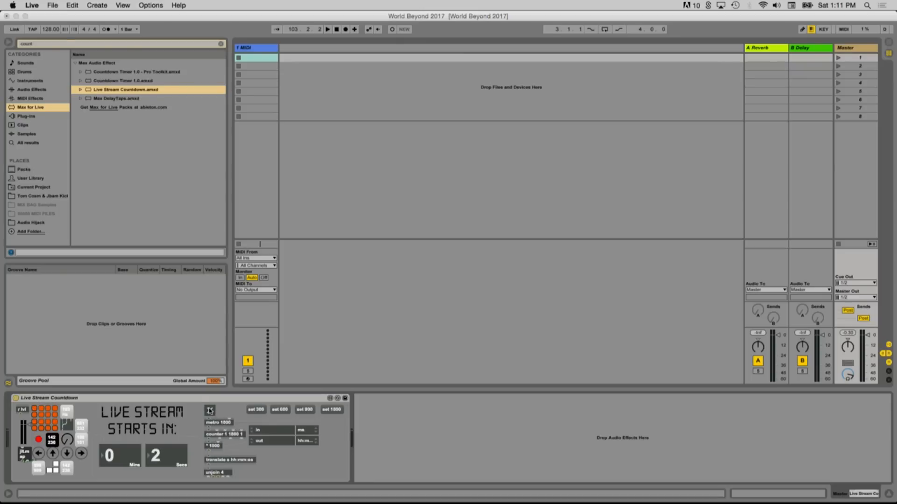
Stop the Live Stream Countdown timer and adjust the system output volume
left_click(209, 411)
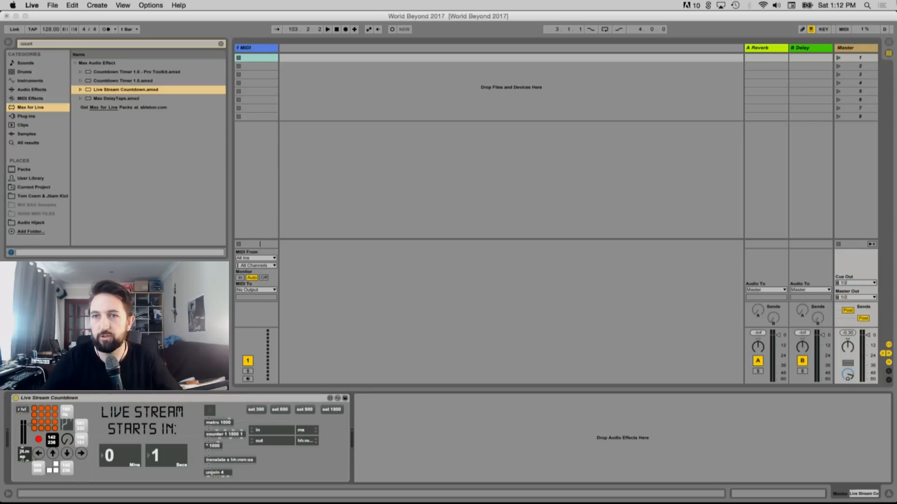
left_click(776, 5)
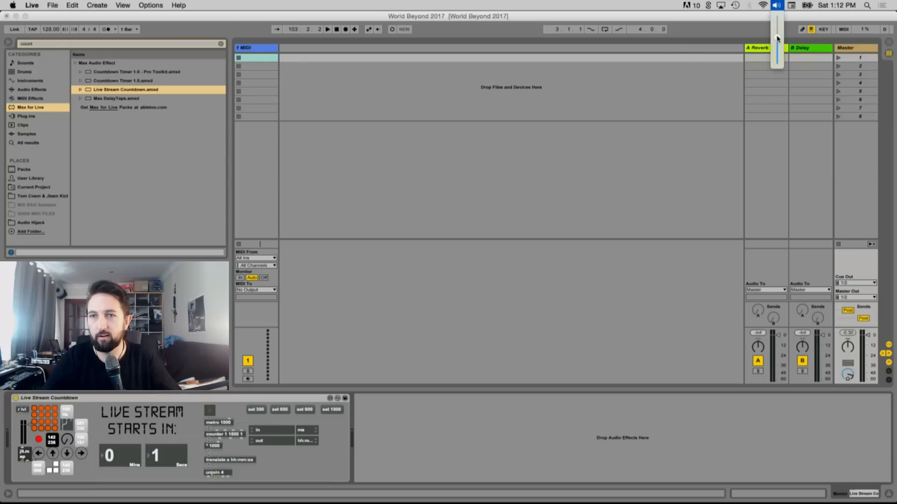
left_click(777, 43)
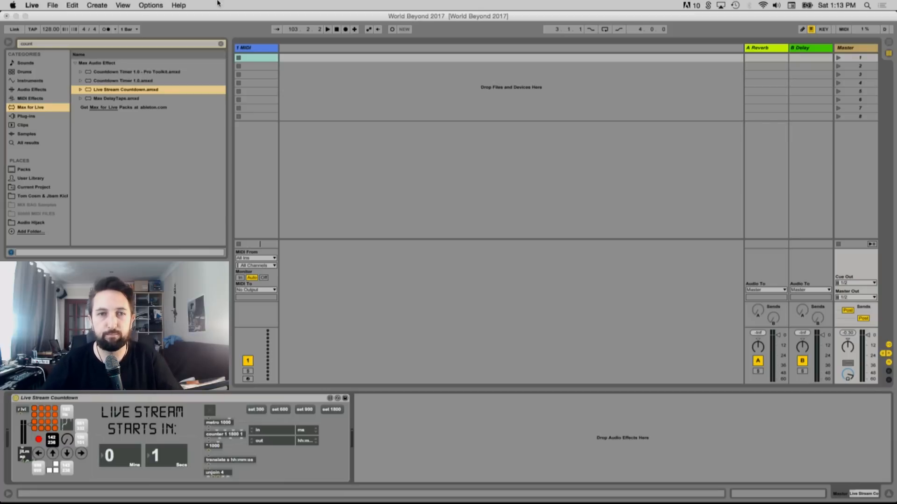
left_click(393, 19)
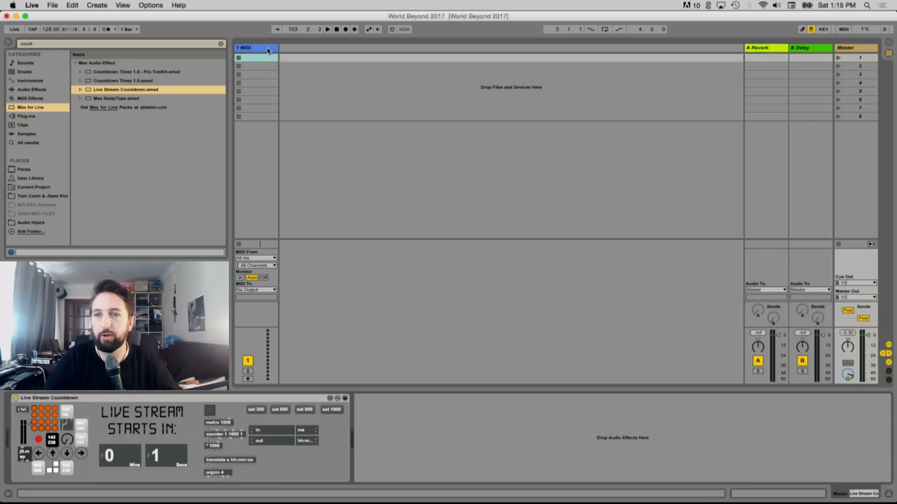
Delete the Live Stream Countdown device from the Master track
left_click(264, 51)
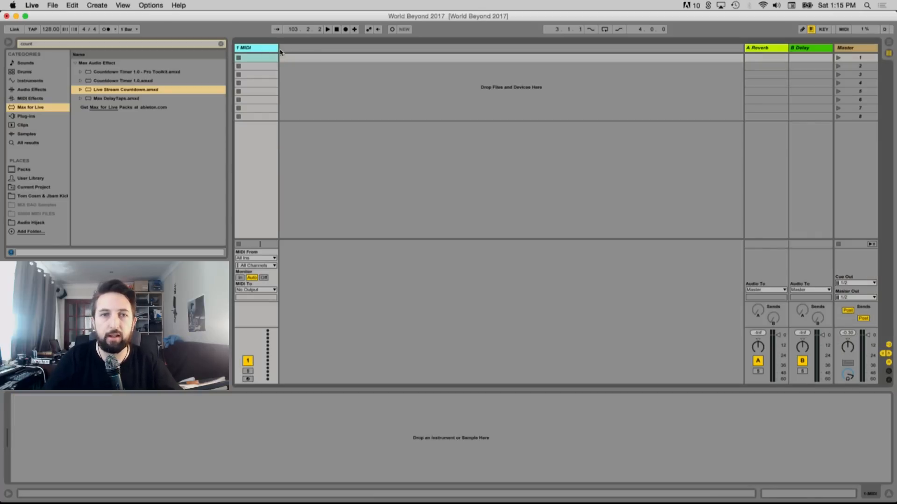
left_click(844, 56)
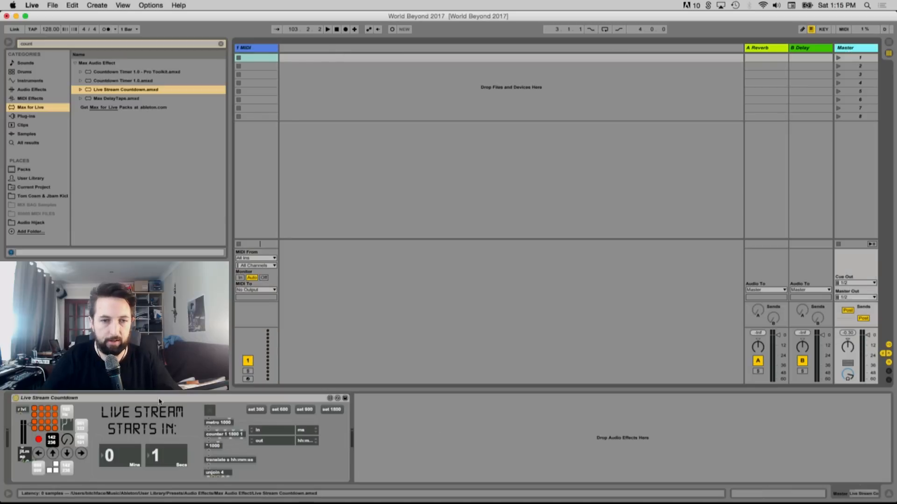
key("Delete")
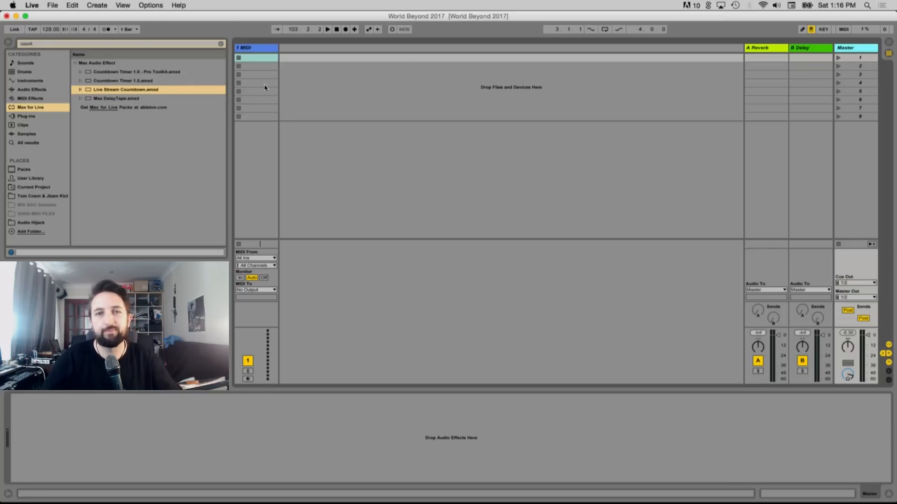
Adjust the system output volume and rename the first MIDI track Kick
left_click(255, 48)
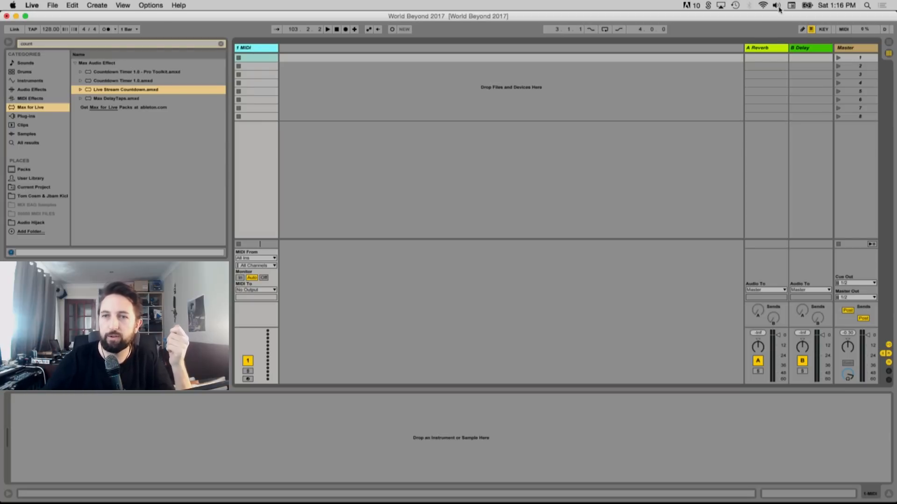
left_click_drag(775, 5, 778, 27)
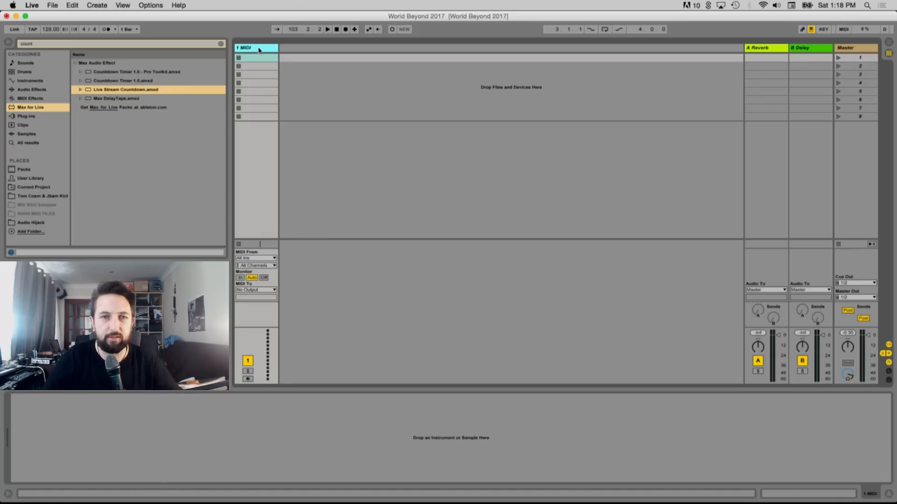
key("super+r")
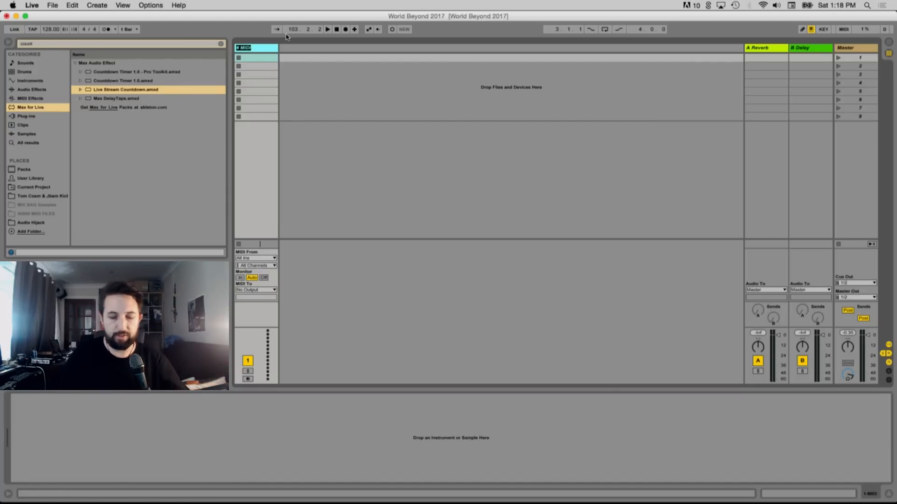
type("Kick")
key("Return")
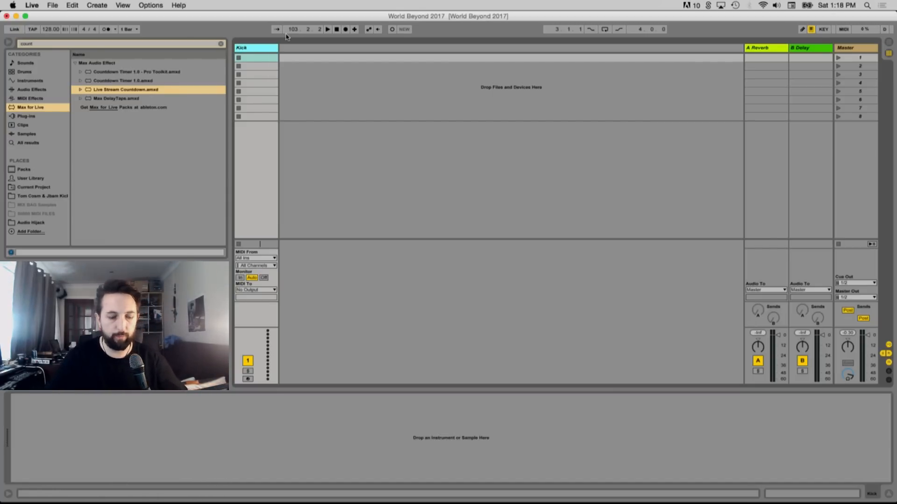
Insert seven more MIDI tracks after the Kick track
key("super+shift+t")
key("super+shift+t")
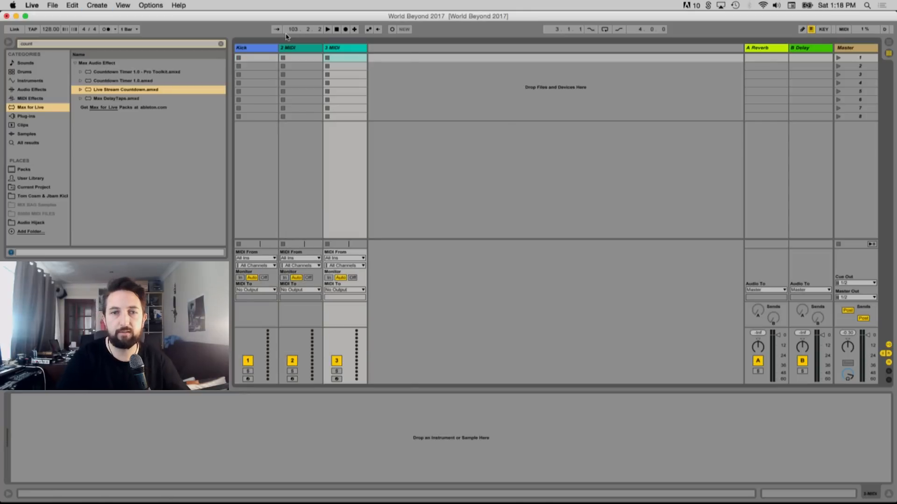
key("super+shift+t")
key("super+shift+t")
key("super+shift+t")
key("super+shift+t")
key("super+shift+t")
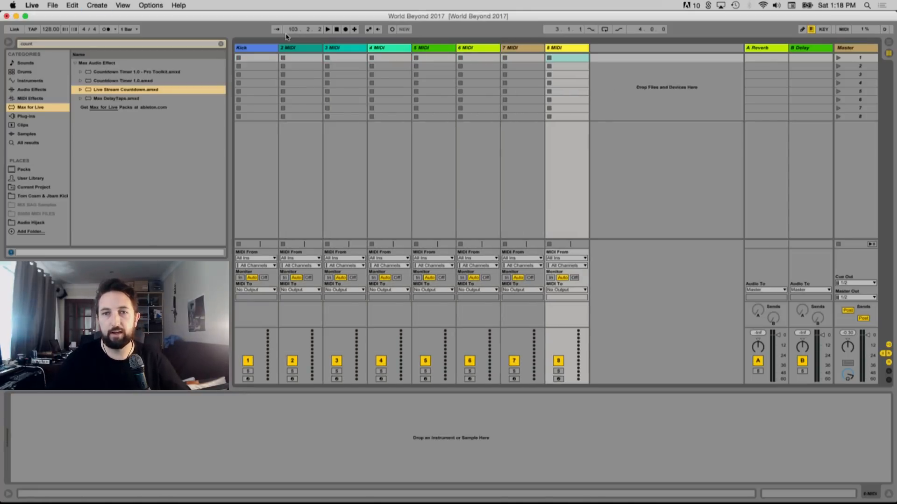
Rename tracks 2 to 5 as Bass, Snare, Hat 1 and Hat 2
left_click(303, 49)
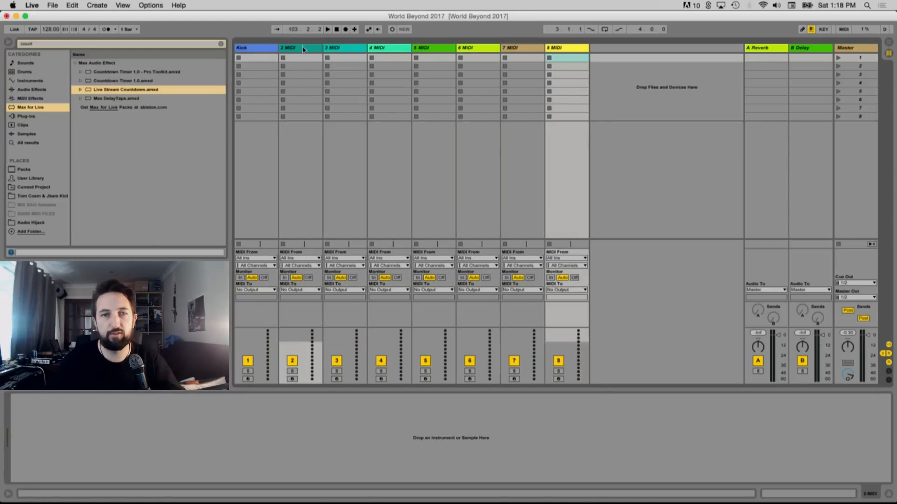
key("super+r")
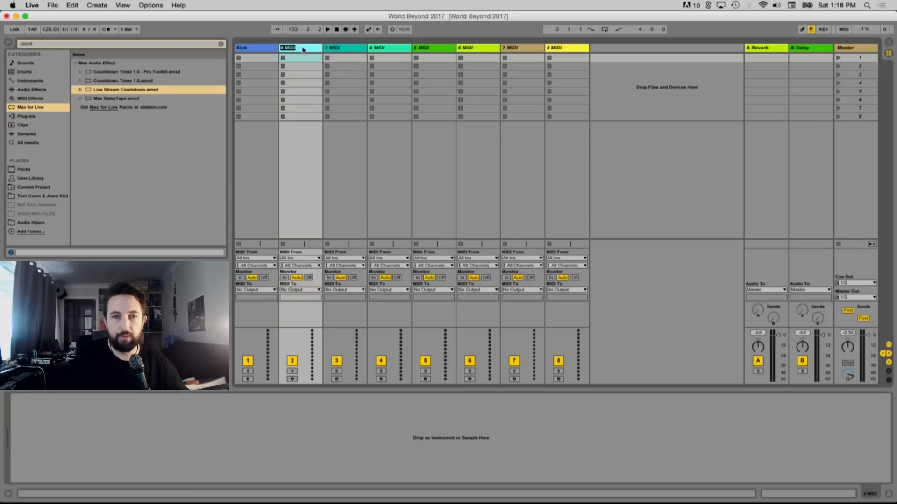
type("Bass")
key("Tab")
type("Snare")
key("Tab")
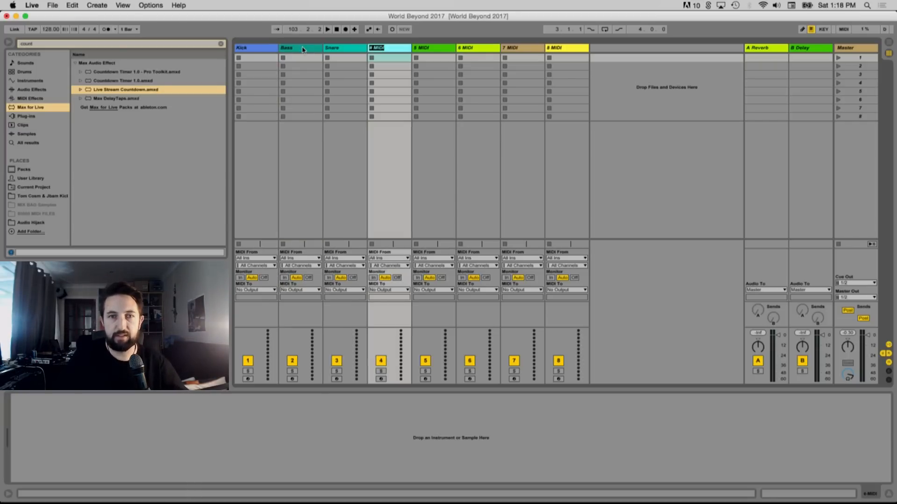
type("Hat 1")
key("Tab")
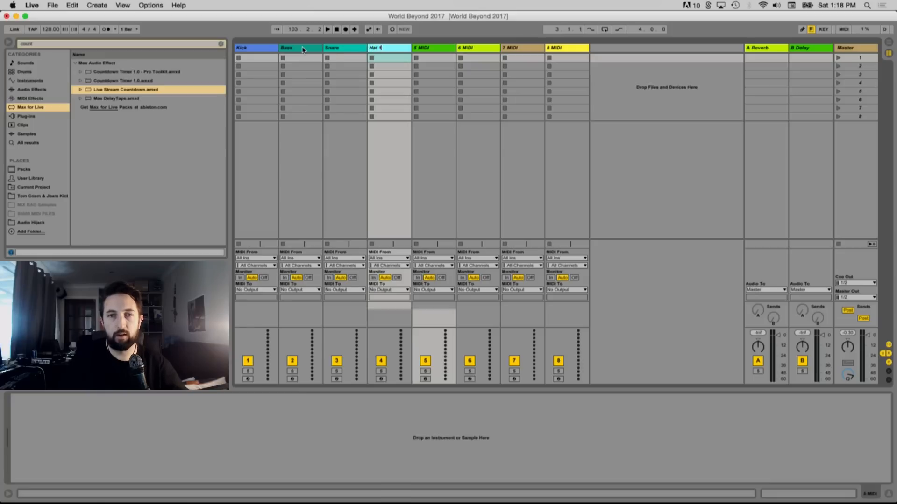
type("Hat 2")
key("BackSpace")
key("Tab")
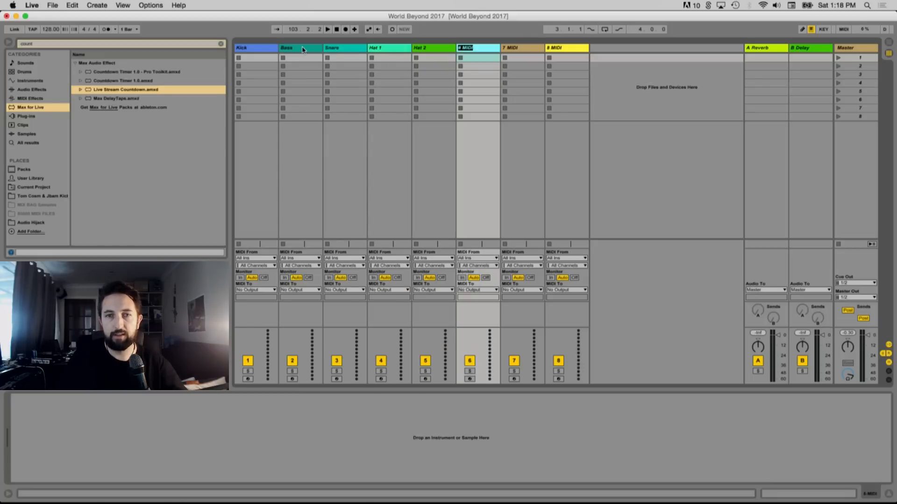
Rename tracks 6 to 8 as Perc, Synth1 and Synth 2
type("Pec")
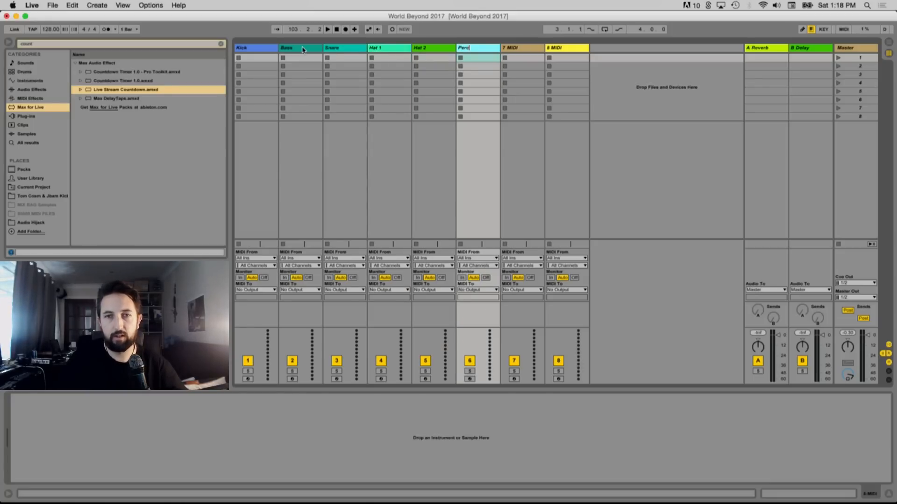
key("Tab")
type("Synth1")
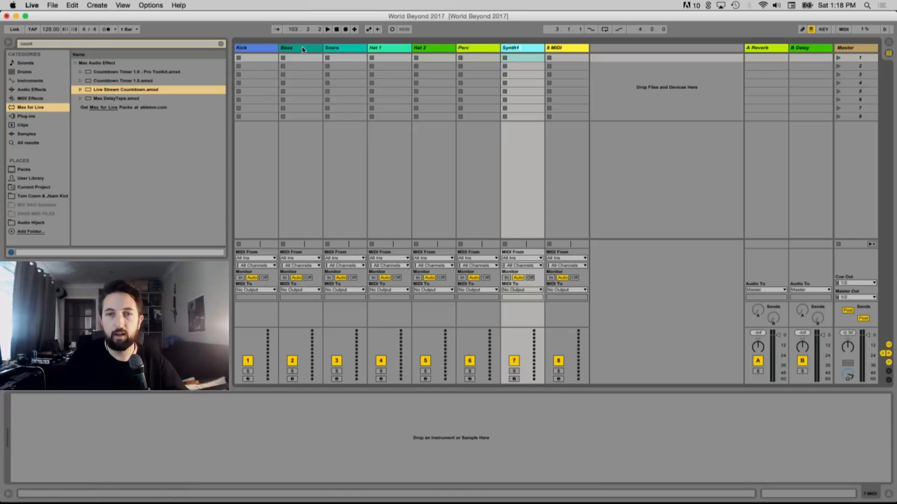
key("Tab")
type("Synth2")
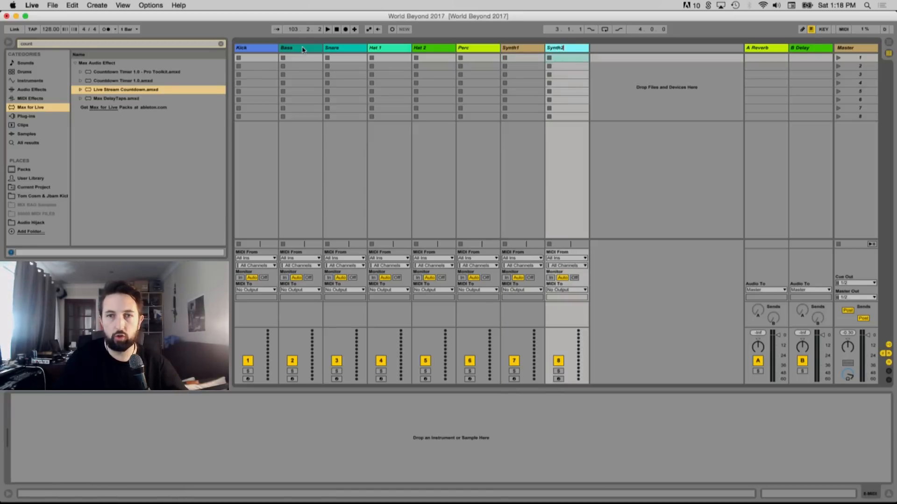
key("BackSpace")
type("2")
key("Return")
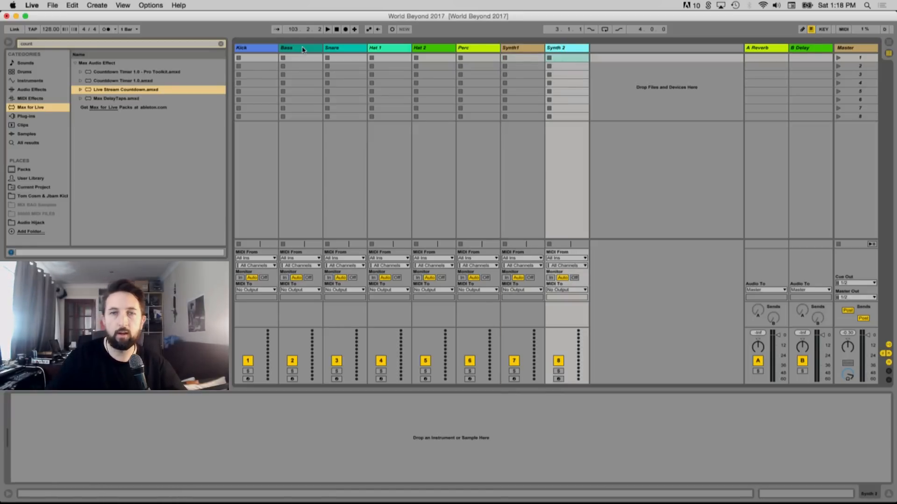
Colour the Kick track lime, the Bass track light green and the Snare track green
left_click(261, 50)
right_click(261, 52)
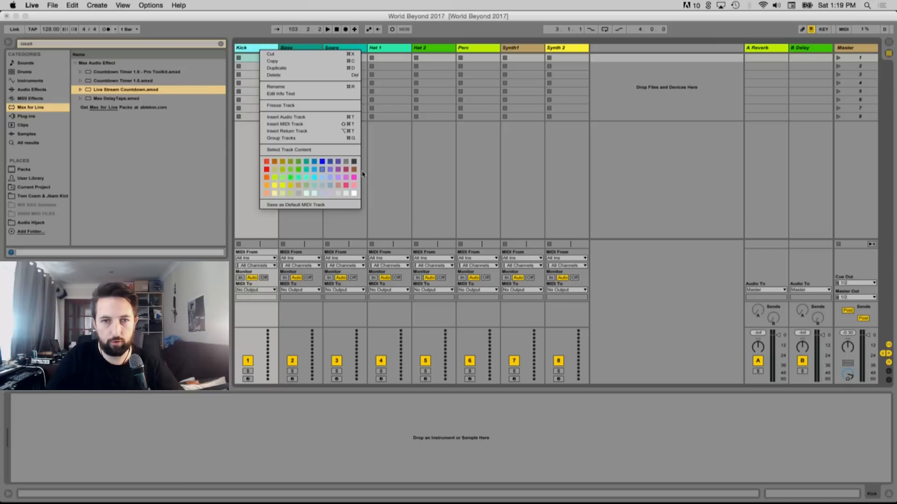
left_click(275, 178)
right_click(299, 48)
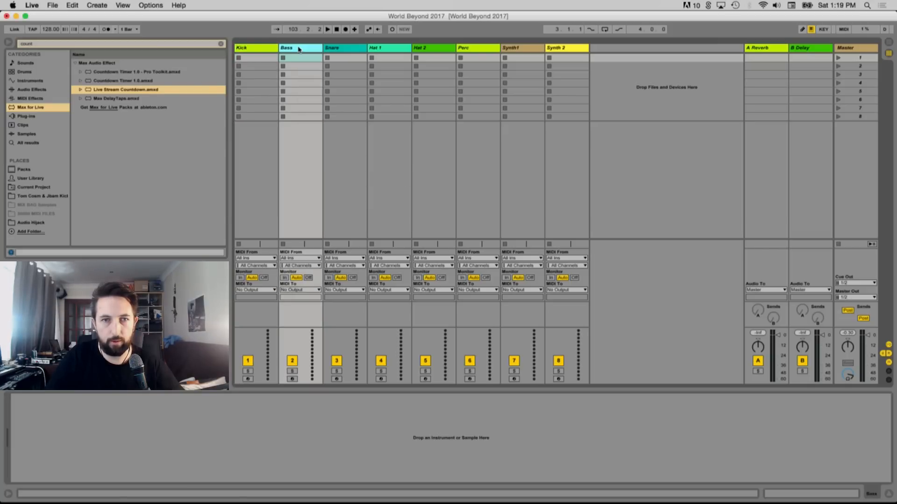
left_click(324, 177)
right_click(340, 48)
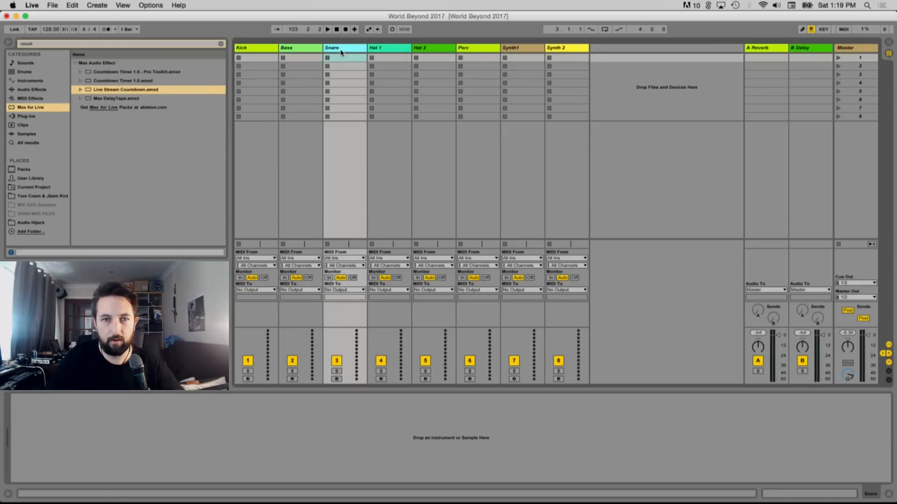
left_click(380, 164)
Colour the Hat 1 track turquoise and the Hat 2 track bright cyan
right_click(393, 51)
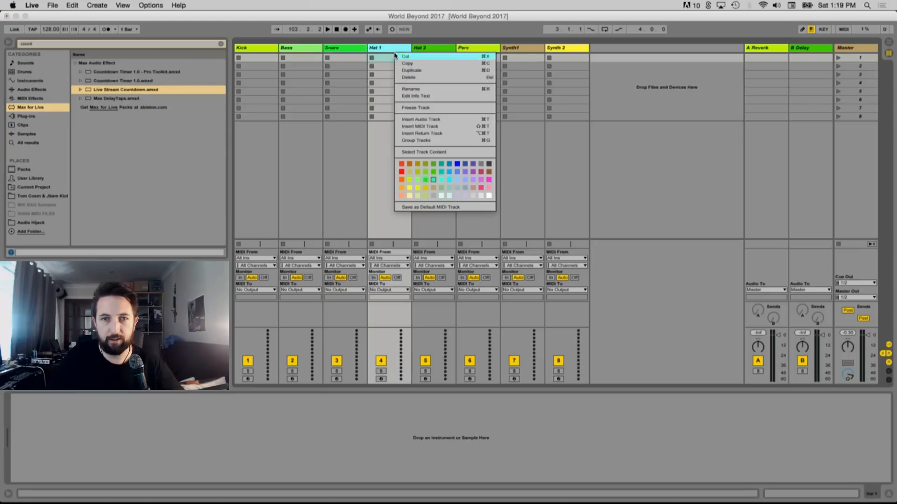
left_click(441, 181)
right_click(393, 50)
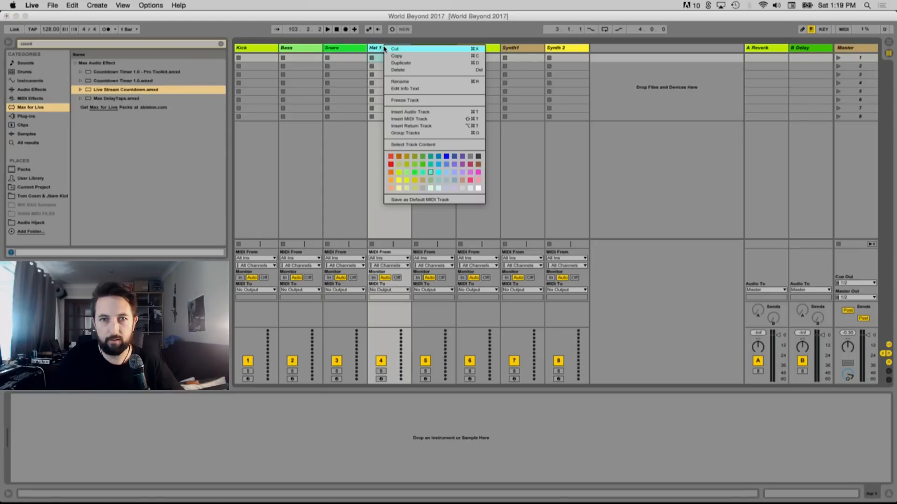
left_click(441, 160)
right_click(426, 48)
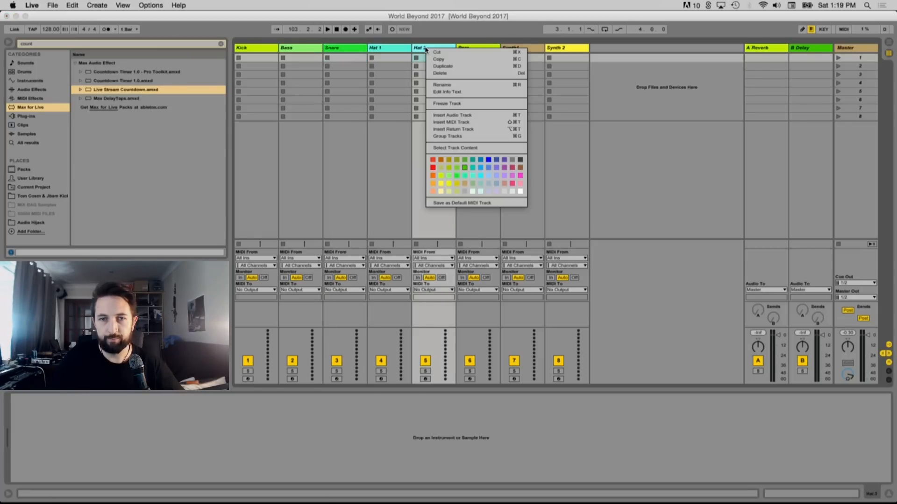
left_click(481, 177)
Colour the Perc track light blue, the Synth1 track periwinkle and the Synth 2 track dark pink
right_click(479, 49)
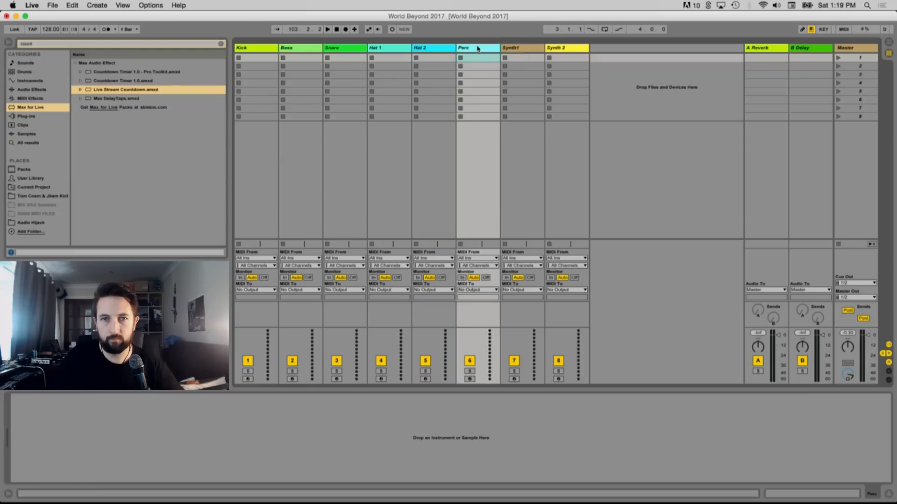
left_click(542, 177)
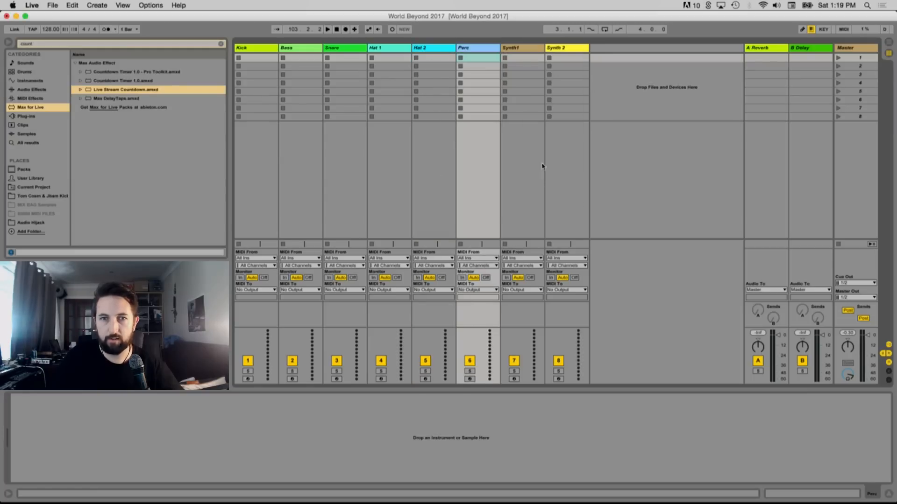
right_click(515, 47)
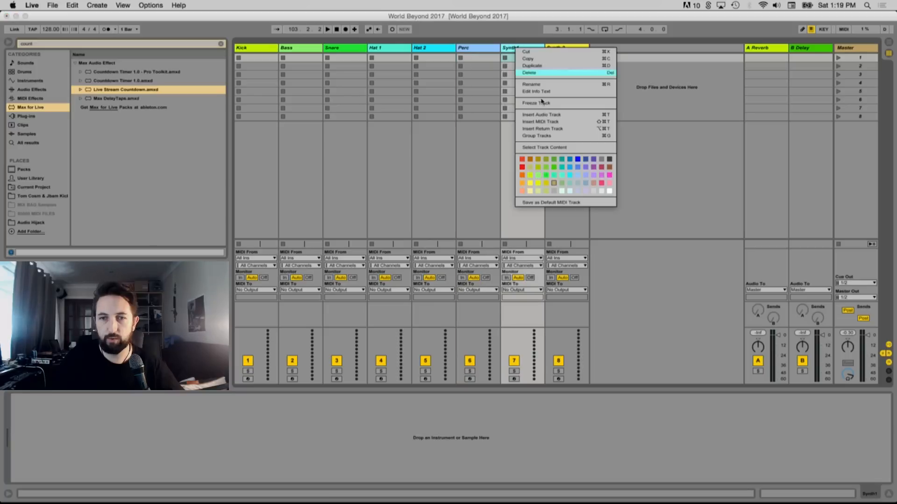
left_click(586, 175)
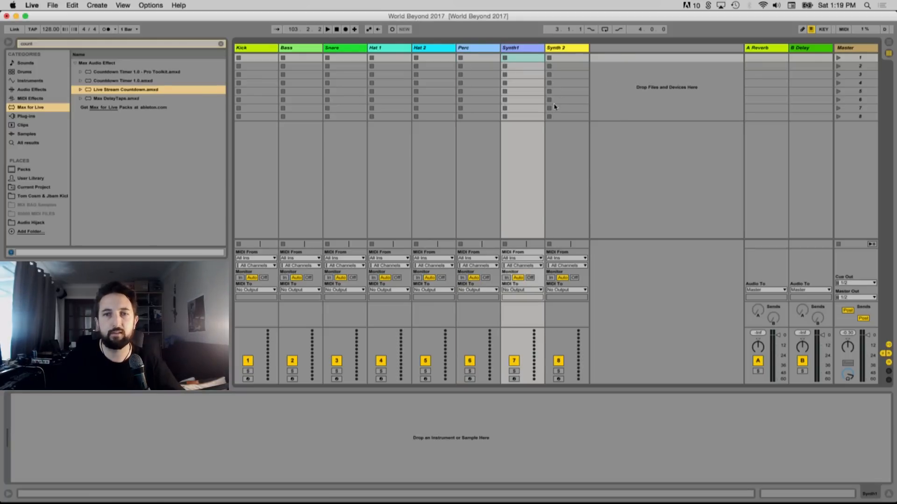
left_click(567, 50)
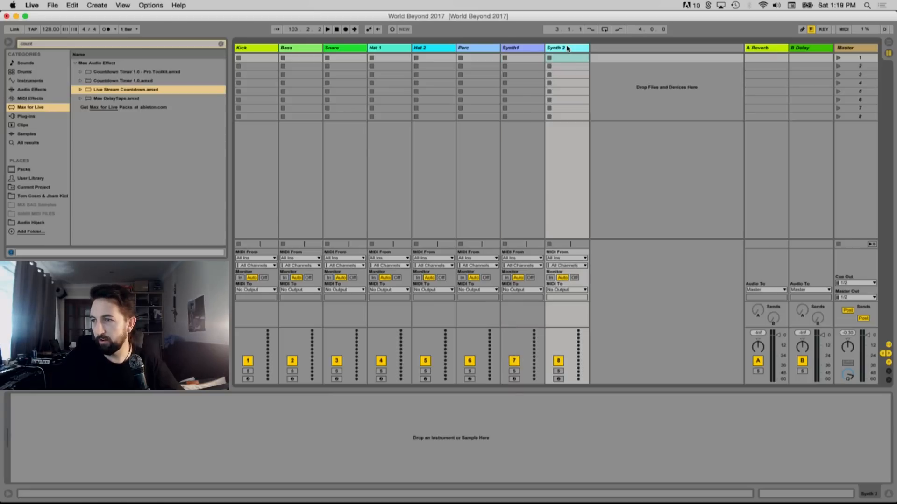
right_click(567, 48)
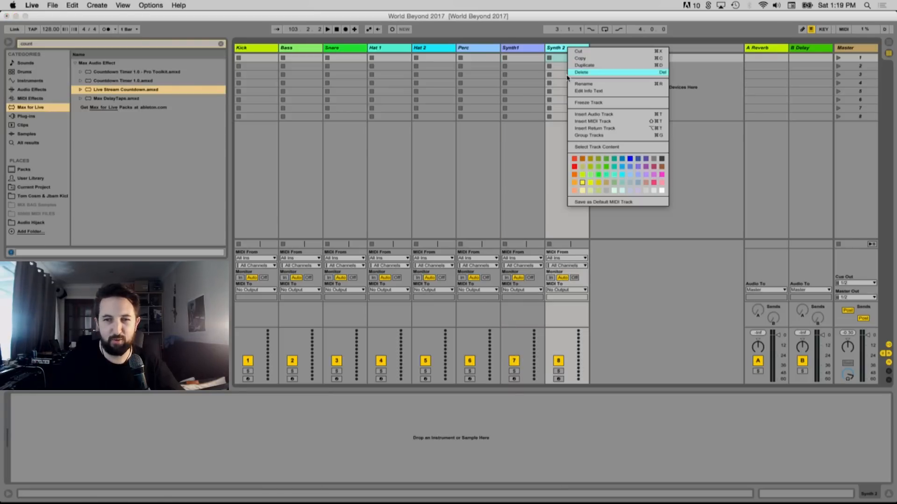
left_click(653, 166)
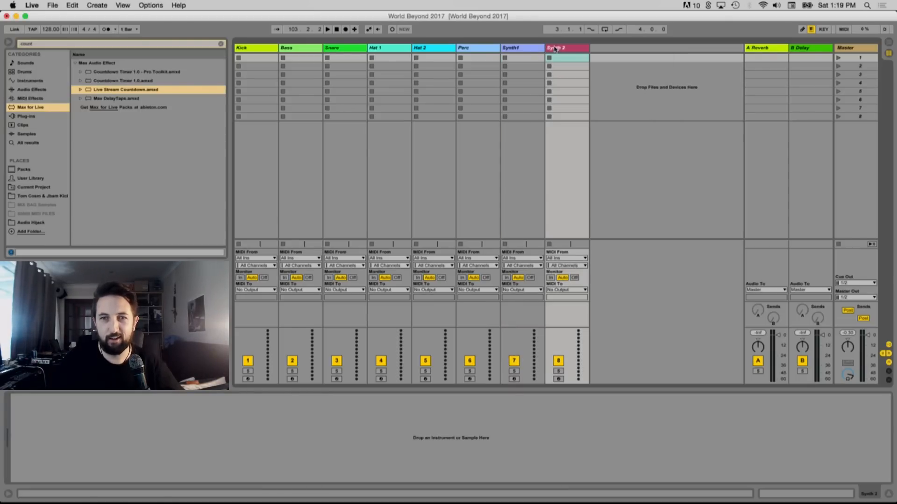
Recolour the Synth 2 track purple and select all eight MIDI tracks from Kick to Synth 2
right_click(569, 53)
left_click(642, 182)
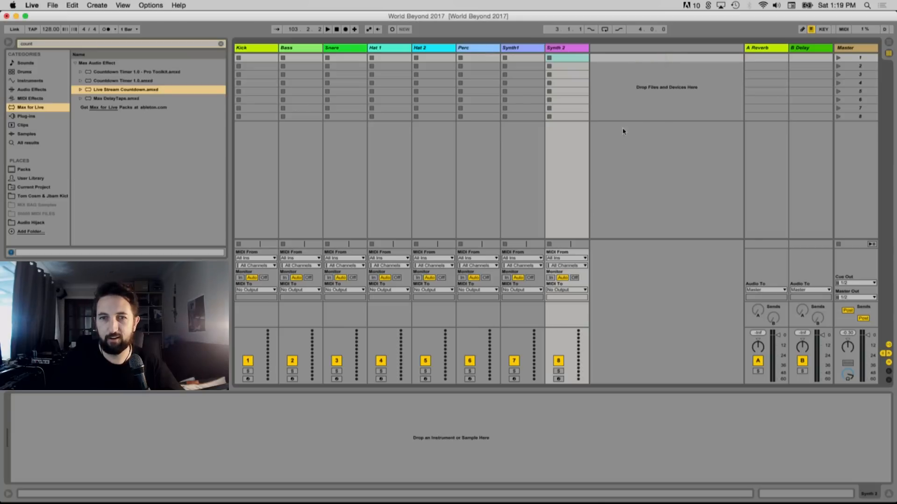
left_click(255, 48)
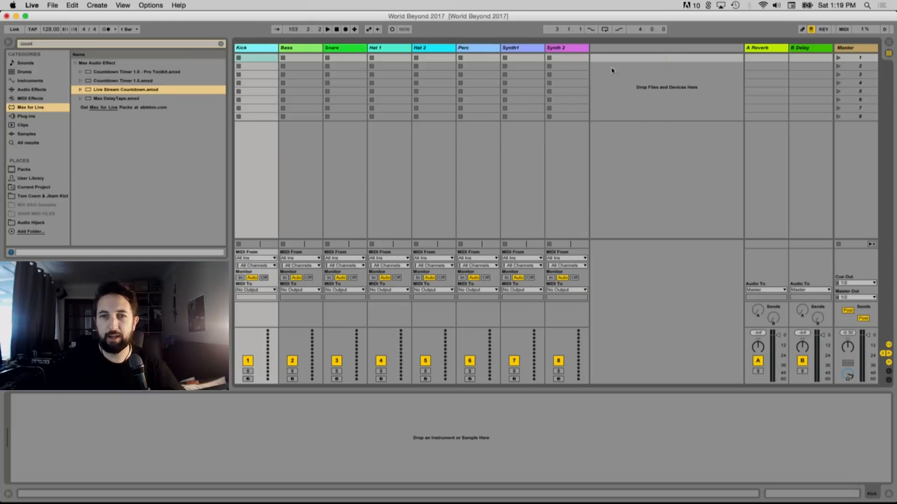
left_click(565, 50, "shift")
Add eight audio tracks directly after the Synth 2 track
left_click(577, 52)
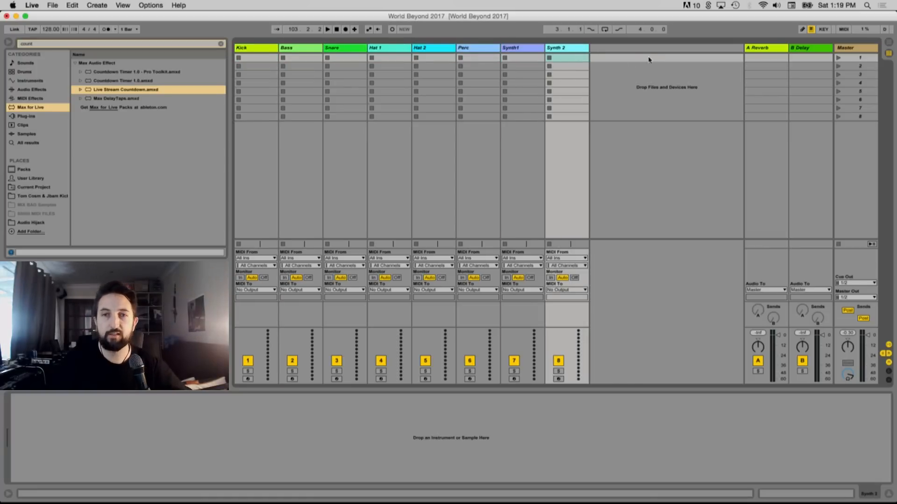
key("super+t")
key("super+t")
key("super+t")
key("super+t")
key("super+t")
key("super+t")
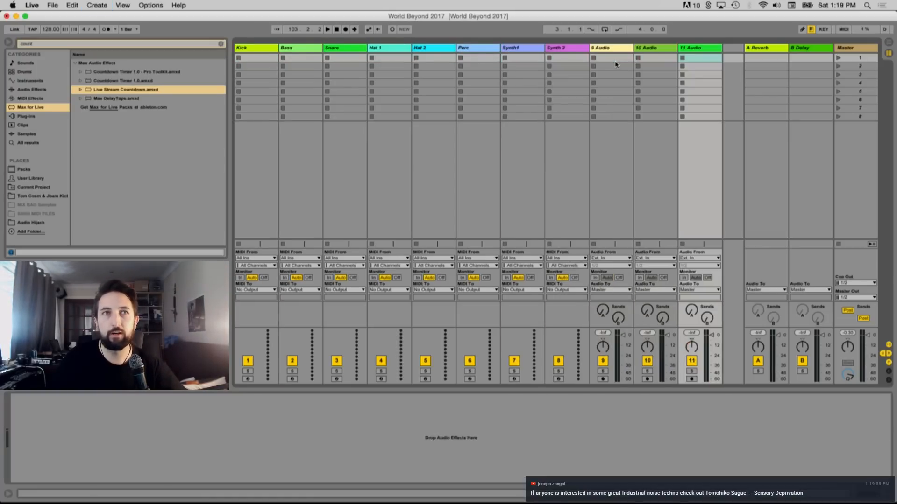
key("super+t")
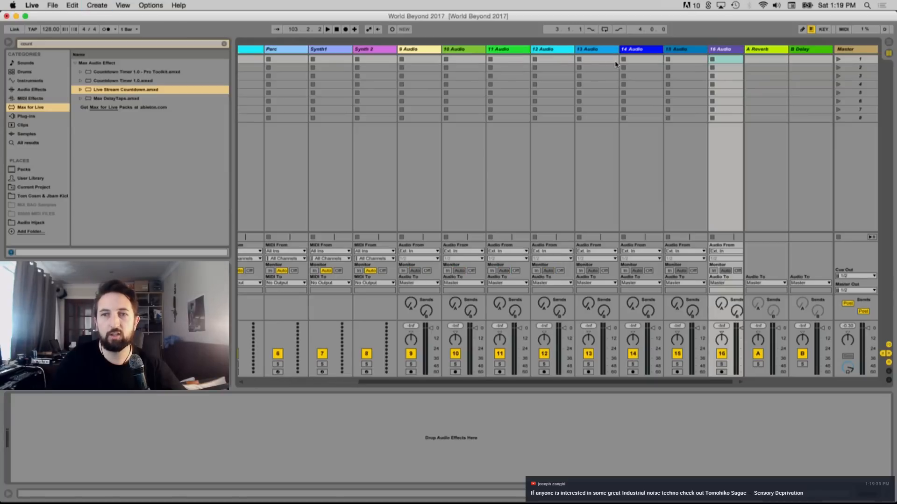
Select audio tracks 9 to 16 and look over the whole row of MIDI and audio tracks
left_click(416, 51)
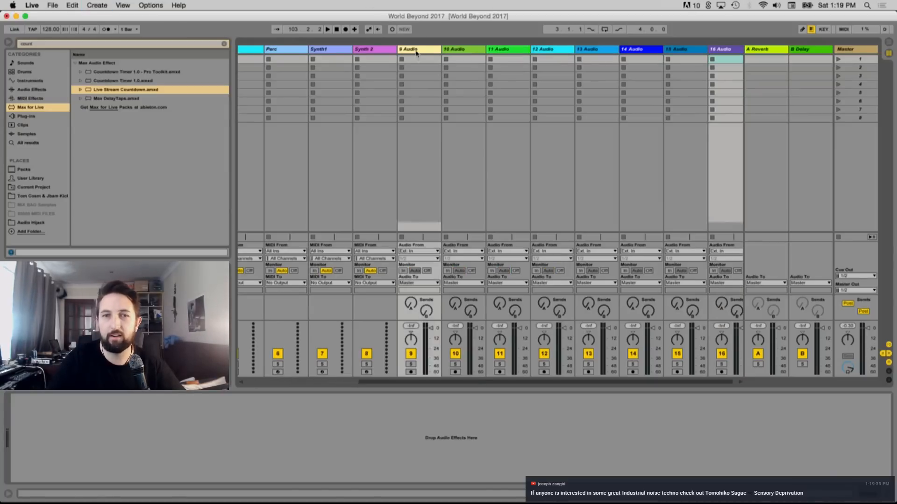
left_click(716, 51, "shift")
scroll(496, 99, "left", 5)
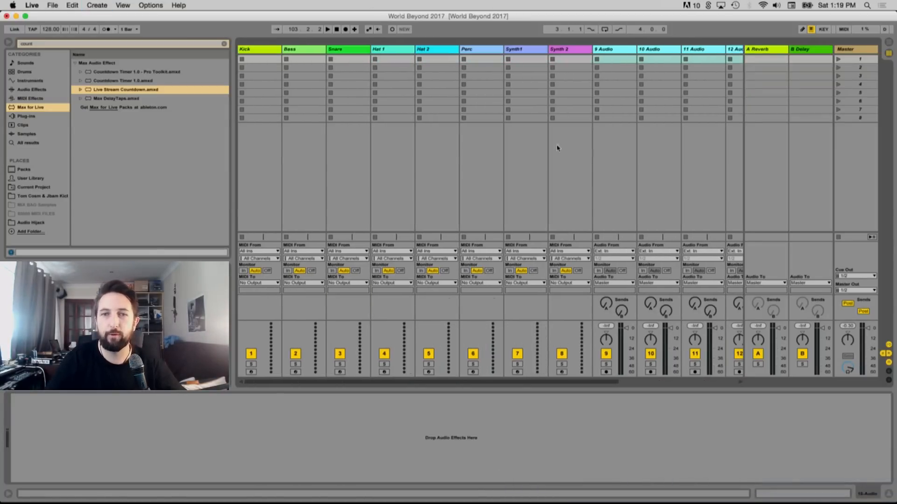
scroll(714, 77, "right", 5)
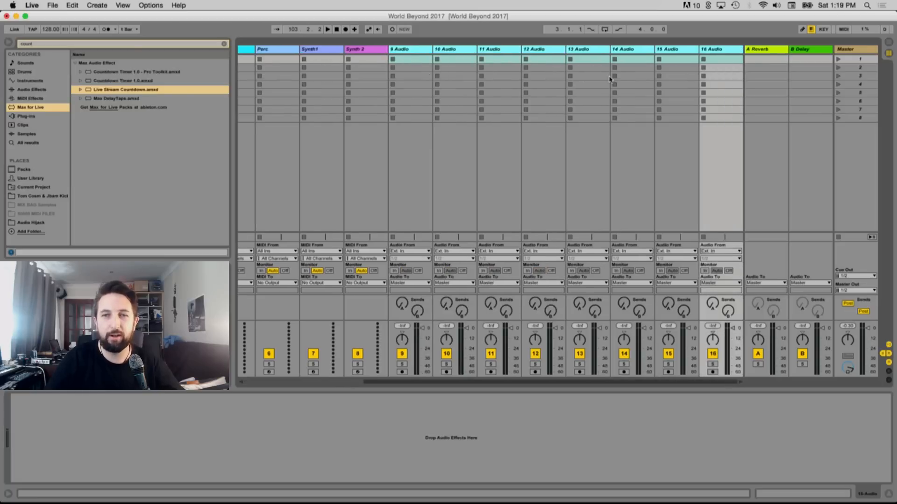
scroll(409, 94, "left", 5)
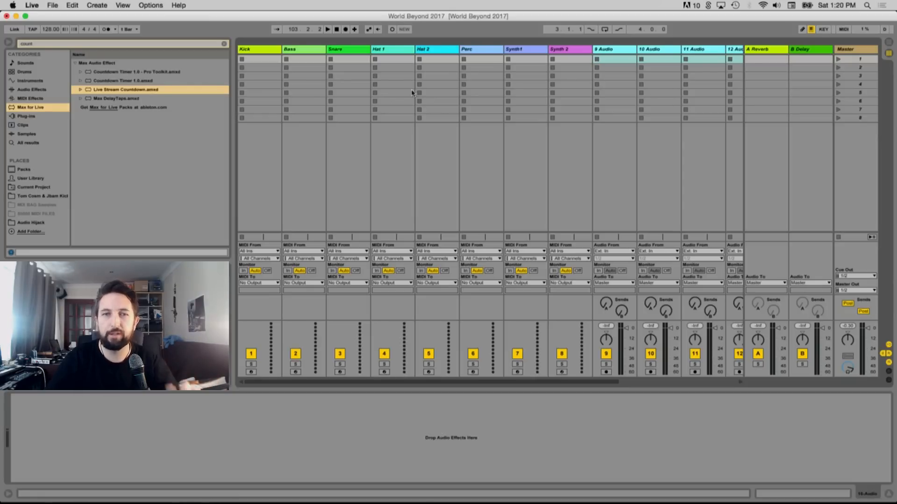
scroll(472, 83, "right", 5)
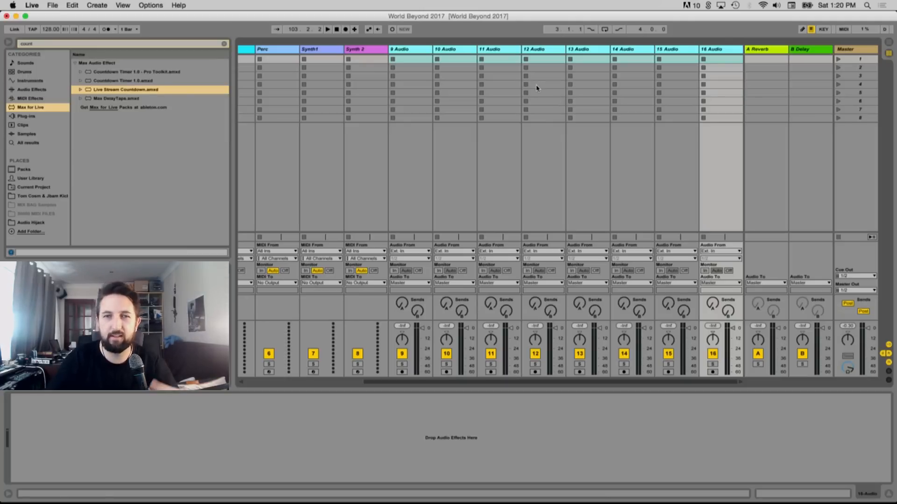
Rename audio tracks 9 to 12 as Kick, Bass, Snare and Hat 1
left_click(401, 49)
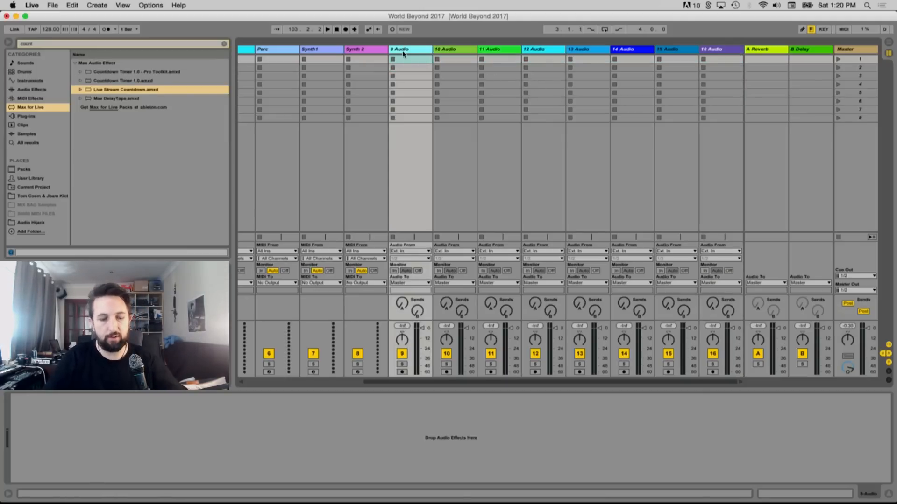
key("super+r")
type("B")
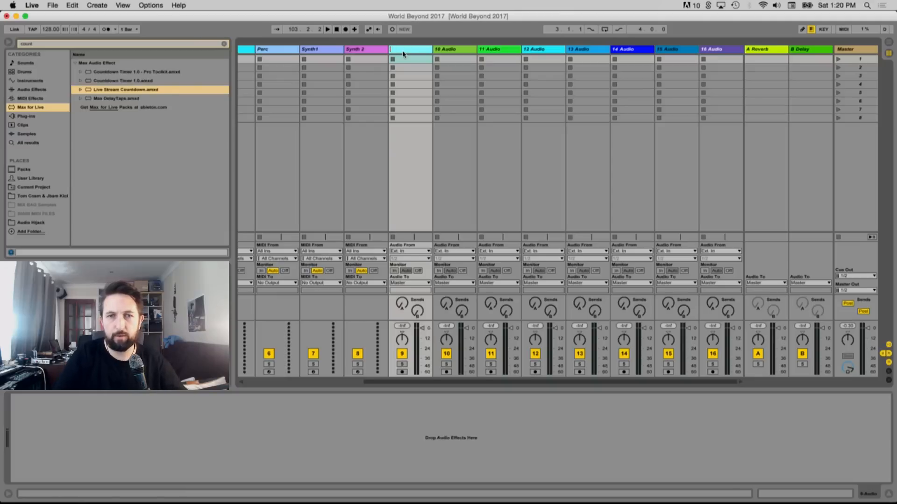
scroll(408, 93, "left", 5)
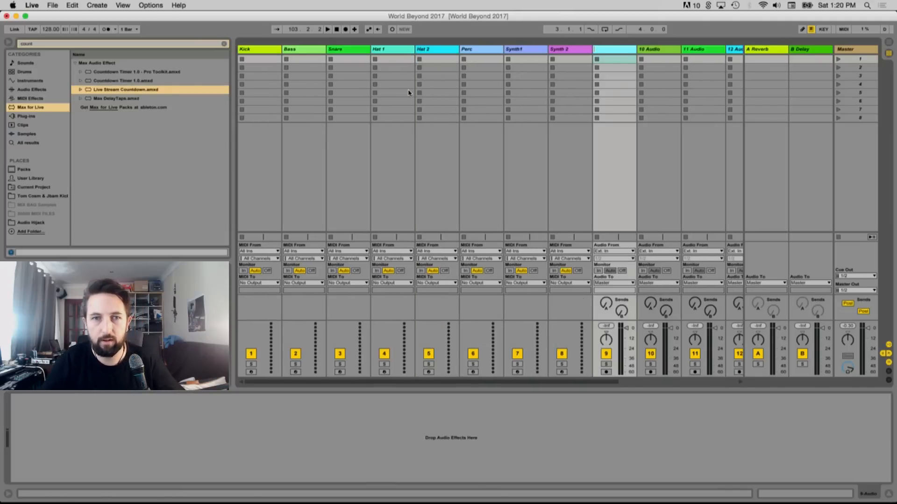
scroll(410, 93, "right", 4)
type("Kick")
key("Tab")
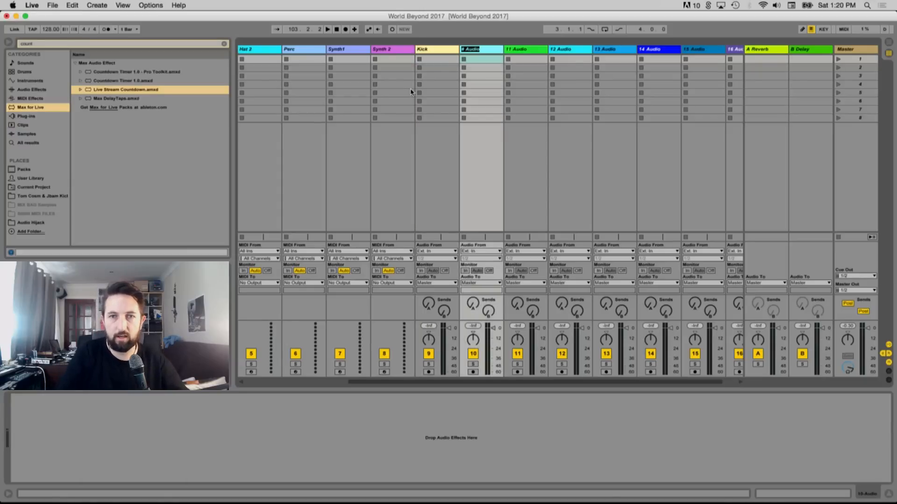
type("Bass")
key("Tab")
type("Snare")
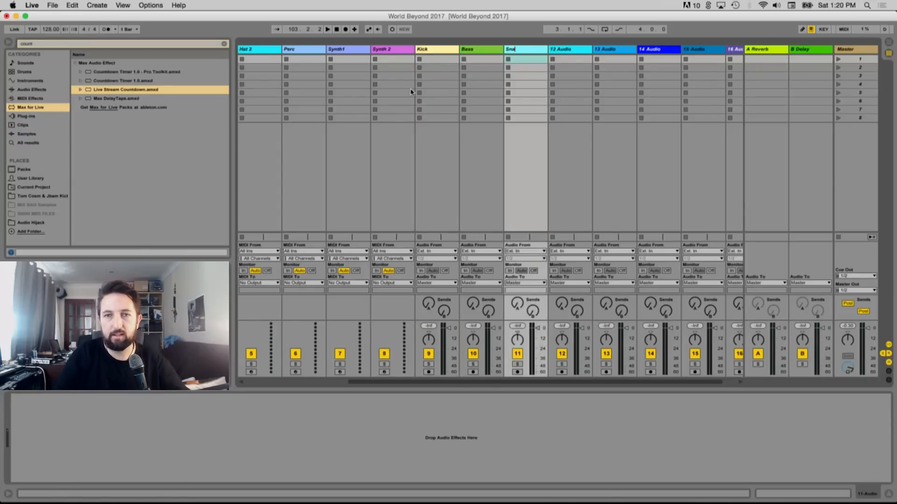
key("Tab")
type("Ha")
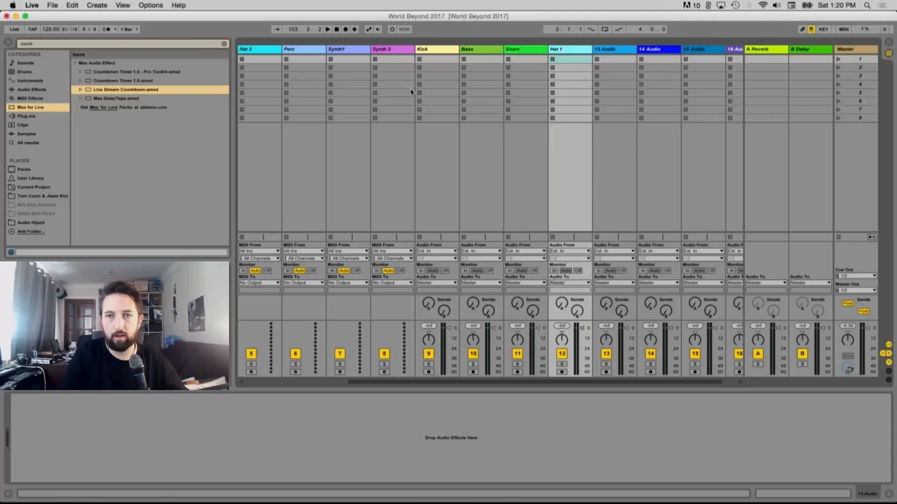
key("Tab")
Rename audio tracks 13 to 16 as Hat 2, Perc, Synth 1 and Synth2
type("Hat 2")
key("Tab")
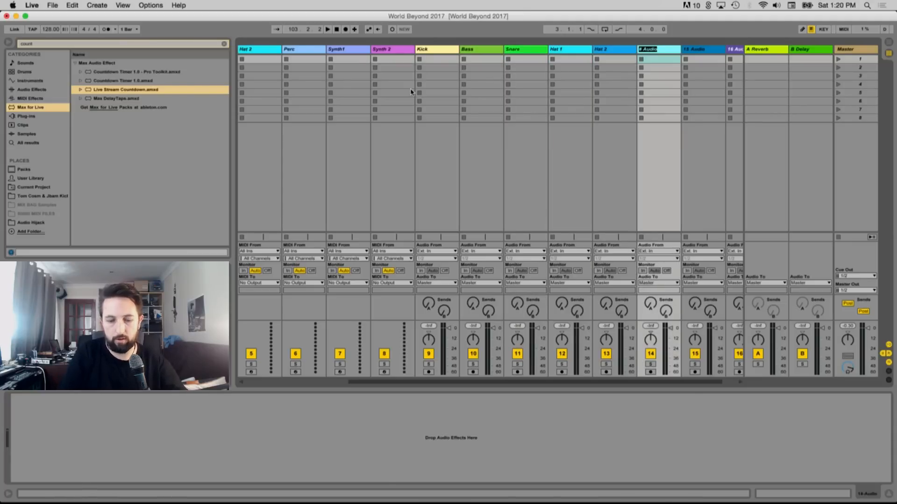
type("Perc")
key("Tab")
type("Sy")
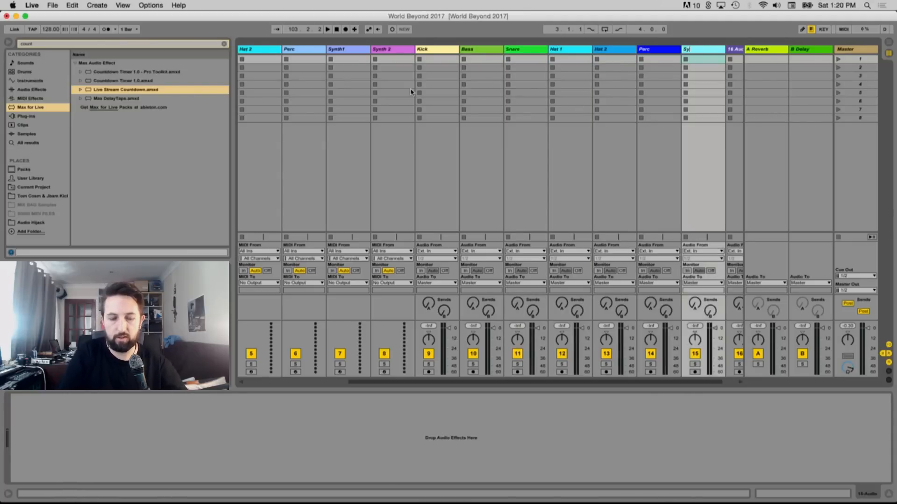
type("nth 1")
key("Tab")
type("Sy")
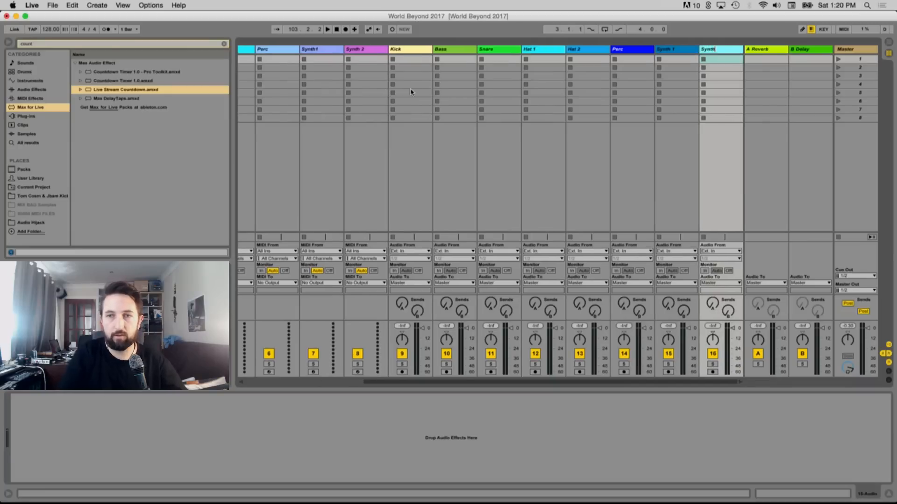
type("nth2")
key("Return")
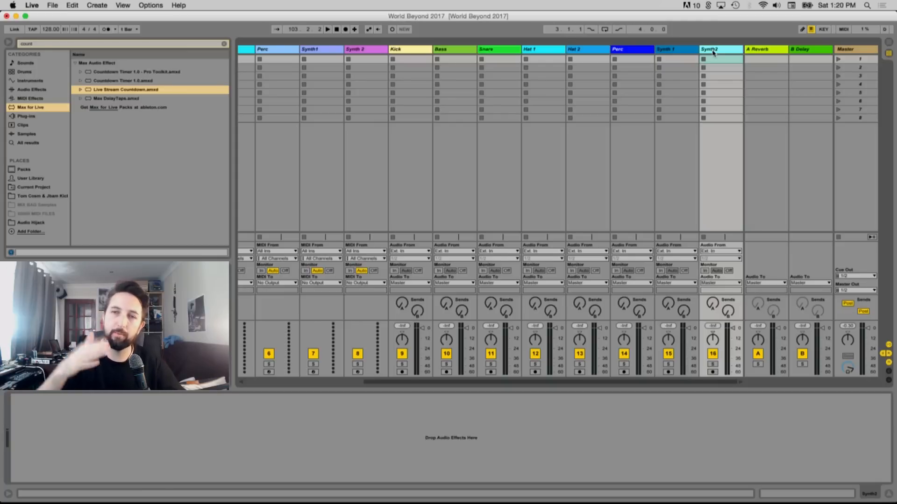
Add eight more audio tracks after the Synth2 audio track
key("super+t")
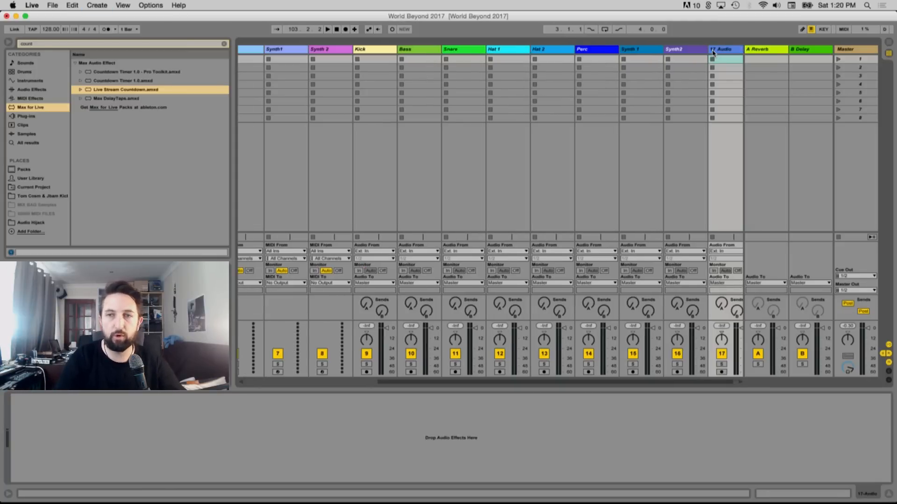
key("super+t")
key("super+t")
key("super+t")
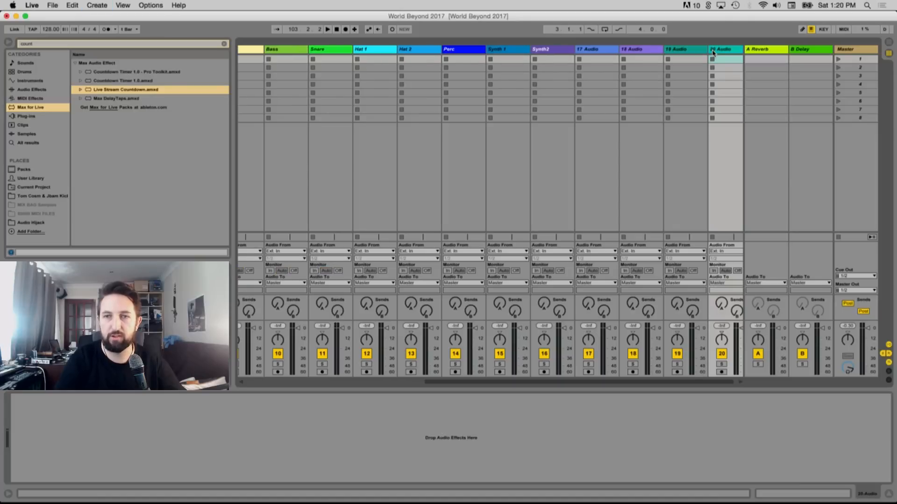
key("super+t")
key("super+t")
key("super+t")
key("super+t")
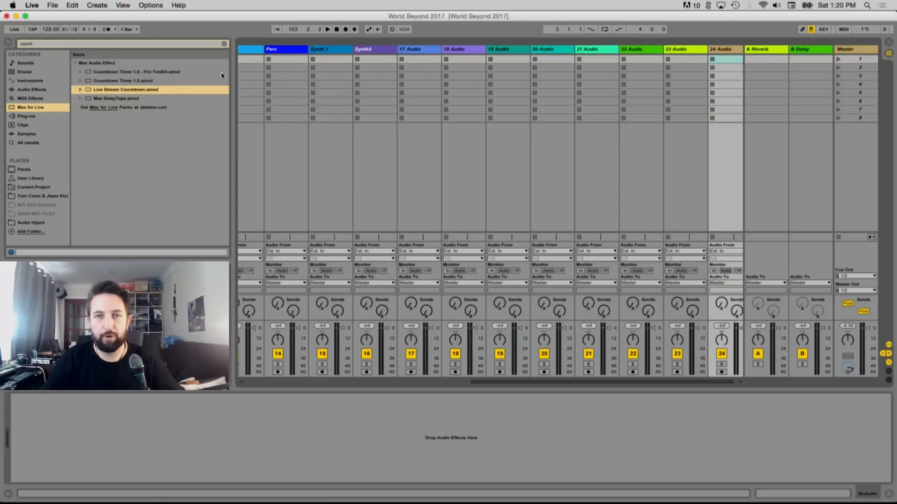
Rename audio tracks 17 to 19 as Track 1, Track 2 and Track 3
left_click(416, 50)
key("super+r")
type("Trac")
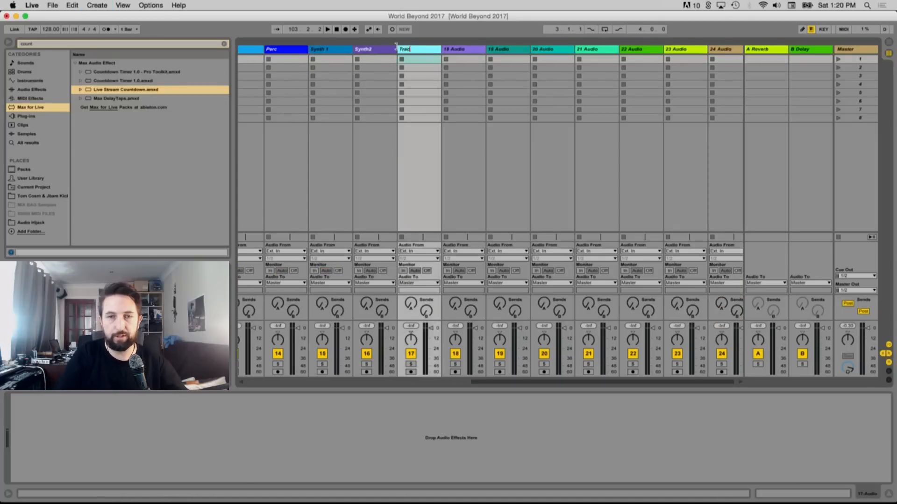
key("super+a")
key("BackSpace")
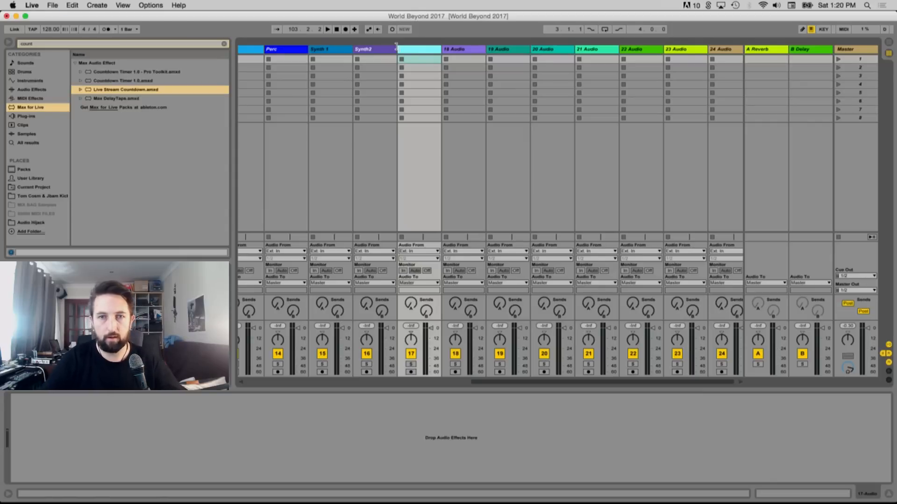
type("Track 1")
key("Tab")
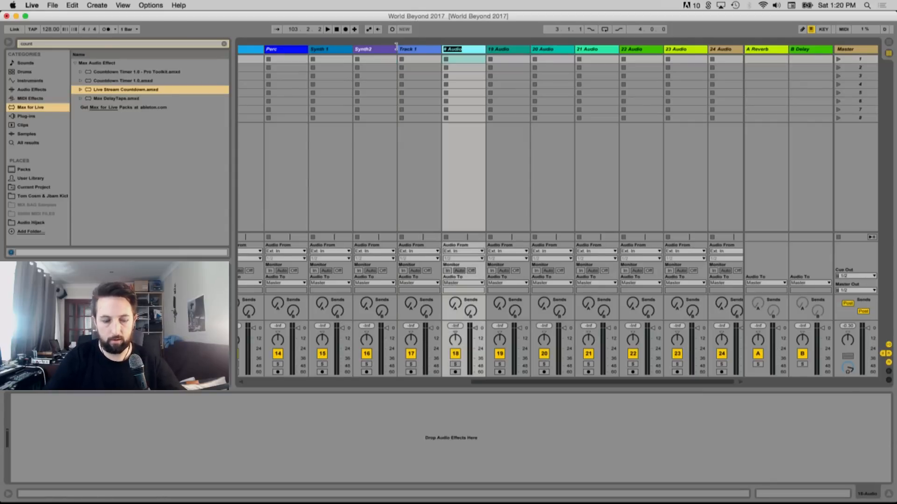
type("Track 2")
key("Tab")
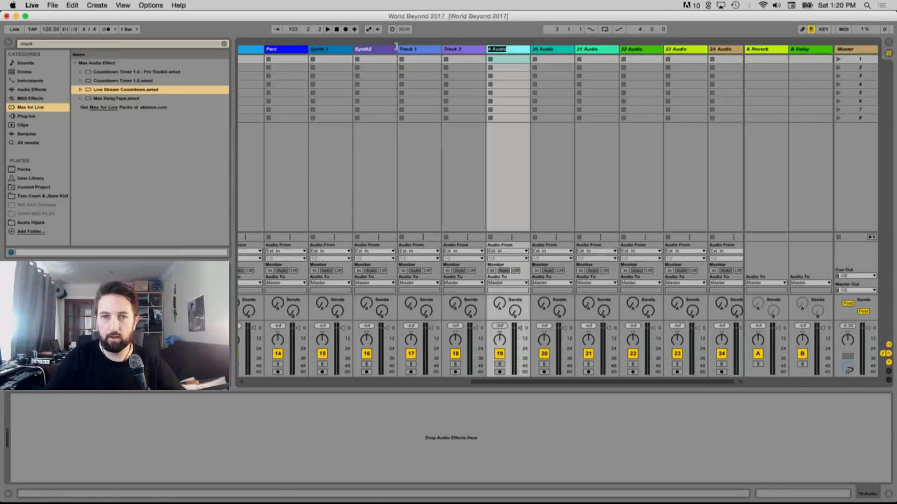
type("Track 3")
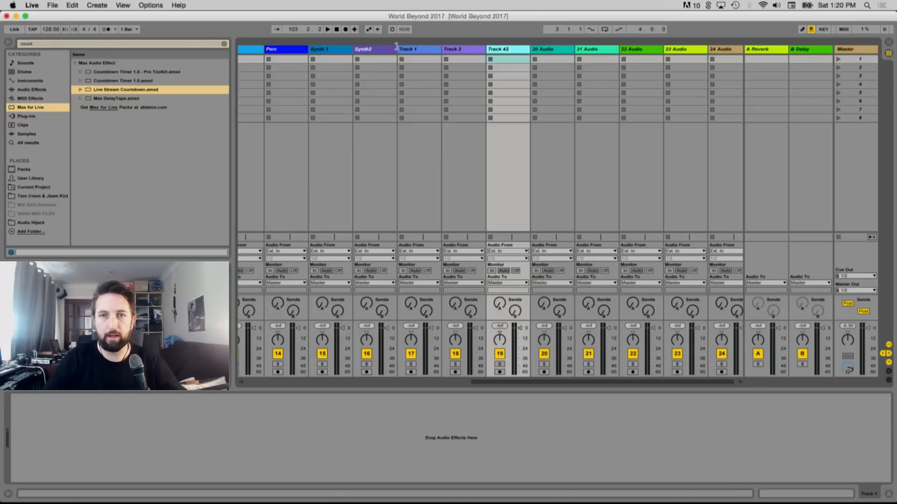
key("Tab")
Rename audio tracks 20 to 22 as Track 4, Track 5 and Track 6
type("Track ")
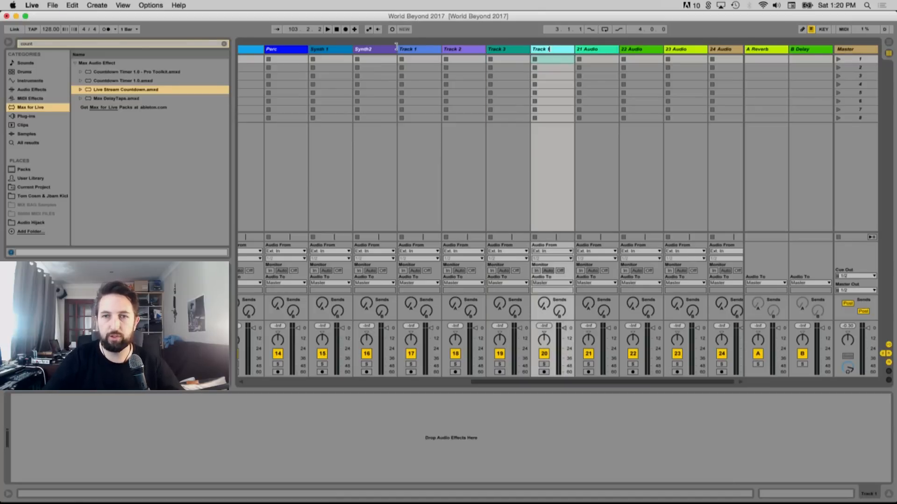
type("4")
key("Tab")
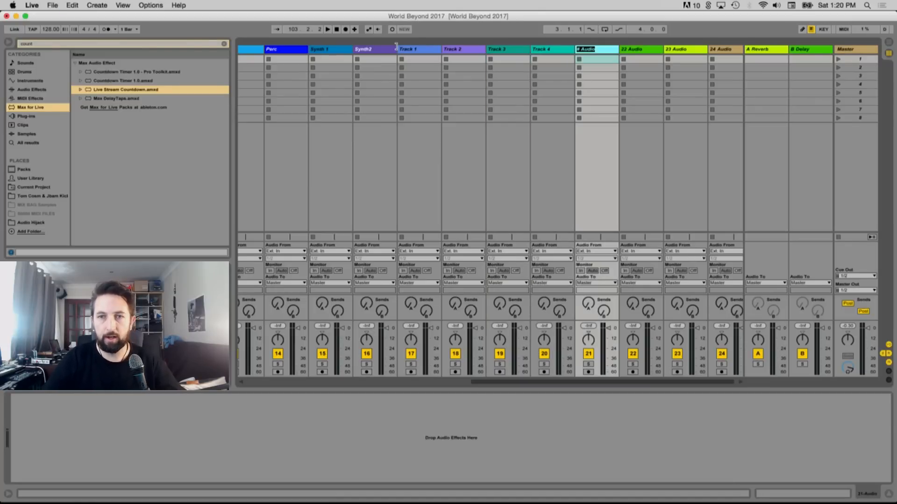
type("Track 5")
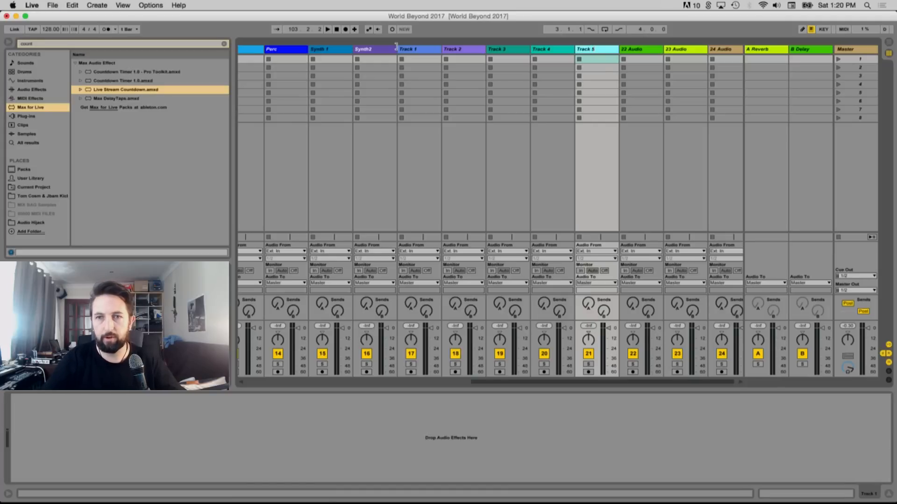
key("Tab")
type("Track")
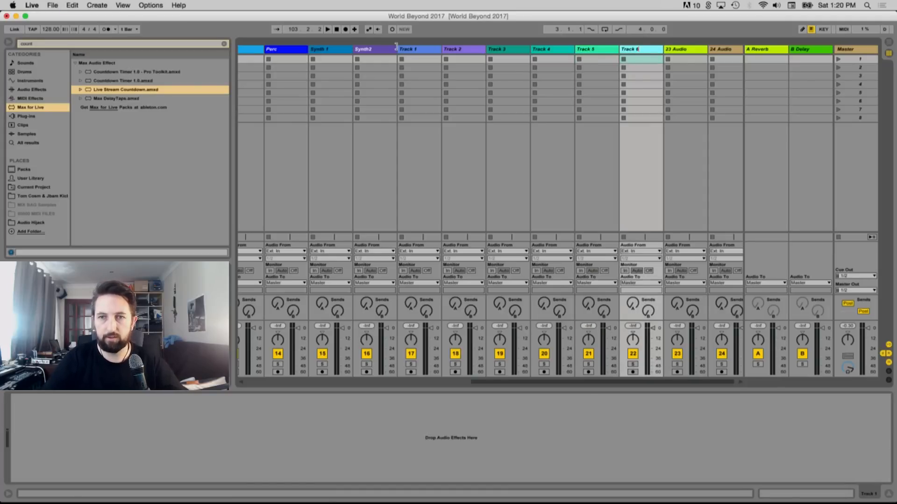
key("Tab")
Rename audio tracks 23 and 24 as Track 7 and Track 8
type("Track ")
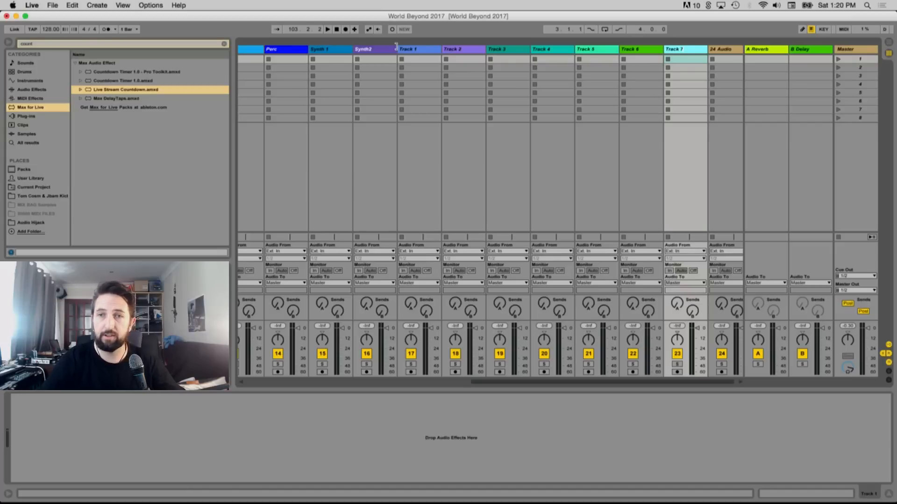
type("7")
key("Tab")
type("Track")
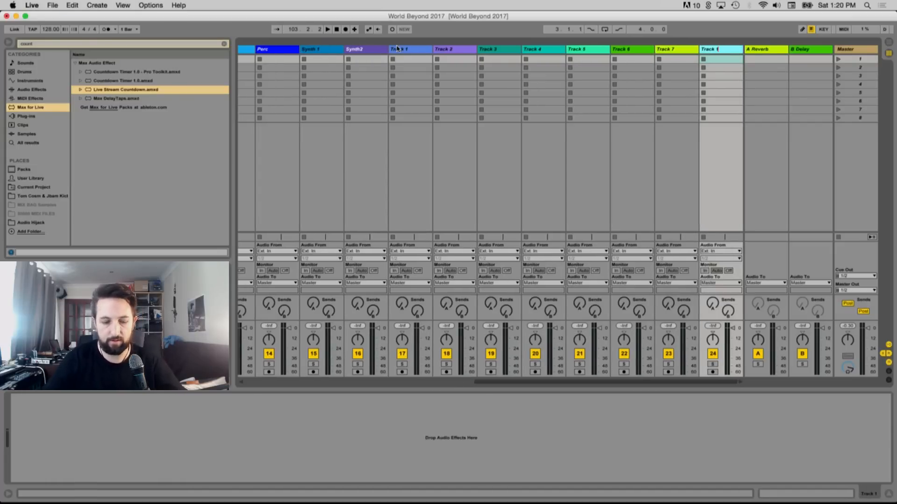
scroll(394, 92, "left", 10)
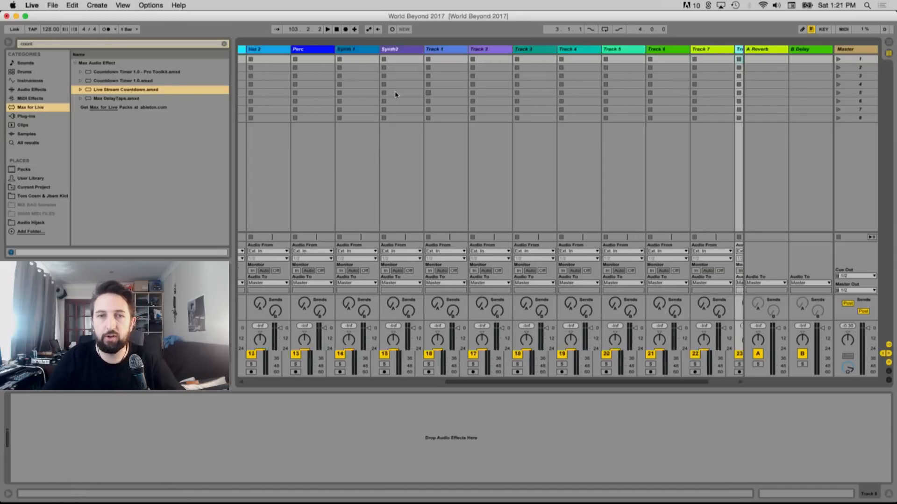
Colour the eight audio tracks Track 1 to Track 8 white
scroll(608, 86, "right", 8)
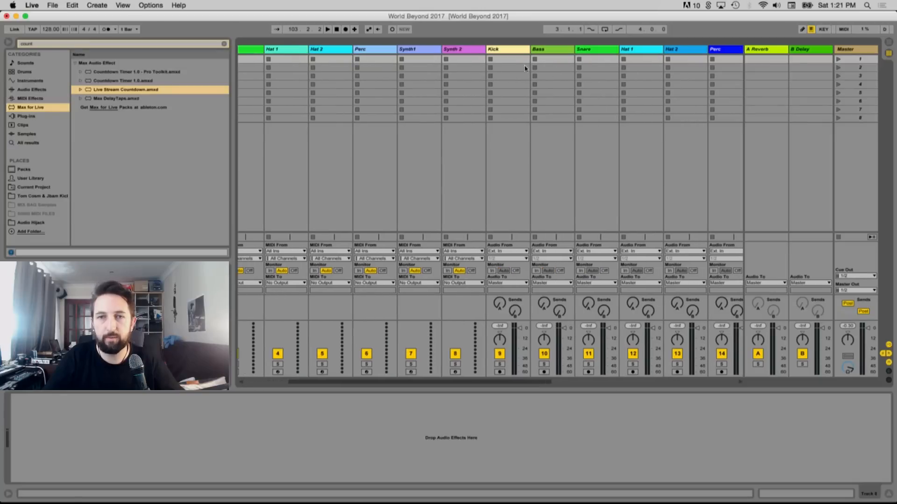
scroll(607, 85, "right", 2)
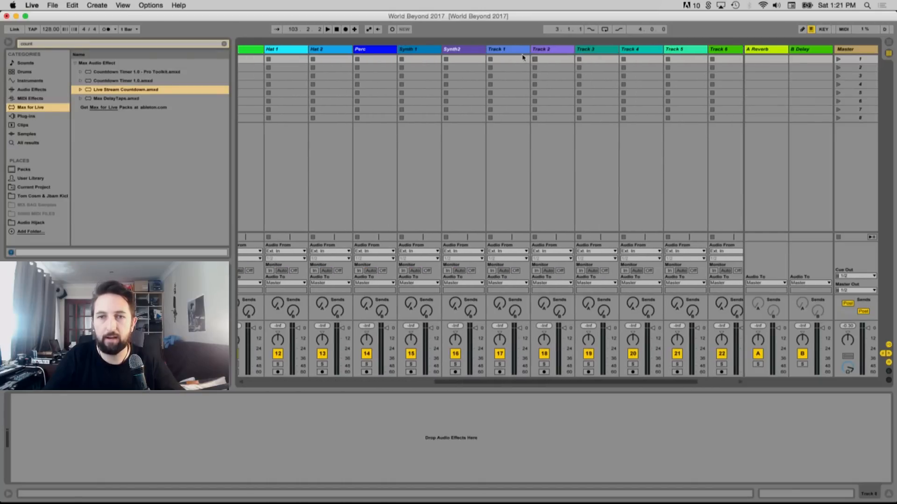
left_click(498, 51)
scroll(541, 60, "right", 3)
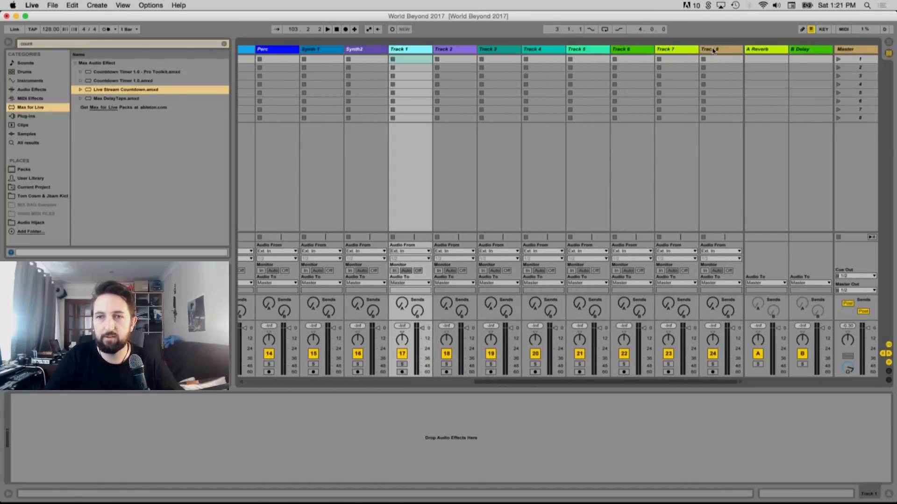
left_click(714, 50, "shift")
right_click(713, 51)
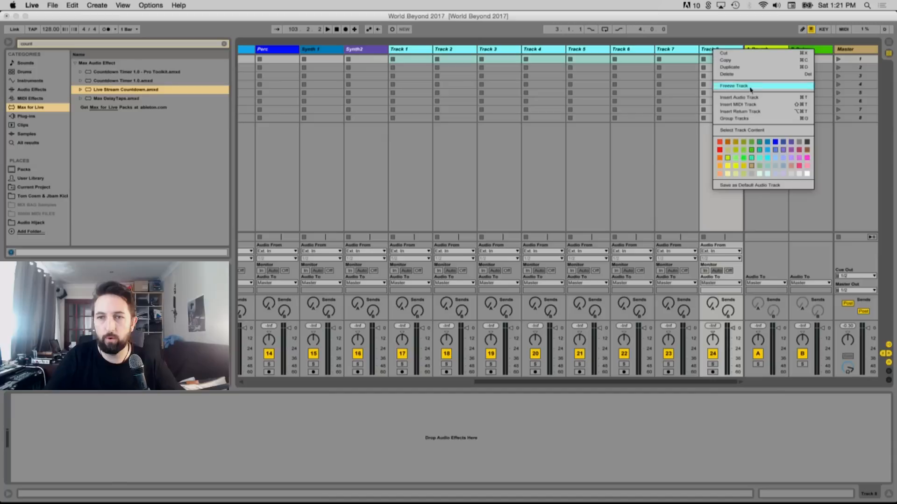
left_click(807, 175)
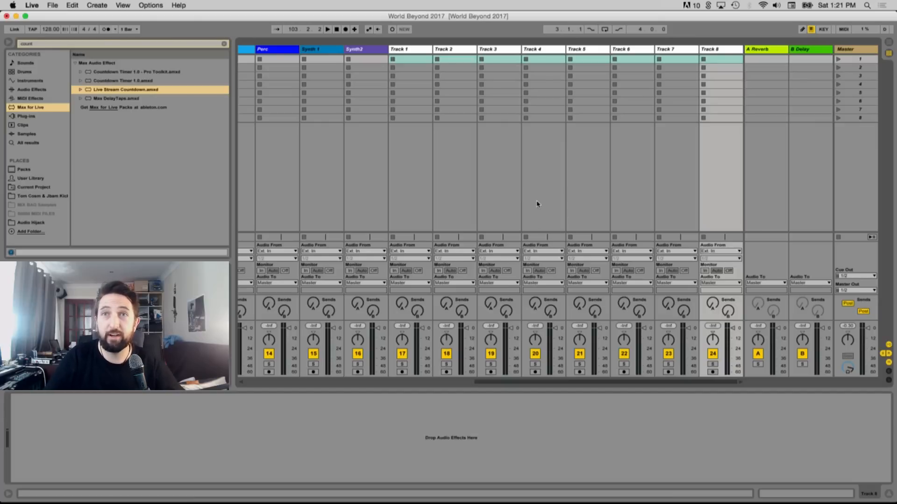
Narrow the seven MIDI tracks from Kick to Synth1 together
scroll(540, 112, "left", 5)
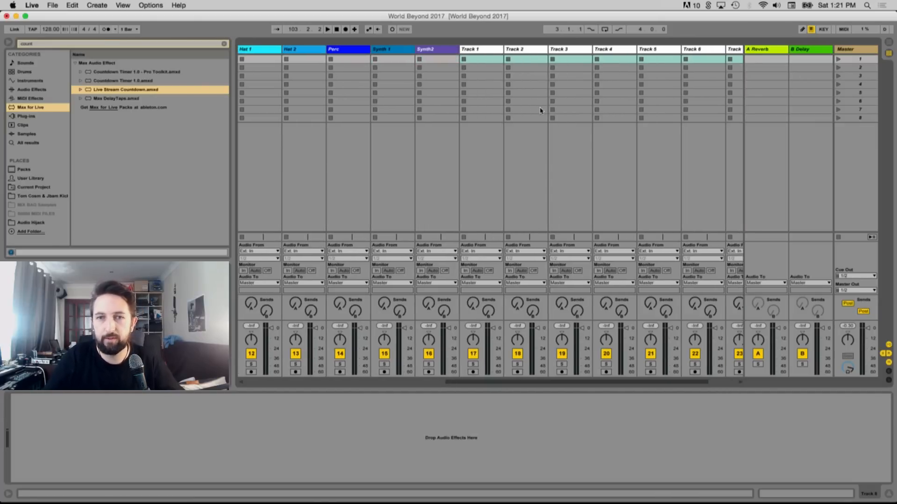
scroll(540, 114, "left", 8)
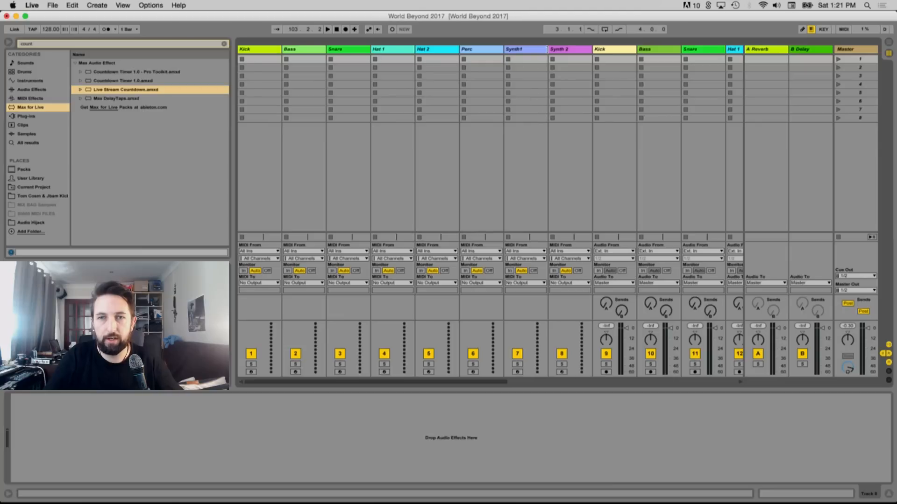
left_click(545, 50)
left_click(259, 52, "shift")
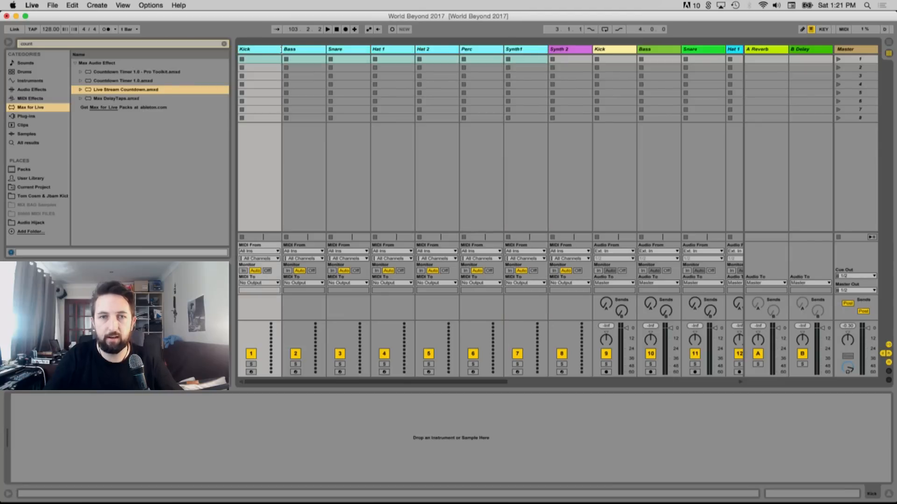
left_click_drag(270, 49, 253, 49)
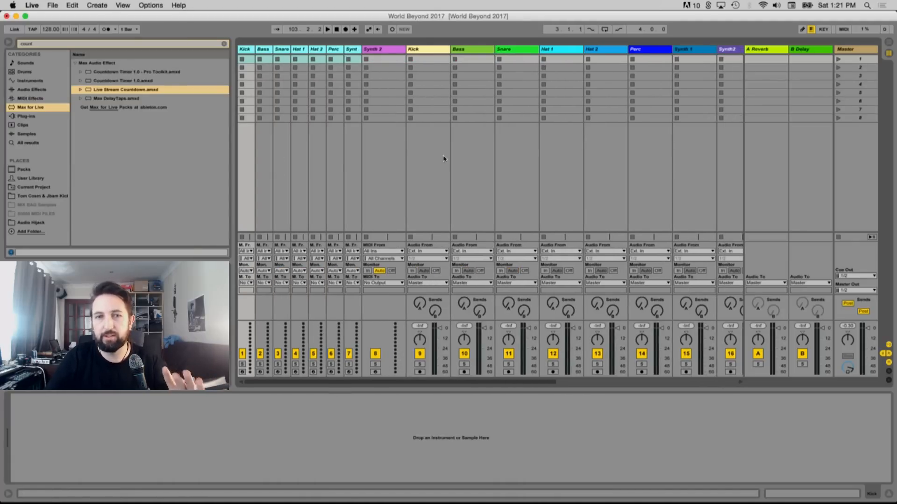
Remove the A Reverb and B Delay return tracks from the set
left_click(747, 51)
key("super+t")
key("super+t")
key("super+t")
key("super+t")
key("super+t")
key("super+t")
key("super+t")
key("super+t")
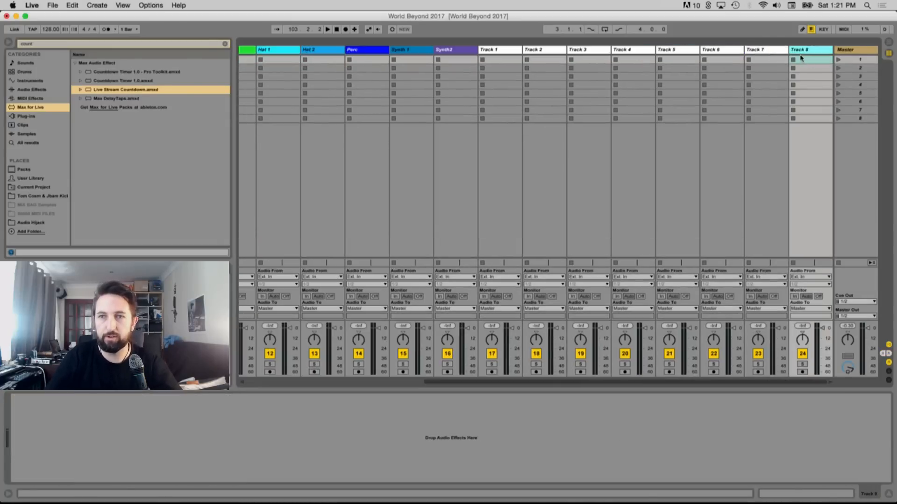
Narrow the Synth 2 MIDI track to match the width of the other seven MIDI tracks
scroll(442, 98, "left", 5)
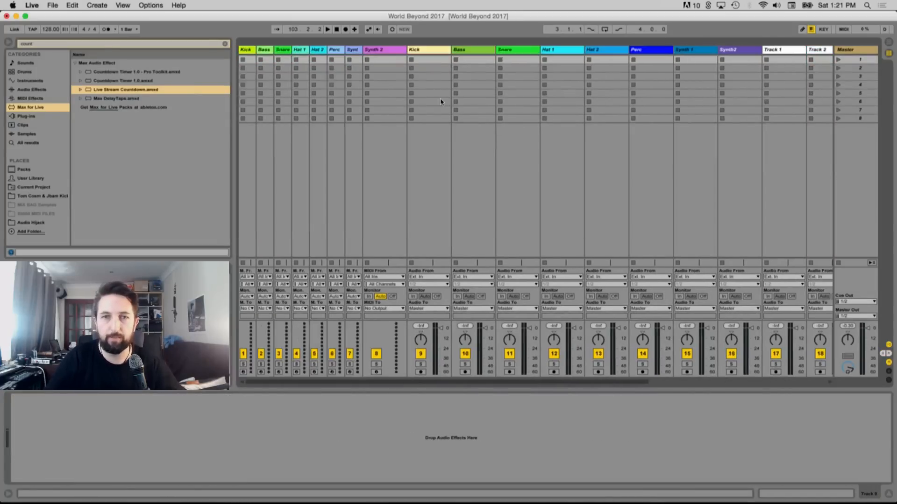
left_click(730, 52)
left_click(395, 49)
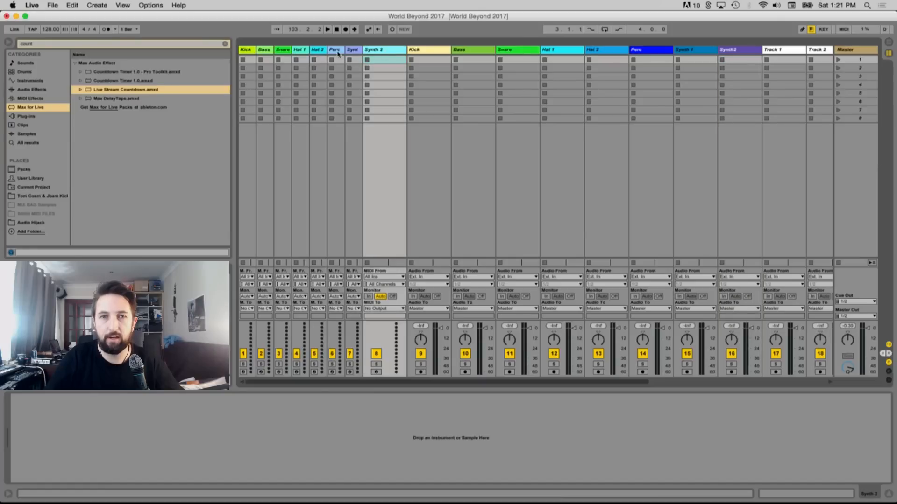
left_click(355, 50)
left_click(251, 52, "shift")
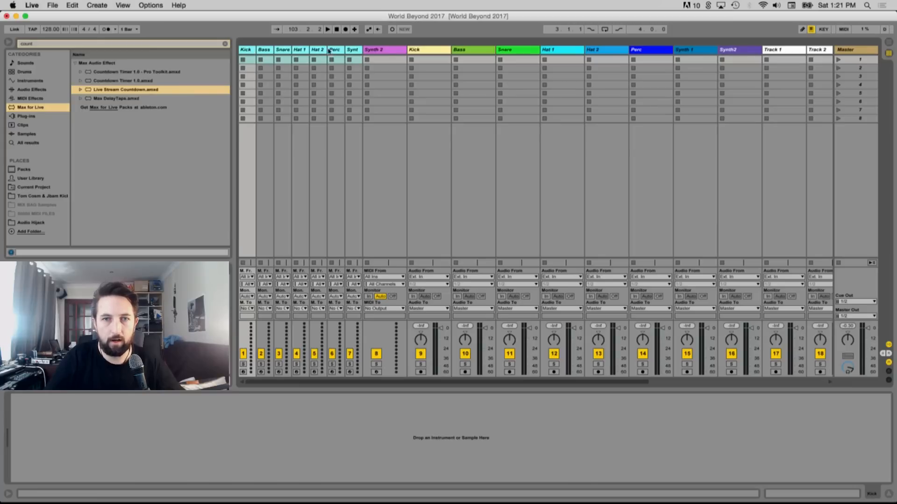
left_click(379, 52)
left_click_drag(407, 50, 380, 49)
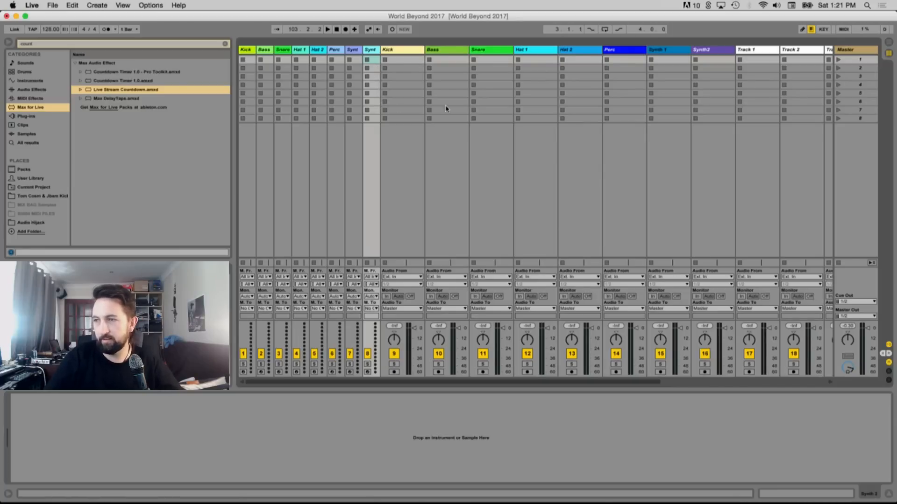
Load the Operator instrument onto the Kick MIDI track and move it to the Bass MIDI track
left_click(253, 53)
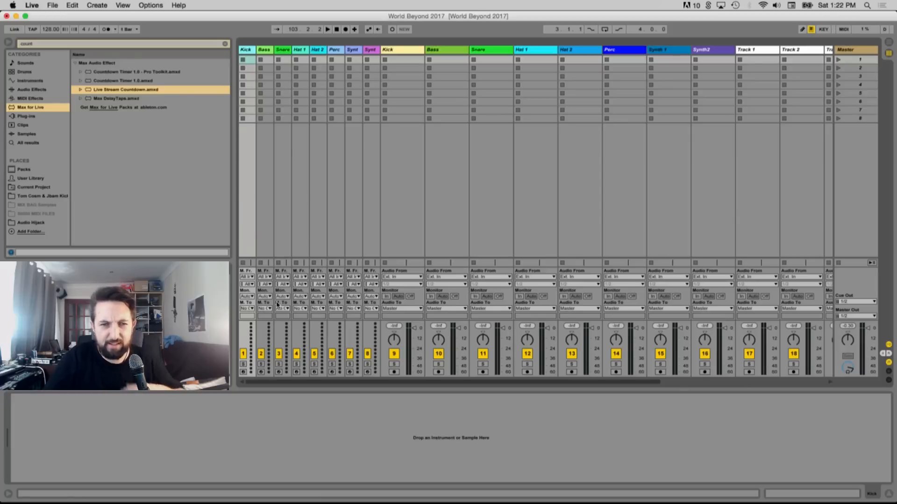
left_click(27, 81)
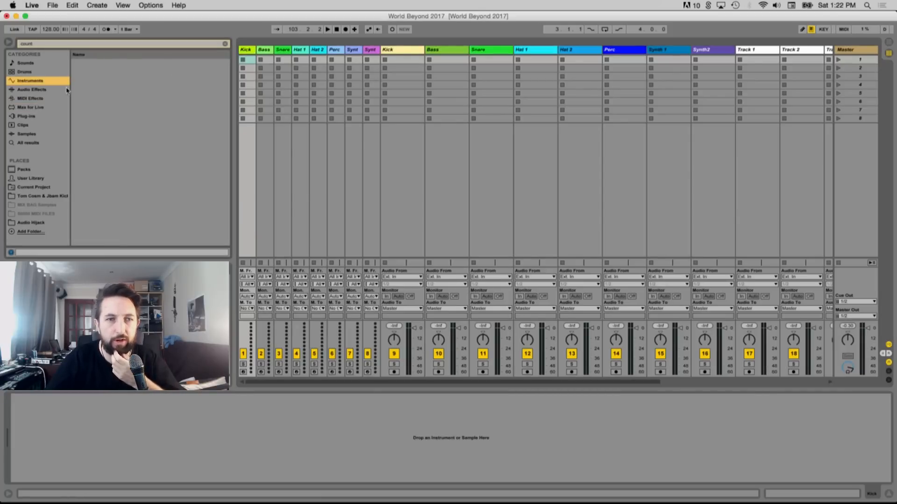
left_click(225, 44)
left_click(124, 125)
double_click(124, 125)
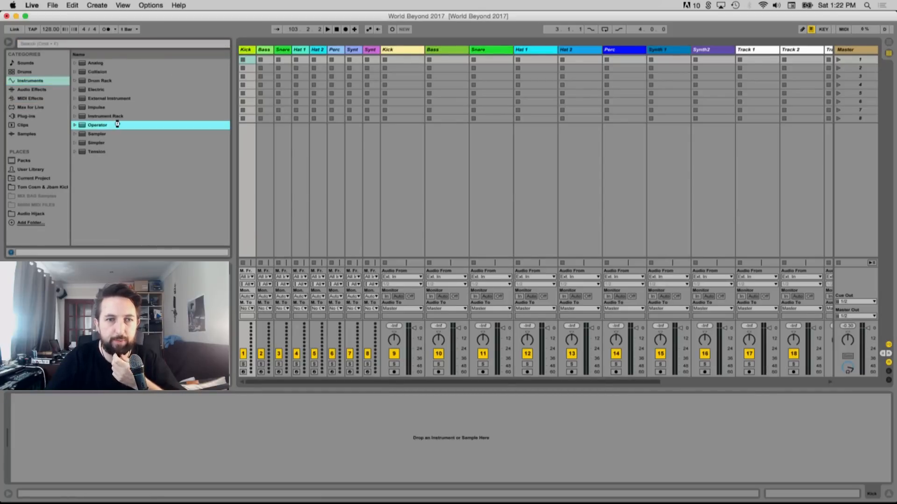
left_click(56, 398)
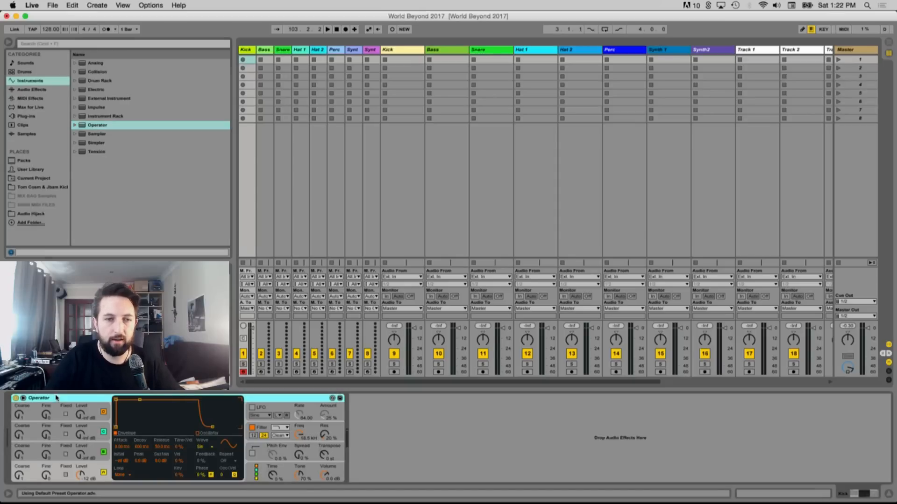
left_click_drag(54, 400, 268, 49)
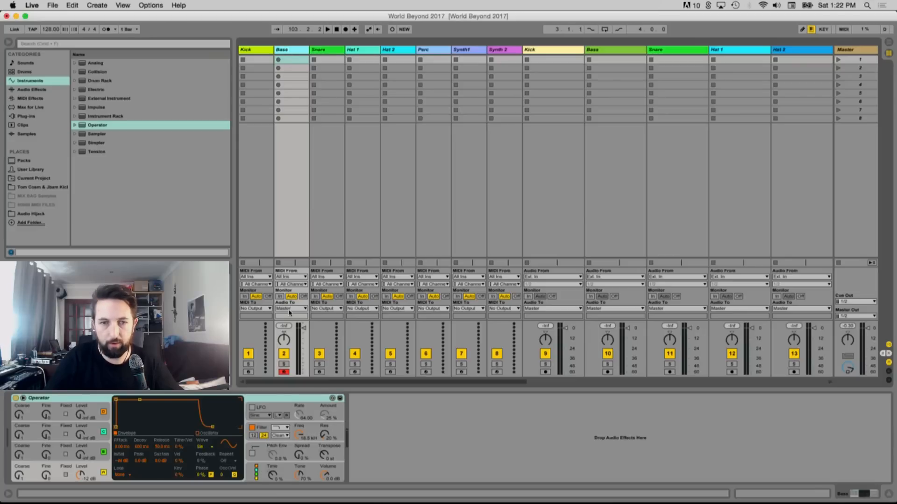
Load the Operator instrument onto the Snare and Hat 1 MIDI tracks
left_click(321, 63)
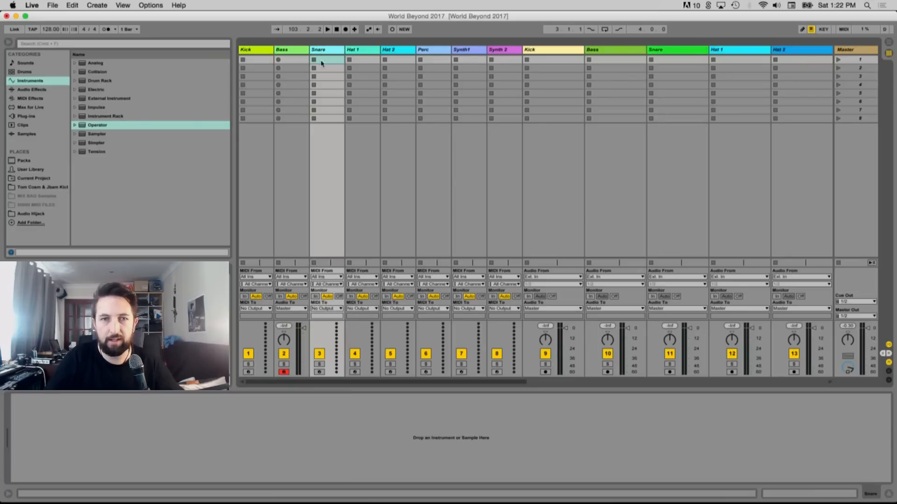
left_click(327, 308)
left_click(328, 312)
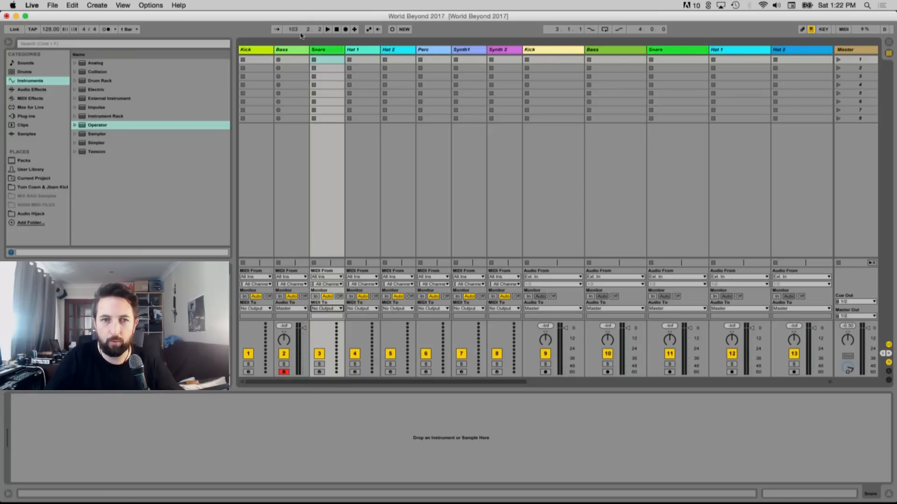
double_click(105, 125)
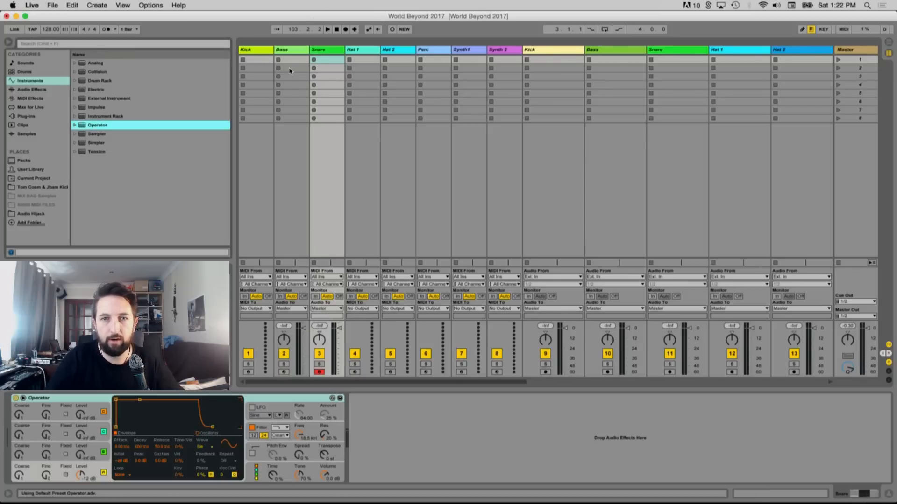
double_click(131, 125)
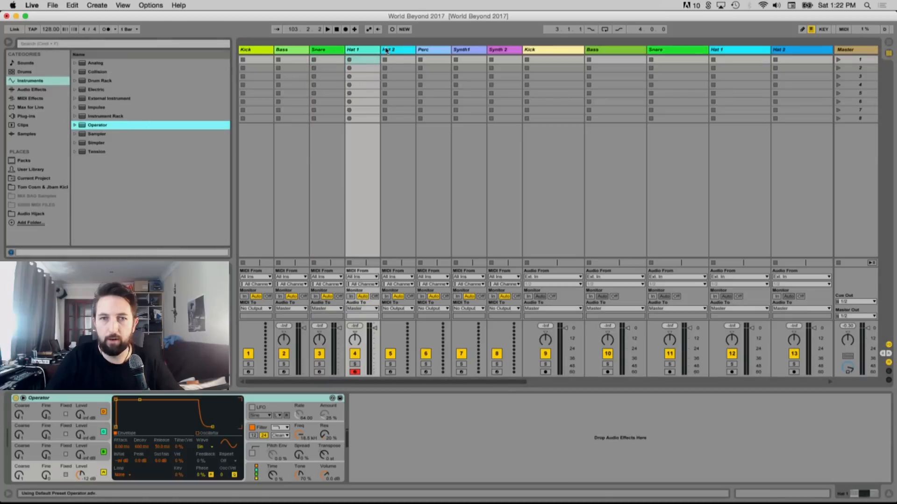
Load the Operator instrument onto the Hat 2 and Perc MIDI tracks
key("Right")
double_click(140, 125)
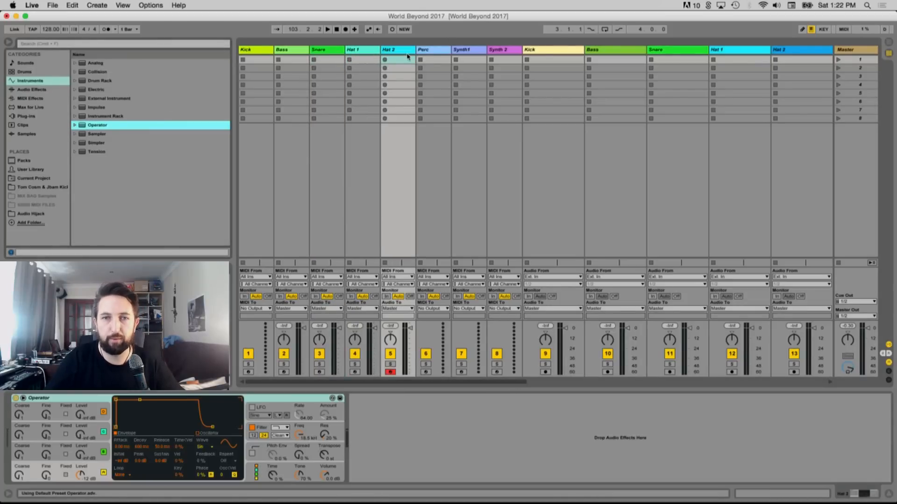
key("Right")
double_click(103, 125)
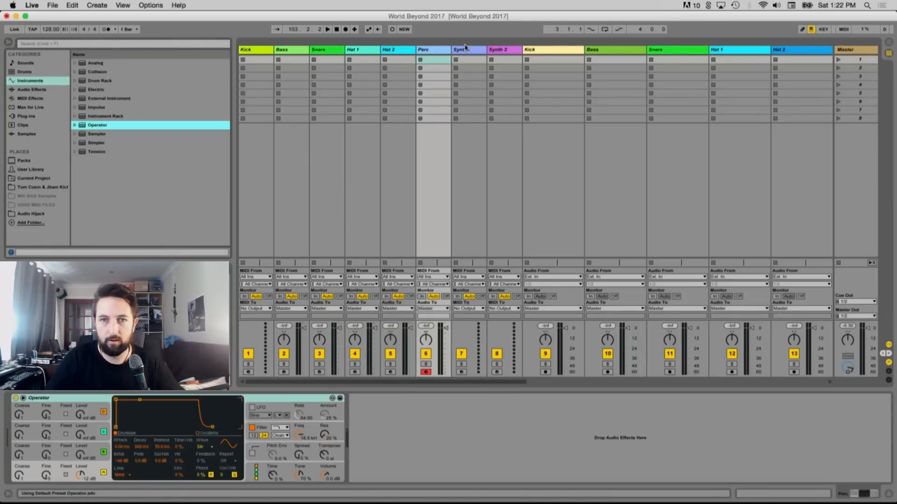
Load the Operator instrument onto the Synth1, Synth 2 and Kick MIDI tracks
key("Right")
key("Return")
left_click(499, 50)
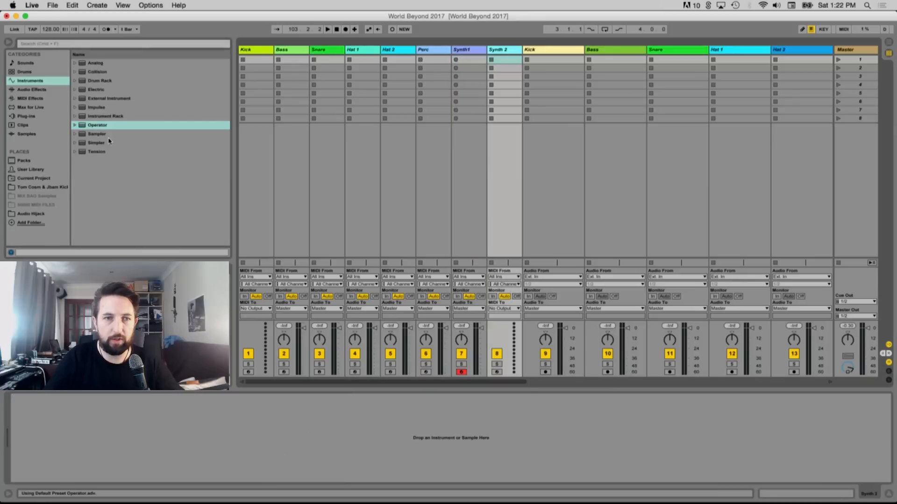
double_click(103, 128)
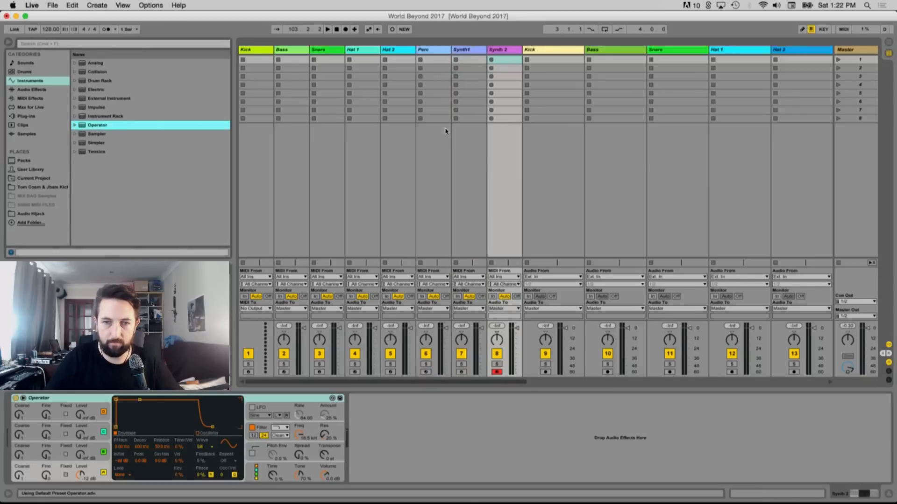
left_click(258, 50)
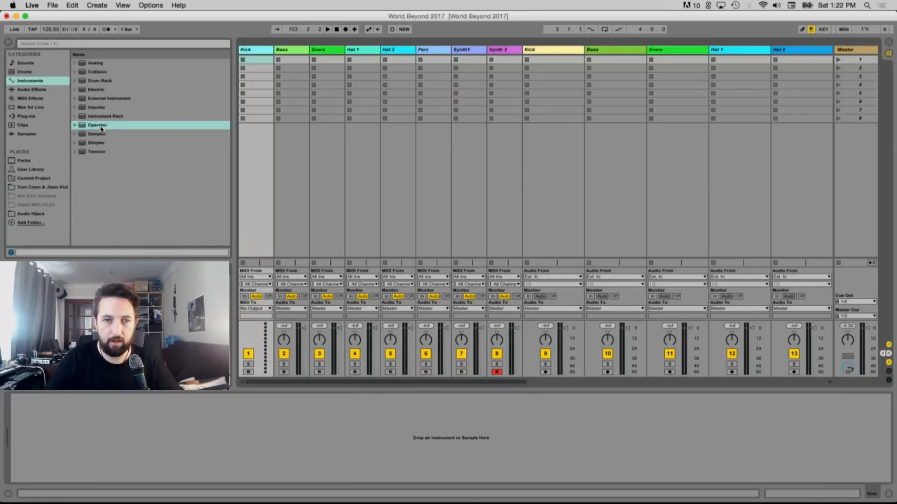
double_click(105, 126)
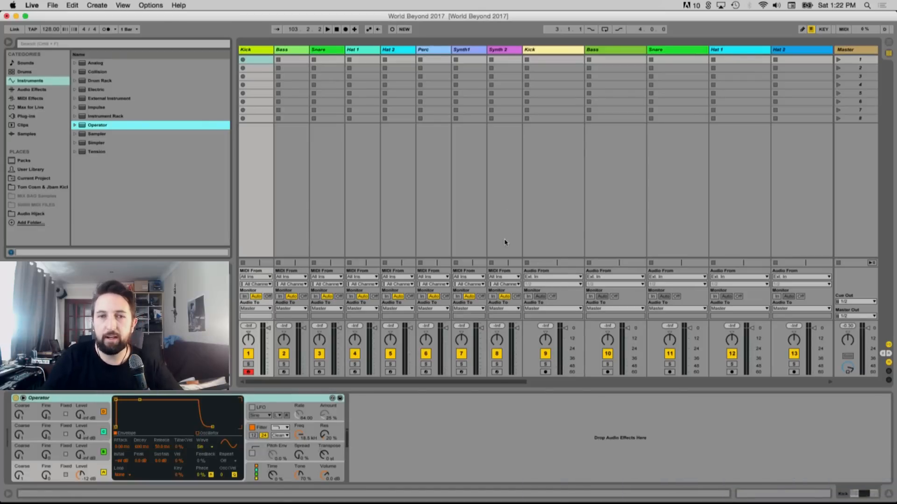
left_click(541, 61)
left_click(546, 119, "shift")
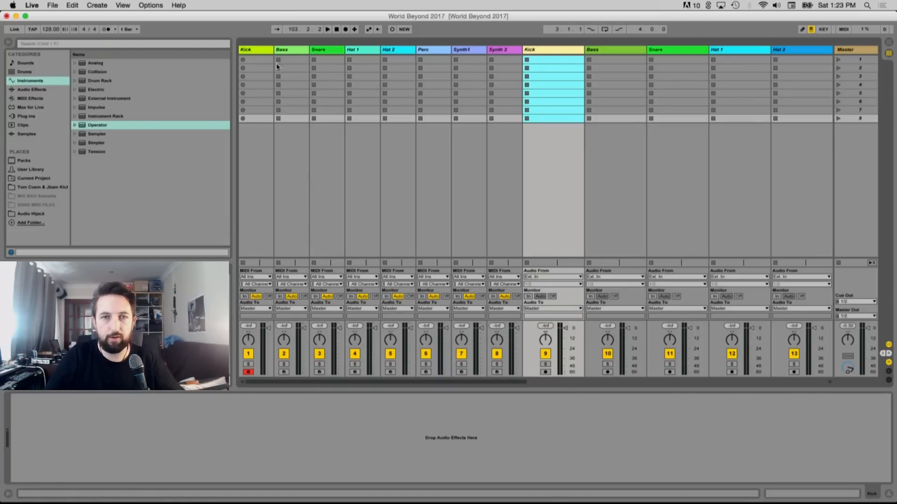
Route the audio output of the Kick and Bass MIDI tracks to the audio tracks of the same names
left_click(256, 53)
left_click(255, 309)
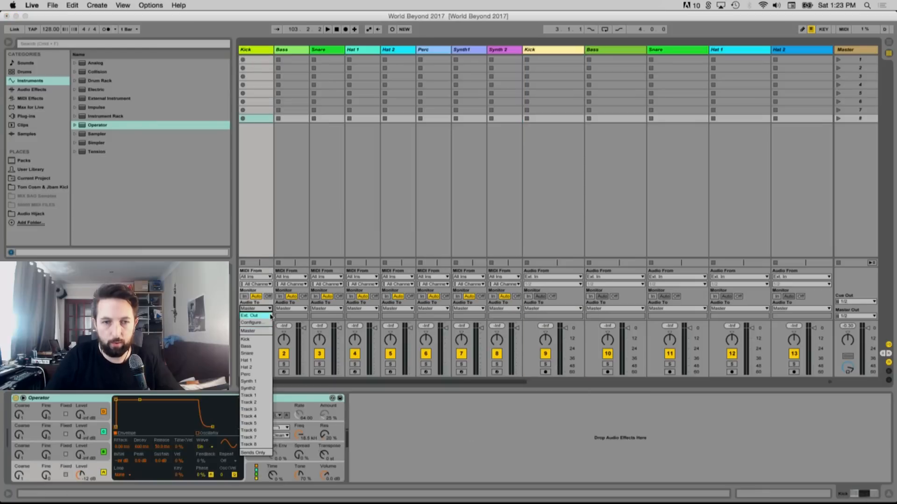
left_click(252, 339)
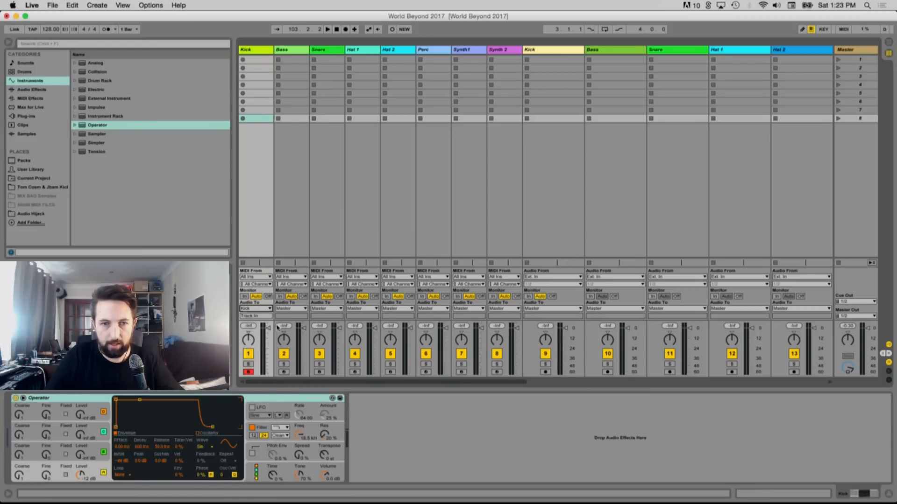
left_click(293, 309)
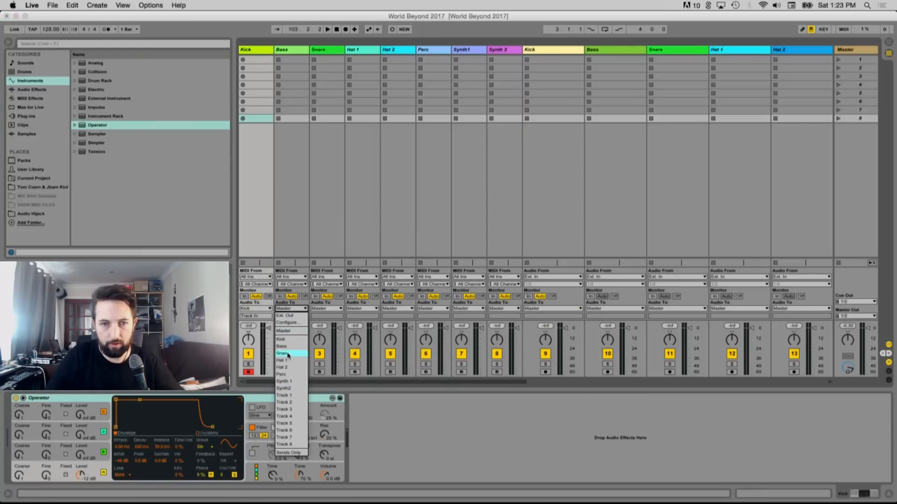
left_click(289, 349)
Route the audio output of the Snare and Hat 1 MIDI tracks to the audio tracks of the same names
left_click(327, 309)
left_click(323, 353)
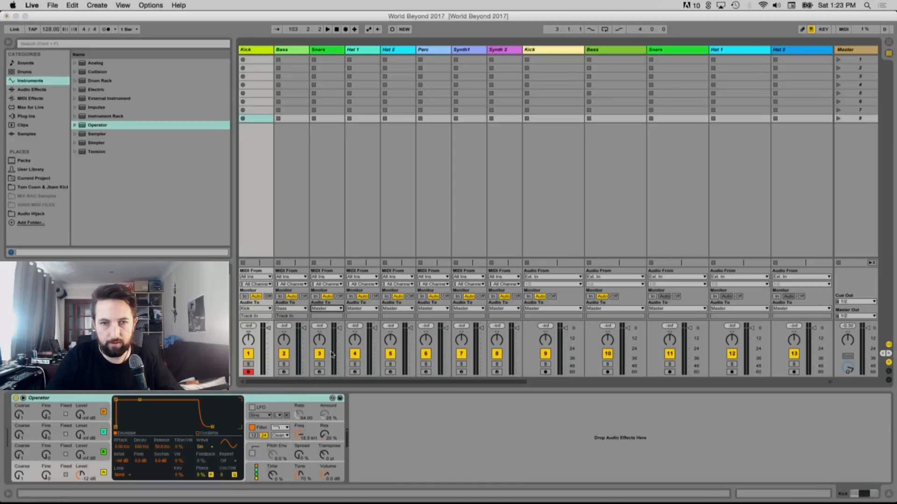
left_click(363, 309)
left_click(355, 361)
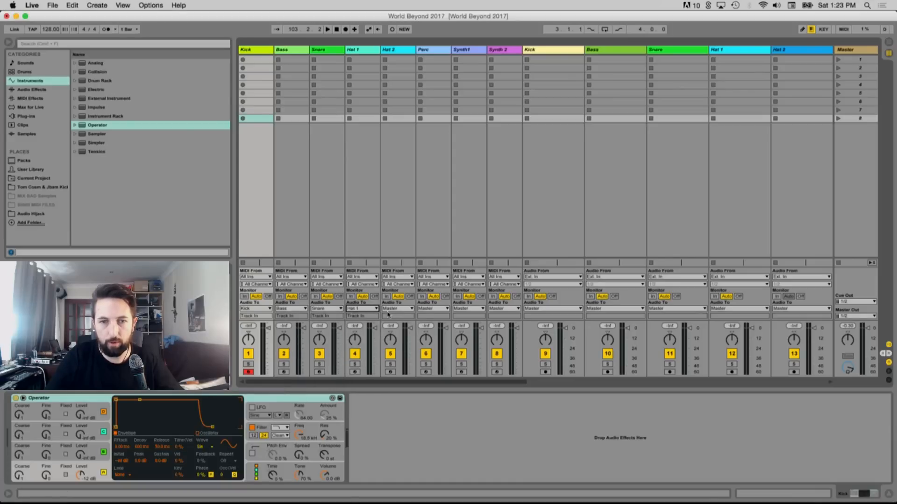
Route the audio output of the Hat 2 and Perc MIDI tracks to the audio tracks of the same names
left_click(394, 310)
left_click(398, 368)
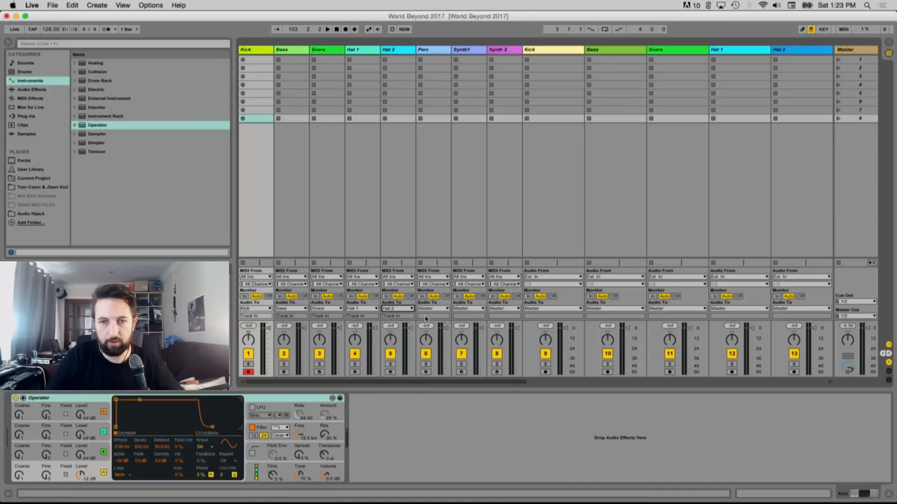
left_click(428, 310)
left_click(431, 379)
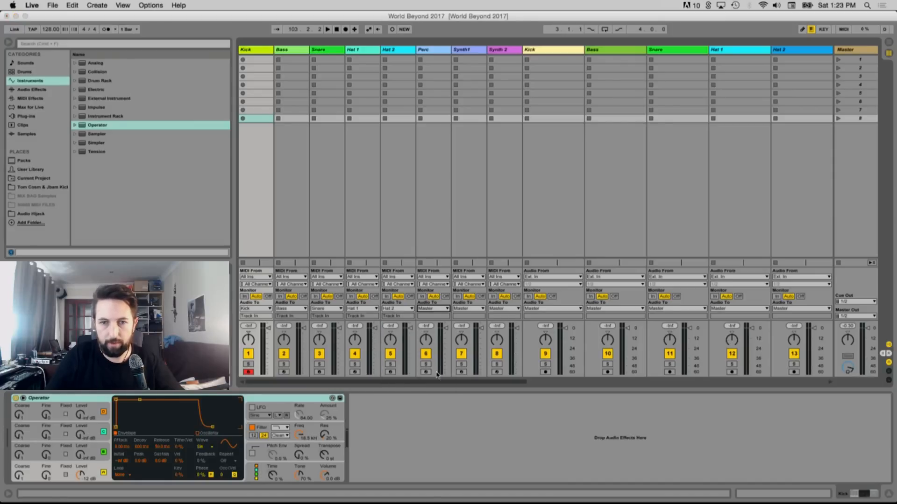
Route the audio output of the Synth1 MIDI track to Synth 1 and of Synth 2 to the Synth2 audio track
left_click(468, 309)
left_click(470, 388)
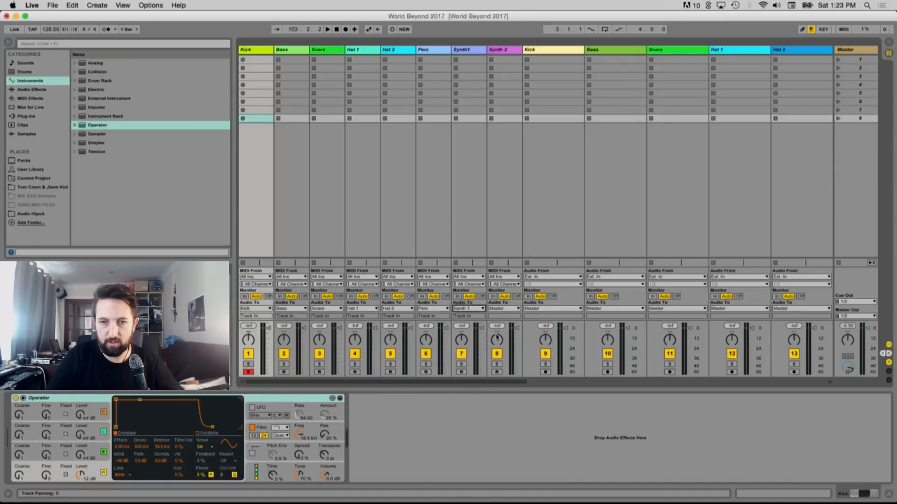
left_click(503, 309)
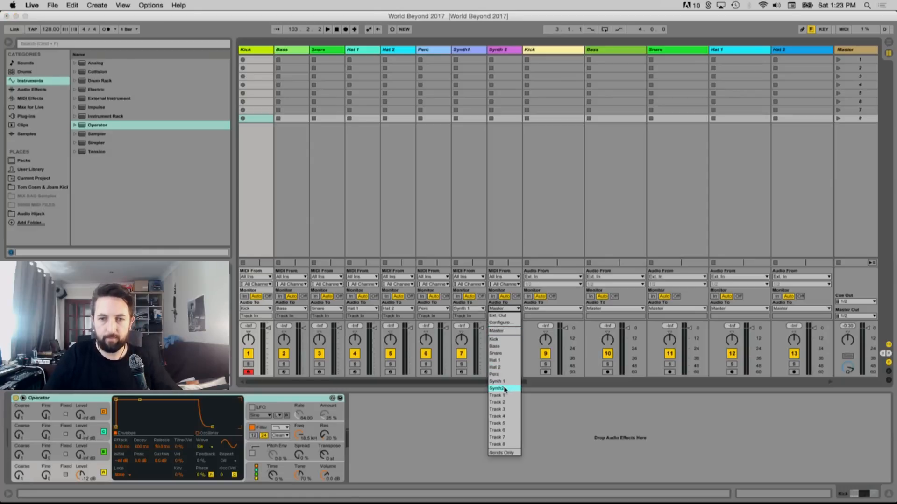
left_click(505, 388)
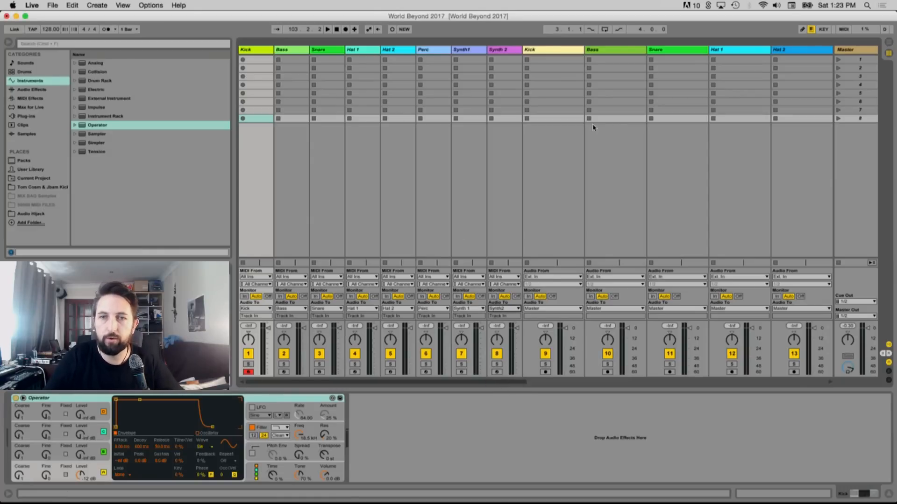
Give all eight audio tracks from Kick to Synth2 the same pink colour
scroll(551, 130, "right", 5)
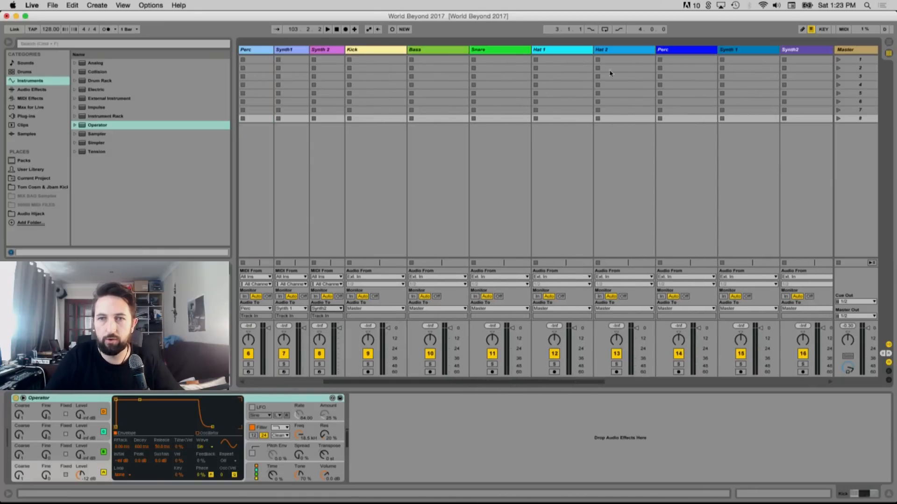
left_click(349, 55)
scroll(527, 74, "right", 8)
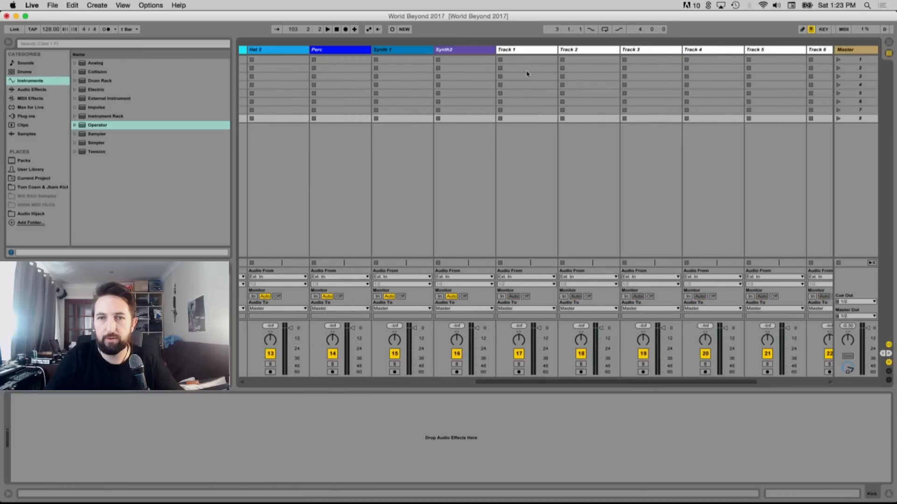
left_click(472, 54, "shift")
right_click(473, 54)
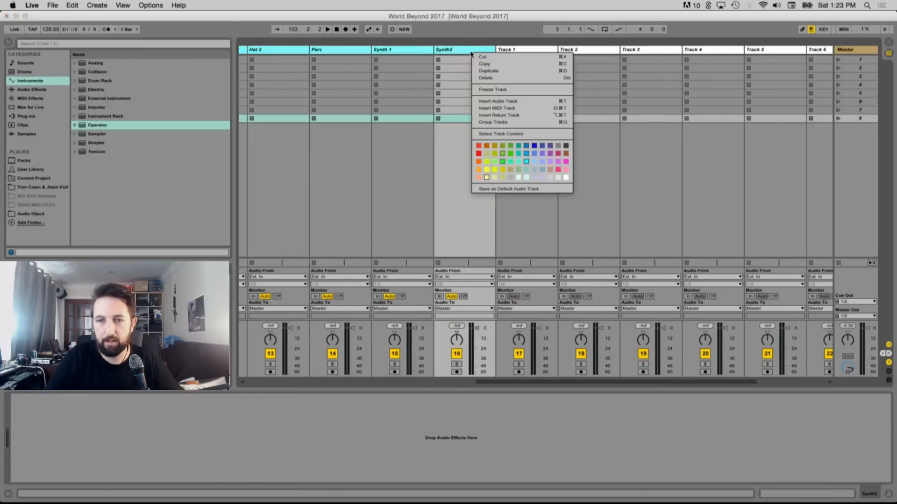
left_click(557, 170)
scroll(484, 152, "left", 5)
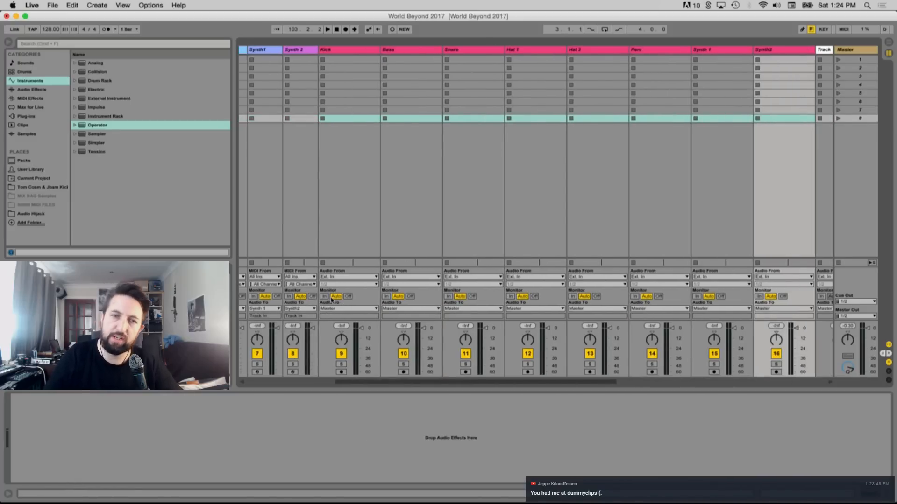
Check the audio input and output device settings in the preferences
key("super+comma")
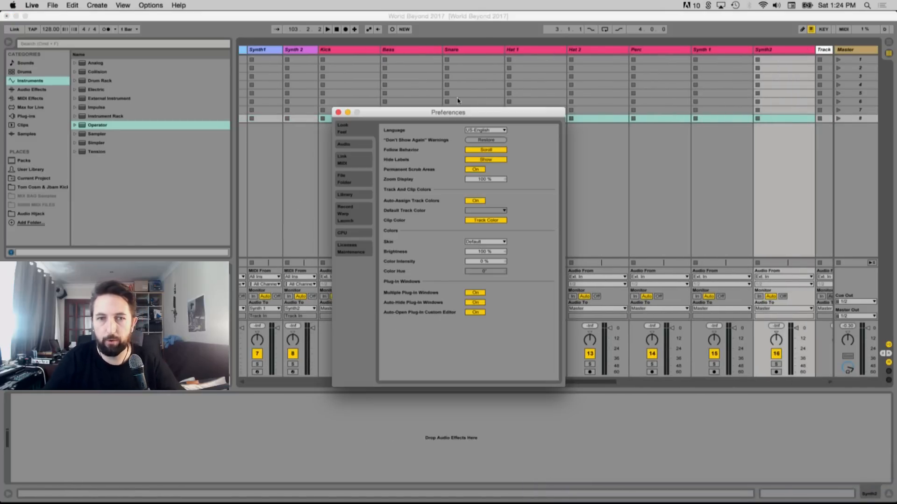
left_click(345, 144)
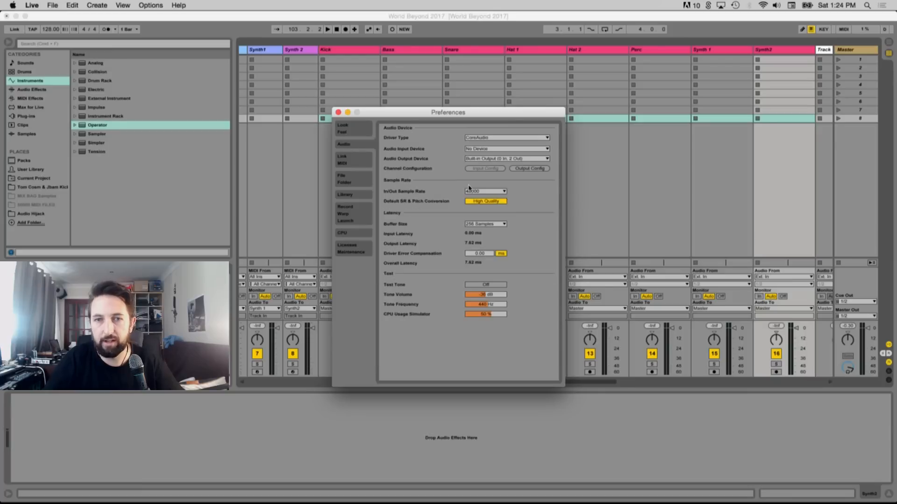
left_click(339, 112)
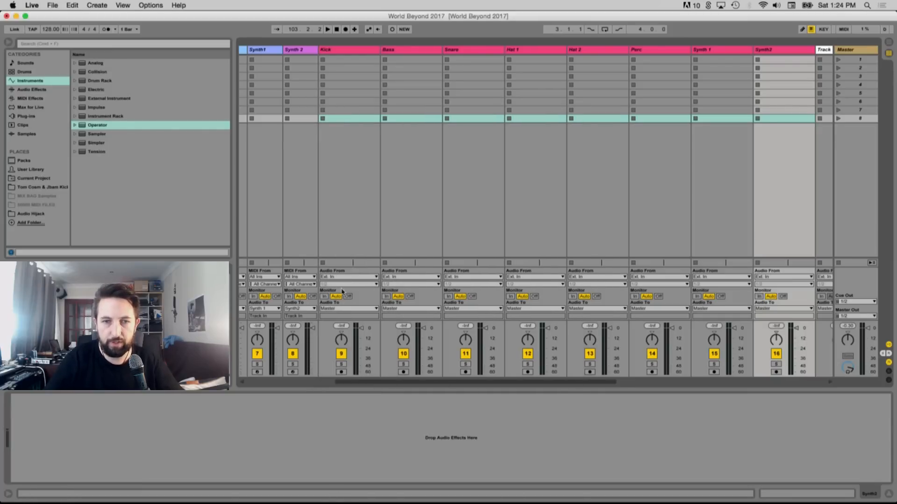
Set monitoring to In on all eight pink audio tracks at once
left_click(324, 296)
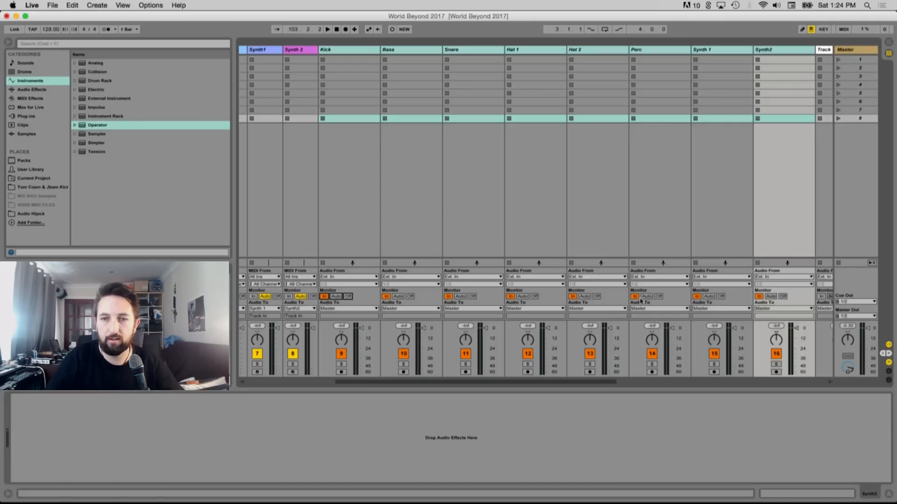
scroll(411, 244, "left", 6)
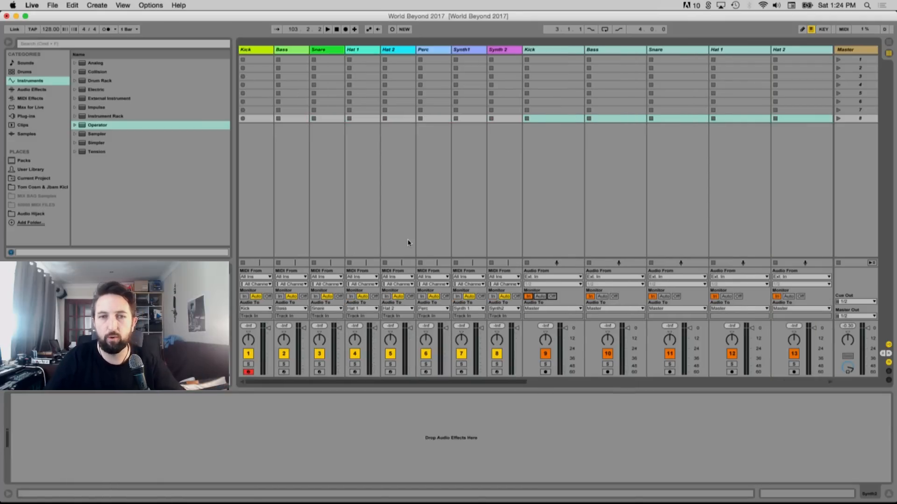
Review the Operator MIDI tracks, the pink audio tracks and the white tracks up to Track 8
key("Right")
key("Right")
key("Right")
key("Right")
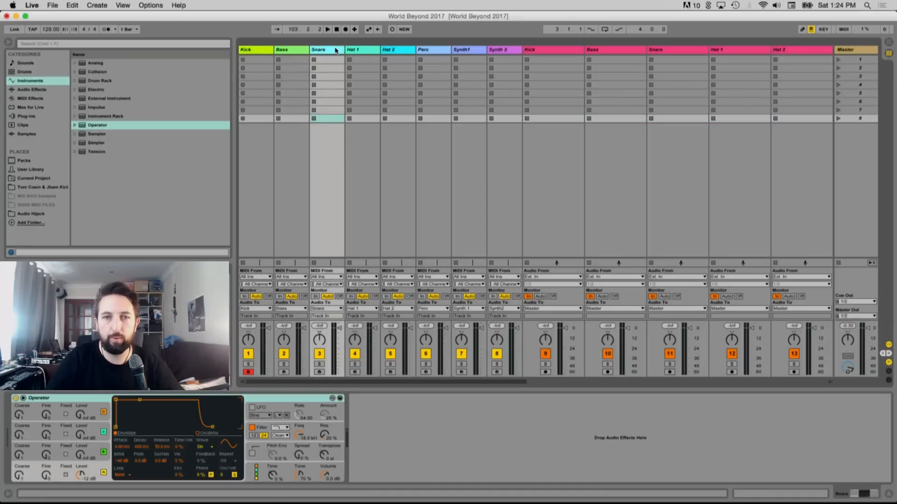
left_click(418, 51)
left_click(465, 50)
left_click(503, 51)
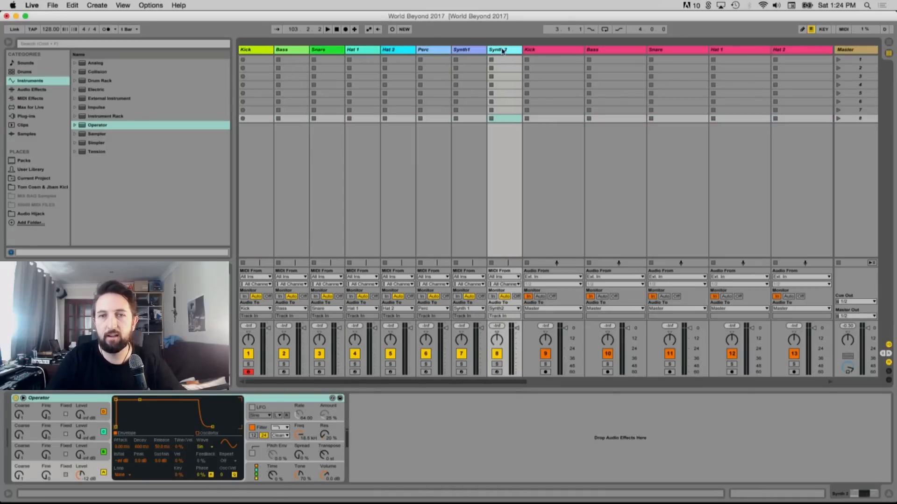
scroll(555, 56, "right", 7)
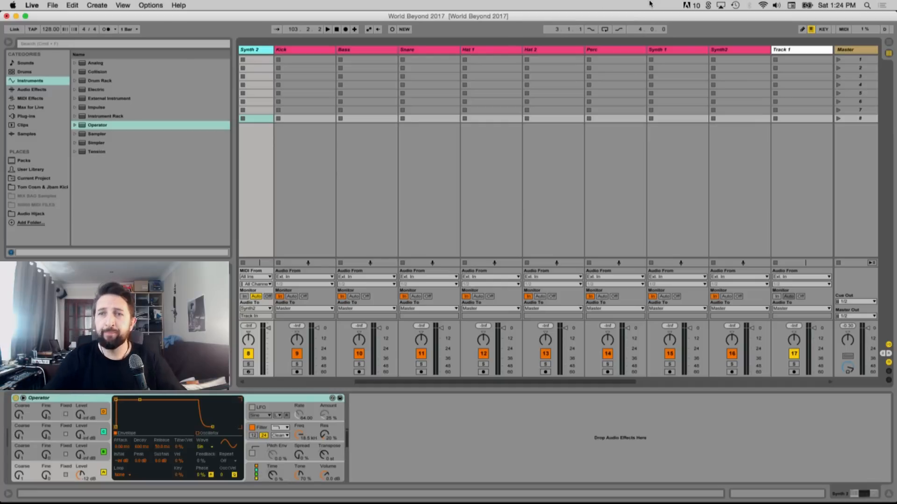
scroll(531, 196, "left", 5)
scroll(544, 61, "right", 10)
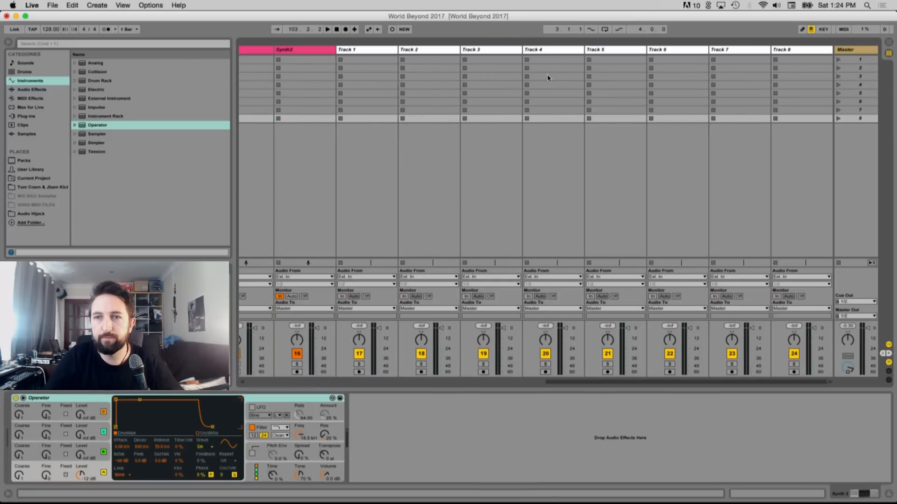
scroll(546, 70, "left", 10)
scroll(549, 78, "right", 10)
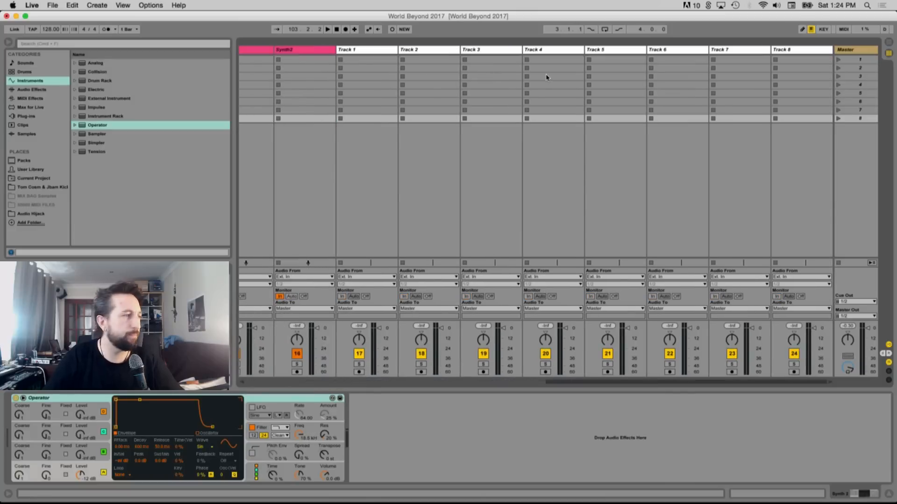
scroll(373, 139, "left", 5)
scroll(472, 120, "right", 5)
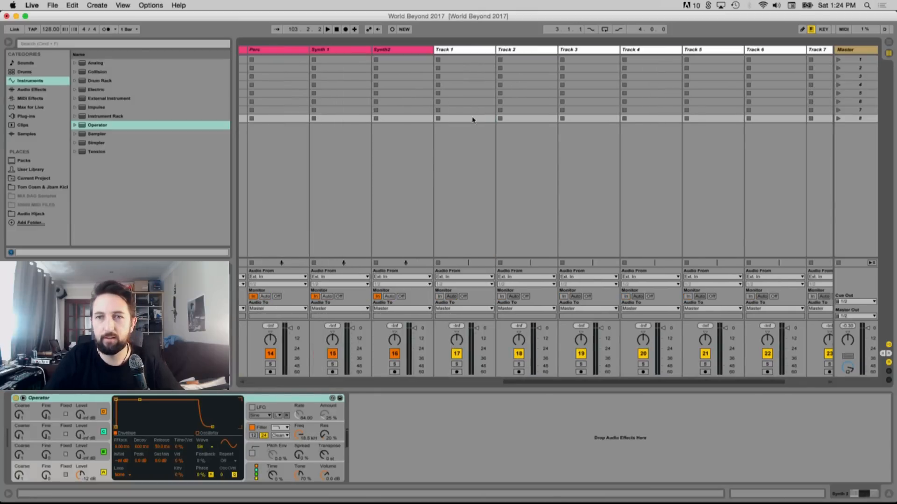
scroll(472, 120, "left", 5)
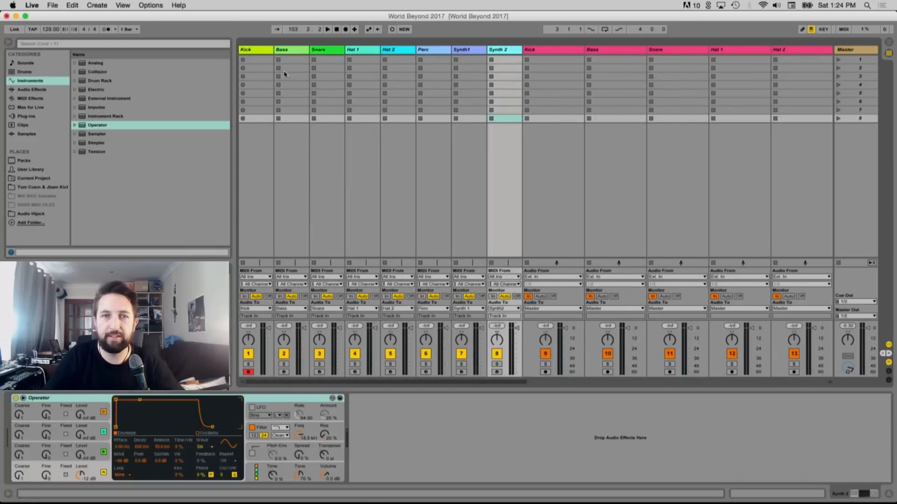
left_click(262, 50)
left_click(289, 54)
left_click(247, 51)
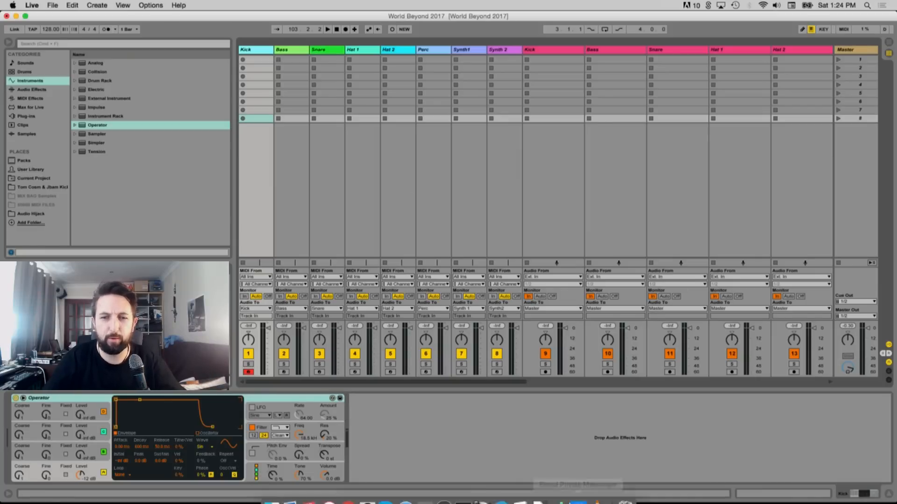
Quit the media player running in the background
right_click(598, 490)
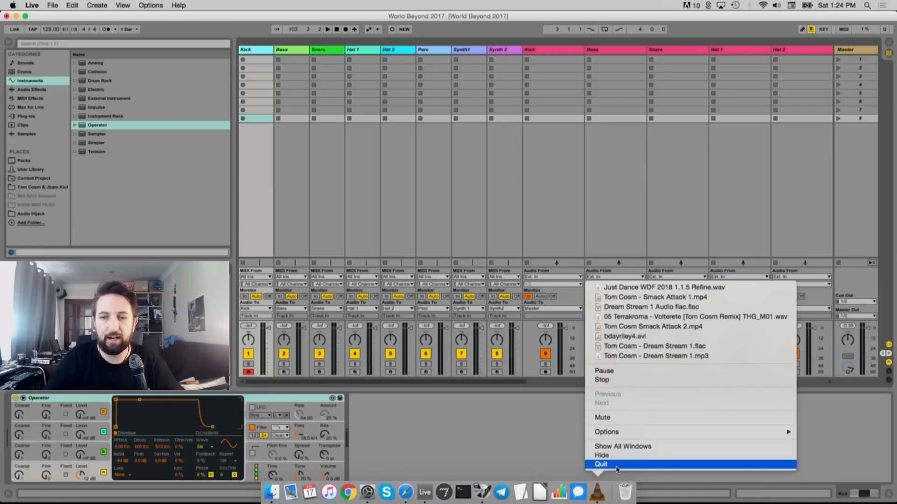
left_click(608, 466)
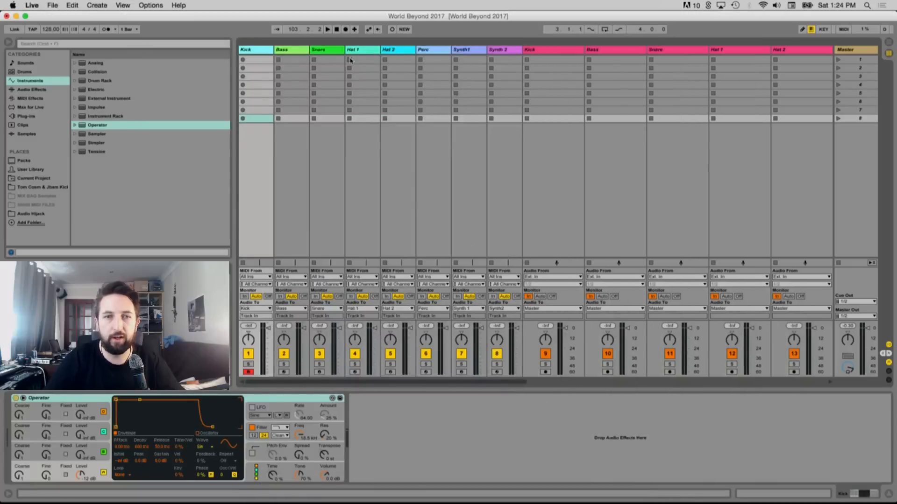
Create an empty MIDI clip in the first slot of the Kick MIDI track and launch it
left_click(255, 61)
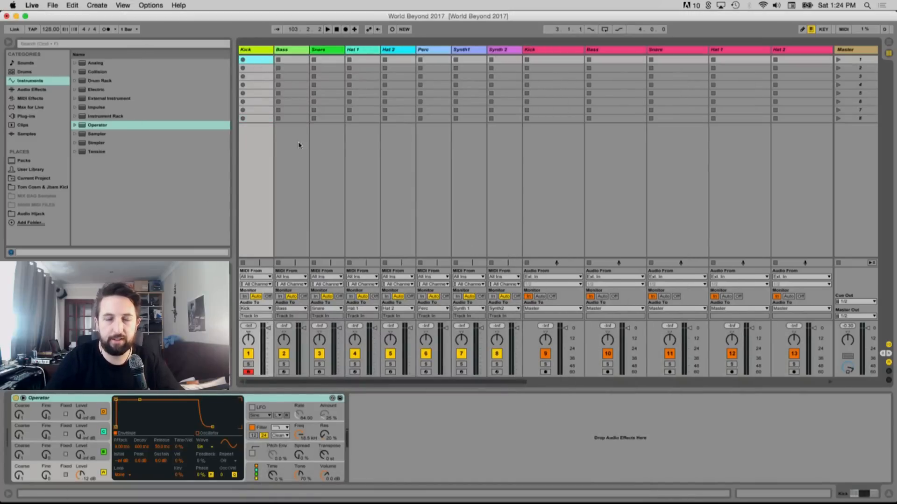
double_click(251, 61)
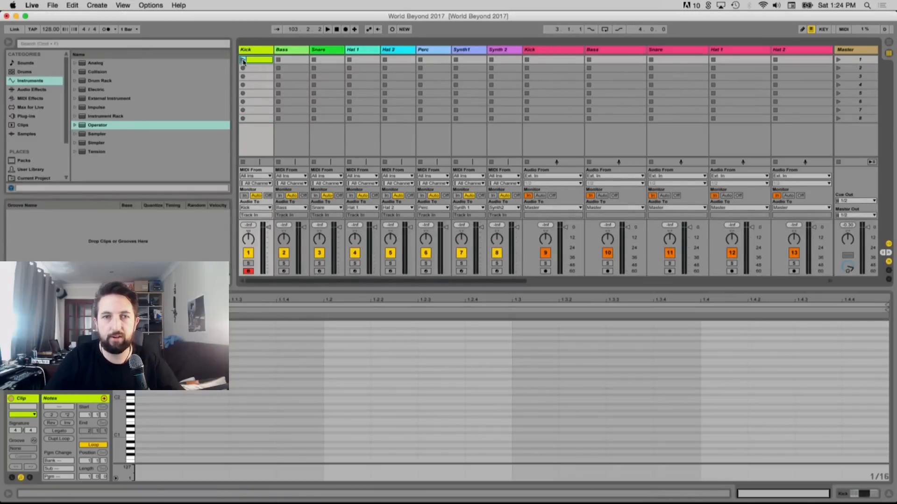
left_click(243, 60)
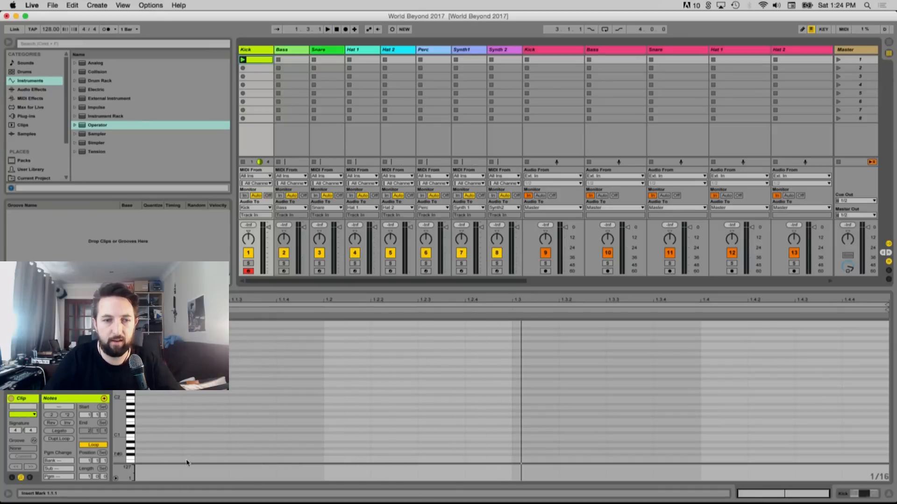
Fill the Kick clip with four one-beat B2 notes, one on each beat, and start playback
key("super+v")
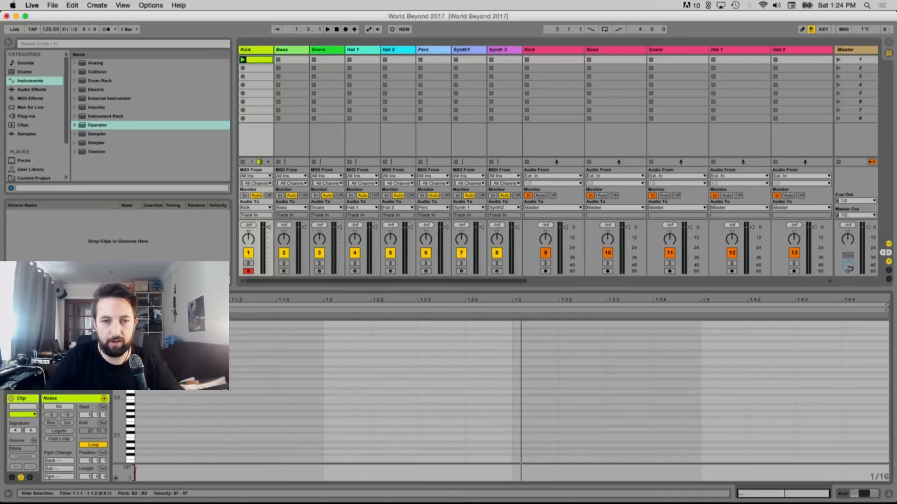
key("super+d")
key("super+d")
key("super+d")
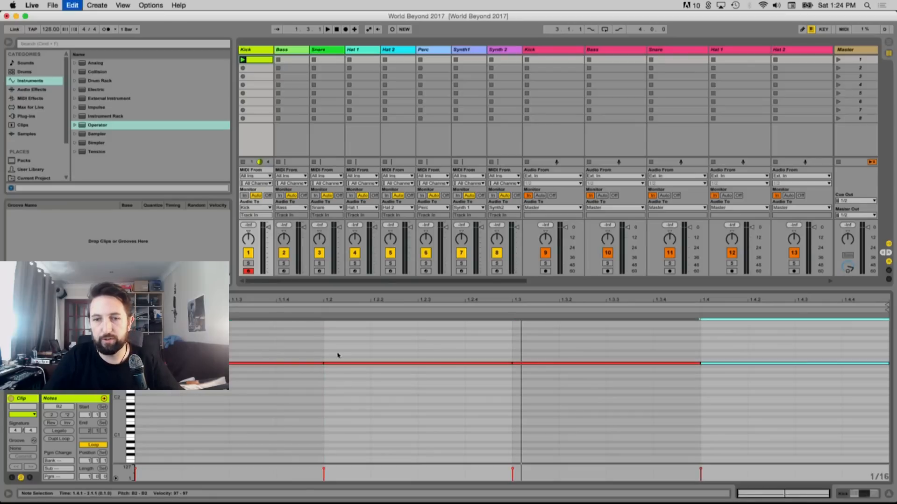
key("space")
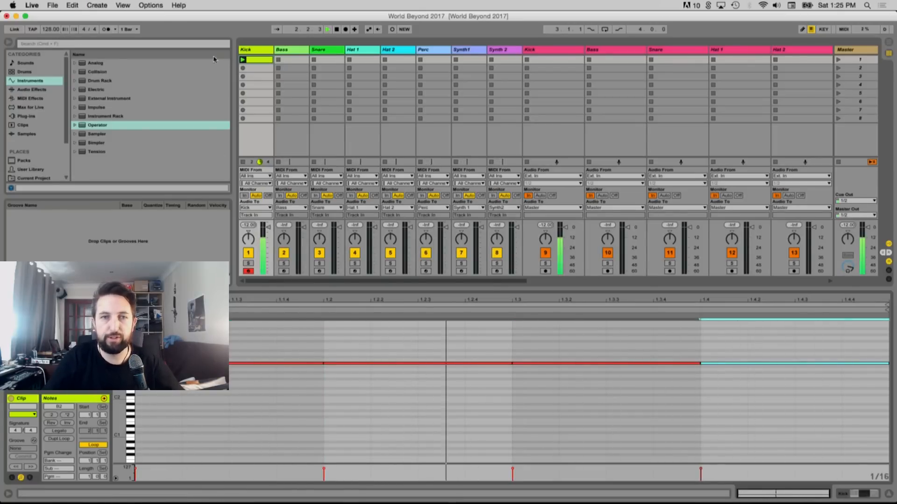
Show the Kick track's Operator device and adjust the system output volume
key("shift+Tab")
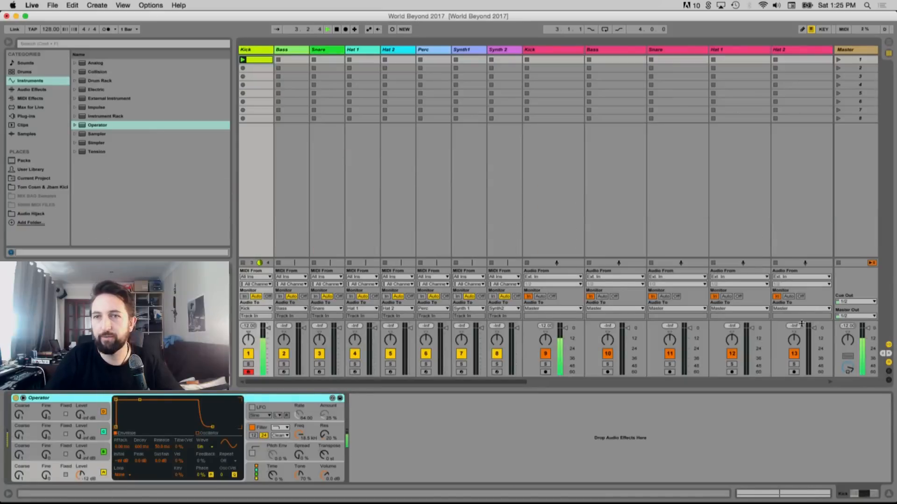
left_click(776, 5)
left_click_drag(777, 42, 777, 38)
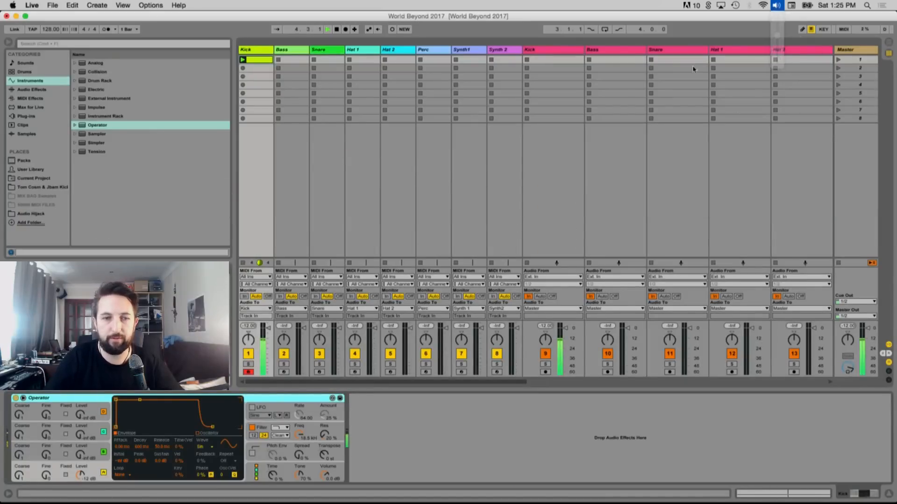
Enable the pitch envelope in the Kick track's Operator and switch oscillator A to fixed frequency
left_click(255, 458)
left_click(253, 454)
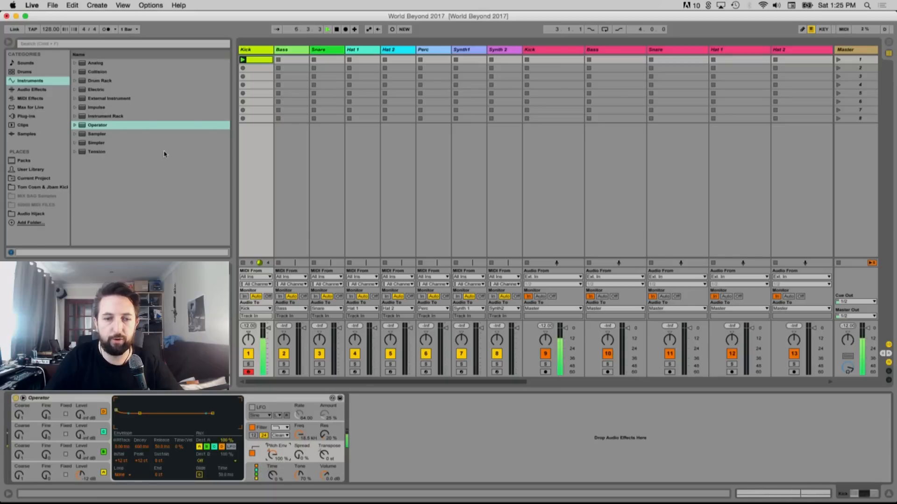
left_click(65, 475)
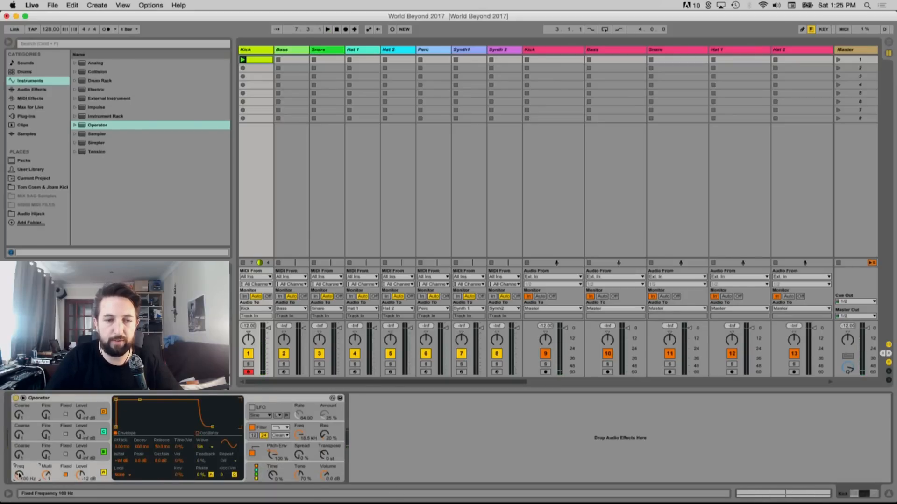
Play the Kick clip, shorten the pitch envelope's decay, and lower oscillator A's fixed frequency to about 71 Hz
key("space")
left_click(286, 453)
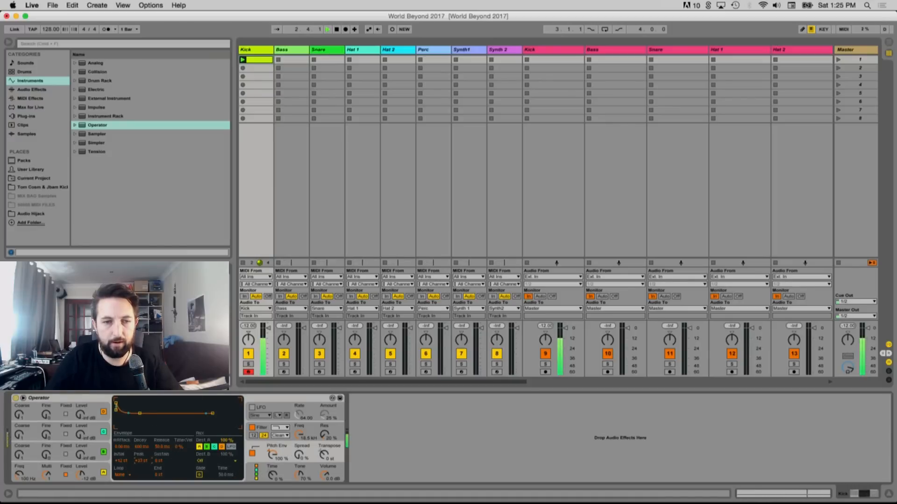
left_click_drag(19, 474, 19, 478)
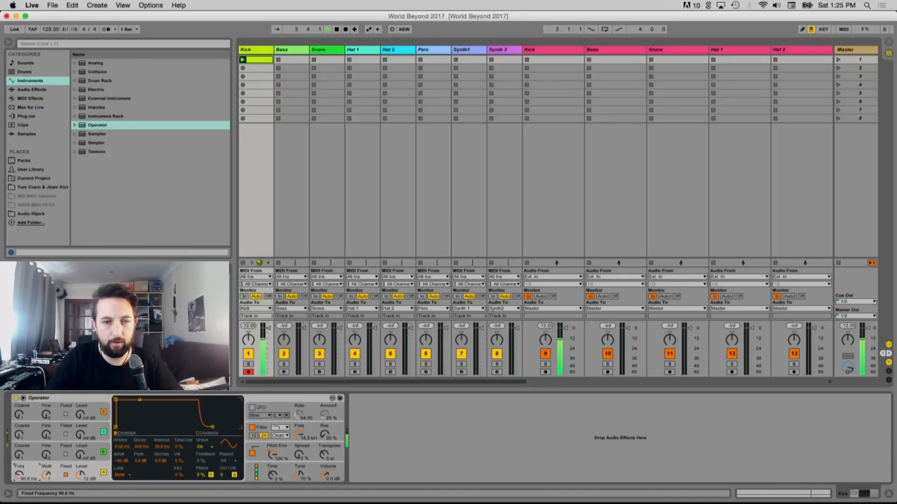
left_click(265, 454)
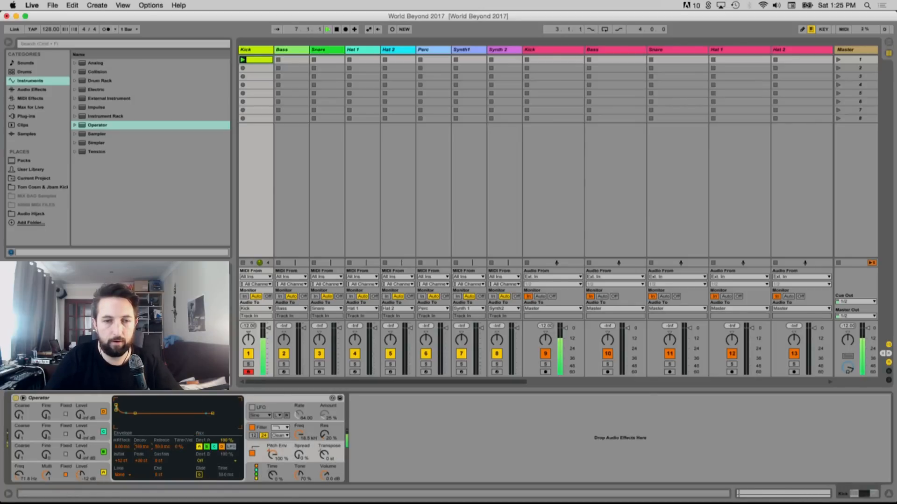
Shorten all notes in the Kick clip to half a beat and adjust the system output volume
double_click(261, 61)
left_click(310, 418)
key("super+a")
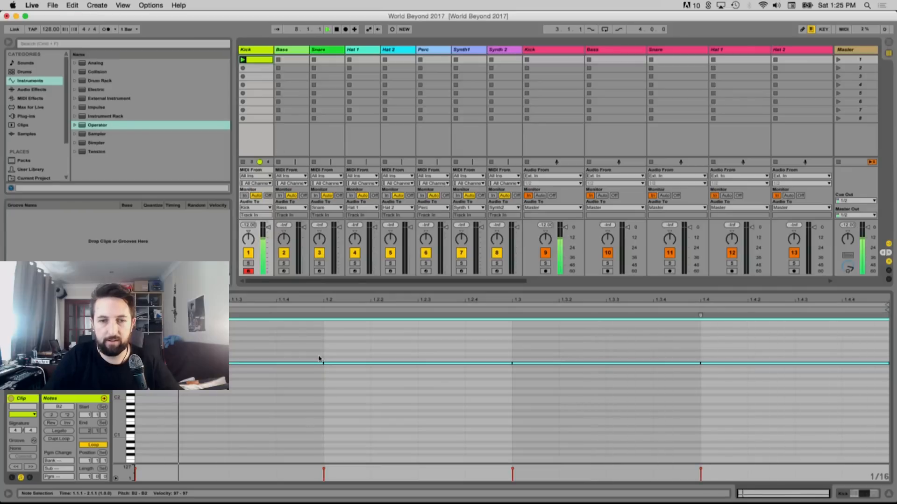
left_click_drag(323, 363, 205, 366)
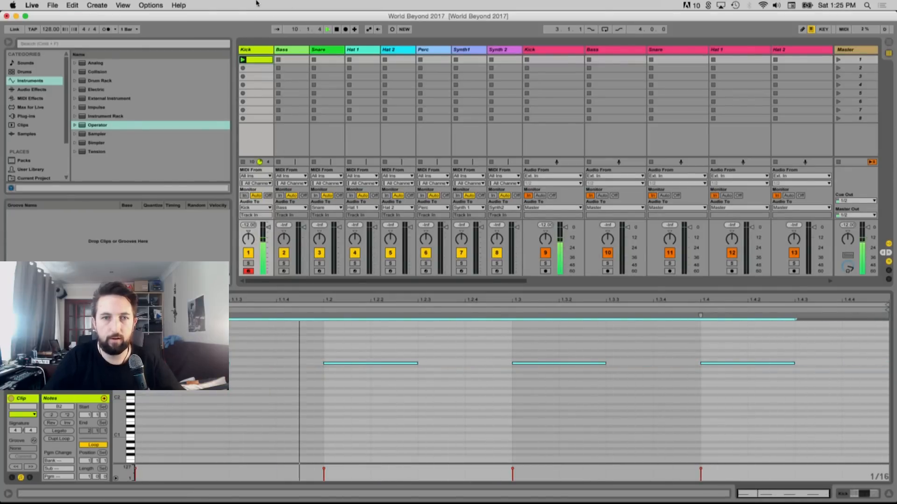
left_click(776, 5)
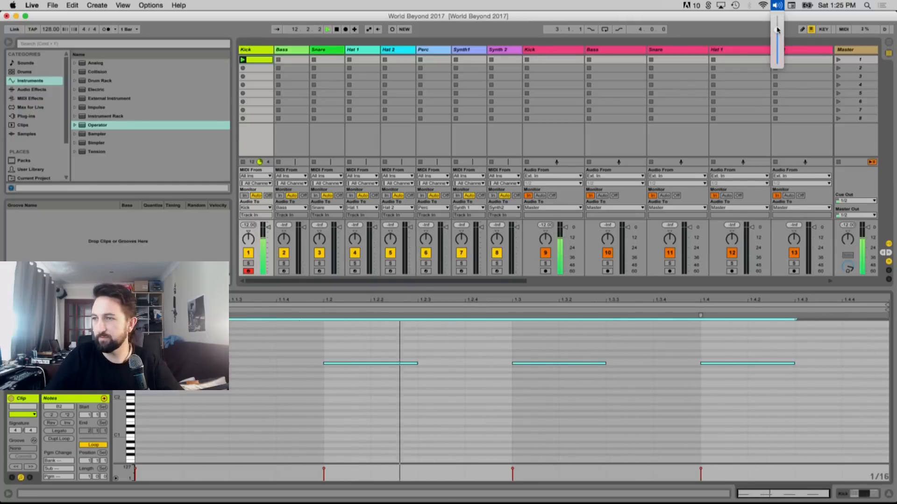
left_click(777, 29)
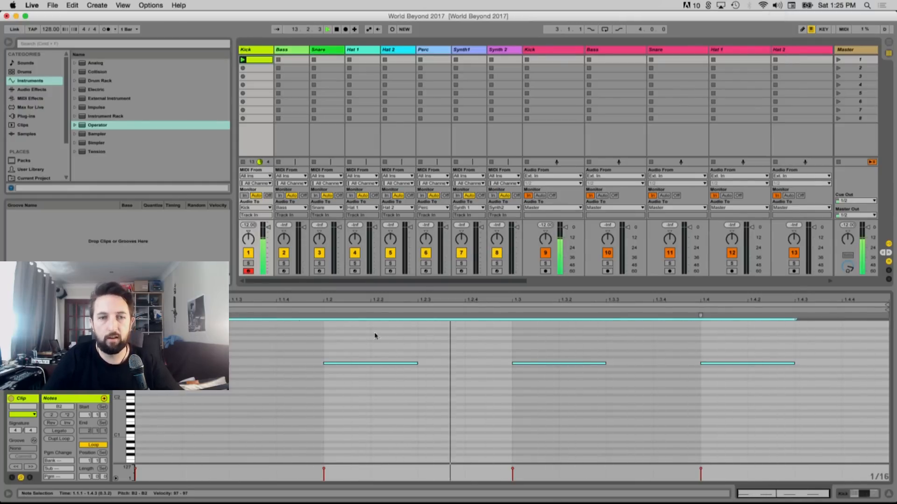
In the Kick's Operator, lengthen oscillator A's envelope release to about 251 ms and set its fixed frequency to 69.3 Hz
double_click(196, 124)
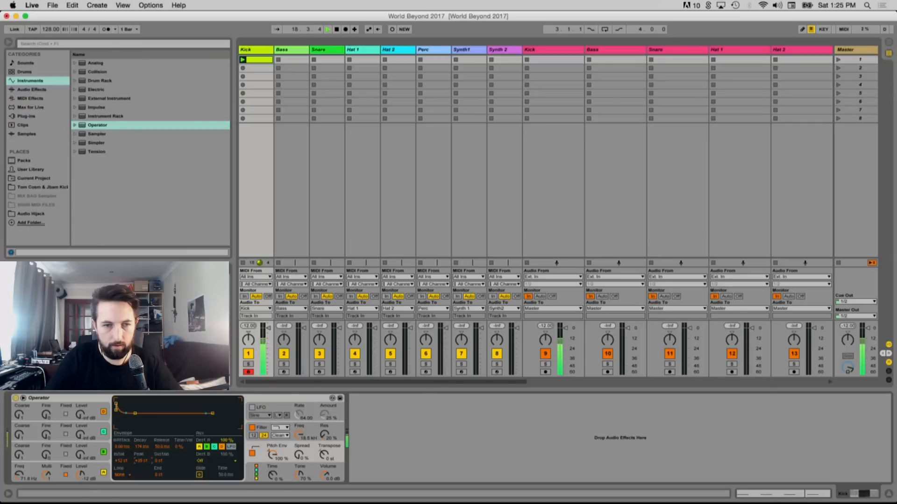
left_click(97, 471)
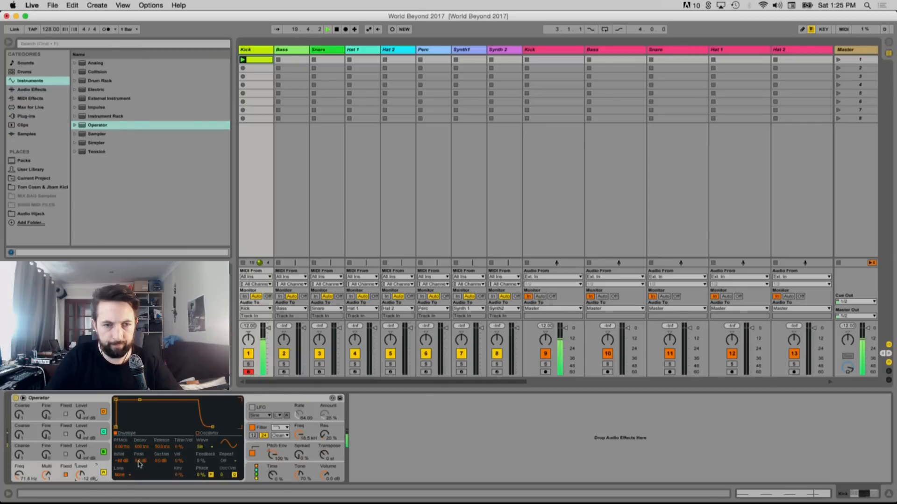
left_click_drag(159, 447, 160, 432)
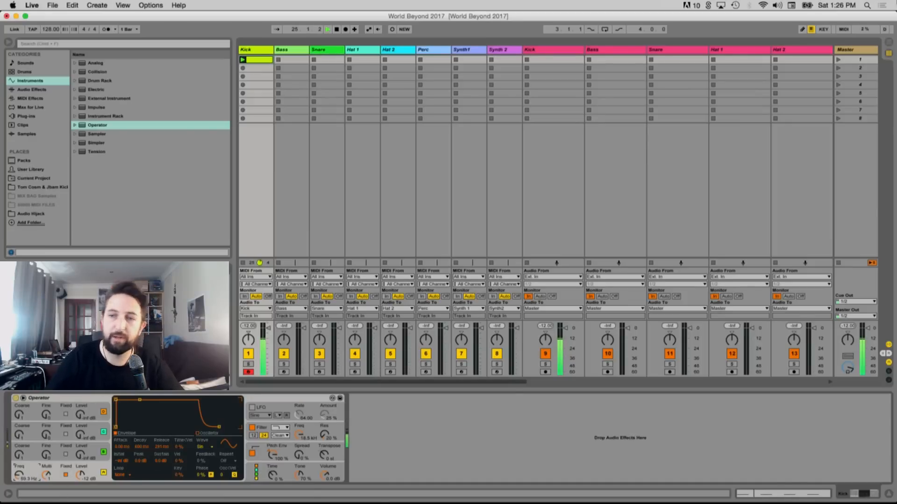
Stop playback, add a Limiter to the Master track, and return to the Kick track's devices
left_click(862, 70)
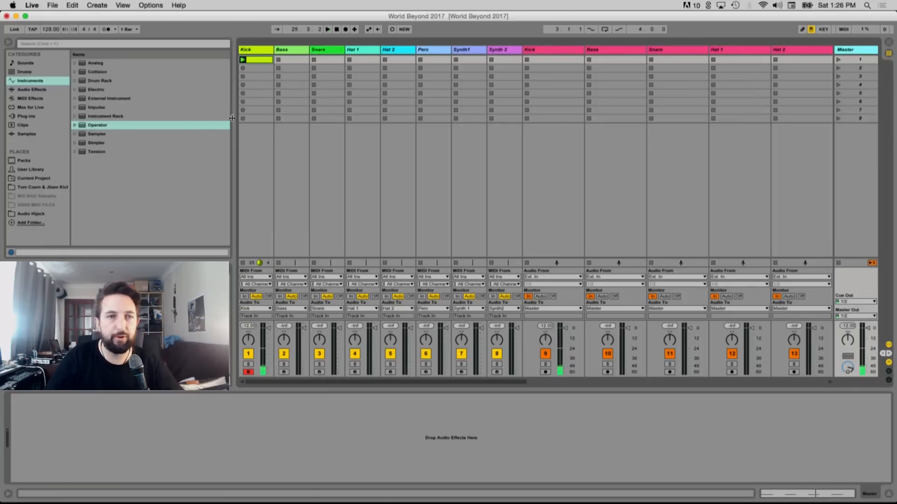
left_click(37, 91)
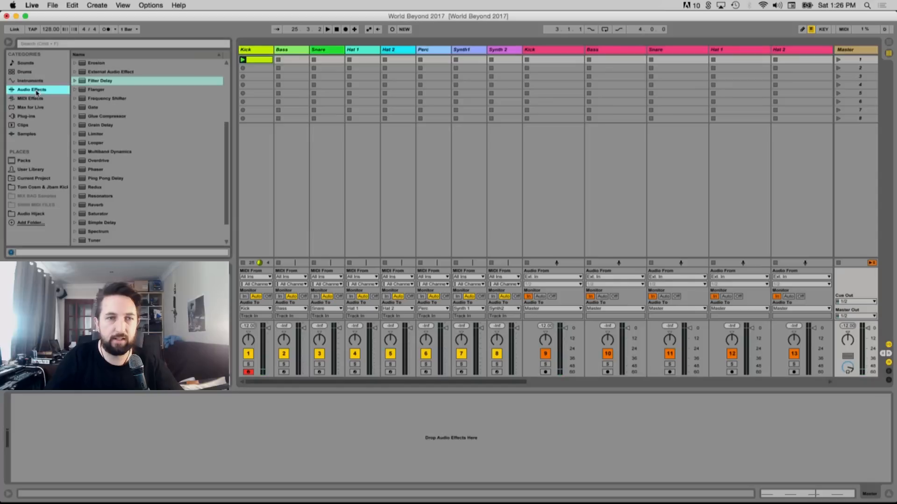
double_click(103, 134)
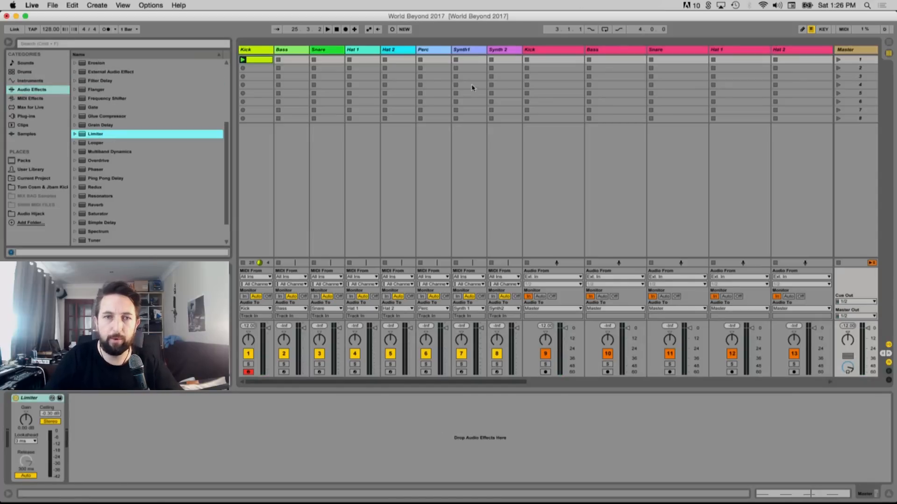
left_click(263, 49)
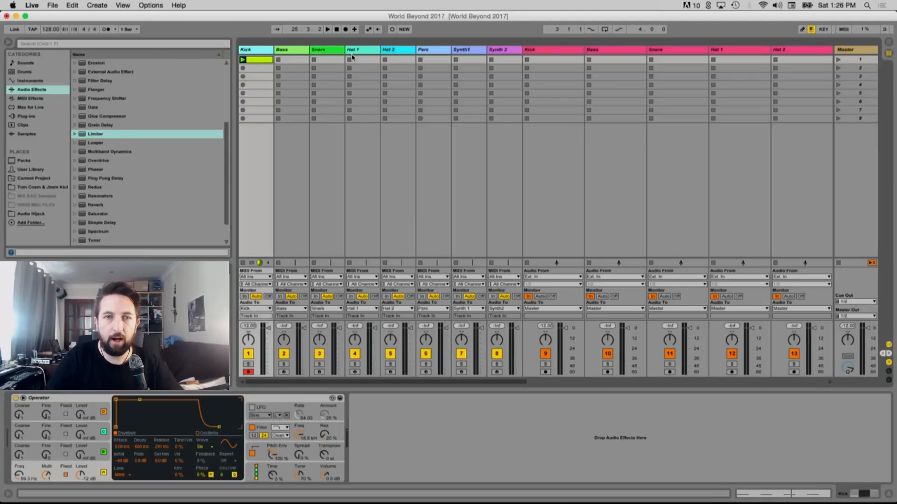
Create and play a Bass clip with G0 at 1.1.3 for one sixteenth, G0 at 1.3 for three, and D1 at 1.3.4 for four
double_click(287, 59)
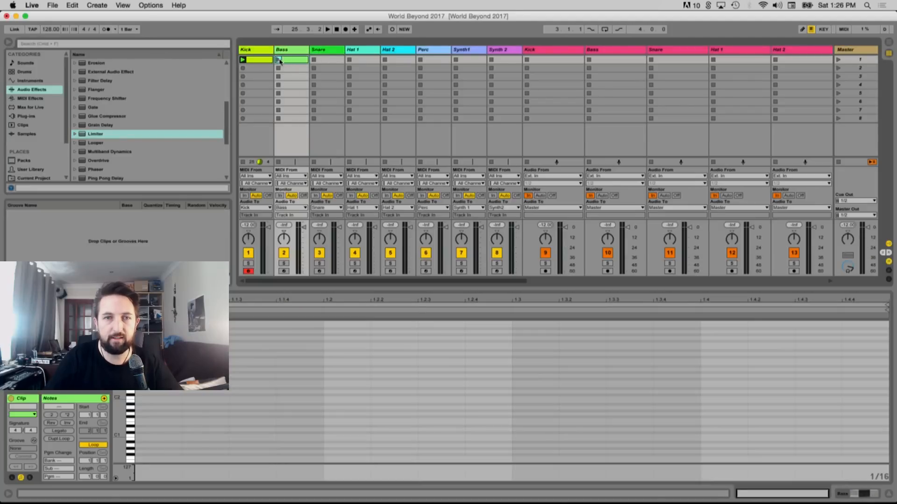
scroll(197, 419, "down", 2)
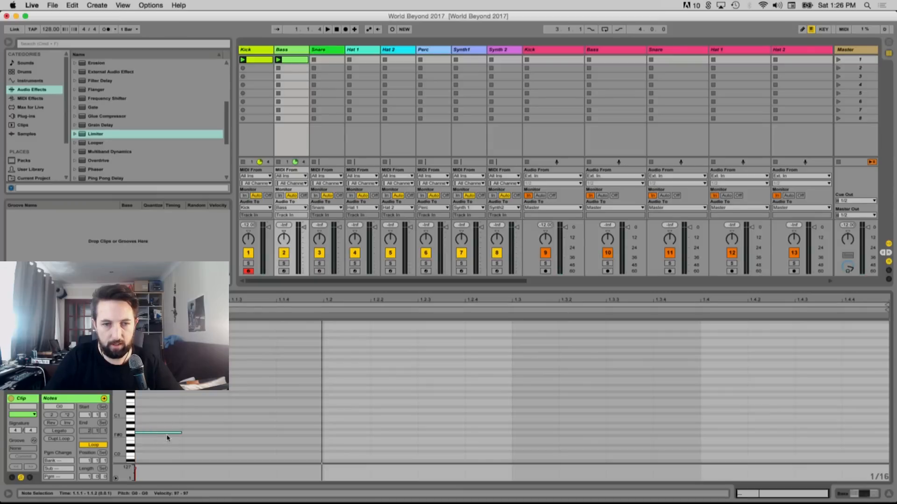
double_click(247, 430)
left_click_drag(246, 430, 248, 436)
key("space")
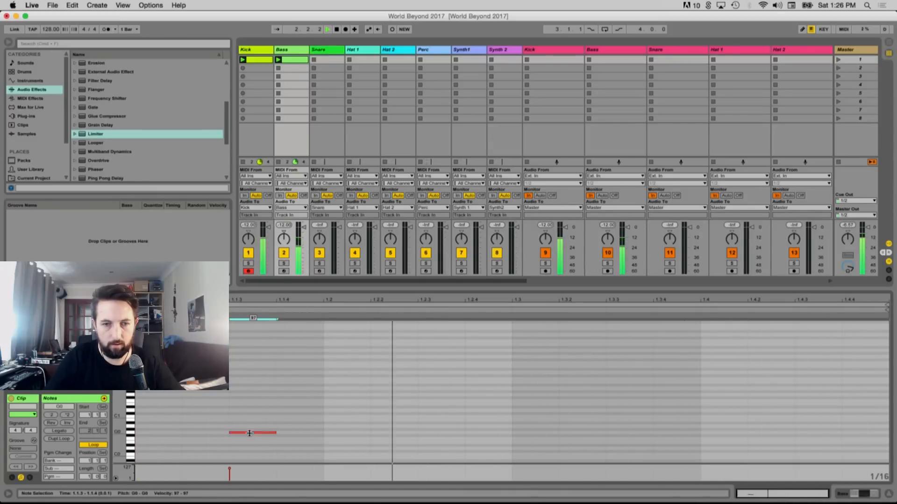
left_click_drag(252, 435, 831, 412)
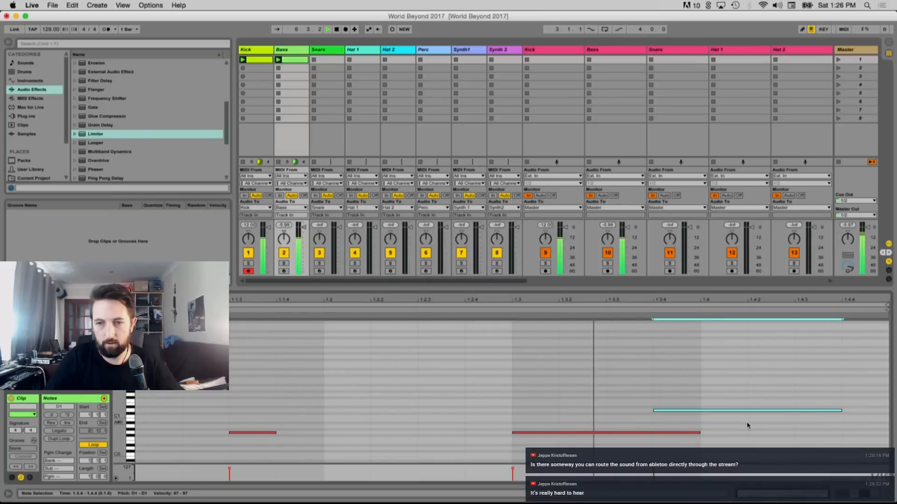
left_click_drag(700, 433, 667, 433)
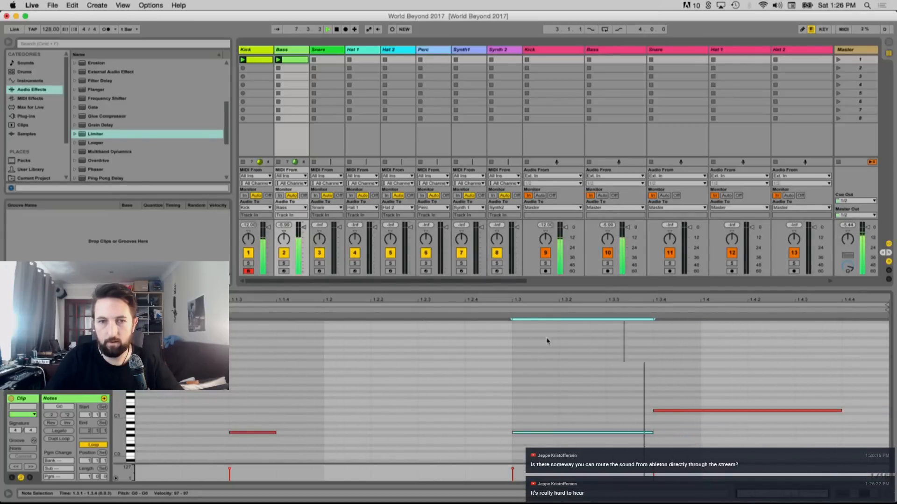
Raise oscillator B's level to -24 dB in the Bass track's Operator and play the loop
left_click(286, 50)
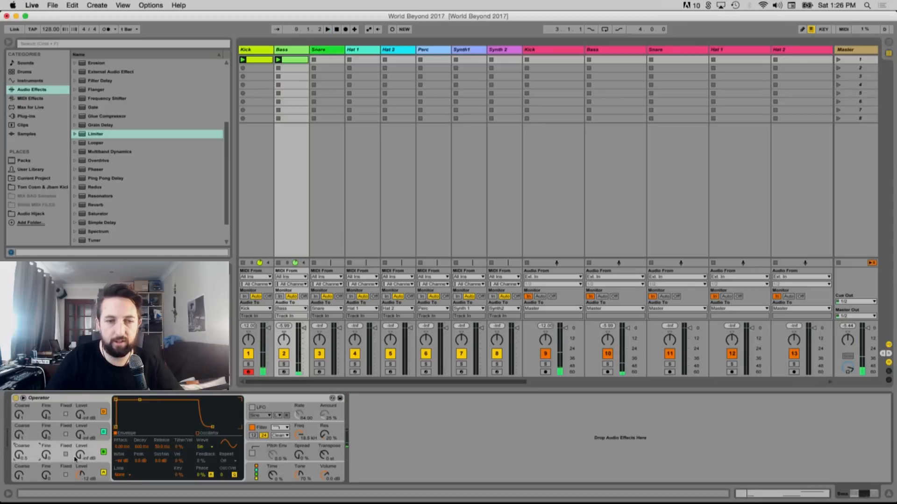
left_click_drag(80, 455, 81, 449)
key("space")
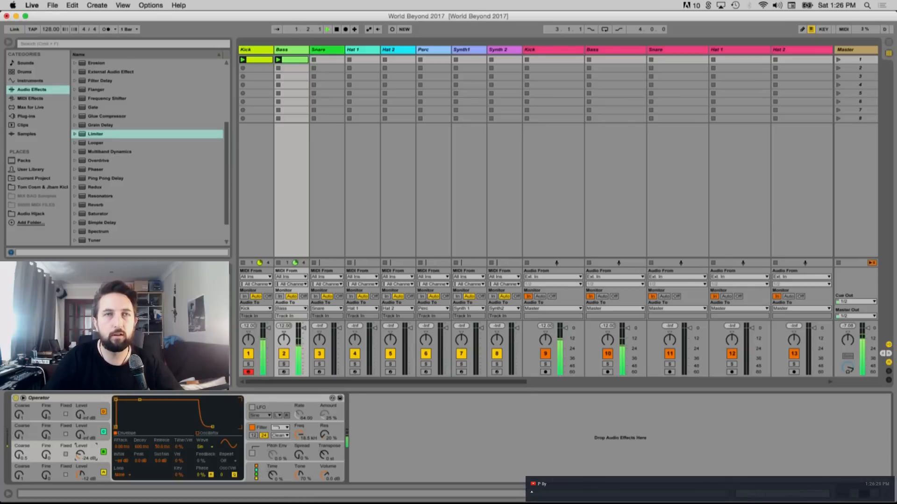
Unlock the computer by entering the account password
mouse_move(401, 503)
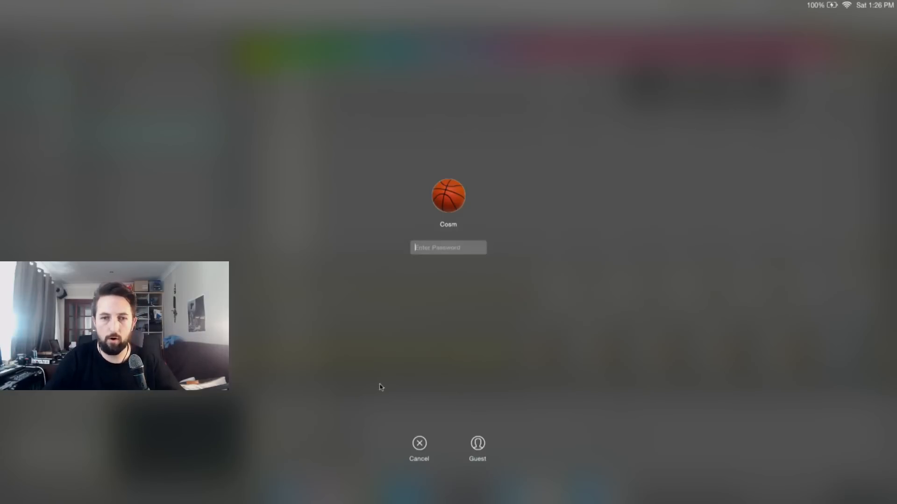
type("•••")
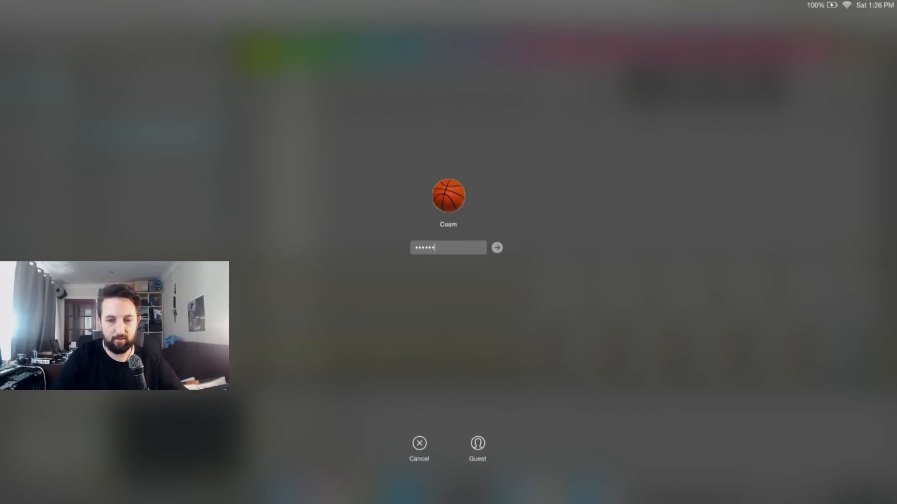
key("Return")
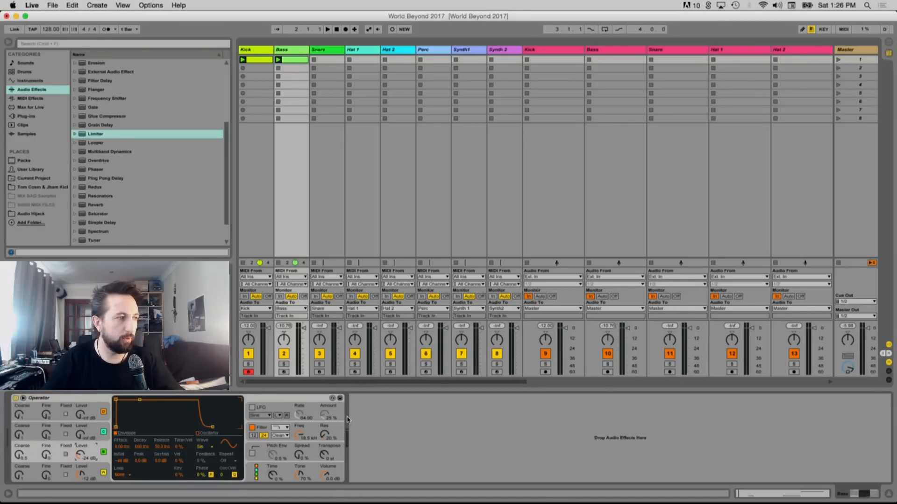
Enable the Bass Operator's pitch envelope at 100% with a shorter decay, and adjust the system output volume
key("space")
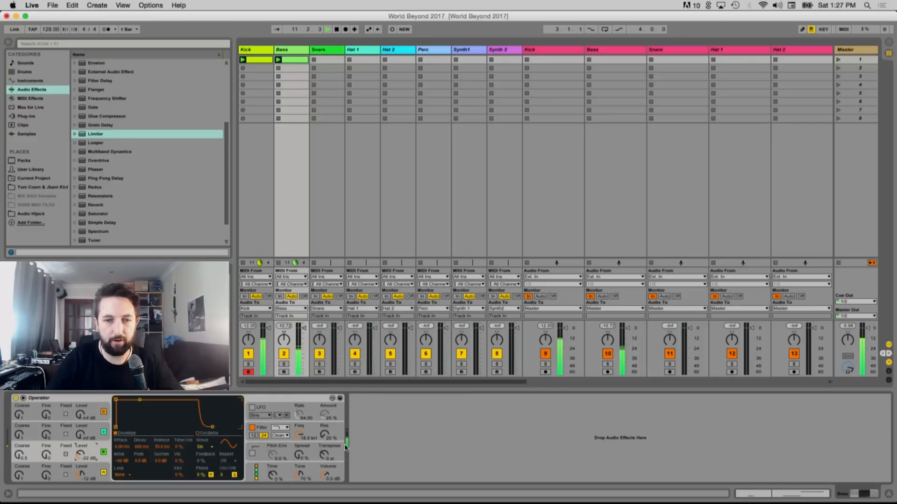
left_click(252, 453)
left_click_drag(273, 455, 272, 439)
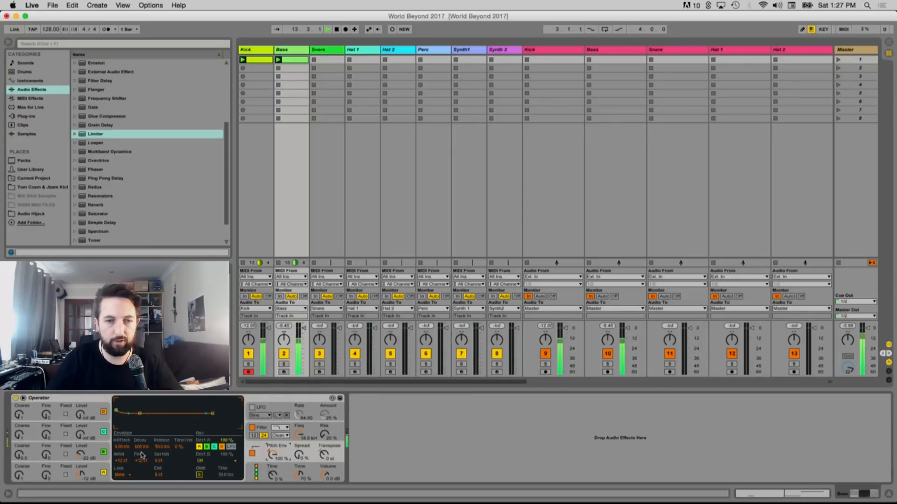
left_click_drag(140, 447, 140, 455)
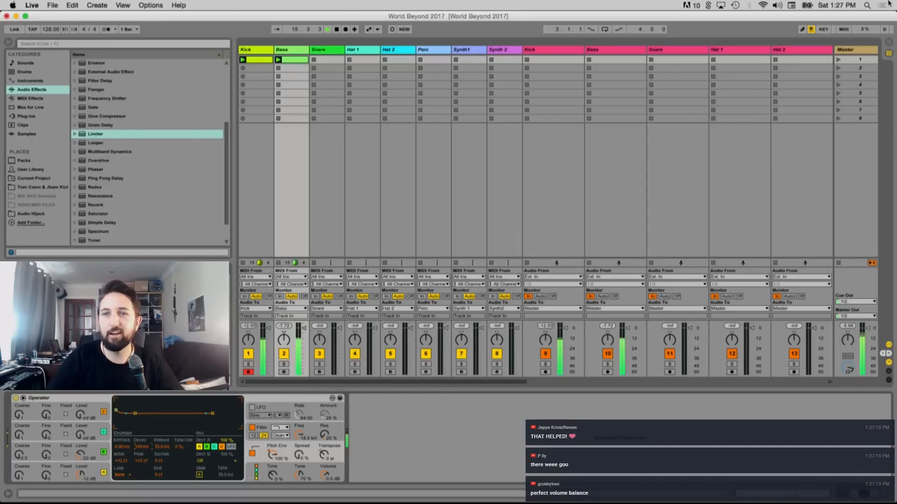
left_click(777, 5)
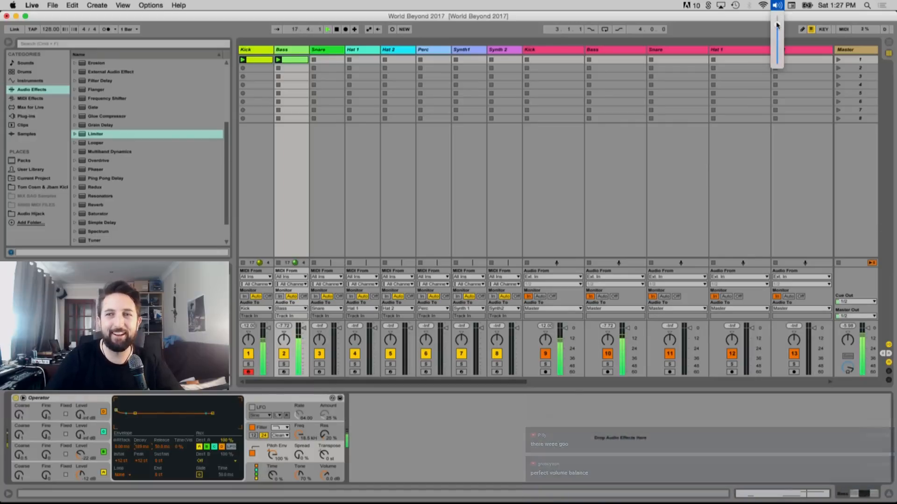
left_click(777, 25)
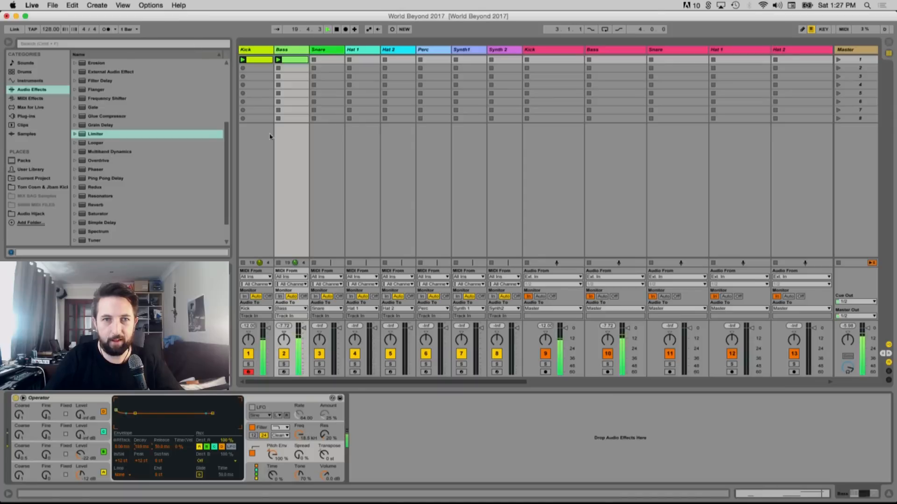
Create and play a Snare clip with sixteenth notes B0 on beat 2 and C1 on beat 4, and show the Snare's Operator
left_click(330, 56)
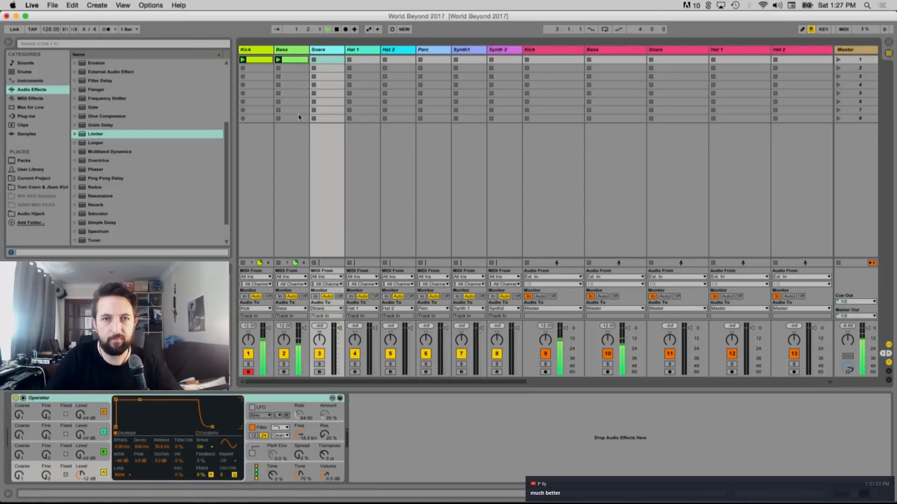
key("super+shift+m")
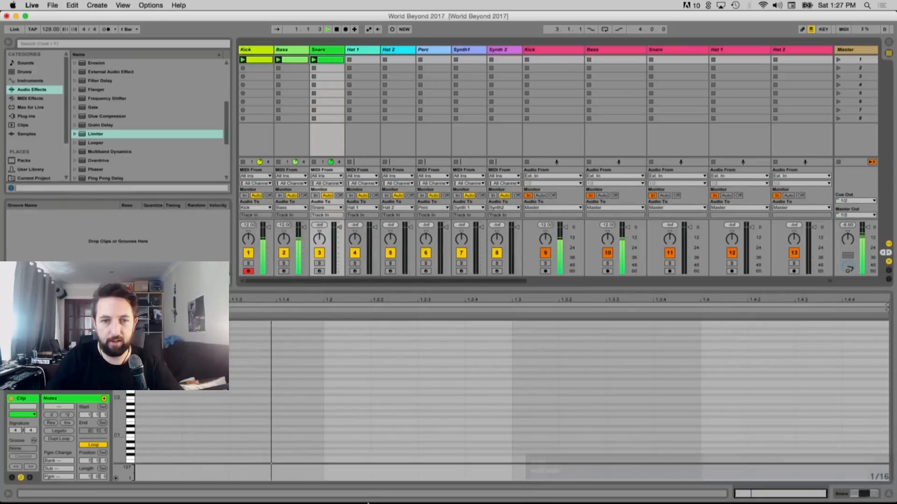
double_click(338, 439)
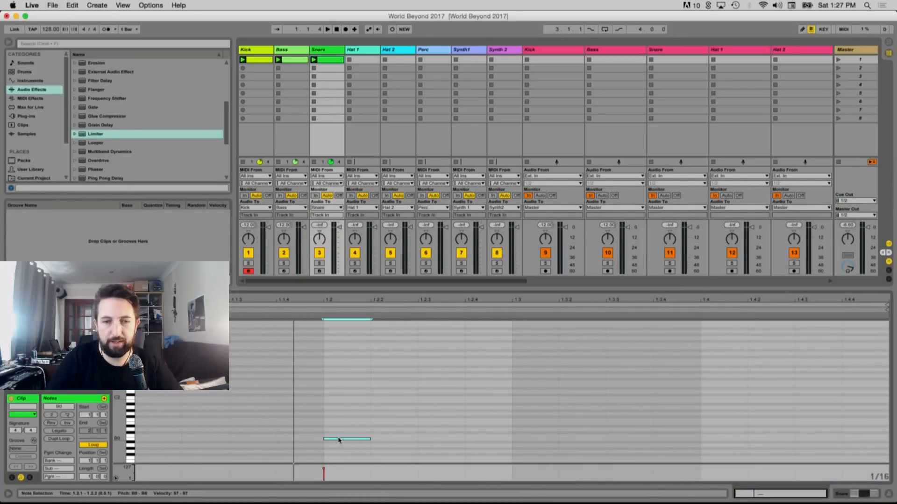
left_click(711, 437)
double_click(711, 437)
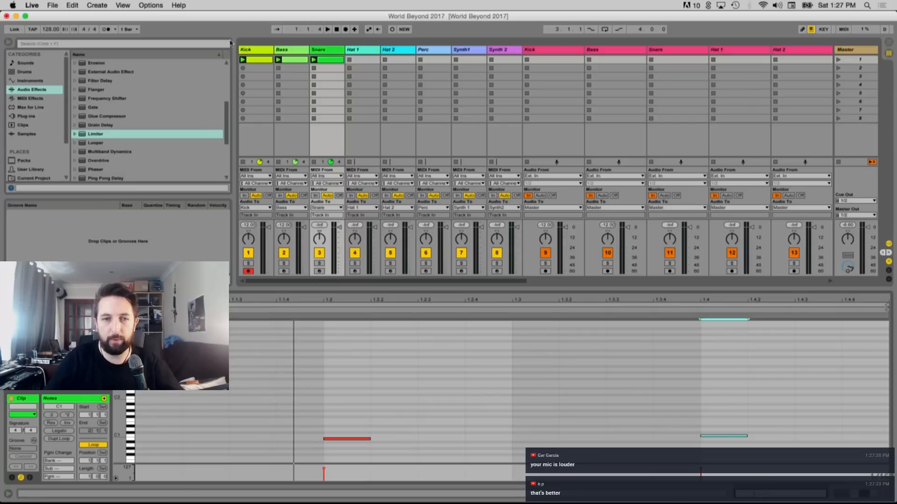
key("space")
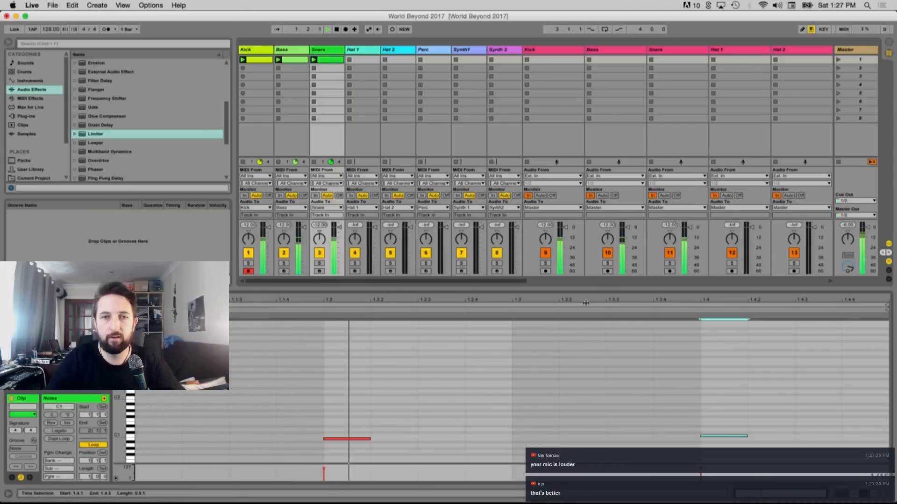
key("shift+Tab")
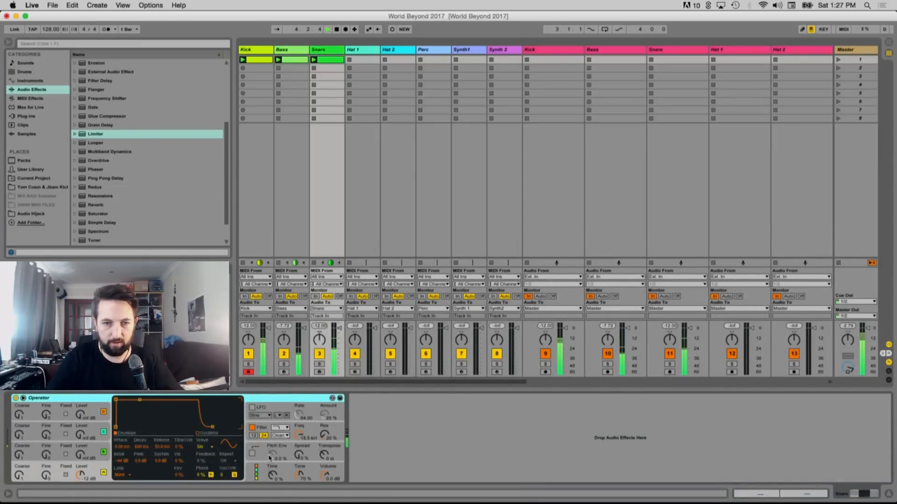
Switch oscillator A of the Snare's Operator to a noise waveform and lower the Operator's volume to -9.3 dB
left_click(212, 450)
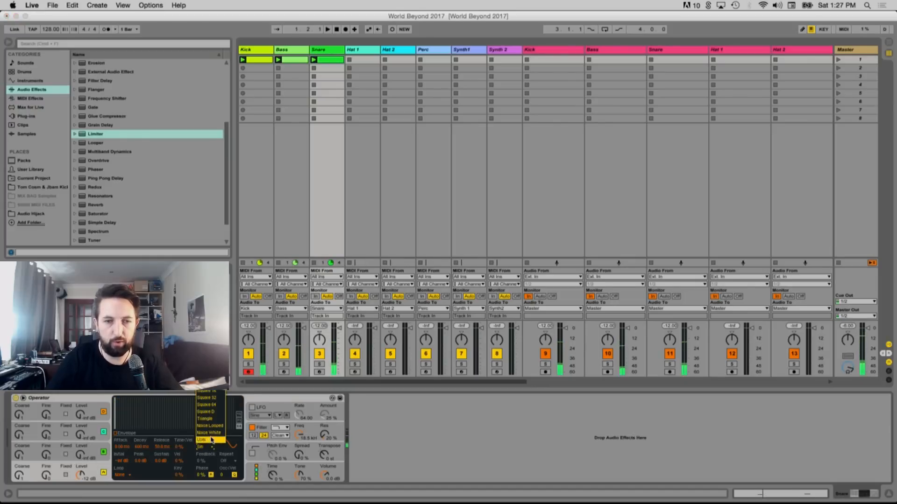
left_click(225, 437)
left_click(337, 467)
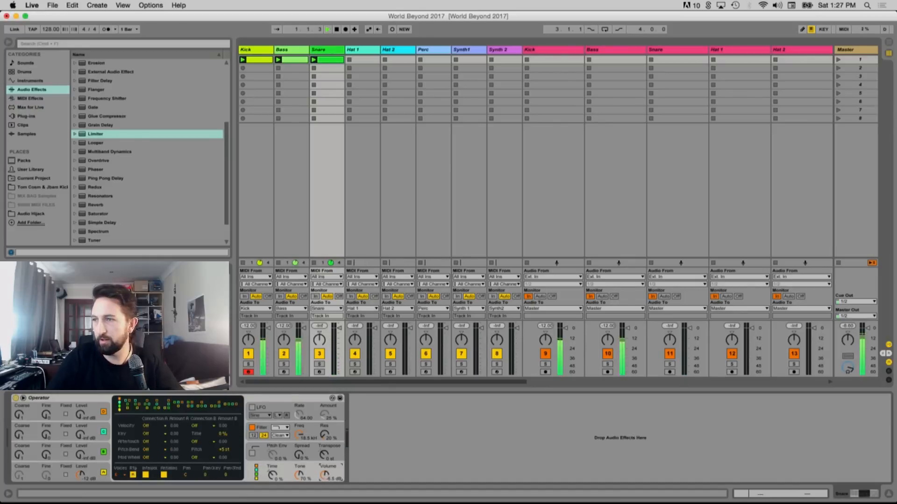
left_click_drag(325, 477, 326, 462)
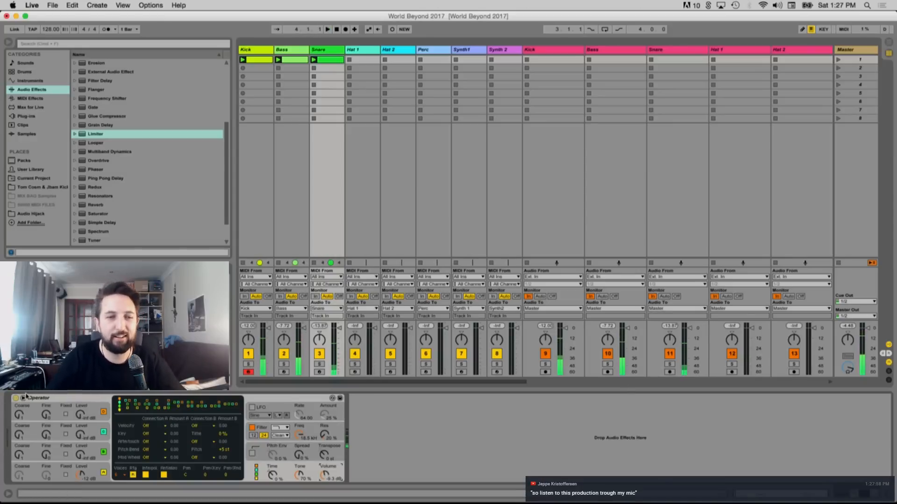
Group the Snare's Operator into an Instrument Rack and add a second Operator as a new chain
right_click(54, 398)
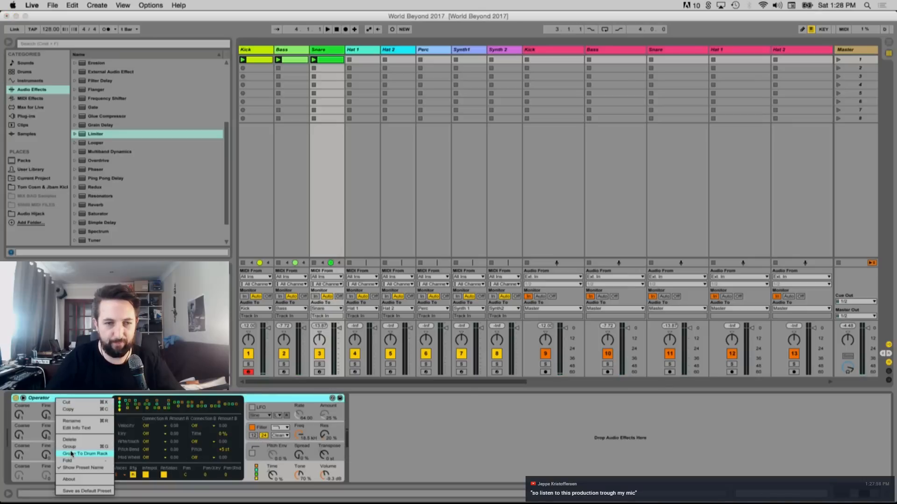
left_click(77, 452)
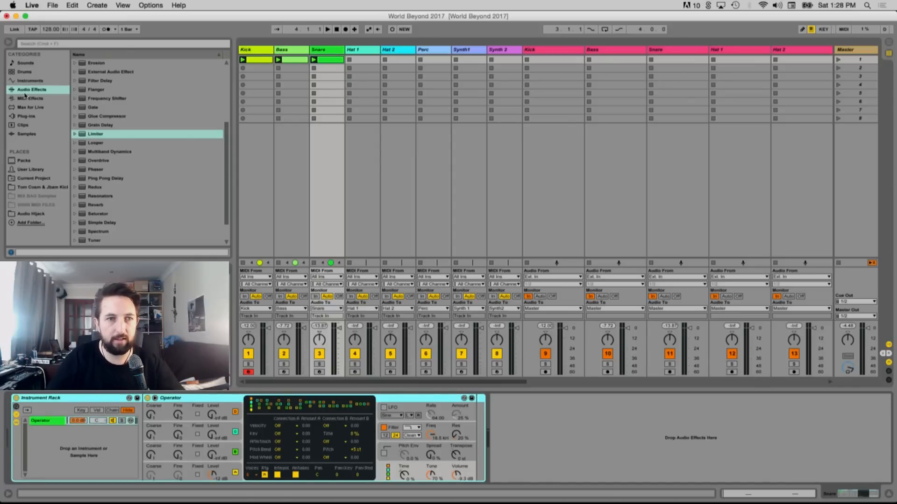
left_click(30, 80)
left_click_drag(101, 130, 47, 431)
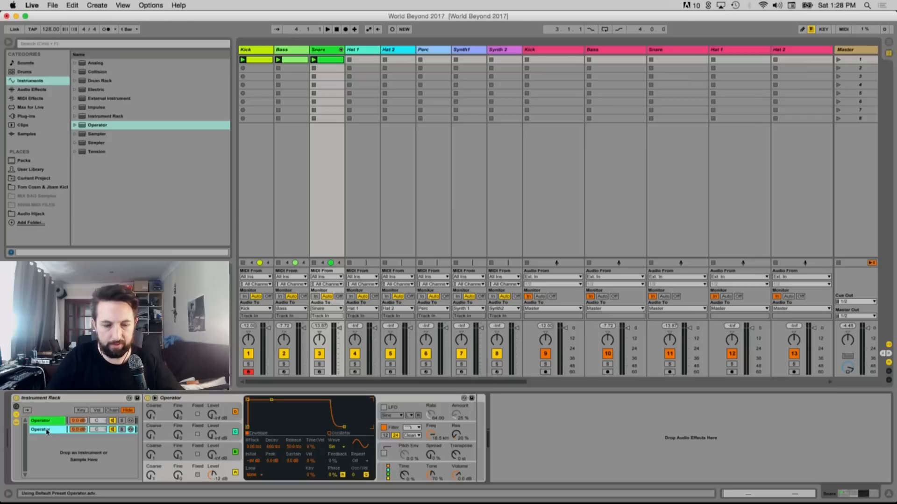
Rename the new Operator chain as Body and move it above the original Operator chain
key("super+r")
type("B")
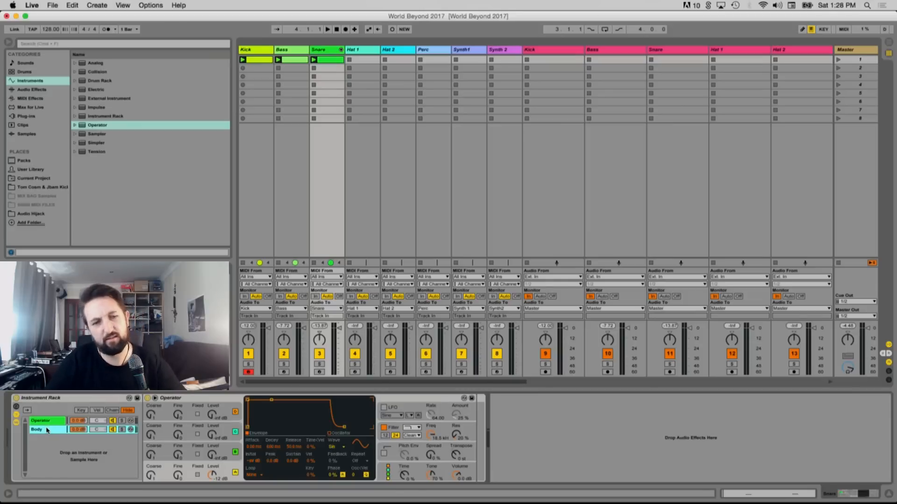
left_click_drag(48, 428, 48, 418)
Play the loop with the Snare track and its Body chain soloed
key("space")
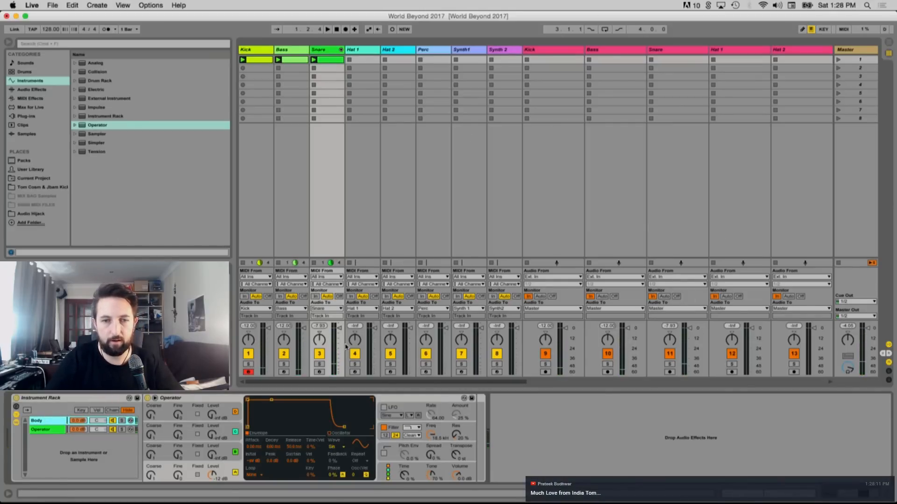
left_click(320, 365)
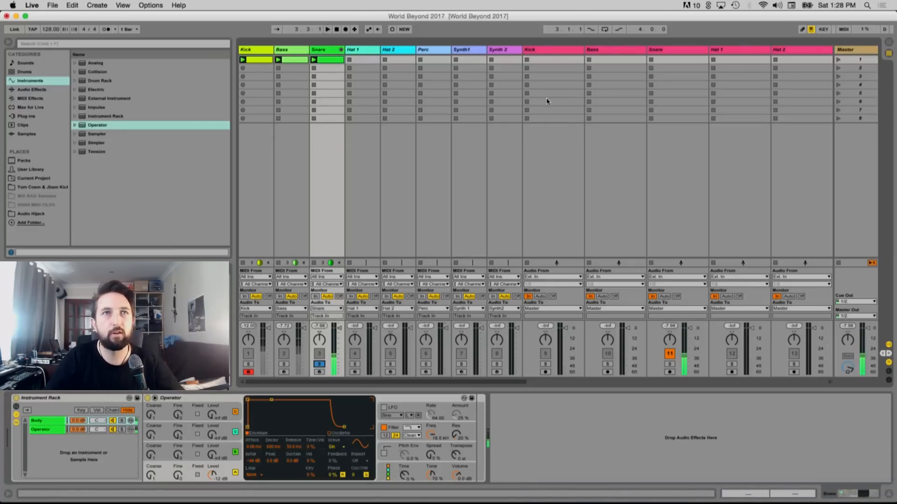
key("space")
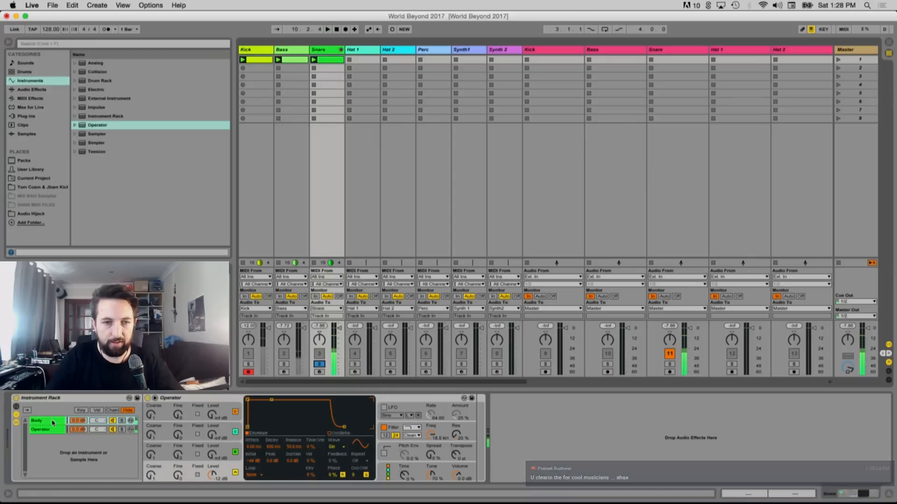
left_click(122, 420)
left_click(122, 421)
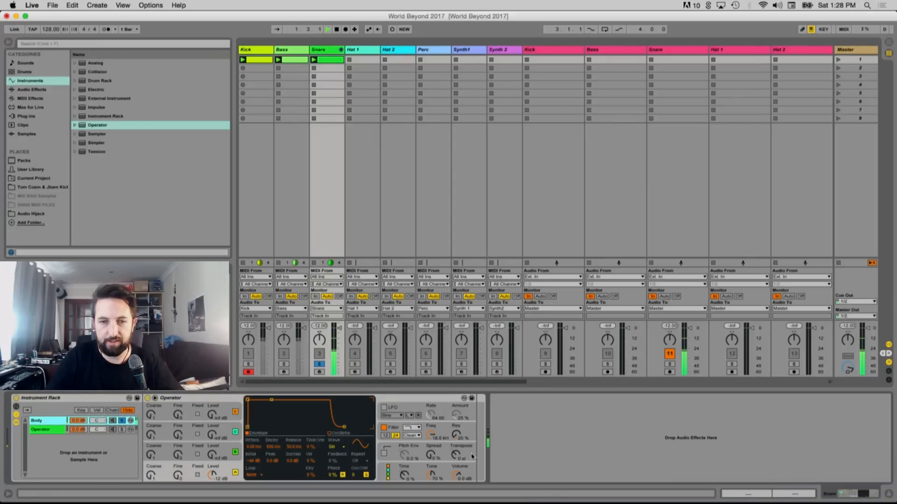
Enable the Body Operator's pitch envelope at 100%, reshape its sustain, and set oscillator A to a fixed frequency of 154 Hz
left_click(384, 453)
left_click_drag(404, 459, 404, 421)
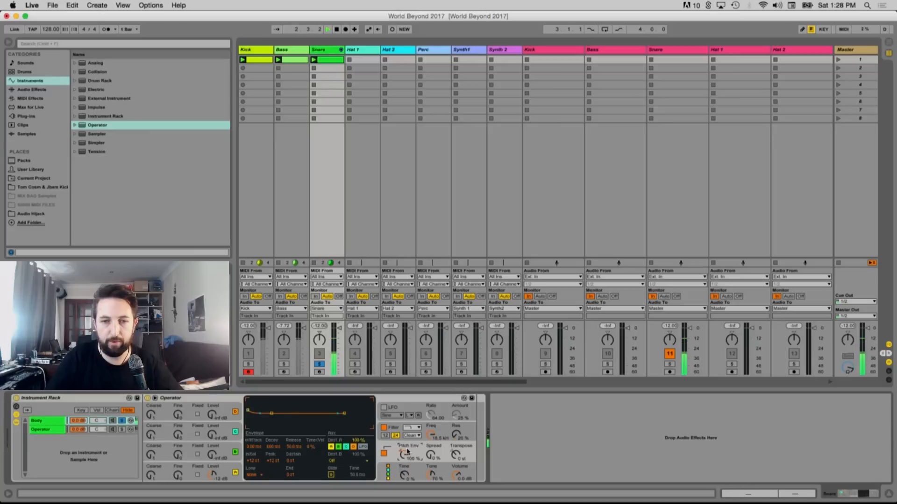
left_click(197, 476)
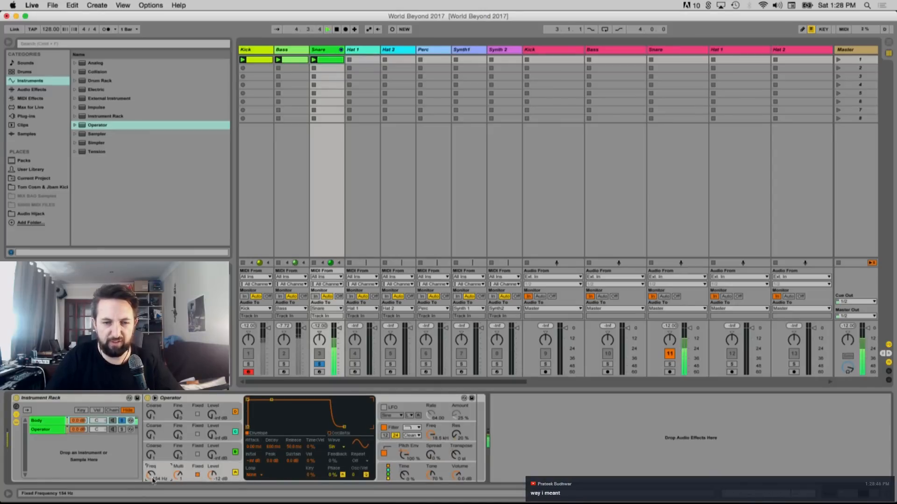
left_click(418, 452)
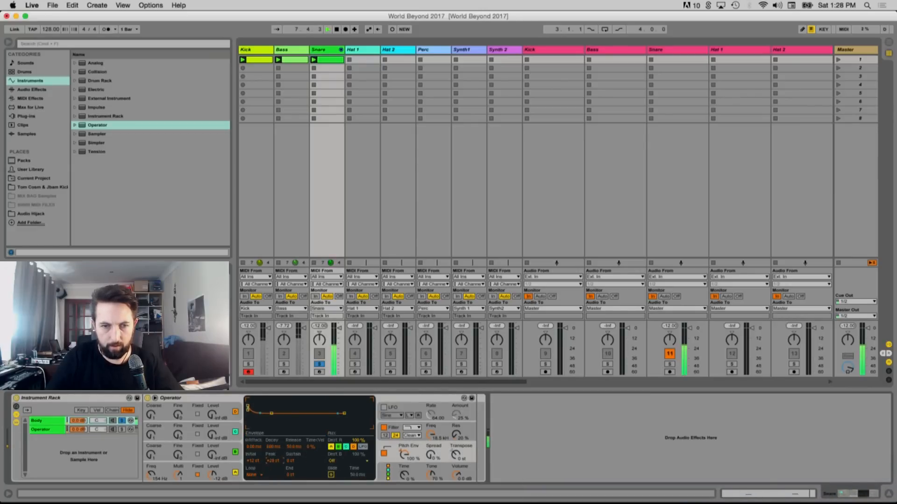
left_click_drag(289, 461, 289, 472)
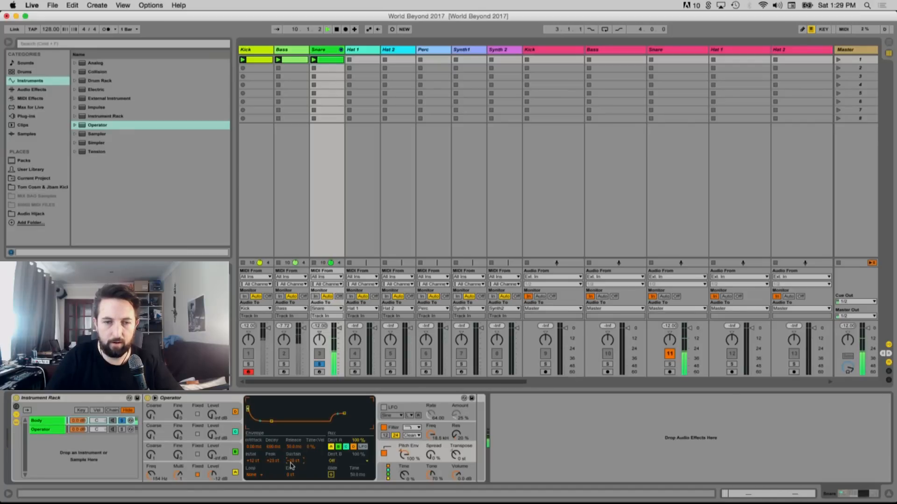
Shape the Body oscillator A envelope to decay down to -inf dB sustain and set its fixed frequency to 120 Hz
left_click(225, 475)
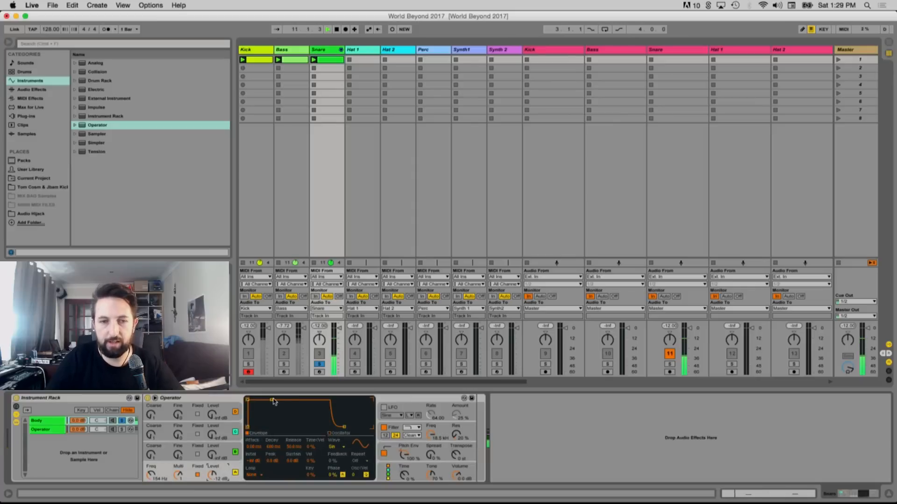
left_click_drag(272, 402, 276, 427)
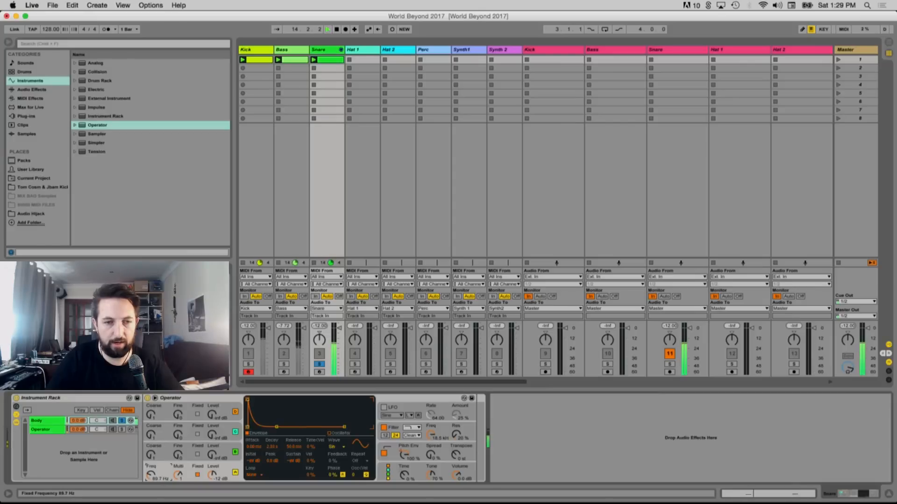
left_click_drag(150, 475, 144, 455)
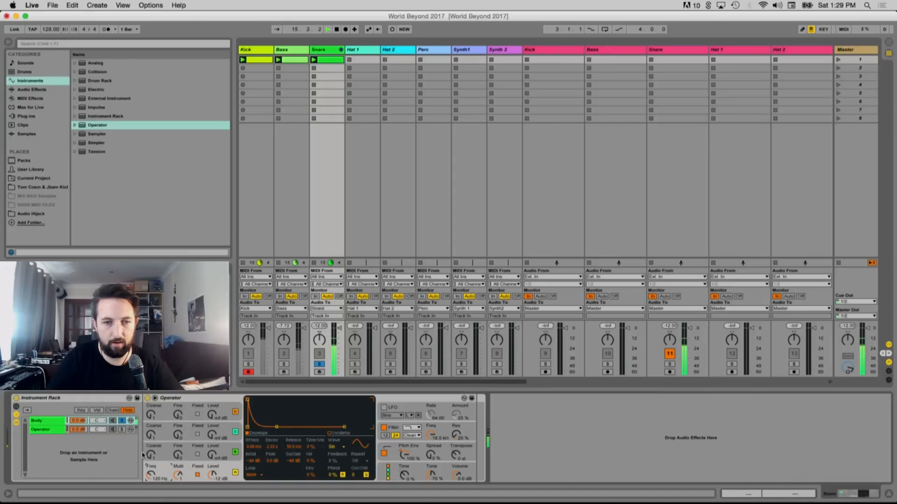
Unsolo the Body chain and the Snare track, and slightly lower the Body chain's volume
left_click(122, 421)
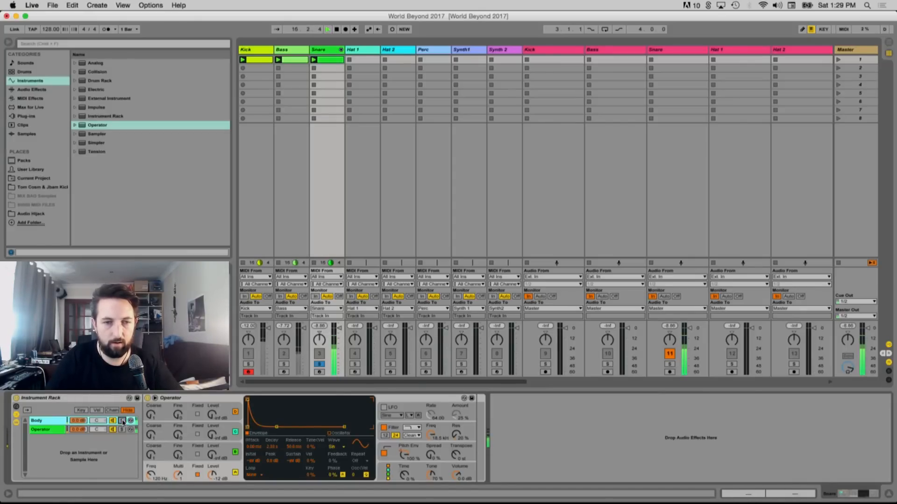
left_click(319, 364)
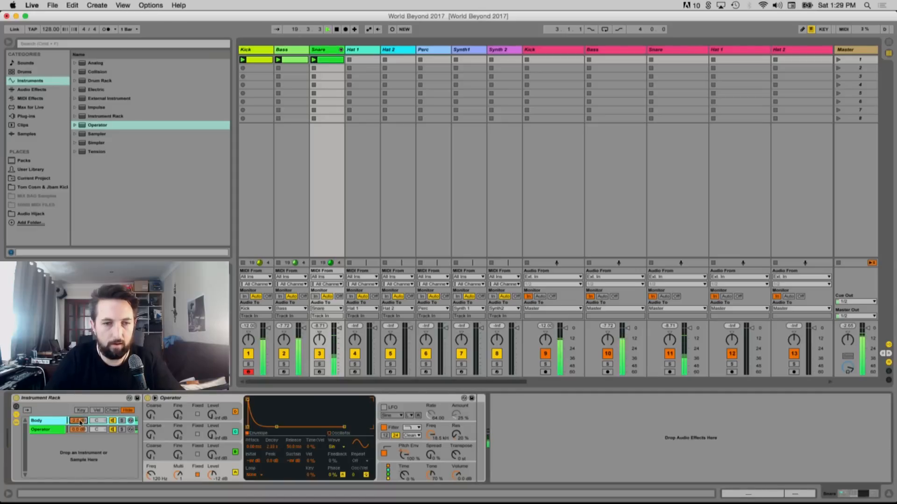
left_click_drag(78, 421, 80, 418)
Rename the rack's original Operator chain as Noise
left_click(38, 426)
left_click(37, 429)
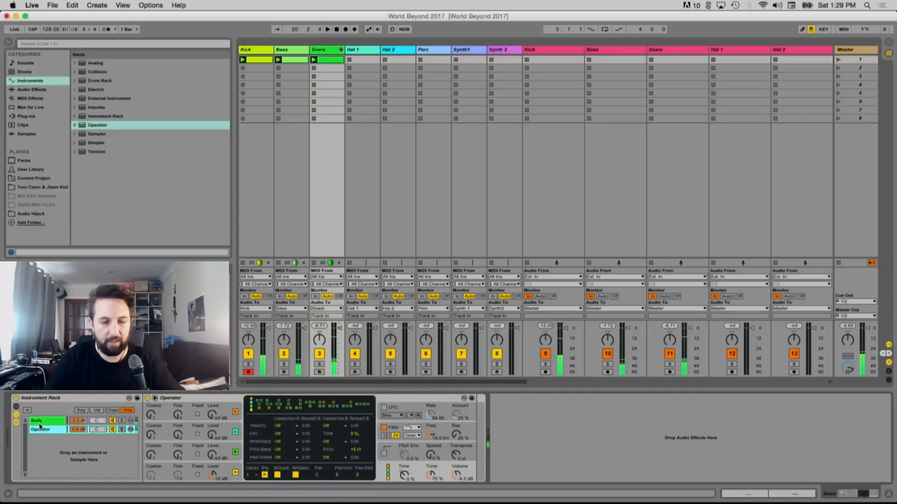
key("super+r")
type("N")
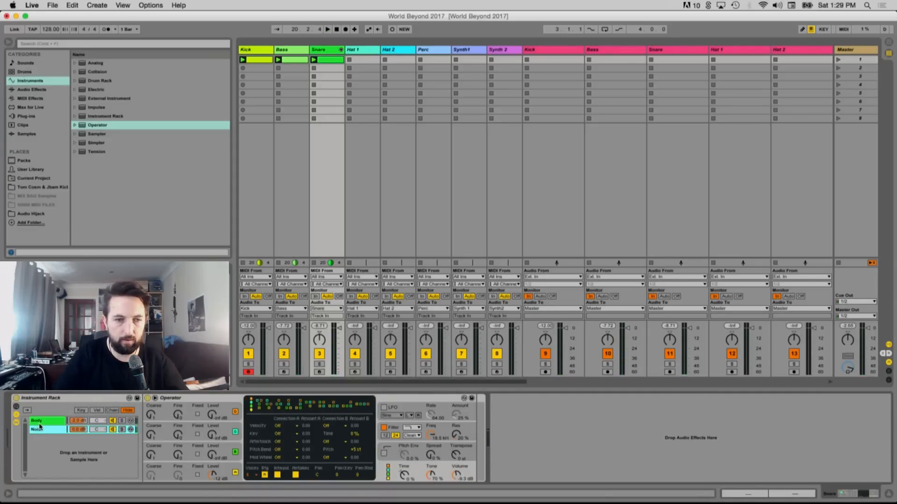
Add a third Operator chain between Body and Noise in the rack and name it Snap
left_click(53, 423)
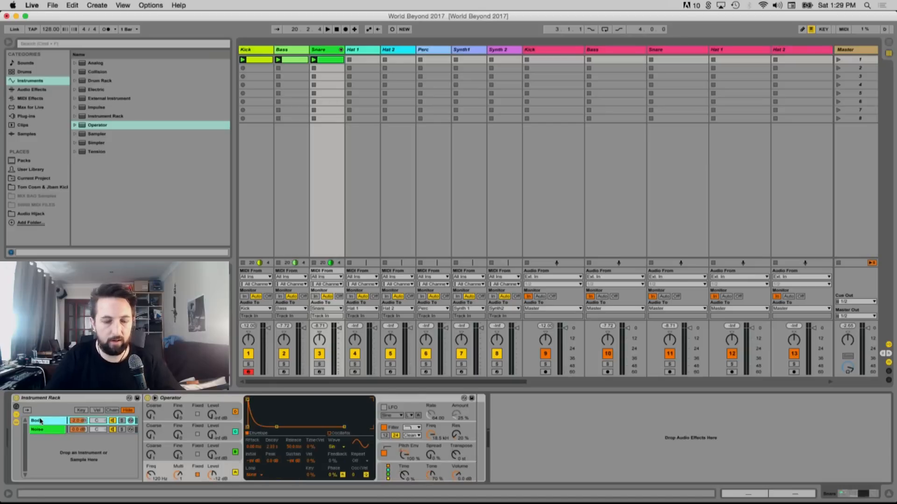
left_click(111, 126)
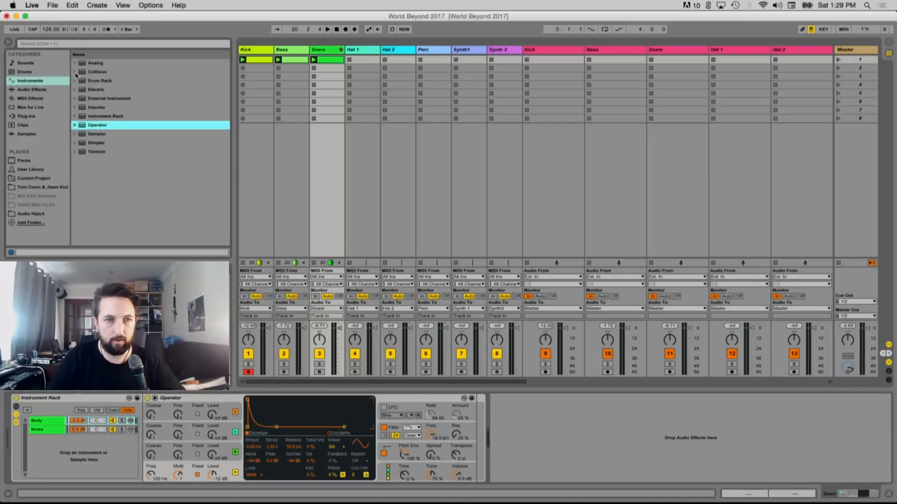
left_click_drag(86, 128, 44, 430)
key("super+r")
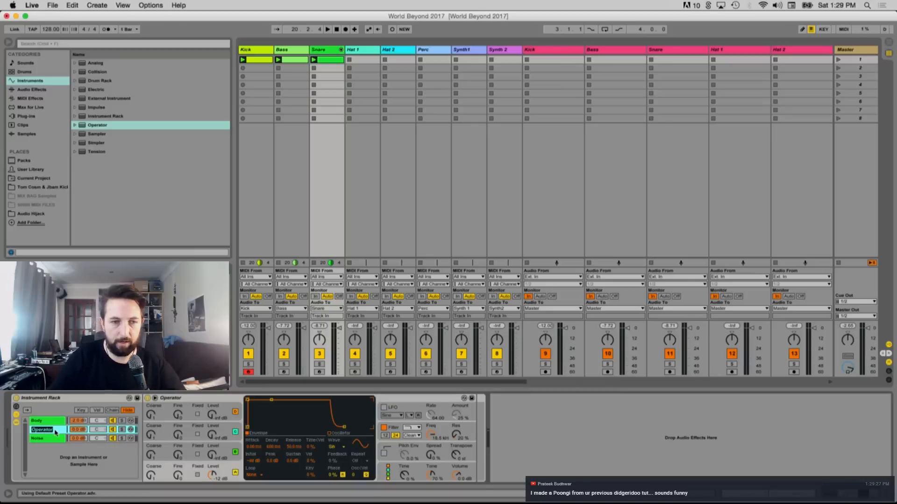
type("Snap")
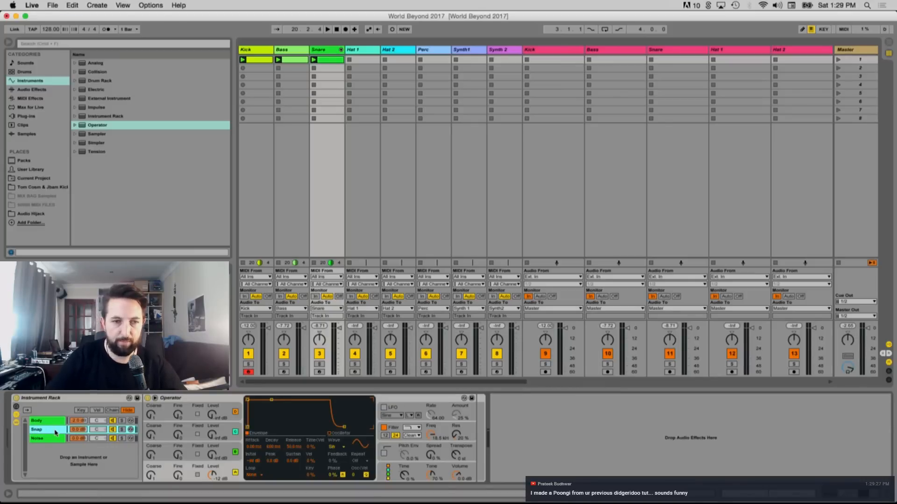
Solo the Snap chain, play the loop, and switch its oscillator A to a noise waveform
left_click(121, 429)
key("space")
key("space")
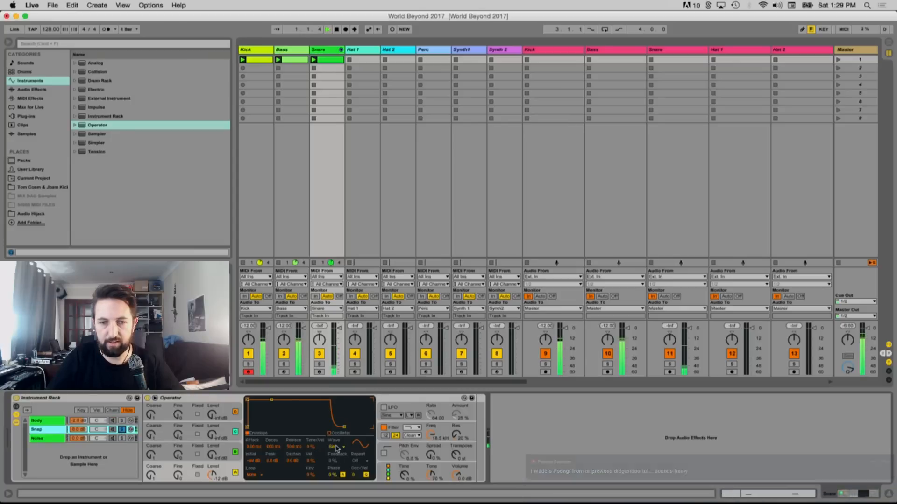
left_click(336, 448)
left_click(351, 433)
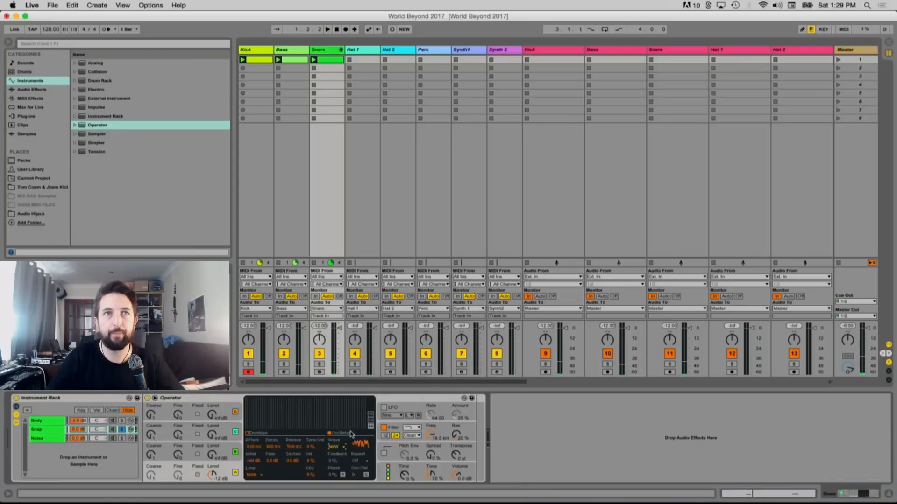
Slightly lower the Snap Operator's volume and adjust its filter frequency while auditioning the loop
key("space")
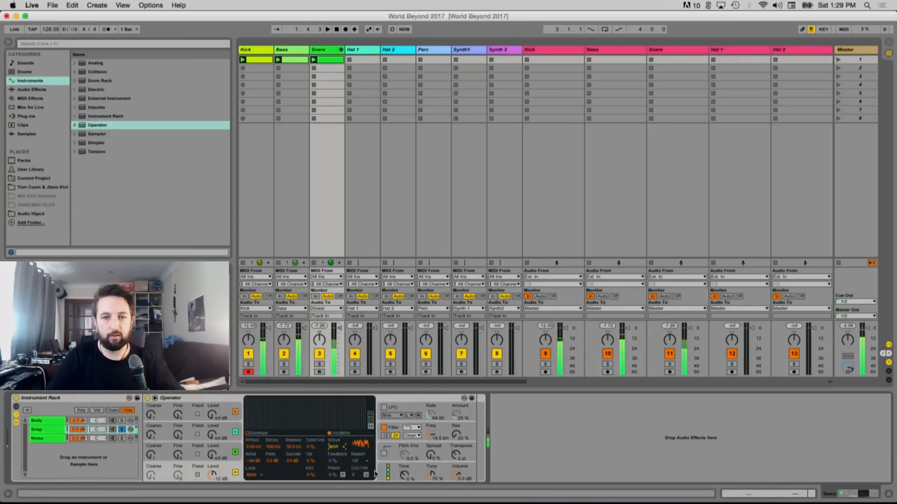
left_click_drag(455, 476, 455, 477)
mouse_move(431, 434)
left_mouse_down()
mouse_move(430, 441)
mouse_move(431, 423)
left_mouse_up()
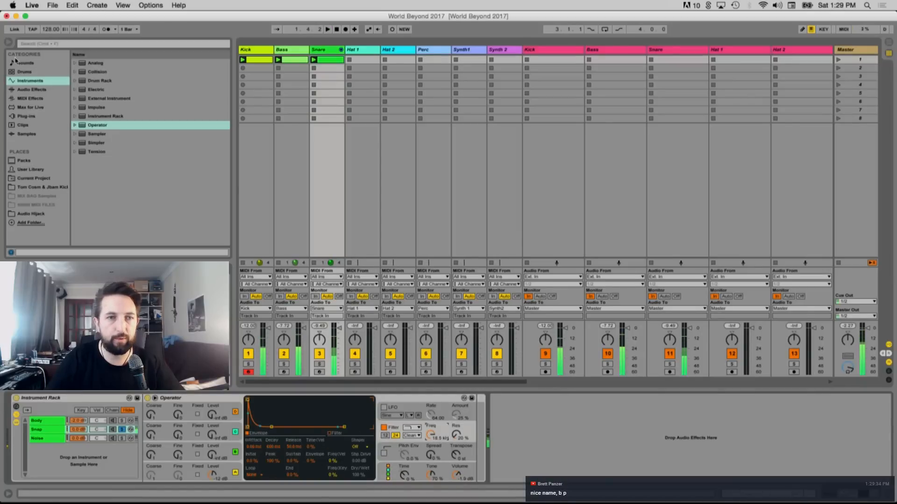
Add an EQ Eight audio effect after the Operator in the Snap chain
left_click(32, 89)
key("l")
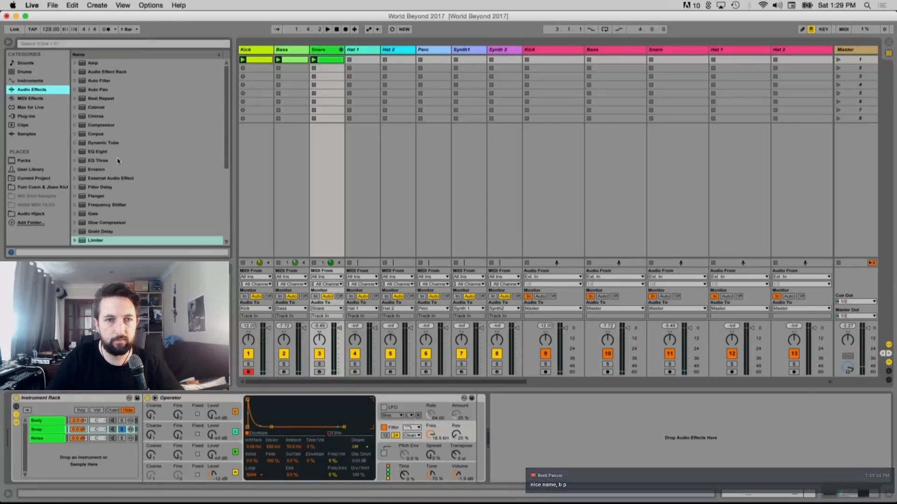
left_click(93, 152)
key("Return")
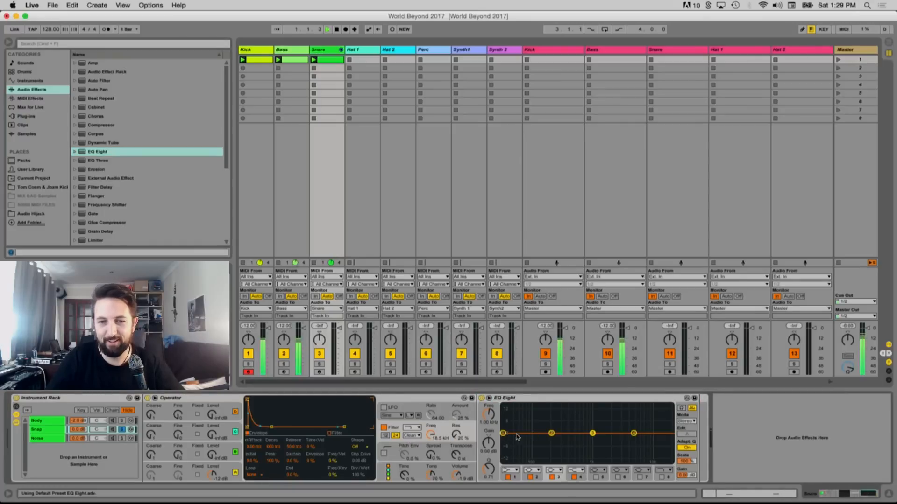
Set band 1 of the Snap chain's EQ Eight to a low cut at about 147 Hz and audition the loop
left_click(510, 471)
key("space")
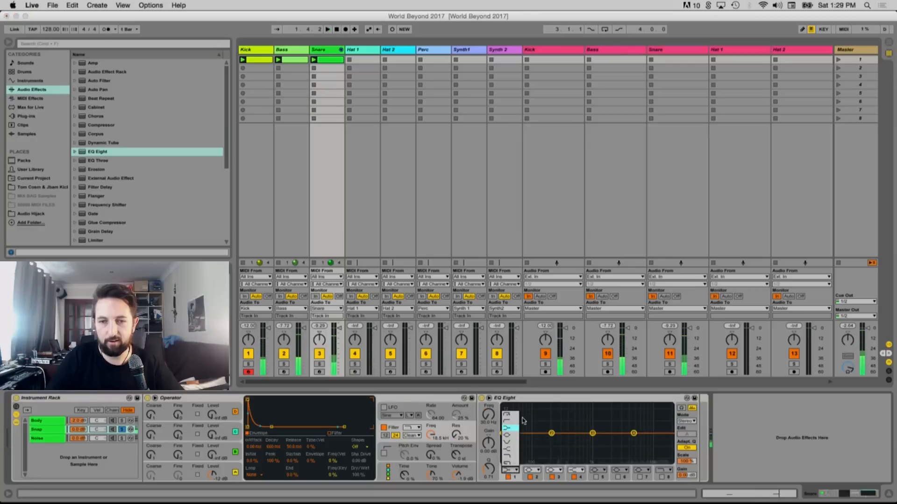
left_click(511, 422)
left_click_drag(503, 440, 543, 442)
key("space")
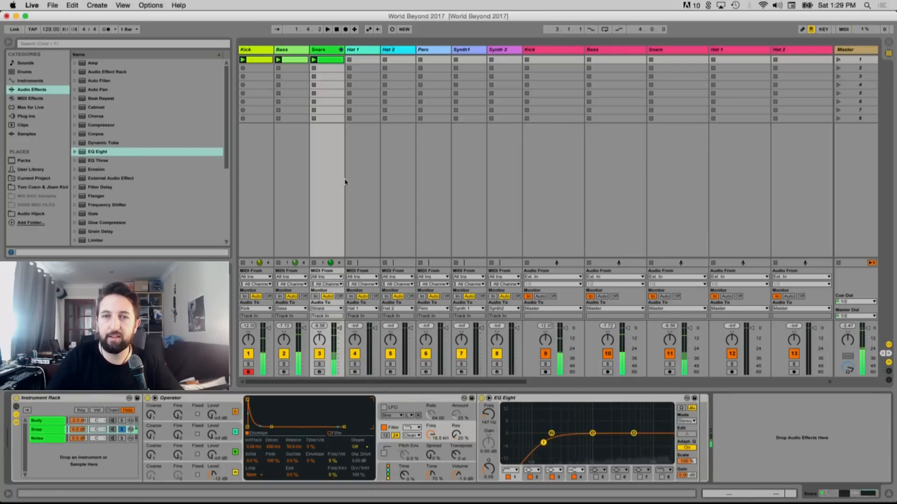
Look over the Kick, Bass and Snare tracks with their audio counterparts and audition the loop
left_click(600, 53)
left_click(740, 51)
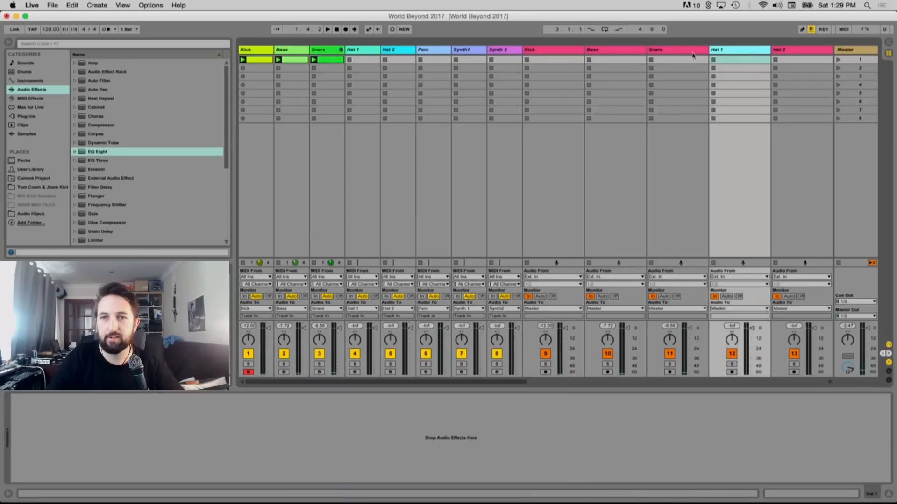
left_click(677, 51)
left_click(256, 51)
left_click(292, 51)
left_click(336, 53)
key("space")
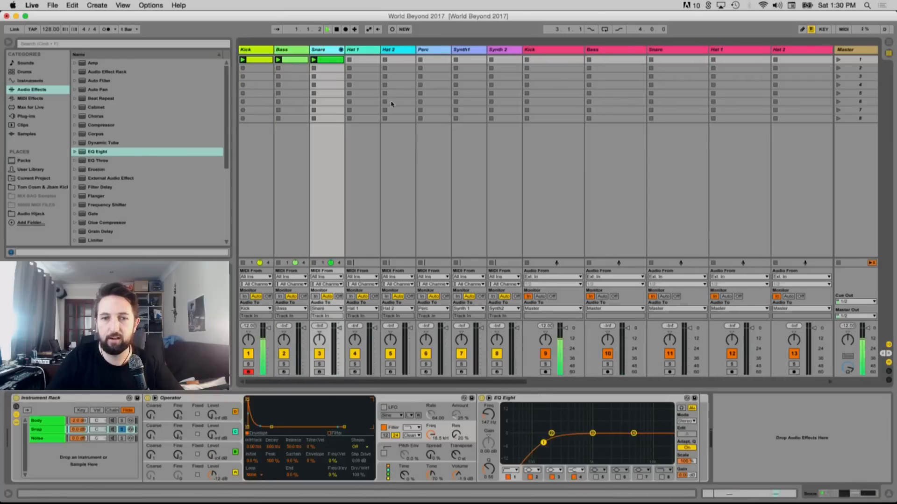
key("space")
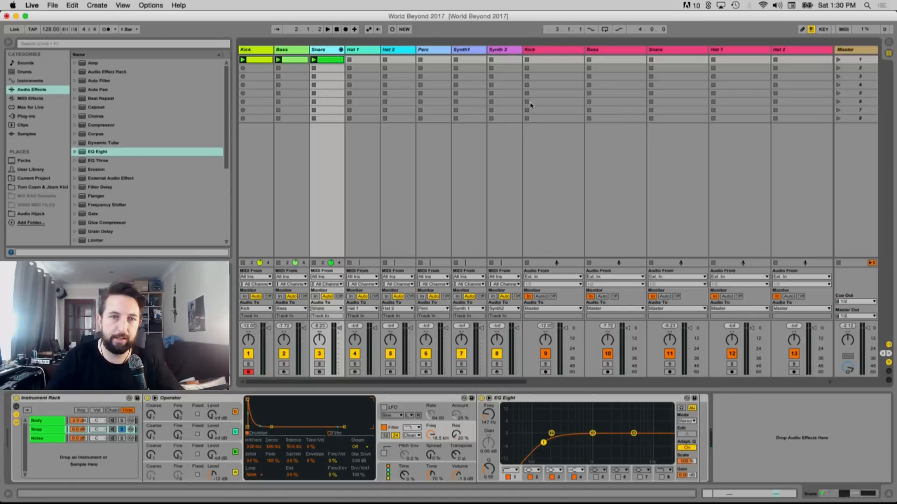
key("space")
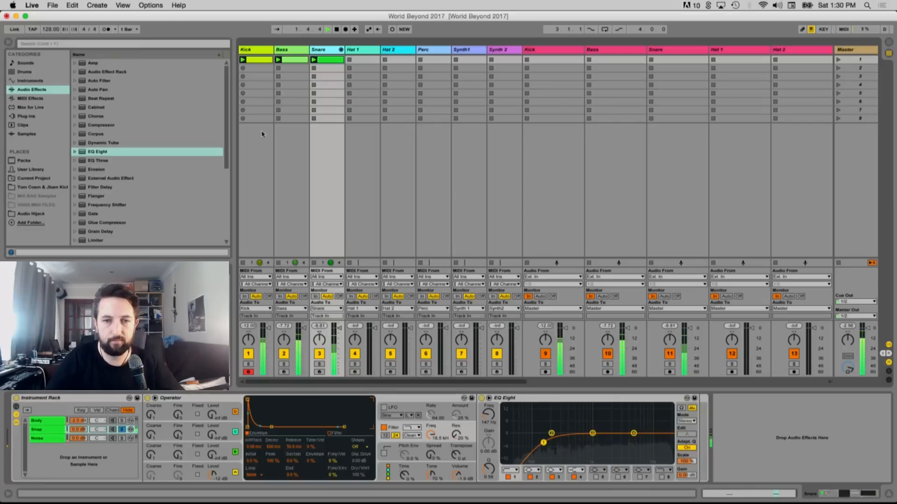
key("space")
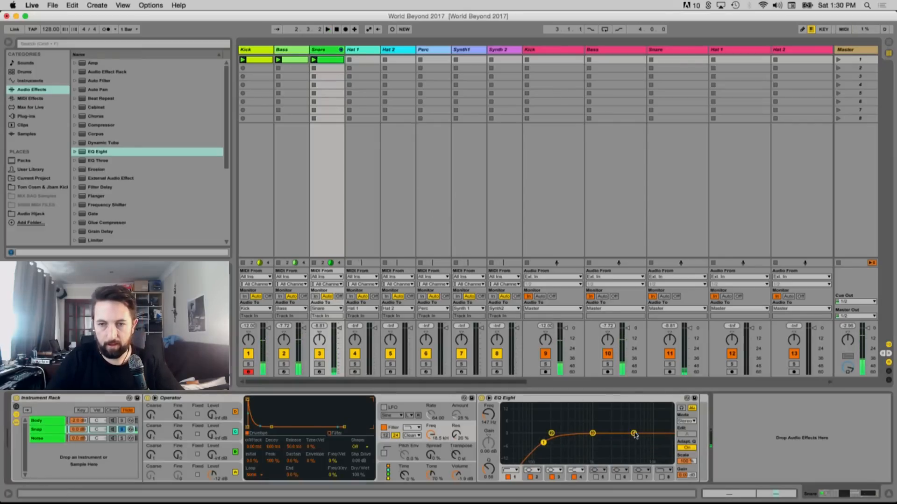
Set band 4 of the Snap chain's EQ Eight to a high cut at about 3.38 kHz and audition the result, toggling the chain's solo
left_click(577, 471)
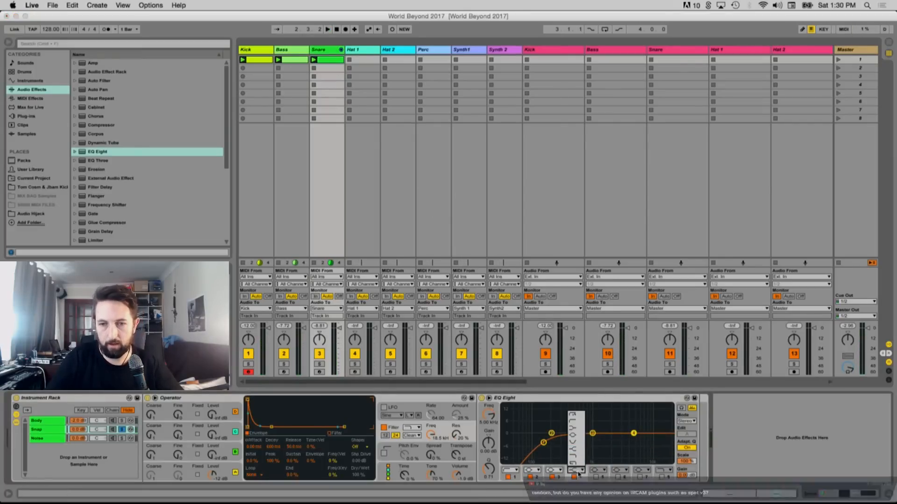
left_click(574, 456)
left_click_drag(638, 439, 623, 442)
key("space")
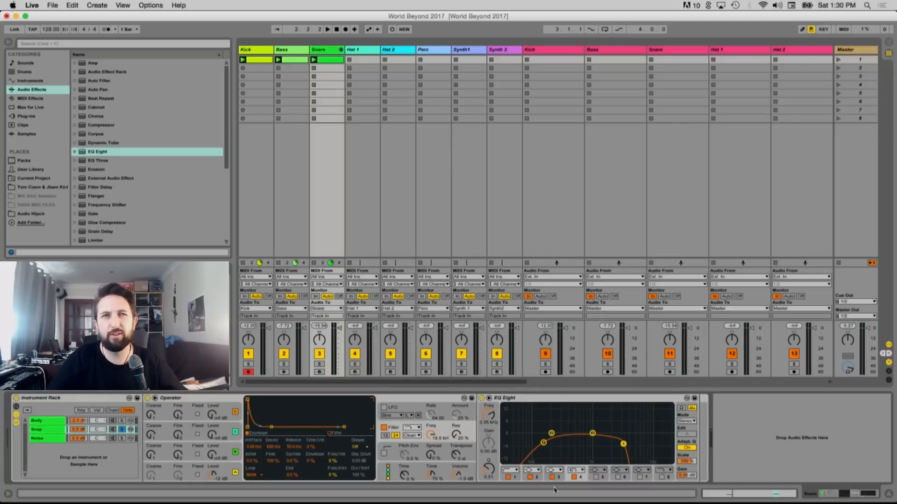
key("space")
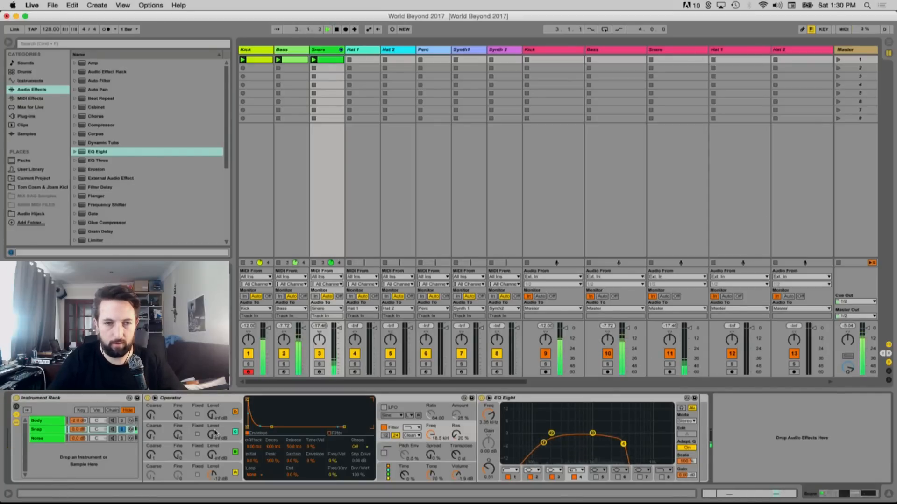
left_click(120, 430)
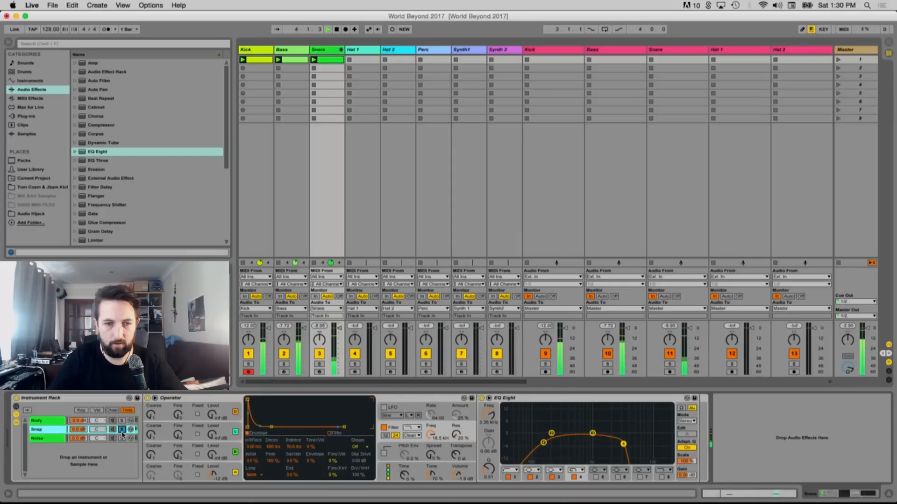
Add a Reverb after the Snap chain's EQ Eight with input high cut off, quality High, a smaller size and about 1.17 s decay time
scroll(100, 188, "down", 5)
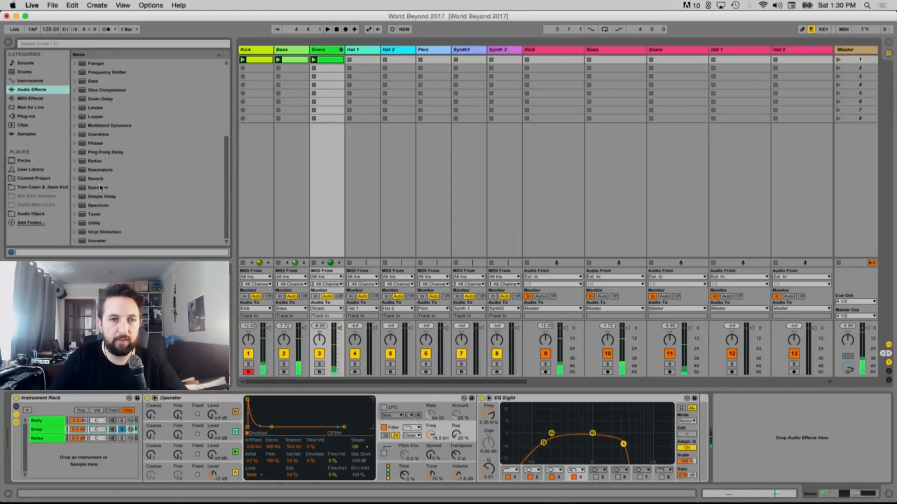
left_click_drag(96, 179, 671, 424)
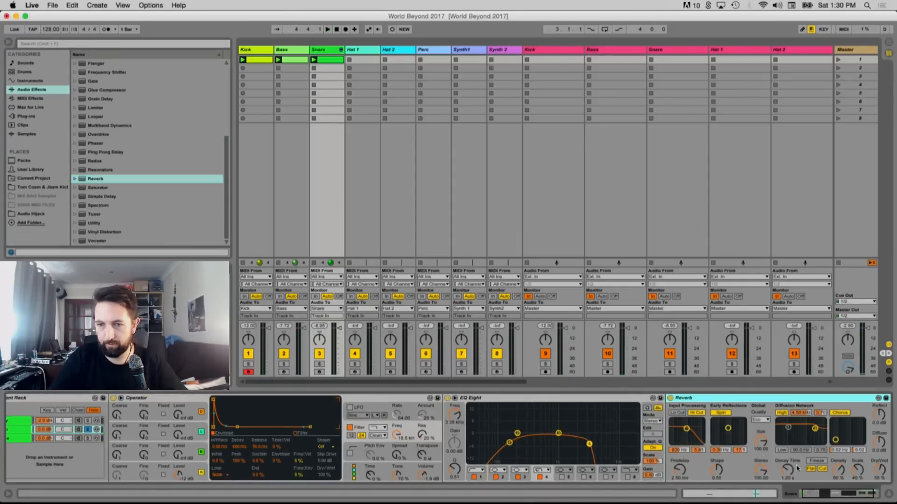
left_click(699, 413)
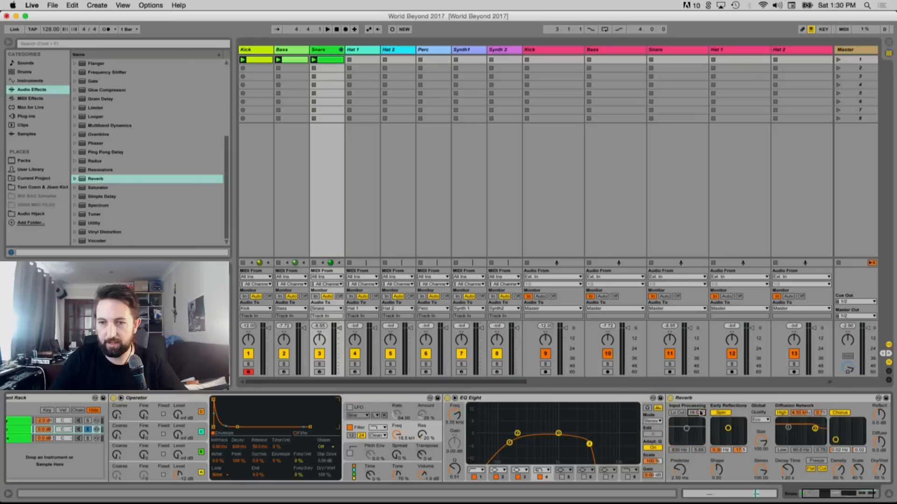
left_click(764, 422)
left_click(761, 443)
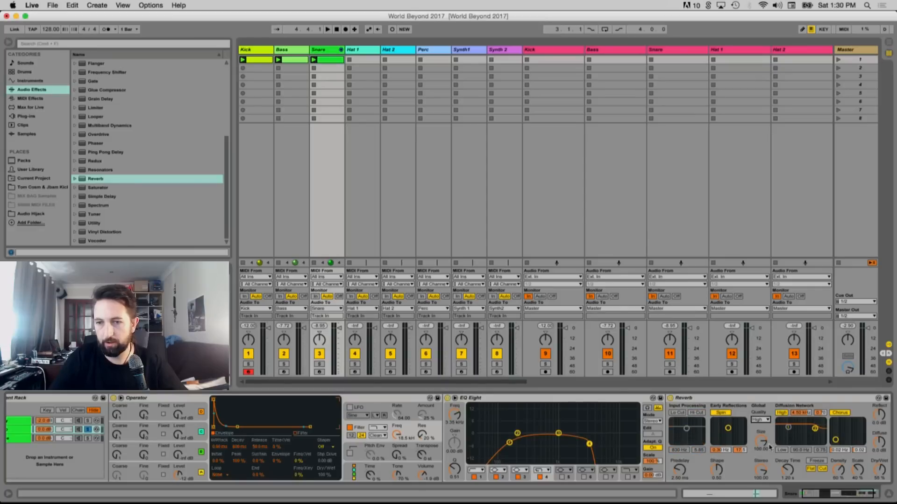
key("space")
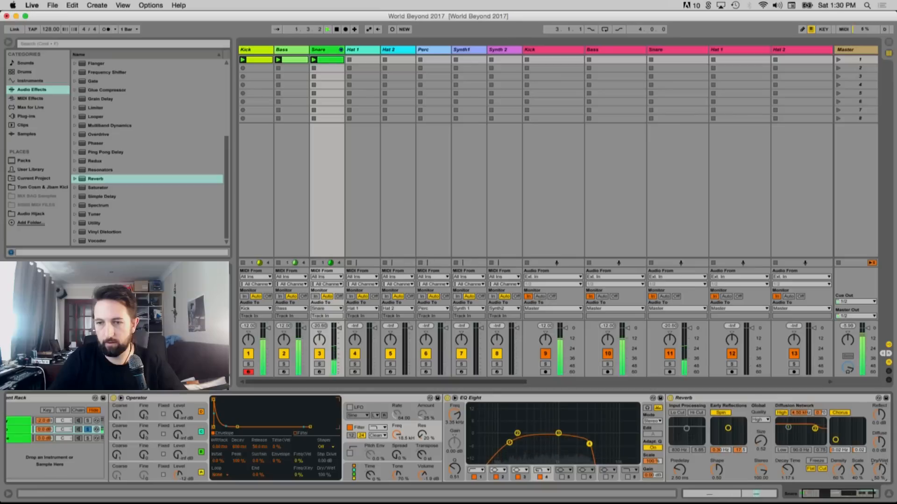
With Snap unsoloed, set the Body Operator's fixed frequency to about 156 Hz and its pitch envelope amount to about 90%, shortening the pitch envelope decay
left_click(51, 429)
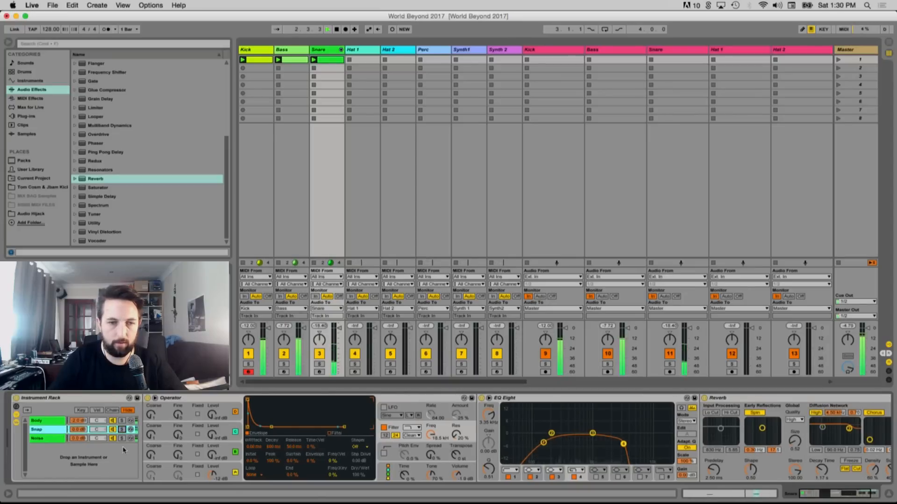
left_click(78, 422)
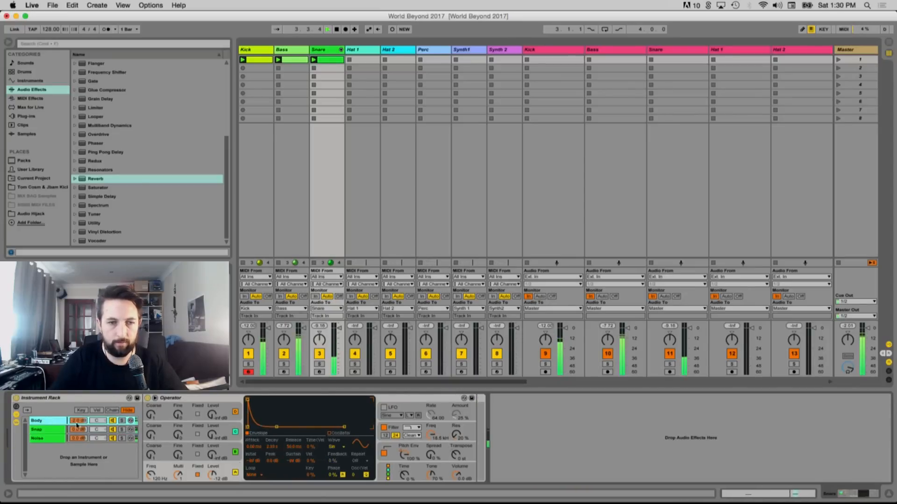
left_click(419, 452)
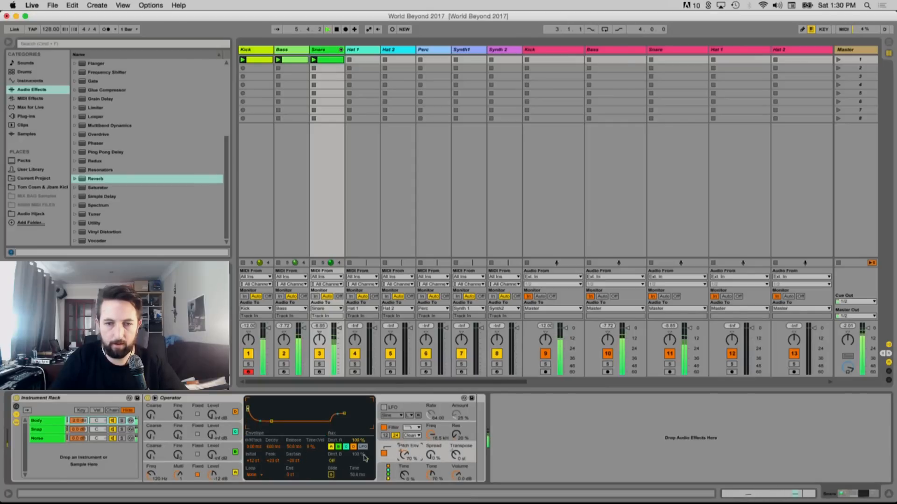
left_click_drag(151, 475, 151, 471)
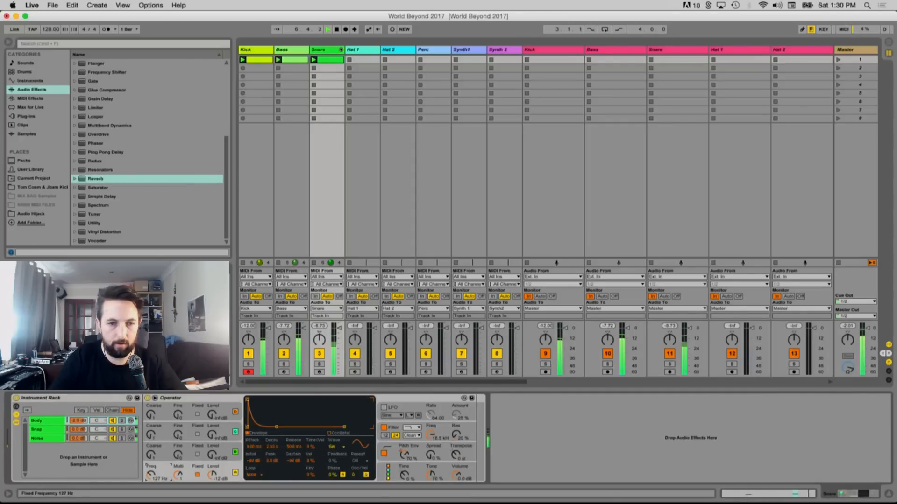
left_click(404, 453)
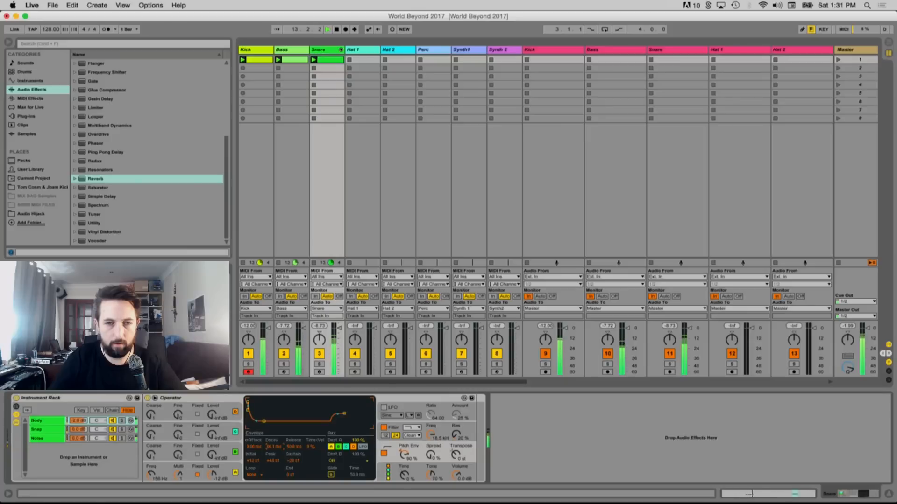
Open the Noise chain's Operator, lengthen oscillator A's envelope release to about 657 ms and play the loop
left_click(37, 429)
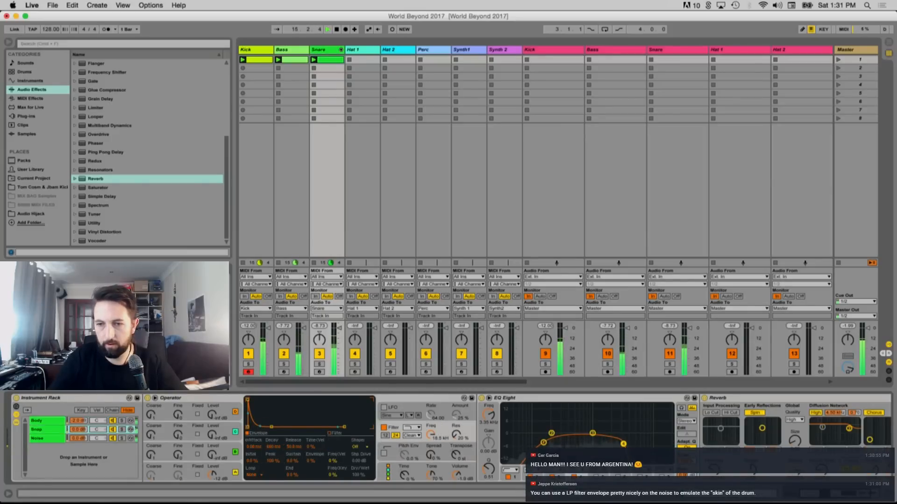
key("Down")
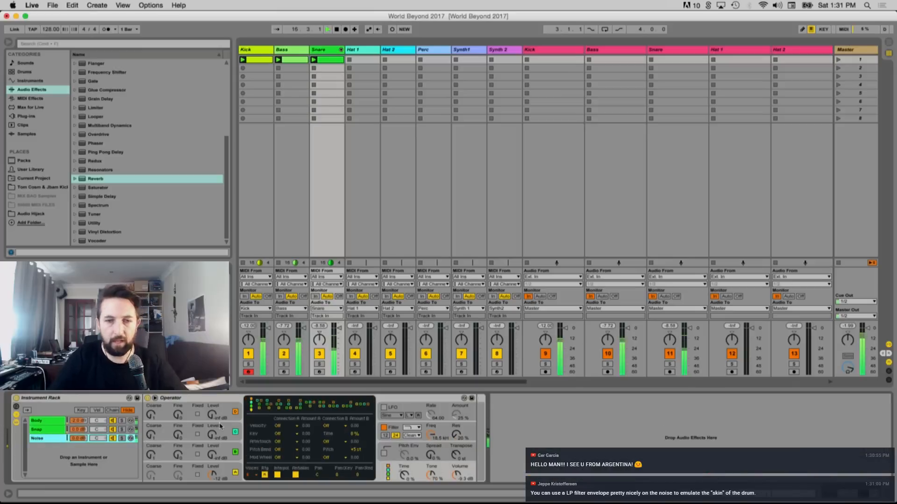
left_click(212, 466)
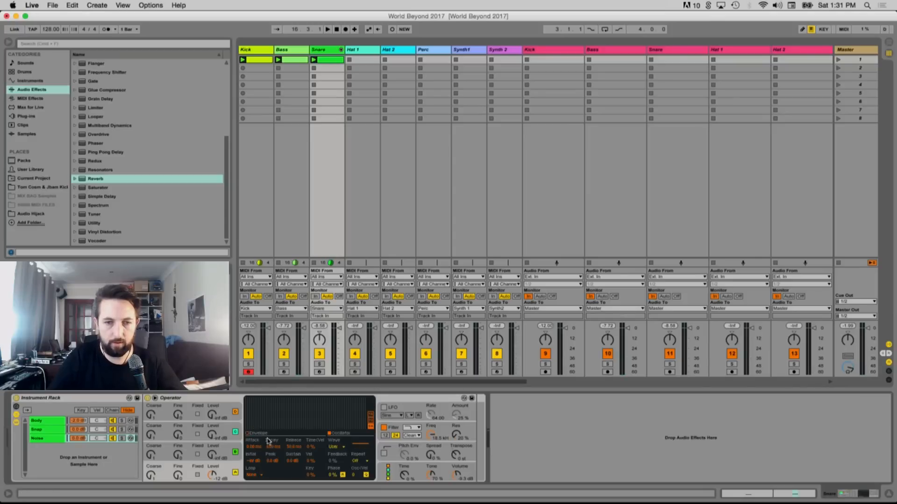
left_click(269, 441)
left_click_drag(257, 401, 259, 400)
key("space")
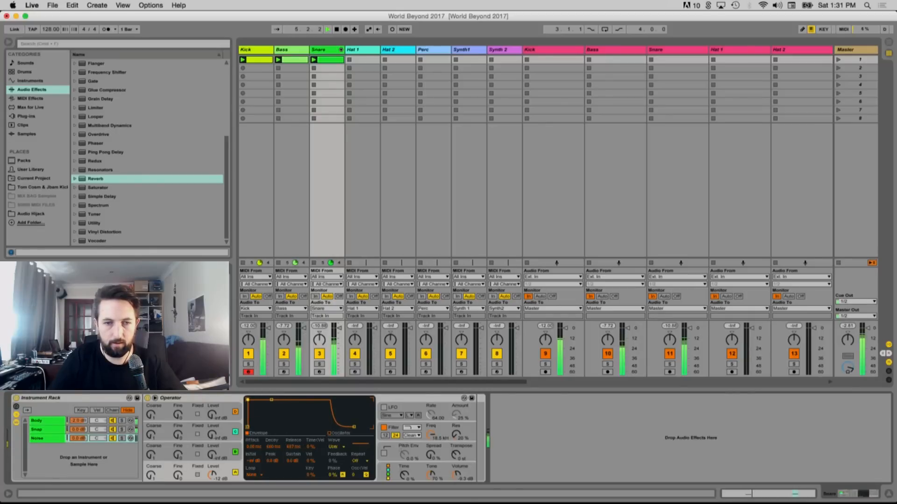
Switch the Noise chain's oscillator A to Noise White, slightly raise its envelope attack and shorten its release
left_click(328, 444)
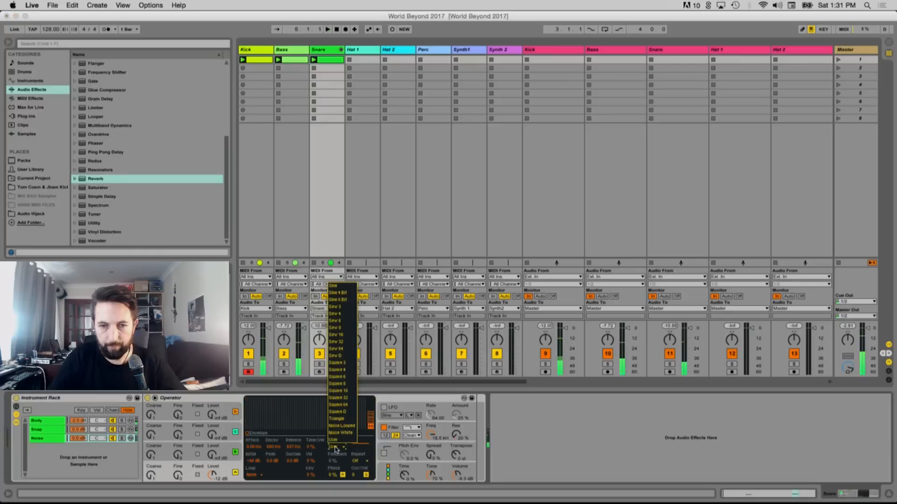
left_click(340, 427)
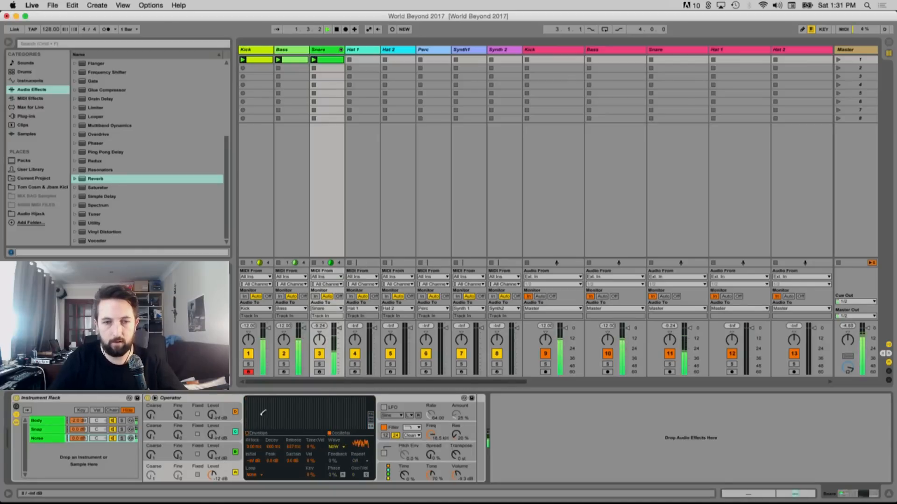
left_click(253, 441)
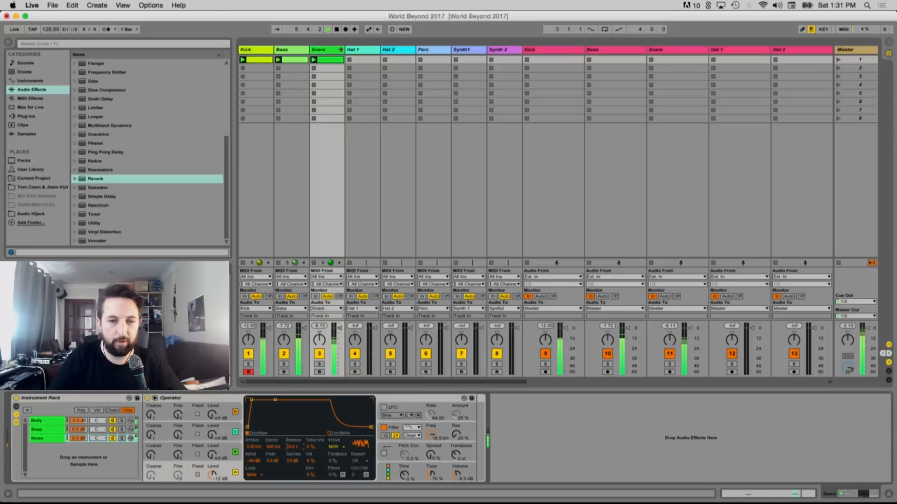
left_click_drag(291, 447, 308, 503)
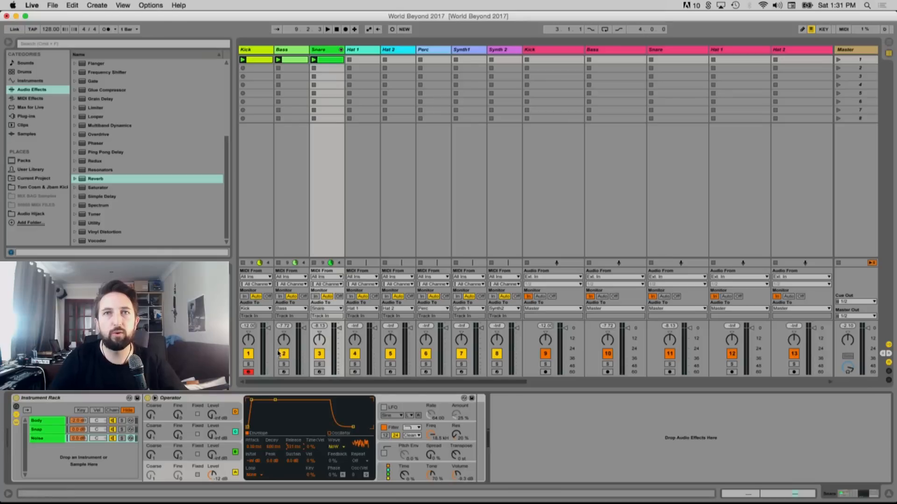
Lower the Noise Operator's filter frequency to about 674 Hz and reduce the Noise chain's volume during playback
key("space")
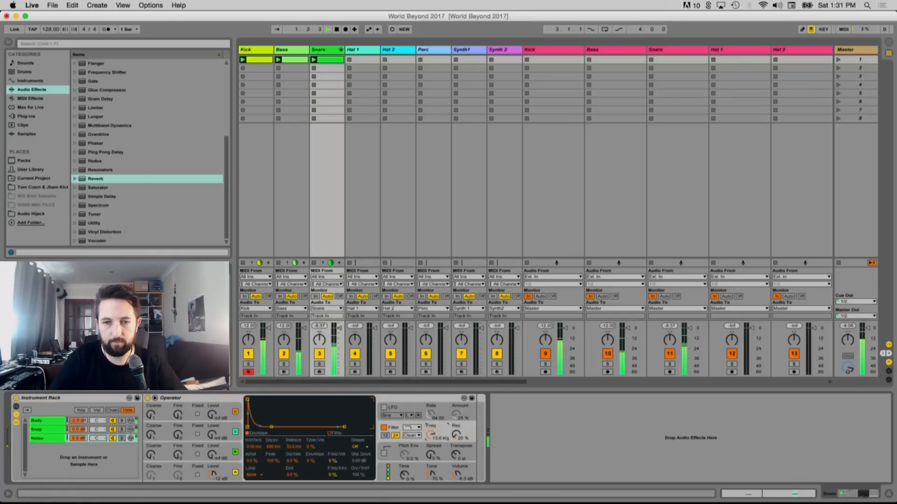
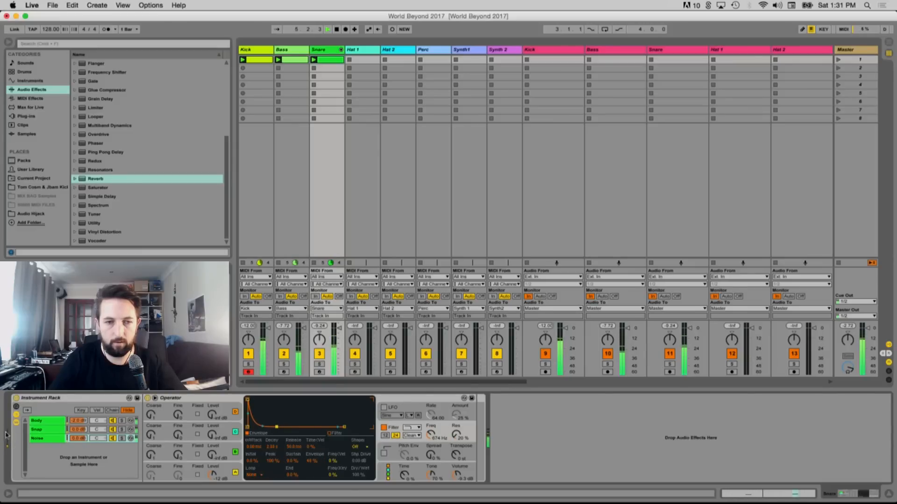
left_click_drag(81, 441, 81, 448)
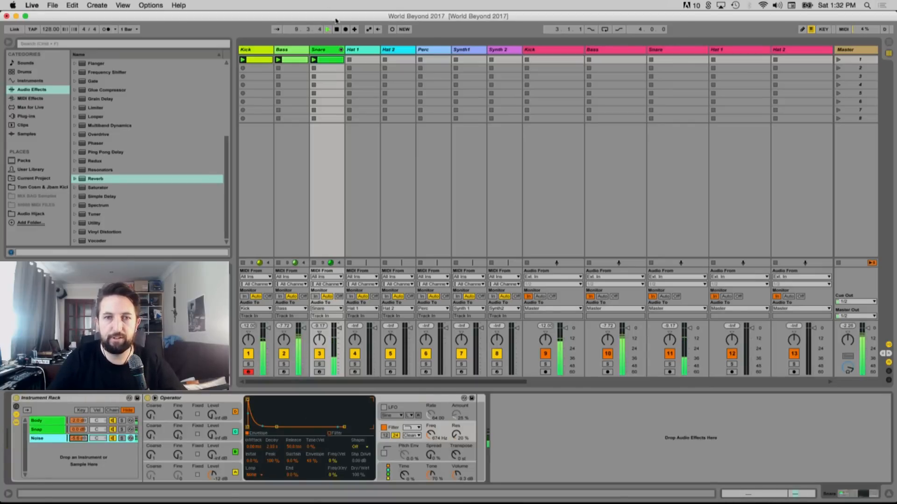
In the Snare clip, move the note at beat 1.2 one sixteenth earlier to 1.1.4 and play the loop
double_click(327, 61)
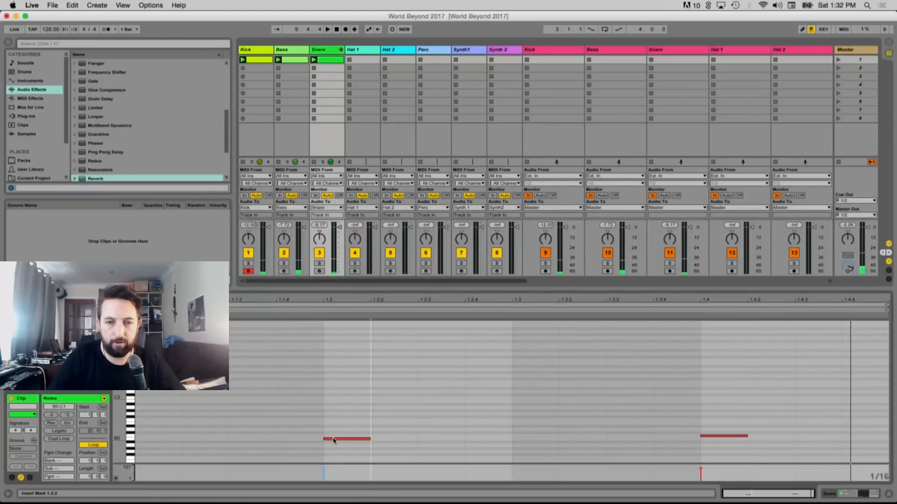
left_click_drag(335, 439, 287, 443)
left_click(327, 29)
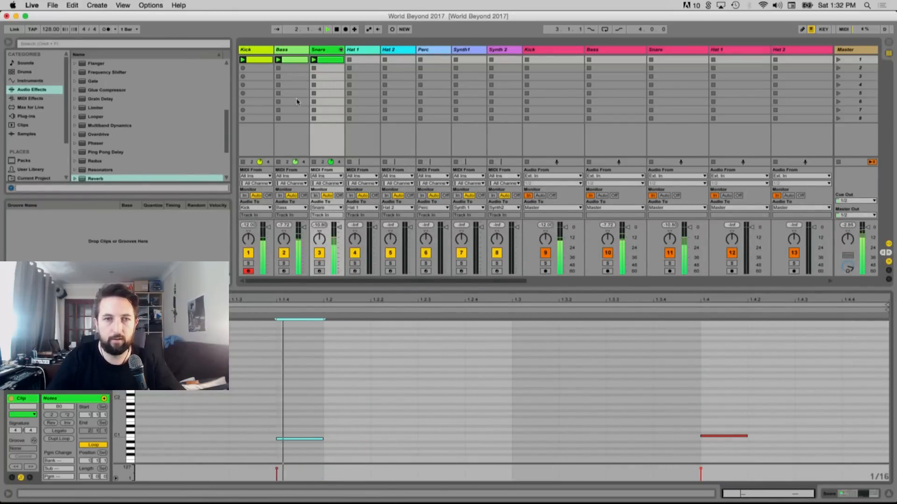
double_click(319, 51)
In the Bass clip, transpose the note at 1.3.4 down to F0 and play the loop
double_click(300, 60)
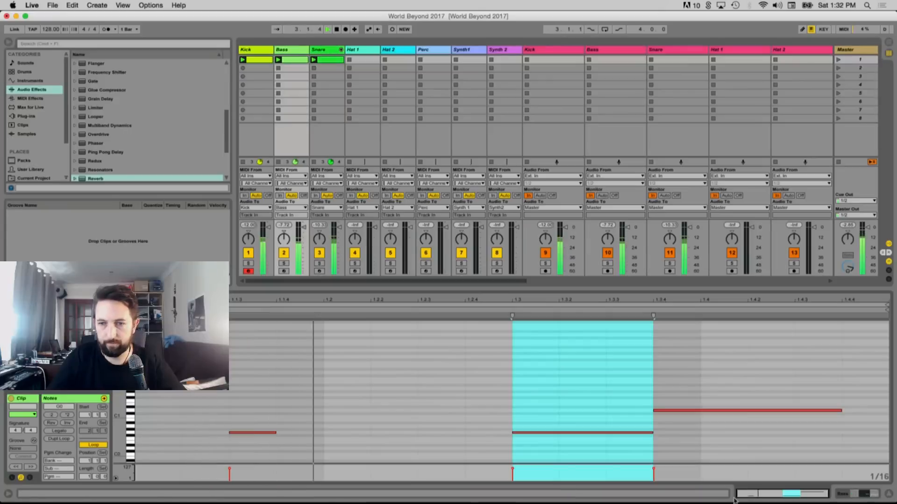
left_click(699, 444)
key("space")
left_click(674, 411)
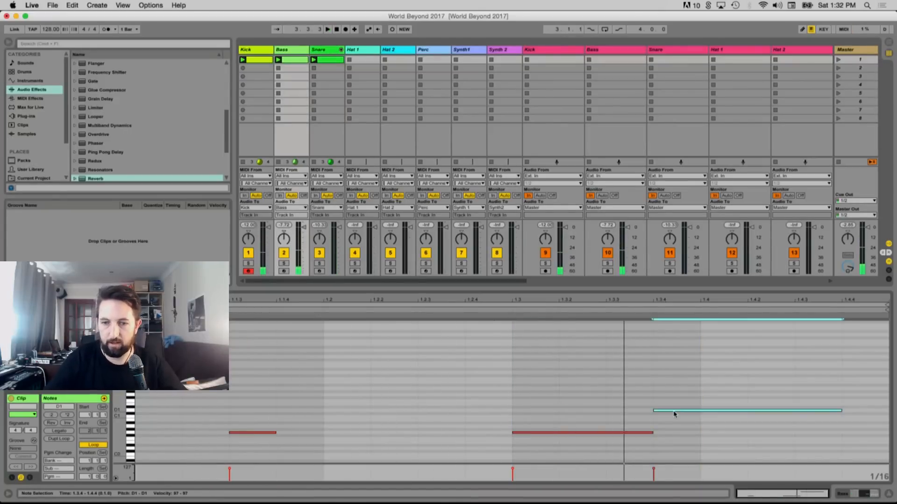
key("Down")
key("Down")
key("Down")
key("Down")
key("Down")
key("Down")
key("Down")
key("space")
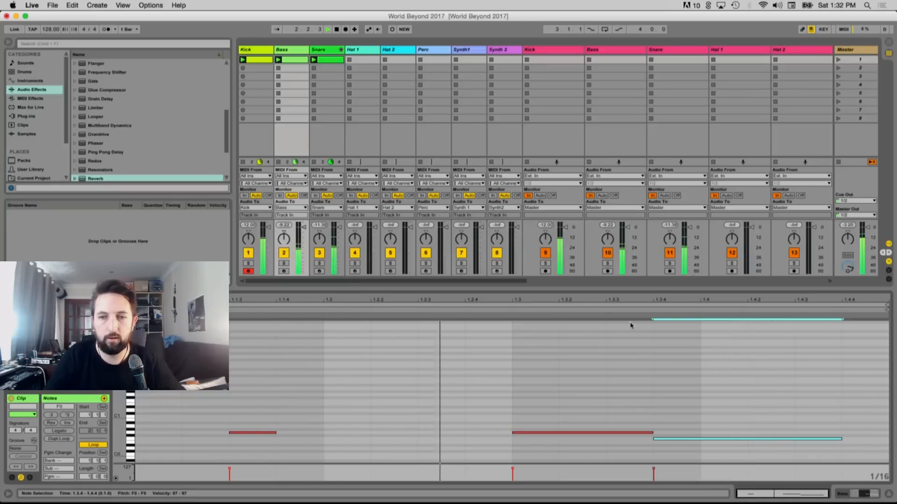
In the Bass clip, add an A0 note at 1.2.2 and G0 notes at 1.2.4 and 1.4.4, shortening the F0 note to end at 1.4.3
double_click(396, 426)
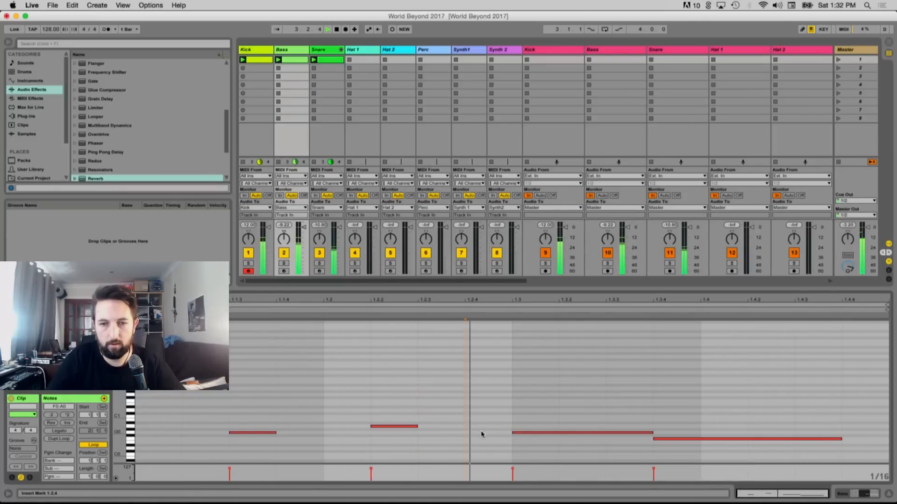
double_click(481, 432)
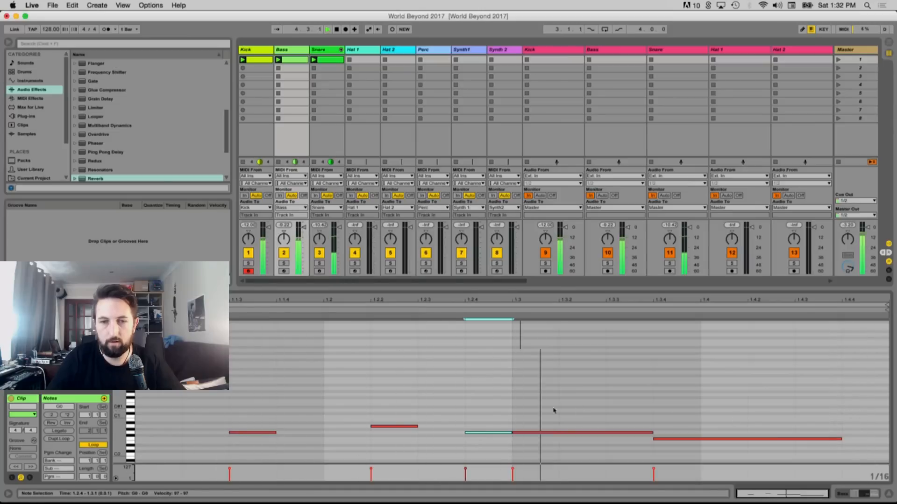
left_click(856, 395)
double_click(856, 395)
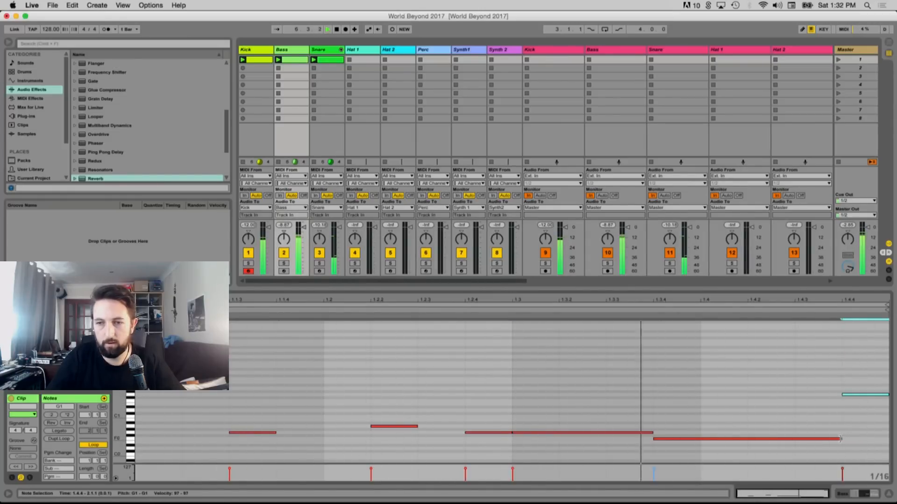
left_click_drag(840, 439, 801, 441)
left_click_drag(868, 394, 872, 440)
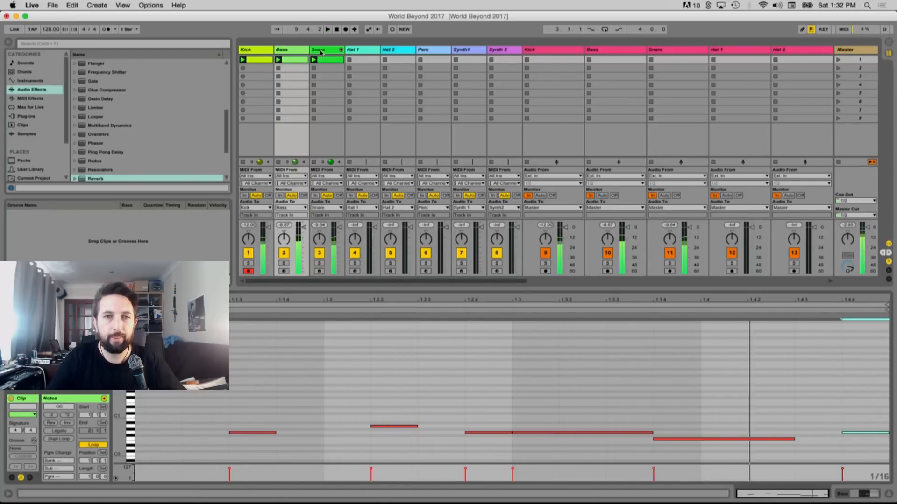
Add a Glue Compressor after the Snare track's Instrument Rack, lower its threshold to about -27.3 dB and raise the makeup gain during playback
key("shift+Tab")
scroll(120, 149, "up", 2)
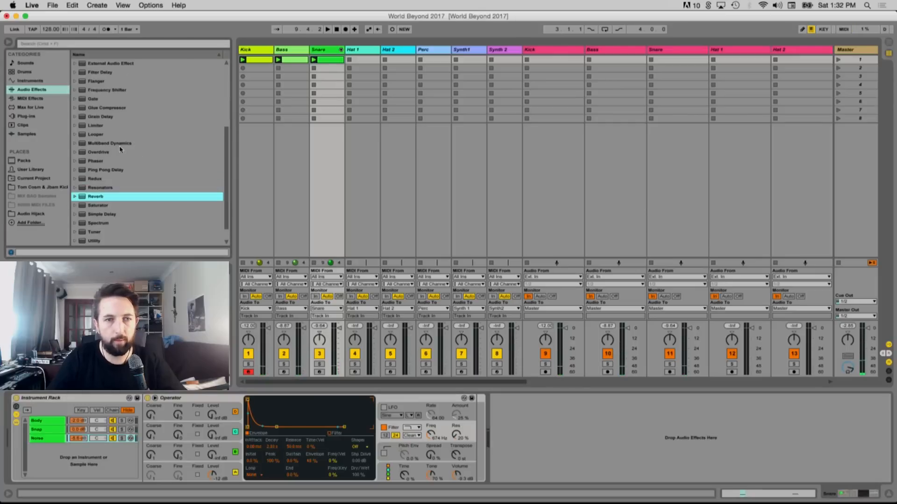
left_click_drag(106, 108, 492, 435)
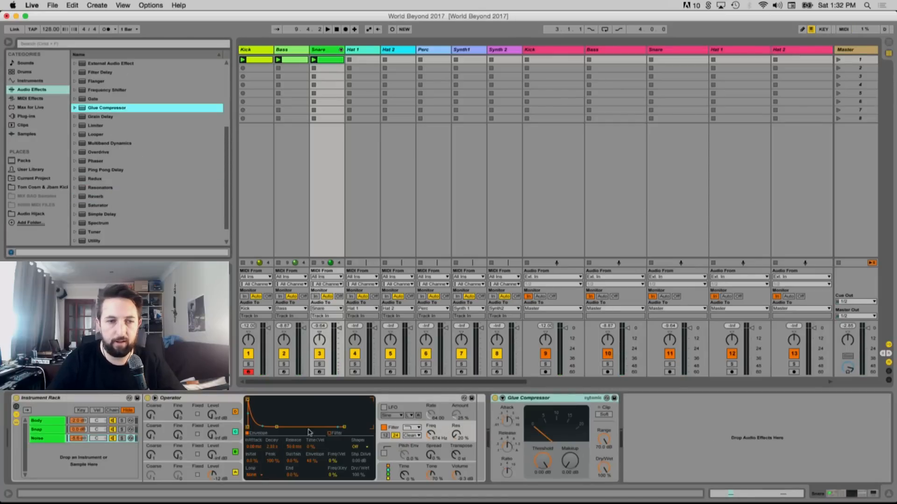
key("space")
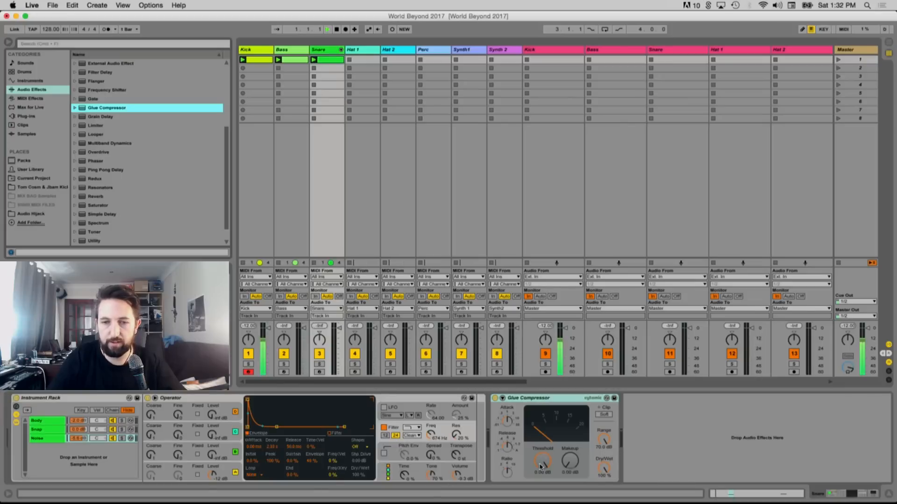
left_click_drag(542, 461, 570, 443)
left_click_drag(542, 470, 543, 454)
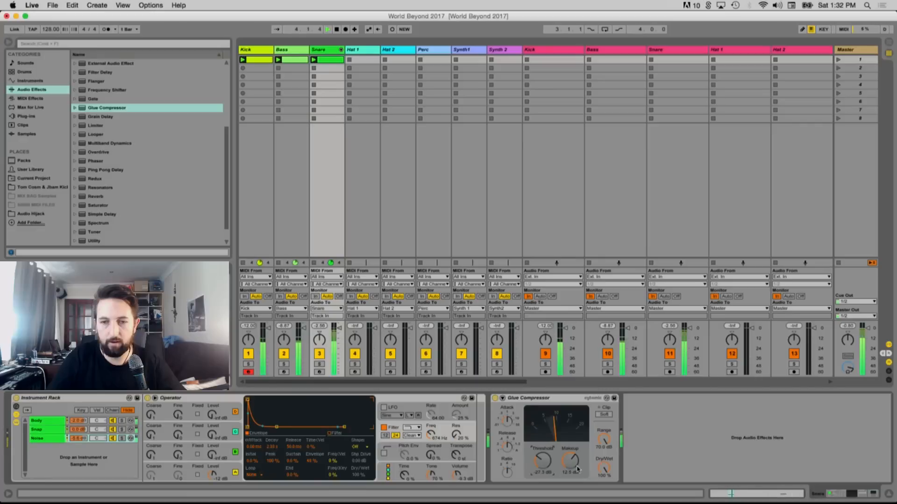
Lower the Dry/Wet amount of the Reverb in the Snare rack's Snap chain
left_click(41, 428)
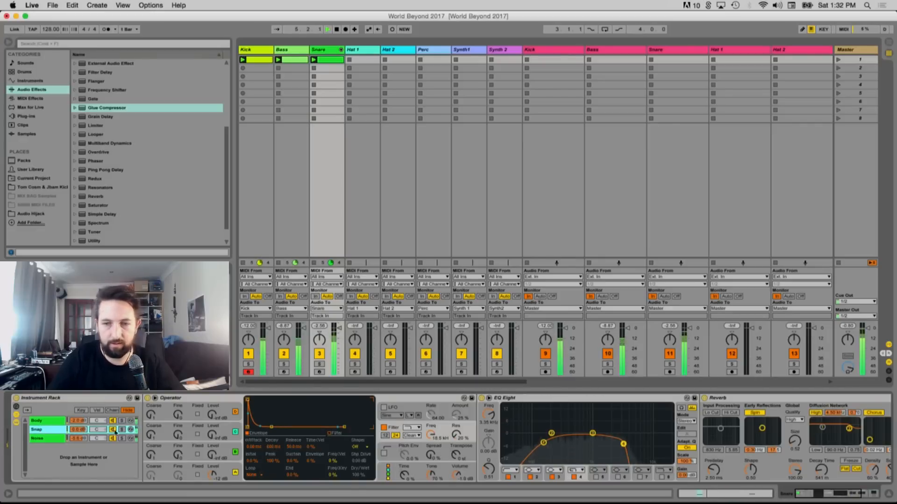
scroll(807, 468, "right", 3)
left_click_drag(829, 469, 829, 484)
scroll(40, 432, "left", 3)
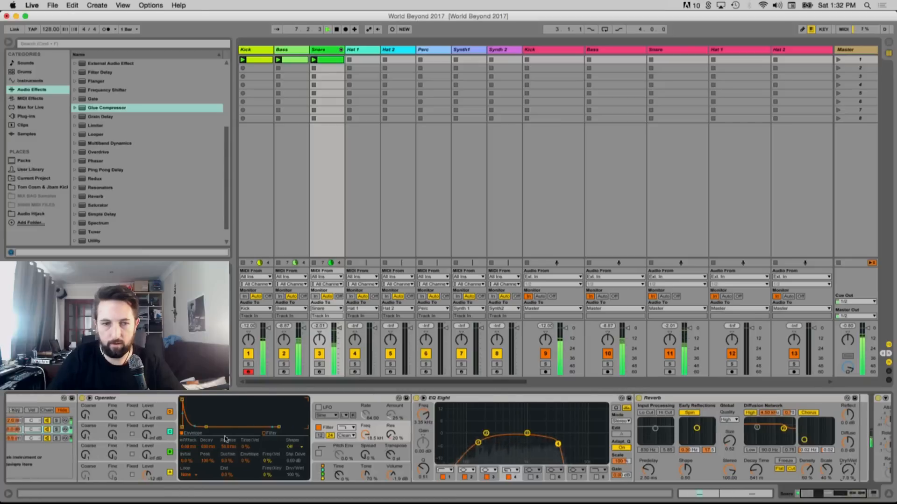
left_click(40, 430)
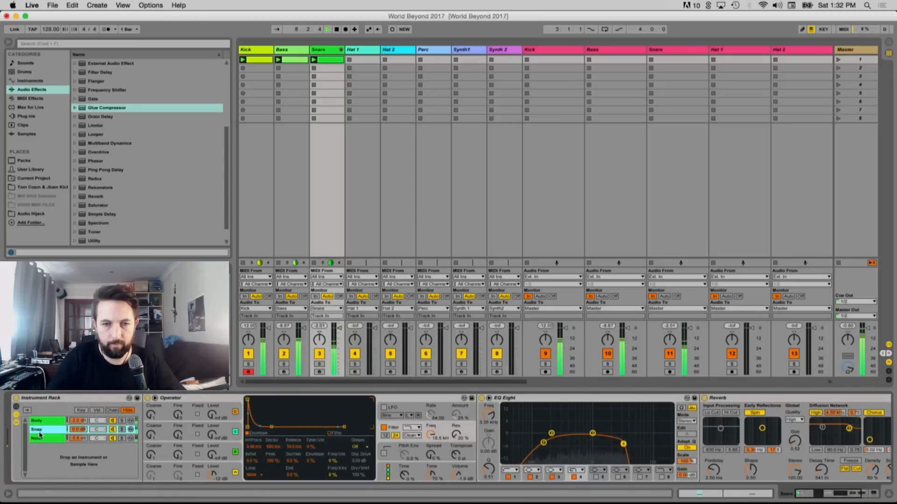
Add a new Operator as a fourth chain in the Snare Instrument Rack and rename the chain Fixed Tone
left_click(30, 80)
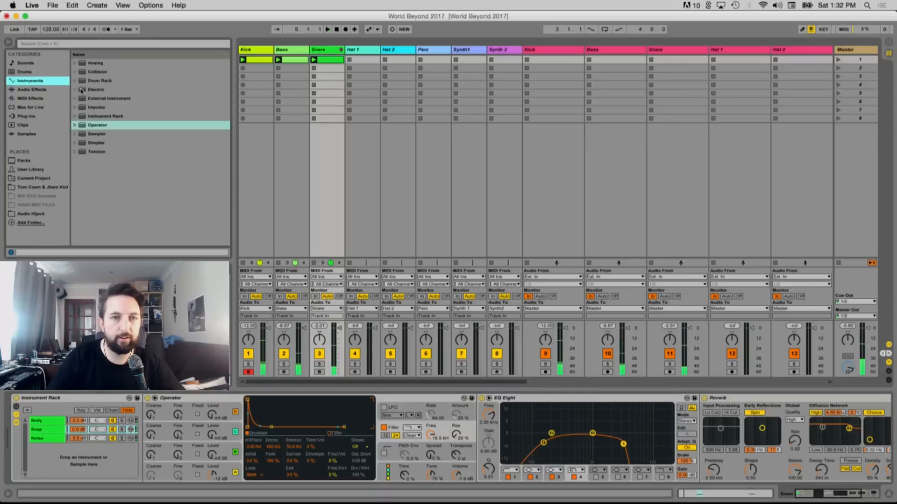
left_click(90, 125)
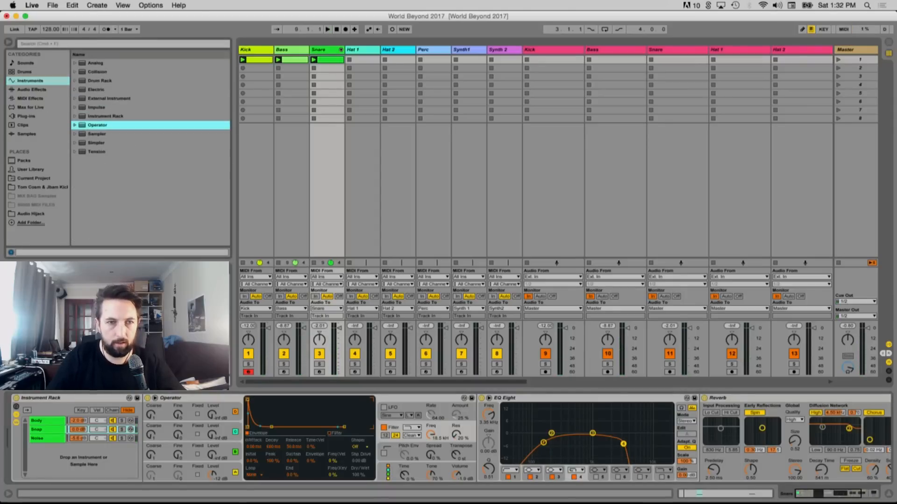
left_click_drag(68, 428, 42, 451)
double_click(47, 448)
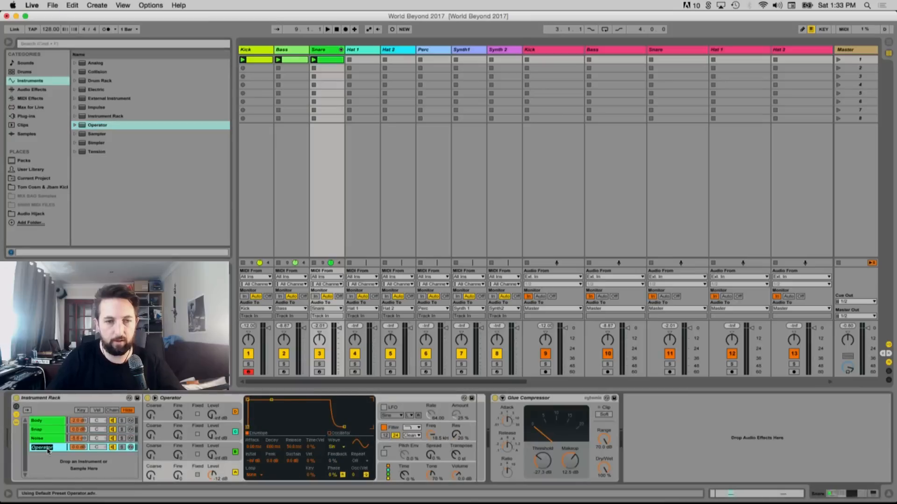
type("Fixed Tone")
key("Return")
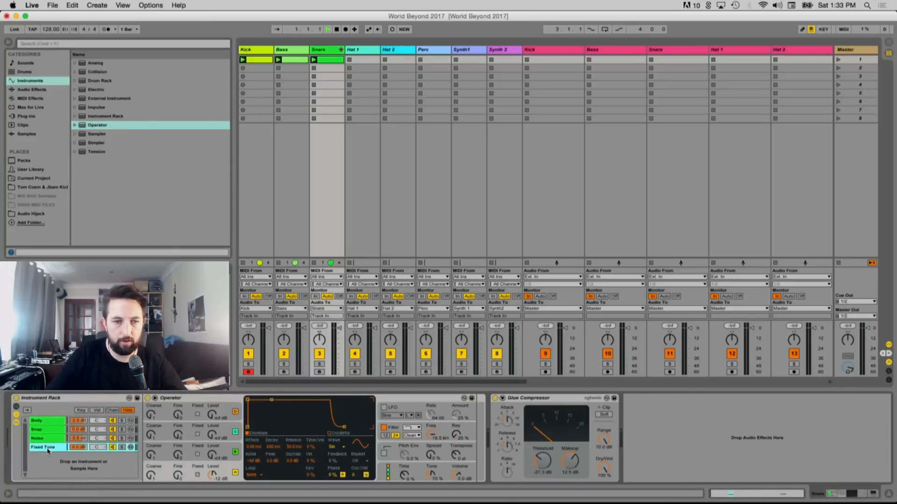
Solo the Snare track and its Fixed Tone chain, and switch oscillator A to a fixed frequency of about 141 Hz during playback
key("space")
left_click(319, 364)
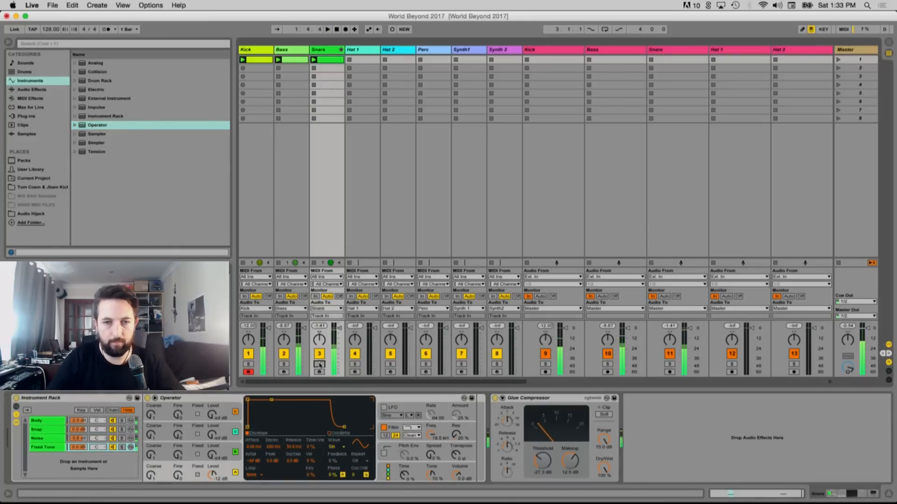
left_click(197, 475)
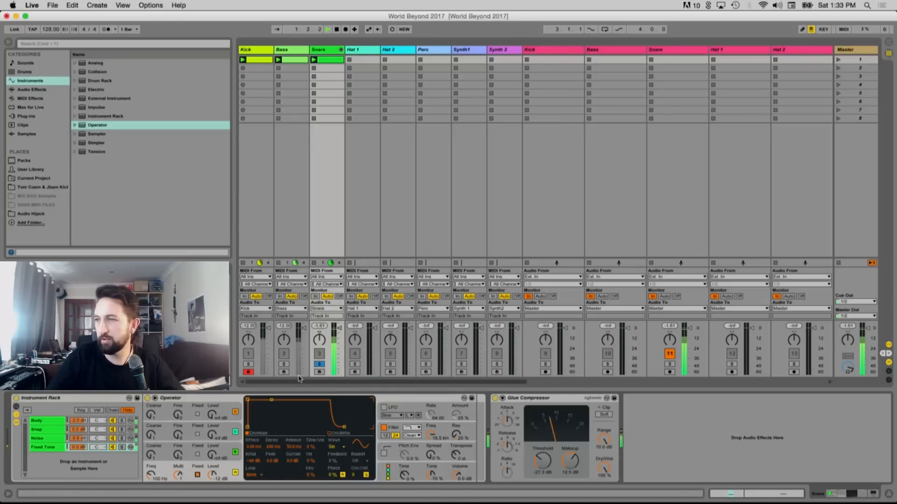
key("space")
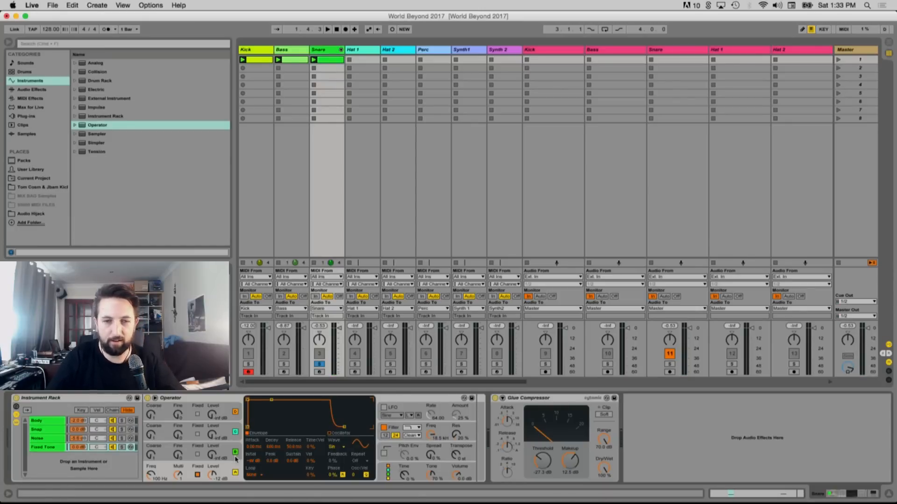
key("space")
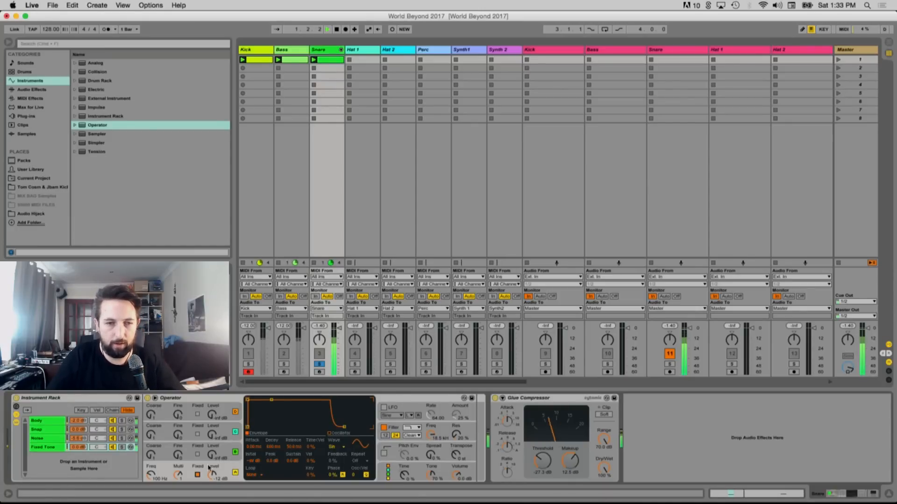
left_click(121, 447)
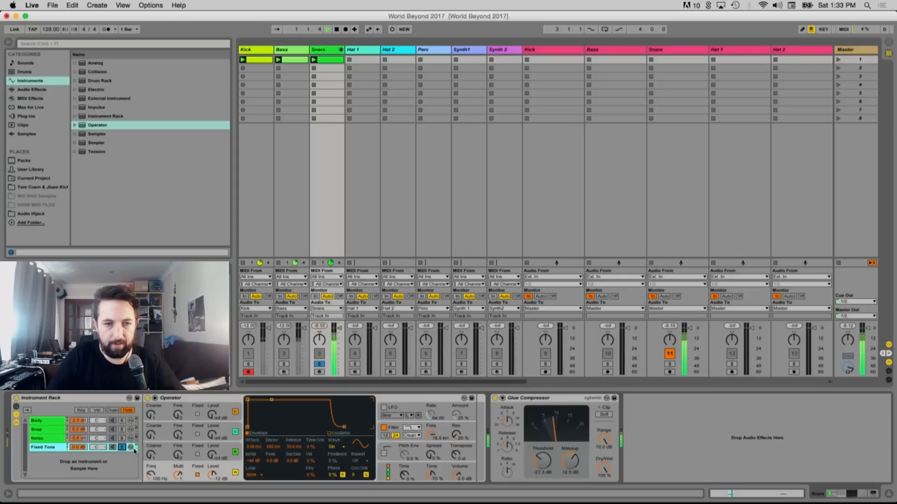
left_click_drag(163, 482, 162, 475)
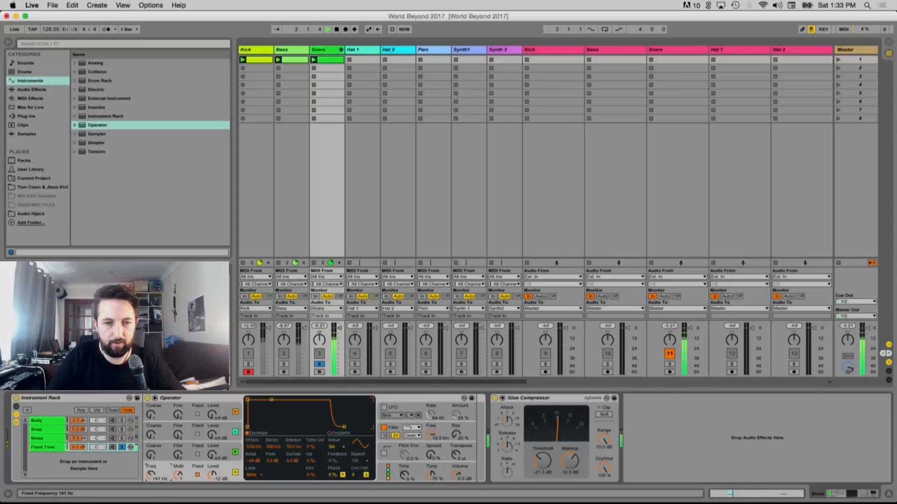
Raise the Fixed Tone oscillator B's level, try Noise White as its waveform and set it back to Sine
left_click(332, 447)
left_click(344, 432)
key("space")
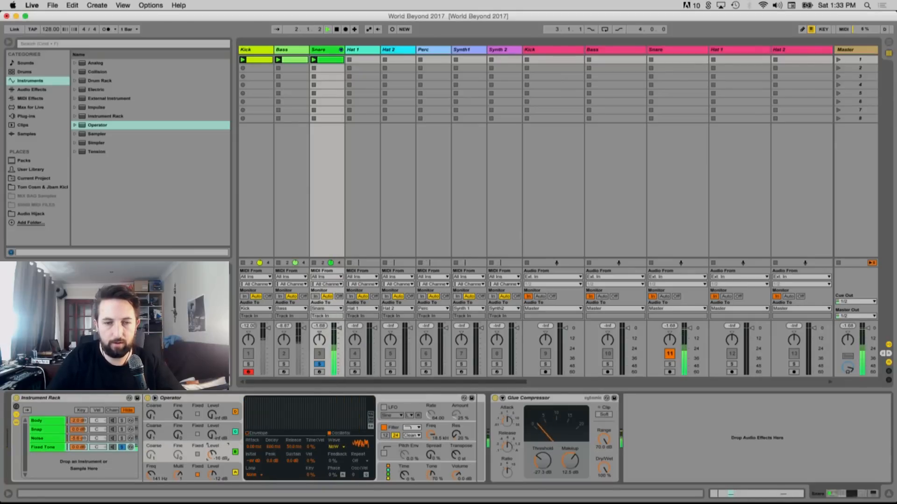
left_click(334, 447)
left_click(338, 285)
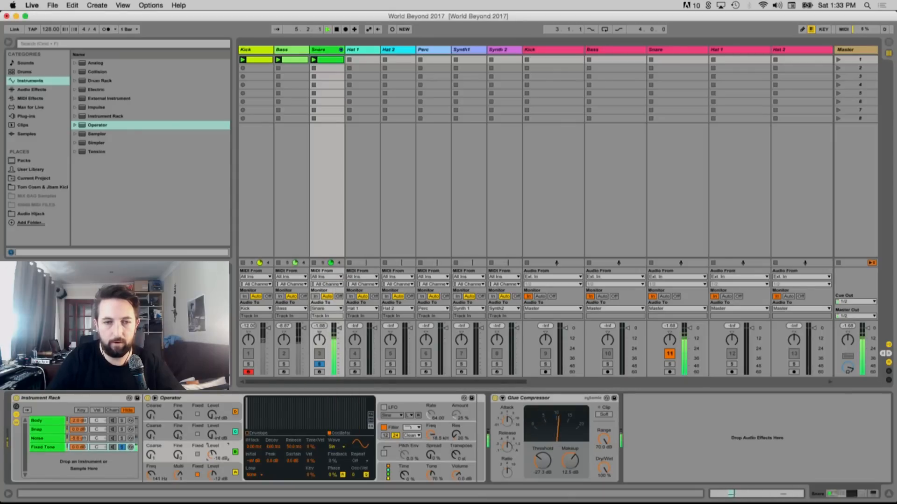
Raise oscillator C's level to about -17 dB and set its waveform to Noise White
left_click(211, 437)
left_click_drag(210, 437, 211, 429)
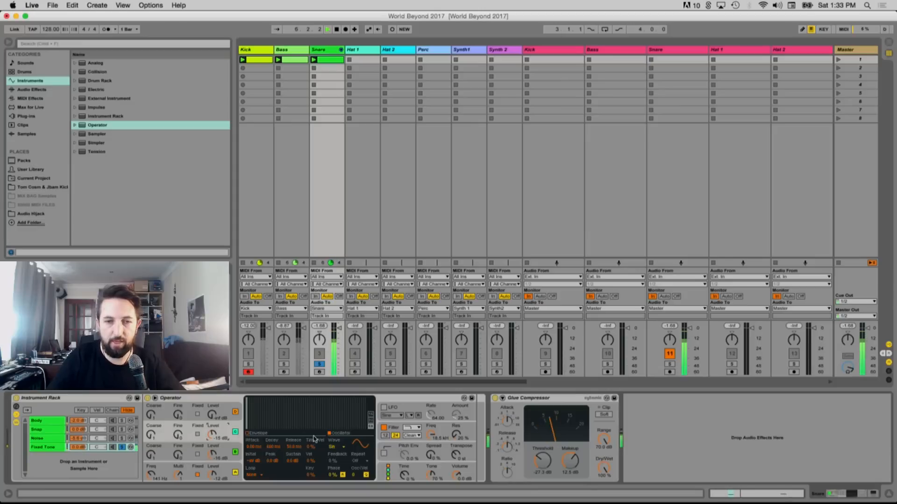
left_click(337, 448)
left_click(336, 438)
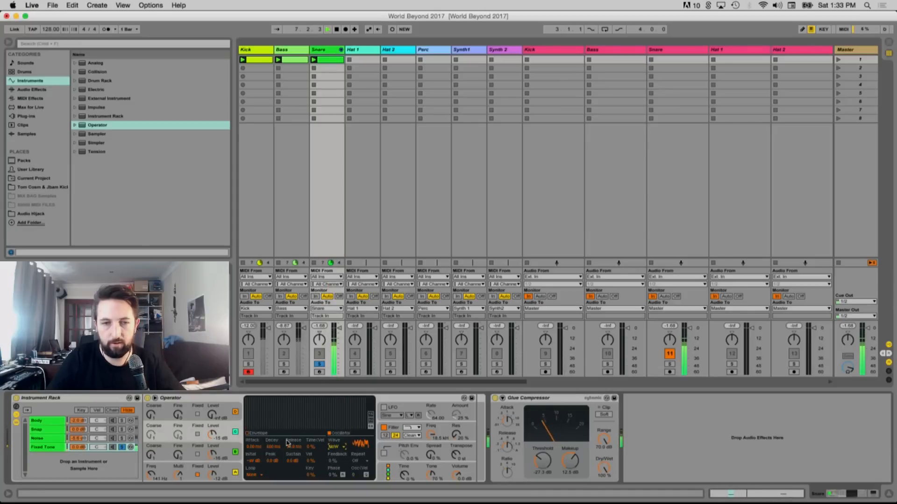
left_click_drag(224, 433, 224, 435)
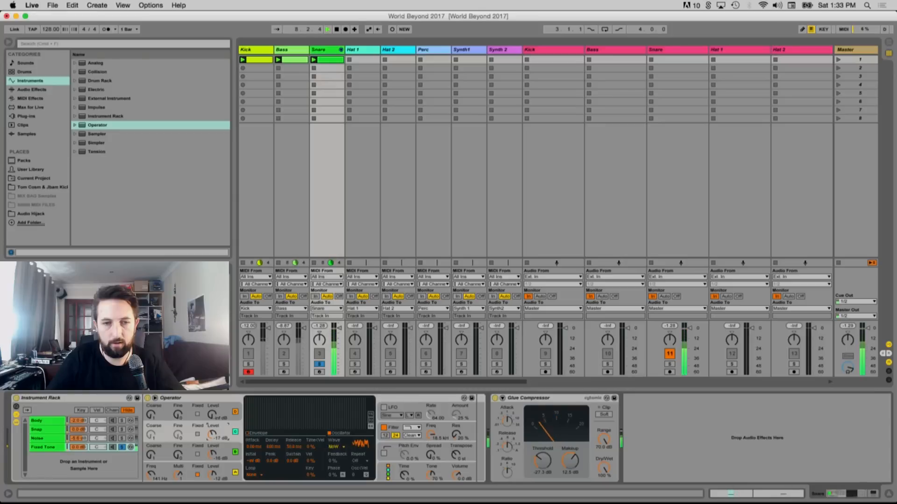
Enable the Fixed Tone Operator's LFO with an amount of 30%, toggling its oscillator A destination and switching off its retrigger
left_click(383, 407)
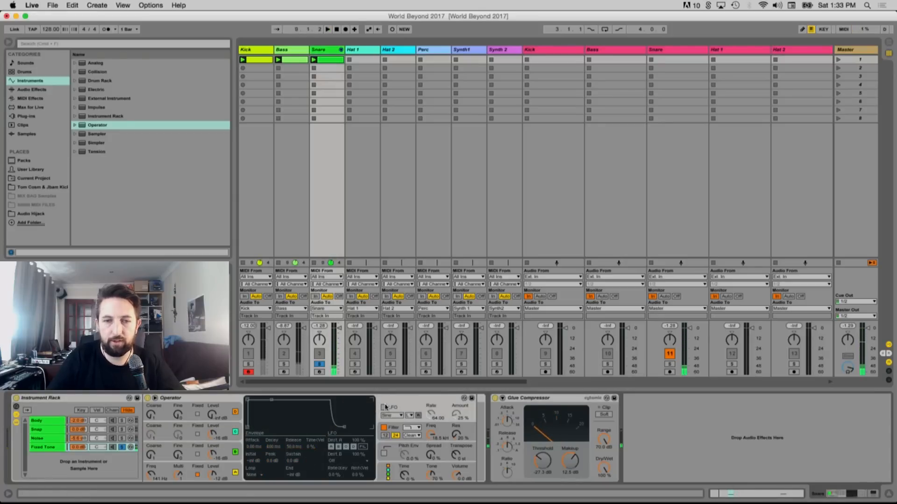
left_click(331, 447)
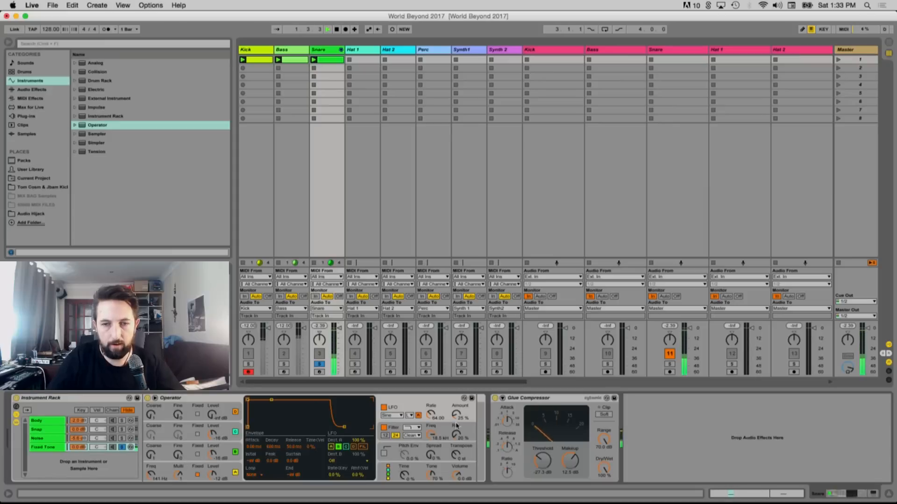
left_click_drag(457, 415, 456, 410)
left_click(419, 416)
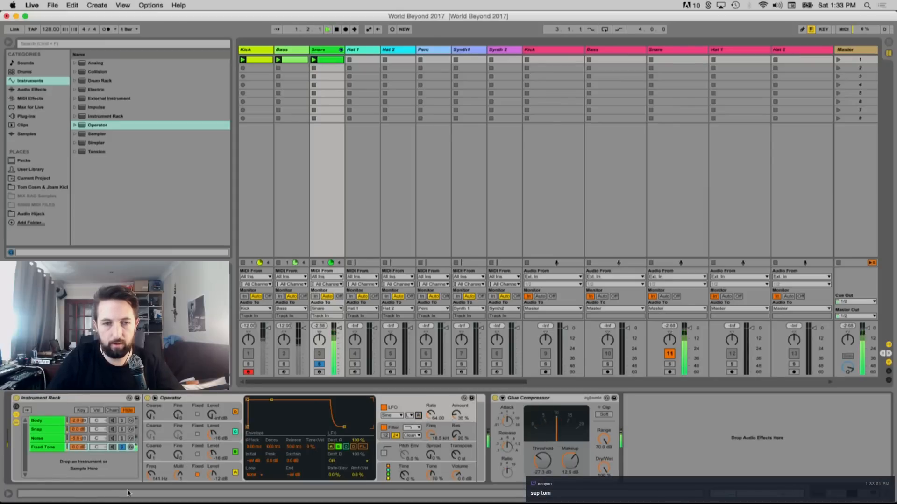
Shape oscillator B's envelope into a quick decay down to no sustain, fine-tuning the decay during playback
left_click(207, 445)
left_click(219, 438)
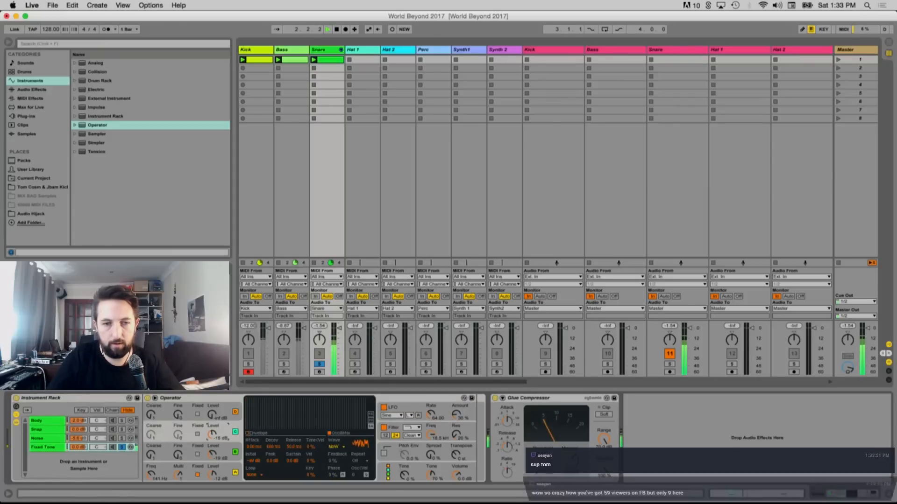
left_click(227, 460)
key("space")
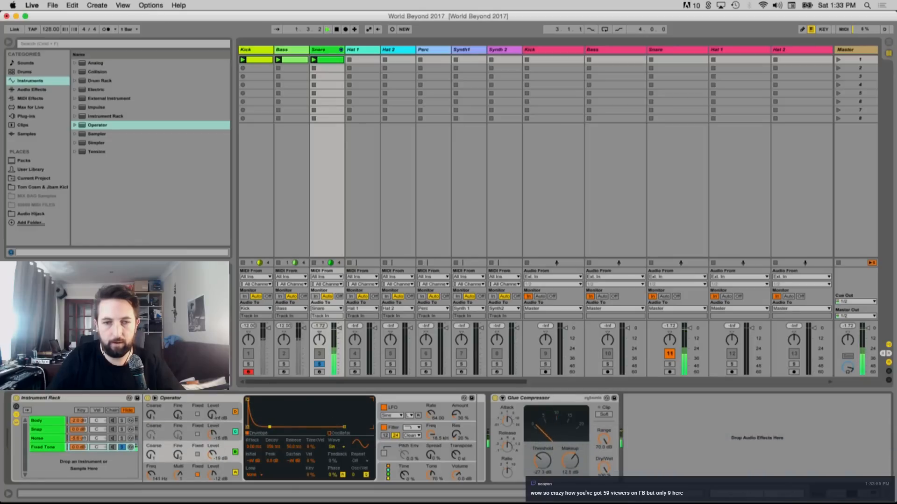
left_click_drag(269, 427, 272, 428)
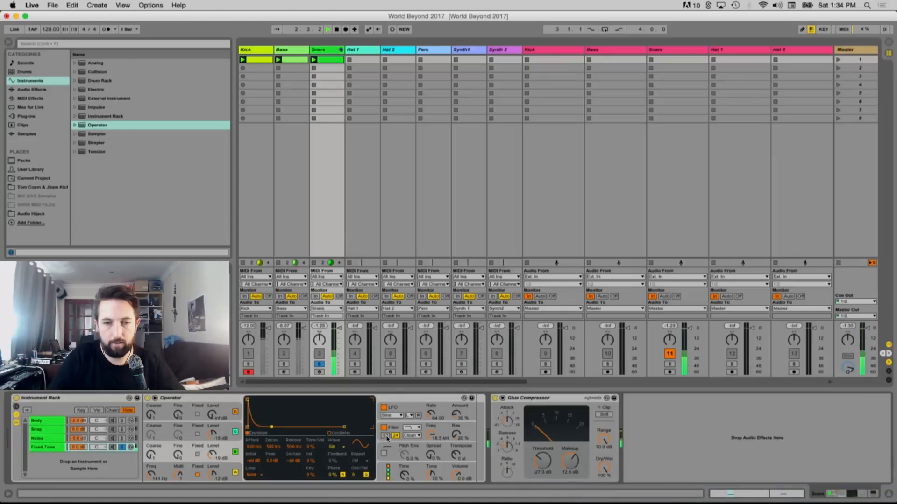
Enable the Fixed Tone Operator's pitch envelope with an amount of about 46% and lengthen oscillator A's release
left_click(384, 454)
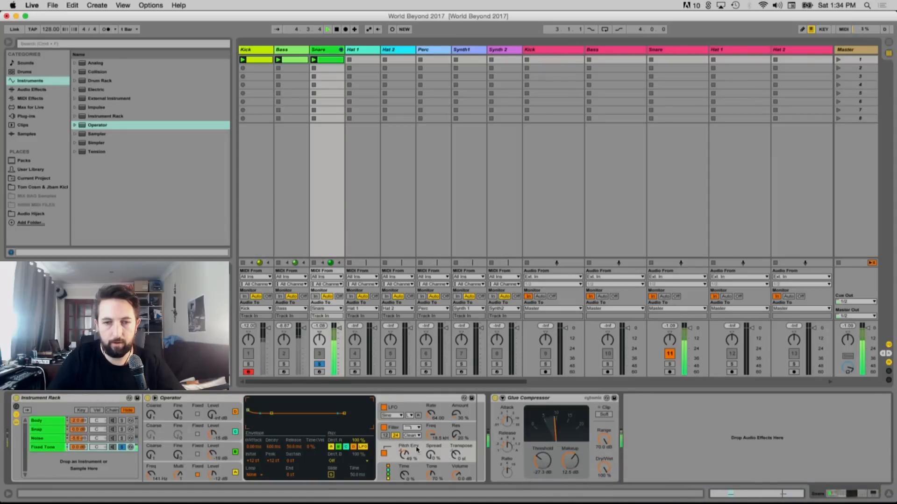
left_click(219, 469)
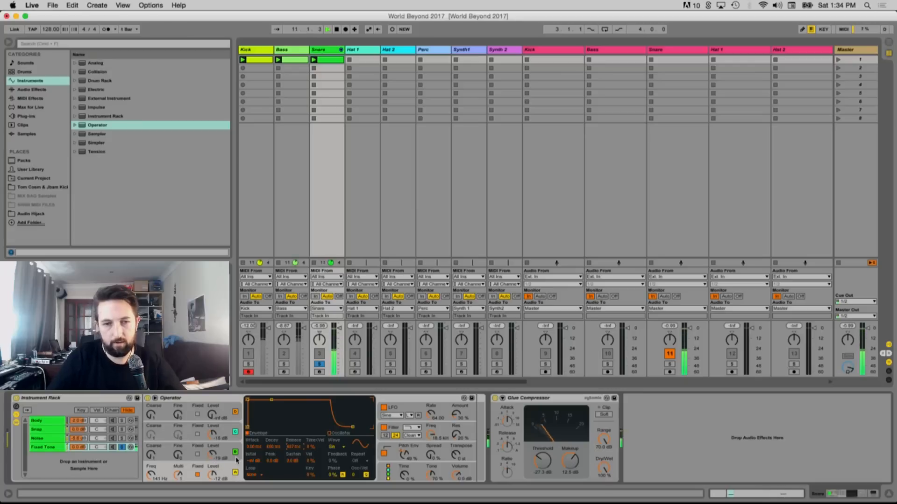
left_click(213, 437)
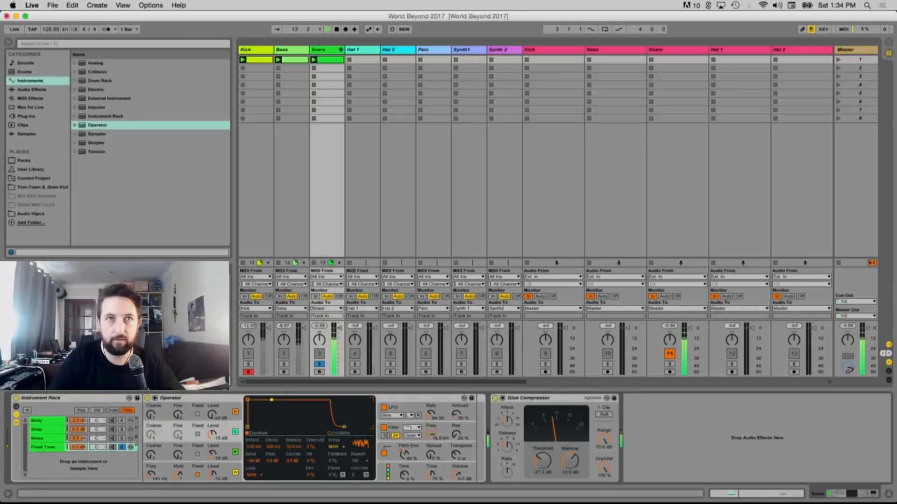
Shape oscillator C's envelope in the Fixed Tone Operator into a decay to no sustain, fine-tuning the decay to about 2 s
left_click_drag(272, 400, 272, 427)
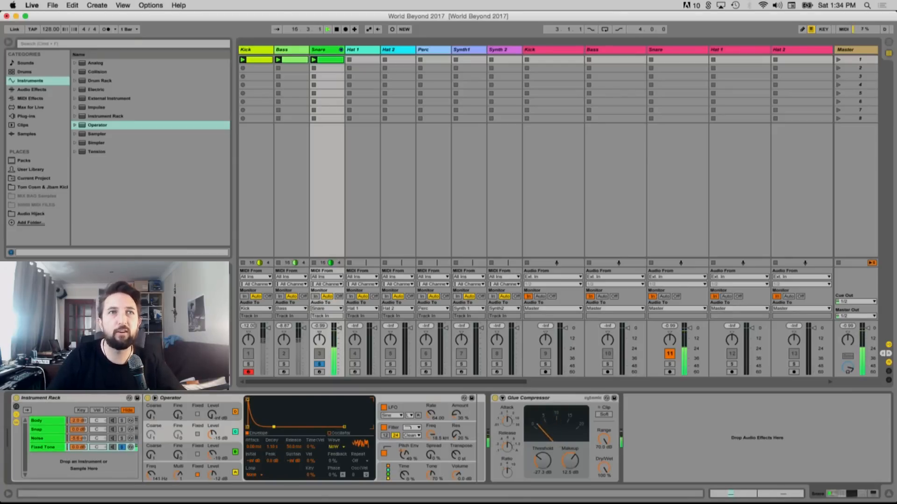
left_click_drag(275, 426, 278, 427)
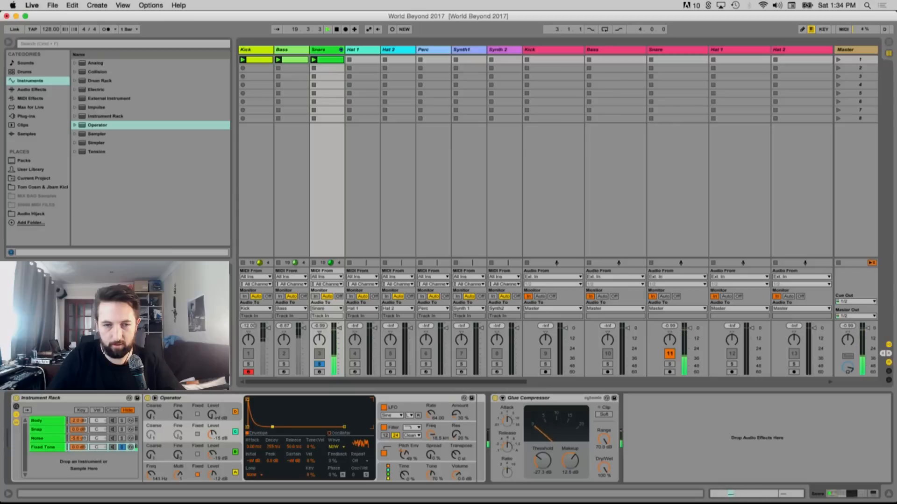
left_click_drag(275, 427, 277, 427)
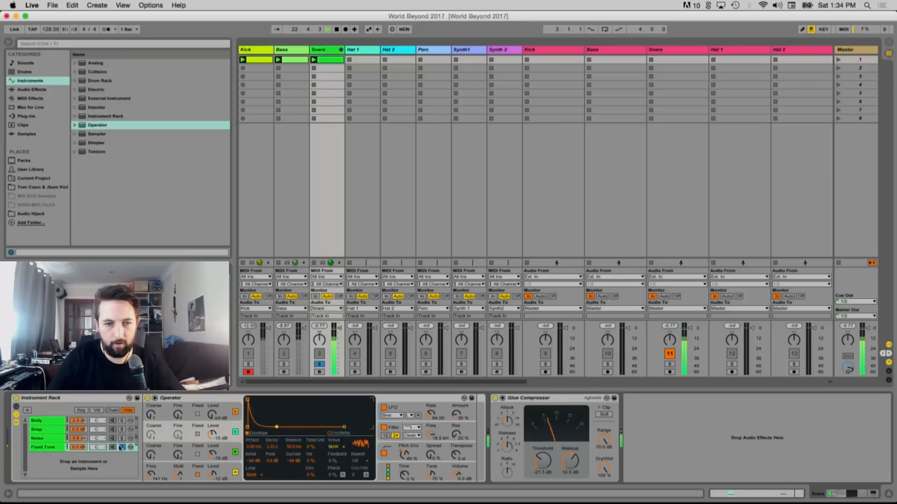
Add a Corpus audio effect after the Operator in the Fixed Tone chain
left_click(32, 90)
scroll(106, 116, "up", 5)
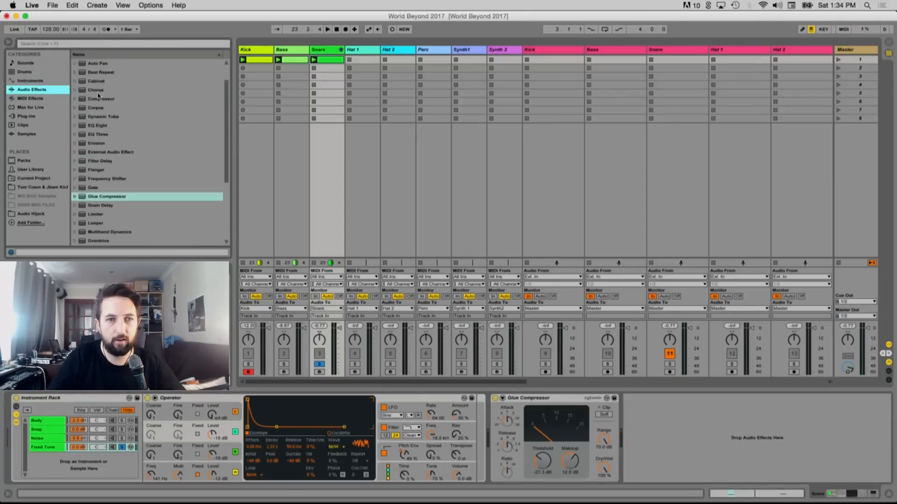
left_click_drag(98, 107, 496, 453)
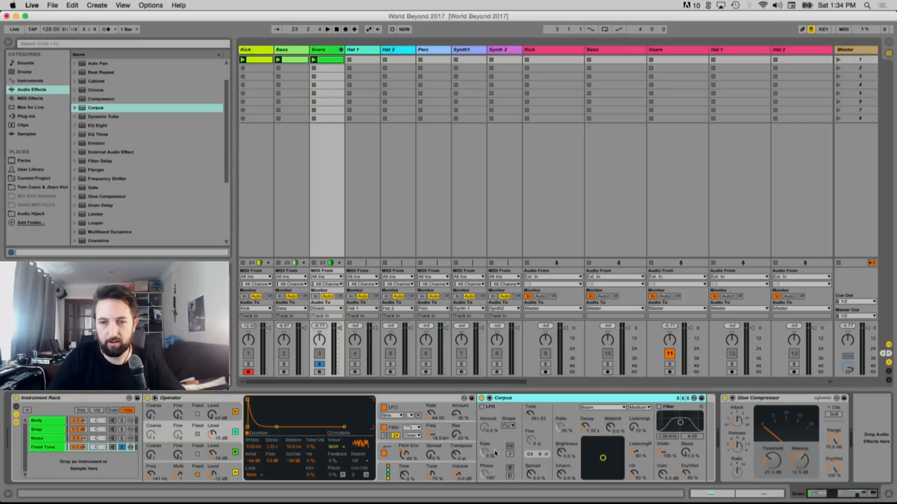
Adjust Corpus during playback to a tune of G#1, decay of about 429 ms and lower dry/wet mix, and unsolo the Fixed Tone chain
key("space")
left_click_drag(538, 413, 537, 444)
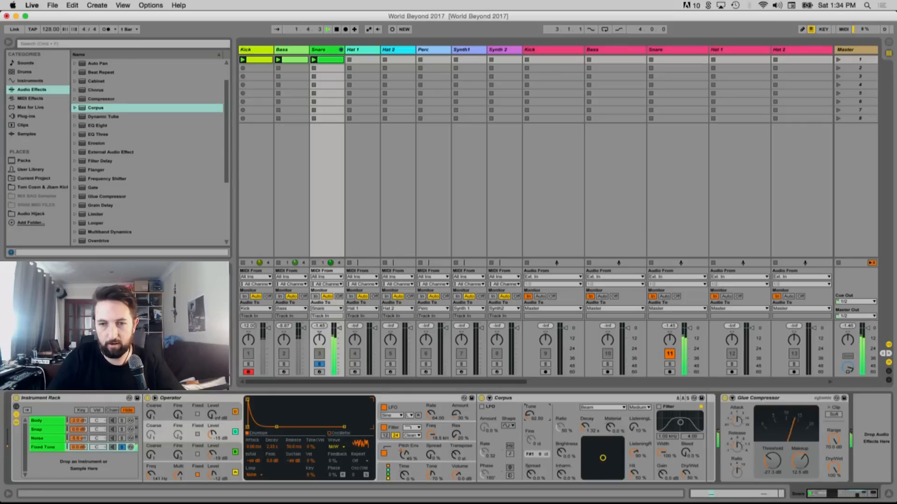
left_click_drag(598, 424, 598, 442)
left_click_drag(686, 474, 686, 495)
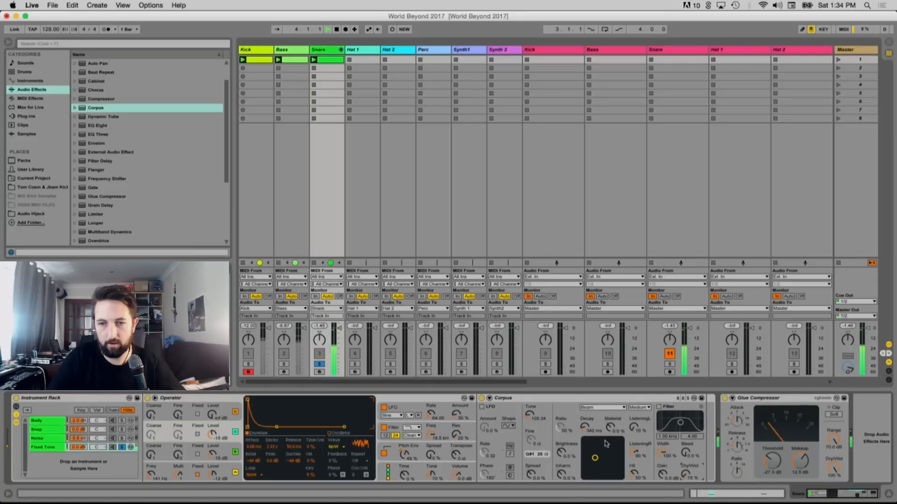
left_click_drag(585, 426, 584, 420)
left_click_drag(530, 415, 530, 421)
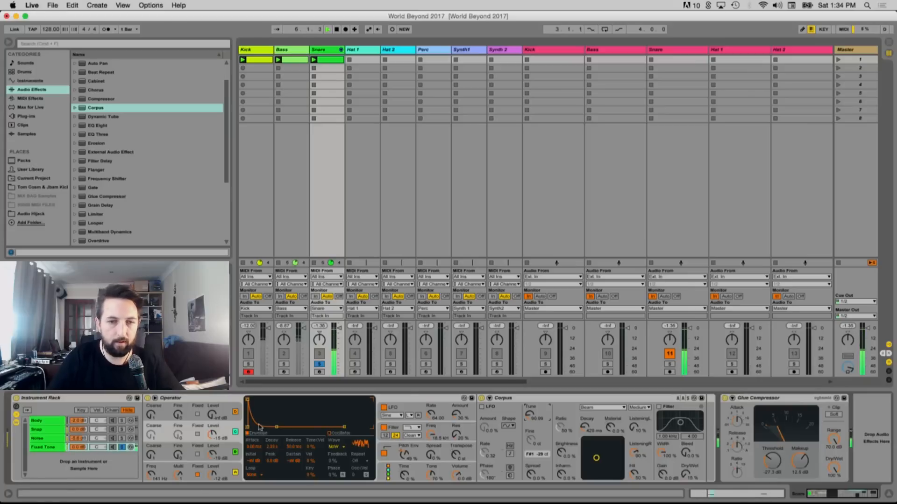
left_click_drag(536, 420, 535, 411)
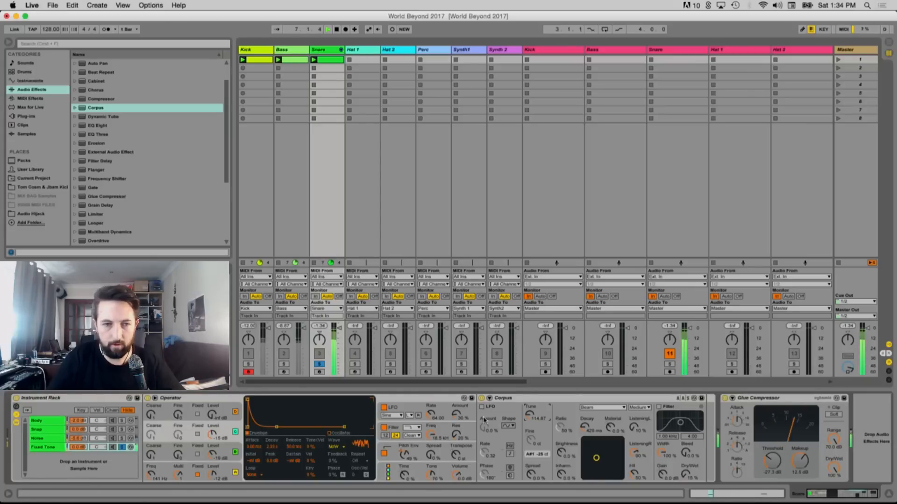
left_click(122, 447)
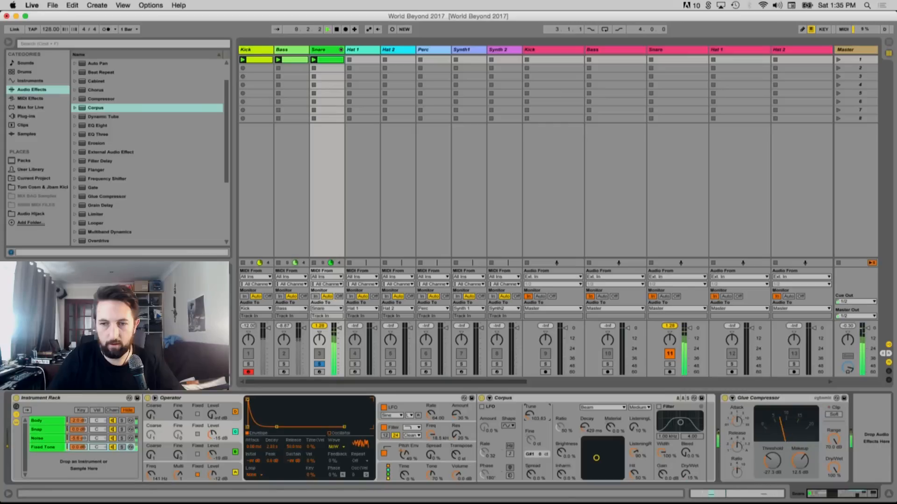
Add a Reverb after the Glue Compressor with its high cut off, quality set to High and a reduced size
scroll(114, 196, "down", 4)
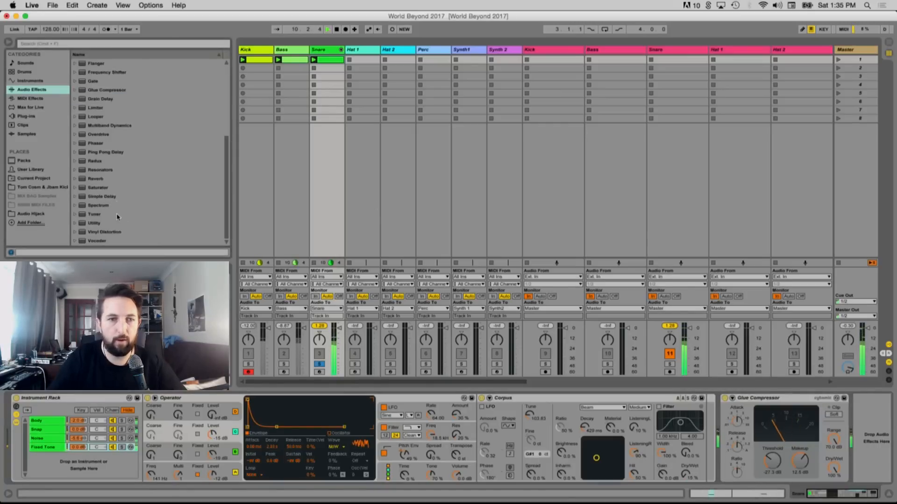
double_click(96, 179)
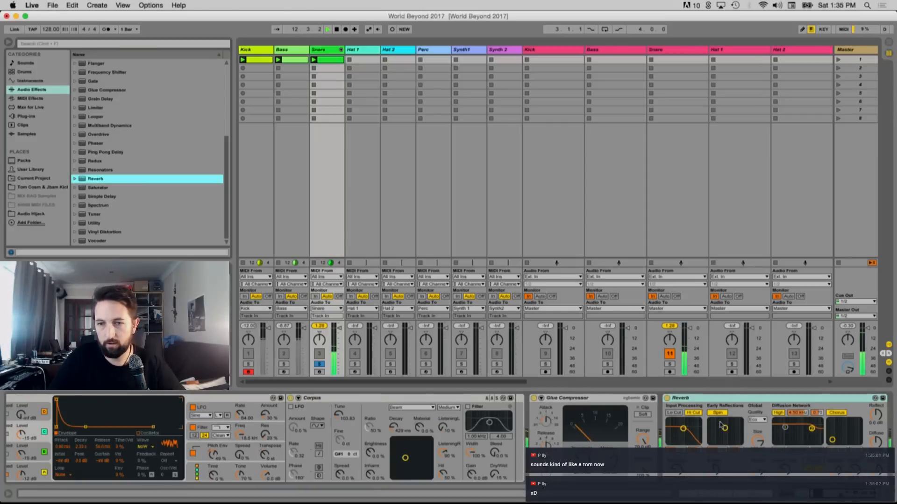
left_click(691, 413)
left_click(759, 420)
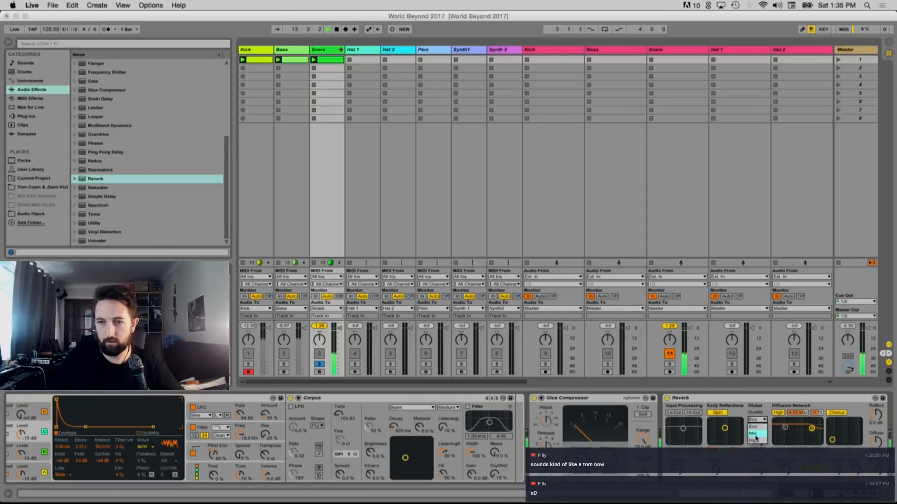
left_click(756, 439)
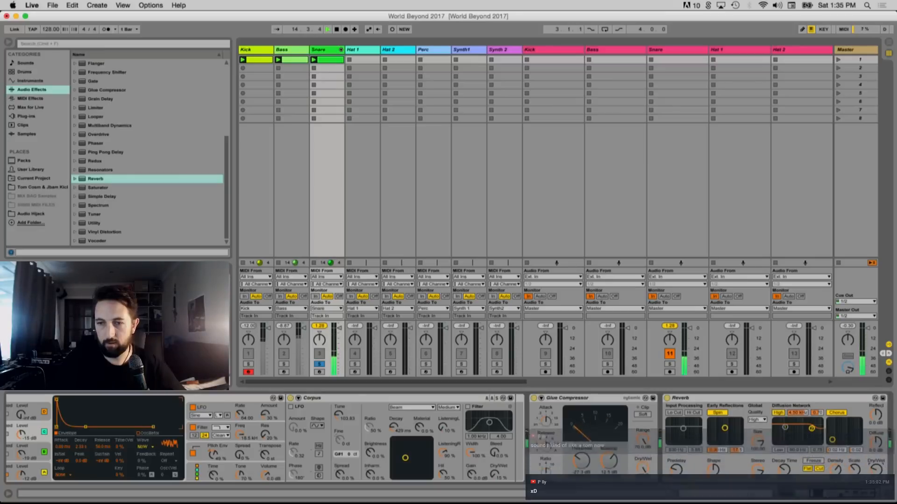
left_click_drag(759, 438, 765, 460)
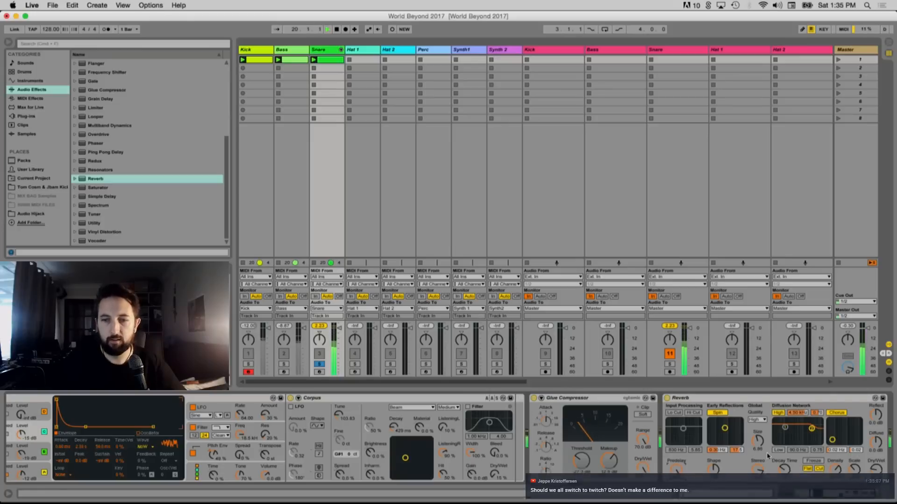
Solo the Kick alongside the Snare and set the Reverb's predelay to minimum and its dry/wet to about 27%
scroll(188, 484, "left", 5)
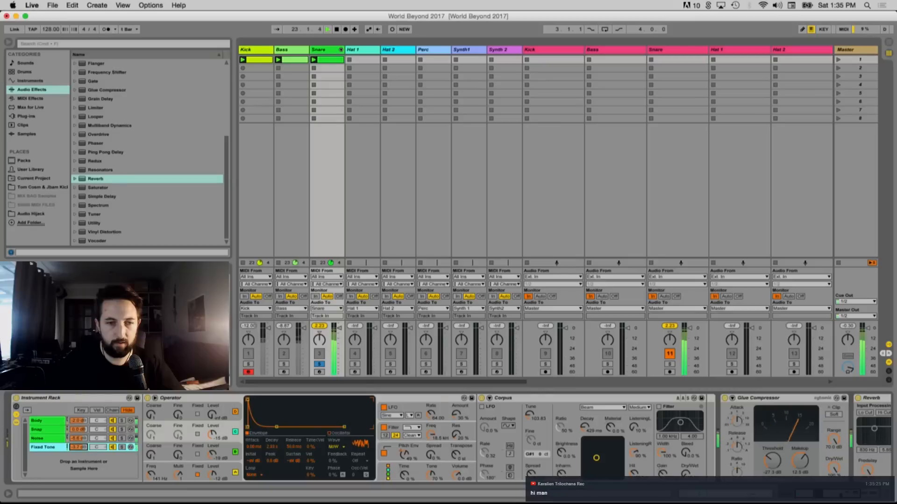
left_click(248, 364)
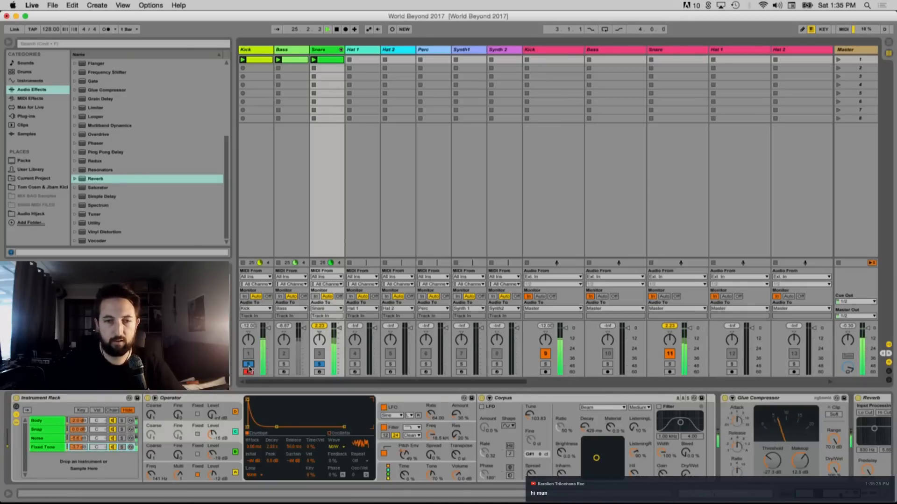
scroll(704, 453, "right", 5)
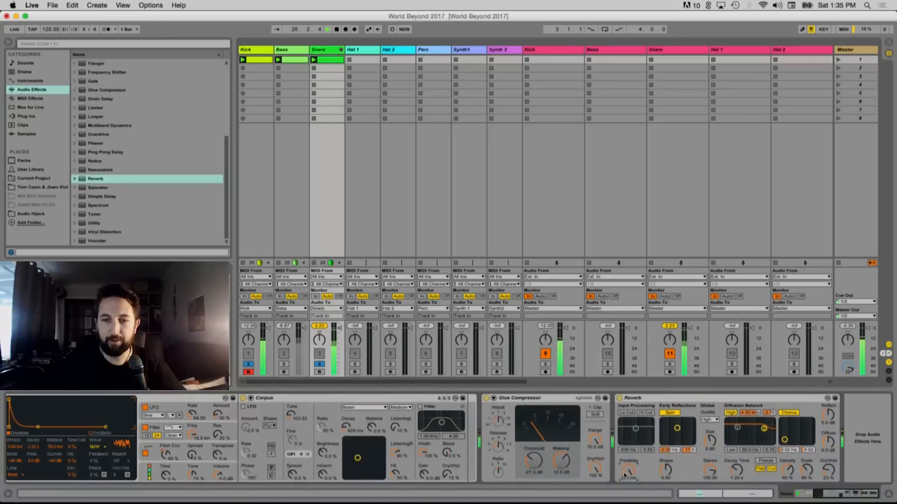
left_click_drag(636, 472, 636, 491)
left_click_drag(828, 471, 828, 465)
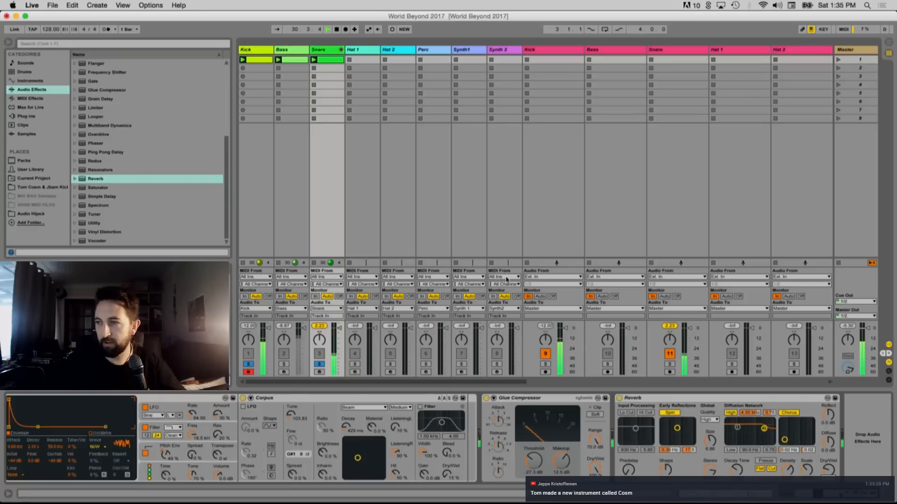
Restart playback and clear the track solos to hear all the tracks together
key("space")
key("space")
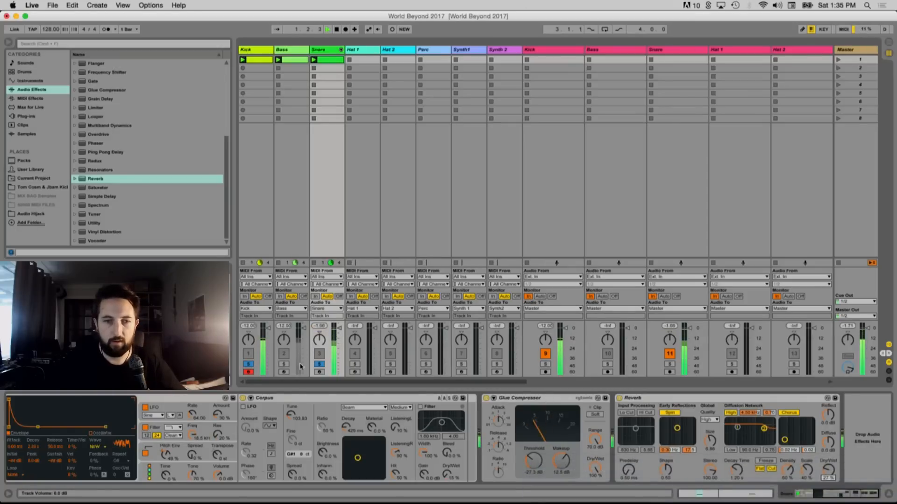
left_click(318, 365)
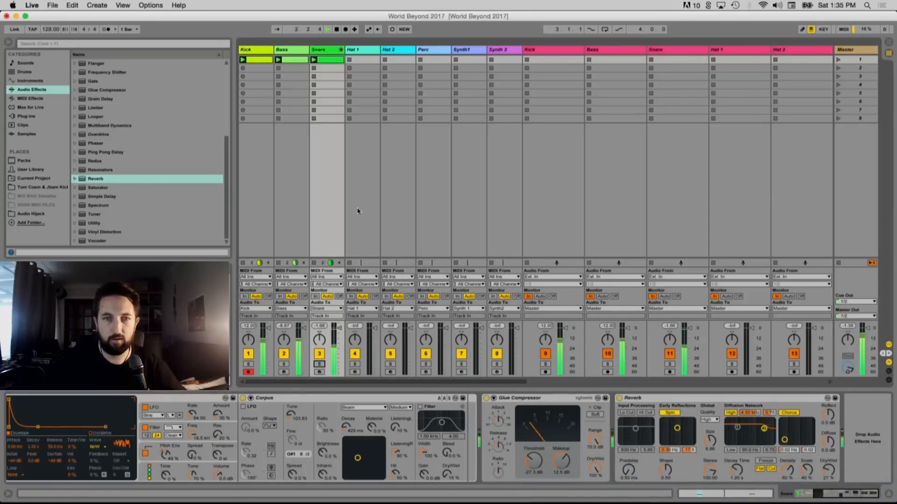
Create a one-bar clip in Hat 1's first slot with eighth-note C3 hits on the four offbeats, 1.1.3, 1.2.3, 1.3.3 and 1.4.3
double_click(354, 60)
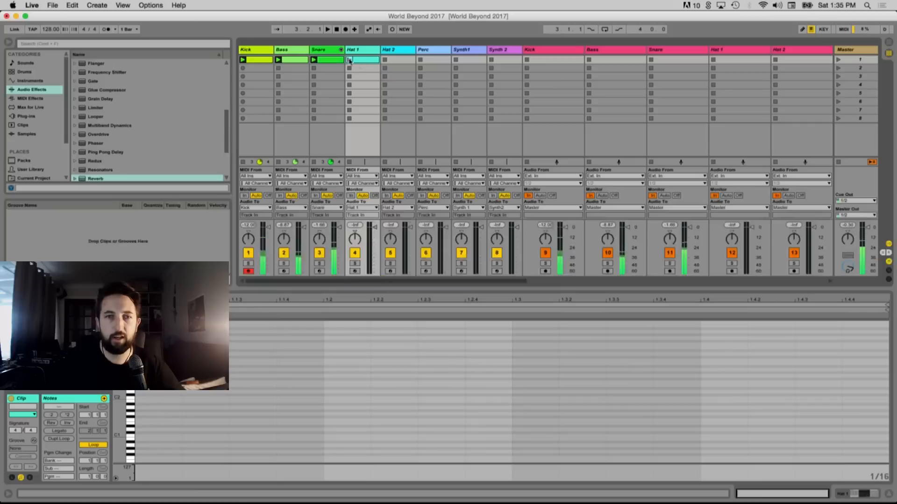
key("space")
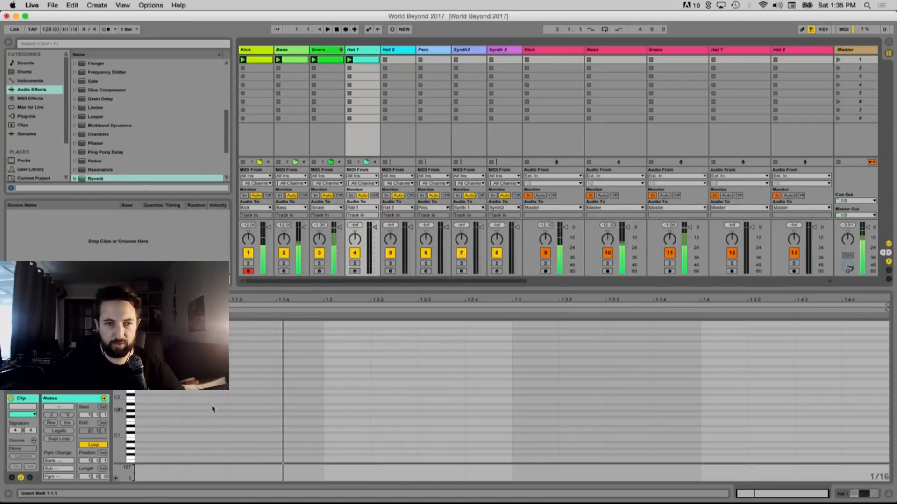
double_click(240, 363)
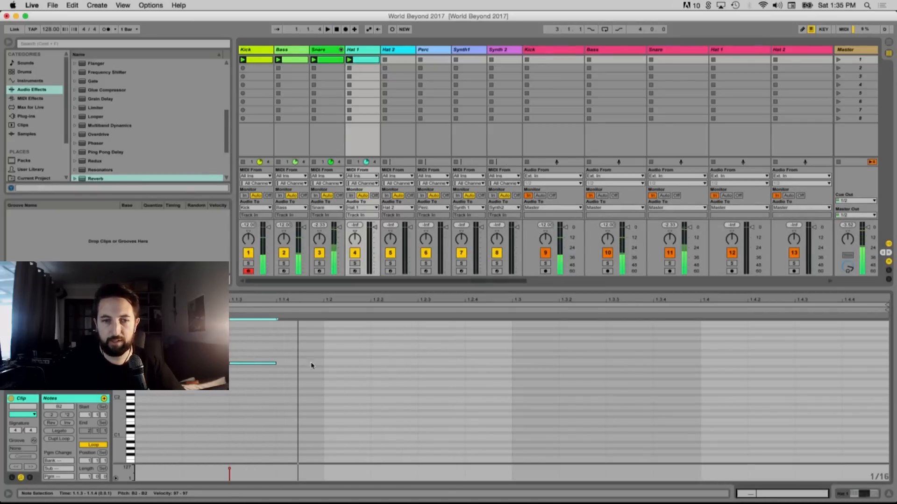
key("super+2")
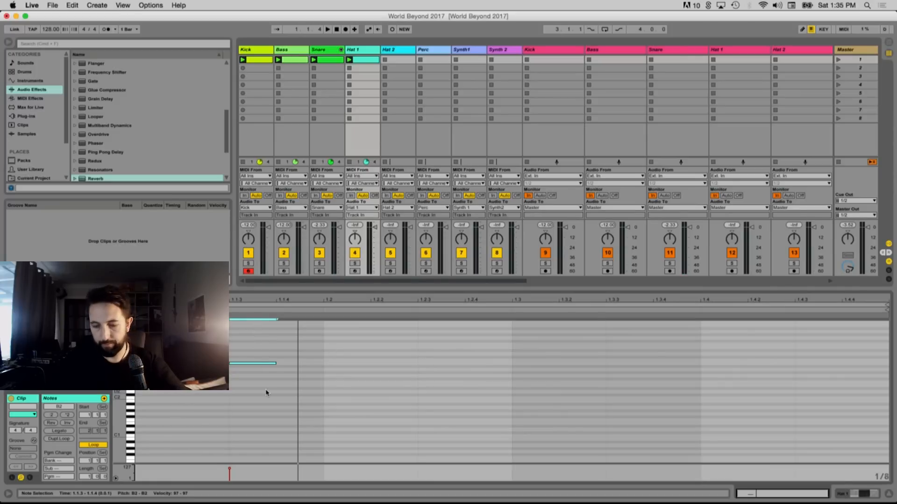
key("Up")
double_click(446, 359)
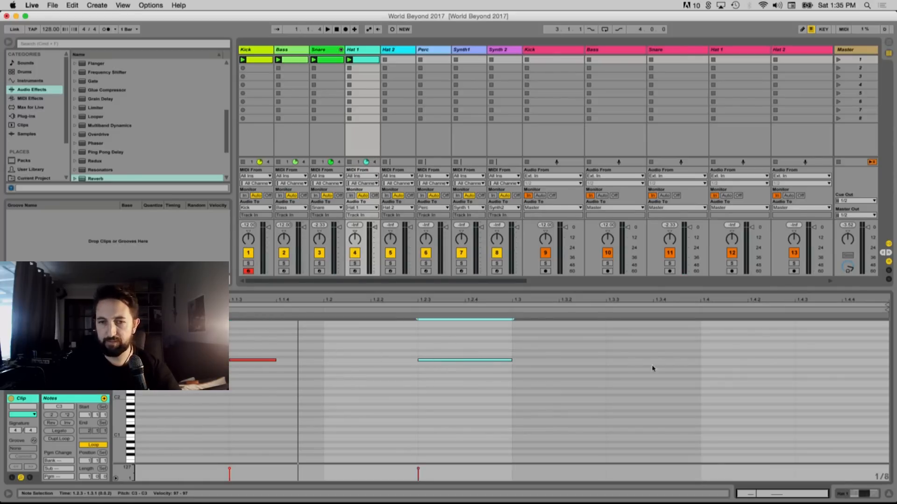
double_click(641, 363)
key("Up")
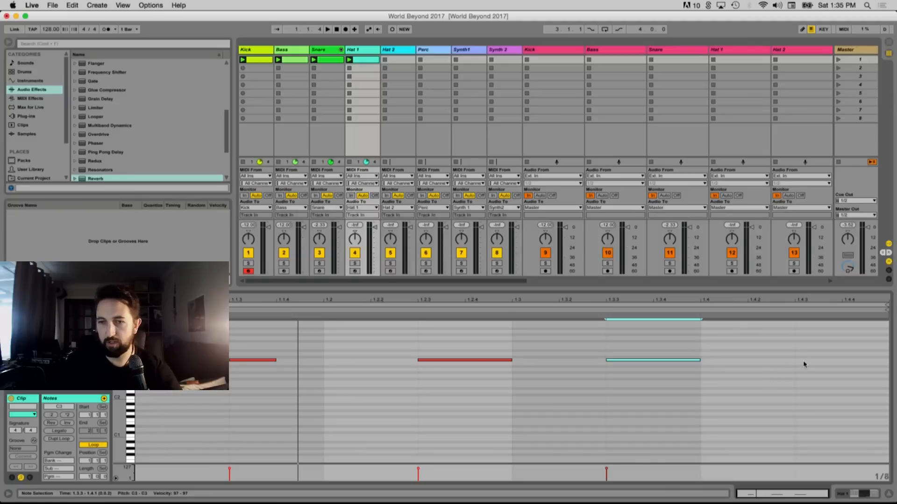
double_click(803, 364)
key("Up")
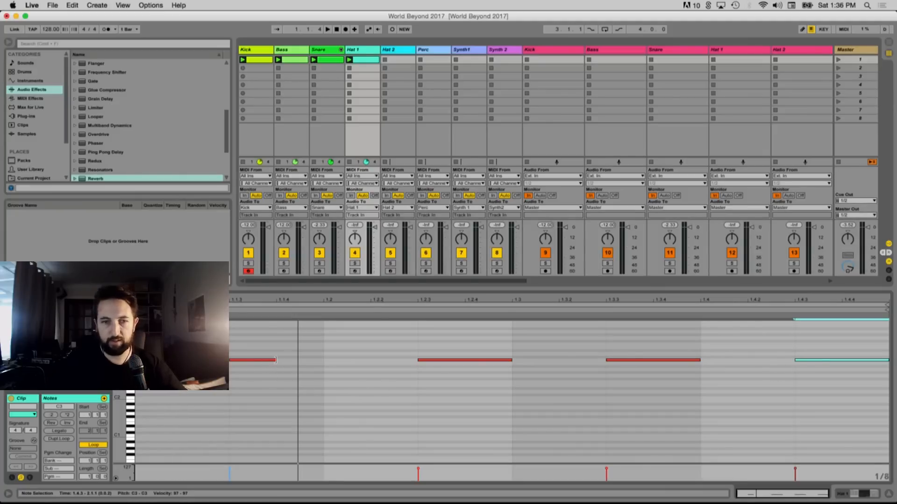
left_click_drag(276, 360, 324, 360)
Set oscillator A's waveform in the Hat 1 Operator to Noise White and slightly lower the device's volume
key("space")
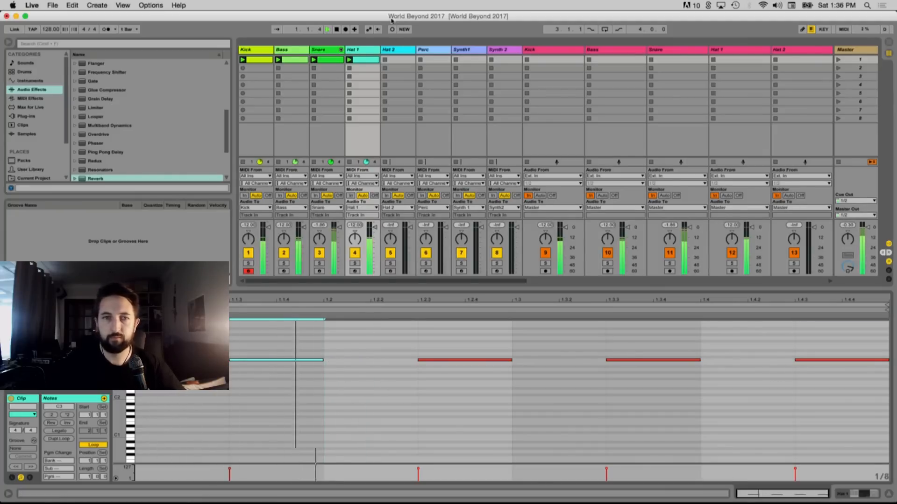
double_click(358, 51)
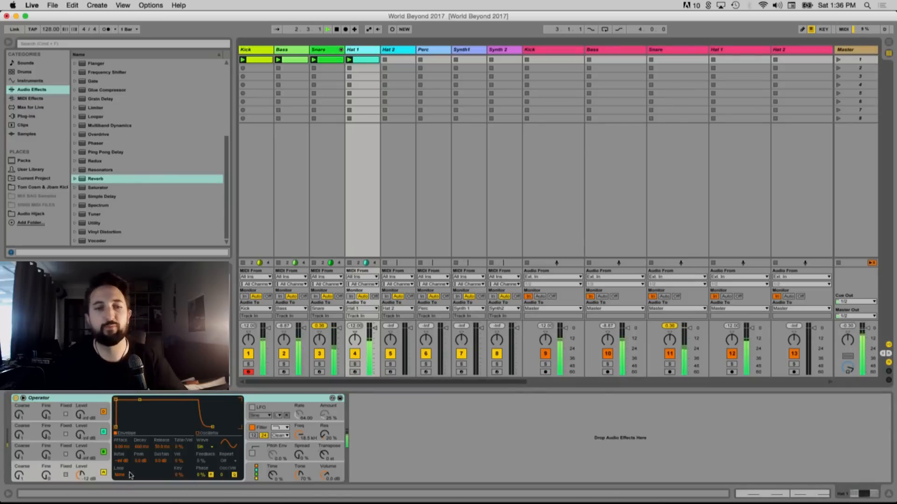
left_click(202, 447)
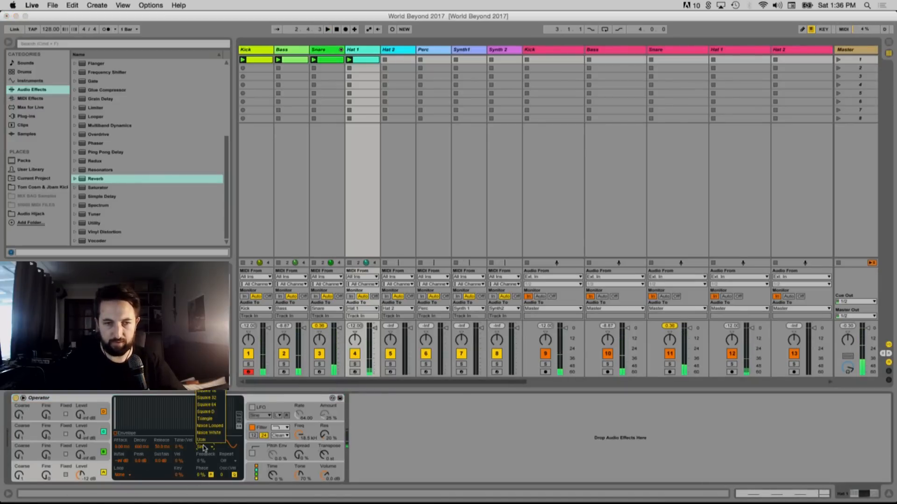
left_click(206, 395)
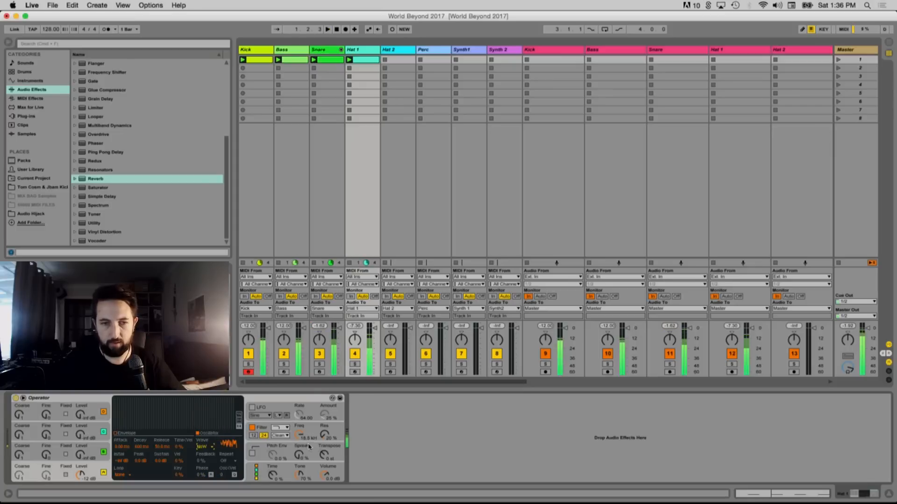
left_click(325, 475)
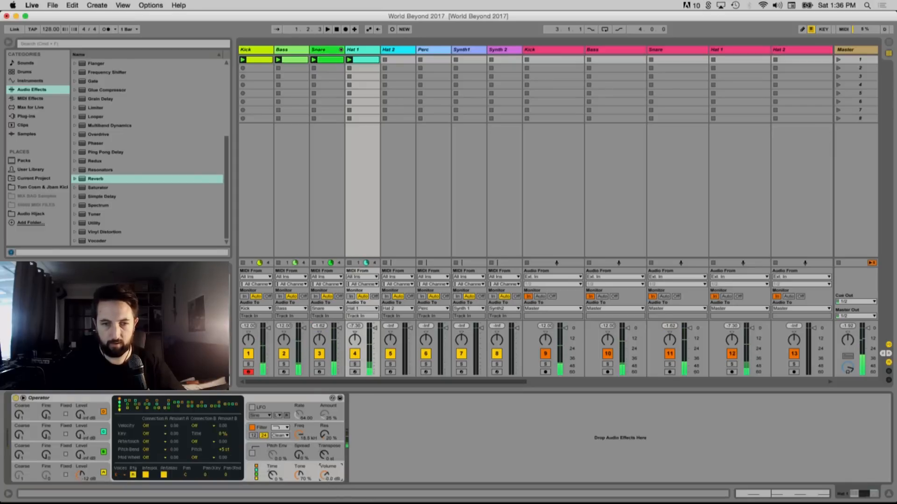
Shorten all four notes in the Hat 1 clip to 1/32-note length
left_click(373, 59)
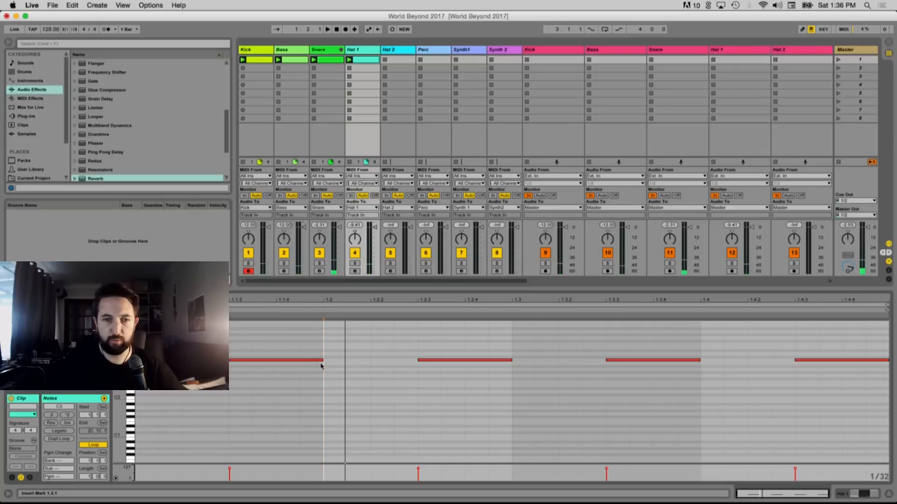
key("super+a")
left_click_drag(321, 362, 239, 362)
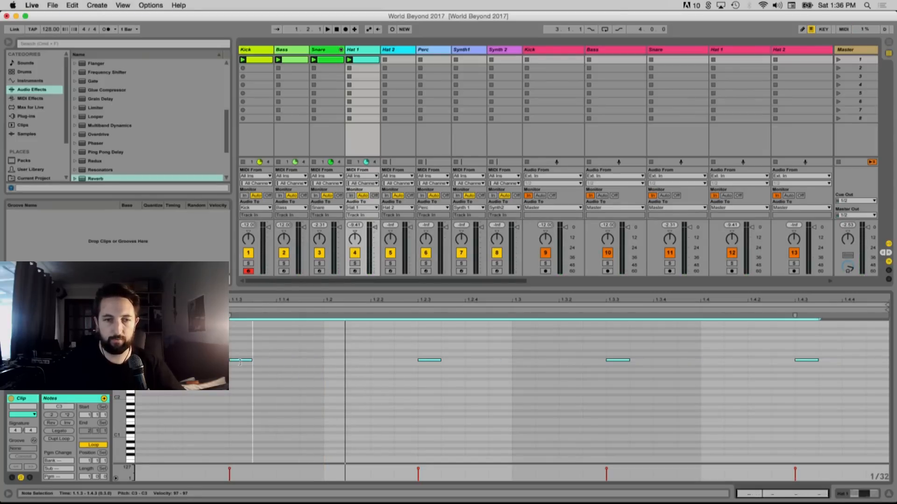
Give oscillator A in Hat 1's Operator a short envelope decay of about 118 ms with sustain at -inf dB during playback
key("space")
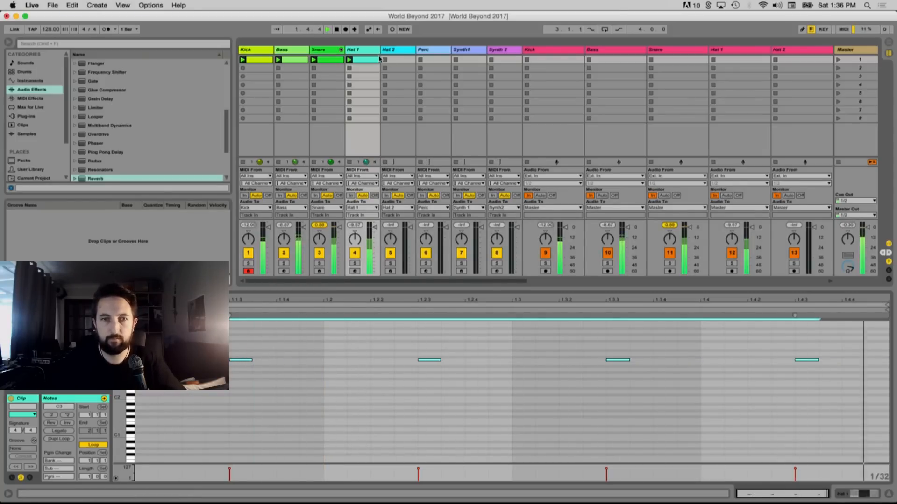
left_click(352, 50)
left_click(95, 469)
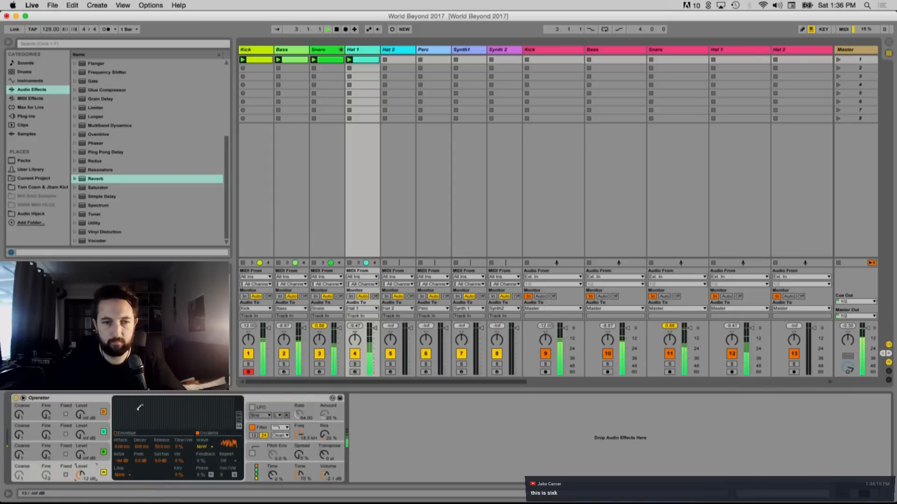
left_click(116, 434)
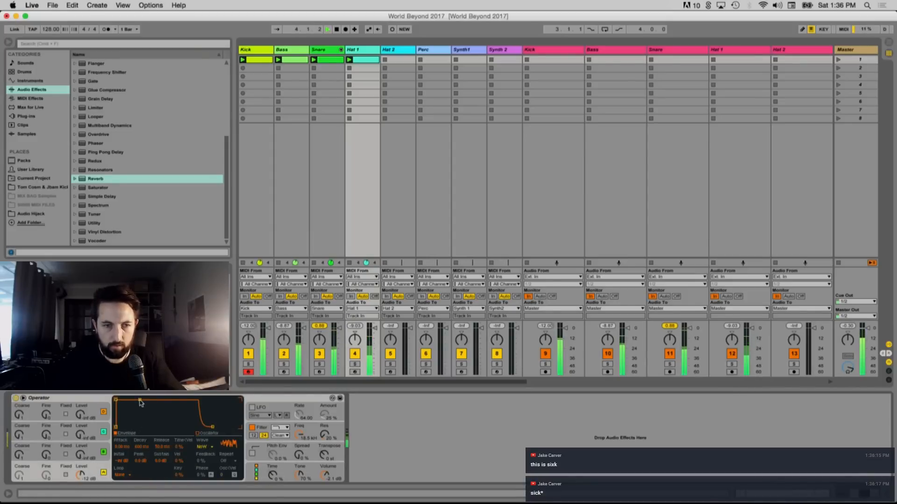
left_click_drag(141, 403, 140, 427)
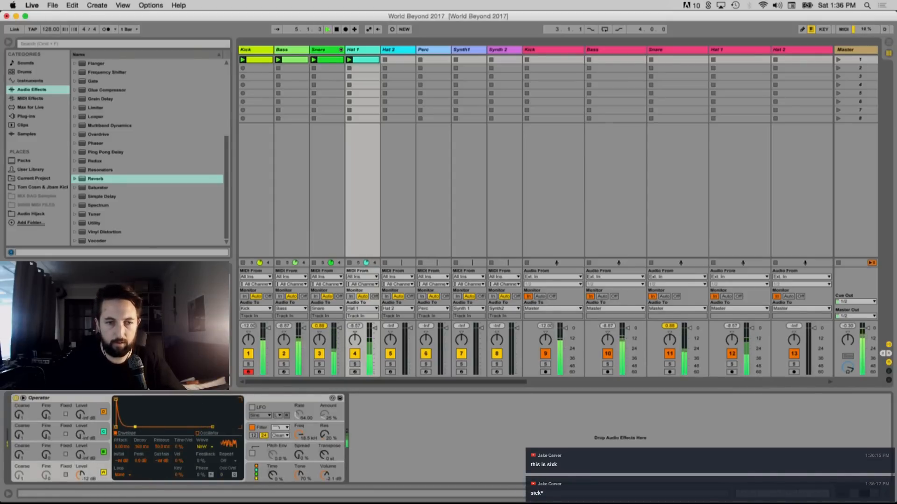
Add Corpus after Hat 1's Operator and tune it to about 273 Hz, with about 174 ms decay and 37% Dry/Wet
scroll(140, 134, "up", 5)
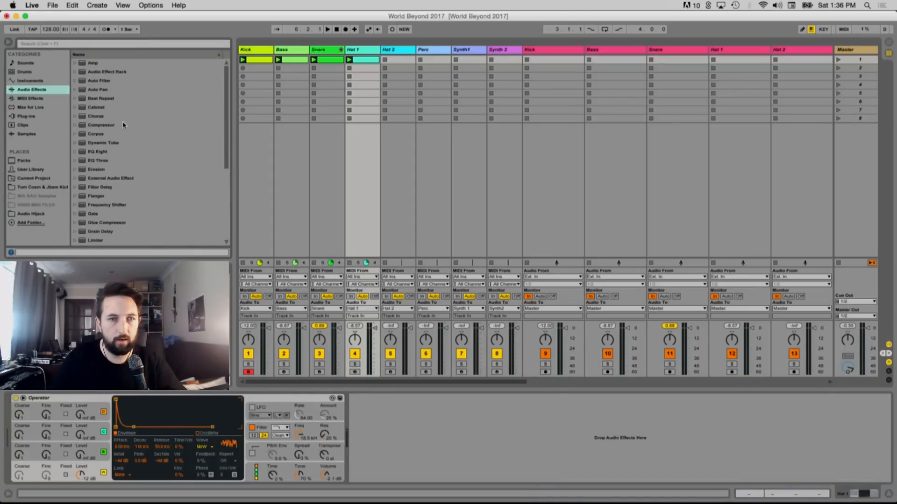
double_click(115, 135)
key("space")
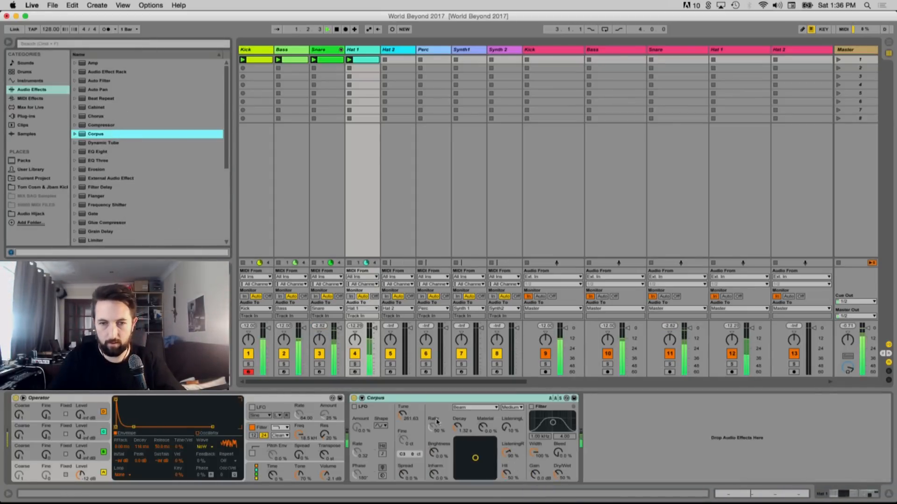
left_click_drag(404, 417, 451, 443)
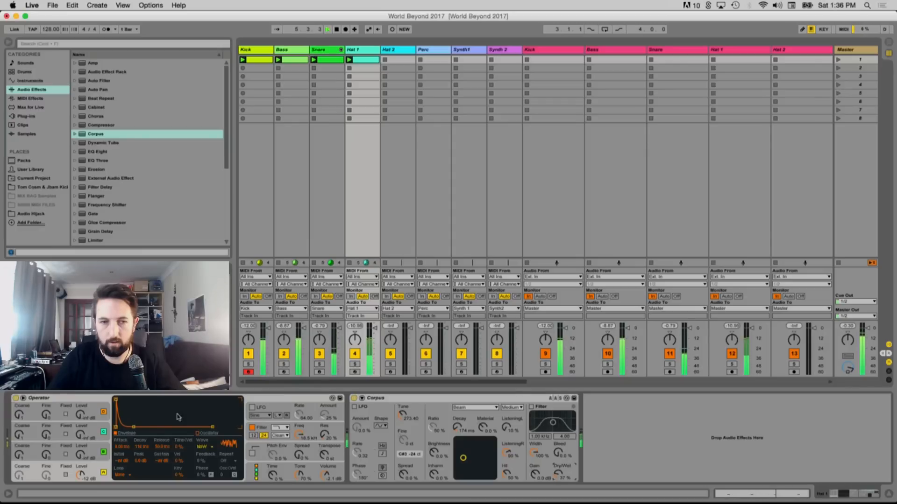
Group Hat 1's Operator and Corpus into an Instrument Rack and show its chain list
left_click(187, 397)
left_click(421, 398, "shift")
right_click(452, 399)
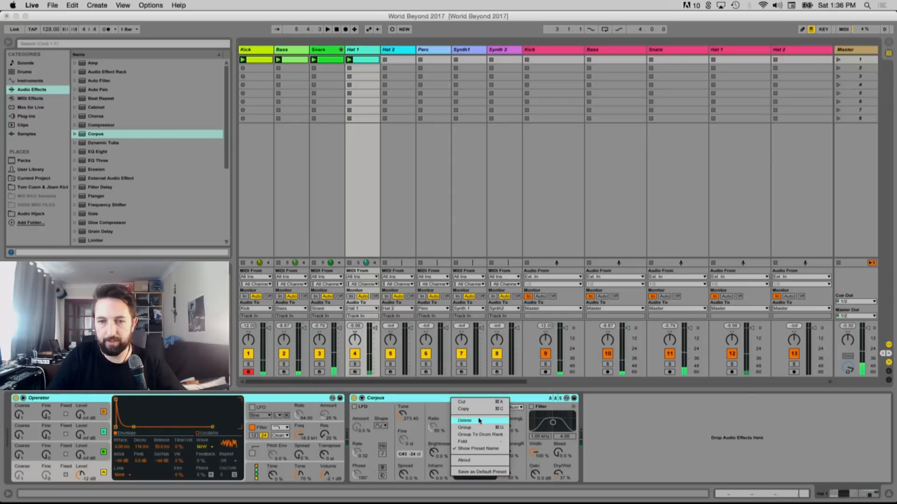
left_click(476, 428)
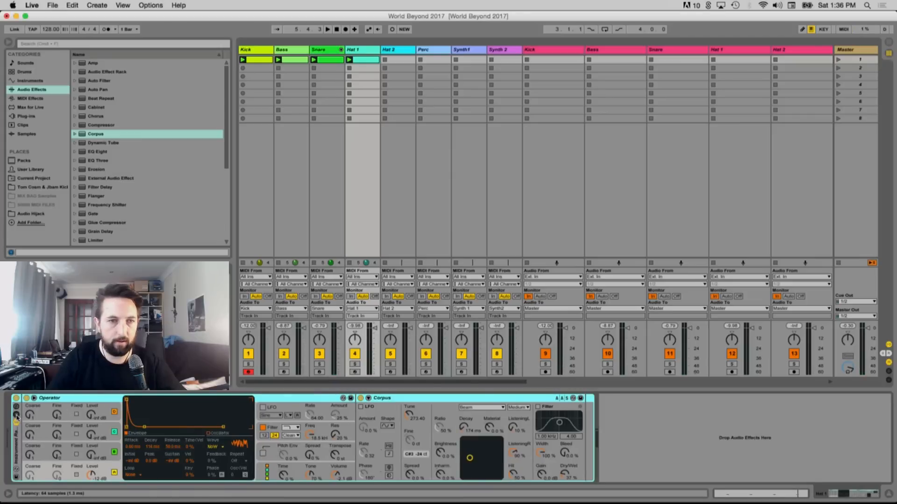
left_click(16, 414)
Add a new Operator as a second chain in Hat 1's Instrument Rack and rename the first chain Snap
left_click(30, 80)
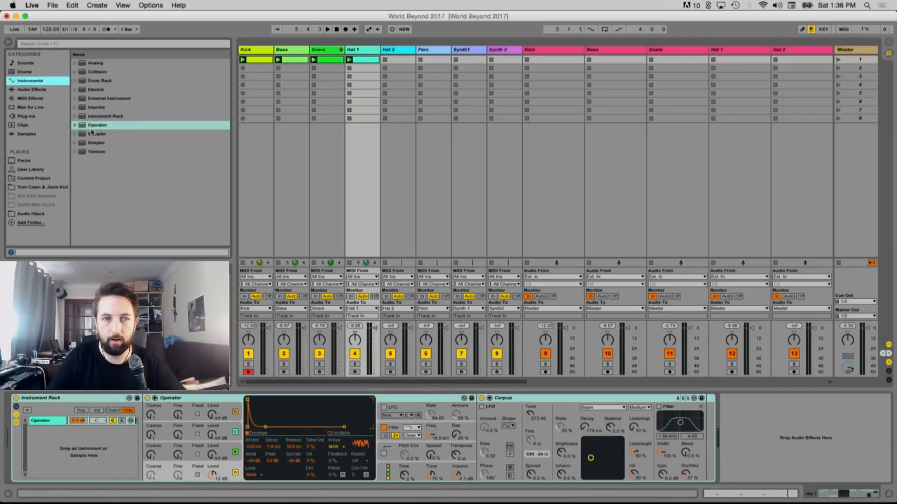
left_click_drag(92, 126, 47, 427)
left_click(43, 422)
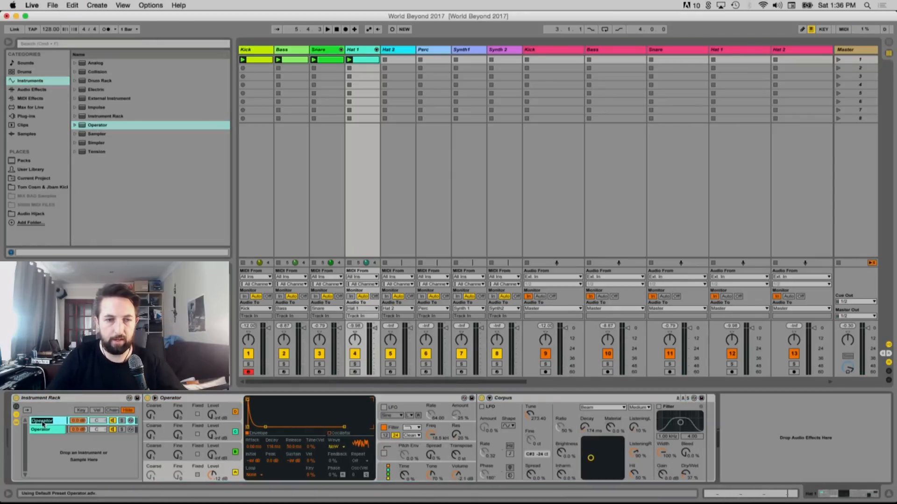
type("Snap")
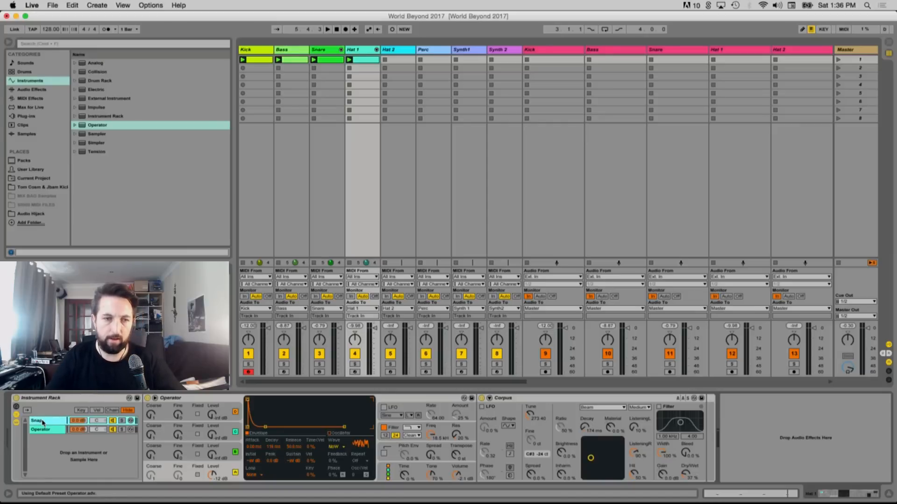
Set oscillator A to Noise White with an attack of about 200 ms in the second chain's Operator, and lower that chain's volume
left_click(45, 430)
left_click(338, 449)
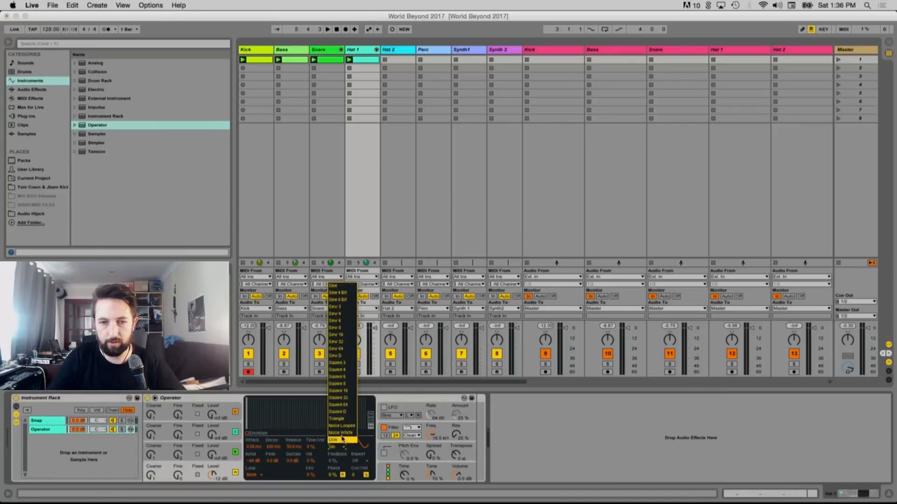
left_click(340, 441)
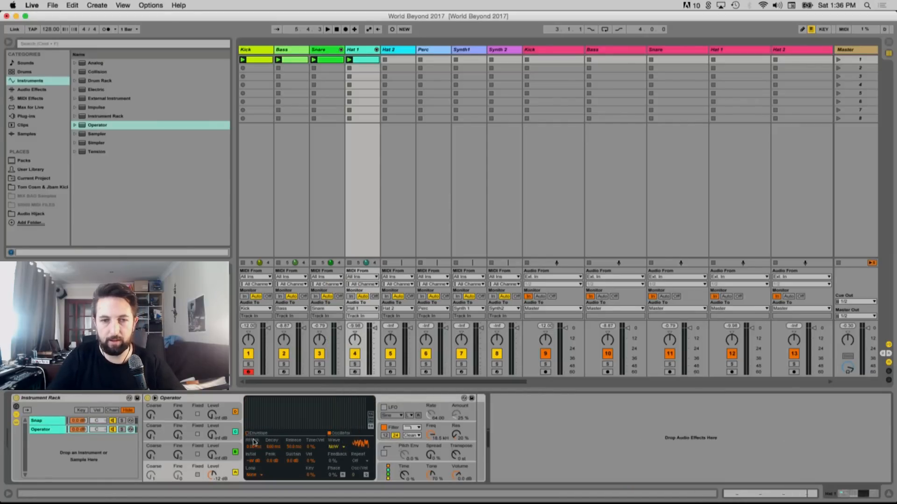
left_click(253, 441)
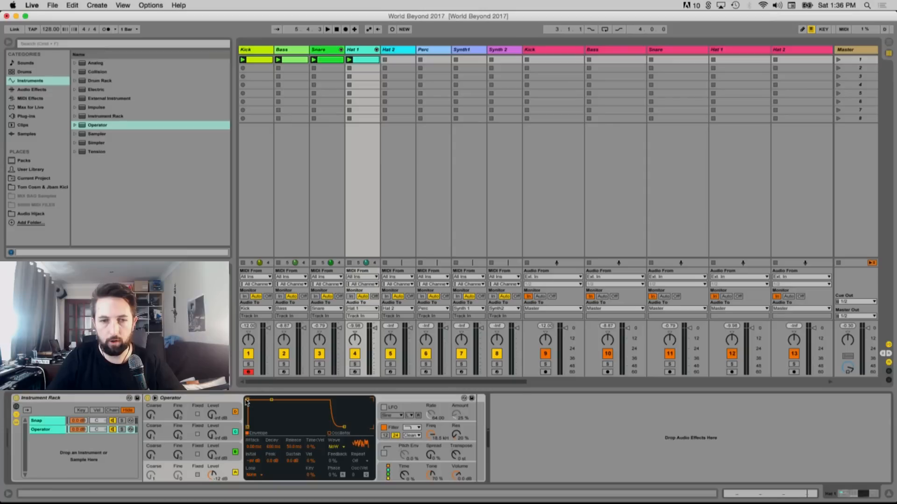
key("space")
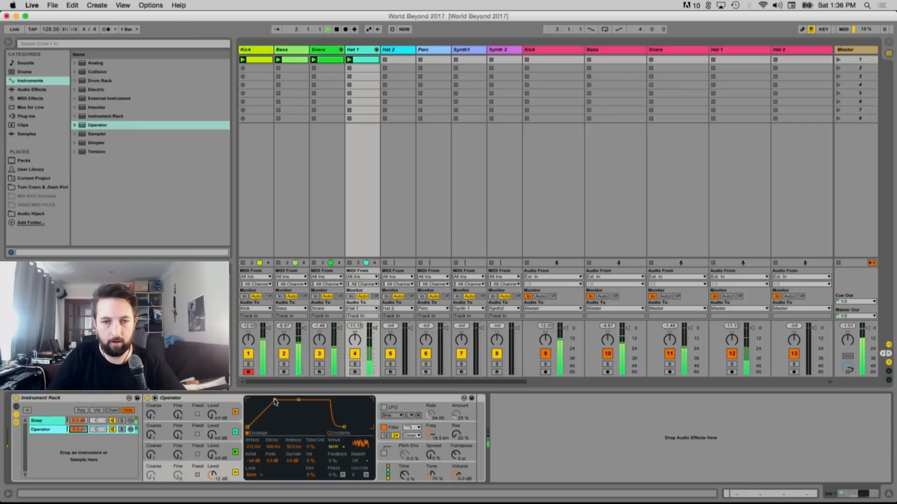
left_click_drag(275, 400, 273, 400)
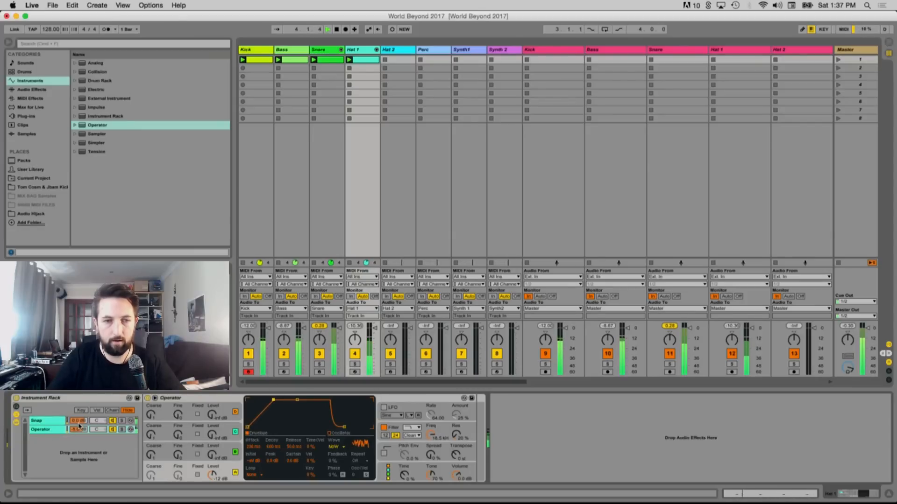
left_click(79, 431)
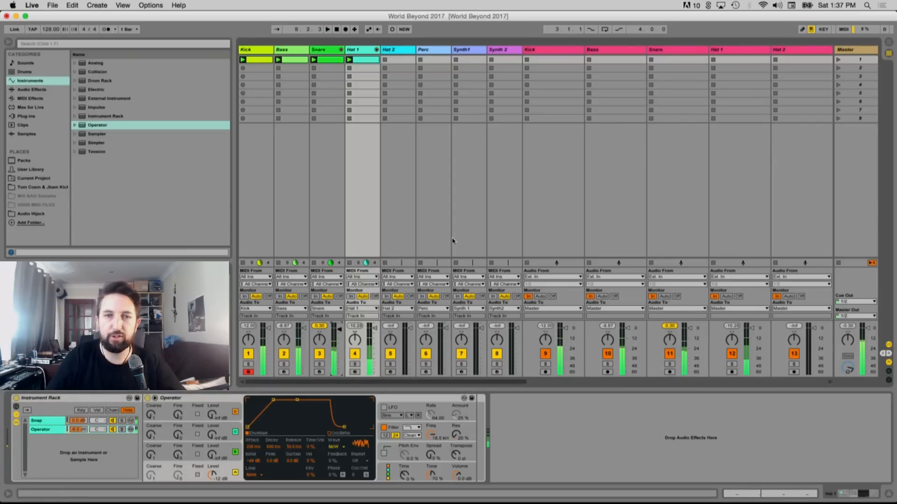
left_click(322, 58)
left_click(357, 61)
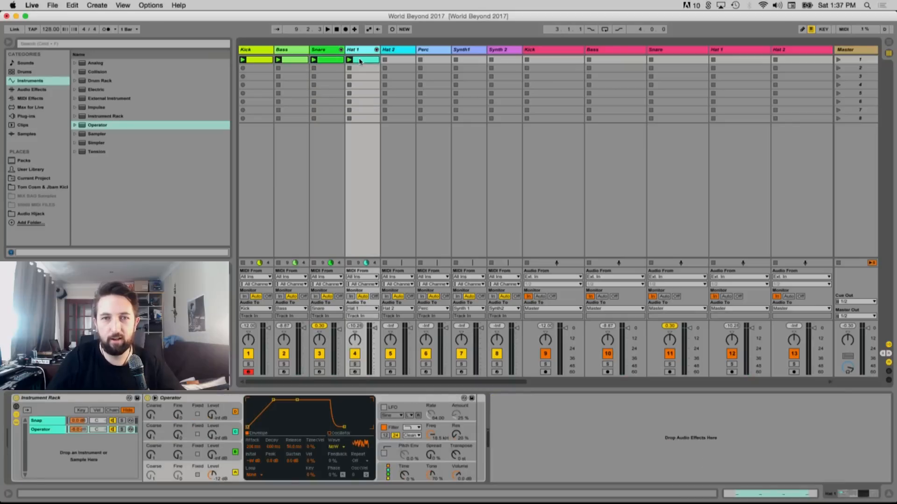
left_click(336, 65)
left_click(365, 65)
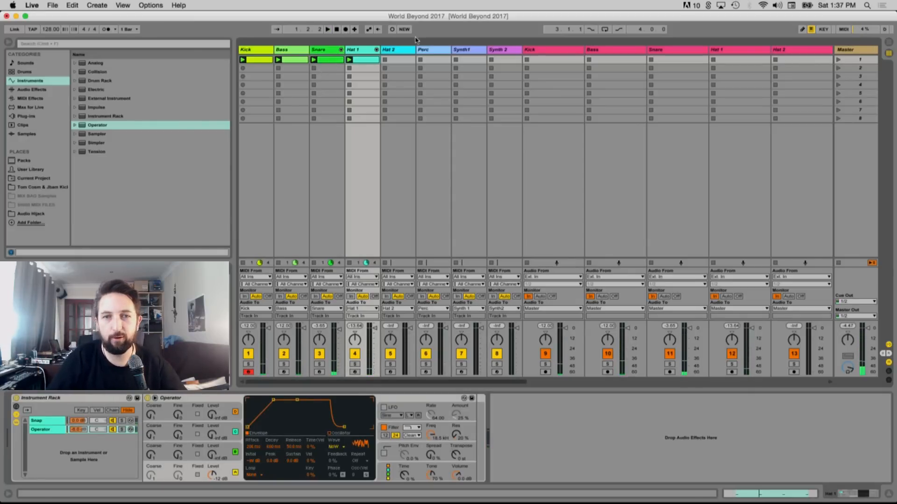
Create a one-bar clip in Hat 2's first slot and fill its first beat with four consecutive 1/16 C3 notes
double_click(388, 60)
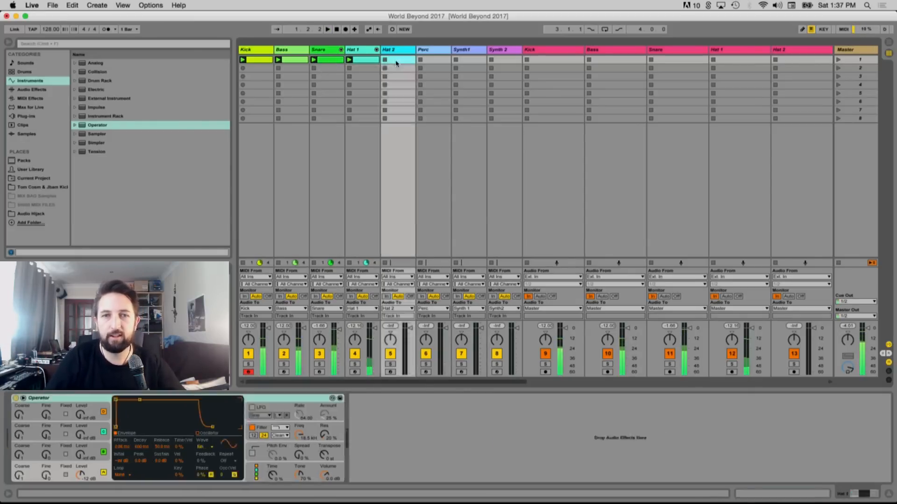
left_click(384, 60)
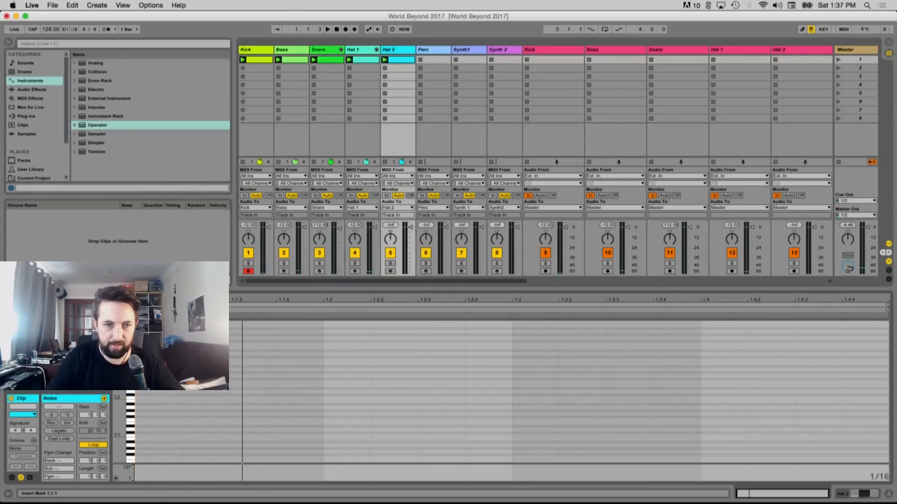
double_click(136, 363)
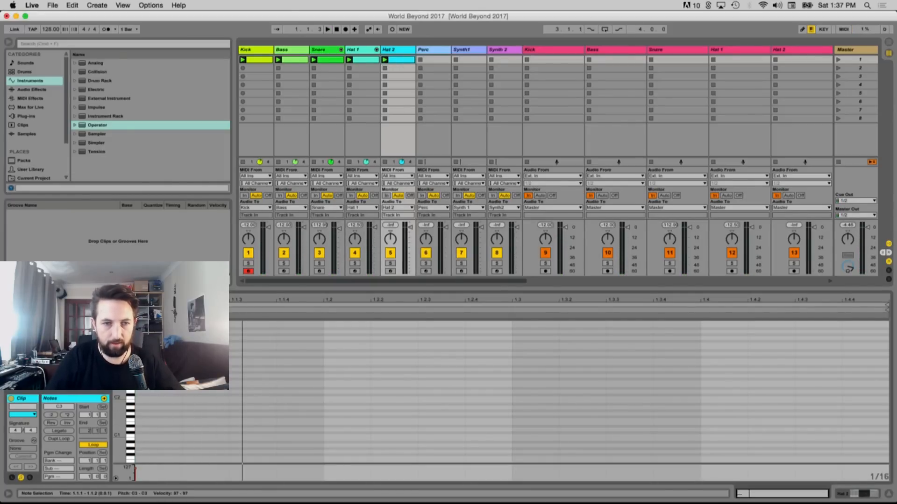
key("super+d")
key("super+d")
key("super+d")
Lower the velocities of the second, third and fourth notes, with 23 for the second and 49 for the third
left_click_drag(184, 470, 229, 469)
left_click(276, 470)
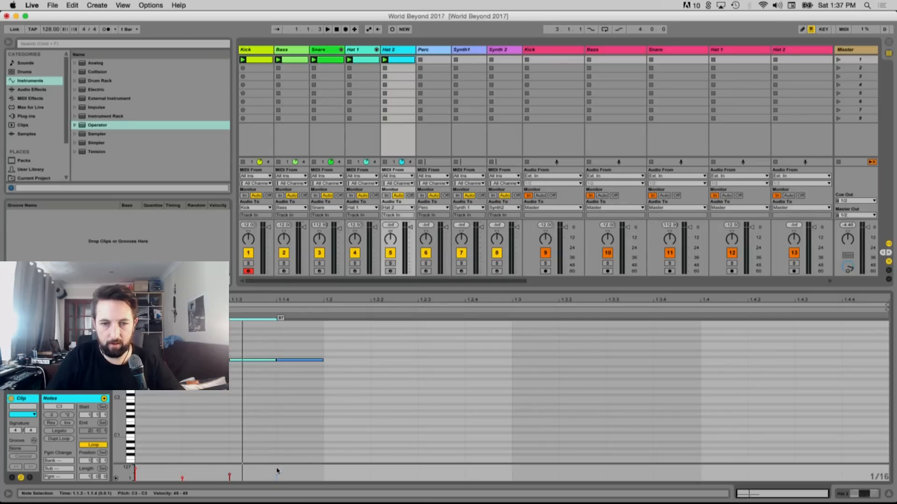
left_click(278, 476)
left_click(277, 471)
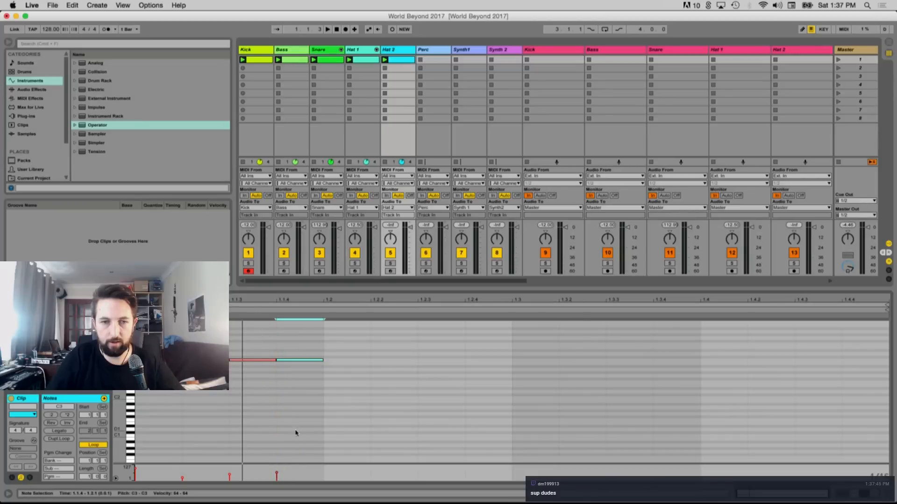
Shorten all four Hat 2 notes to less than half a sixteenth and duplicate the pattern across the remaining three beats
key("super+a")
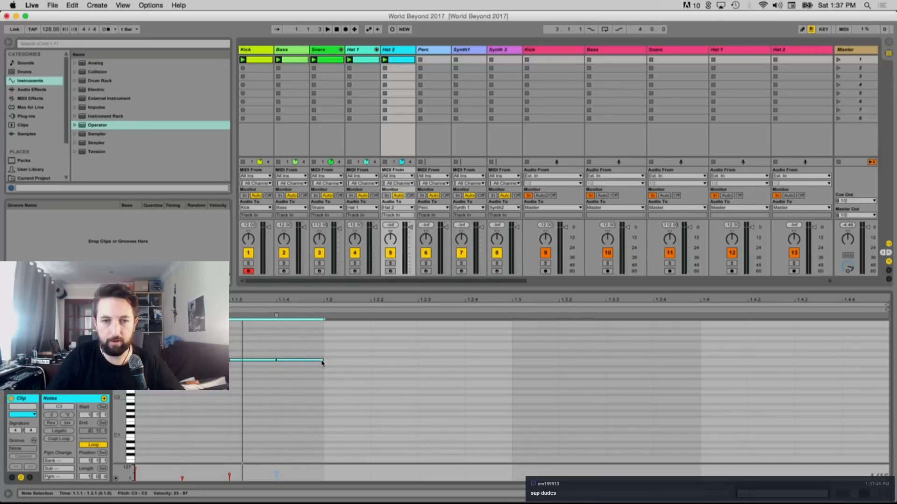
left_click_drag(323, 360, 230, 395)
key("super+d")
key("super+d")
key("super+d")
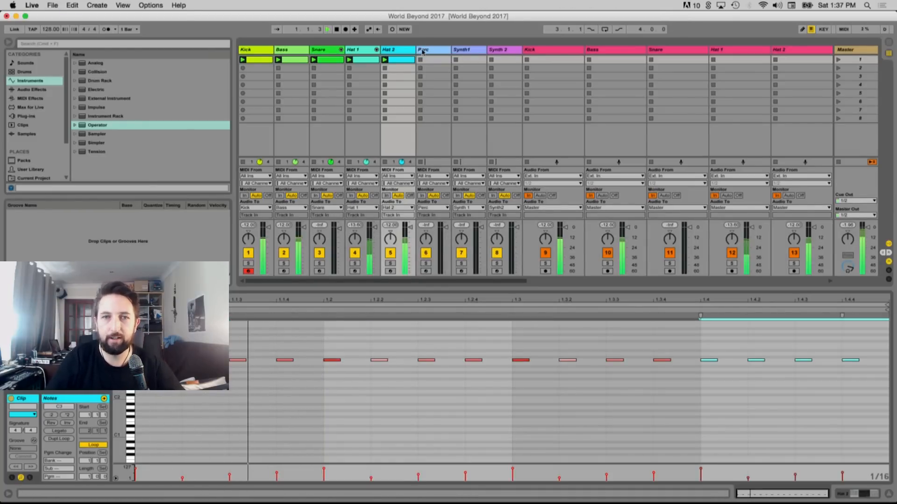
Set oscillator A's waveform in Hat 2's Operator to Noise White and lower the device's volume to -11 dB
key("space")
key("shift+Tab")
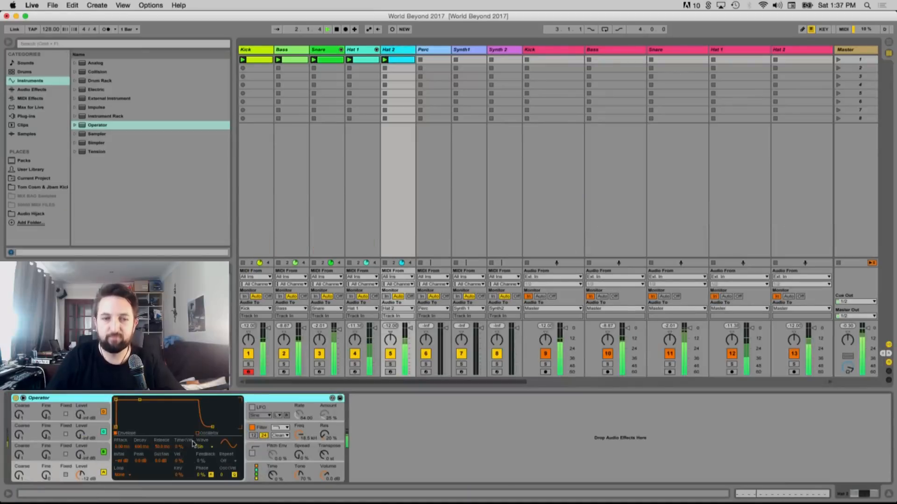
left_click(201, 447)
left_click(208, 420)
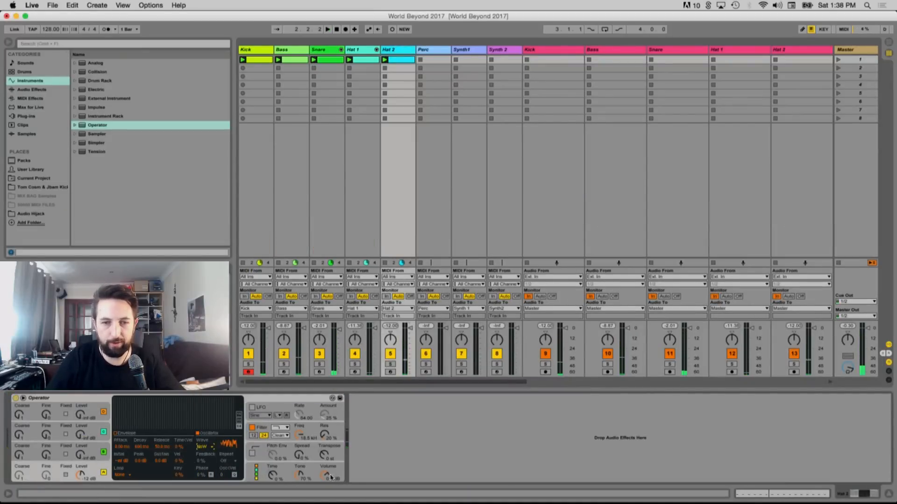
left_click_drag(325, 475, 325, 490)
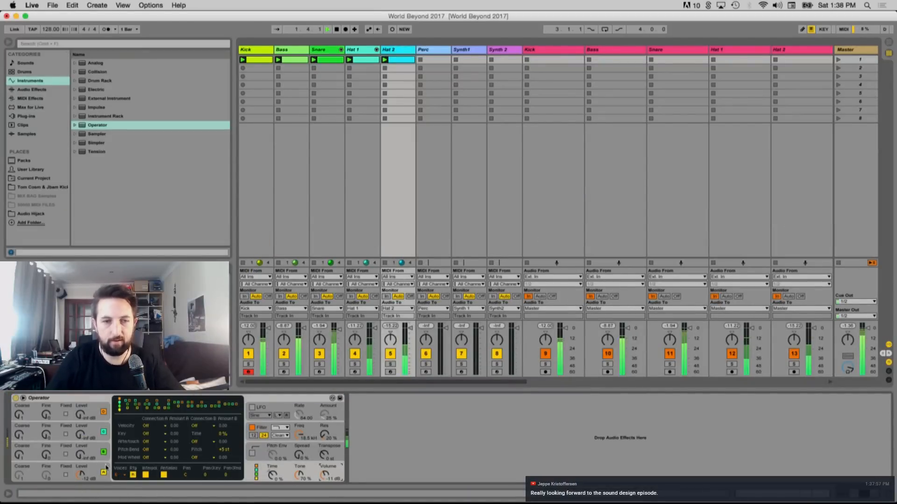
Give Hat 2's oscillator A a short decay with sustain at -inf dB, and set Operator's filter to high-pass at about 4 kHz
left_click(38, 470)
left_click_drag(141, 401, 139, 427)
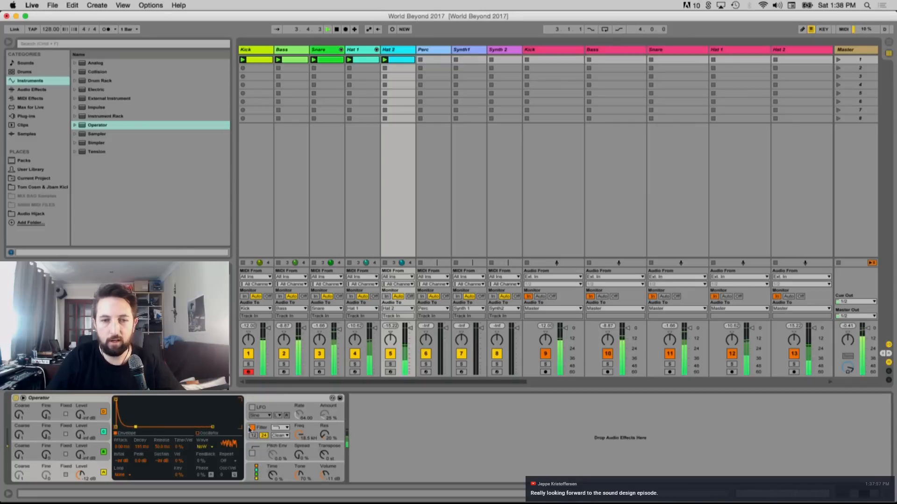
left_click(280, 428)
left_click(280, 442)
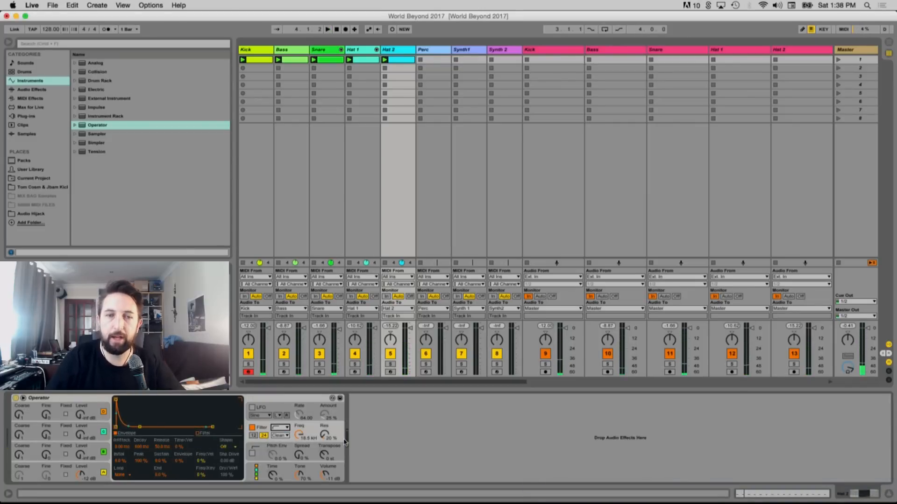
left_click_drag(298, 435, 299, 438)
key("space")
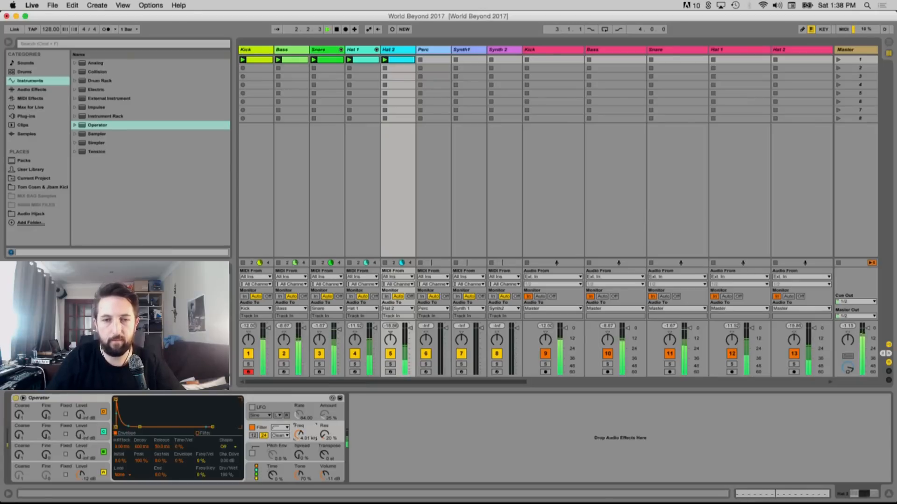
key("space")
Add a Compressor after Operator on the Bass track, expand its sidechain section and restart playback
left_click(292, 187)
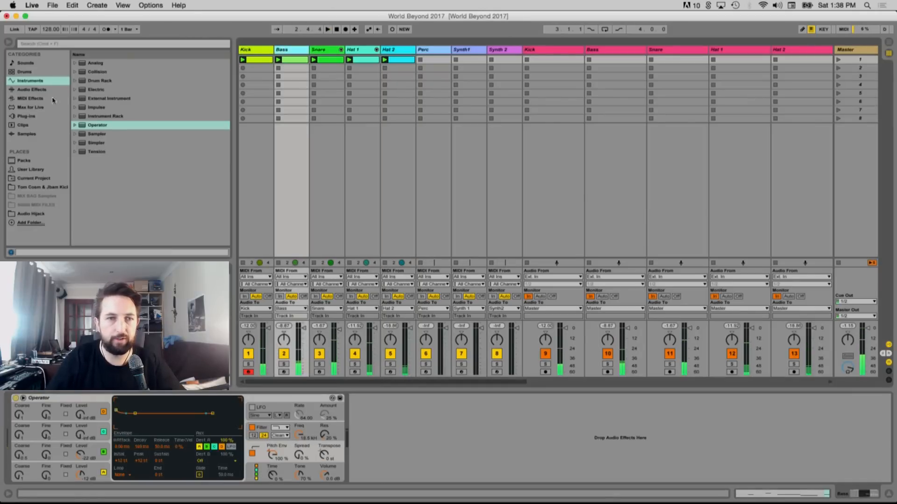
left_click(49, 89)
double_click(101, 124)
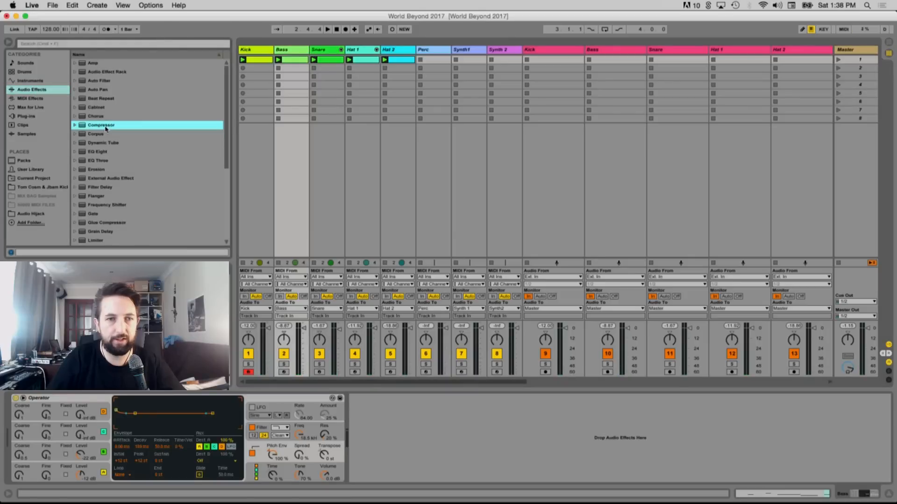
left_click(361, 398)
key("space")
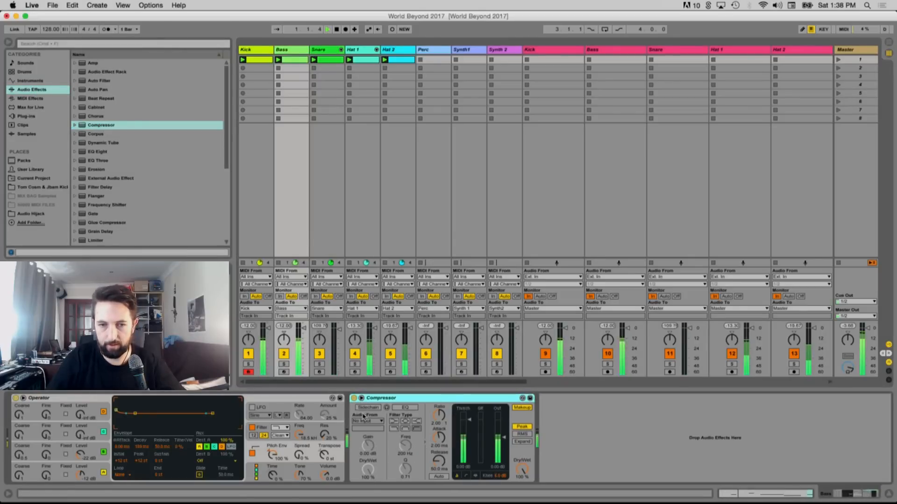
Sidechain the Bass Compressor from Kick, raise its ratio and lower the threshold to about -17.6 dB in the transfer curve view
left_click(368, 414)
left_click(364, 237)
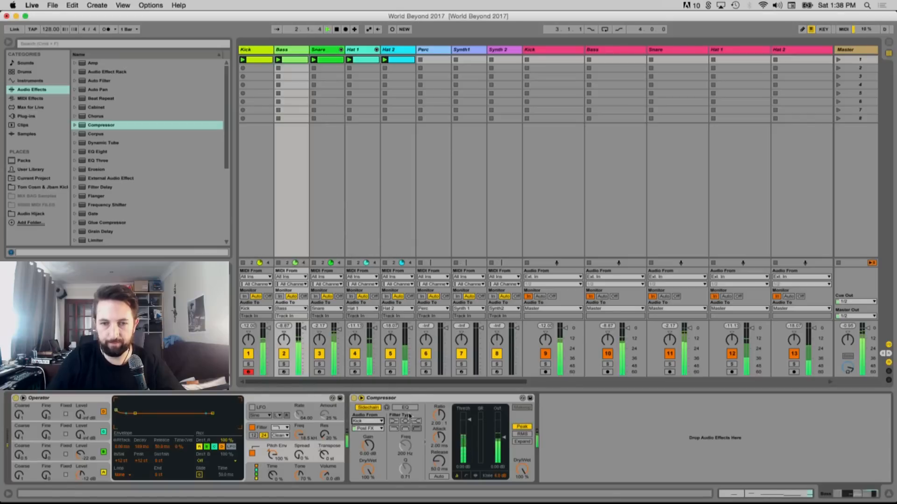
left_click(466, 476)
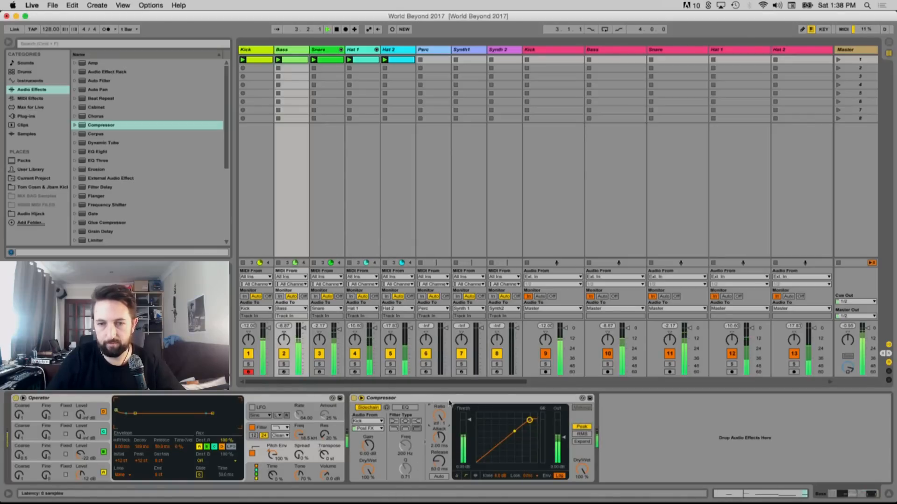
left_click_drag(470, 436, 470, 457)
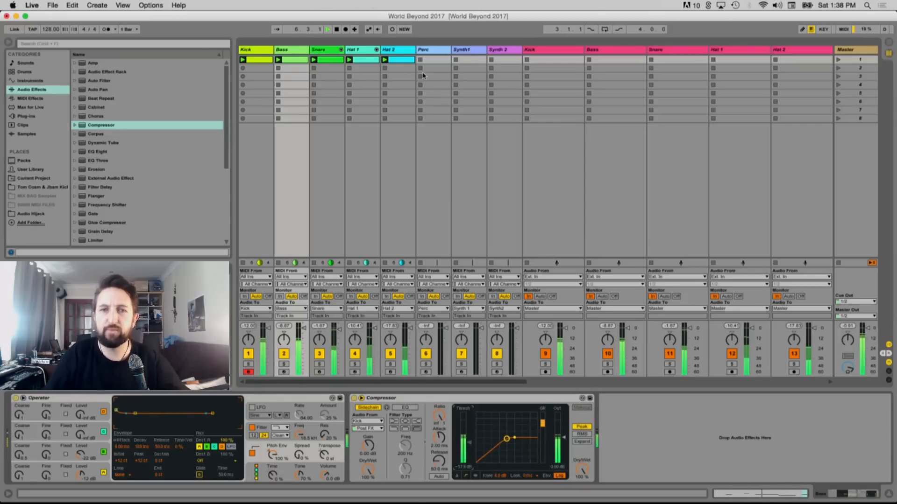
Create a clip in the Perc track's first slot with sixteenth-note G2 hits at 1.2.3 and 1.3.4
left_click(431, 54)
double_click(432, 59)
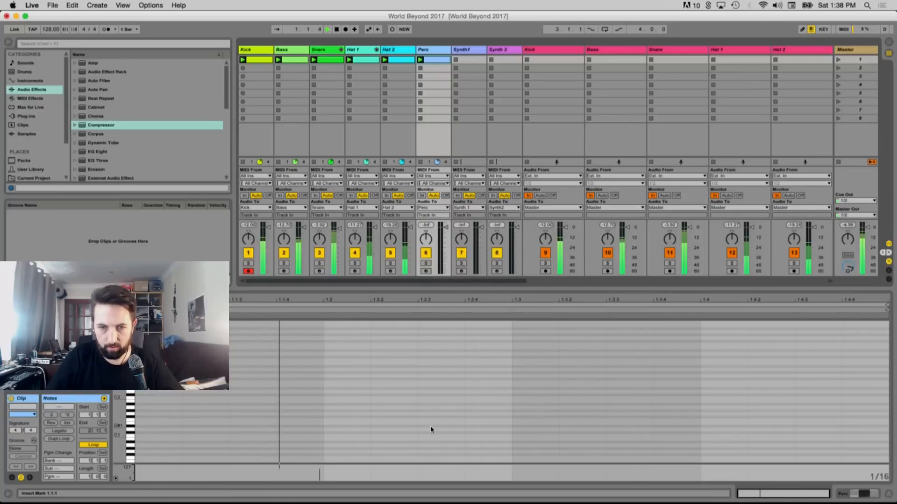
double_click(441, 376)
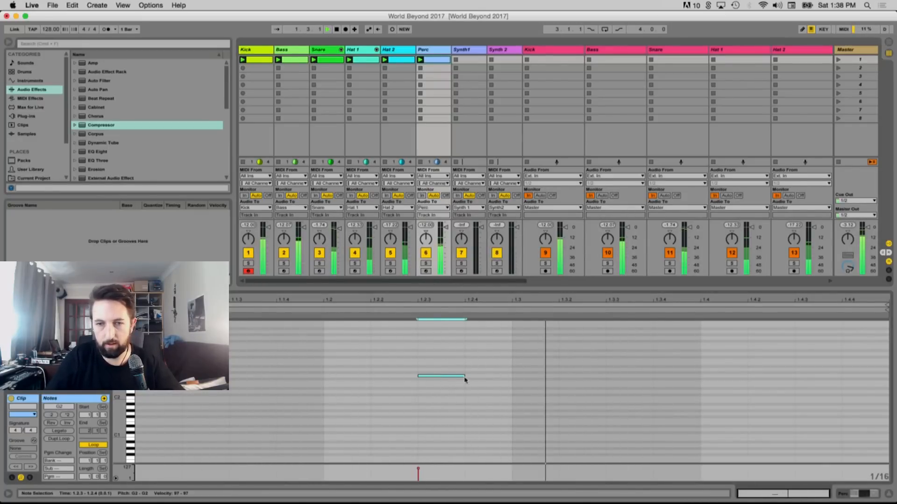
double_click(673, 376)
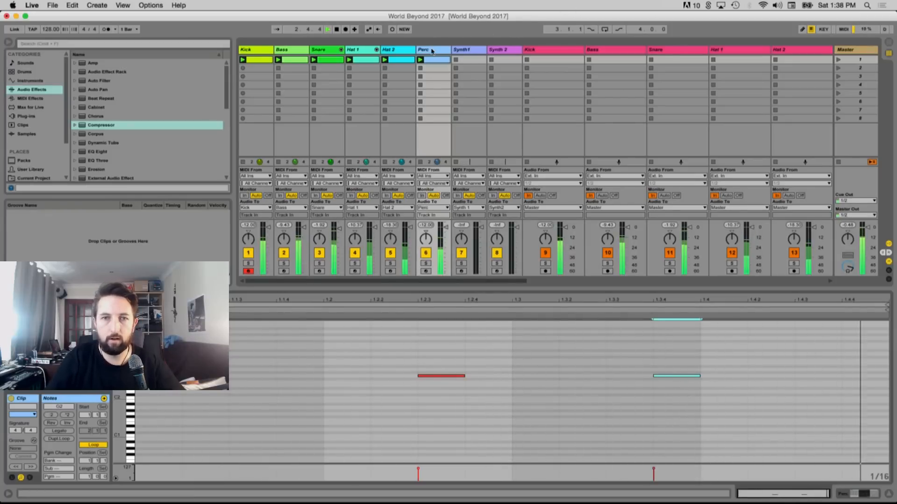
Raise oscillator B's level in the Perc track's Operator and shape its envelope into a short plucky decay without sustain
key("shift+Tab")
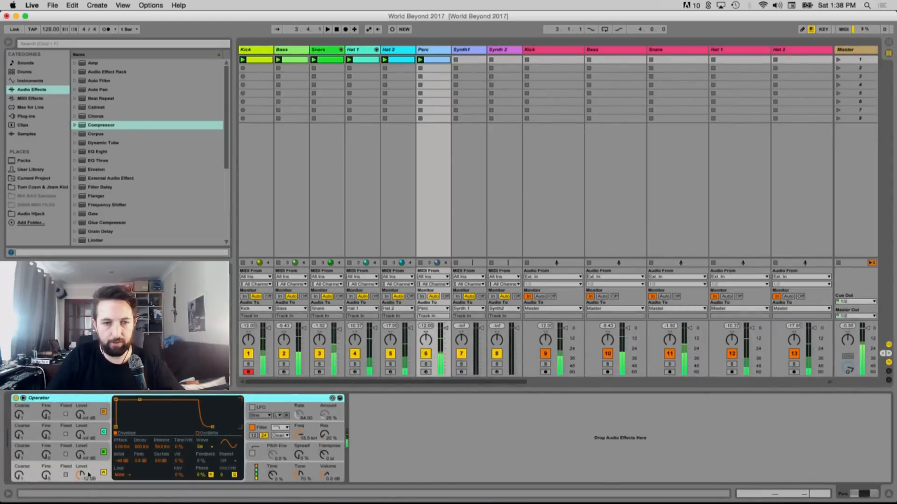
left_click_drag(86, 459, 85, 434)
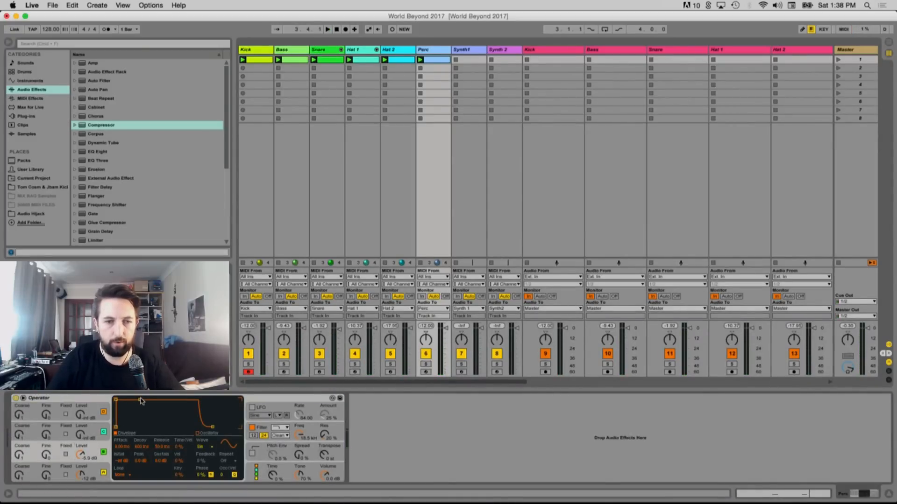
left_click_drag(142, 401, 139, 426)
key("space")
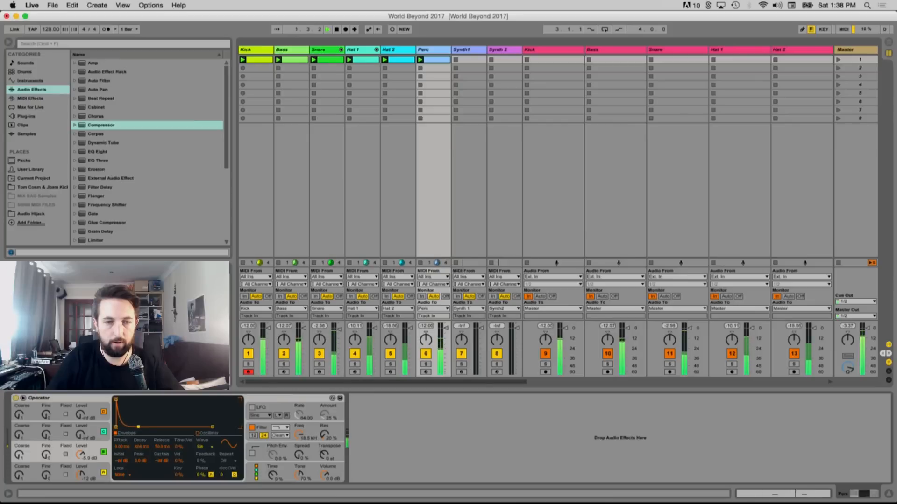
Switch oscillators A and B to fixed frequency, raising B's frequency and setting A to about 164 Hz
left_click(65, 475)
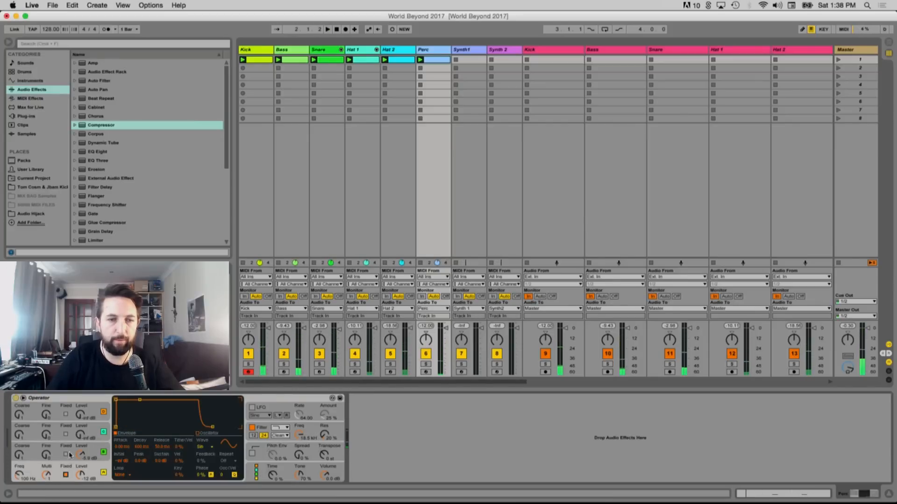
left_click(66, 455)
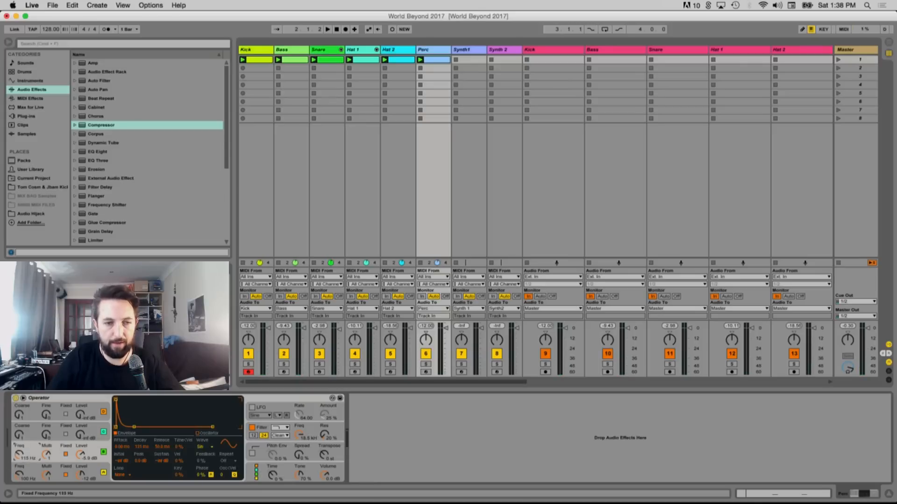
left_click_drag(22, 478, 22, 466)
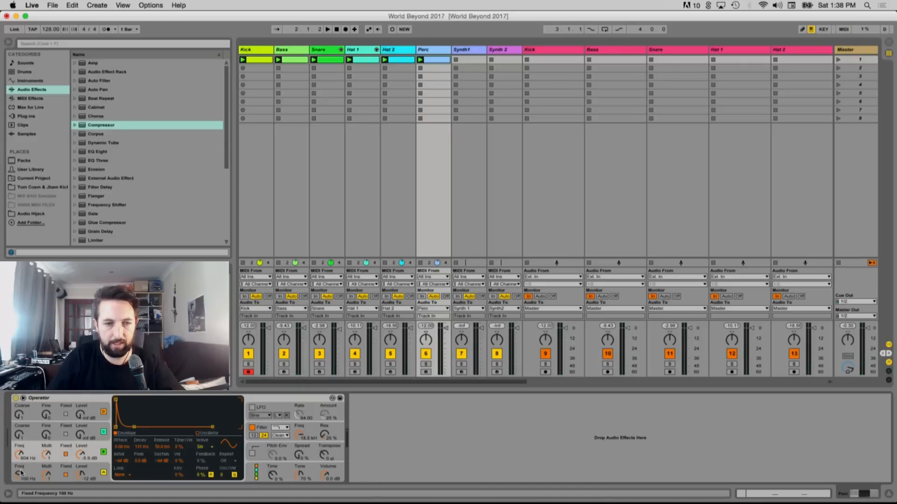
key("space")
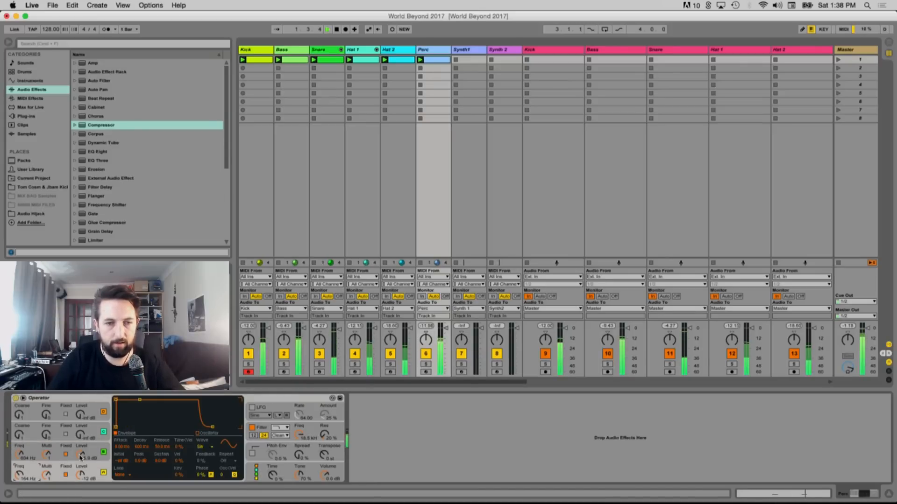
Lower oscillator B's level slightly and tune the fixed frequencies to 432 Hz for B and 167 Hz for A
left_click_drag(81, 455, 81, 457)
left_click_drag(15, 465, 14, 467)
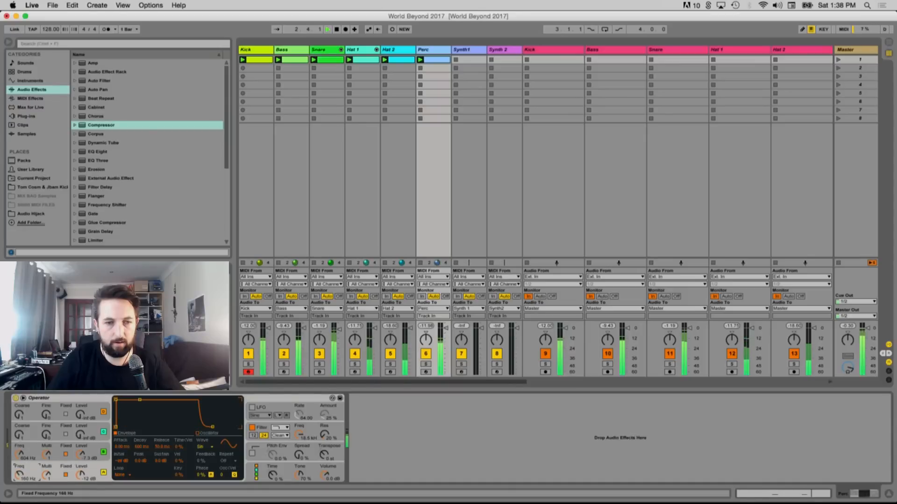
left_click_drag(81, 455, 81, 457)
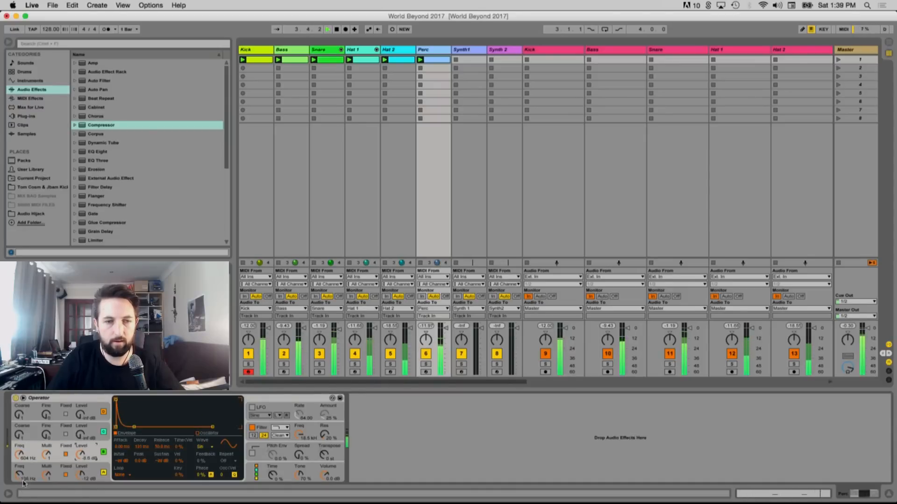
left_click_drag(20, 476, 22, 479)
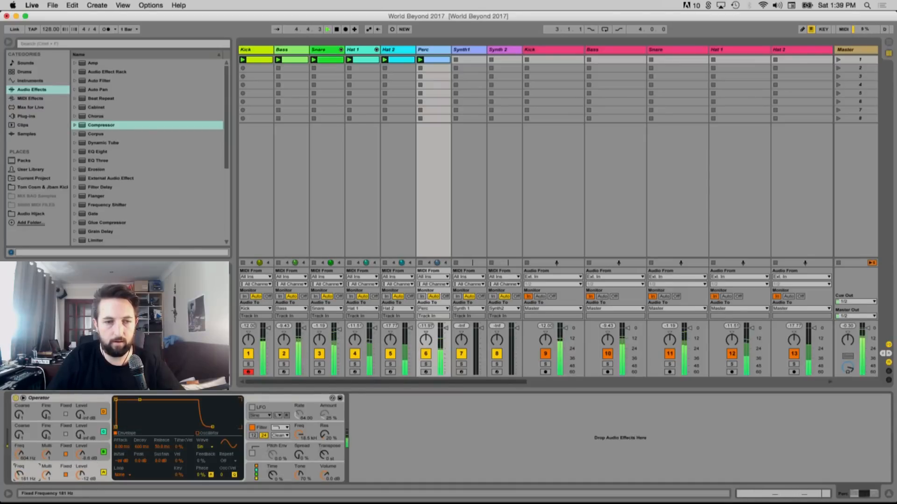
left_click_drag(23, 460, 22, 462)
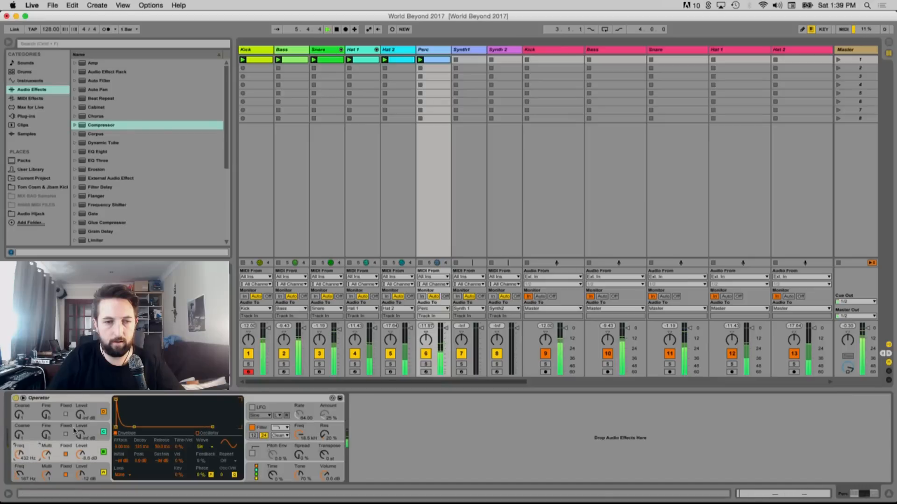
Bring in oscillator C with a decaying envelope without sustain and set its level to -12 dB
left_click_drag(81, 434, 82, 430)
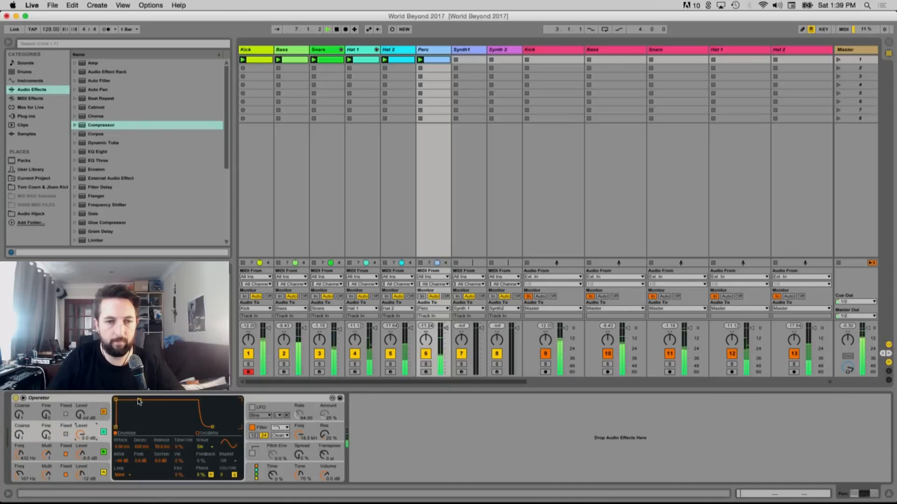
left_click_drag(139, 401, 133, 426)
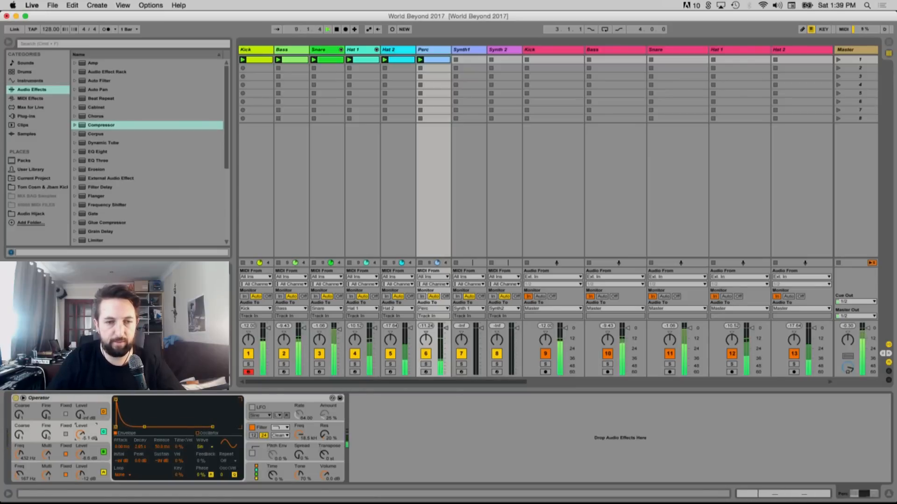
left_click_drag(81, 435, 81, 444)
Turn on Operator's LFO, limit its Destination A to oscillator B, and audition the beat
left_click(252, 407)
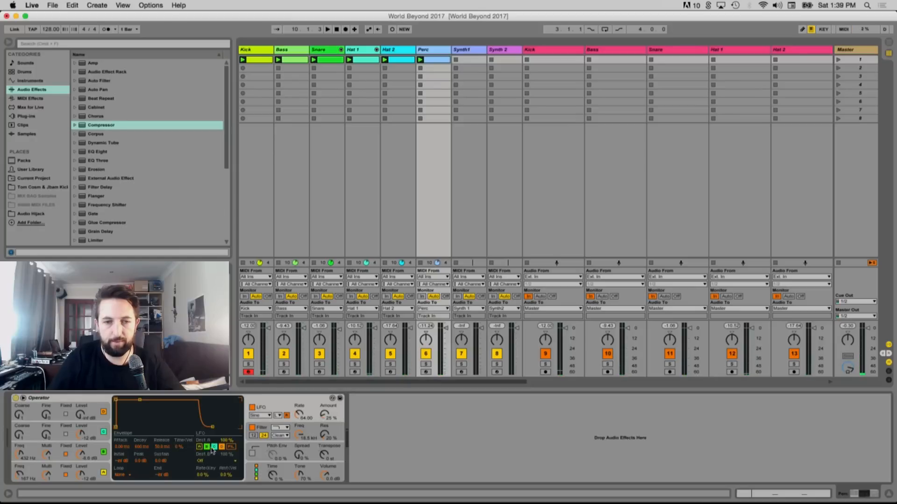
key("space")
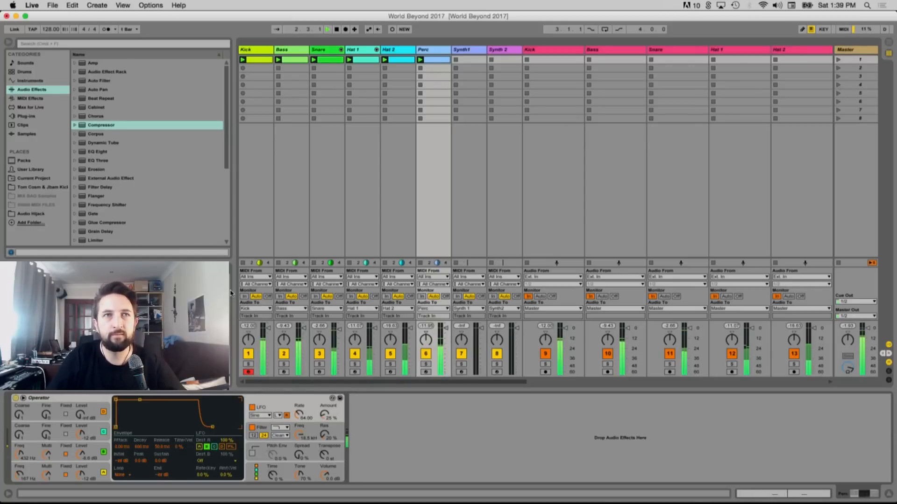
key("space")
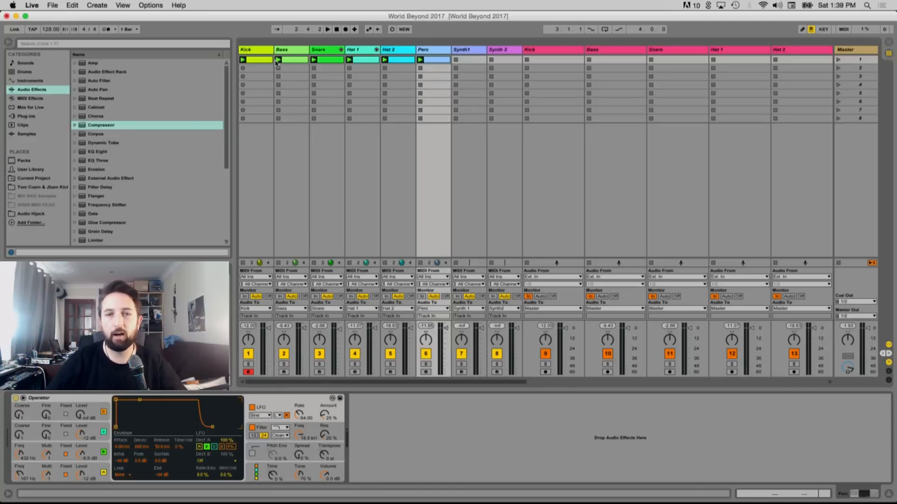
key("space")
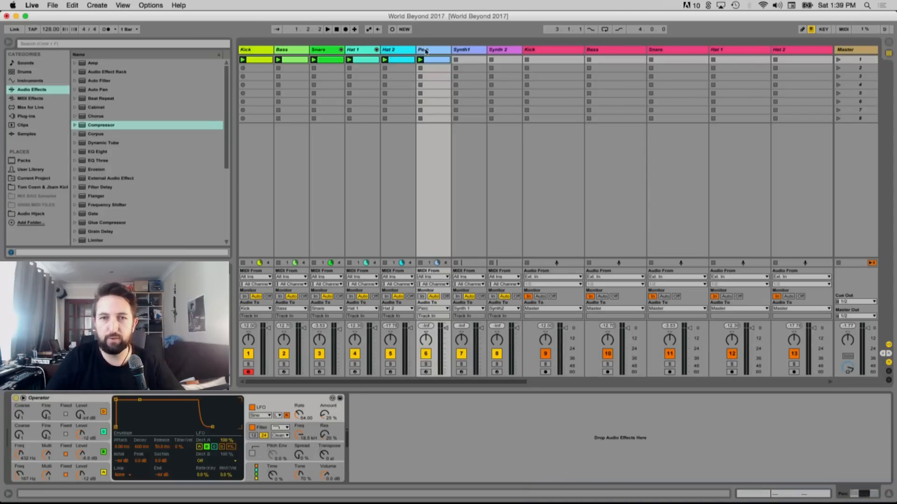
Add a Reverb to the Perc track with global quality High and a decay time of 2.01 s while playing the beat
key("space")
scroll(123, 198, "down", 5)
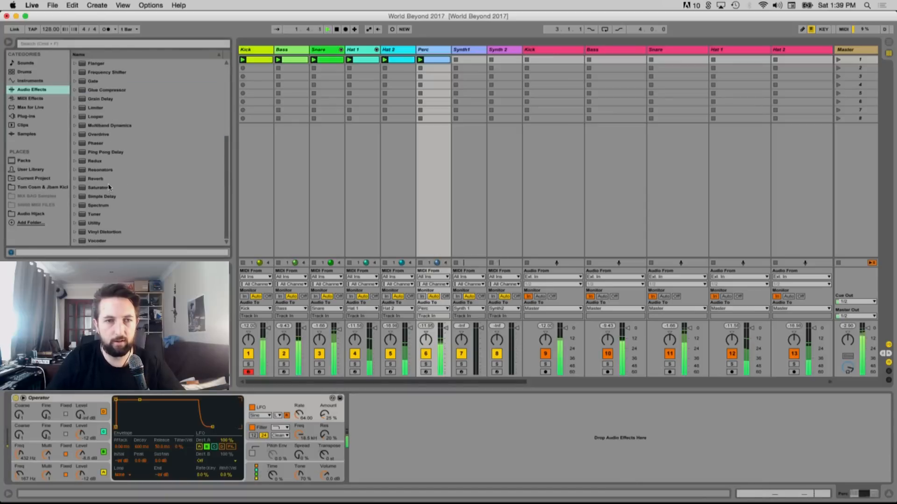
double_click(97, 179)
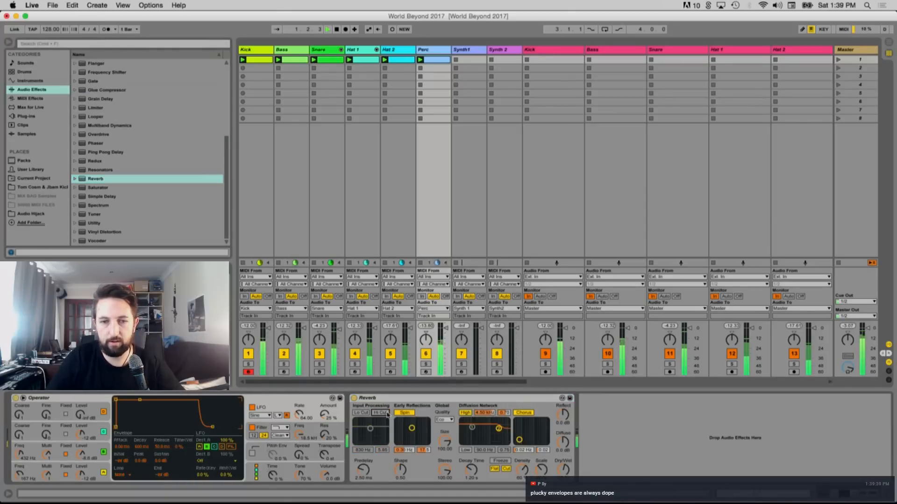
left_click(445, 420)
left_click(446, 426)
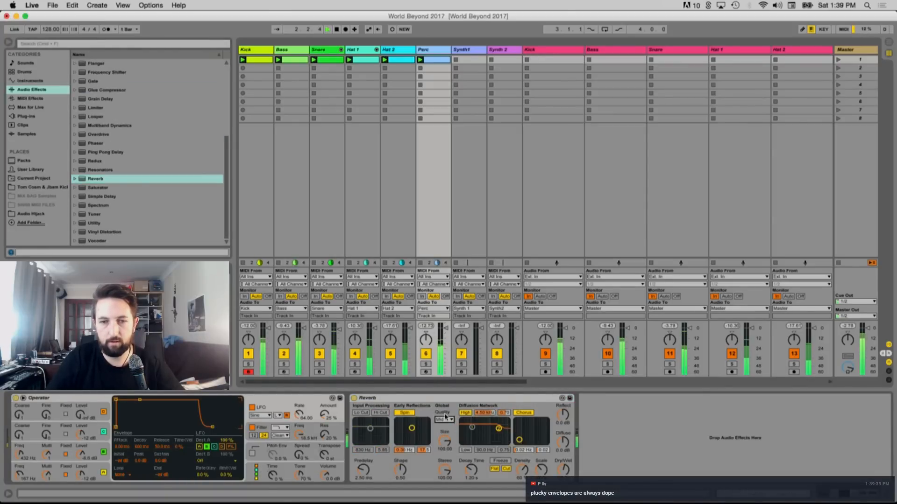
left_click(445, 418)
left_click(446, 433)
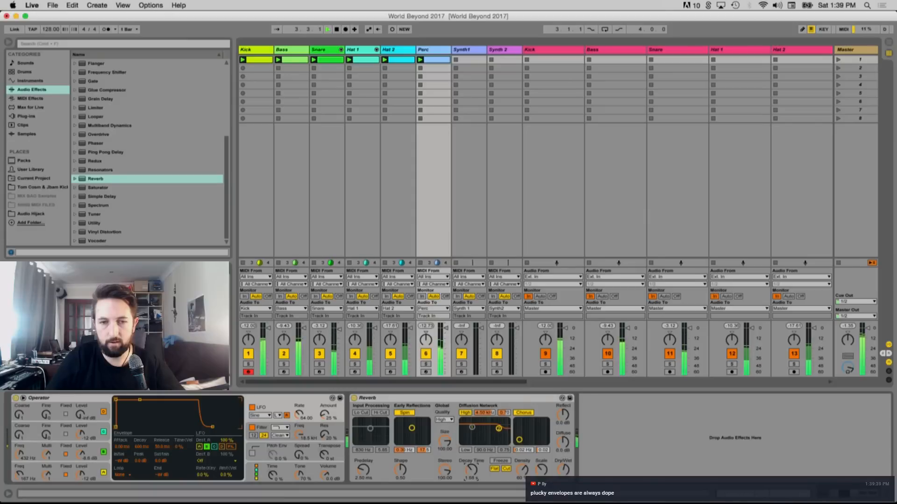
left_click_drag(471, 469, 471, 463)
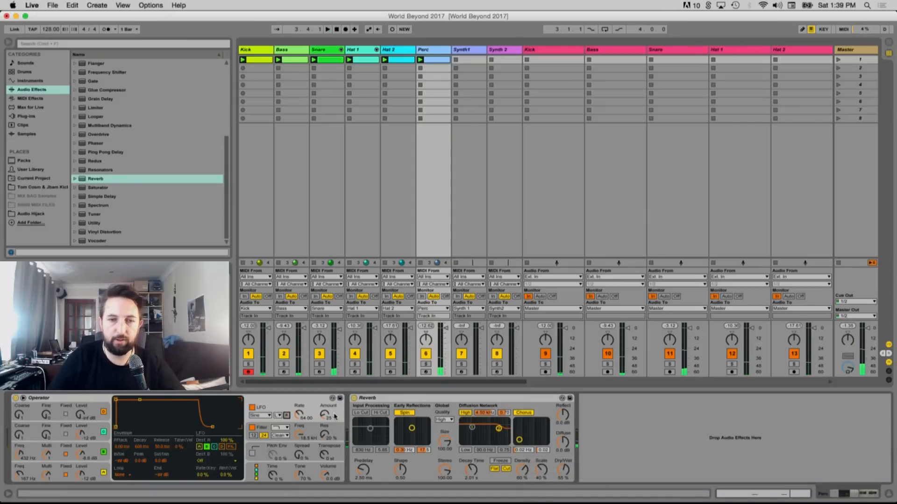
Set the Operator LFO's rate to 34.27 and its amount to 34%
left_click_drag(299, 418, 299, 411)
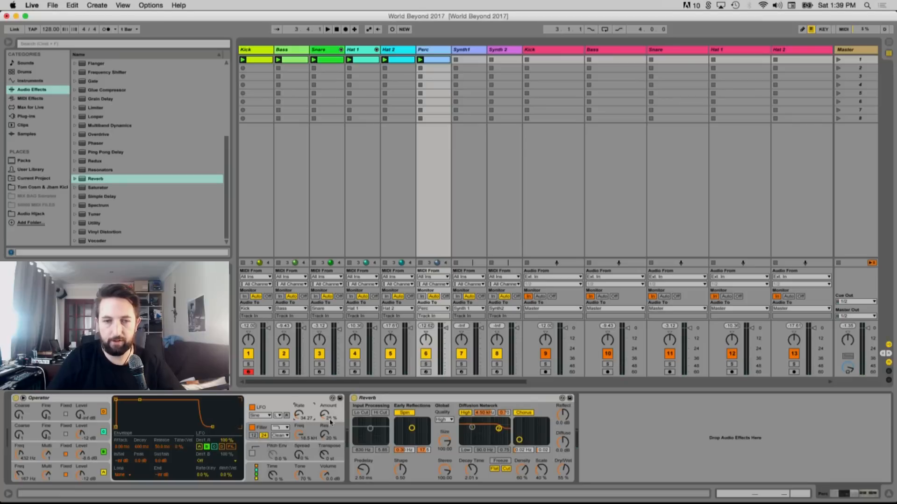
key("space")
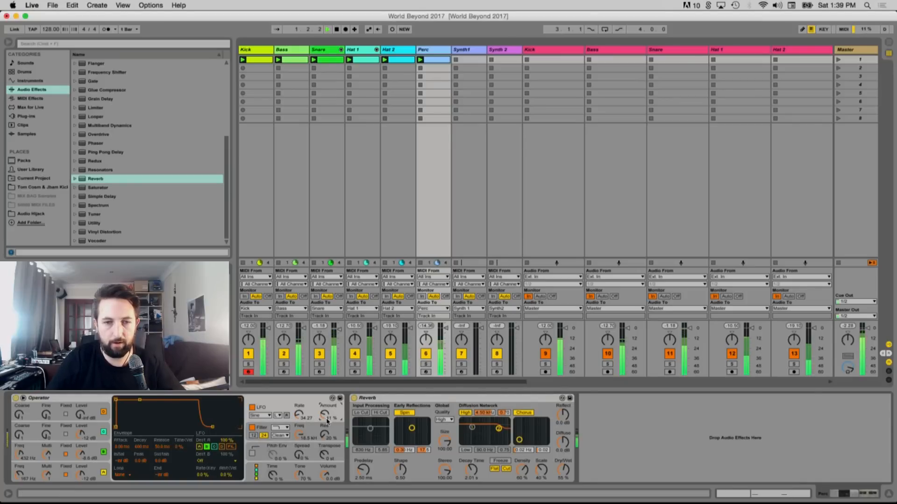
left_click_drag(313, 419, 313, 423)
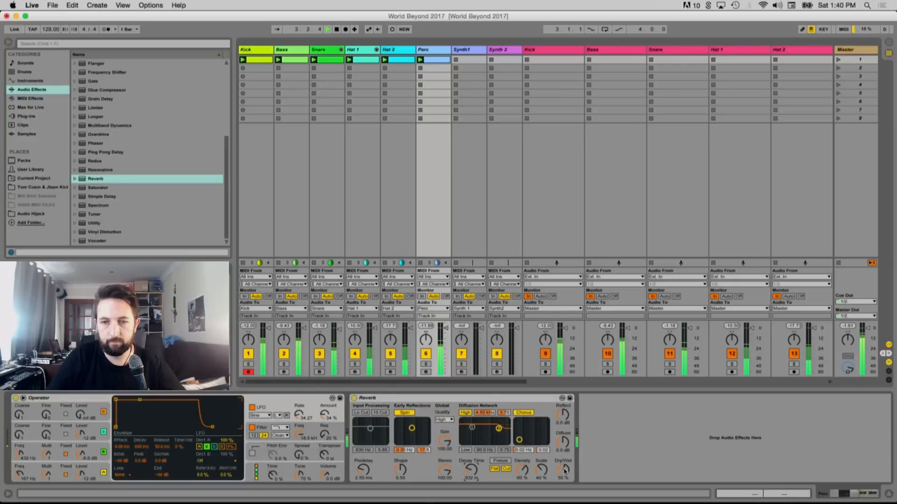
Set the Reverb's dry/wet to 47%, size to 17.20 and decay time to 1.14 s
left_click_drag(565, 471, 565, 474)
left_click_drag(445, 441, 470, 467)
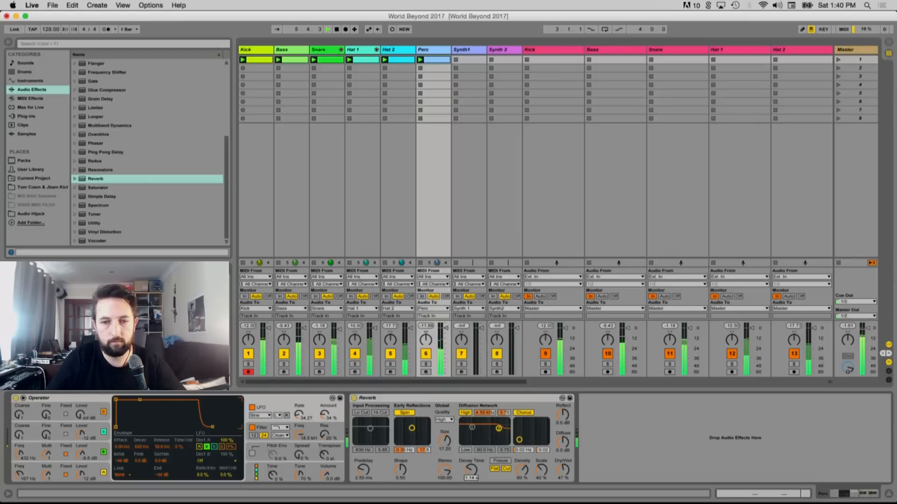
Lengthen oscillator A's release and limit Operator to 1 voice
left_click(99, 473)
left_click_drag(162, 447, 162, 435)
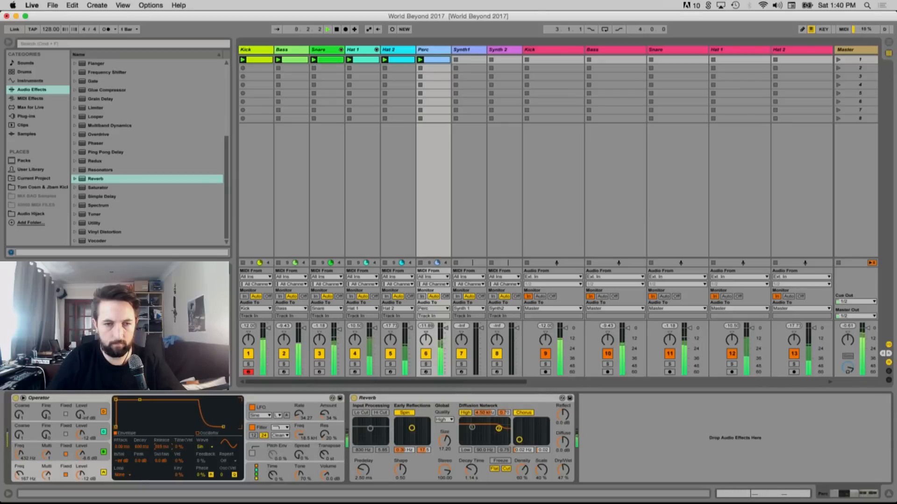
left_click(262, 469)
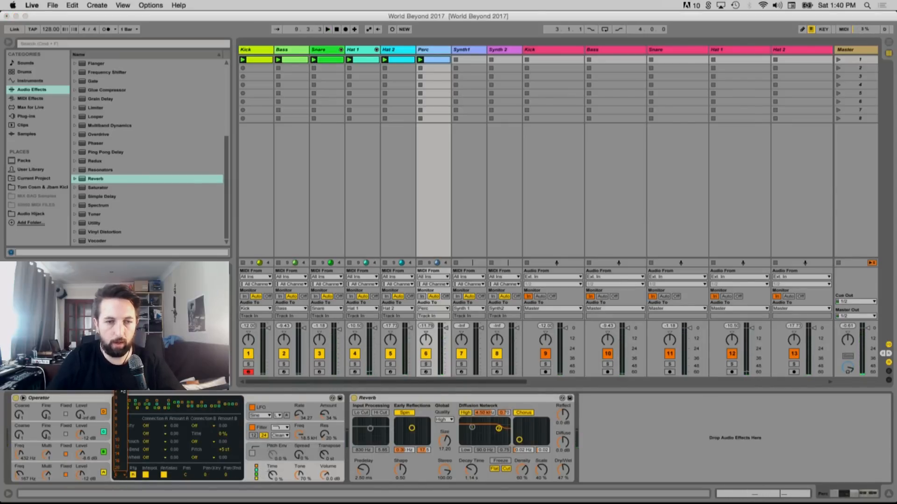
key("space")
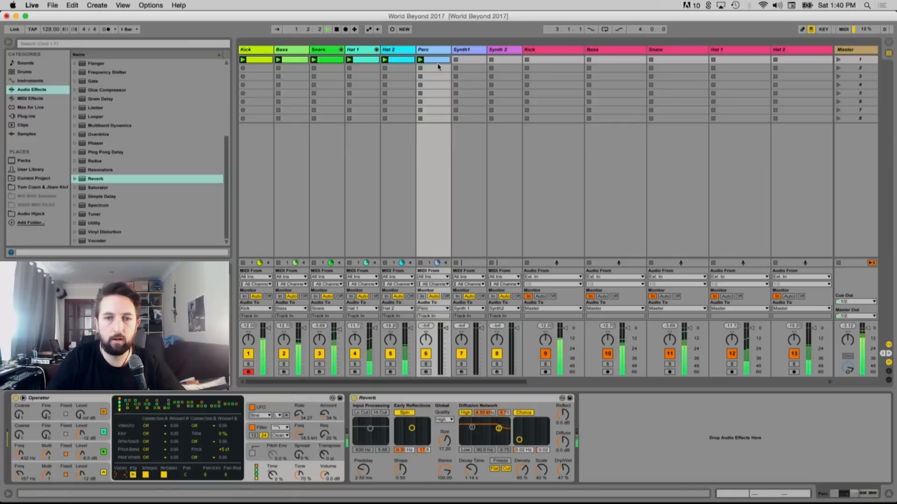
Delete the Perc clip's note at 1.3.4 and move the remaining G2 note to 1.2.4
double_click(432, 60)
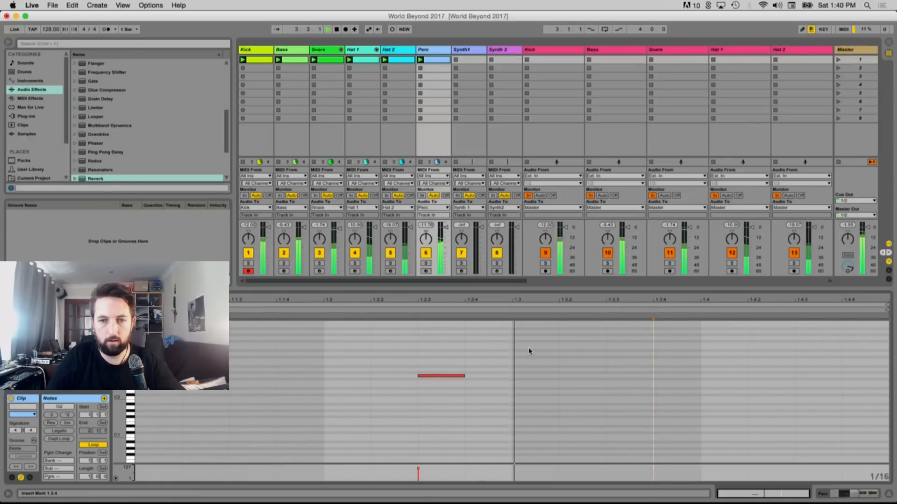
left_click_drag(442, 376, 489, 381)
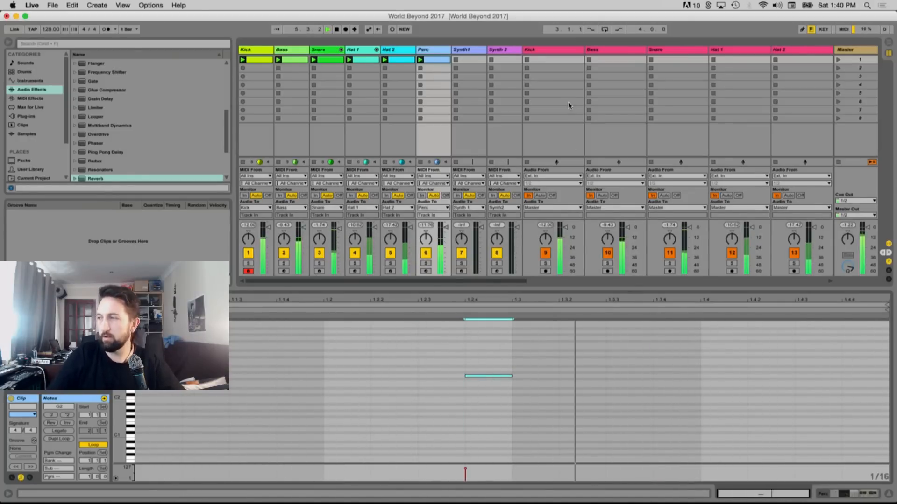
Add a Filter Delay after the Reverb on the Perc track
left_click(434, 49)
scroll(124, 140, "up", 2)
scroll(123, 139, "up", 6)
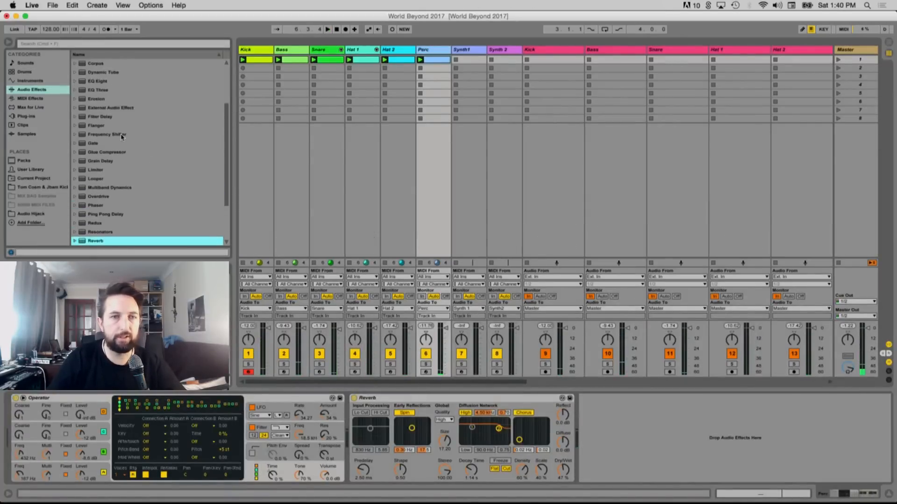
double_click(116, 162)
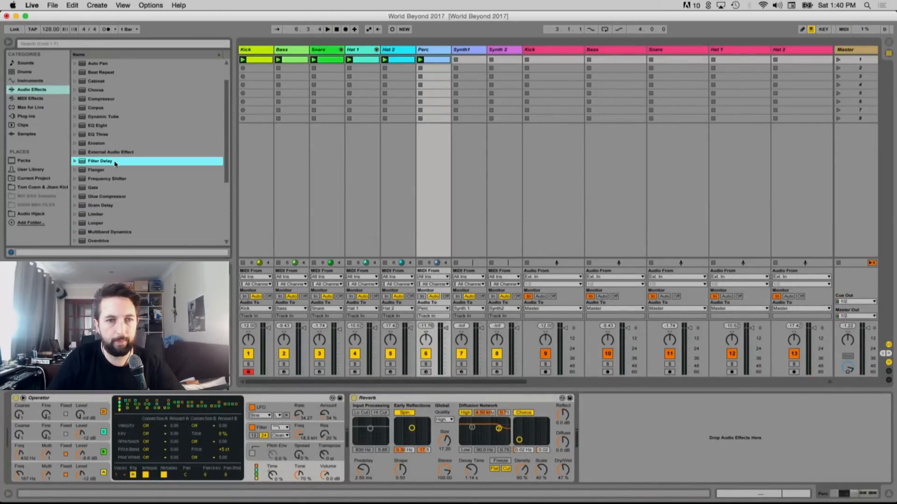
Tune the Filter Delay's left filter to 1.47 kHz and right filter to 6.52 kHz, and raise both channels' feedback during playback
key("space")
left_click_drag(648, 423, 654, 423)
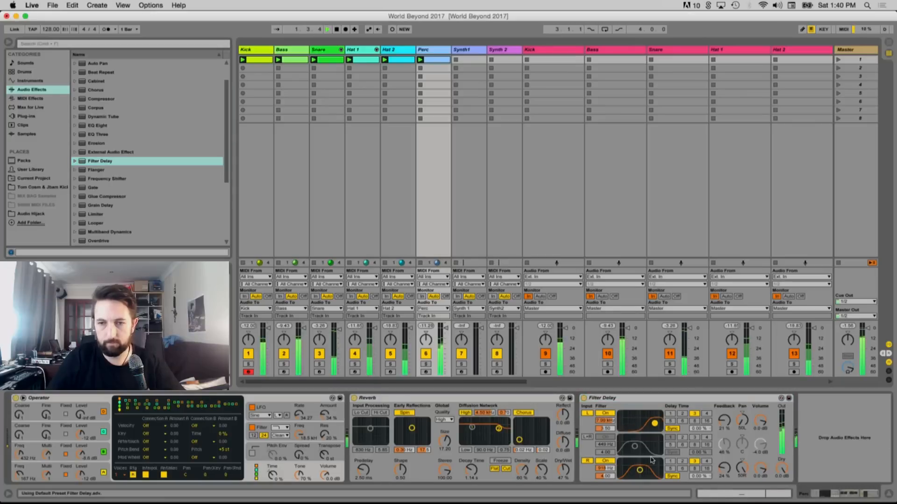
left_click_drag(640, 469, 652, 465)
left_click_drag(723, 421, 722, 411)
left_click_drag(722, 463, 723, 455)
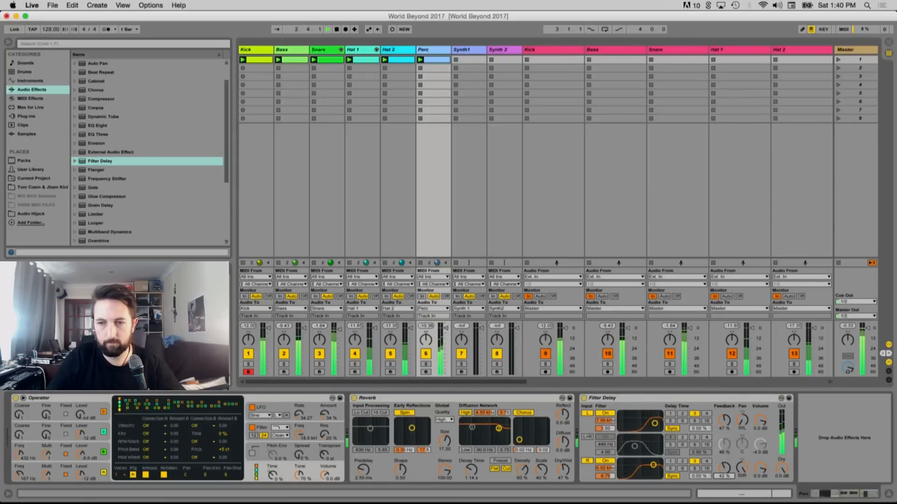
left_click_drag(655, 424, 643, 421)
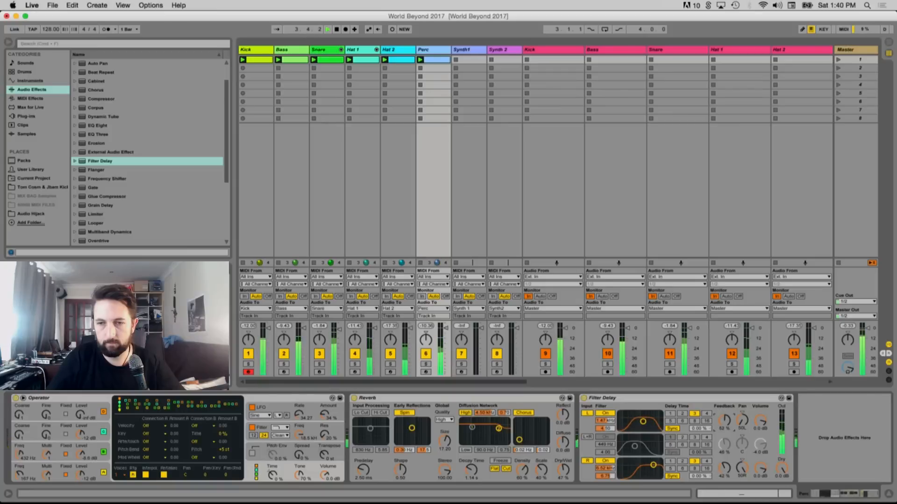
left_click_drag(724, 466, 723, 461)
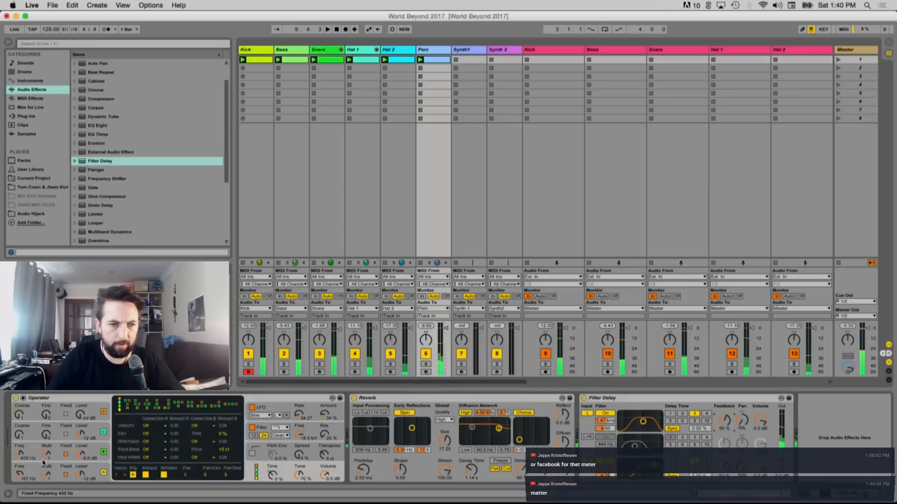
Raise the fixed frequency of the Perc Operator's oscillator B to 1.12 kHz
left_click_drag(19, 456, 18, 444)
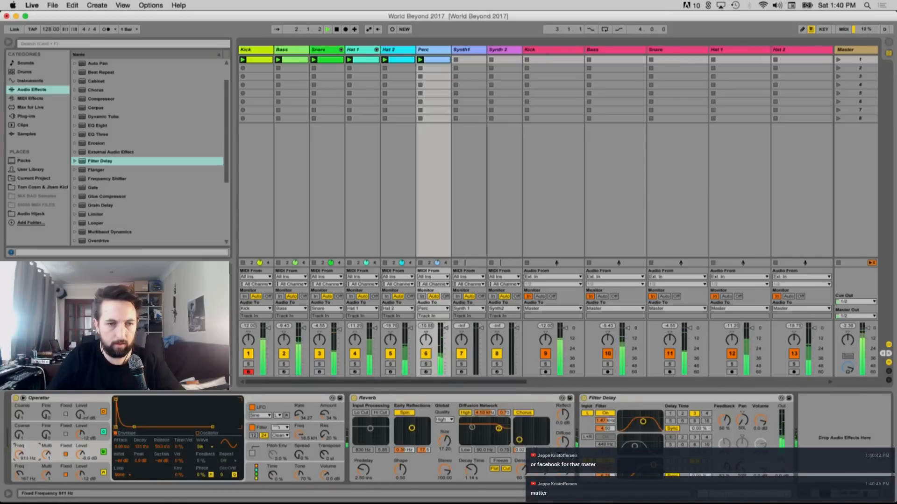
left_click_drag(19, 455, 21, 456)
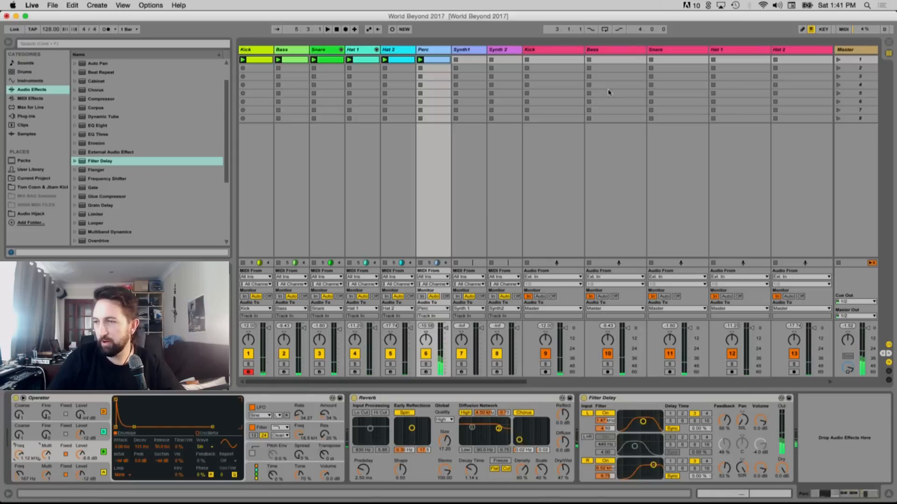
key("space")
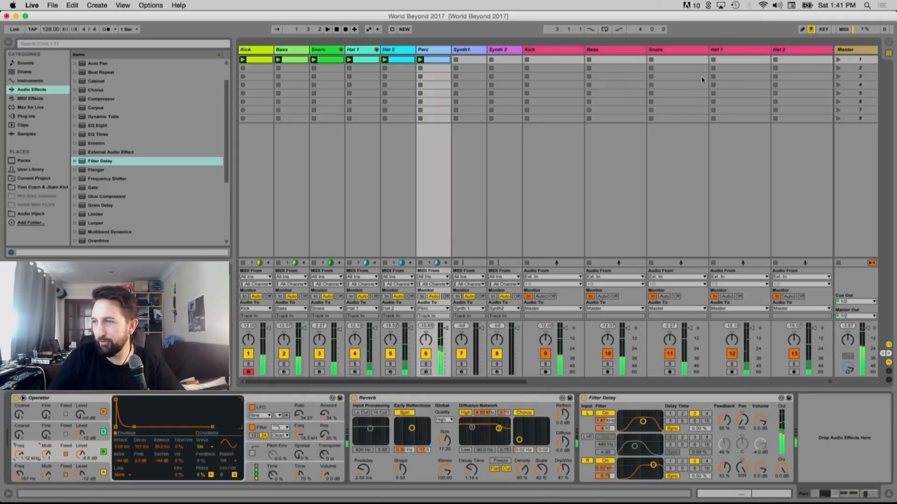
Audition the beat with the Perc track's Operator, Reverb and Filter Delay chain
key("space")
key("space")
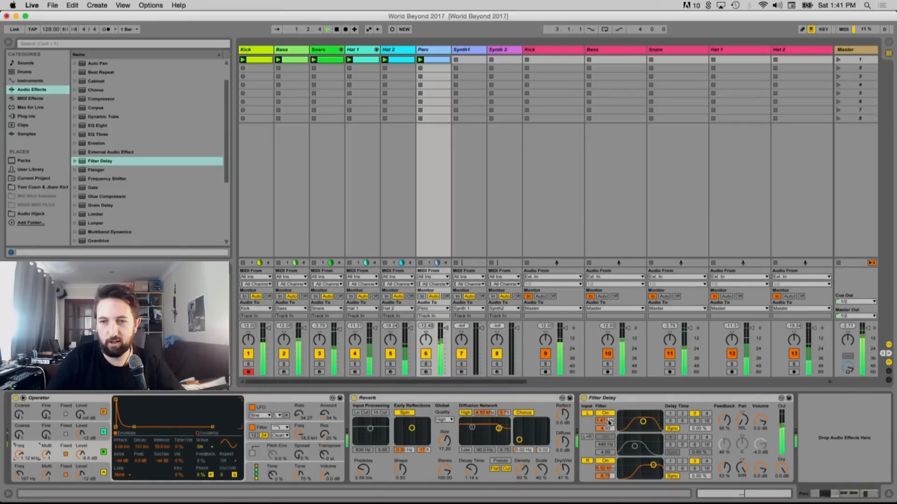
key("space")
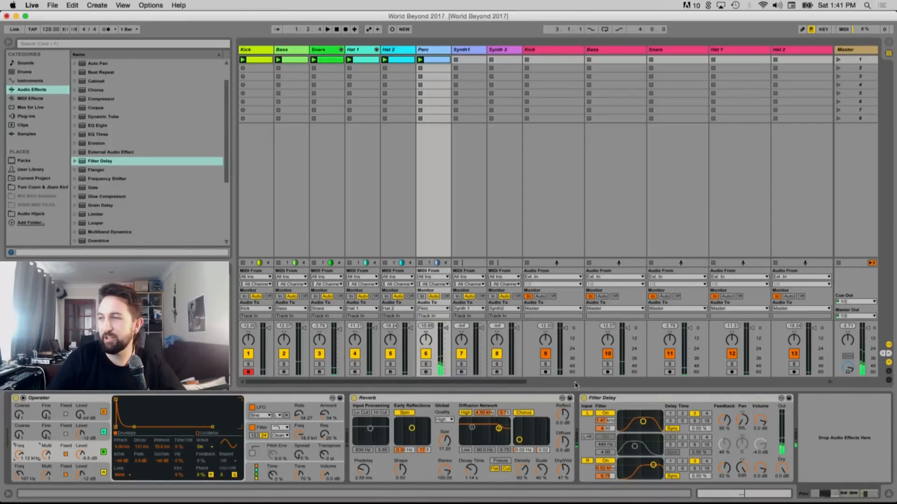
key("space")
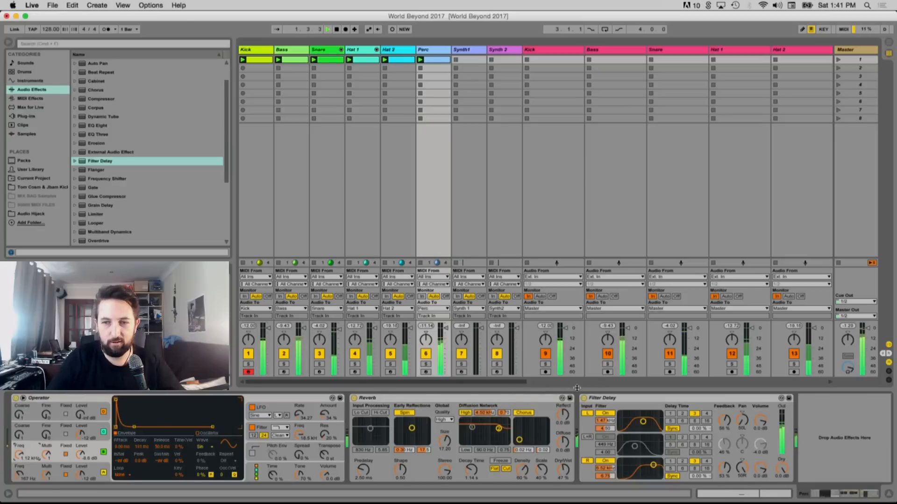
left_click(607, 397)
left_click(529, 402)
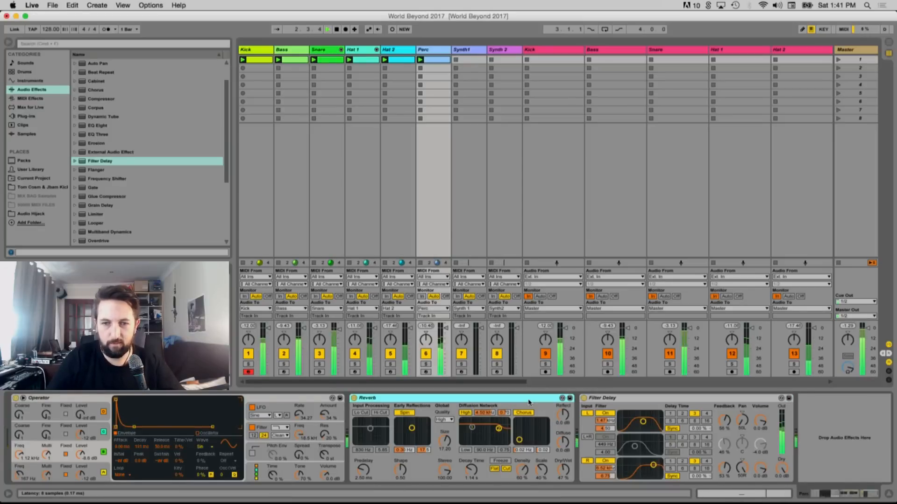
key("space")
left_click(312, 405)
left_click(383, 398)
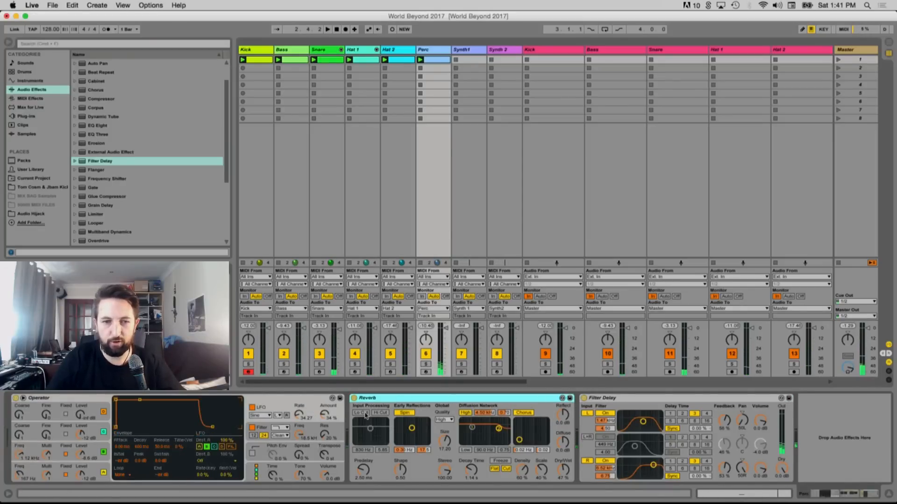
key("space")
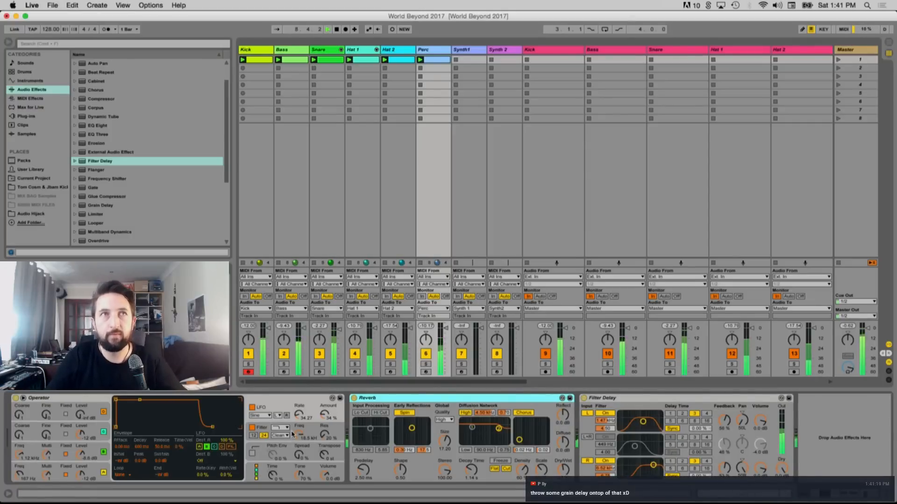
key("space")
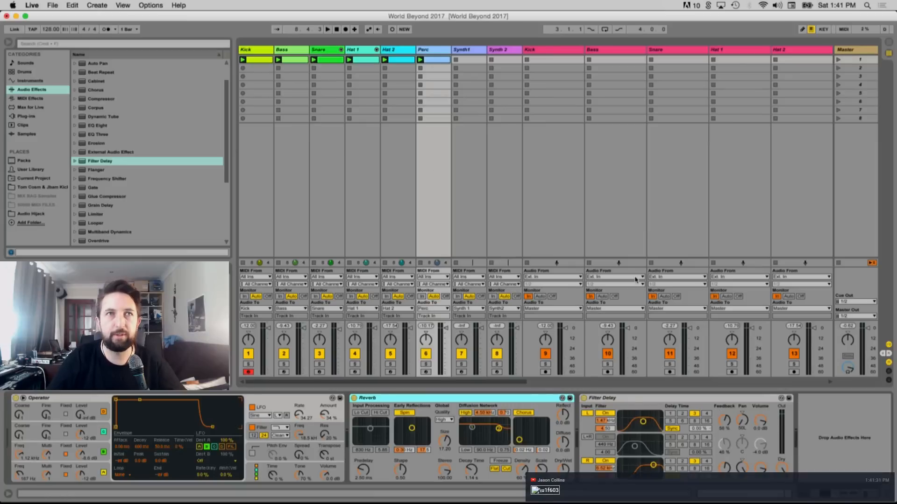
key("space")
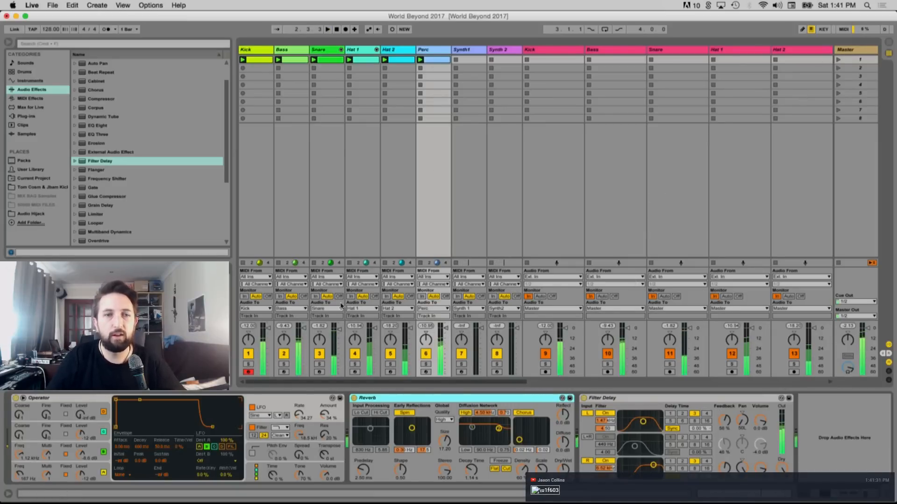
Add a Grain Delay after the Filter Delay on the Perc track
scroll(144, 192, "down", 5)
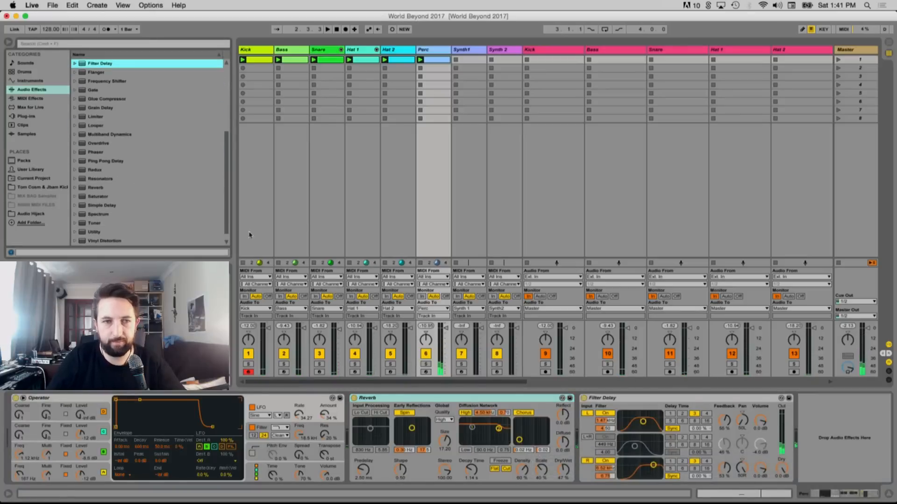
scroll(140, 177, "up", 5)
left_click(132, 152)
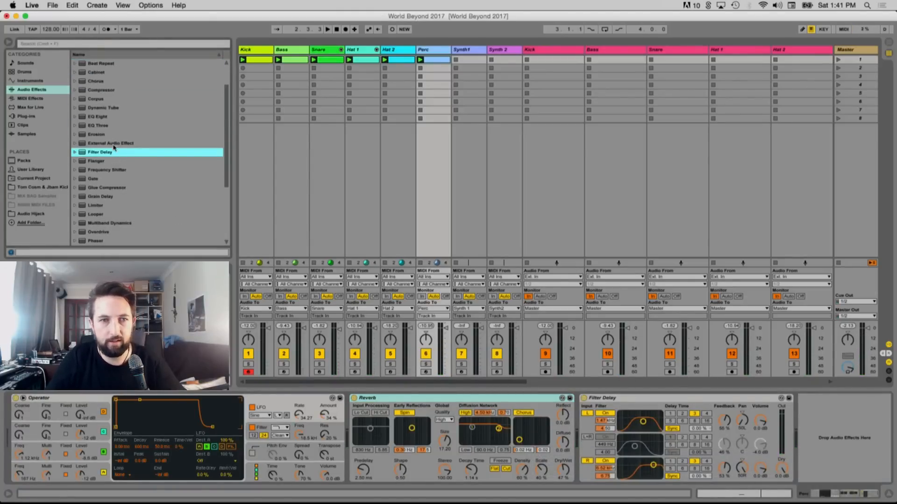
double_click(117, 196)
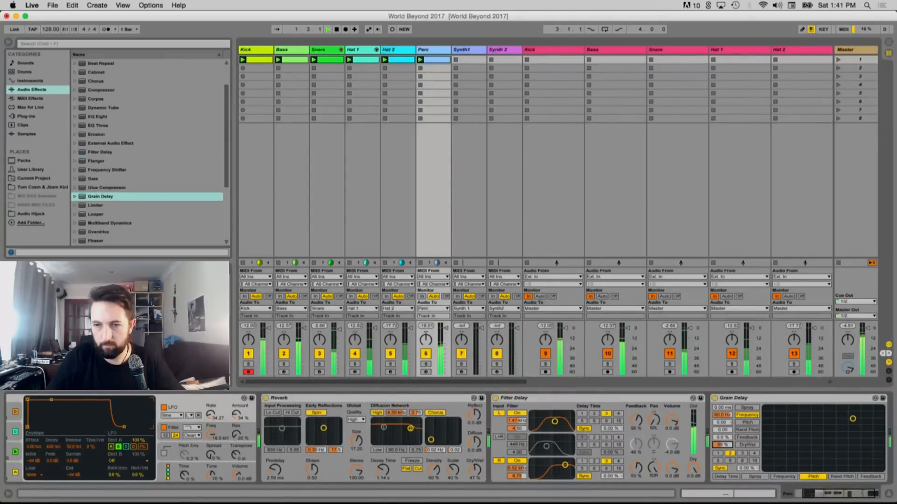
Set the Grain Delay's spray to 0.00 ms and random pitch to 0.00, raise its pitch and feedback, and choose delay time 1
left_click_drag(728, 408, 725, 440)
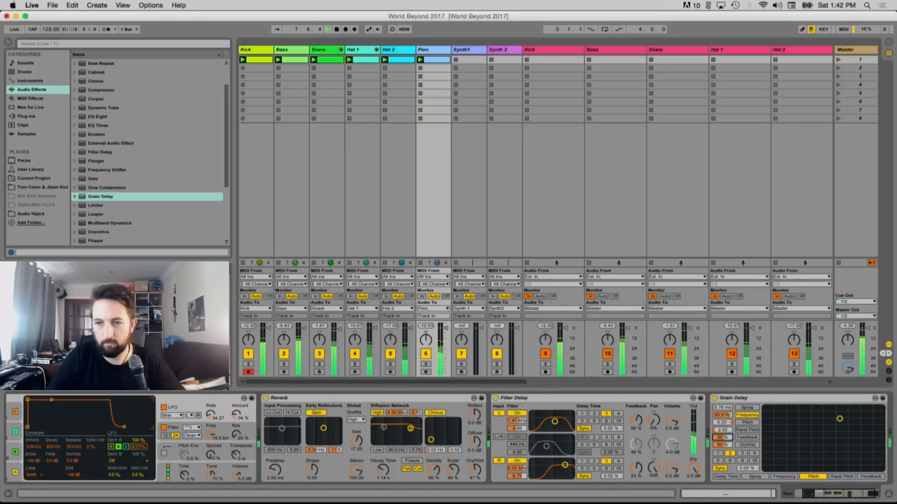
left_click_drag(722, 422, 722, 420)
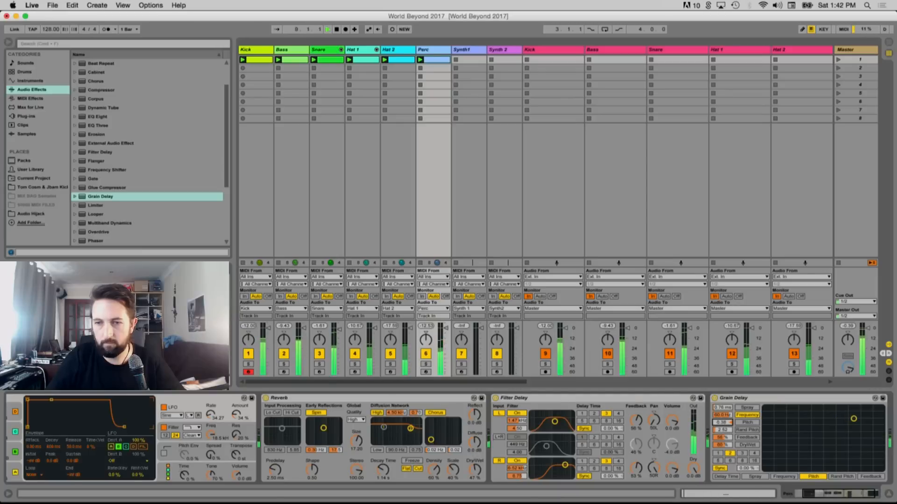
left_click(722, 415)
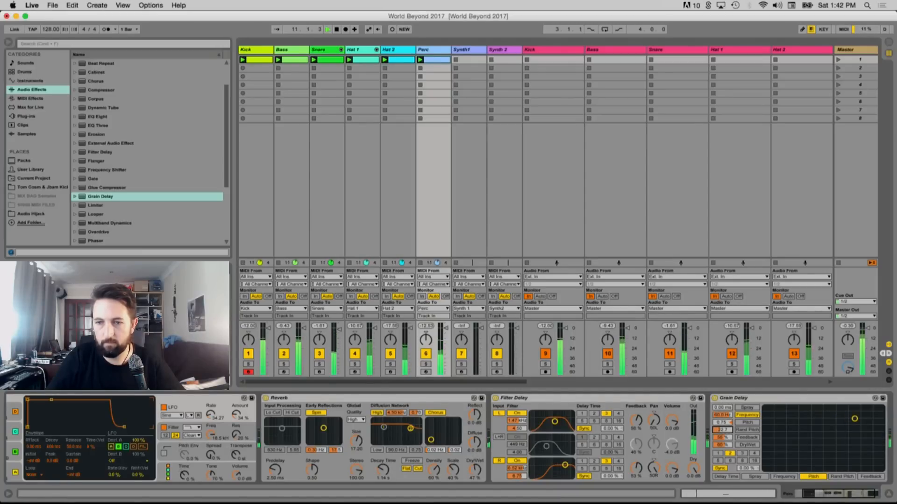
mouse_move(727, 423)
left_mouse_down()
mouse_move(727, 413)
mouse_move(723, 429)
left_mouse_up()
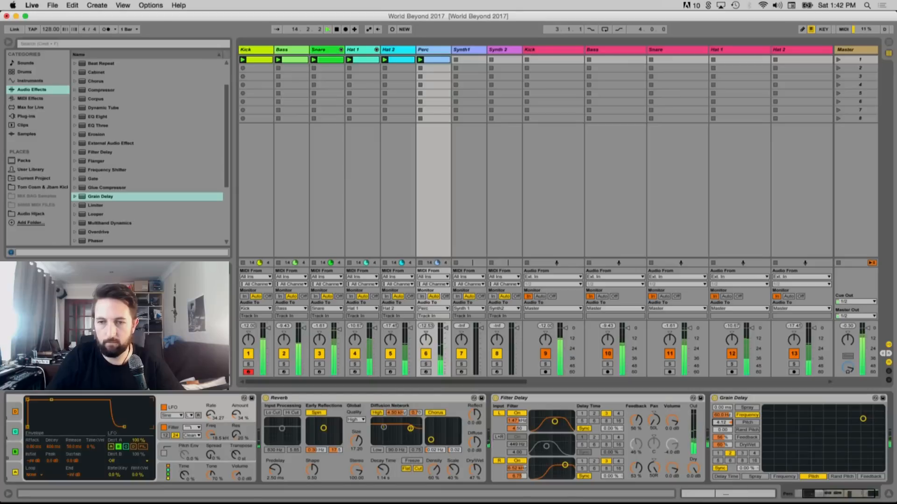
left_click(739, 452)
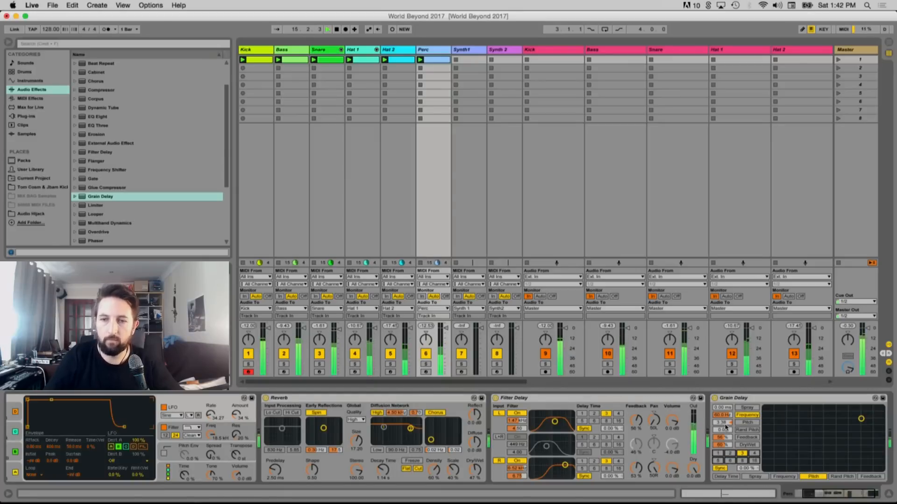
left_click(717, 453)
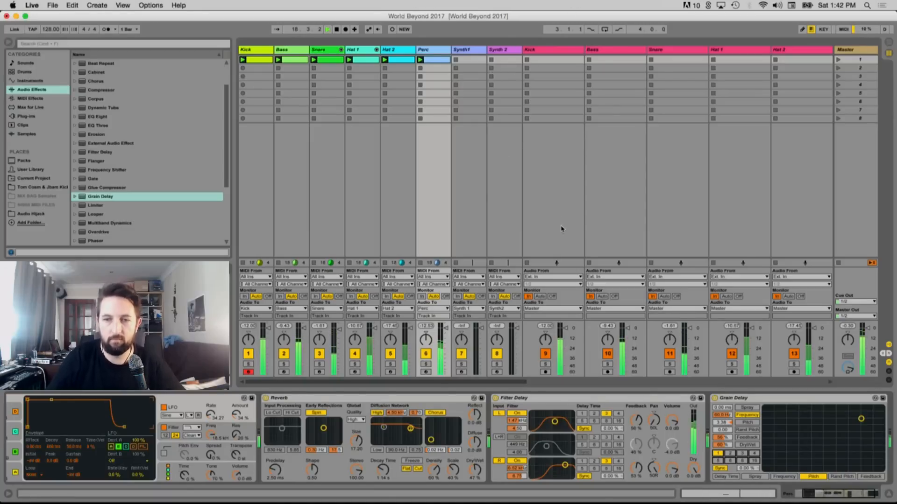
Create an empty MIDI clip in the Synth1 track's first slot and launch it
left_click(467, 50)
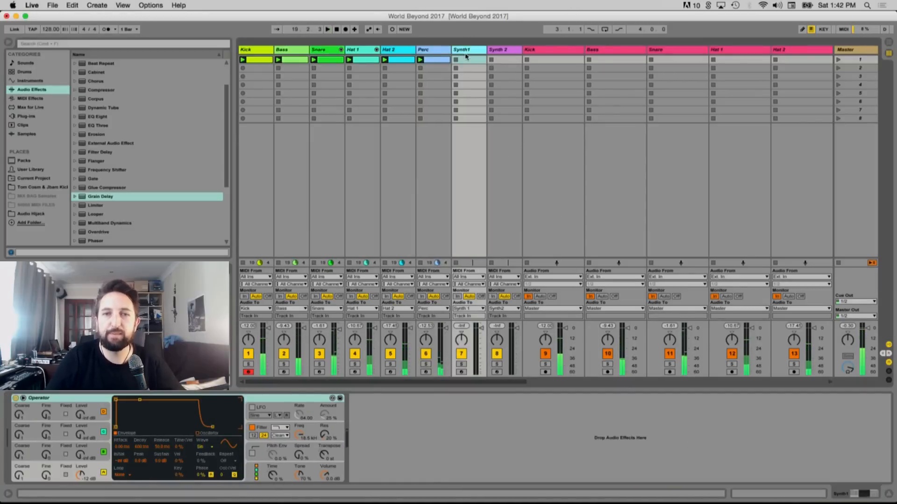
double_click(455, 60)
left_click(455, 60)
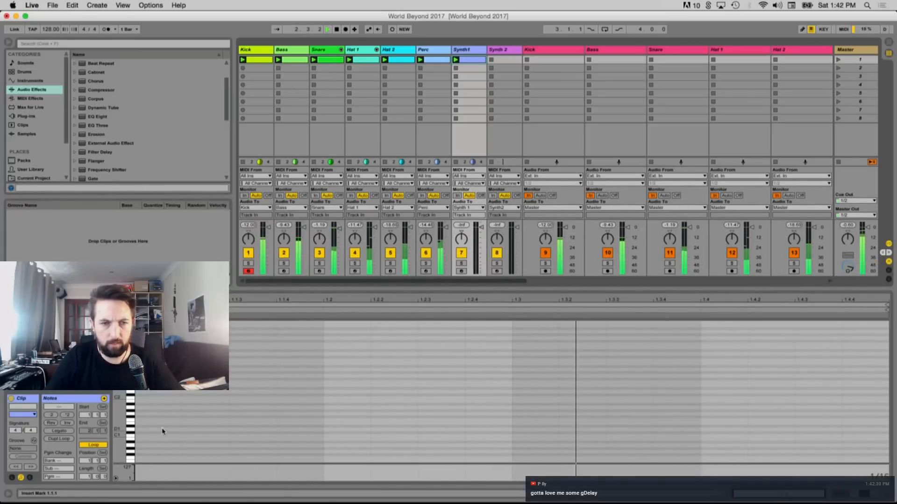
Add three-sixteenth notes G1 at 1.1.1 and G0 at 1.2.3, plus sixteenth notes G1 at 1.3.4 and A#1 at 1.4.1
double_click(144, 415)
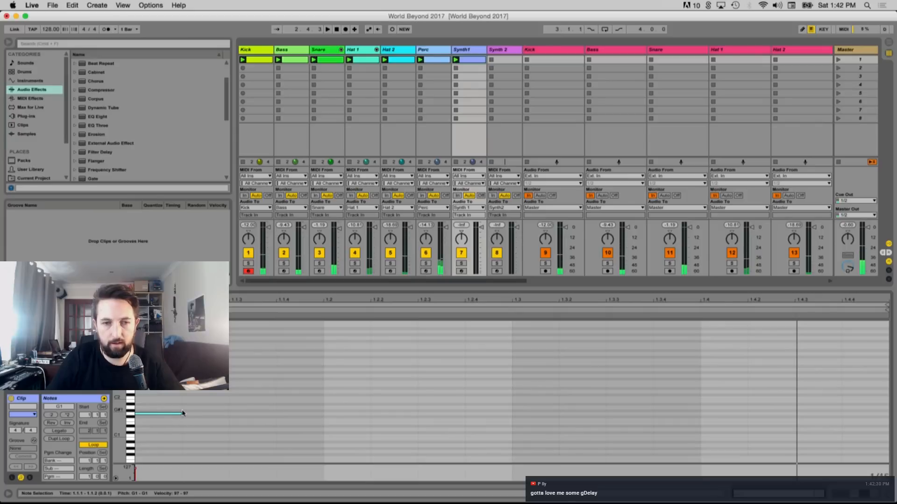
left_click_drag(183, 415, 726, 413)
key("super+d")
key("Up")
key("Up")
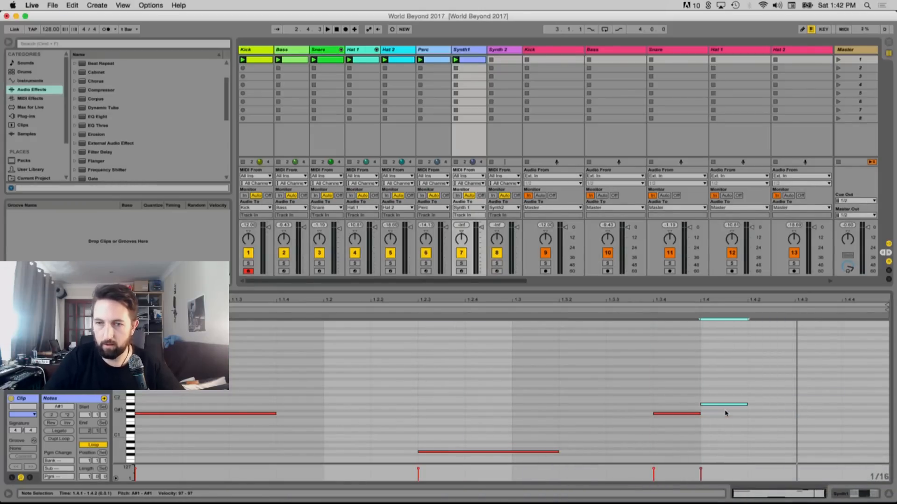
Duplicate the A#1 note to 1.4.2, transpose the copy up to D2, and play the beat
key("super+d")
key("Up")
key("Up")
key("Up")
key("Up")
key("space")
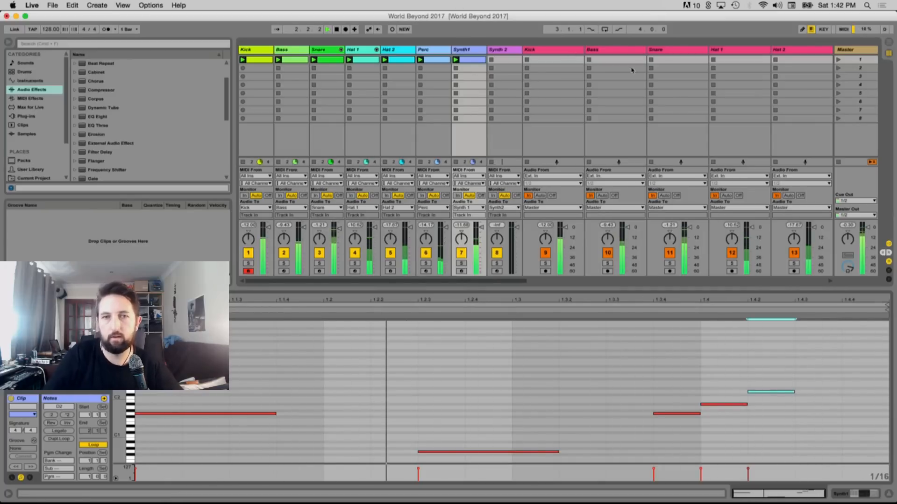
Set oscillator A's waveform to SwD in the Synth1 track's Operator
double_click(464, 50)
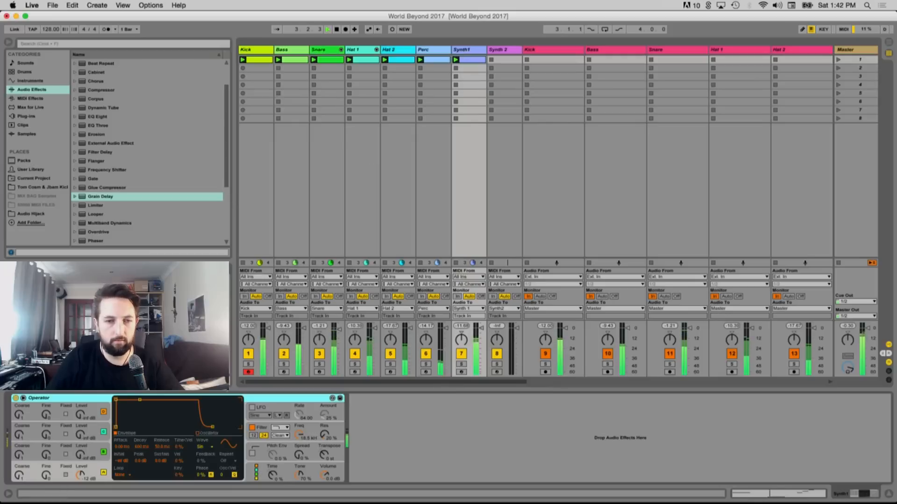
left_click(206, 447)
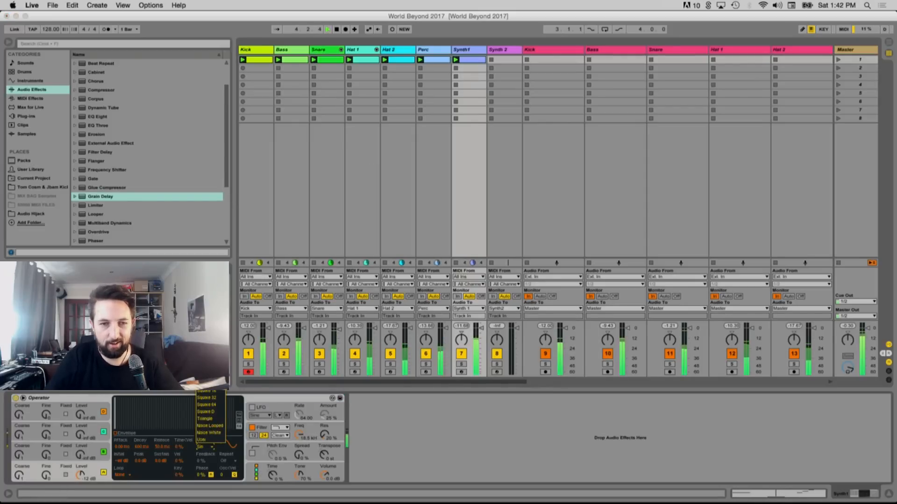
left_click(201, 440)
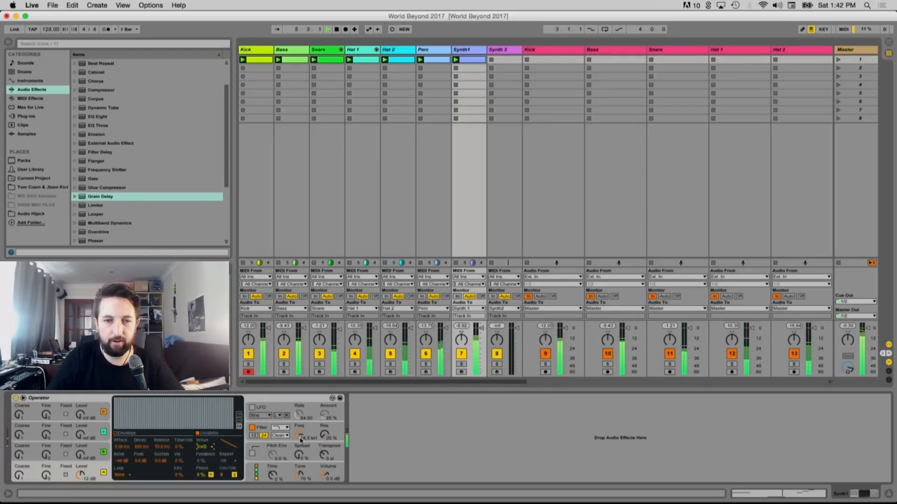
Lower the Synth1 Operator's filter frequency to 30.0 Hz and raise the filter envelope amount to 100%
left_click_drag(299, 434, 299, 485)
left_click_drag(175, 459, 174, 409)
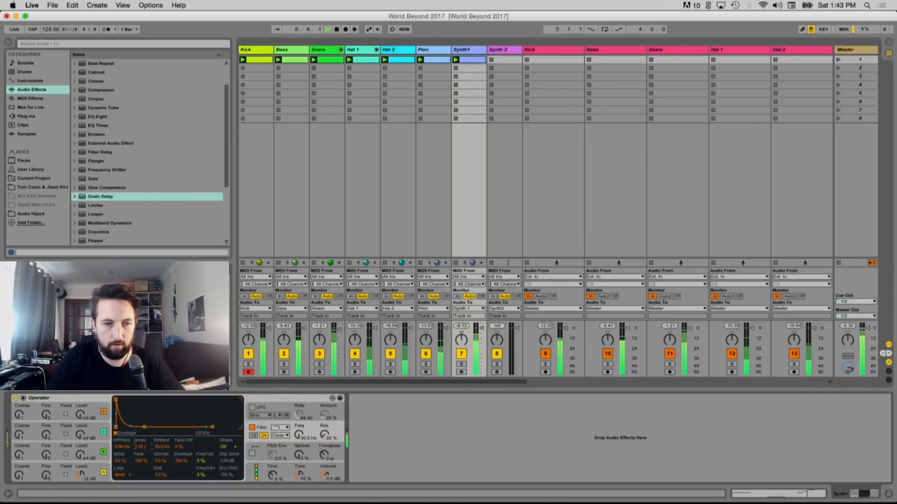
Set the Operator filter envelope's decay to 1.62 s and switch the filter circuit type to SMP
left_click_drag(145, 427, 153, 427)
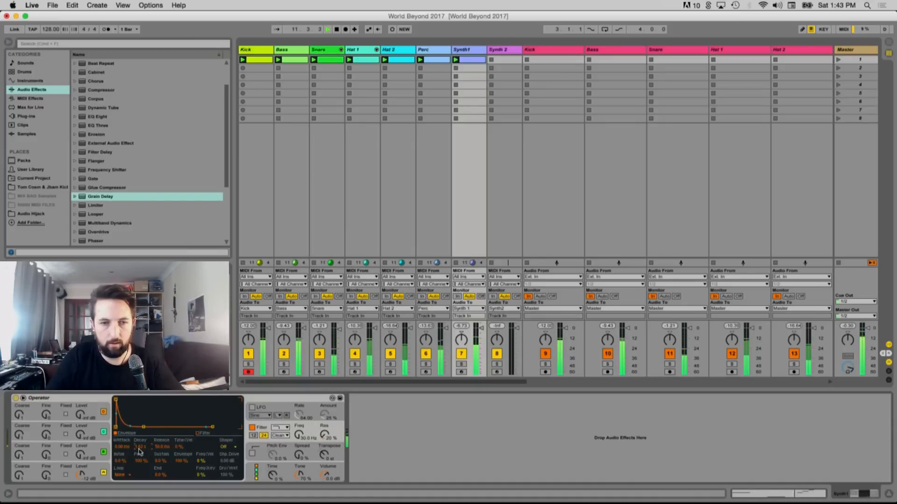
left_click(279, 436)
left_click(277, 463)
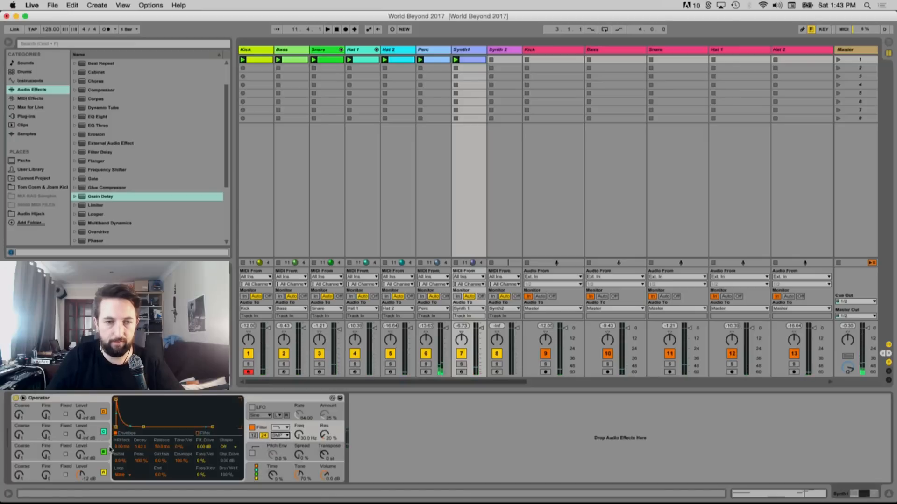
Raise the Operator's filter drive to 15.0 dB and lower its output volume to -21 dB while the beat plays
left_click_drag(322, 480, 322, 495)
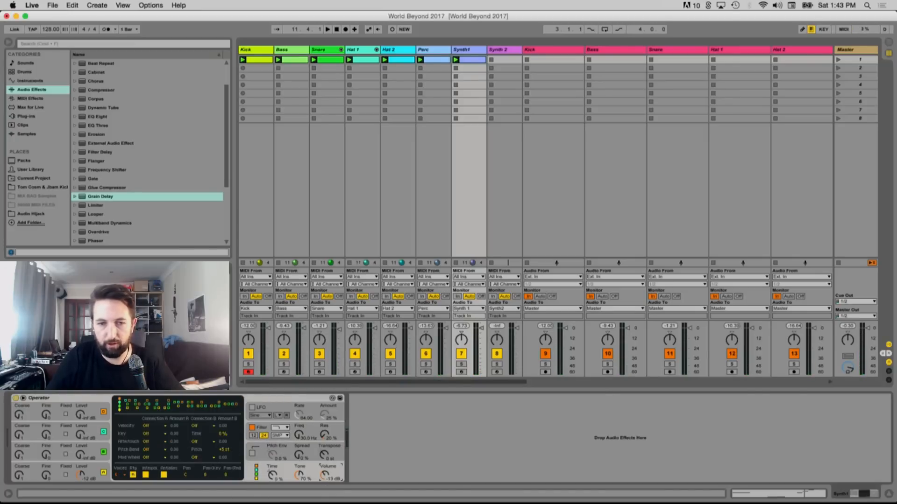
left_click(311, 428)
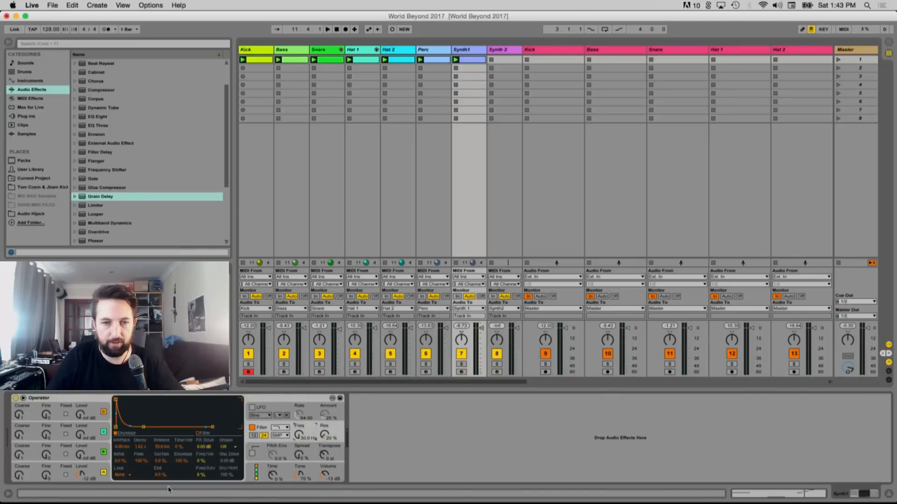
left_click(204, 447)
key("space")
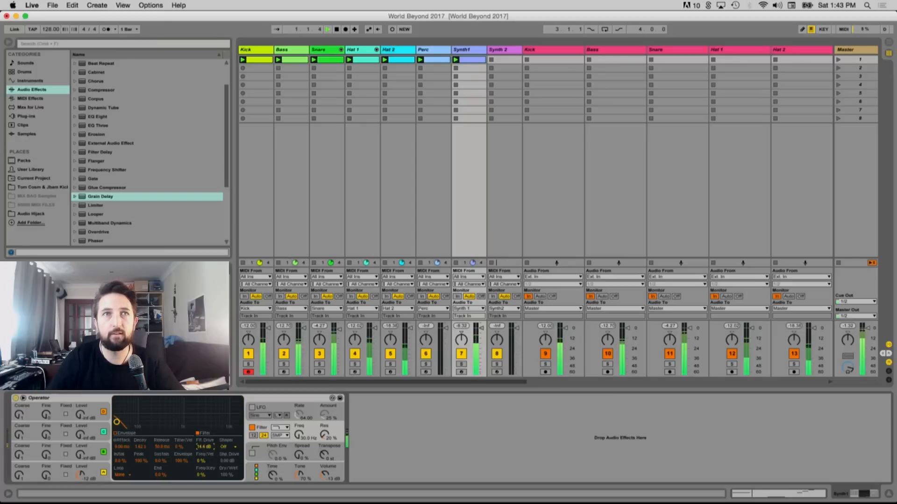
mouse_move(204, 446)
left_mouse_down()
mouse_move(205, 439)
mouse_move(203, 447)
left_mouse_up()
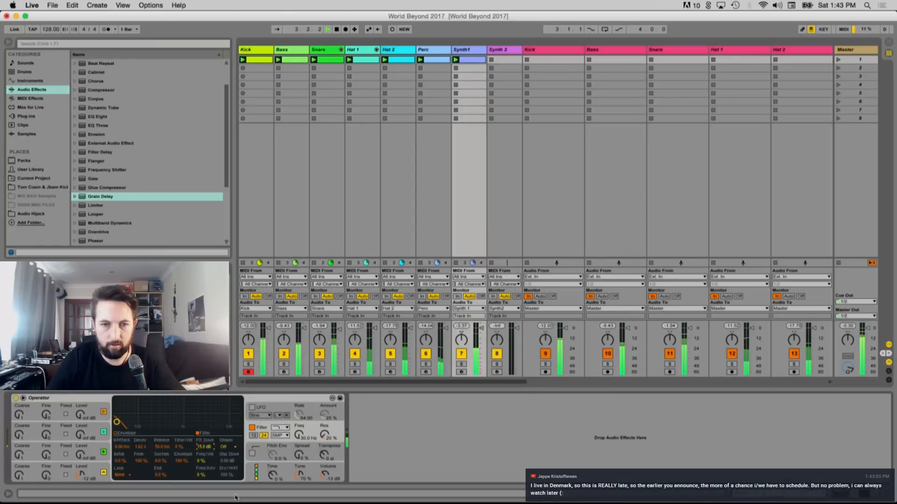
left_click_drag(323, 472, 324, 475)
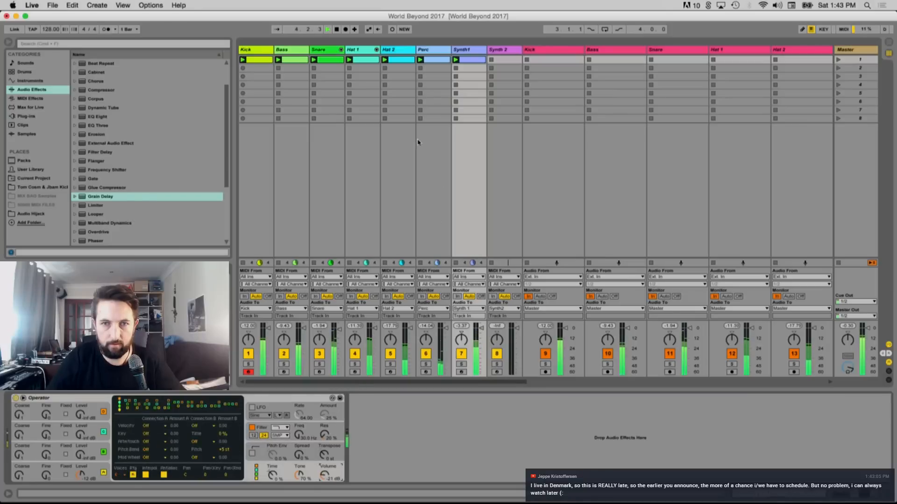
Move the Synth1 clip's note at 1.4.2 down to G#0 and lengthen it to the end of the bar
key("shift+Tab")
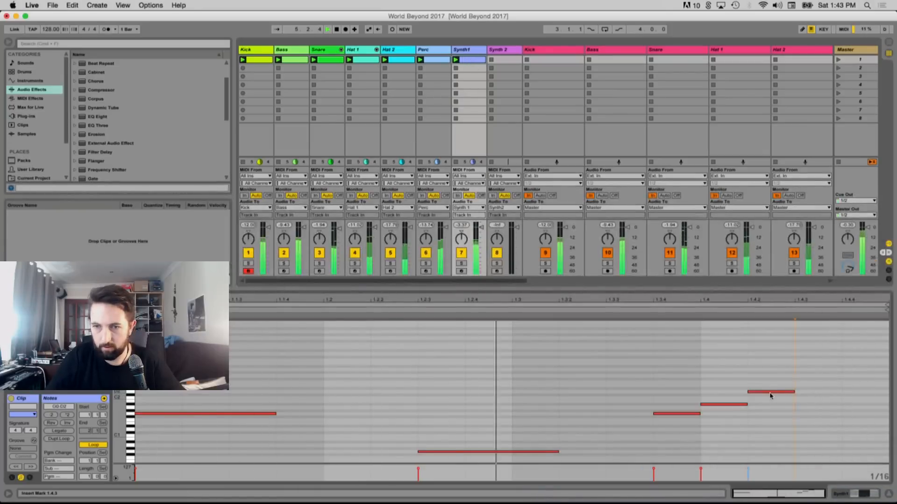
left_click_drag(770, 394, 781, 451)
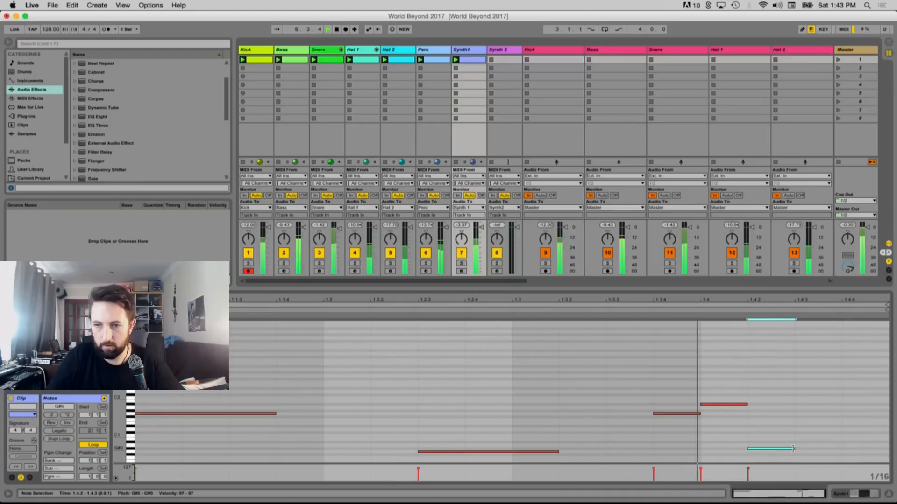
key("shift+Right")
key("shift+Right")
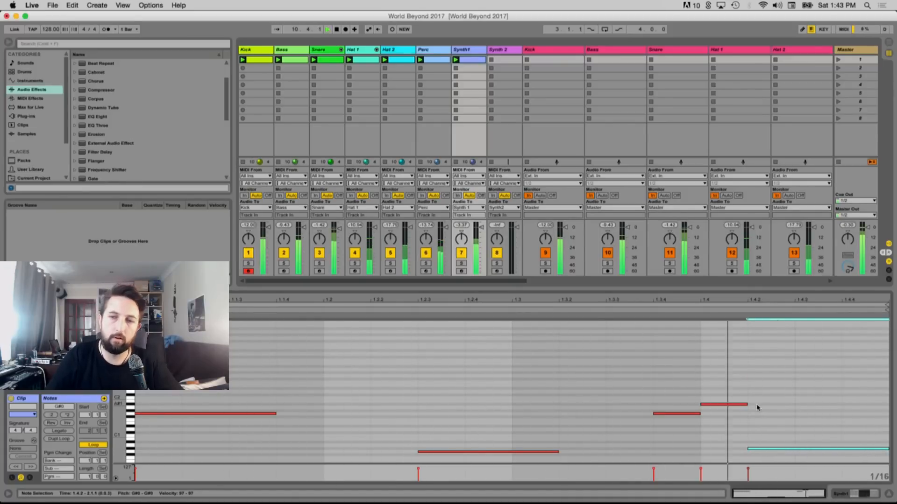
Solo the Synth1 track and refine its Operator filter with 40% resonance and a shorter envelope decay
left_click(472, 51)
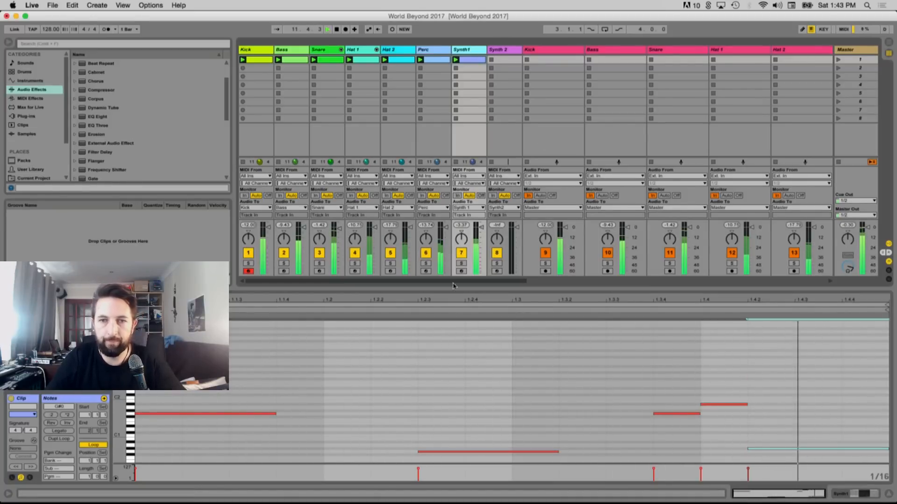
left_click(461, 263)
double_click(467, 51)
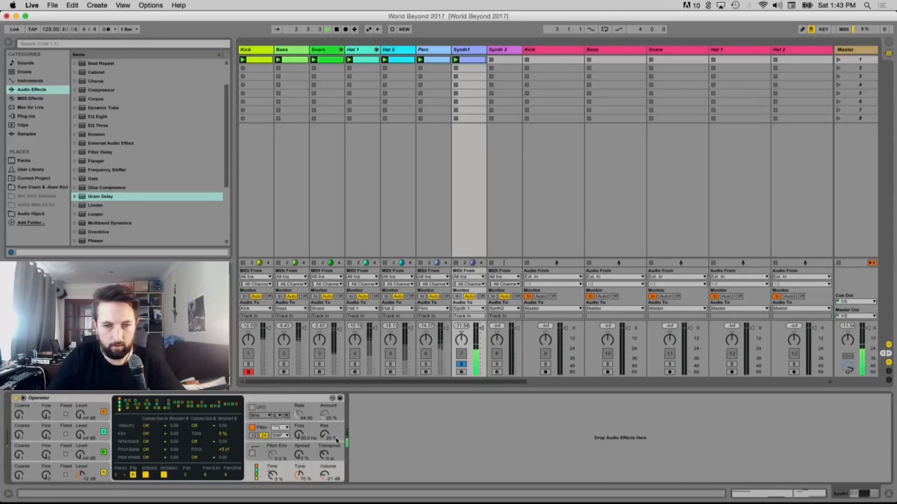
left_click(318, 432)
mouse_move(324, 434)
left_mouse_down()
mouse_move(324, 401)
mouse_move(324, 424)
left_mouse_up()
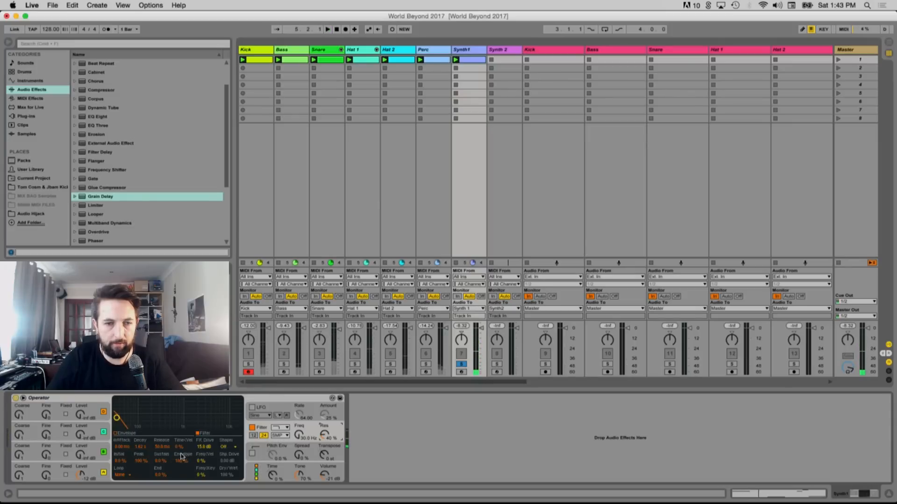
left_click(182, 458)
left_click_drag(140, 447, 140, 457)
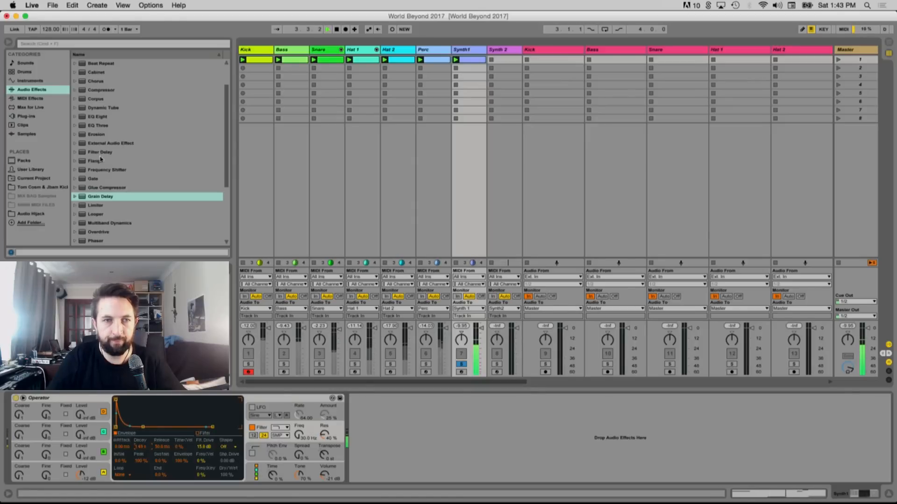
Search the Max for Live devices for lfo and add LFO.amxd after Operator on the Synth1 track
left_click(29, 98)
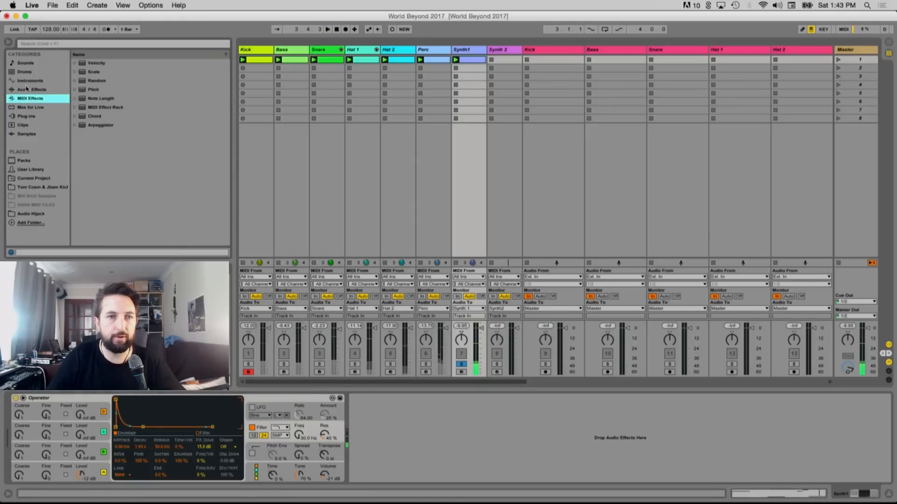
left_click(29, 44)
type("lo")
key("BackSpace")
key("BackSpace")
type("lfo")
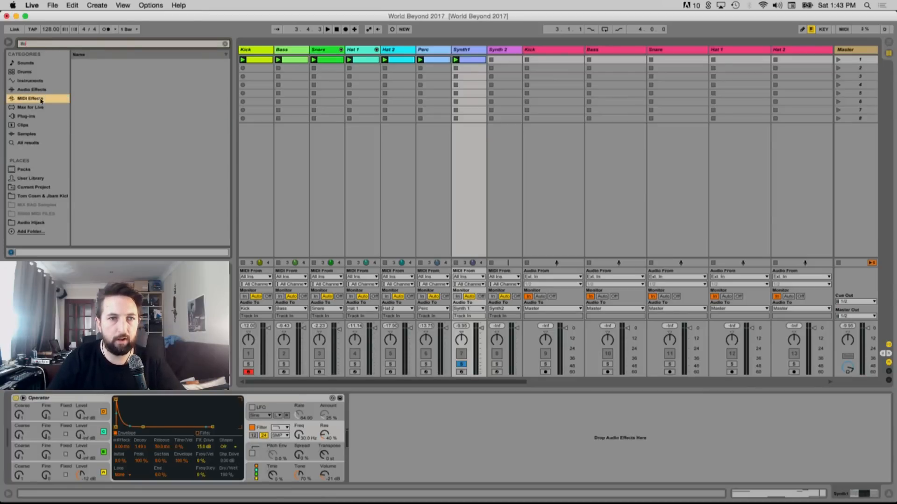
left_click(42, 115)
left_click(40, 108)
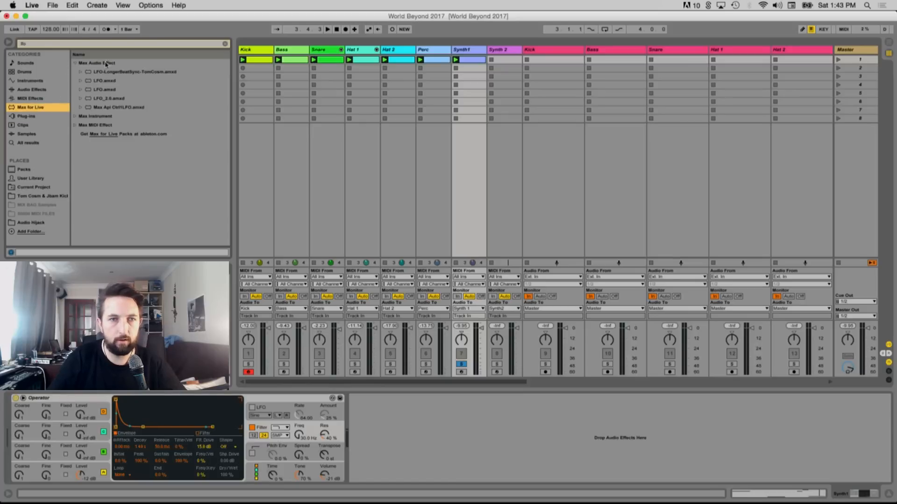
left_click_drag(108, 83, 341, 411)
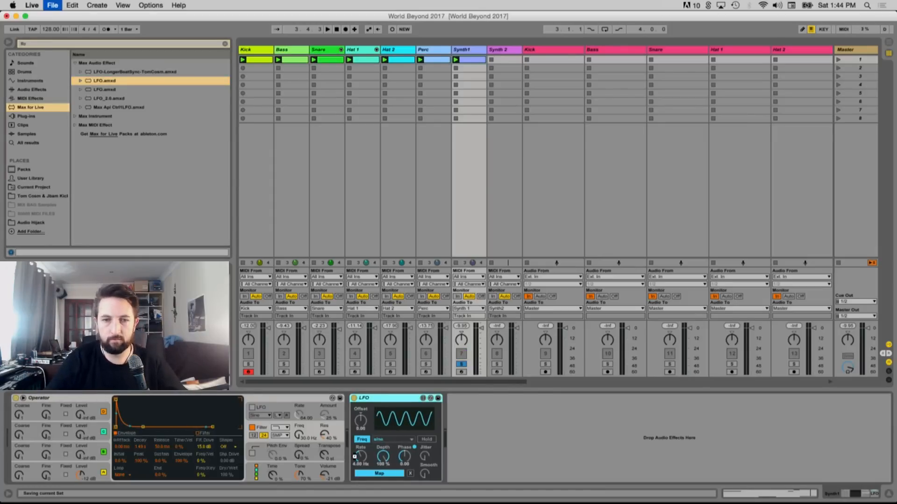
Map the LFO to Operator's filter envelope decay, with a rate of about 0.05 Hz, about 4% depth and 0.41 offset
left_click(374, 474)
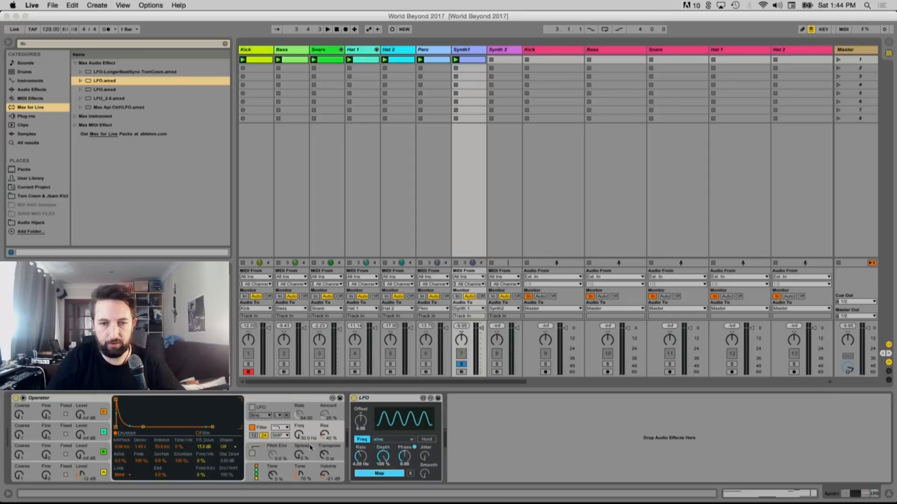
left_click(140, 447)
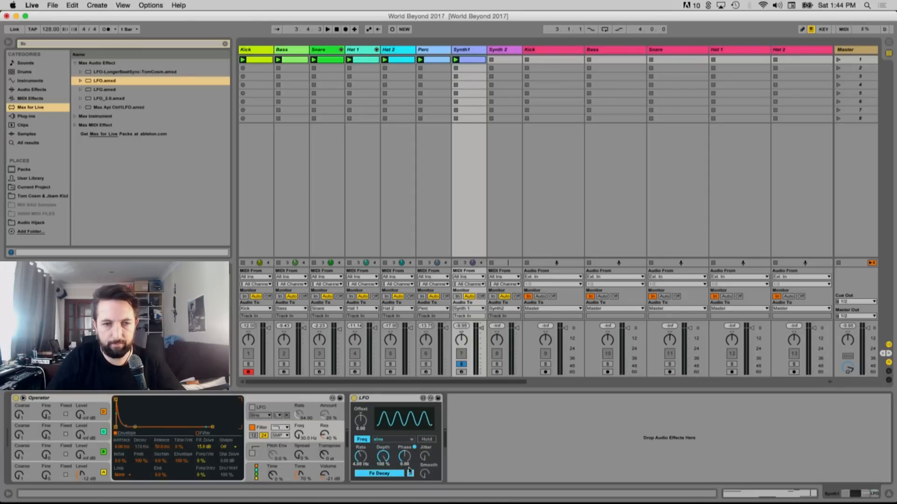
key("space")
left_click_drag(360, 456, 383, 460)
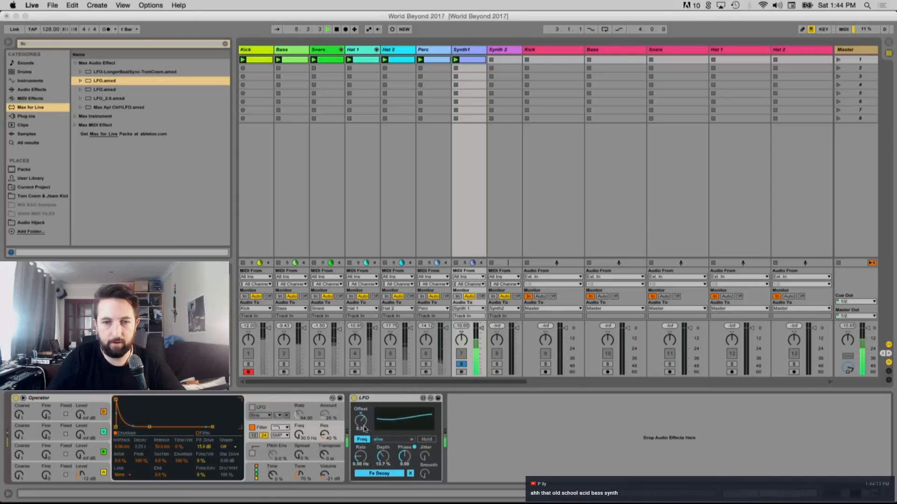
left_click_drag(383, 457, 383, 463)
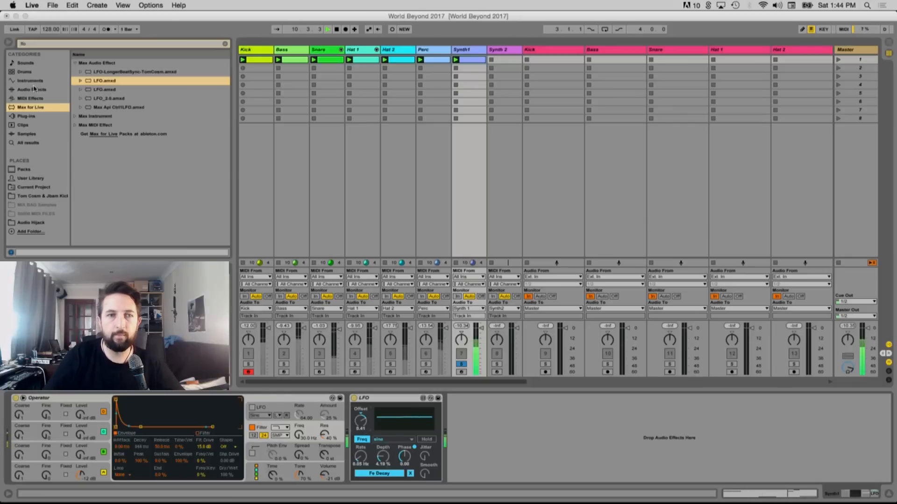
Add a Reverb audio effect after the LFO on the Synth1 track and set its dry/wet to 67%
left_click(37, 90)
left_click(226, 44)
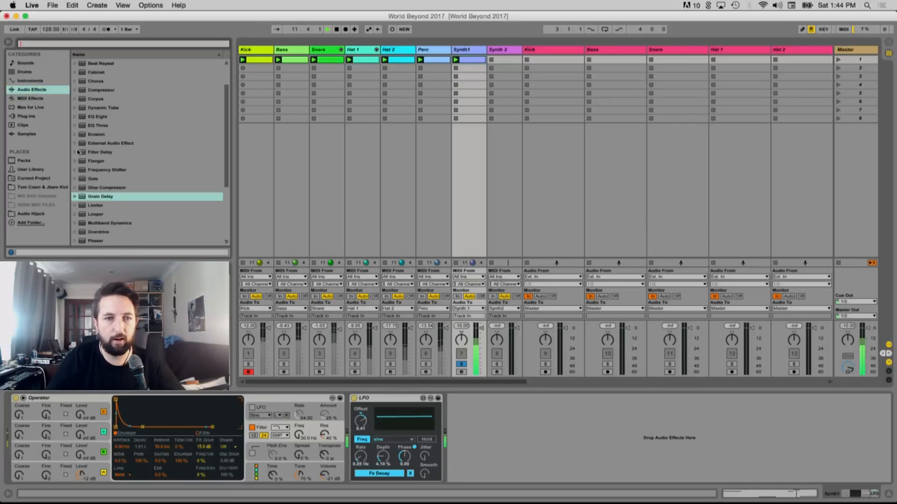
scroll(138, 194, "down", 5)
left_click_drag(108, 179, 537, 422)
left_click_drag(661, 470, 661, 462)
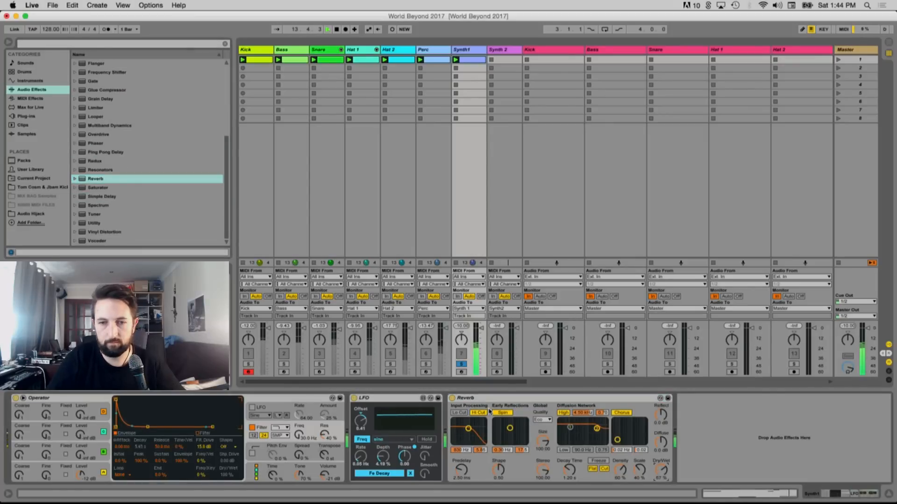
Turn off the Reverb's Hi Cut, set its quality to High, and unsolo Synth1 to play it with the full beat
left_click(485, 413)
left_click(540, 420)
left_click(546, 446)
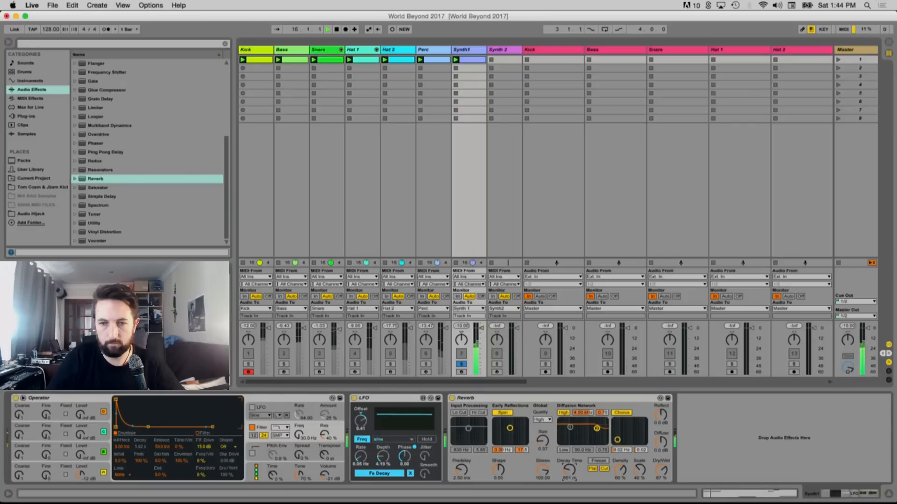
left_click(461, 365)
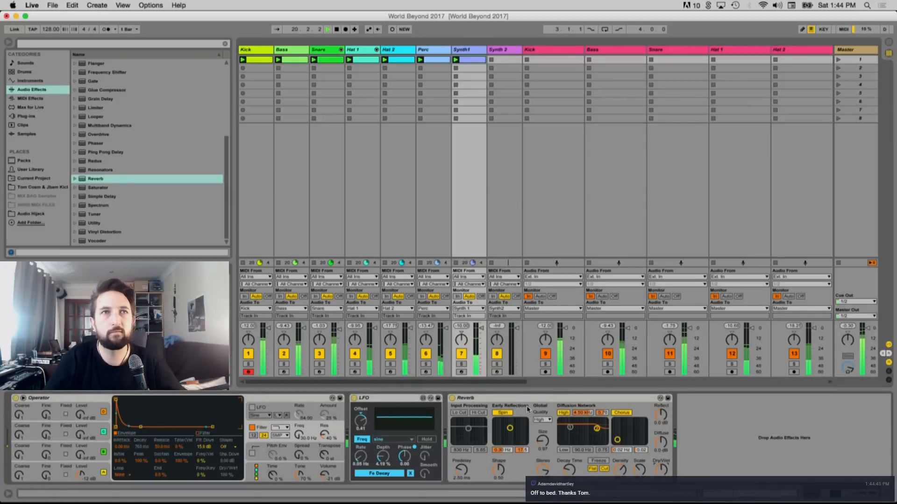
key("space")
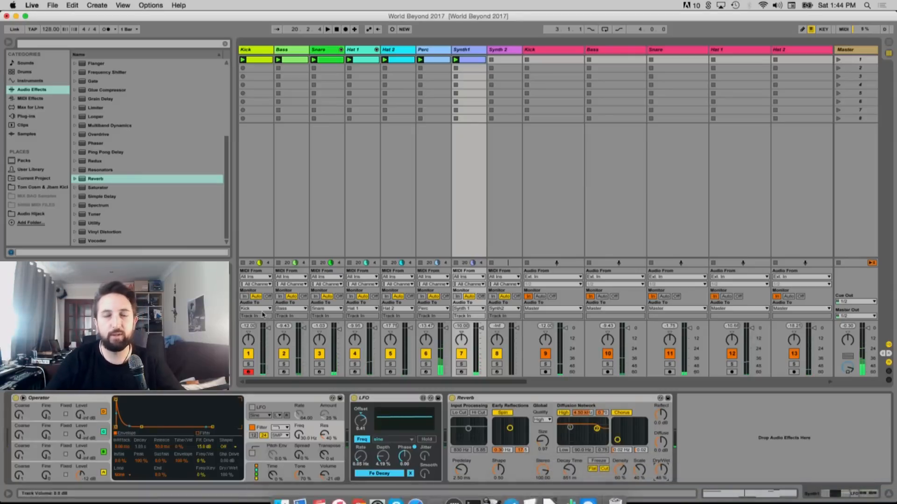
key("space")
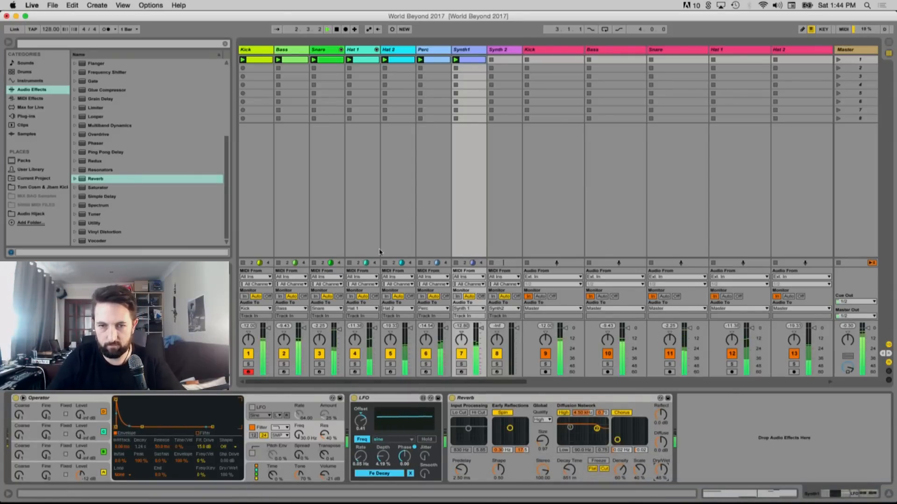
Add a Limiter after the Reverb on the Synth1 track and raise its gain by a few dB during playback
double_click(98, 108)
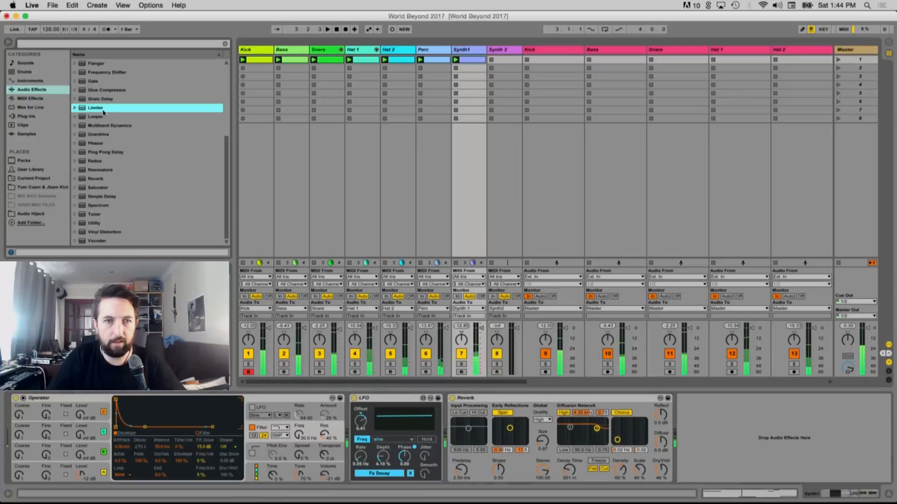
key("space")
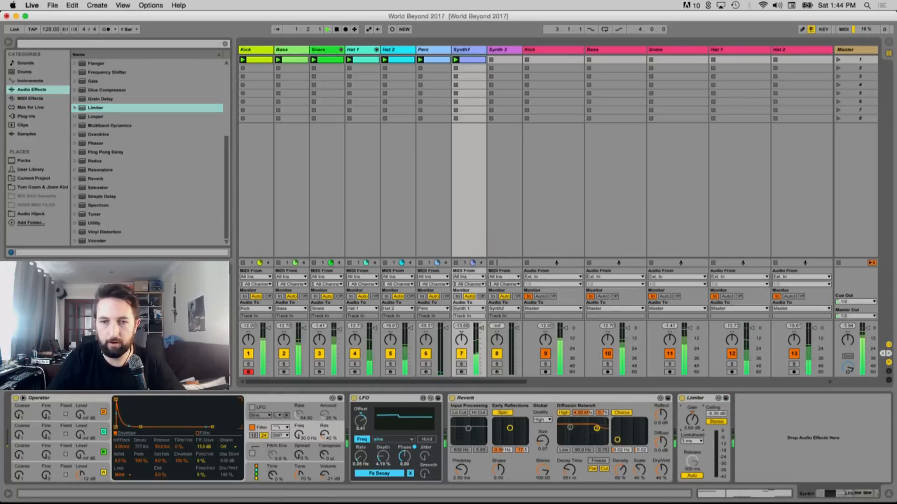
left_click_drag(692, 425, 692, 421)
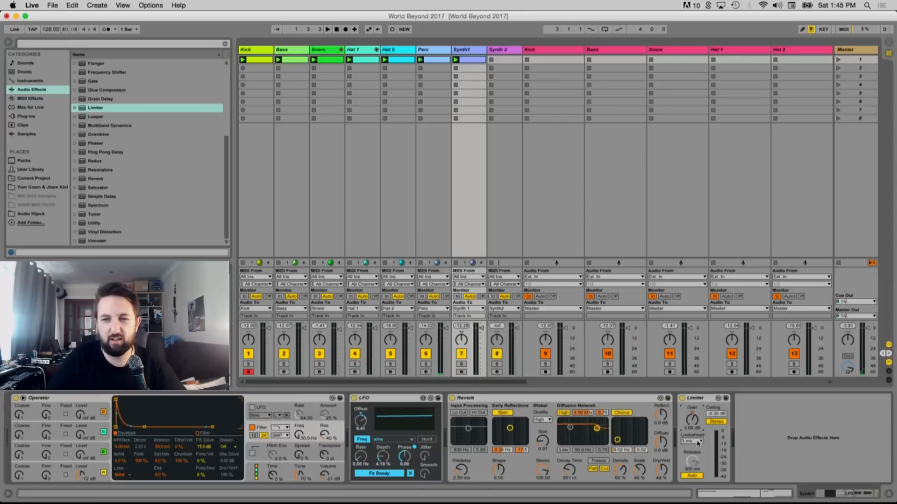
key("space")
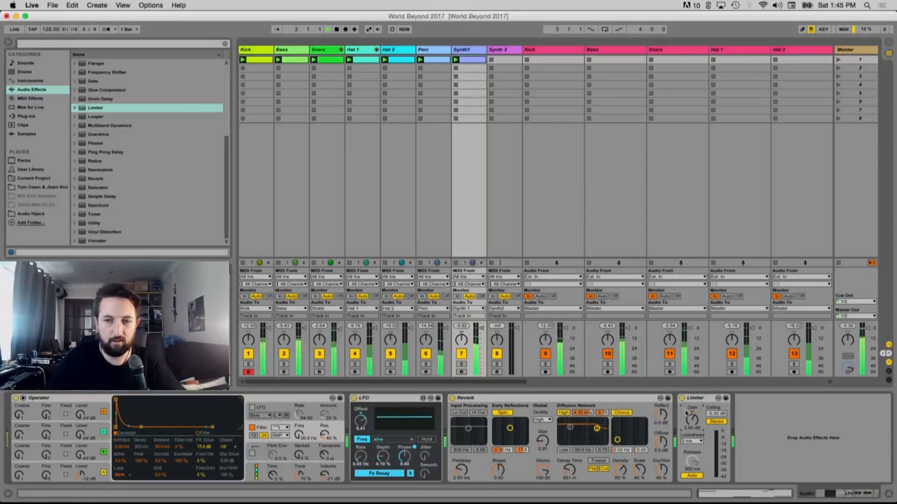
left_click_drag(685, 413, 685, 404)
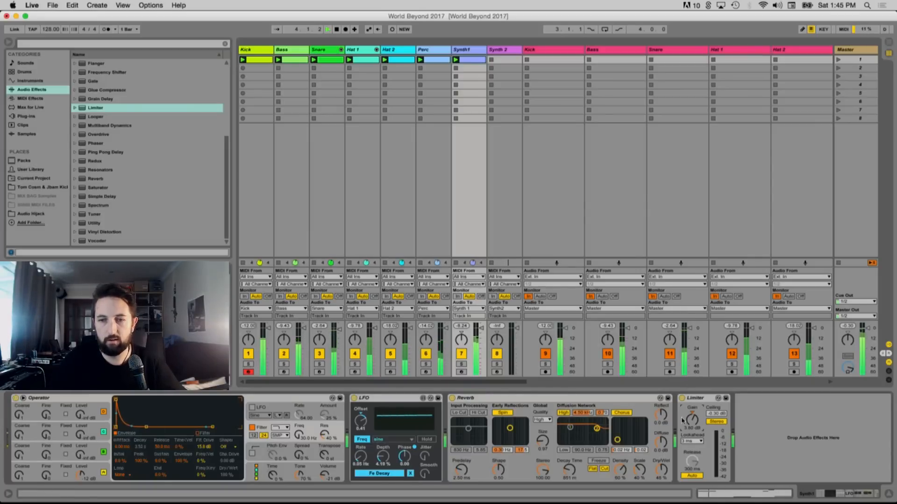
key("space")
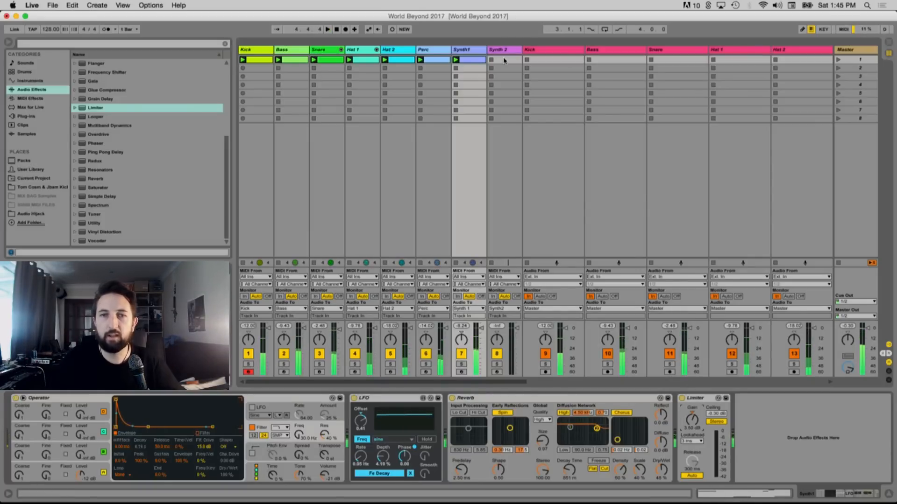
Create an empty MIDI clip in the Synth 2 track's first slot
double_click(498, 62)
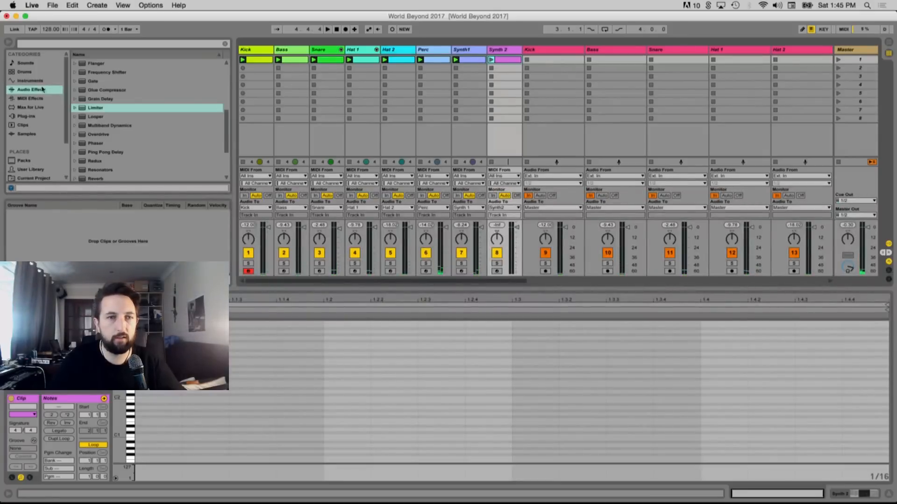
Draw three consecutive 1/16 notes, G1, A1 and A#1, at the start of the Synth 2 clip and raise the first note's velocity
double_click(159, 416)
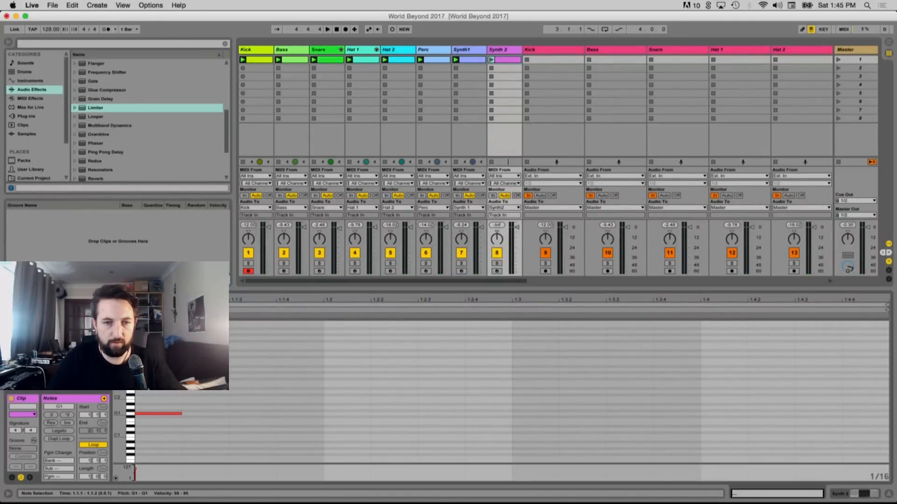
left_click_drag(134, 473, 155, 462)
double_click(201, 407)
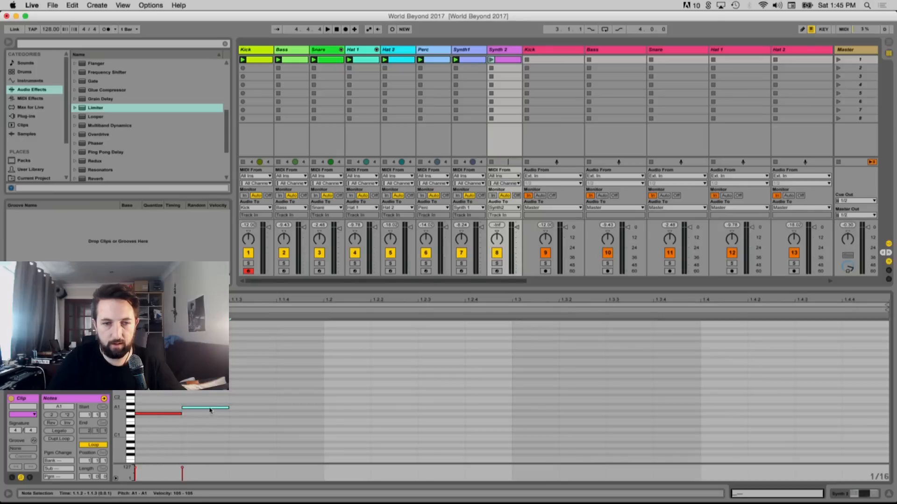
double_click(251, 405)
Lower the second and third notes to G#1 and A1, and shorten the Synth 2 clip's loop to end at 1.1.4
left_click(194, 412)
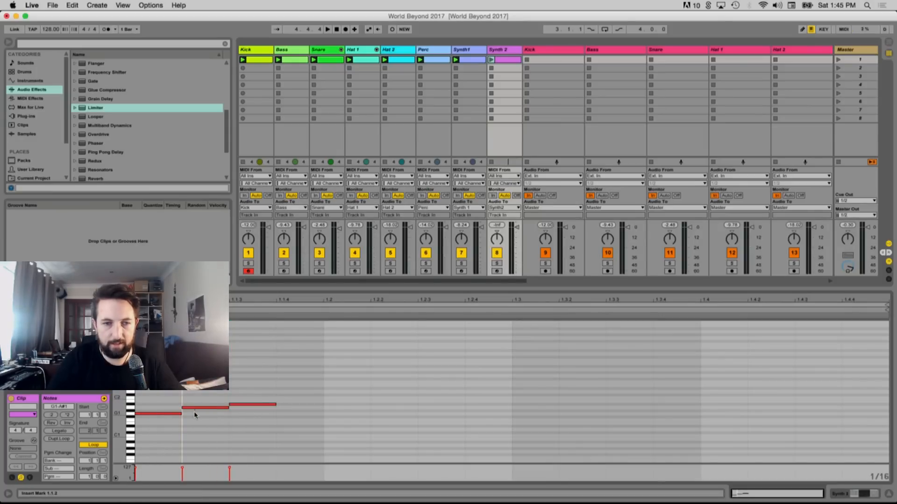
left_click(195, 408)
key("Down")
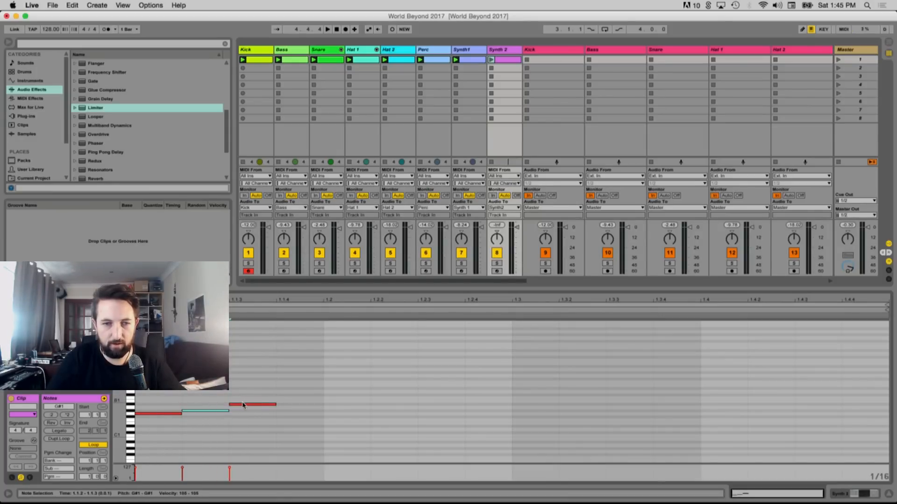
left_click(243, 404)
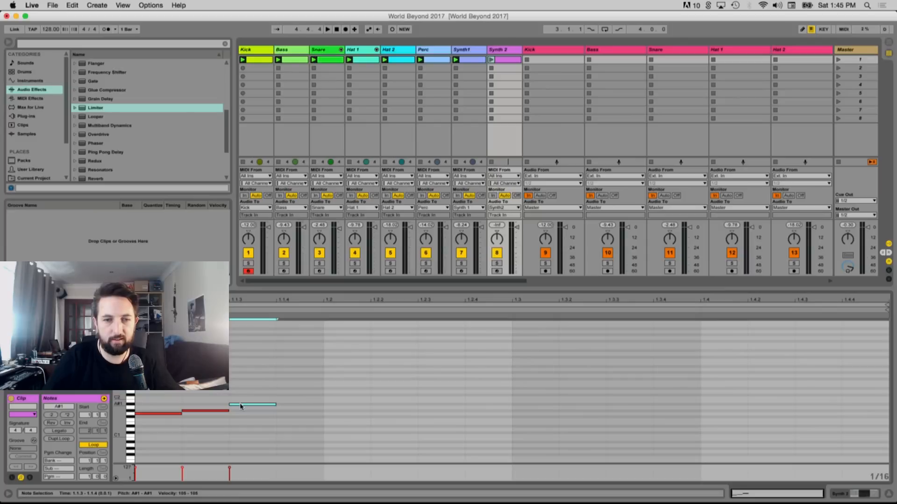
key("Down")
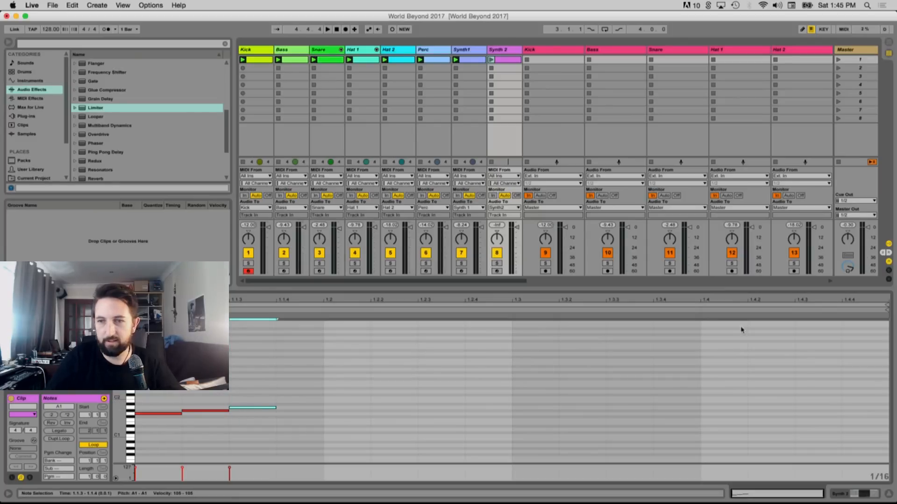
left_click_drag(890, 308, 276, 308)
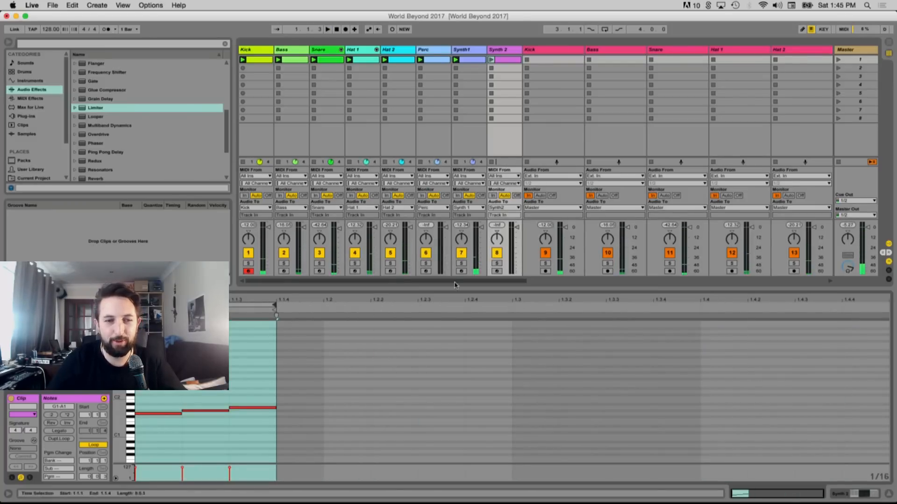
Launch the Synth 2 clip, transpose its notes up an octave to G2–A2 and shorten each to about a third of its length
left_click(492, 61)
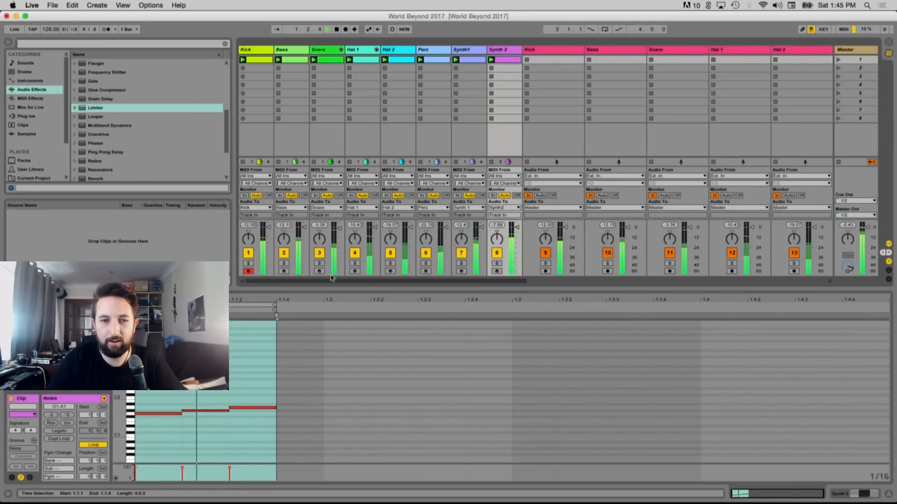
key("shift+Up")
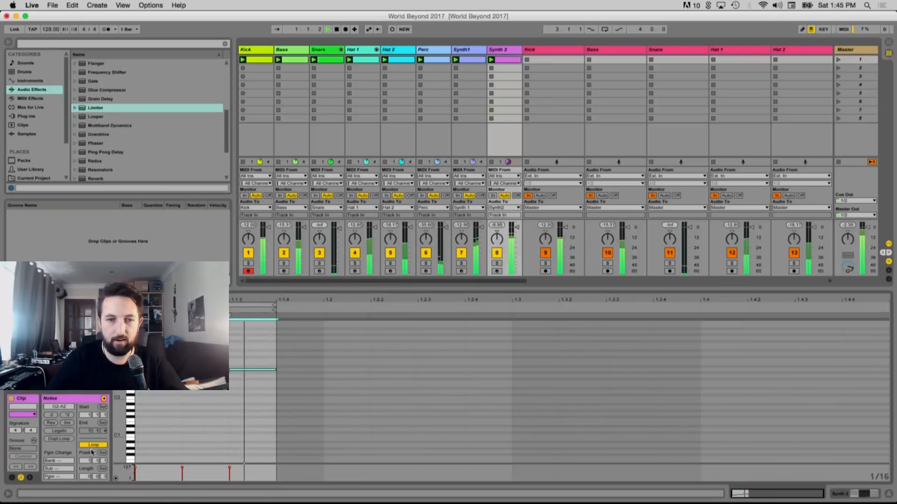
left_click(209, 398)
key("super+a")
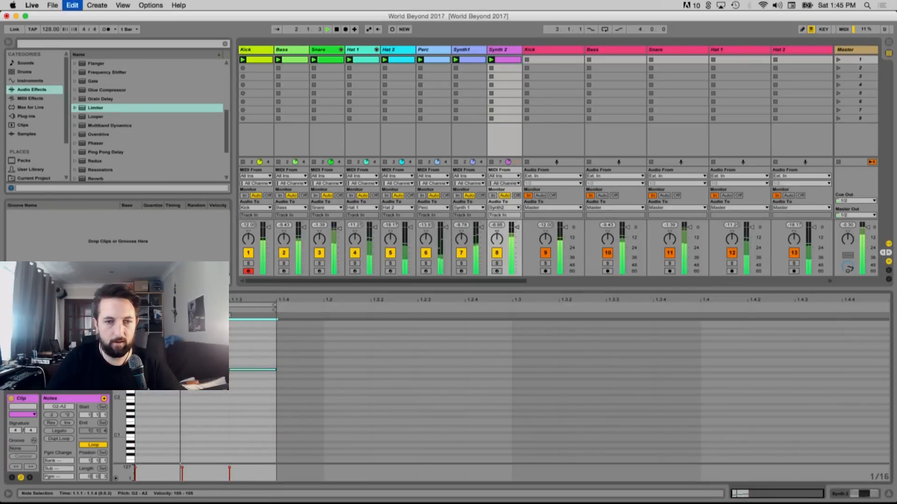
left_click_drag(182, 374, 149, 374)
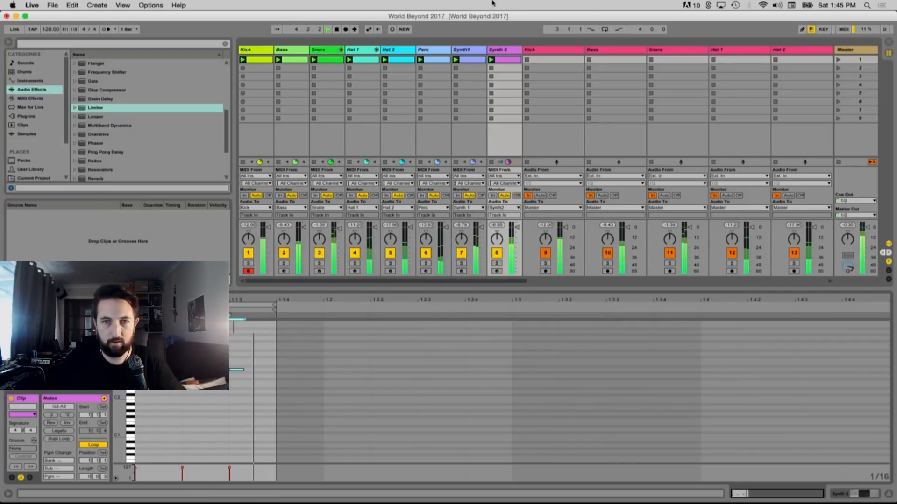
In Synth 2's Operator, set oscillator B to the 4-bit sine waveform and raise its level during playback
key("shift+Tab")
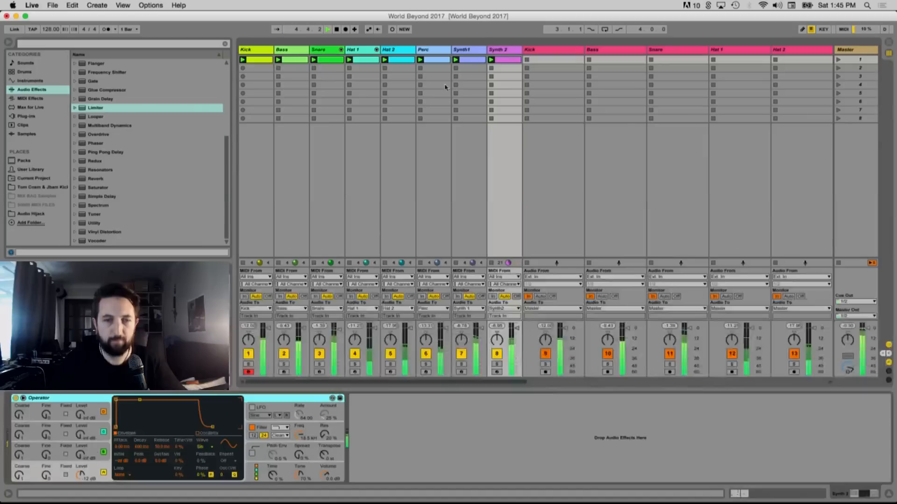
left_click(86, 453)
left_click(204, 447)
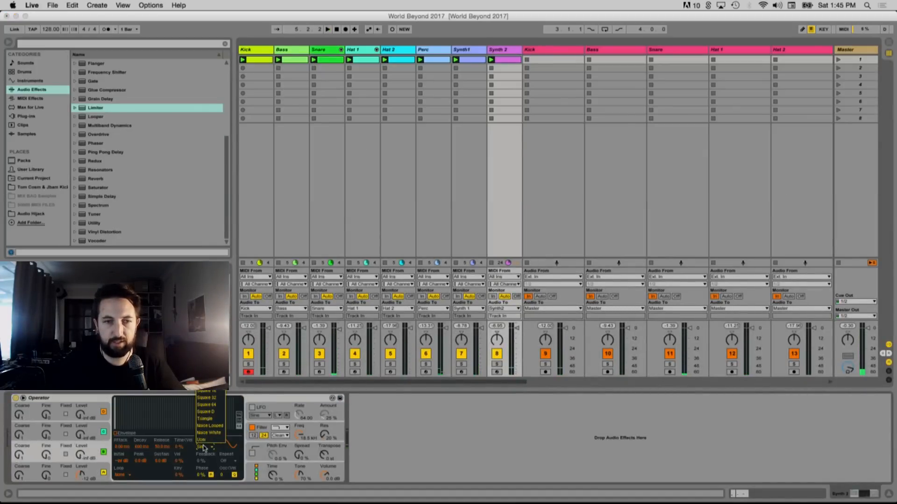
left_click(206, 293)
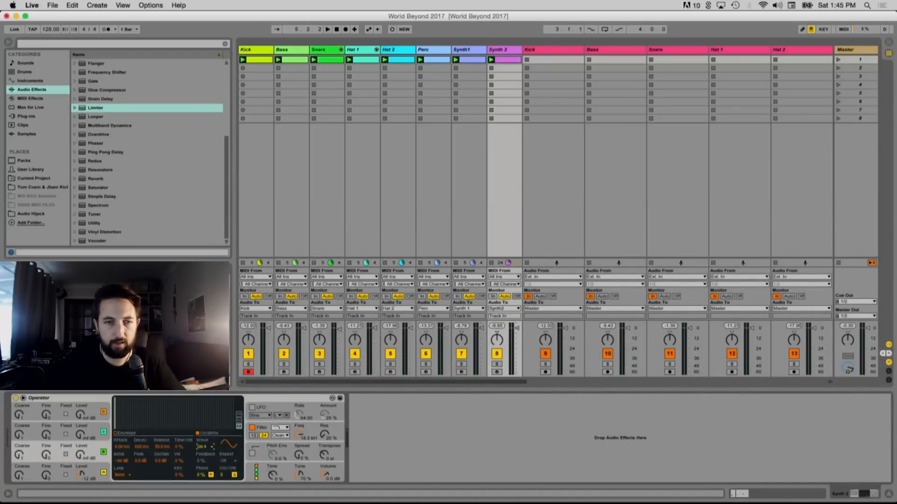
key("space")
left_click_drag(91, 460, 91, 448)
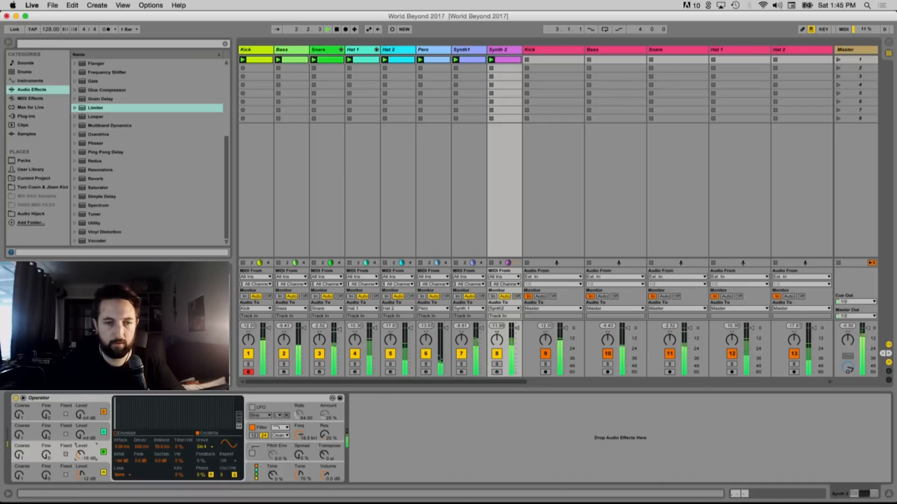
Enable Operator's LFO for oscillator B only, with retrigger off, synced rate 2 and amount 53%, and set oscillator B's level to -23 dB
left_click(252, 407)
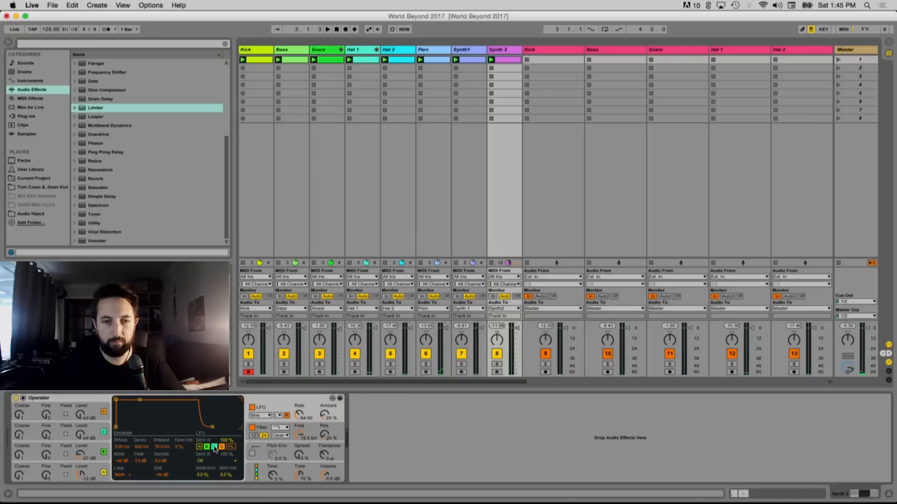
left_click_drag(86, 457, 86, 455)
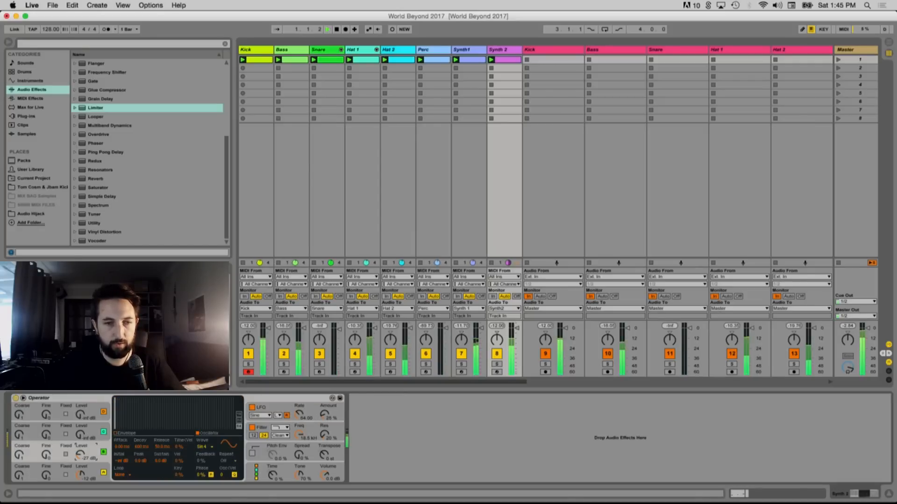
left_click(288, 416)
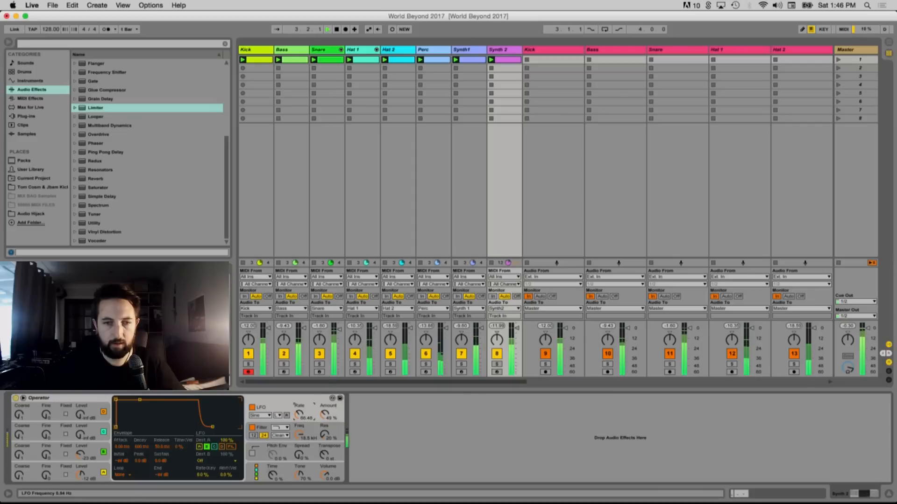
left_click(277, 415)
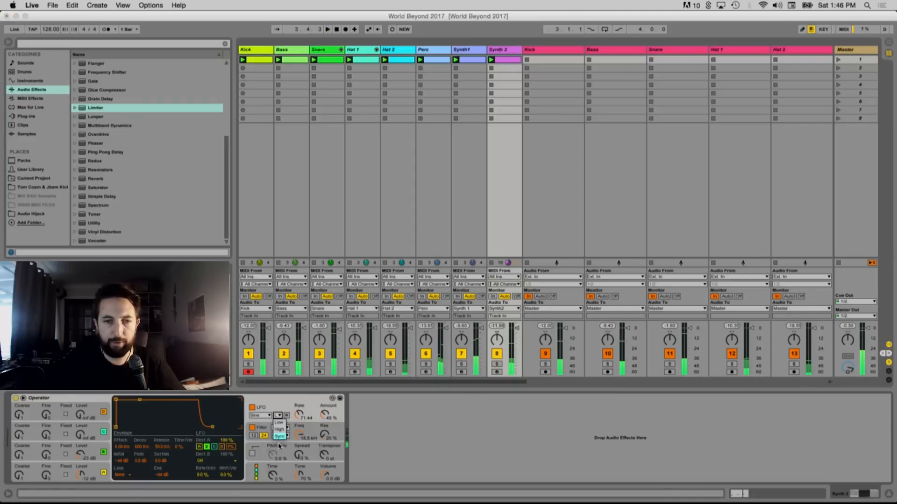
left_click(282, 439)
left_click(299, 414)
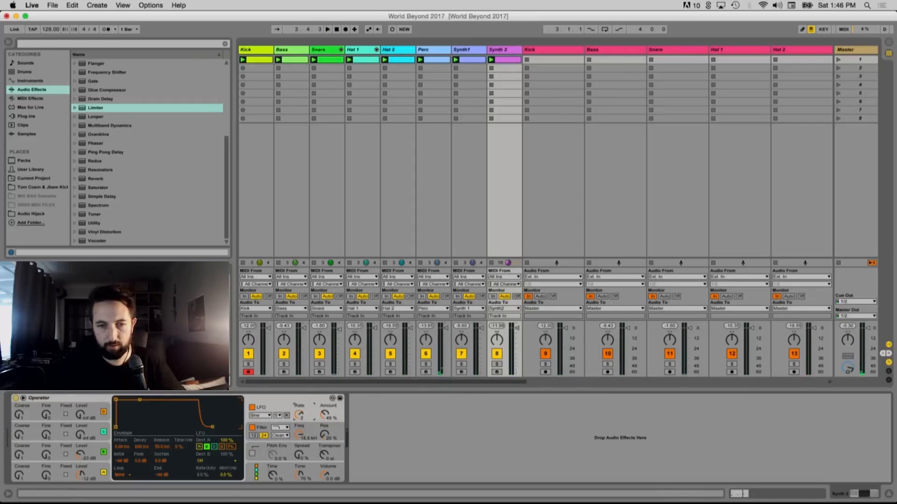
key("space")
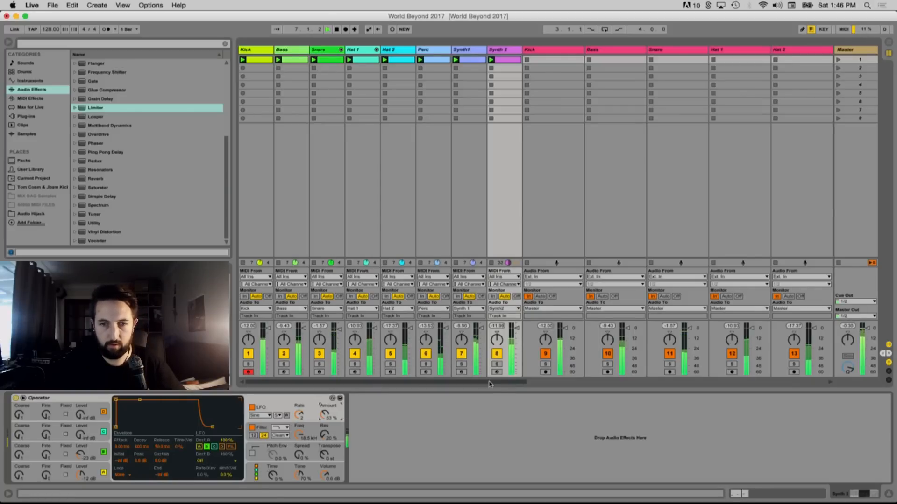
Solo Synth 2 and bring Operator's oscillator C to about -20 dB, trying the Noise White waveform before returning to Sine
left_click(497, 364)
left_click_drag(81, 436, 81, 422)
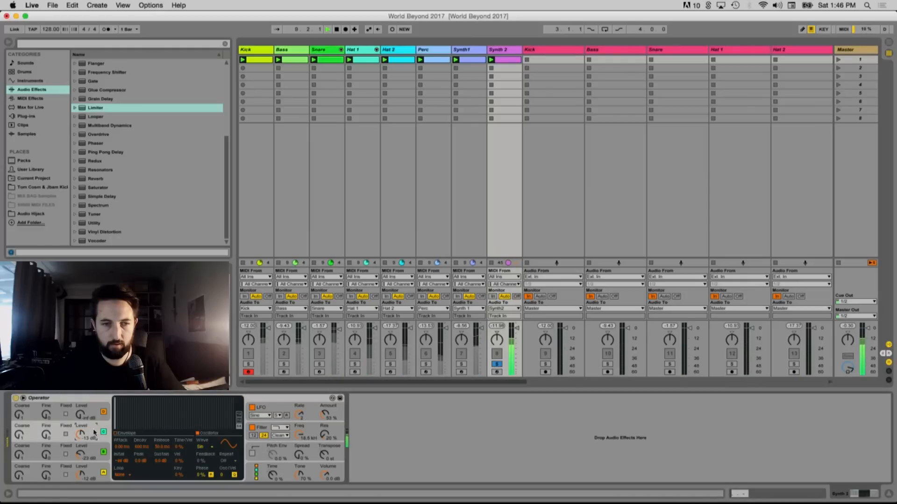
left_click(206, 447)
left_click(214, 437)
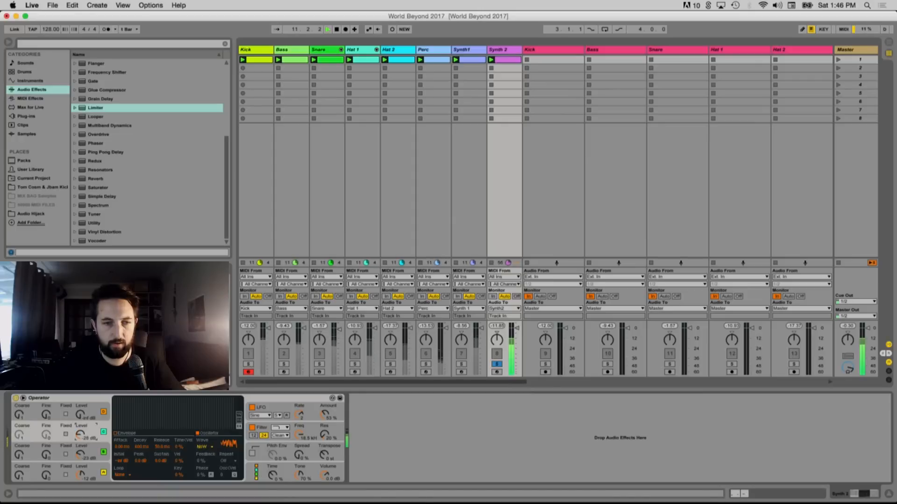
left_click(200, 447)
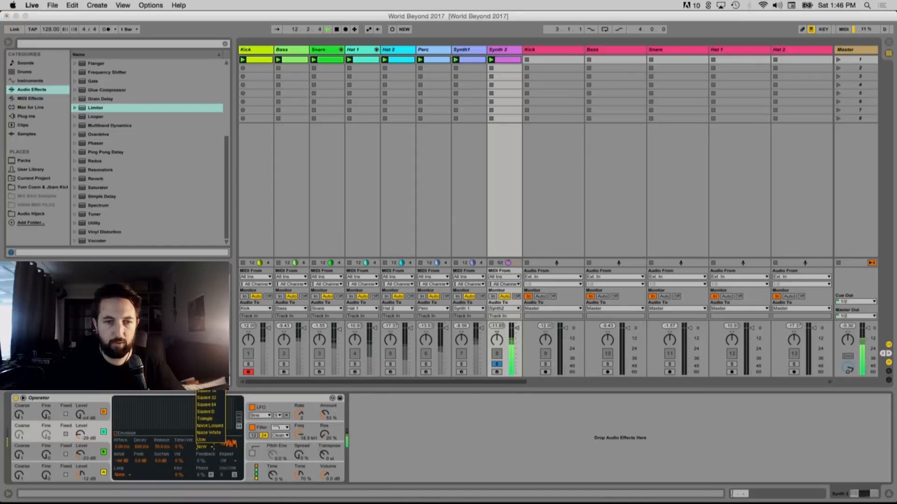
left_click(206, 271)
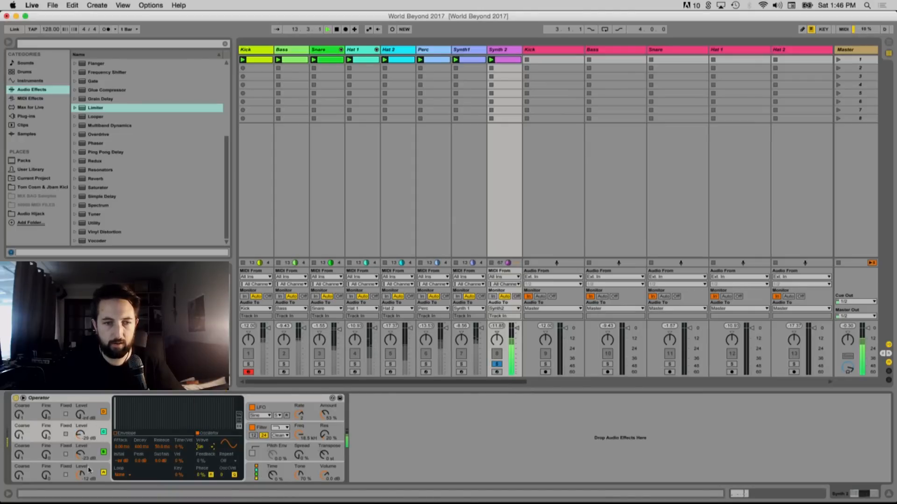
Draw extra harmonics for Operator's oscillator A at the 2nd, 6th, 9th, 11th and 12th partials to make a custom waveform
left_click(89, 469)
left_click(207, 422)
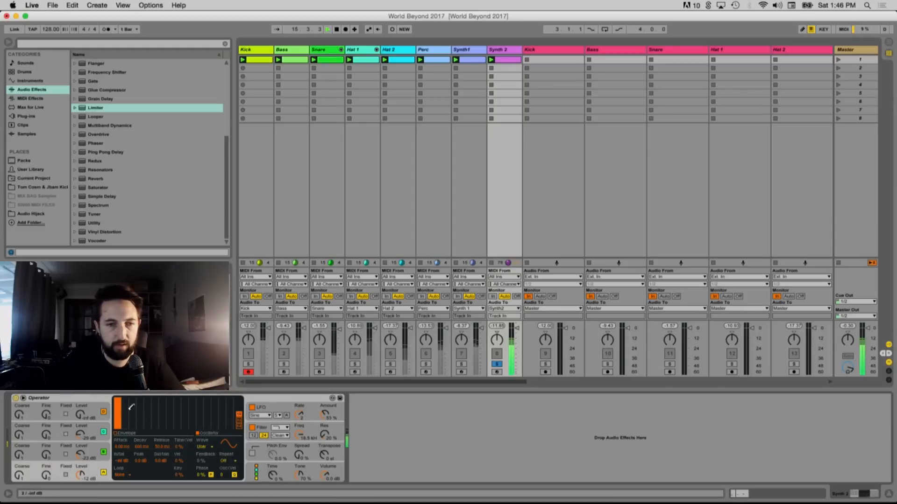
left_click(126, 408)
left_click(155, 415)
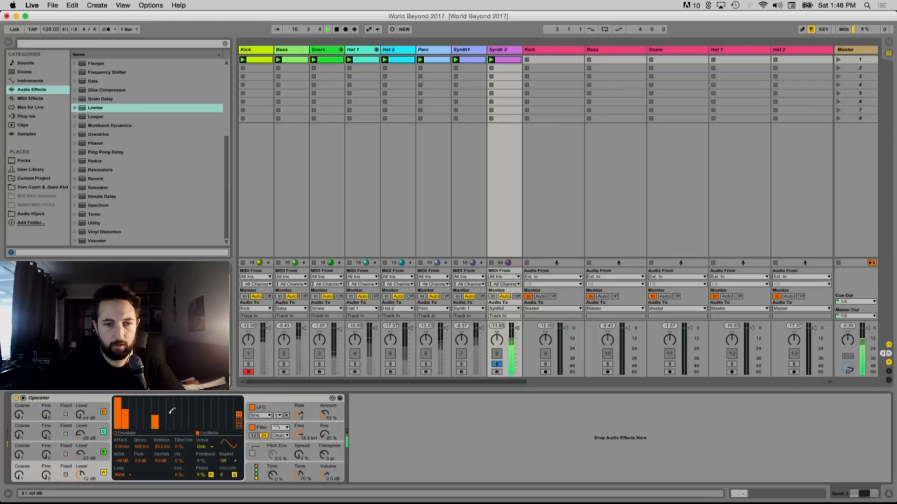
left_click(200, 402)
mouse_move(203, 400)
left_mouse_down()
mouse_move(199, 427)
mouse_move(180, 414)
mouse_move(204, 415)
left_mouse_up()
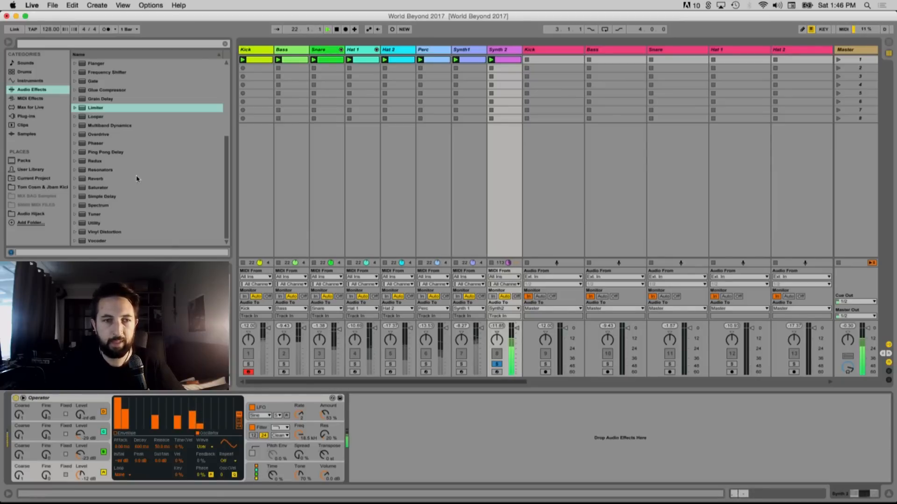
Try a Filter Delay after Operator with its left and right filters at about 5.3 and 6.5 kHz and both delays unsynced
scroll(135, 187, "up", 5)
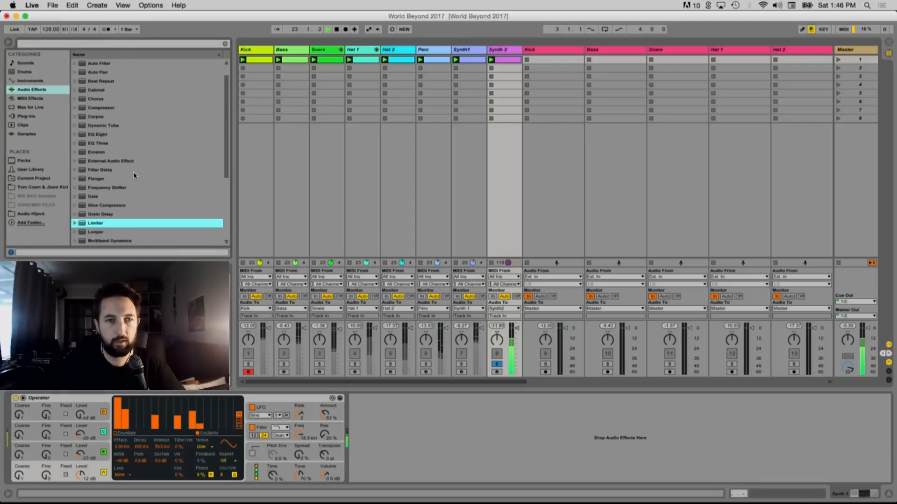
double_click(106, 171)
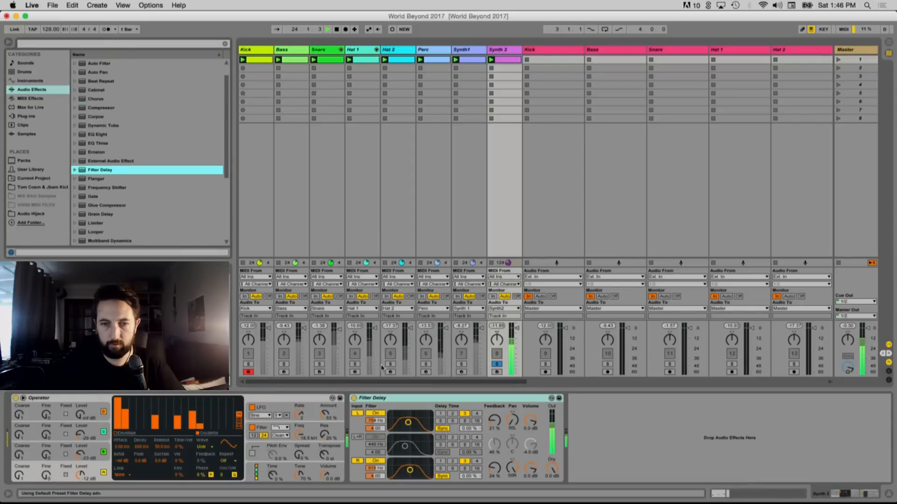
left_click_drag(422, 425, 422, 423)
left_click_drag(411, 471, 424, 464)
left_click(442, 429)
double_click(442, 476)
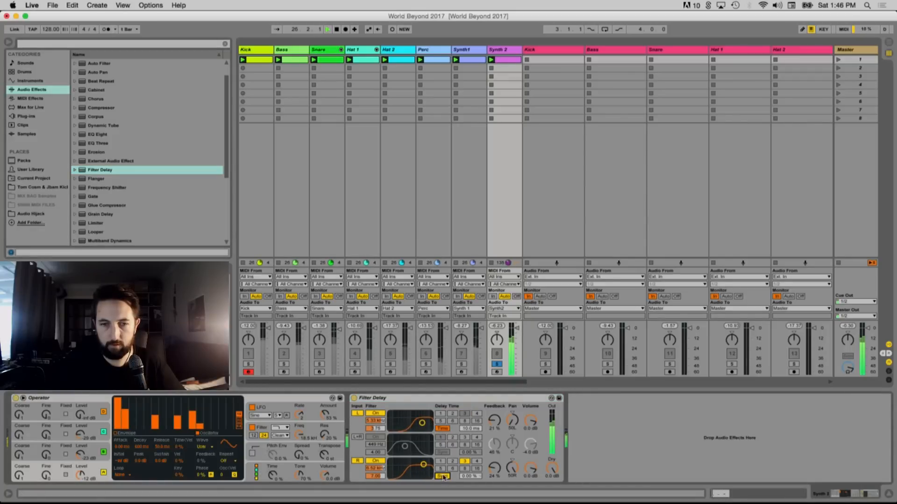
left_click(442, 476)
Delete the Filter Delay from the Synth 2 track's device chain
double_click(426, 397)
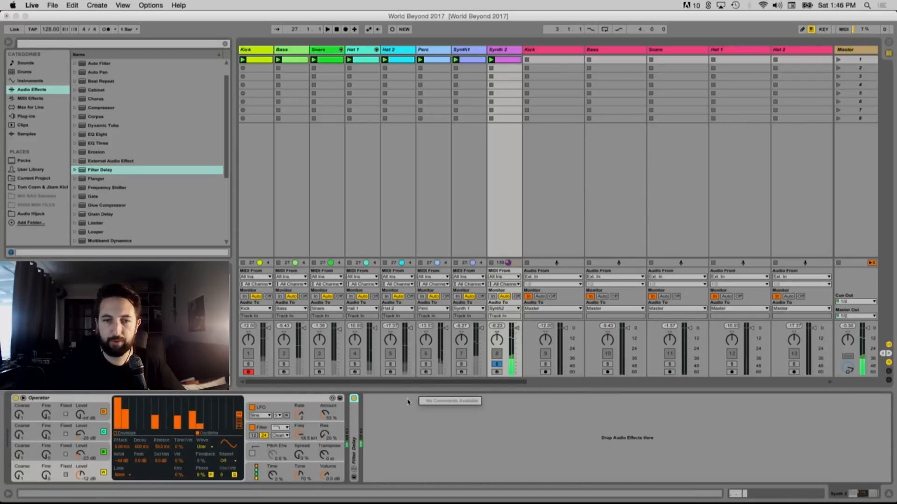
double_click(353, 452)
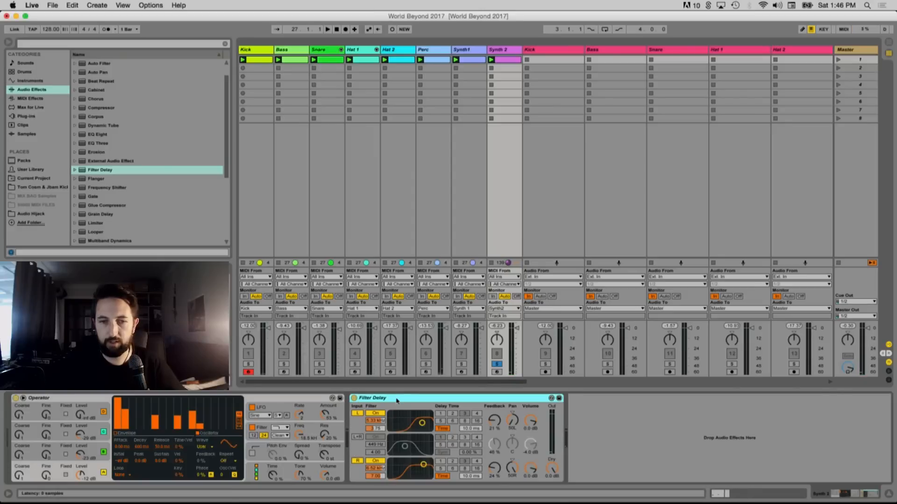
key("Delete")
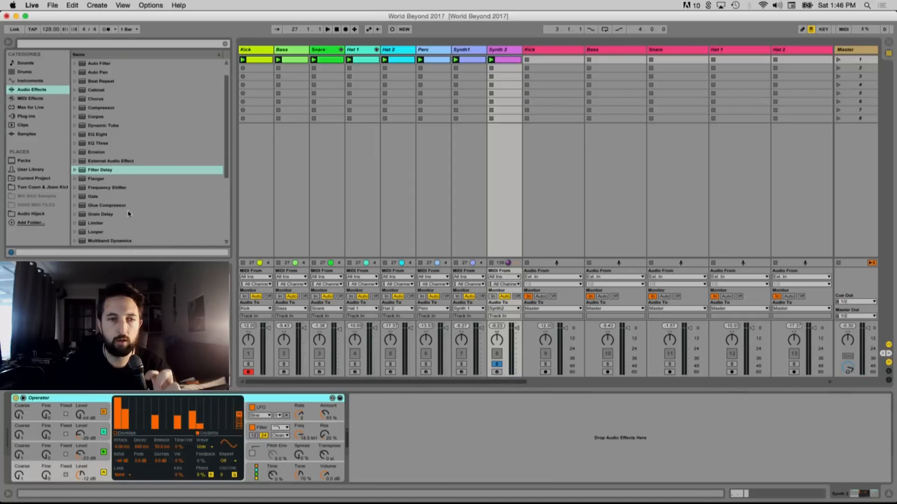
Add a Simple Delay after Operator on Synth 2, linked and unsynced, with a delay time of about 45 ms and 63% feedback
scroll(131, 234, "down", 5)
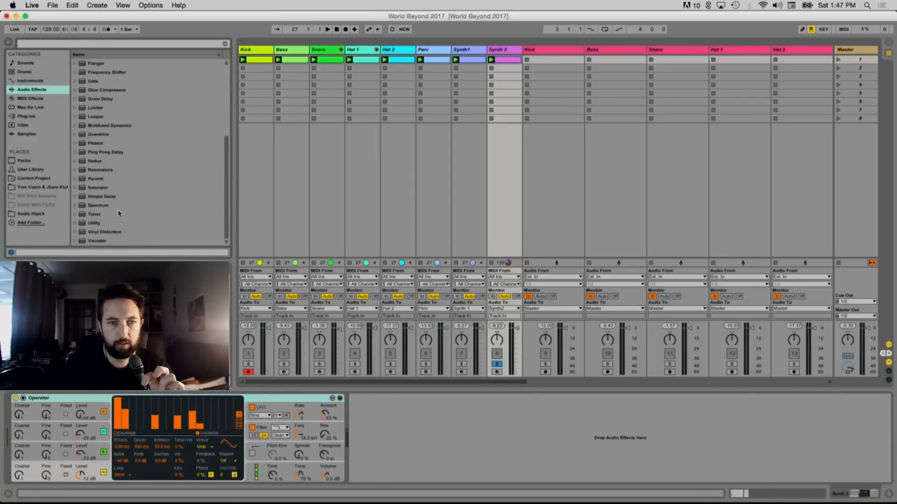
left_click_drag(112, 197, 447, 418)
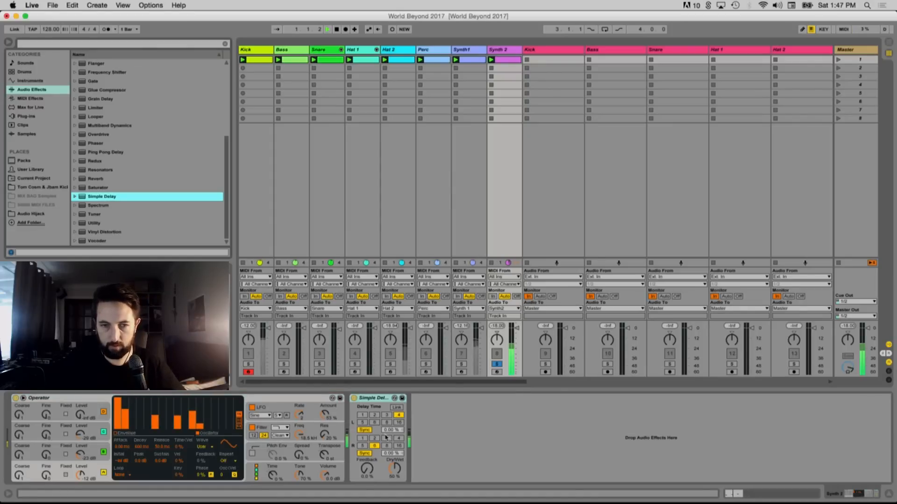
left_click(397, 407)
key("space")
key("space")
left_click(365, 430)
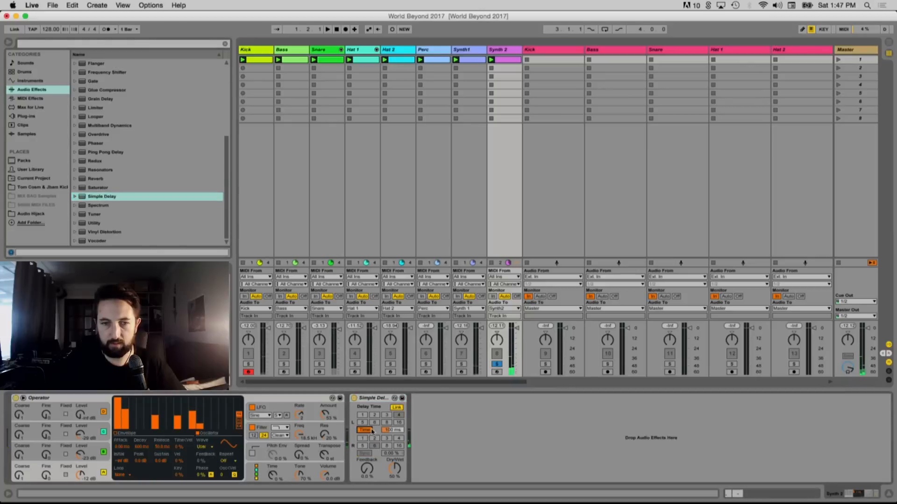
mouse_move(389, 430)
left_mouse_down()
mouse_move(389, 441)
mouse_move(366, 451)
mouse_move(392, 439)
left_mouse_up()
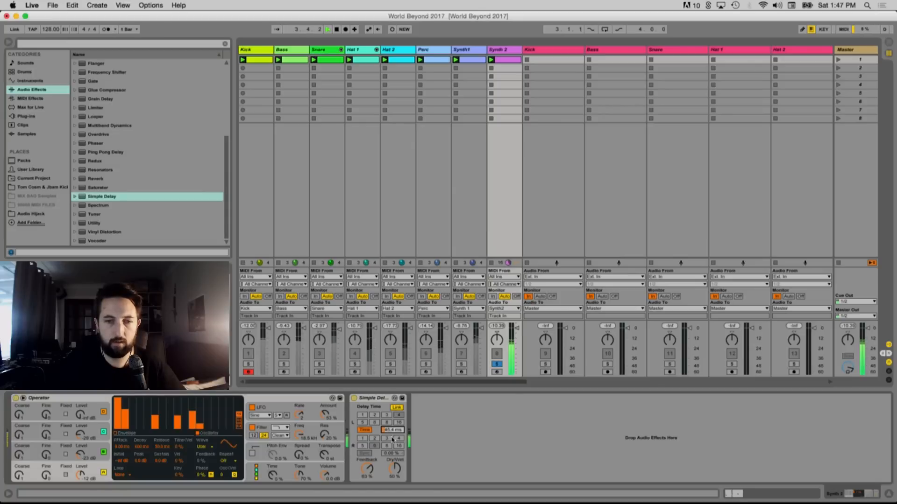
left_click_drag(393, 430, 392, 420)
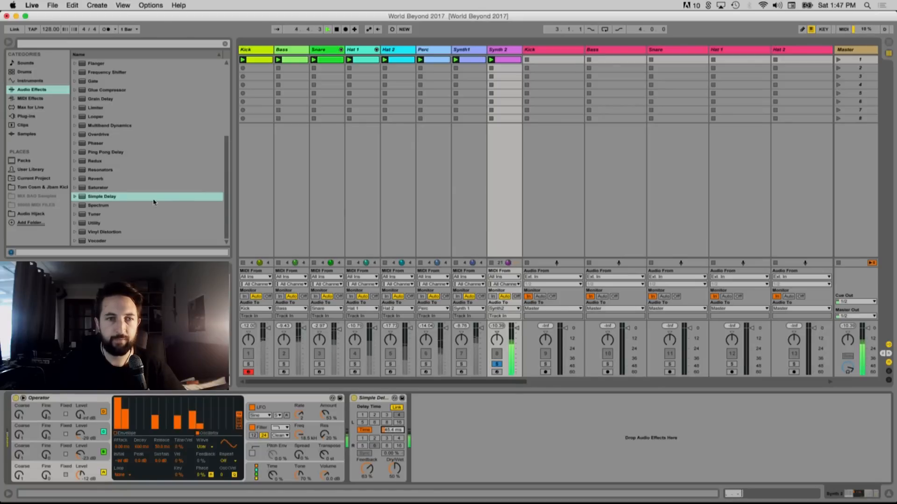
Find the Max for Live LFO audio effect and place it after the Simple Delay on Synth 2
left_click(30, 98)
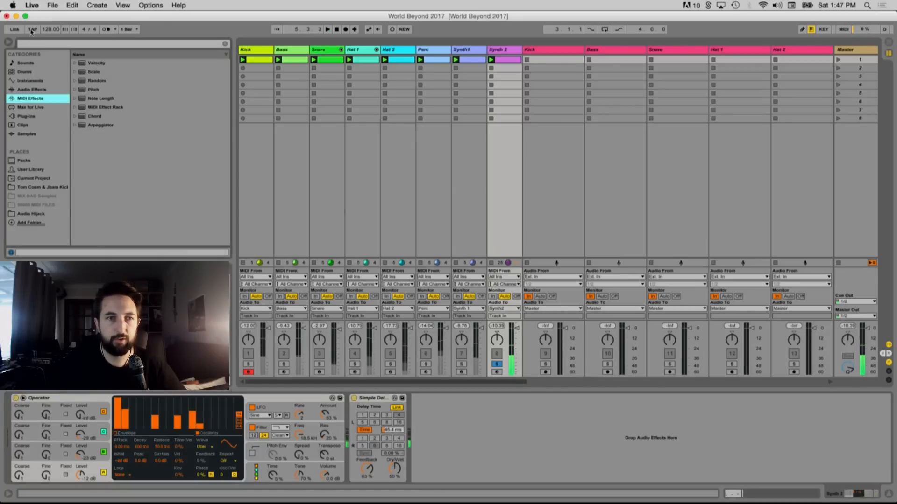
key("super+f")
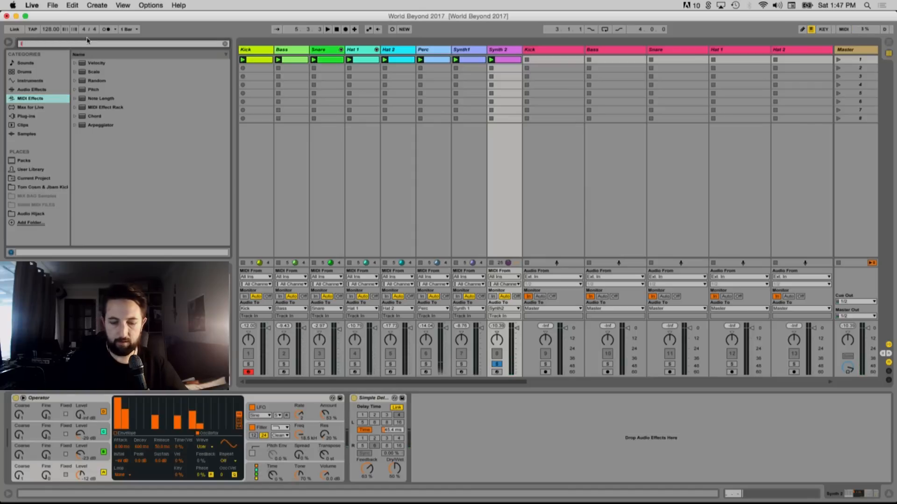
type("ar")
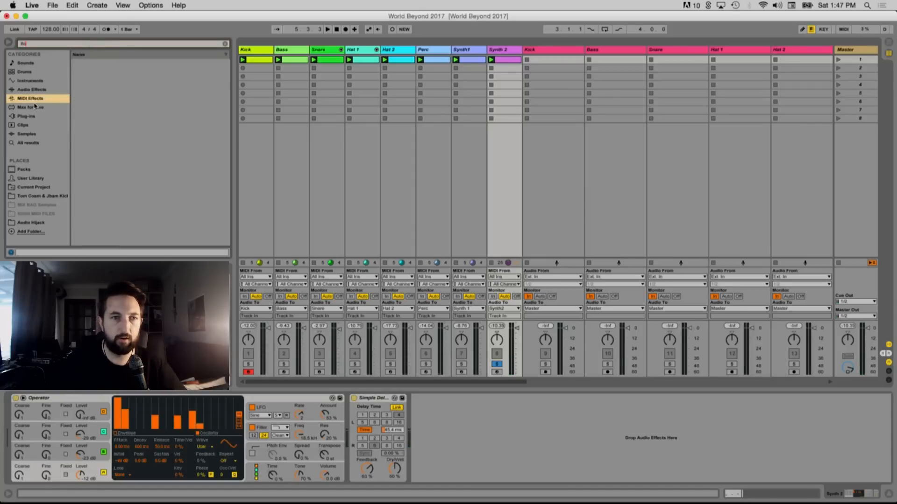
left_click(35, 107)
left_click_drag(97, 84, 451, 419)
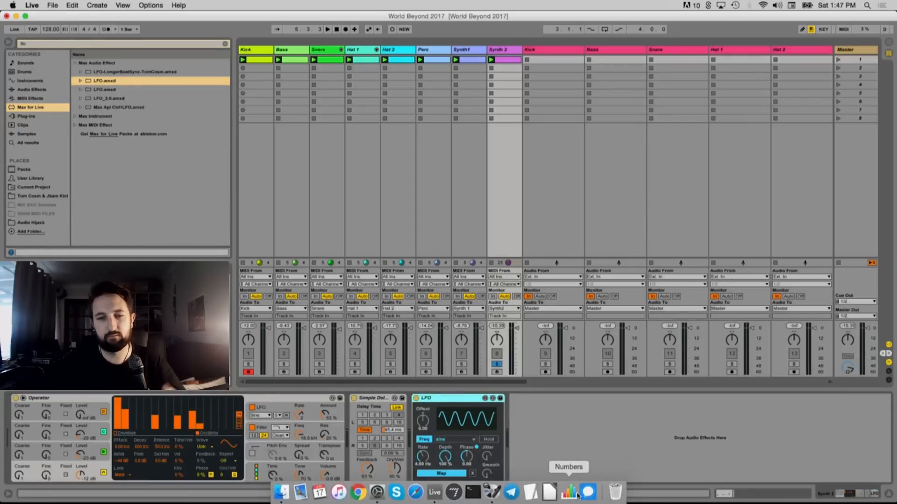
Map the LFO to the Simple Delay's left delay time, reducing its depth and setting the offset to about -0.70
left_click(443, 473)
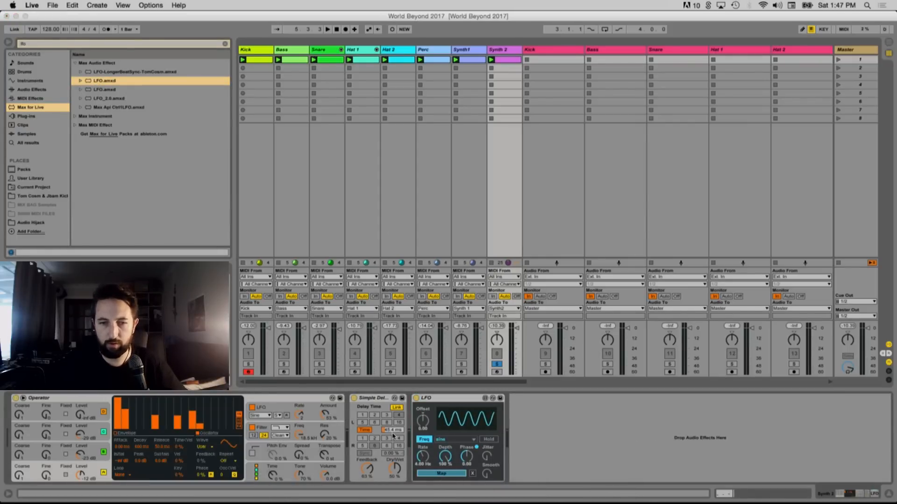
left_click(394, 428)
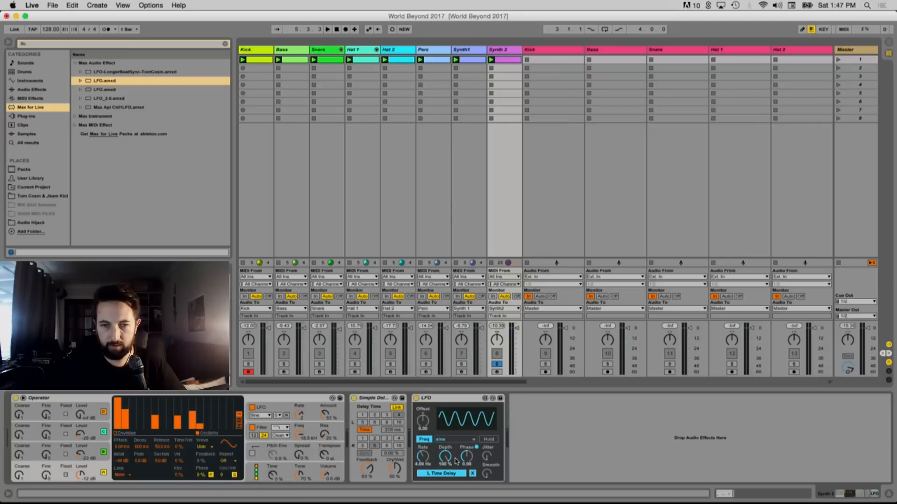
left_click_drag(446, 457, 450, 472)
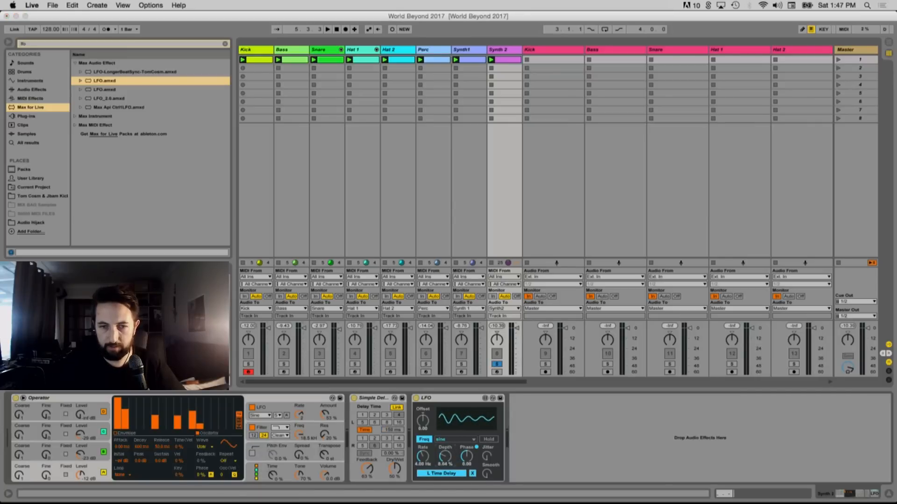
left_click_drag(423, 421, 423, 425)
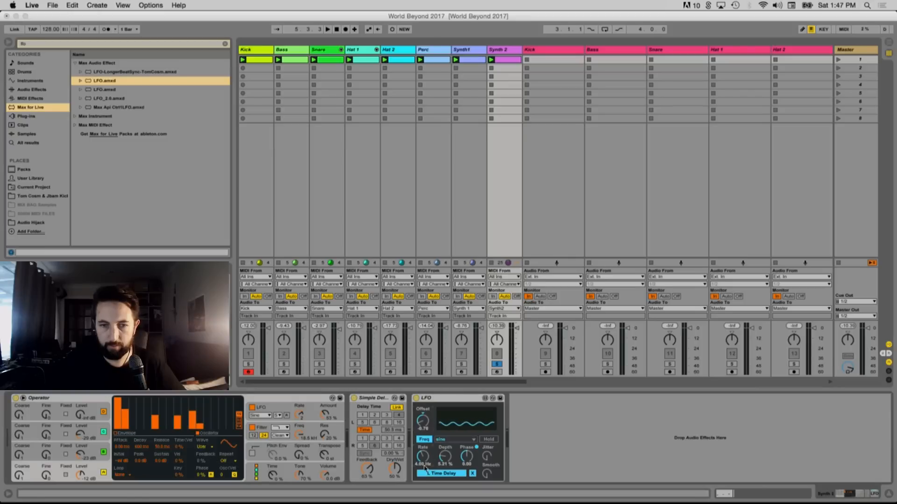
Play the loop and adjust the LFO to a rate of about 0.03 Hz and a depth of about 14.3%
key("space")
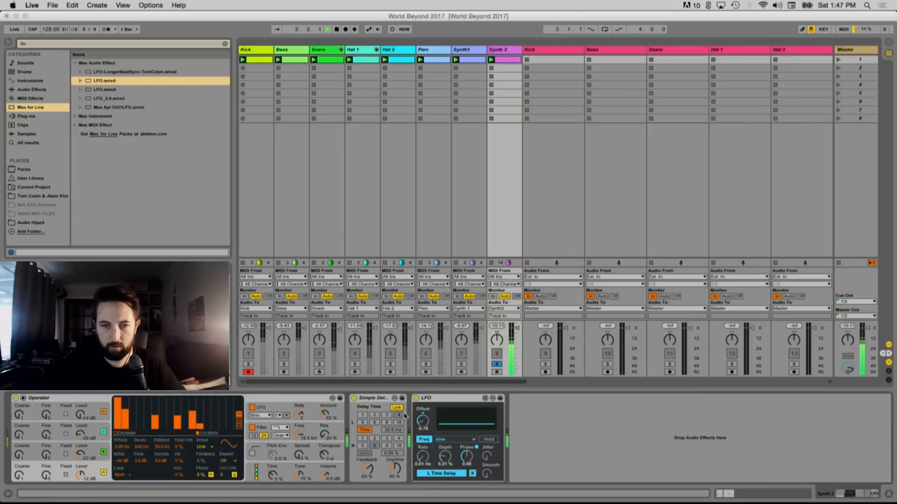
right_click(373, 404)
left_click(409, 409)
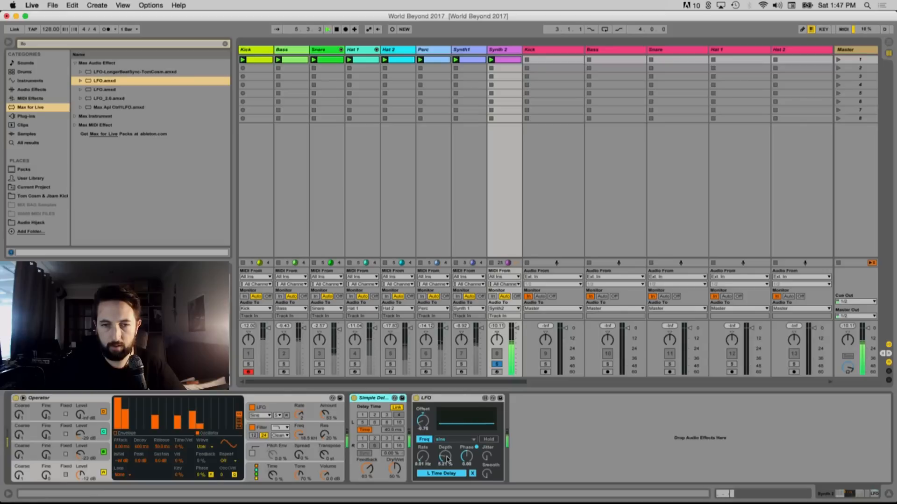
left_click_drag(446, 459, 446, 453)
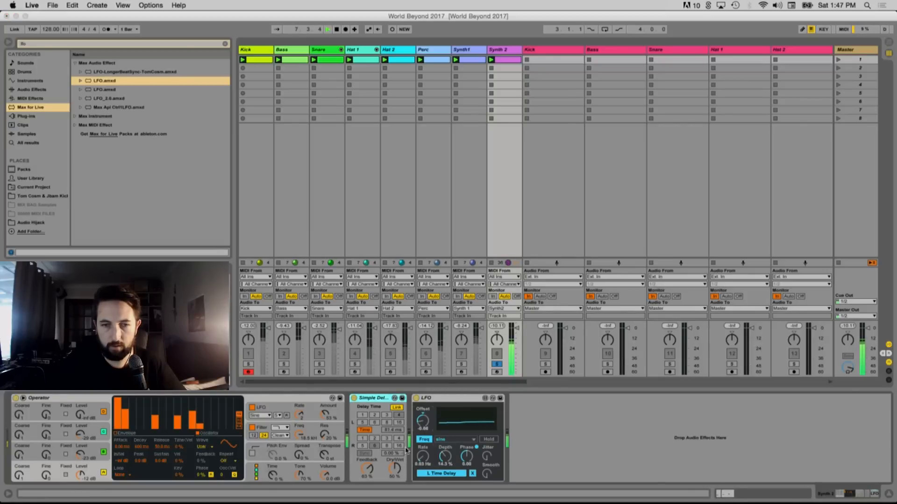
Lower the Simple Delay's Dry/Wet to 27% and unsolo Synth 2
left_click_drag(395, 468, 395, 477)
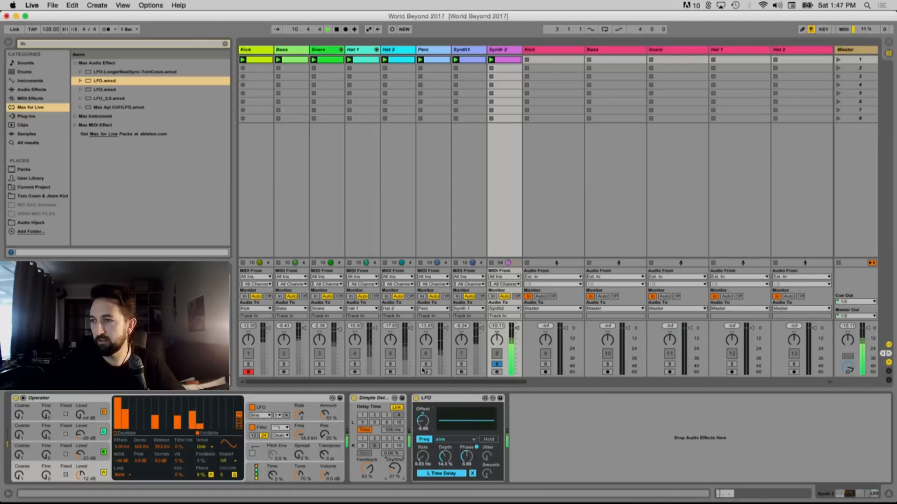
left_click(496, 364)
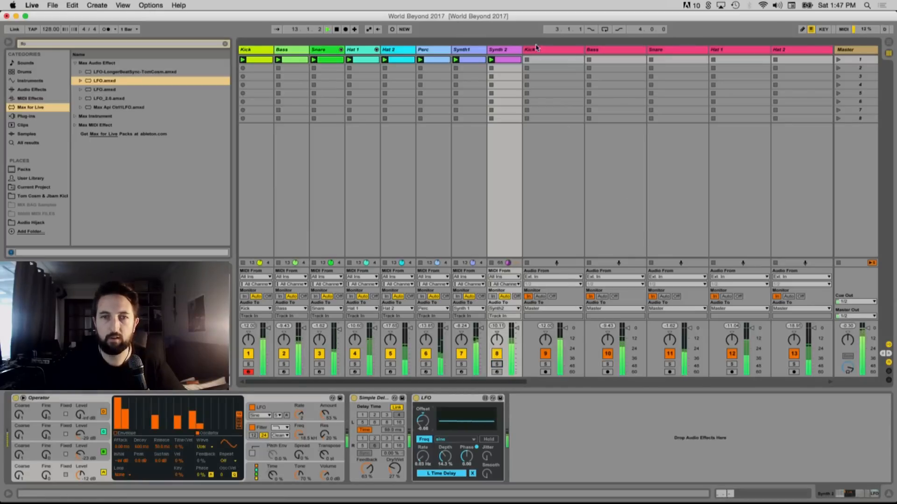
Raise oscillator B to about -7 dB in Synth1's Operator and shape its envelope with a decay of about 278 ms
left_click(463, 50)
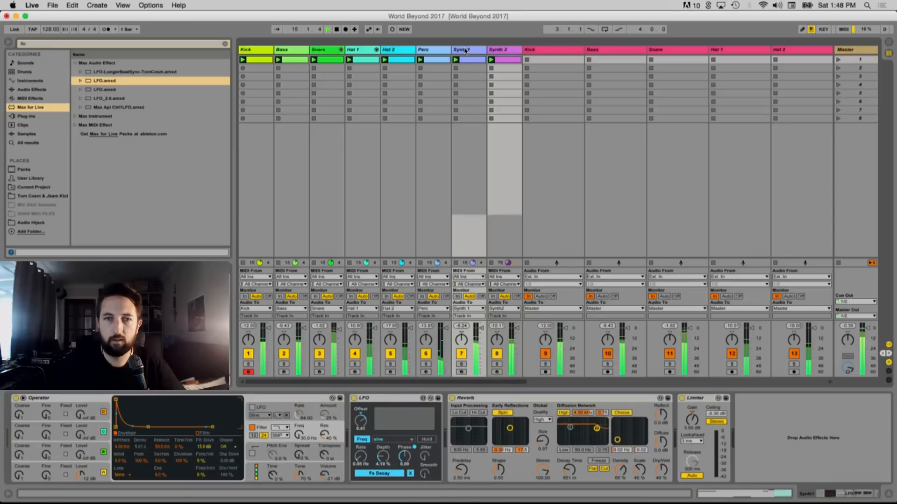
left_click(78, 460)
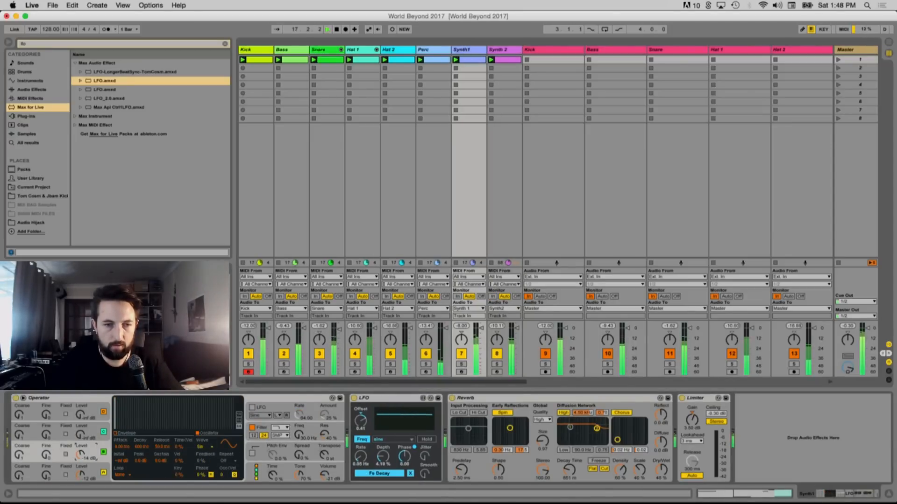
left_click_drag(140, 400, 137, 427)
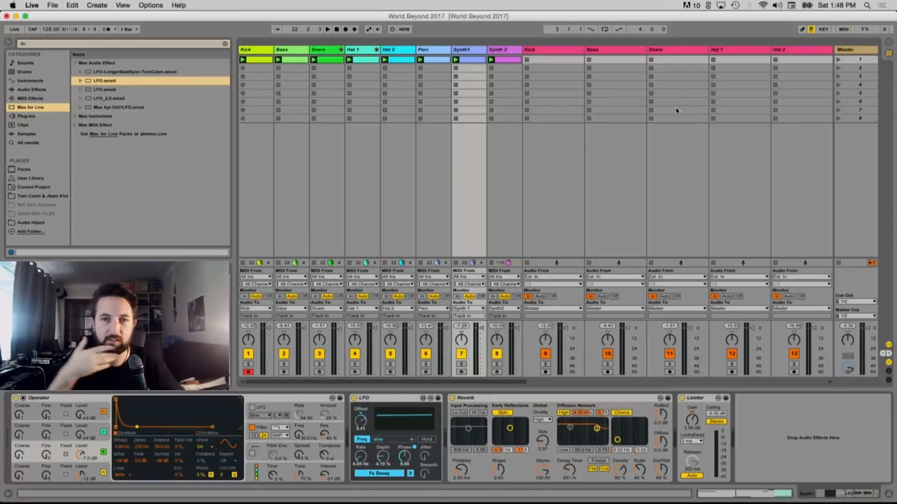
key("space")
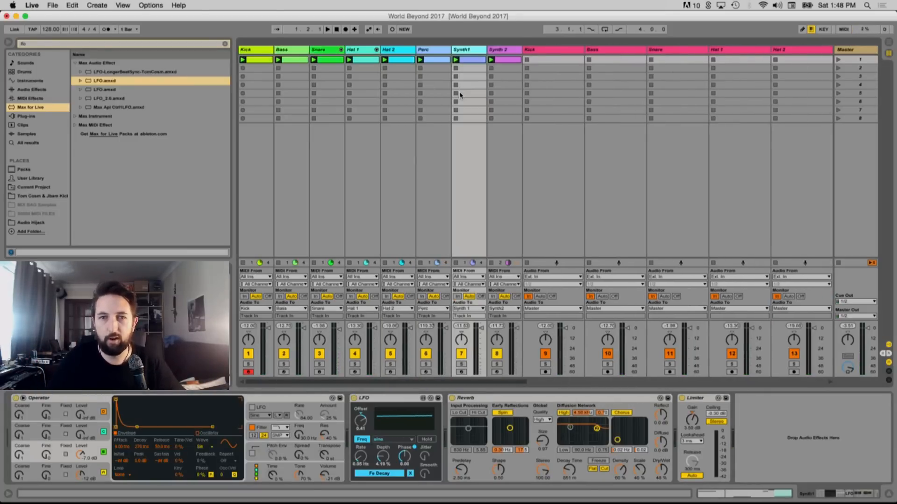
Replay the full loop, stop the running clips on all tracks and halt playback
scroll(464, 95, "right", 5)
scroll(464, 96, "left", 5)
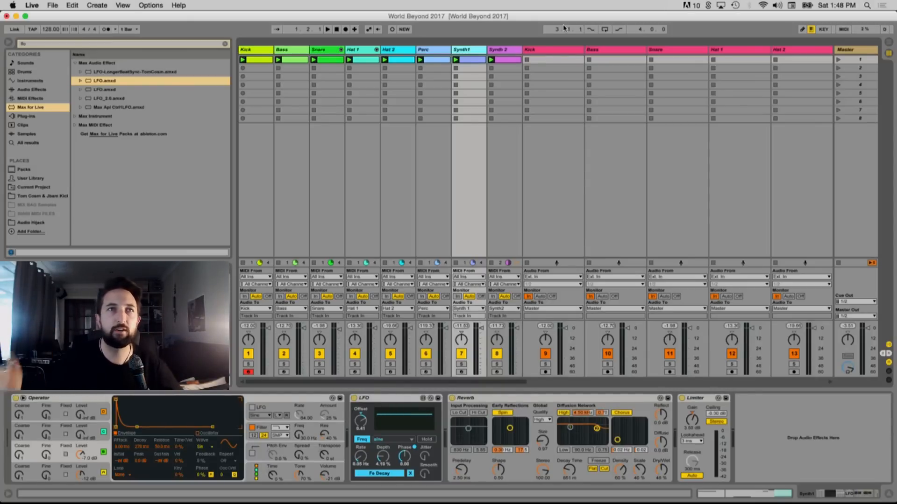
key("space")
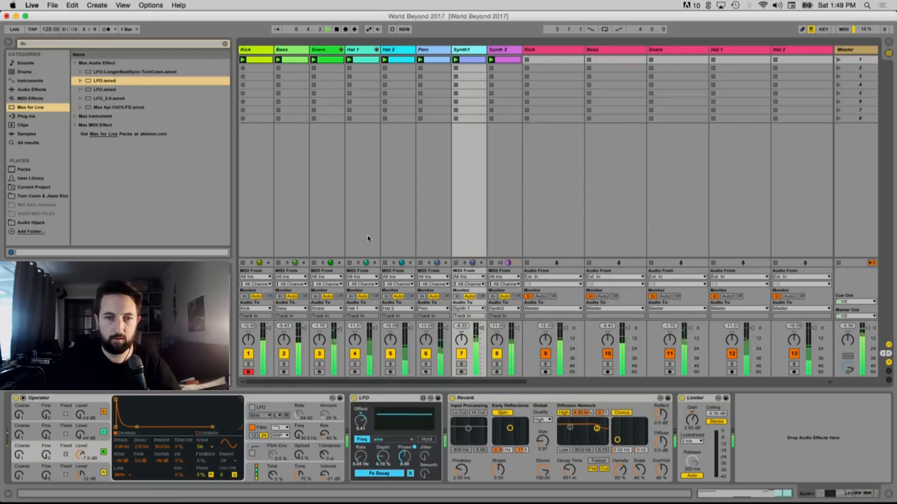
left_click(278, 263)
key("space")
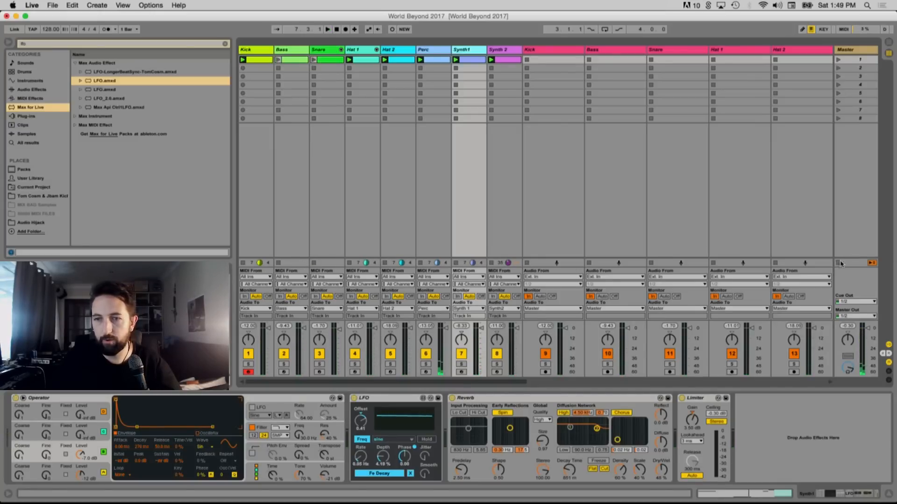
key("space")
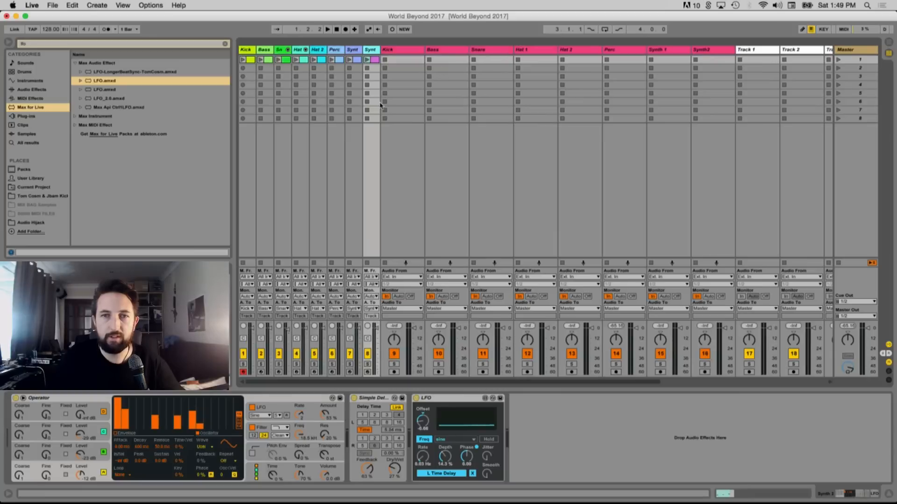
Arm the pink Kick audio track and record a short clip into its first slot
left_click(697, 50)
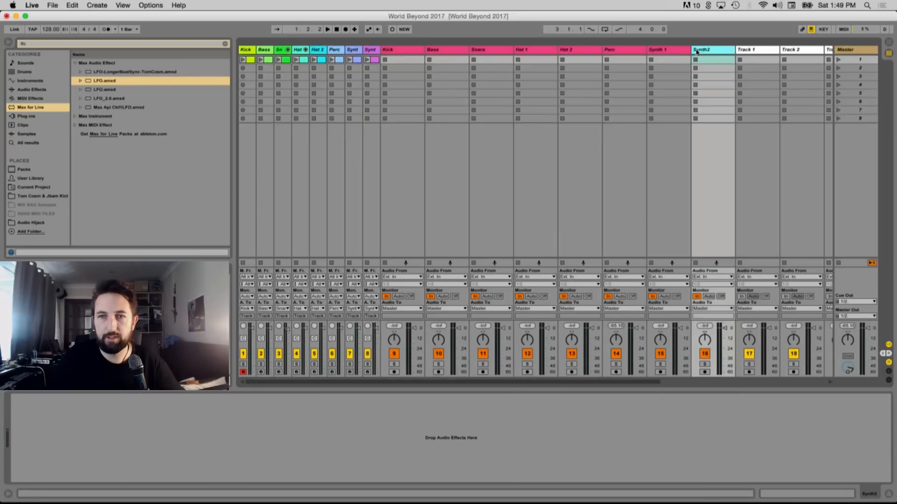
left_click(419, 51)
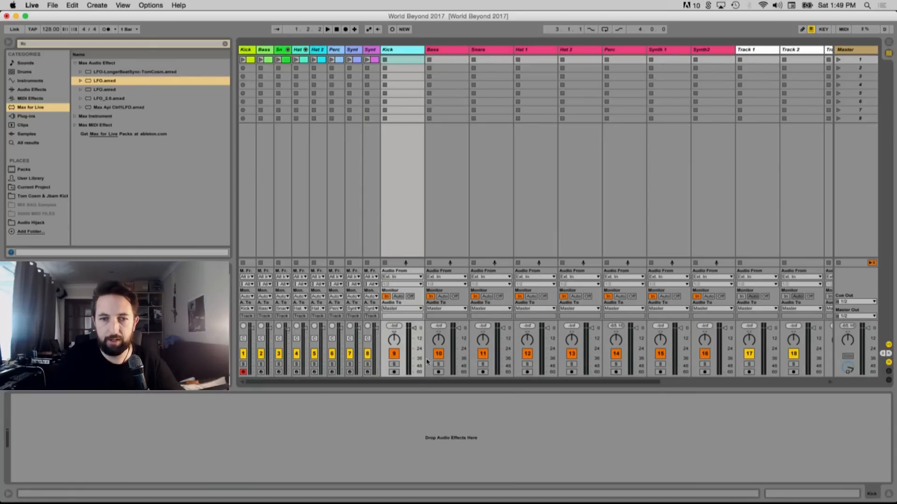
left_click(394, 372)
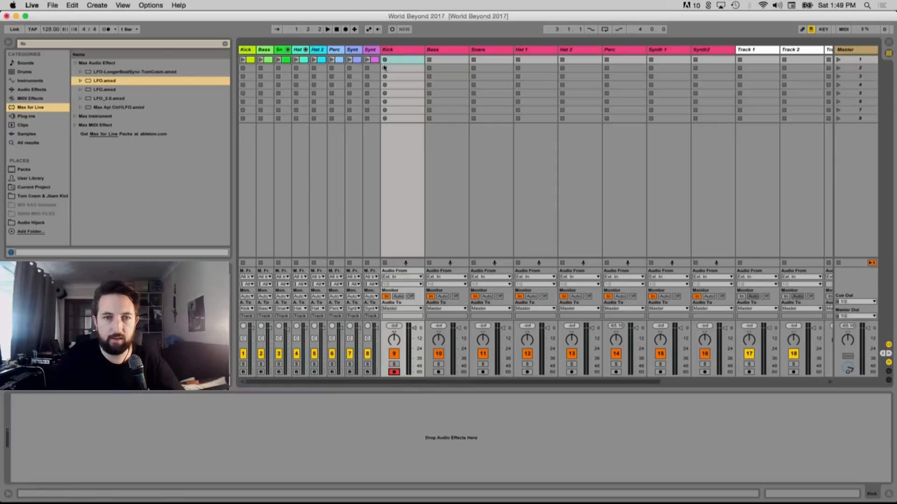
left_click(384, 60)
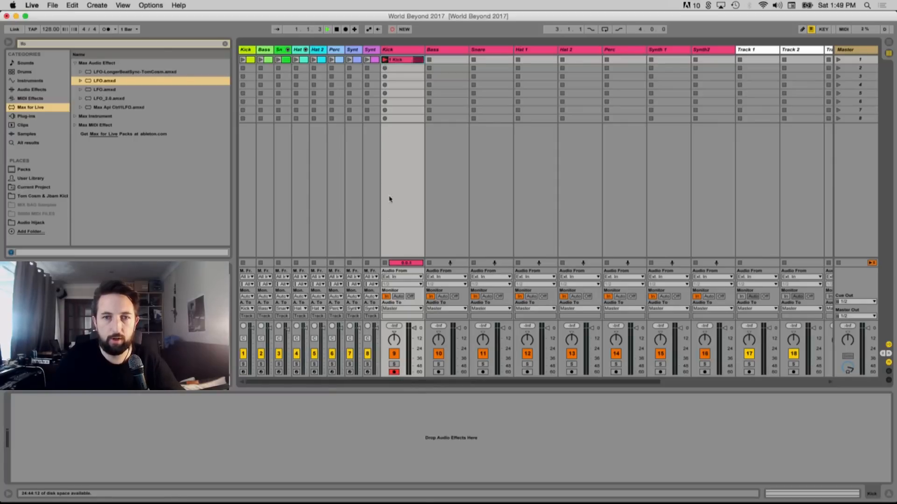
left_click(386, 264)
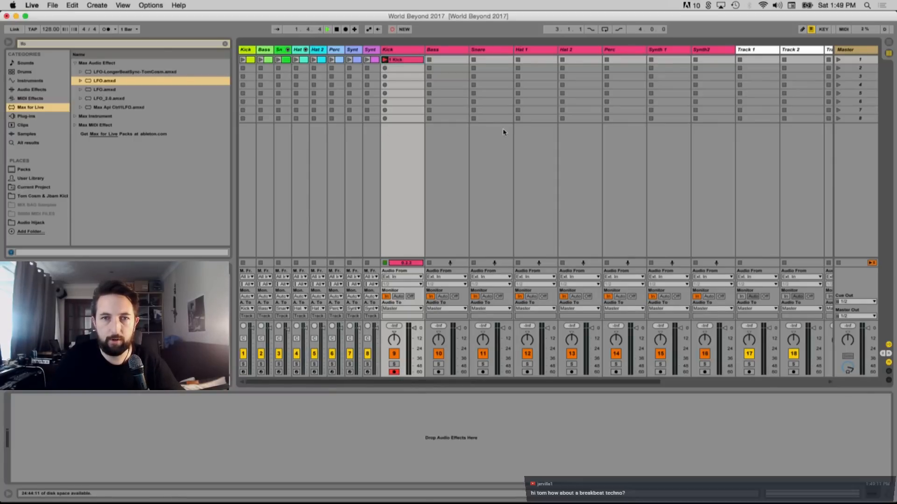
Open the recorded Kick audio clip and clear its name so the clip is blank
double_click(401, 61)
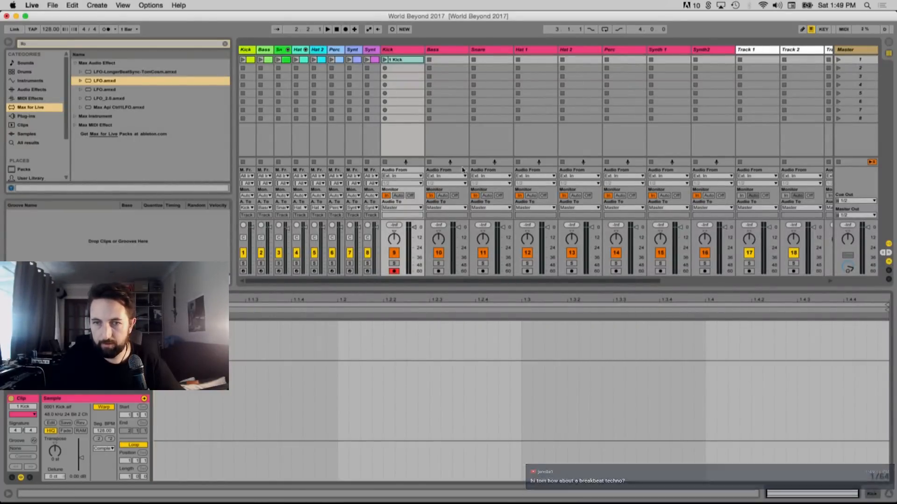
left_click(404, 62)
key("super+r")
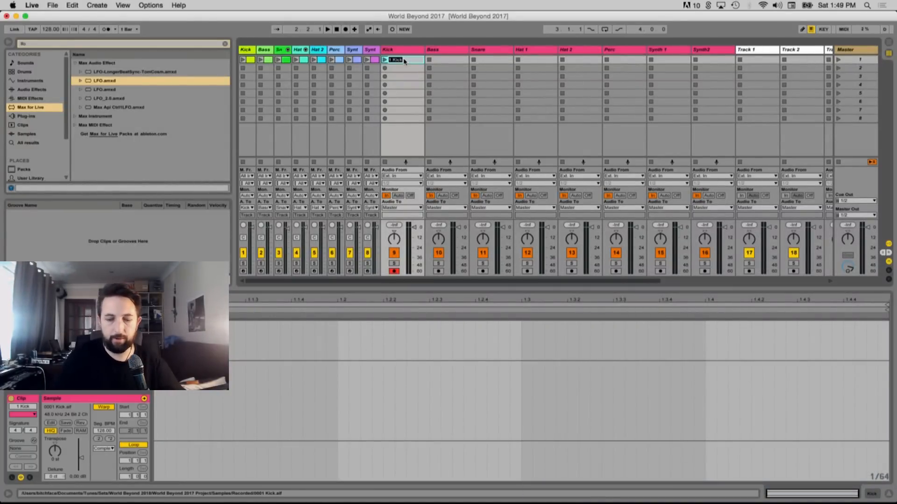
key("BackSpace")
key("XF86MonBrightnessUp")
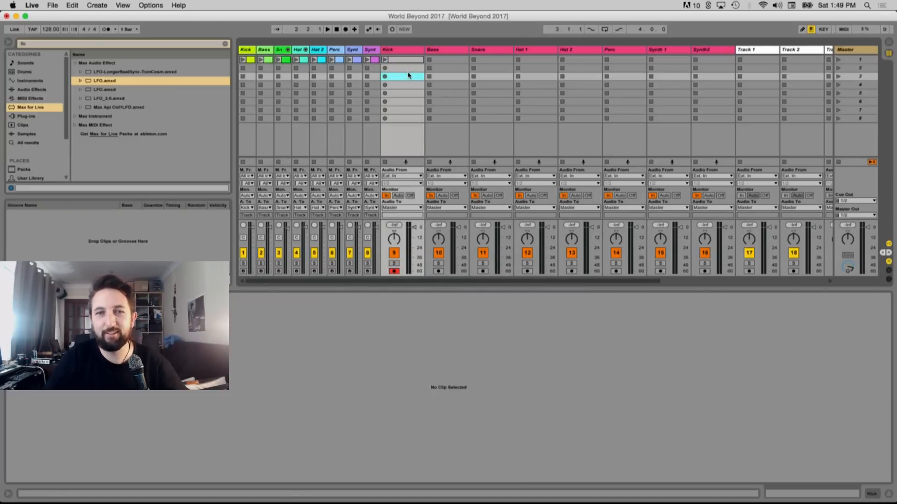
left_click(406, 76)
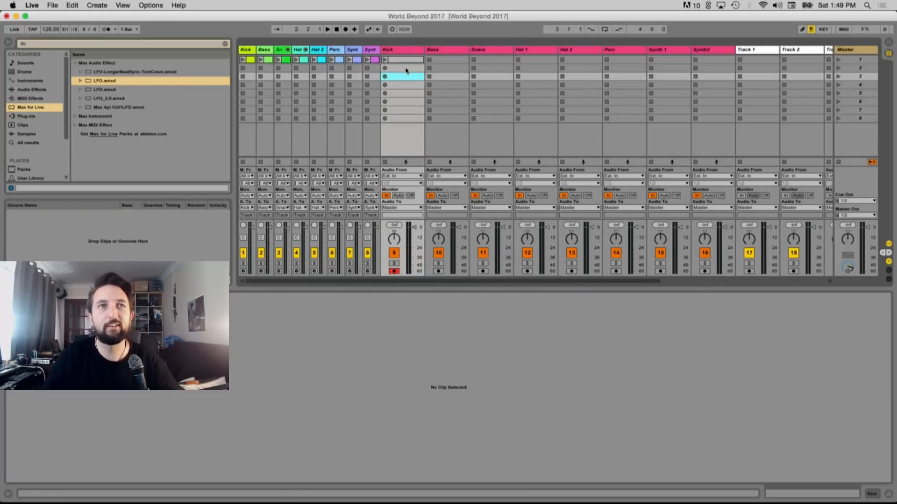
Play the green Kick clip together with the blank Kick audio clip and show the blank clip's envelopes
left_click(408, 59)
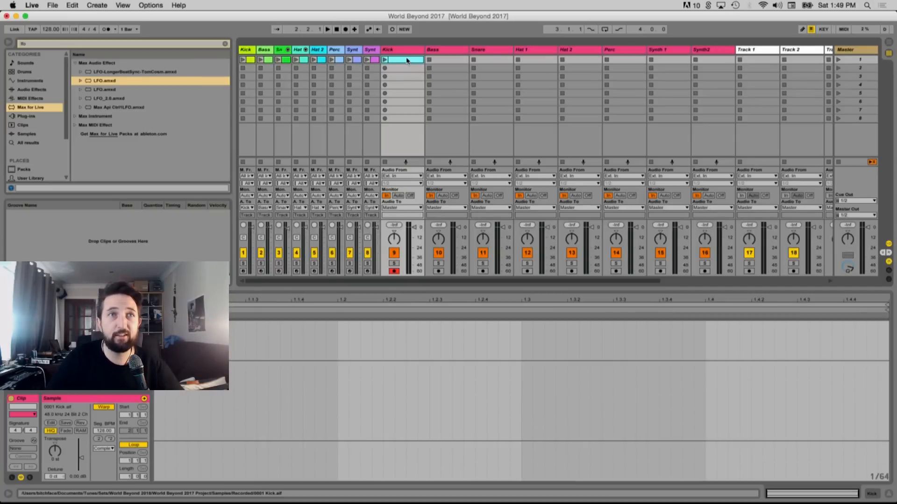
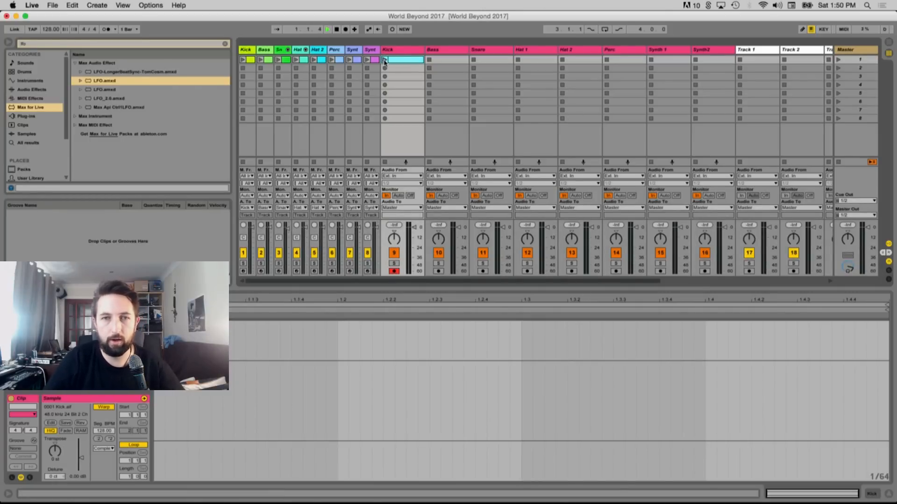
left_click(387, 58)
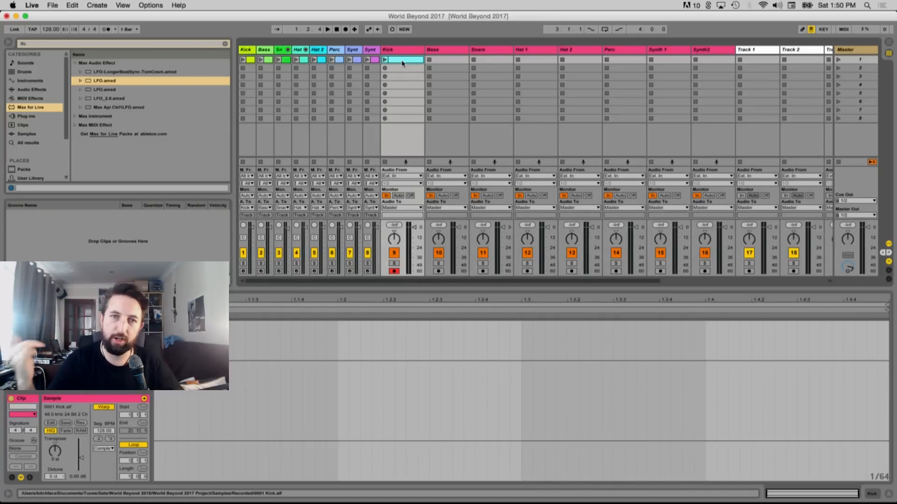
key("space")
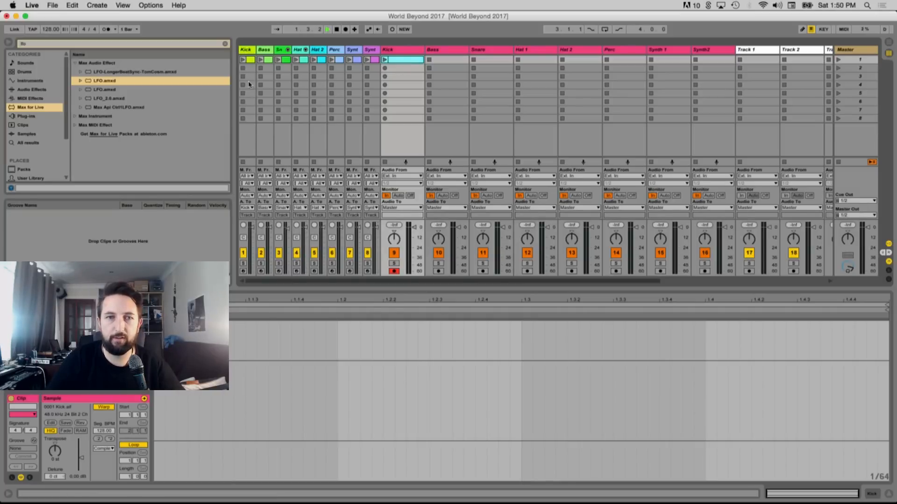
left_click(243, 58)
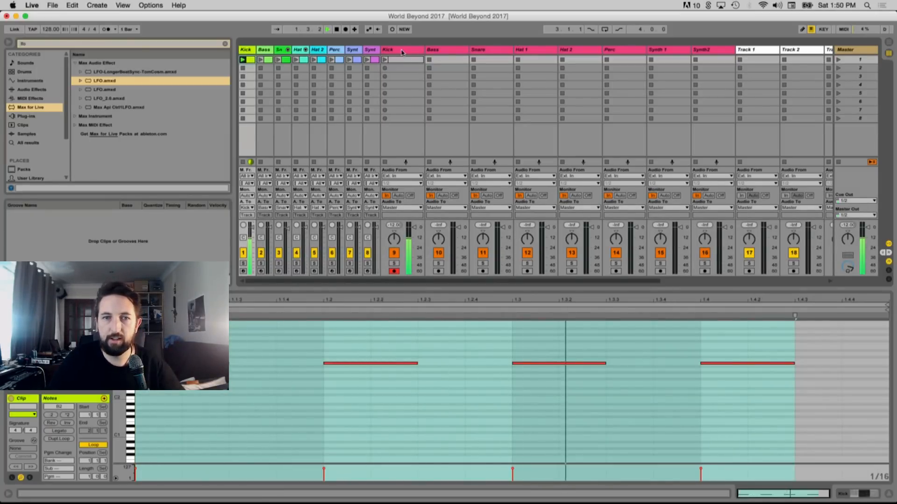
left_click(401, 64)
key("space")
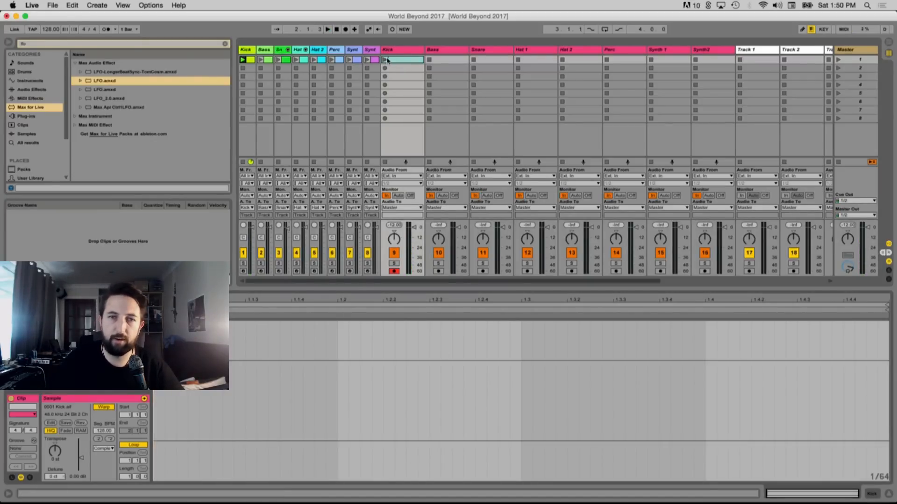
left_click(385, 59)
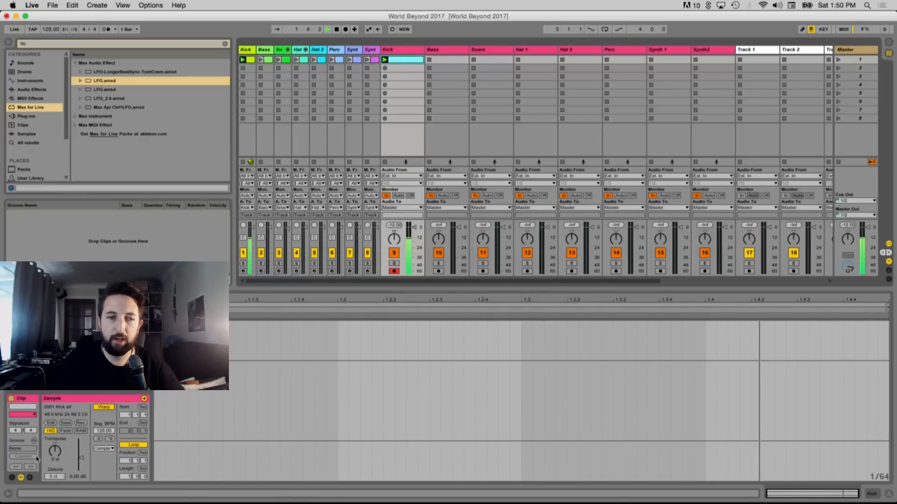
left_click(30, 477)
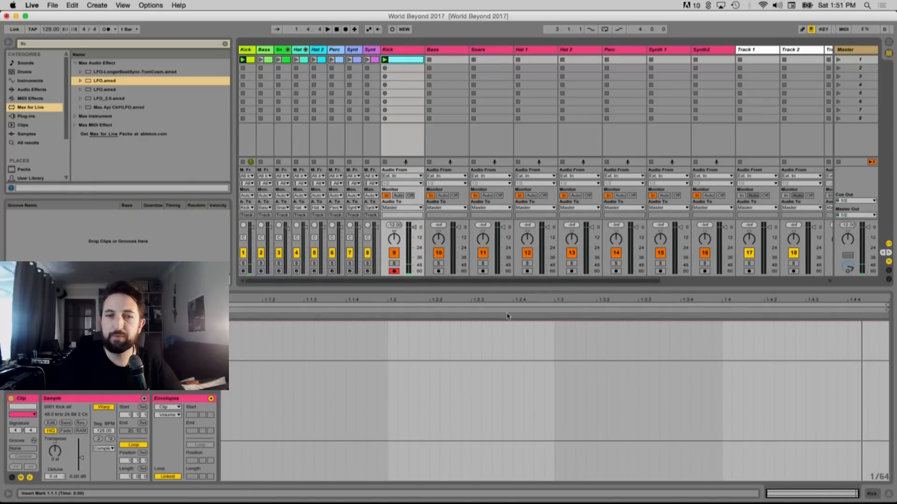
Rename the blank clip in the pink Kick audio track's first slot as None
left_click(394, 50)
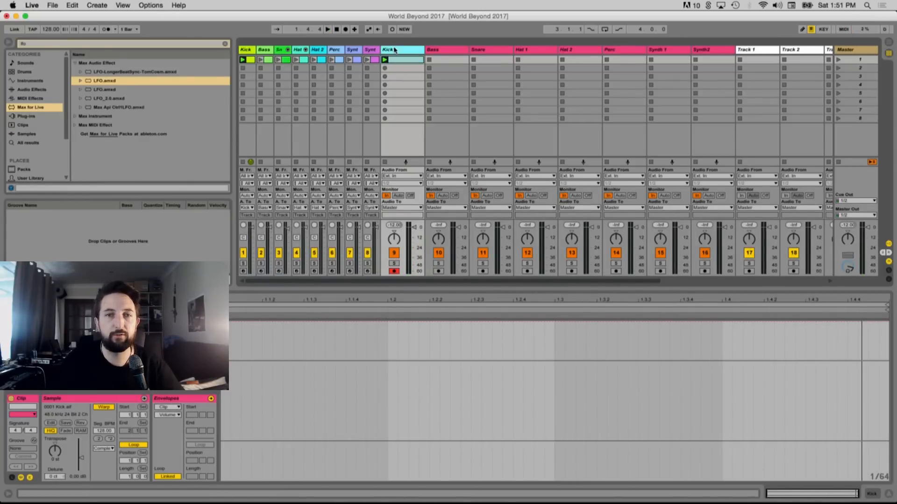
left_click(404, 60)
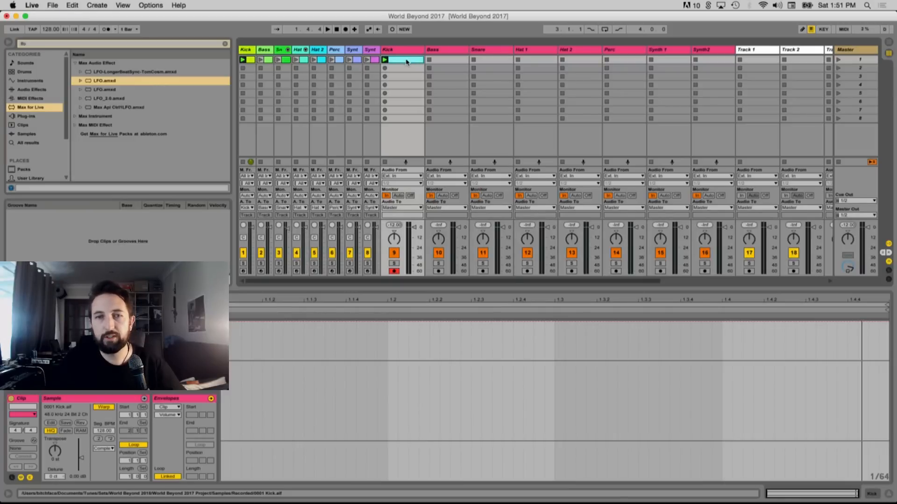
type("None")
key("Return")
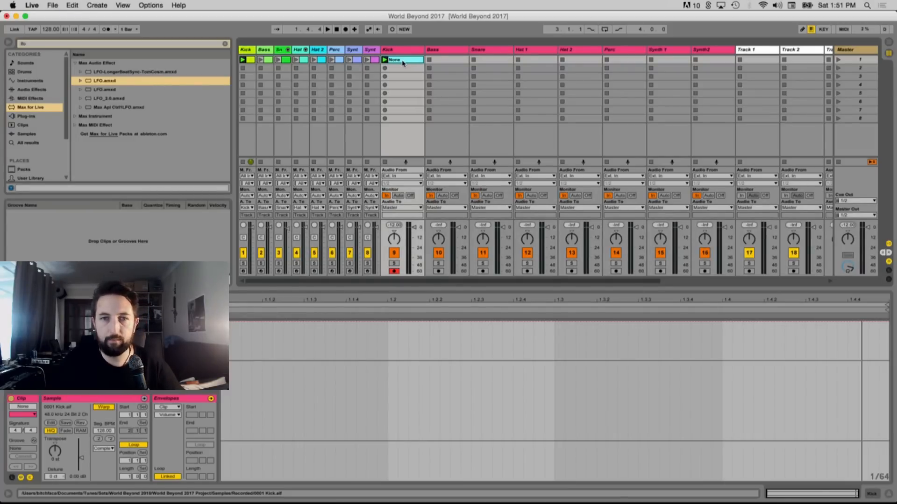
Copy the None clip into the first slot of the Bass, Snare, Hat 1, Hat 2, Perc, Synth 1 and Synth2 audio tracks
left_click_drag(408, 62, 447, 61)
left_click_drag(448, 61, 490, 63)
left_click_drag(492, 61, 712, 62)
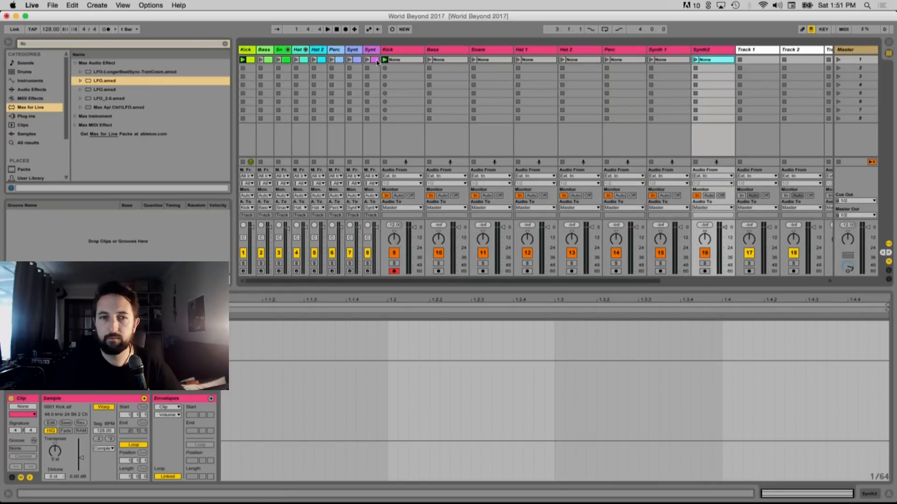
Group the pink audio tracks from Kick to Synth2 and launch the group's first row of None clips
left_click(405, 50)
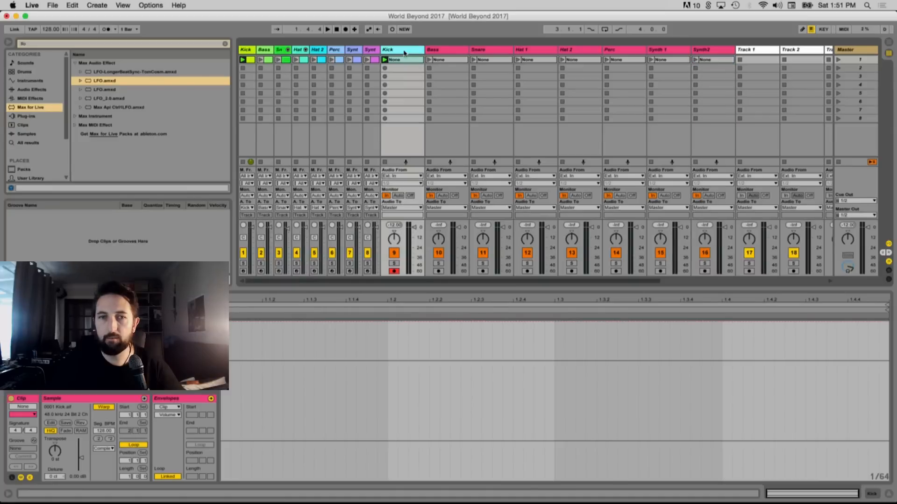
left_click(707, 51, "shift")
right_click(707, 52)
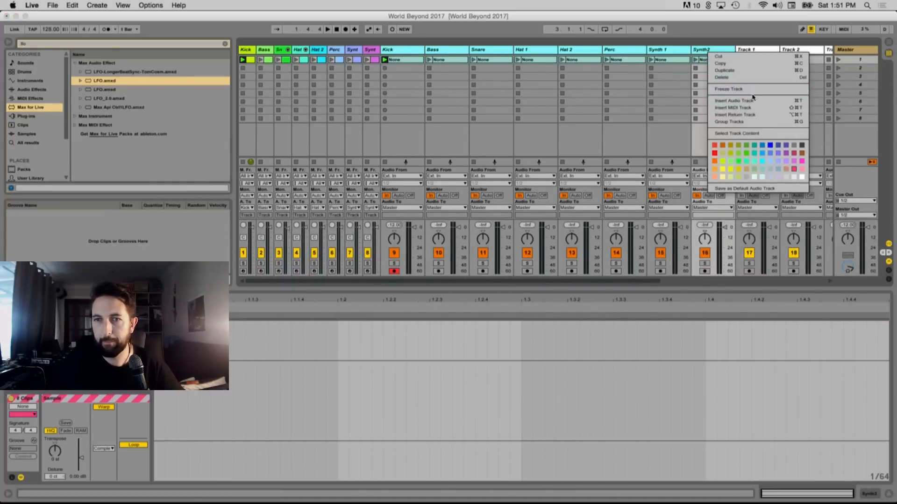
left_click(746, 121)
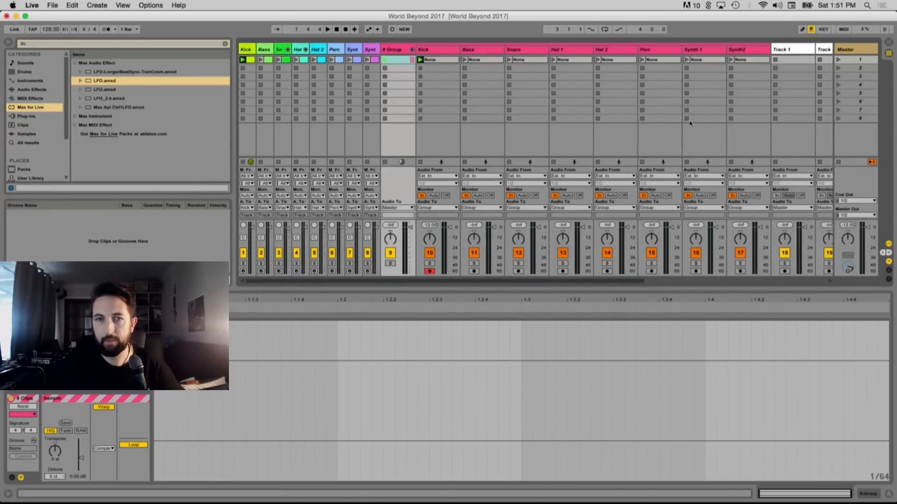
left_click(385, 60)
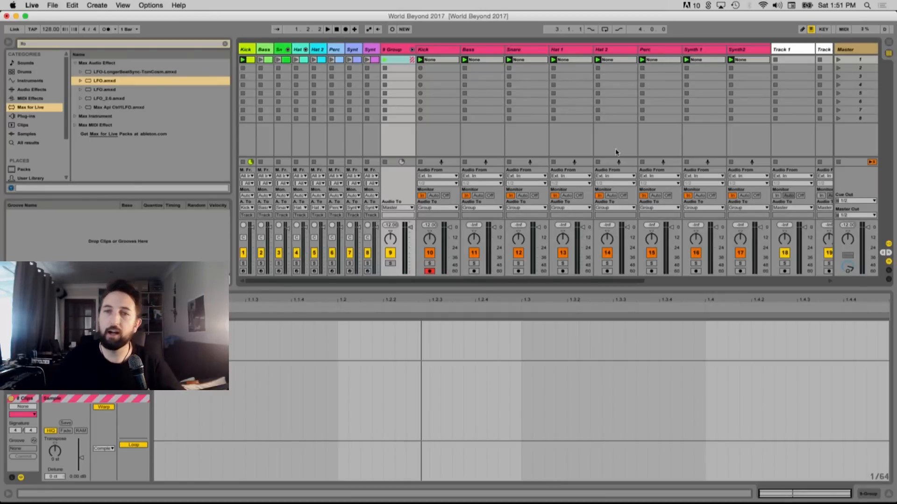
Add an Auto Filter to the pink Kick track and set it to high-pass with the SMP circuit
left_click(435, 60)
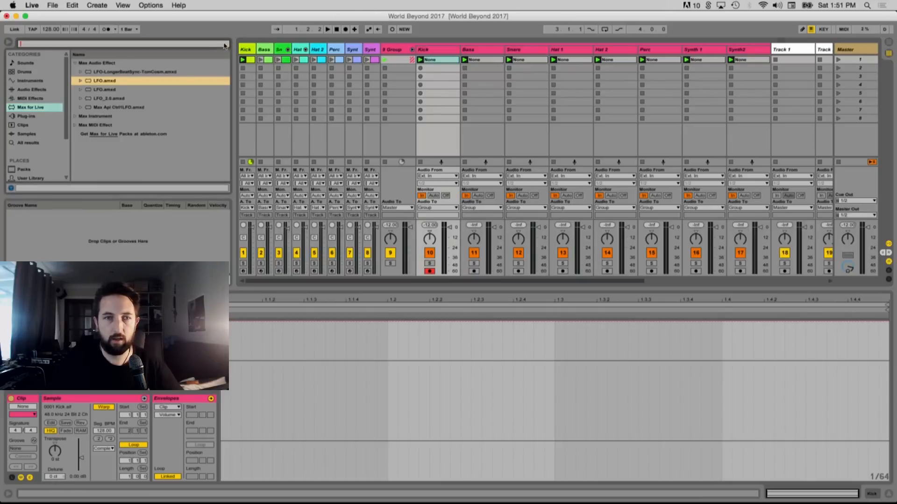
left_click(29, 82)
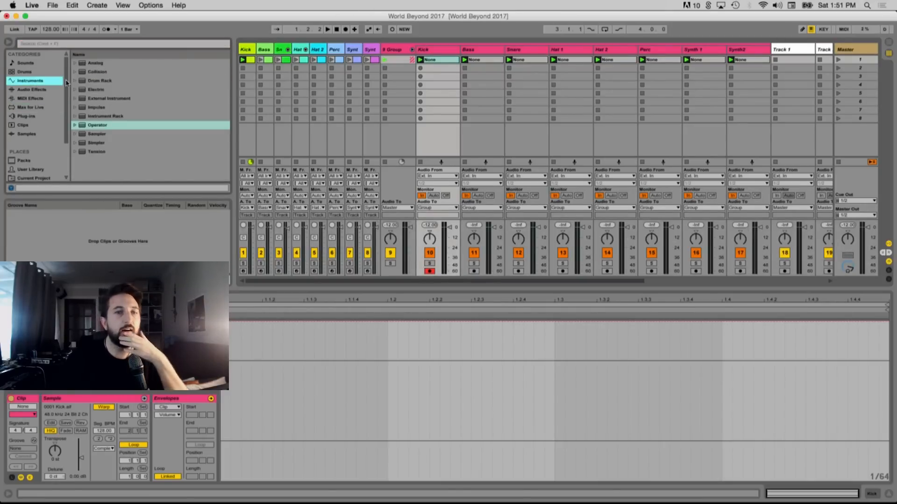
left_click(37, 90)
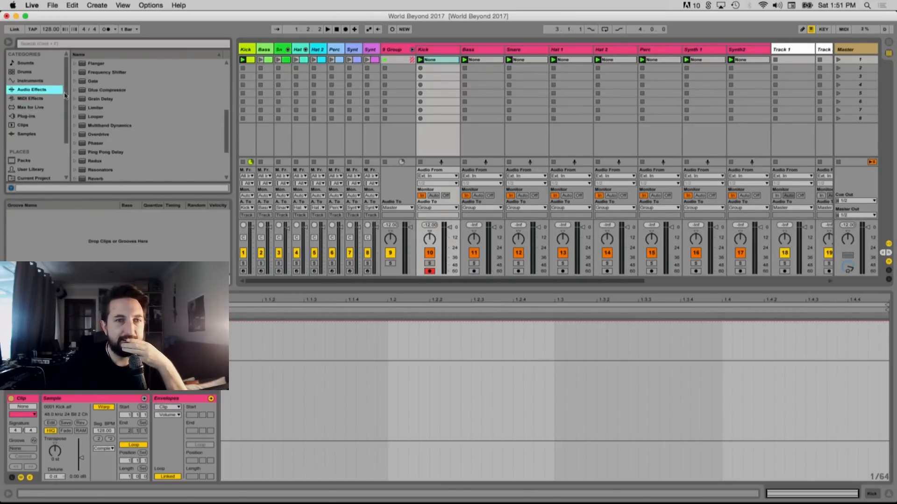
scroll(79, 97, "up", 5)
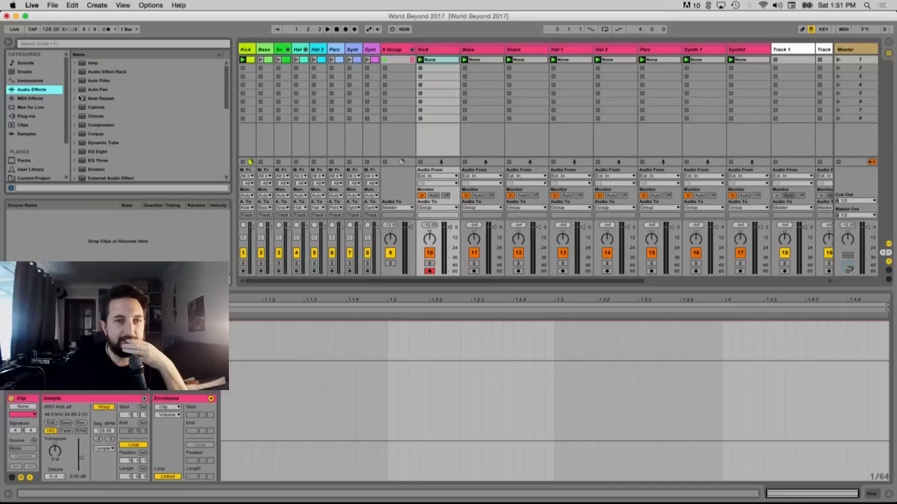
double_click(99, 81)
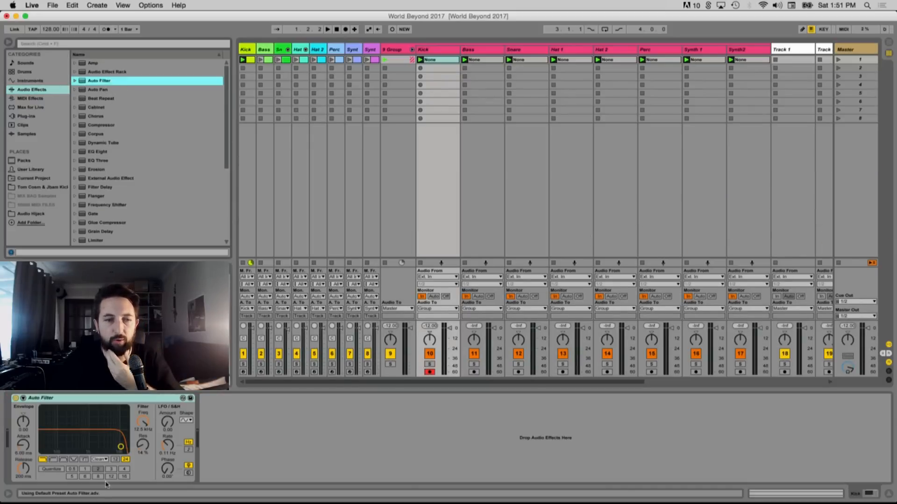
left_click(53, 459)
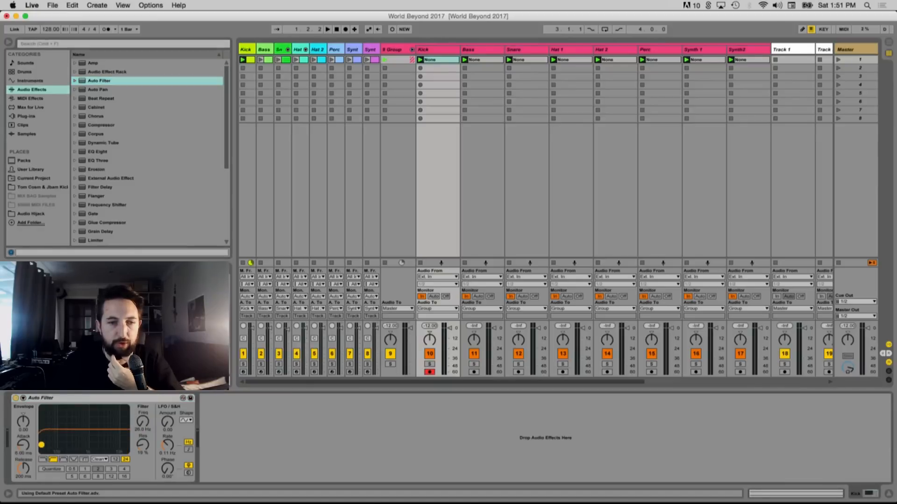
left_click(99, 459)
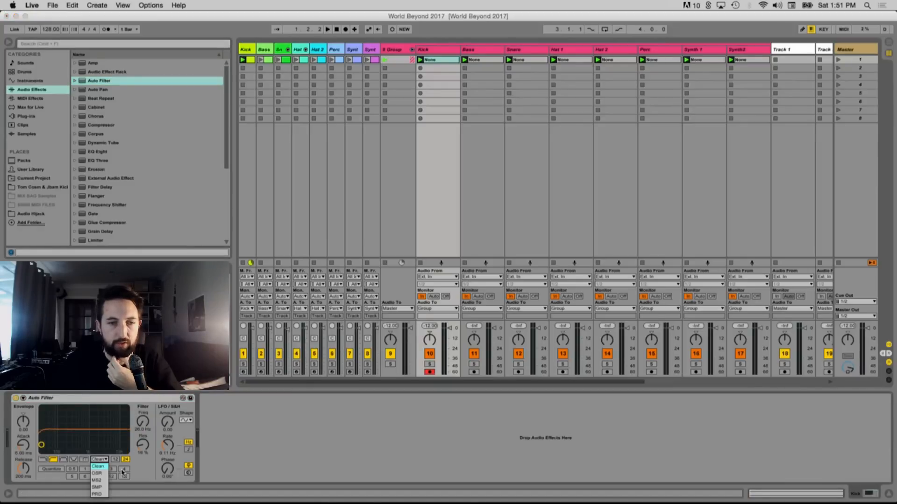
left_click(97, 487)
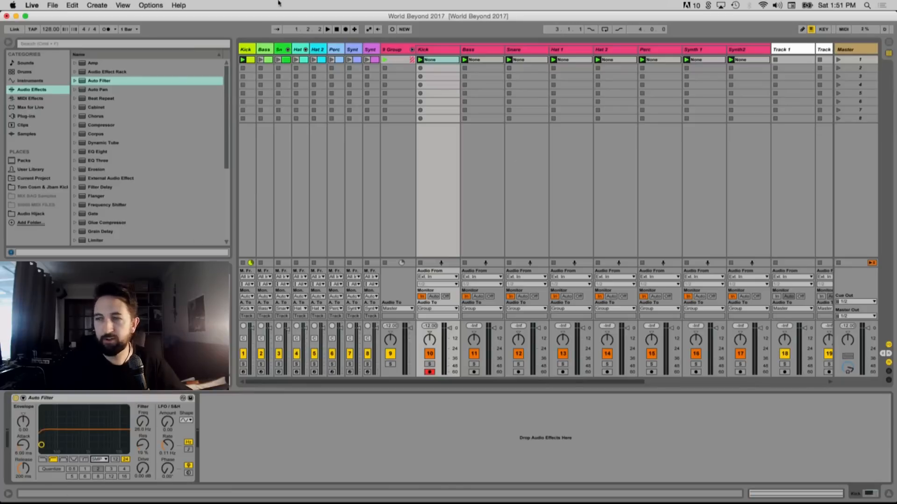
Play the kick through the Auto Filter to check its frequency setting and signal routing, and stop playback
key("space")
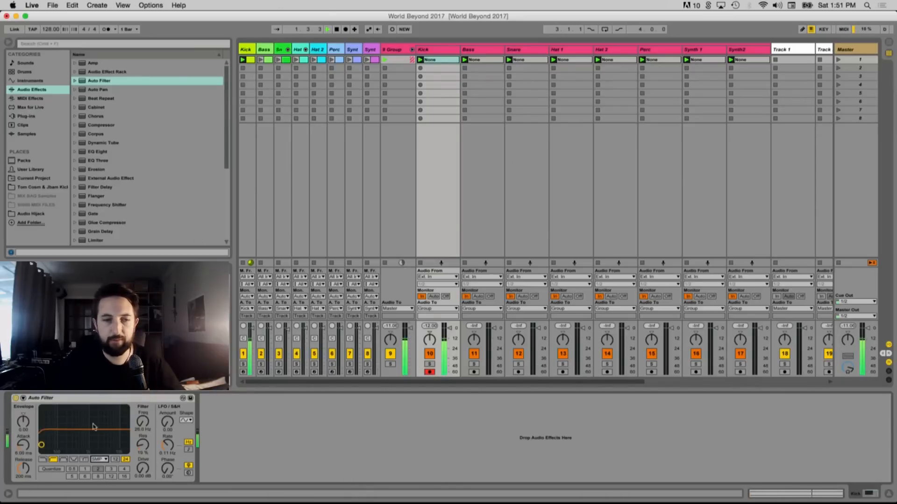
key("space")
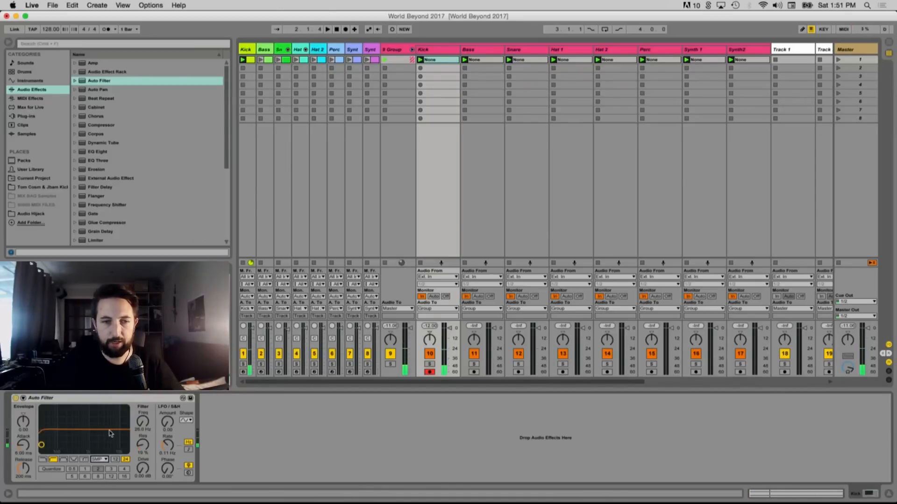
key("space")
left_click(141, 425)
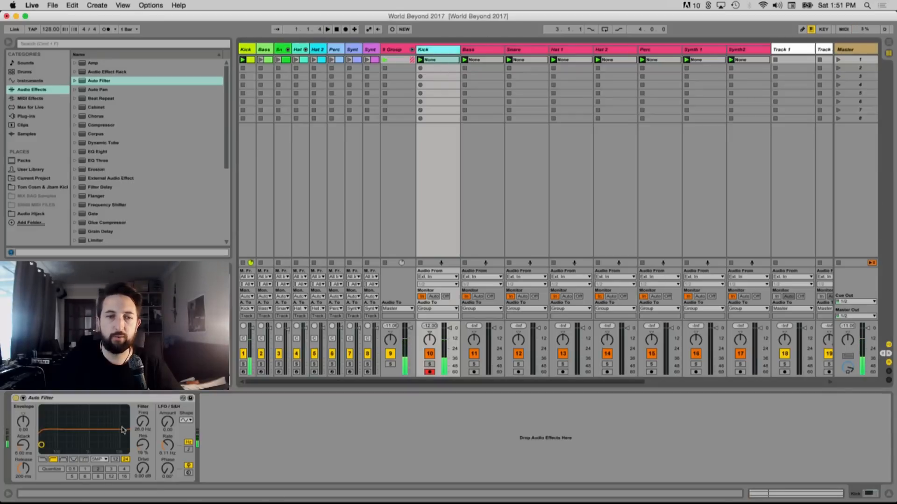
mouse_move(141, 421)
left_mouse_down()
mouse_move(141, 408)
mouse_move(143, 423)
left_mouse_up()
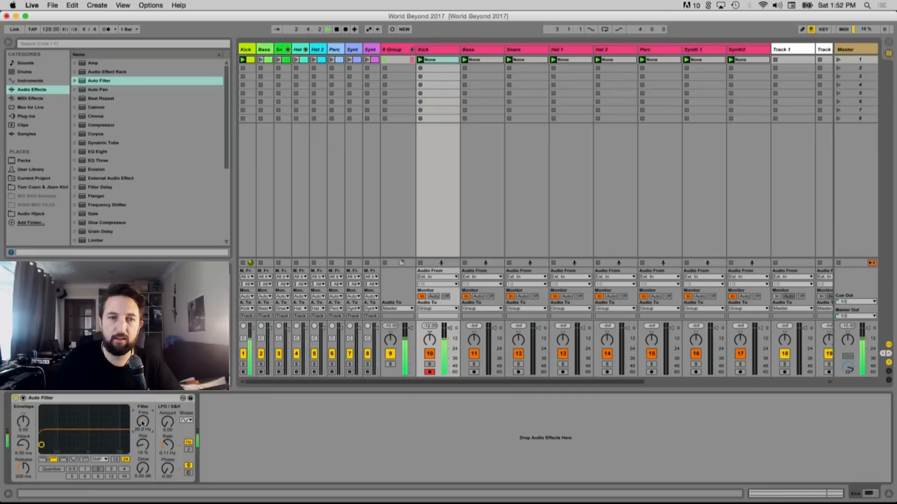
left_click(246, 48)
left_click(437, 49)
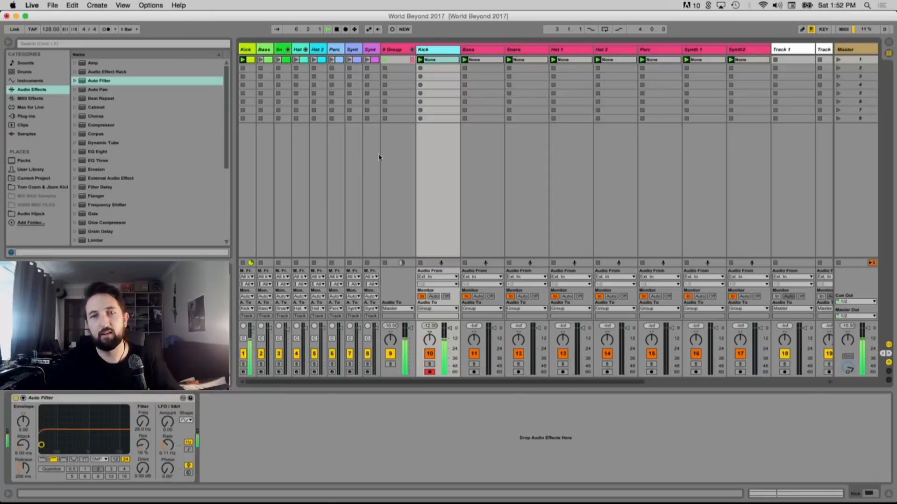
key("space")
Duplicate the pink Kick track's None clip into the second and third slots, raising the Auto Filter frequency envelope higher in each copy
left_click(438, 59)
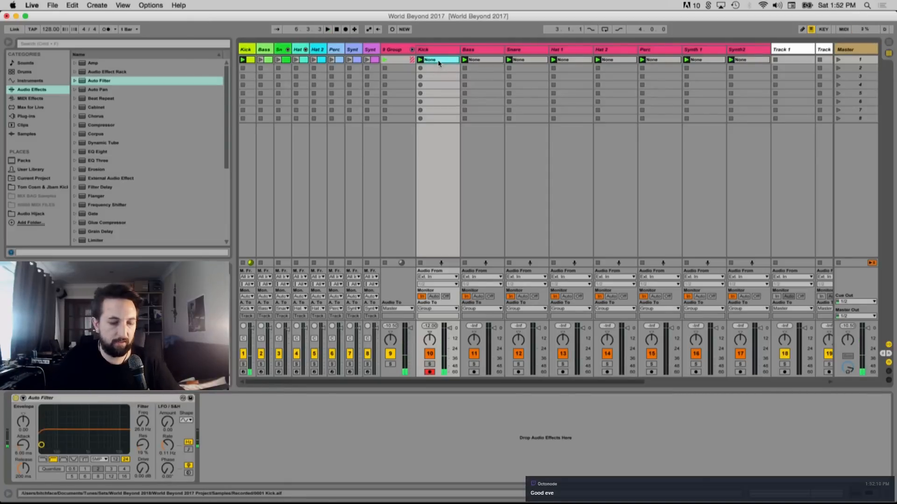
mouse_move(439, 63)
left_mouse_down()
mouse_move(438, 82)
mouse_move(434, 69)
left_mouse_up()
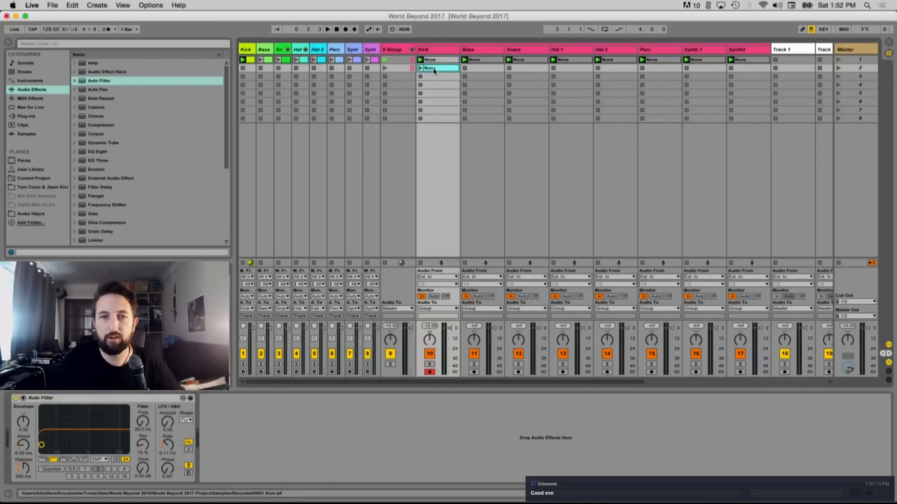
double_click(440, 69)
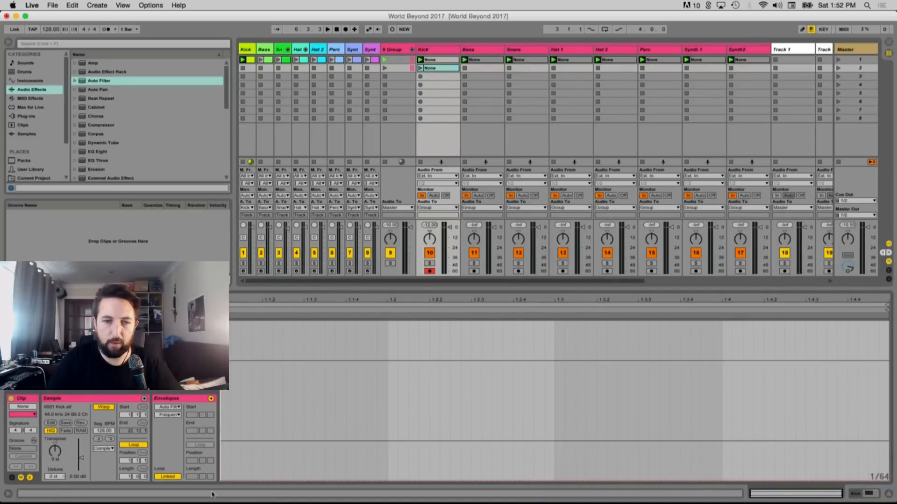
left_click_drag(224, 482, 225, 460)
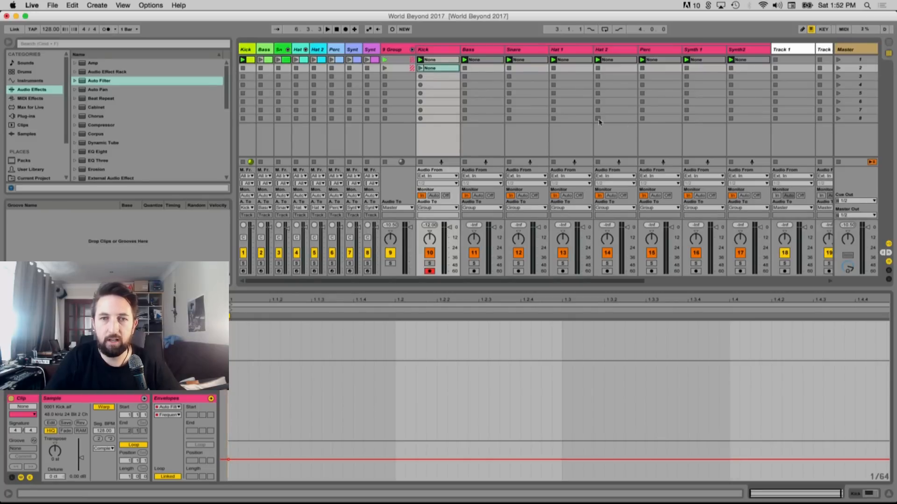
left_click_drag(439, 68, 438, 76)
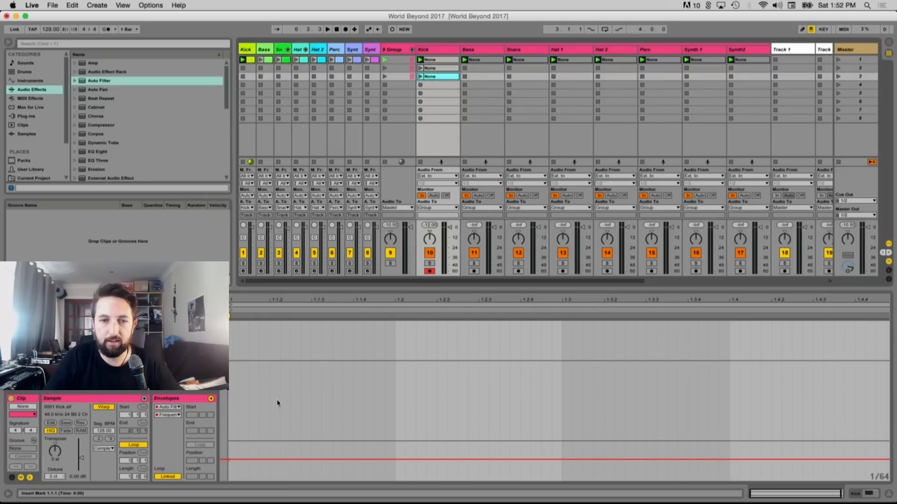
left_click_drag(225, 460, 224, 440)
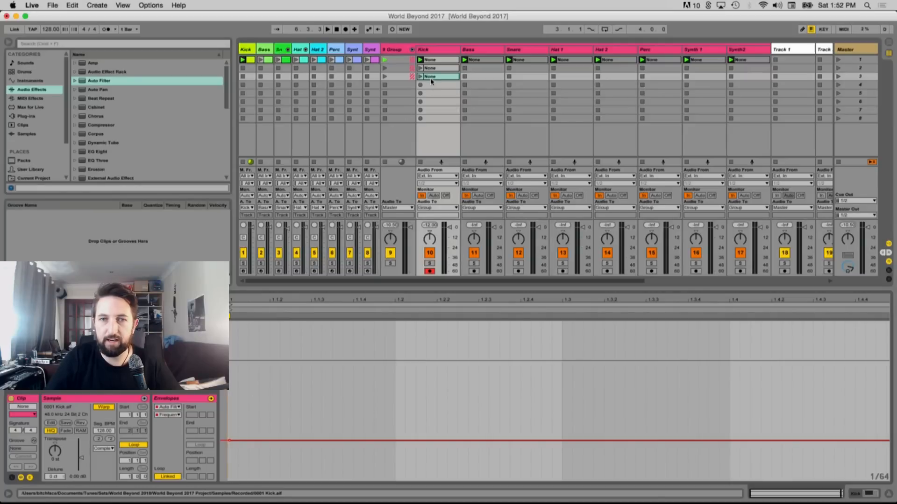
Duplicate the pink Kick track's third clip into the fourth slot and raise the copy's Auto Filter frequency envelope higher
key("super+d")
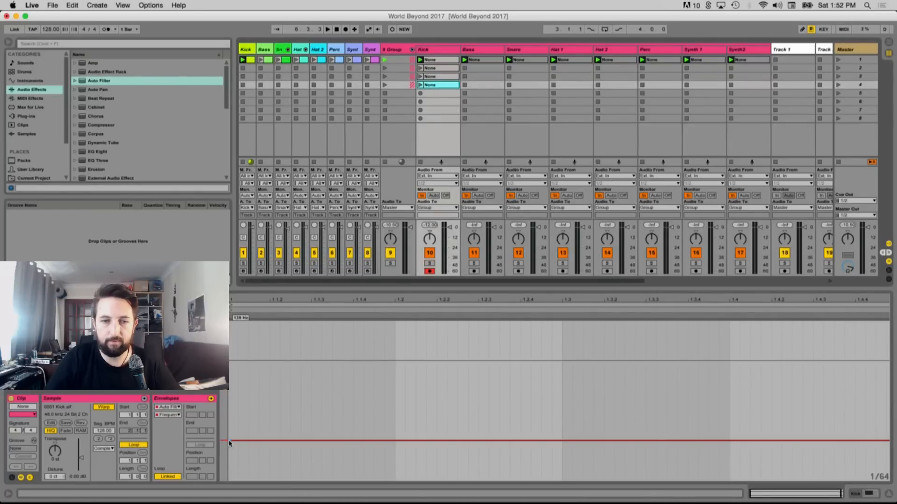
left_click_drag(230, 441, 230, 416)
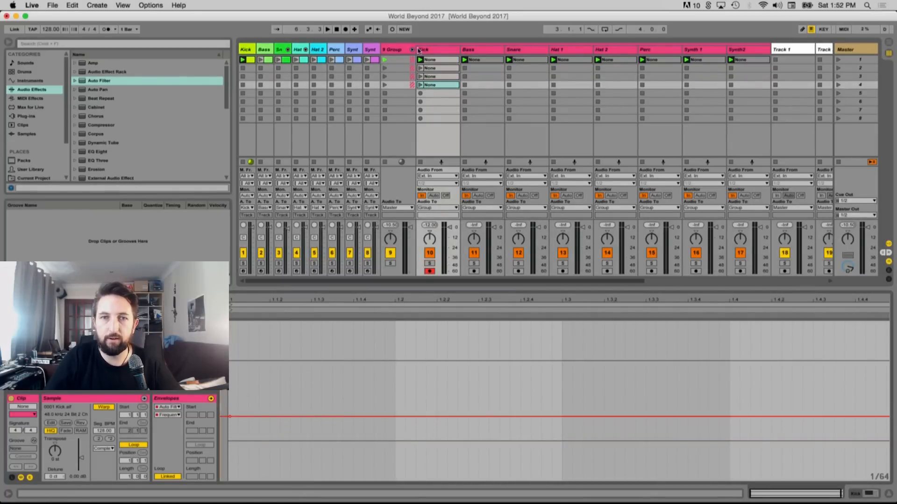
Play the pink Kick track's four clips in turn to compare how their envelopes shift the Auto Filter frequency
left_click(422, 59)
key("shift+Tab")
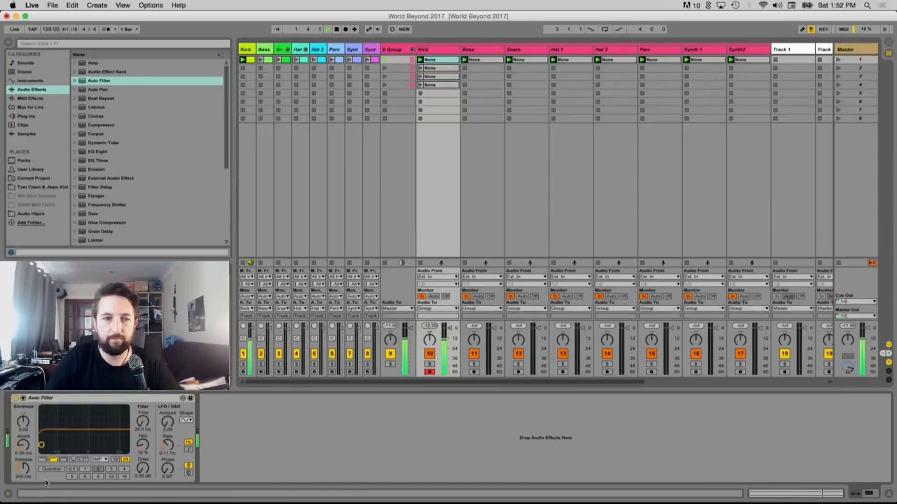
left_click(420, 68)
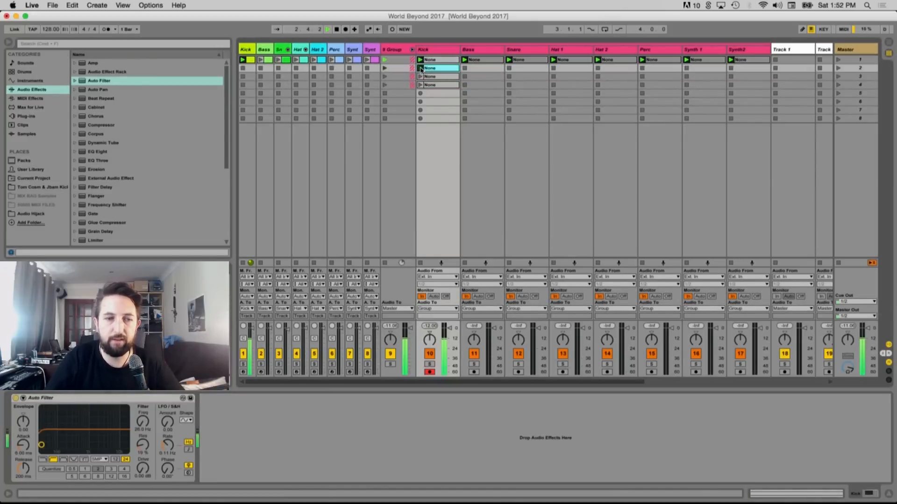
left_click(421, 77)
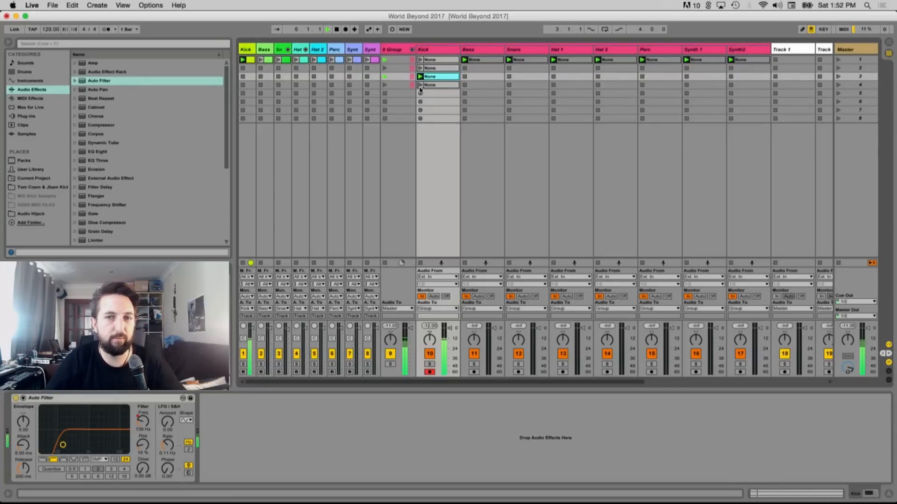
left_click(420, 87)
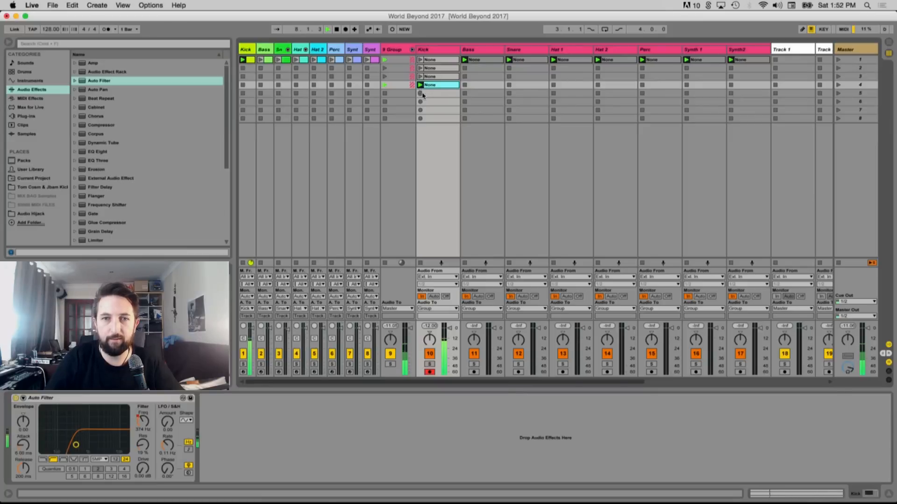
Rename the pink Kick track's second, third and fourth clips as HPF LVL 1, HPF LVL 2 and HPF LVL 3
left_click(437, 68)
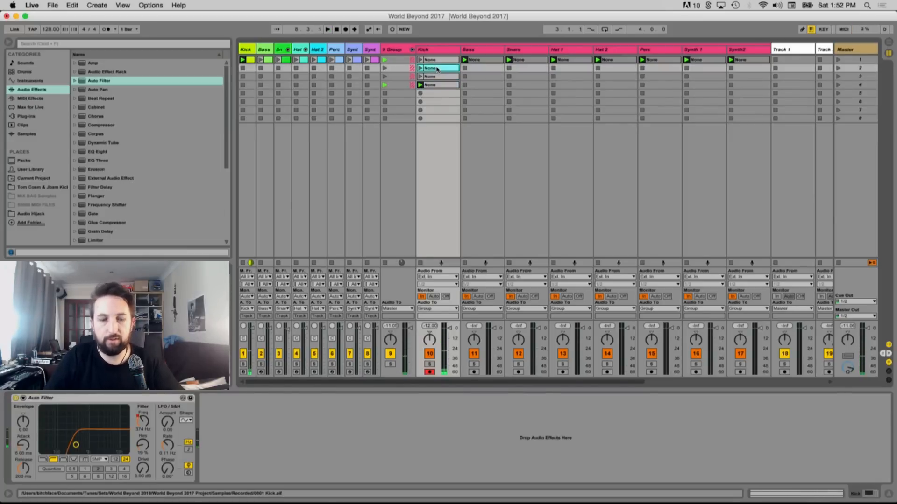
key("super+r")
type("H")
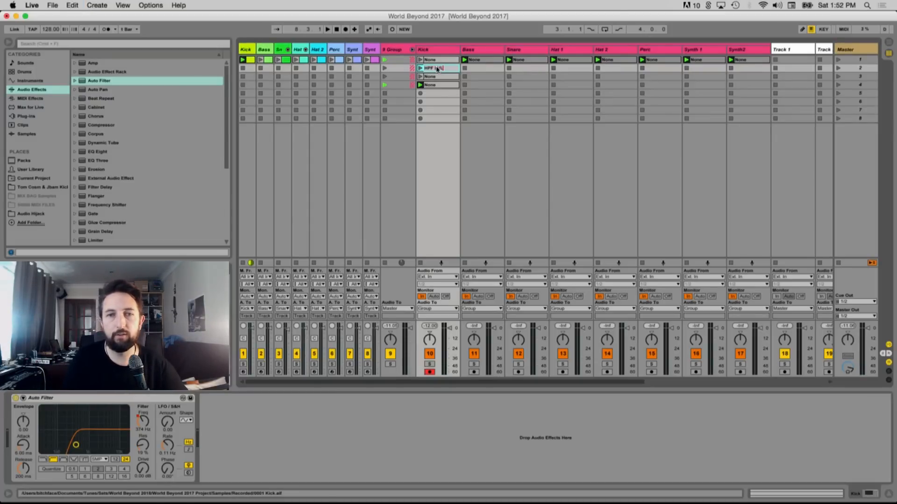
left_click(436, 77)
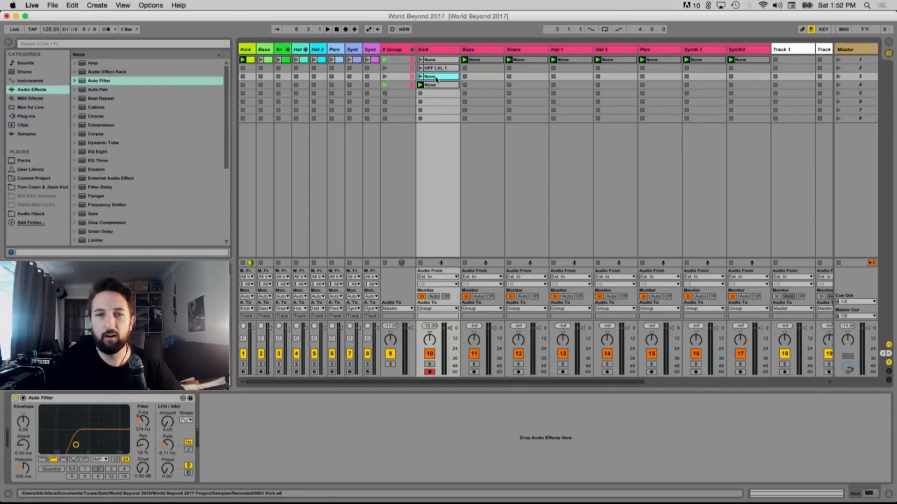
key("super+r")
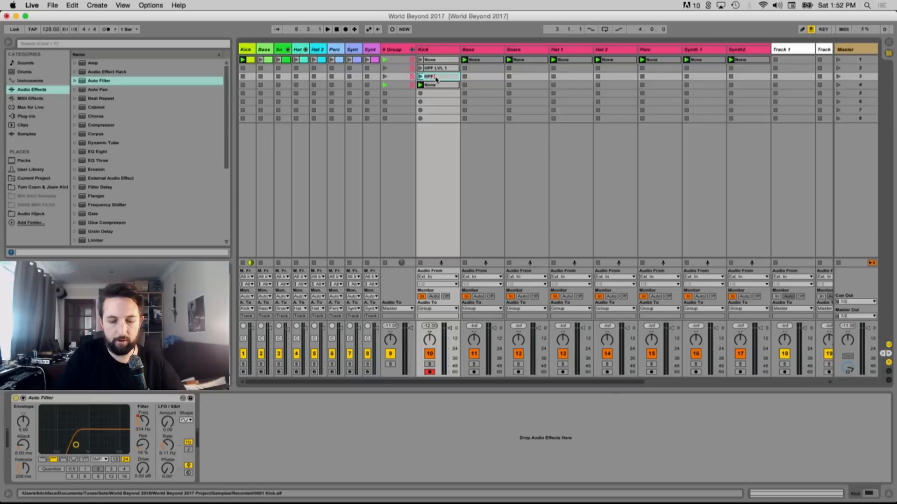
type("HPF LVL 2")
key("Return")
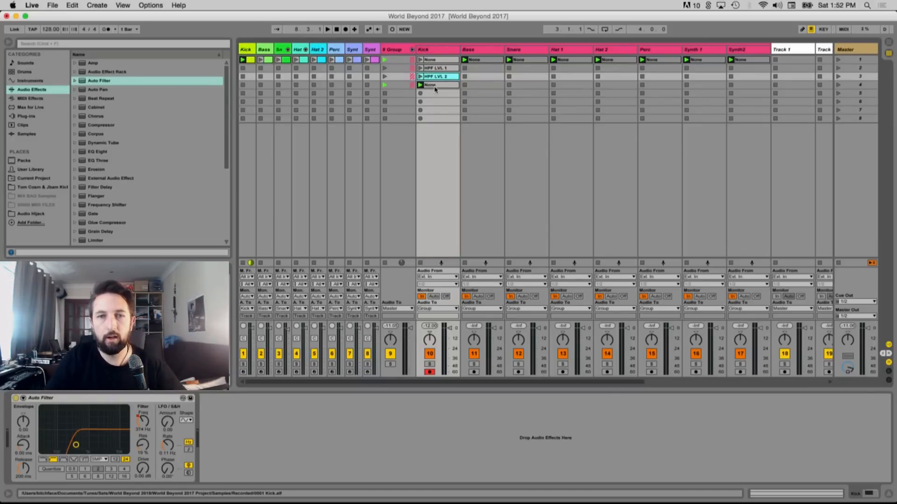
left_click(436, 85)
key("super+r")
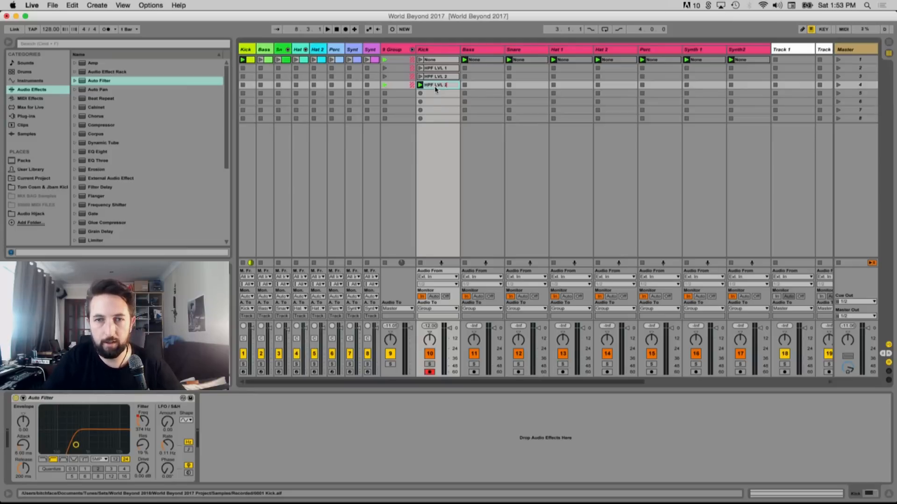
key("BackSpace")
type("3")
key("Return")
Set the first follow action of the three HPF LVL clips together to First
left_click(437, 69, "shift")
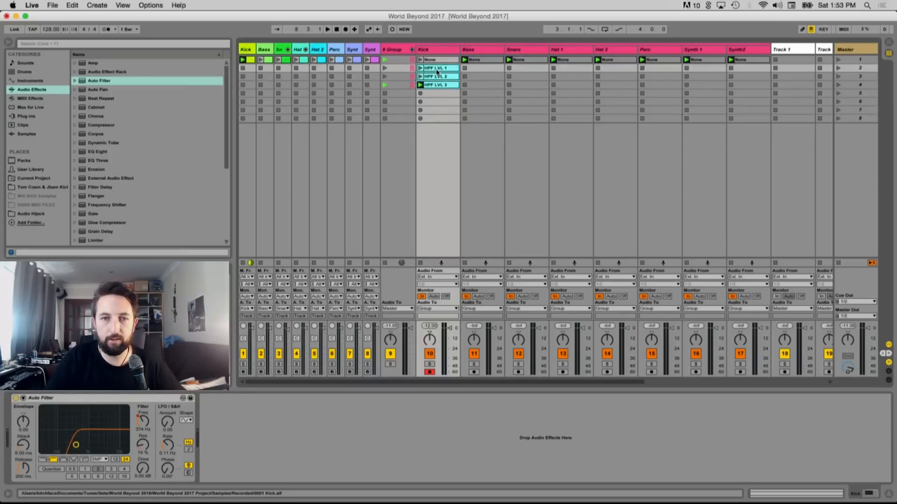
double_click(428, 76)
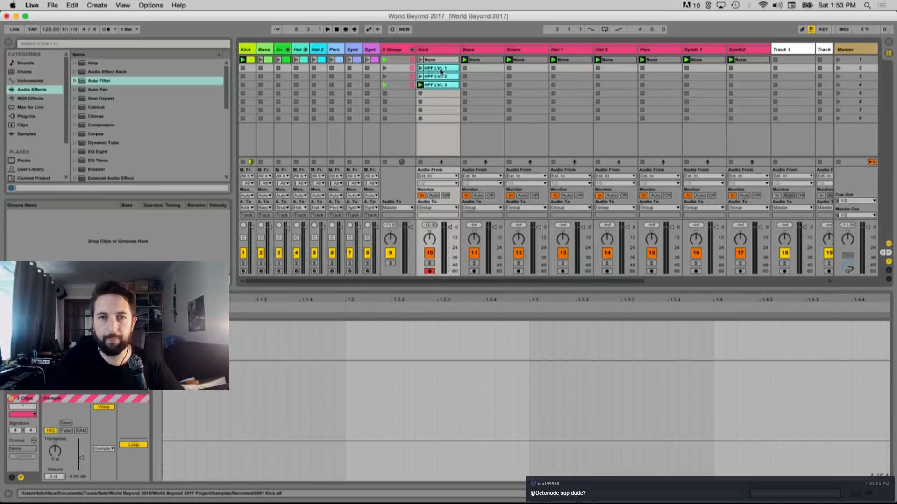
left_click(12, 477)
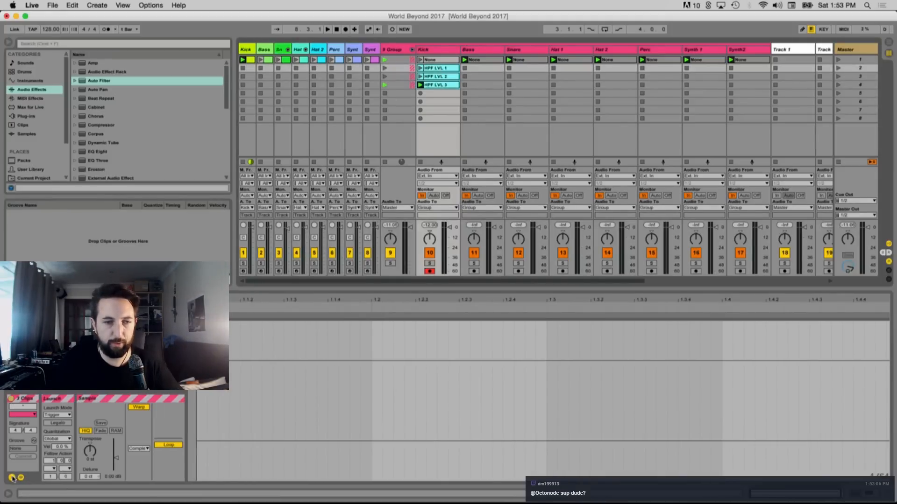
left_click(52, 466)
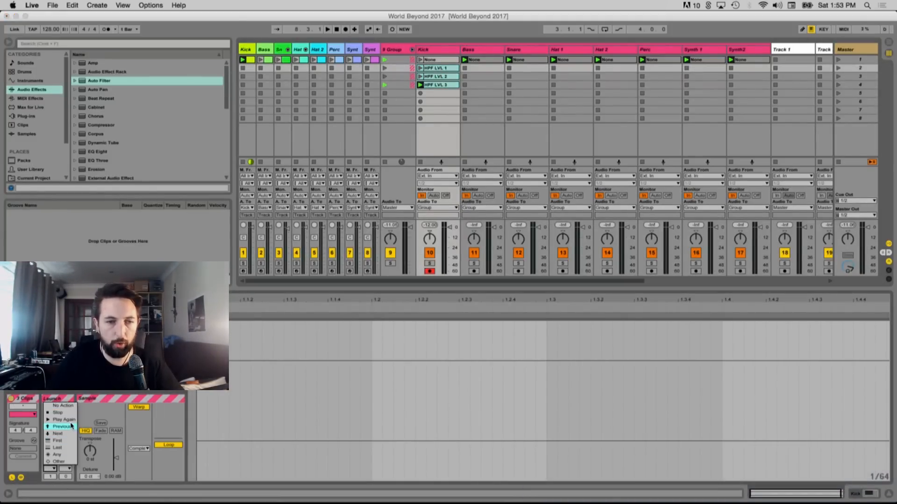
left_click(57, 440)
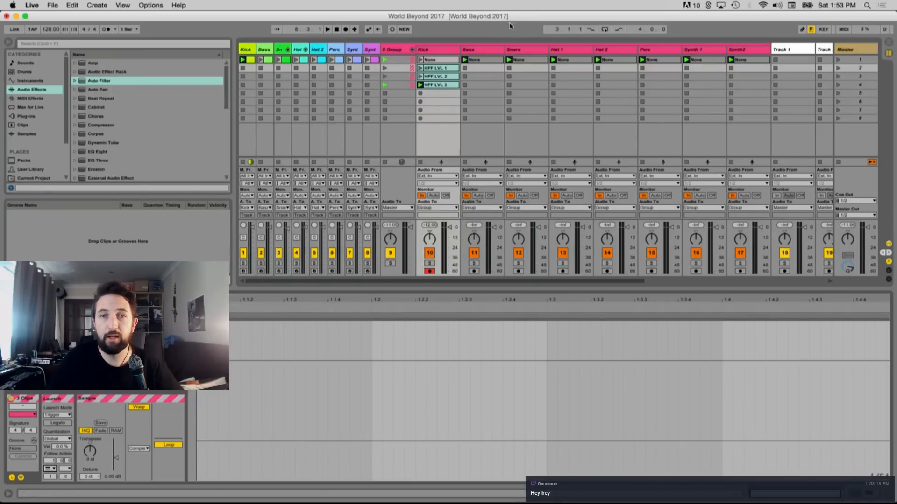
Play the None, HPF LVL 3 and HPF LVL 2 clips to check that the follow action returns to the first clip
left_click(428, 60)
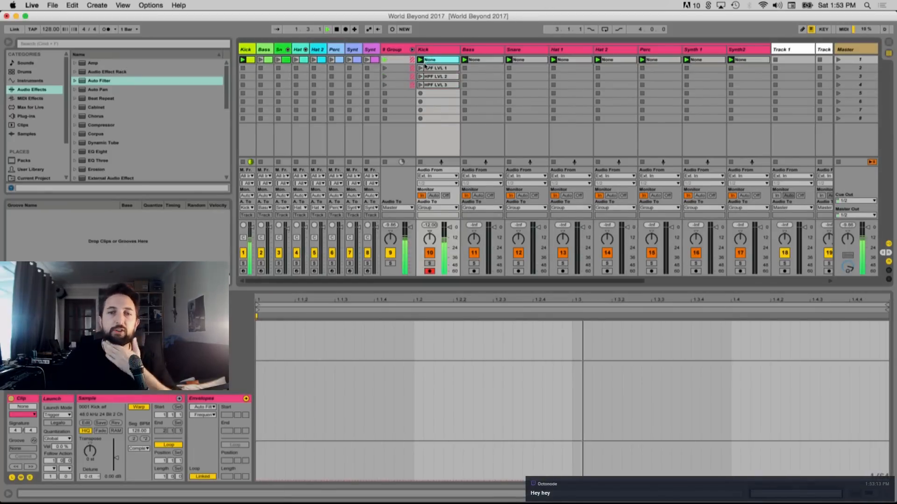
left_click(420, 85)
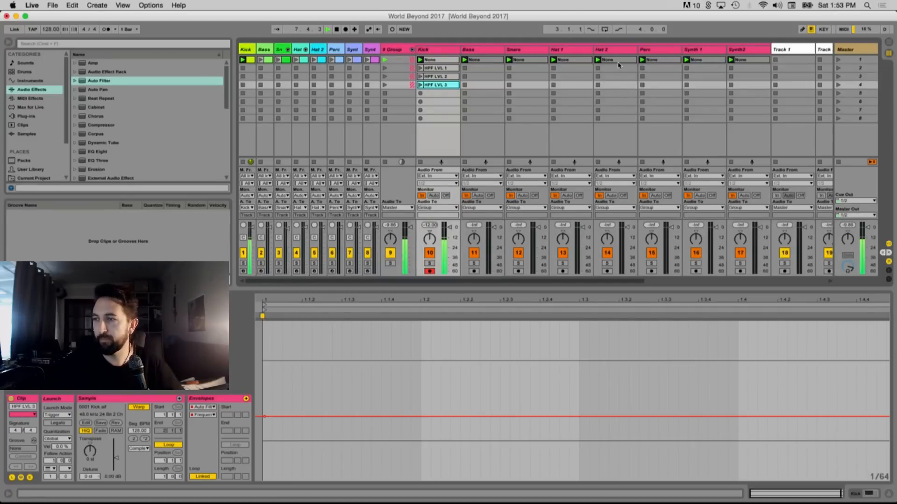
left_click(421, 77)
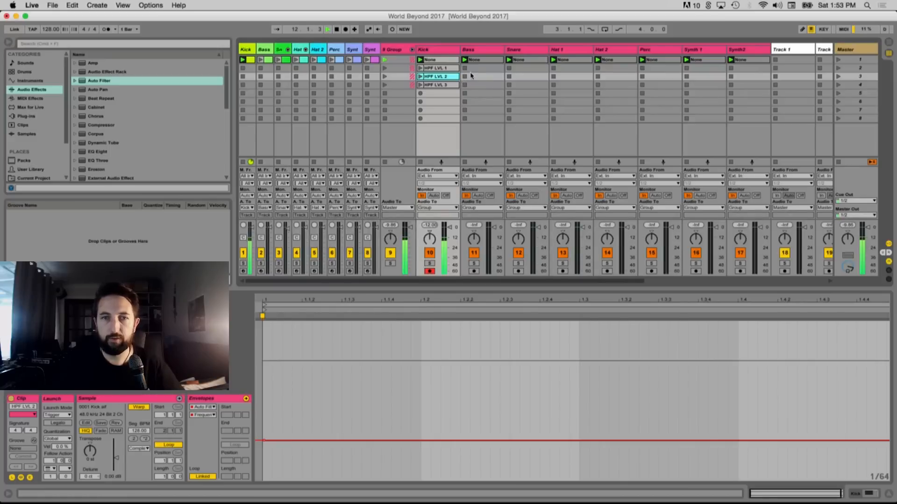
left_click(444, 86)
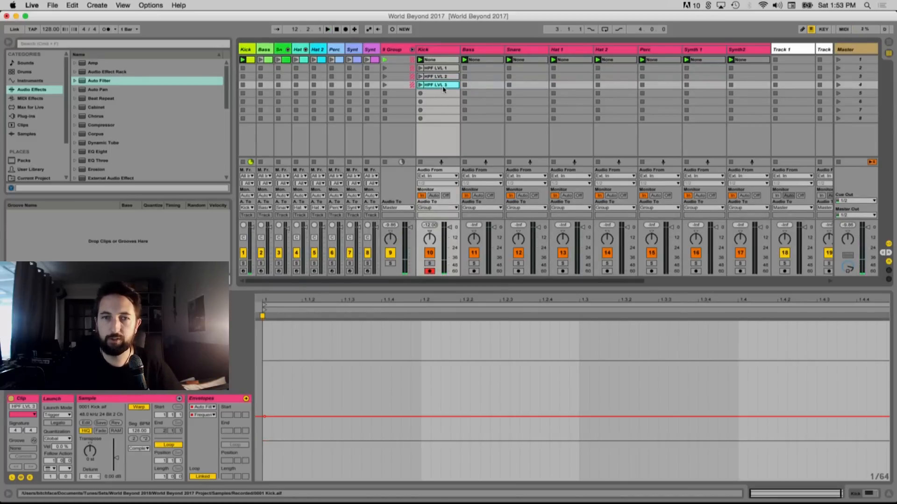
left_click(420, 85)
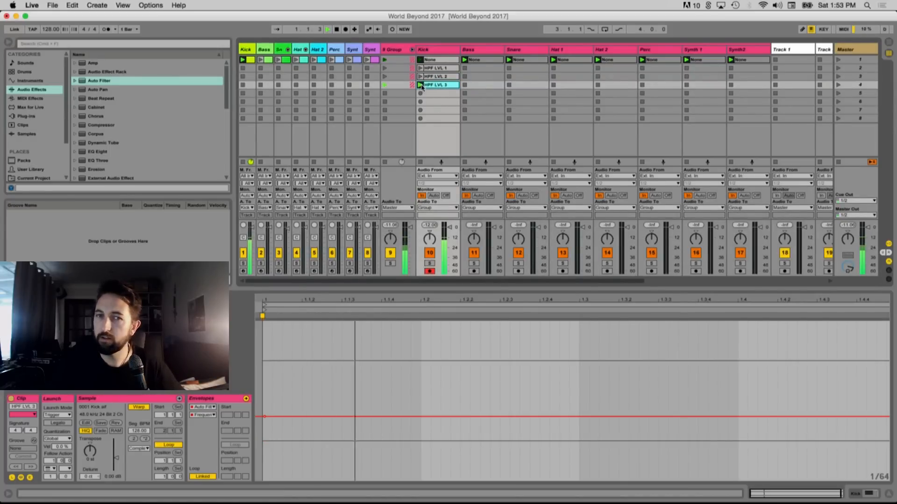
Copy the HPF LVL 2 clip into the fifth slot and add a Reverb with Dry/Wet at 0% to the pink Kick track
left_click_drag(435, 76, 434, 93)
left_click(430, 47)
scroll(147, 196, "down", 5)
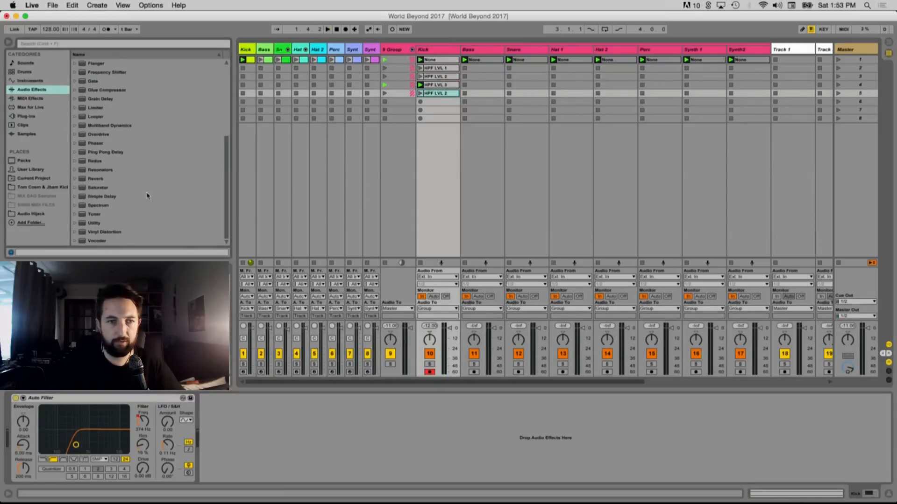
double_click(96, 179)
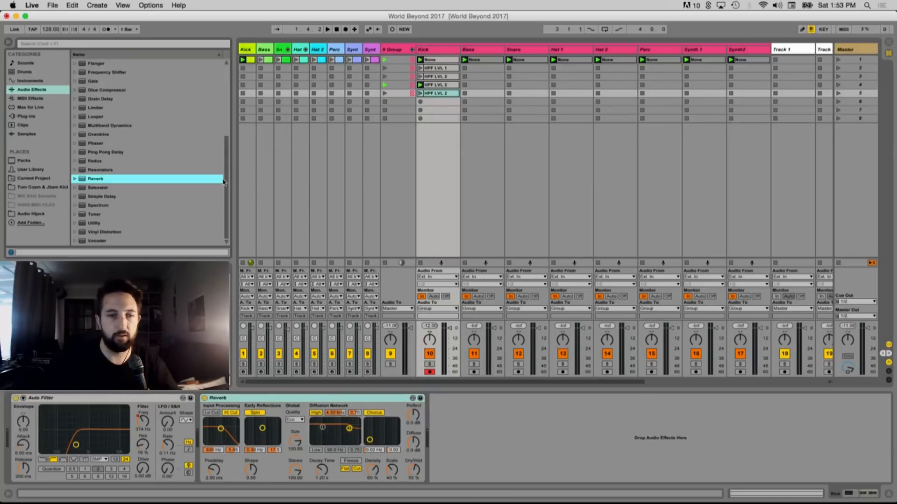
key("space")
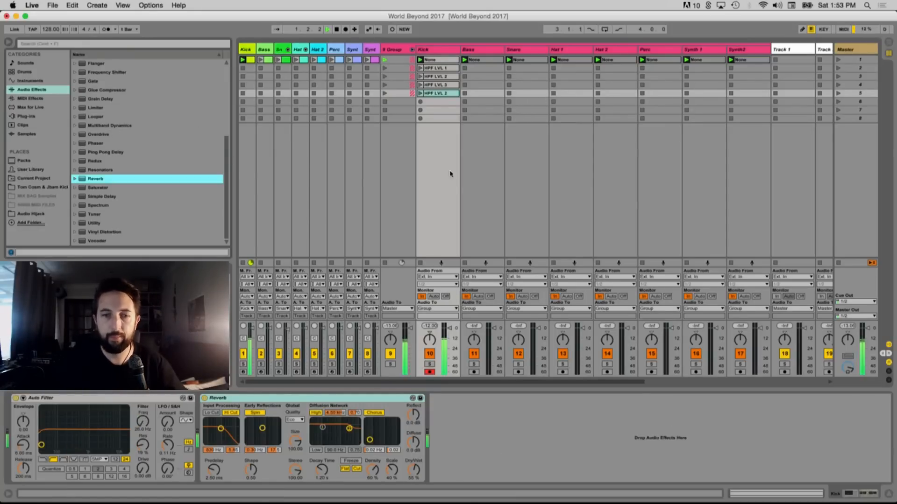
left_click_drag(416, 468, 415, 495)
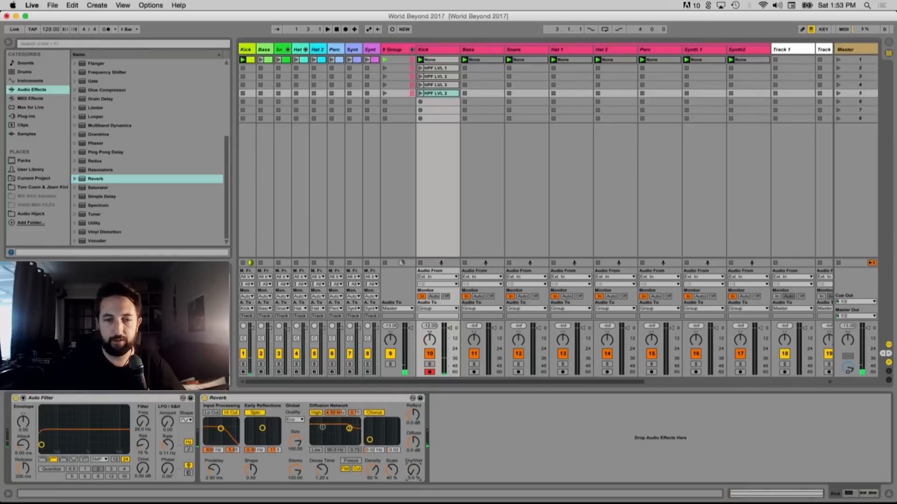
Rename the copied clip in the pink Kick track's fifth slot as HPF RVB 1 and launch it
left_click(440, 95)
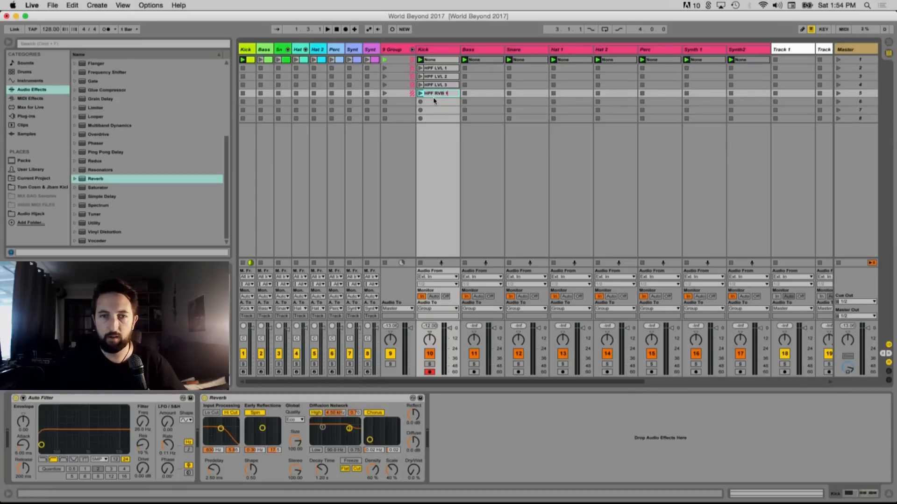
key("Return")
key("Return")
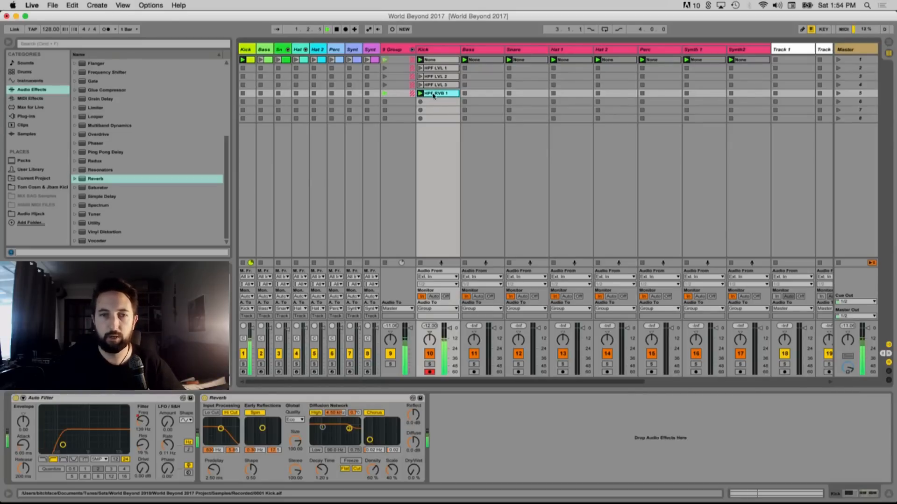
Raise the HPF RVB 1 clip's Reverb Dry/Wet envelope to about the middle of its range and play the clip
left_click(433, 95)
key("space")
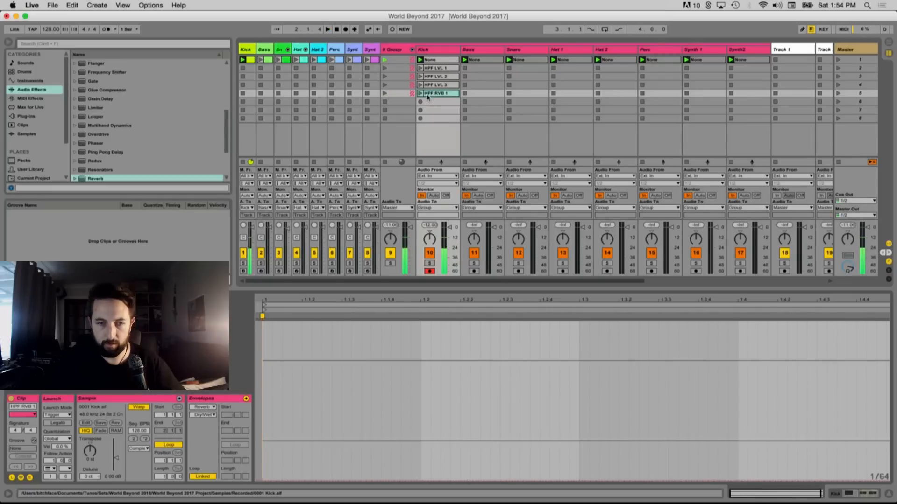
left_click(264, 478)
left_click_drag(327, 473, 327, 401)
left_click(421, 93)
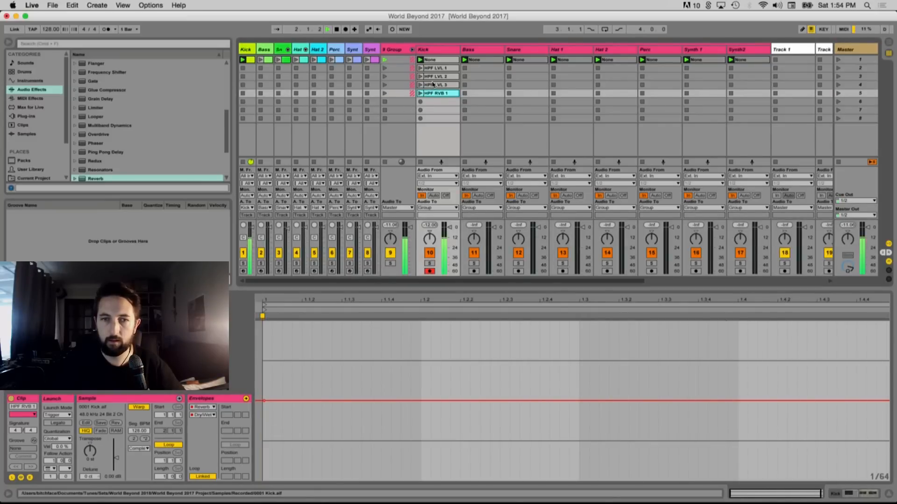
Copy the HPF RVB 1 clip into the sixth slot and rename the copy as HPF RVB 2
left_click_drag(436, 94, 439, 106)
key("super+r")
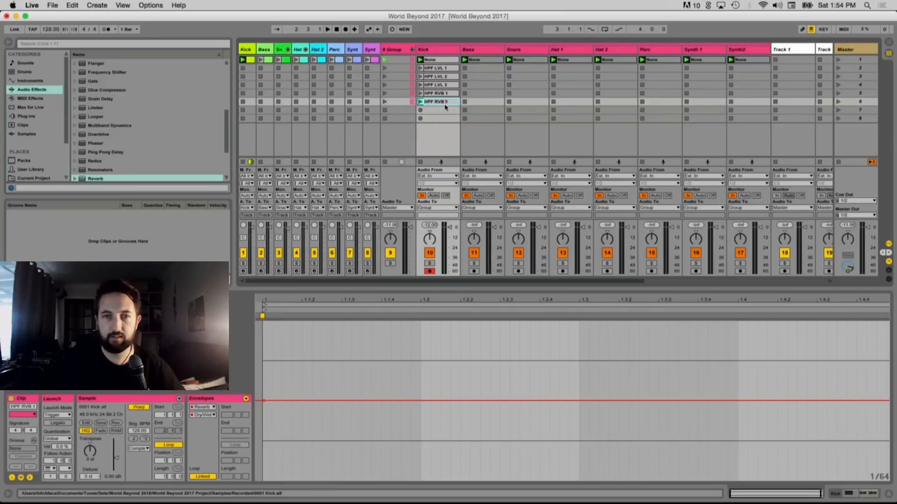
type("2")
key("Return")
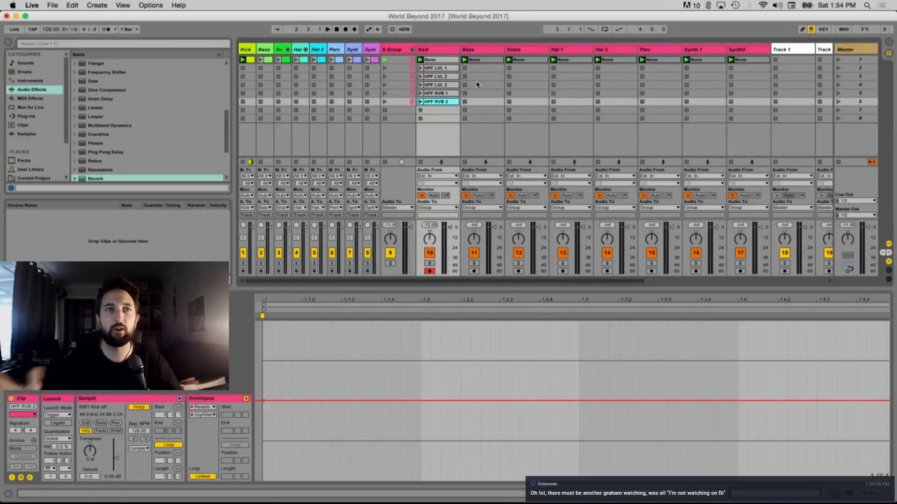
Play the kick and launch the HPF RVB 2 clip to hear its filter and reverb effect
key("space")
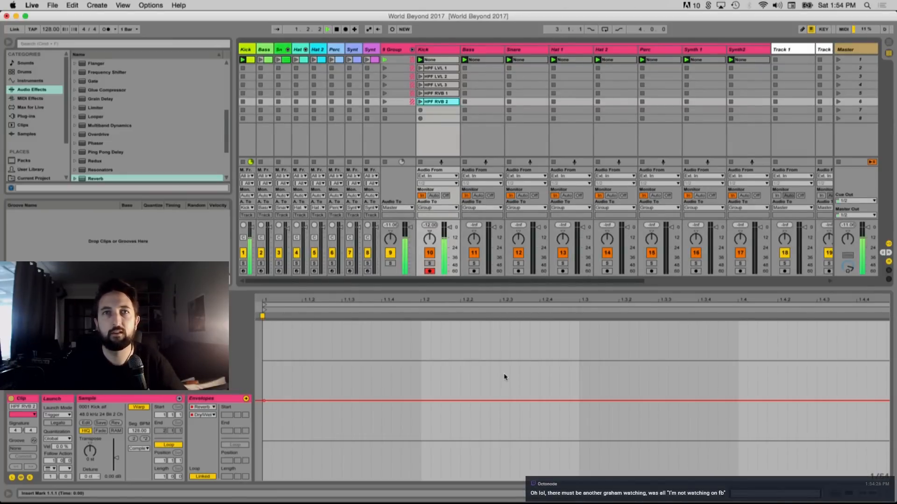
key("space")
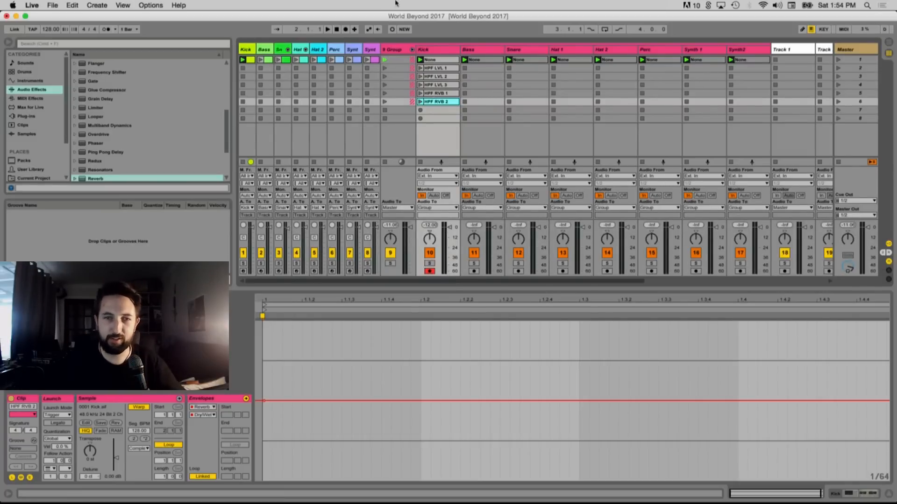
left_click(421, 102)
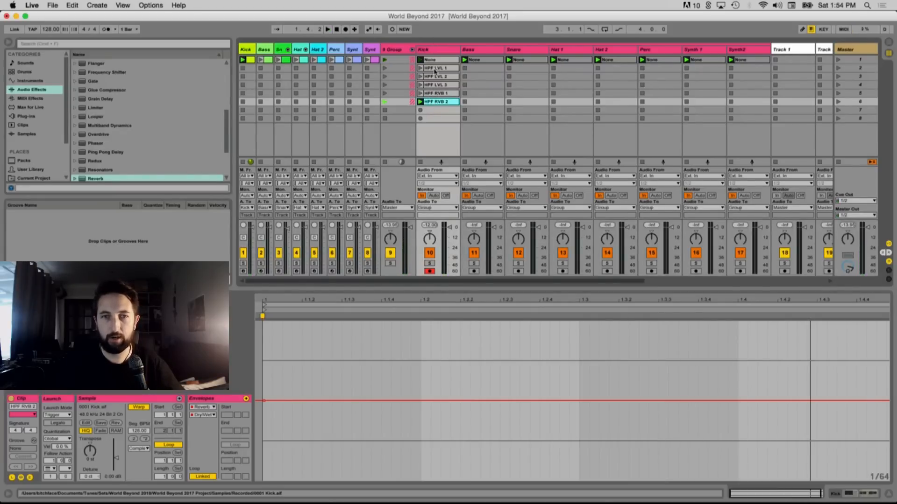
Turn off the input high cut in the pink Kick track's Reverb and set its quality to High
left_click(433, 50)
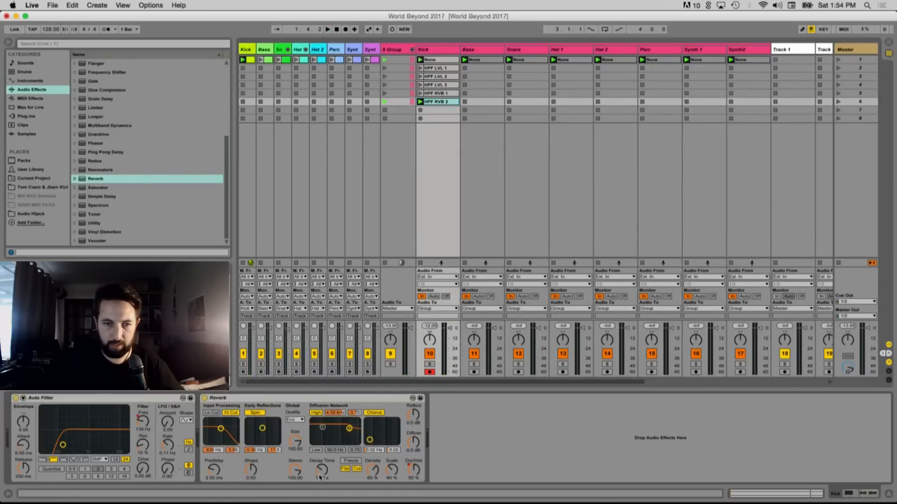
left_click(232, 413)
left_click(294, 419)
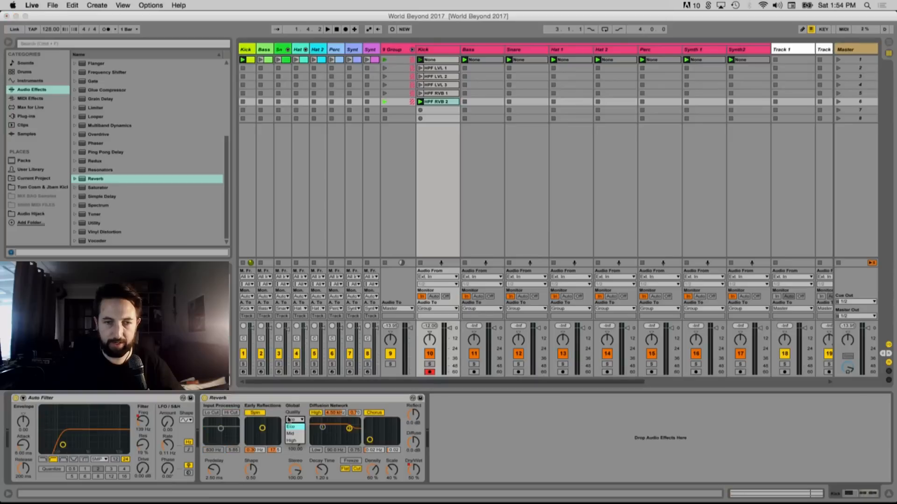
left_click(294, 442)
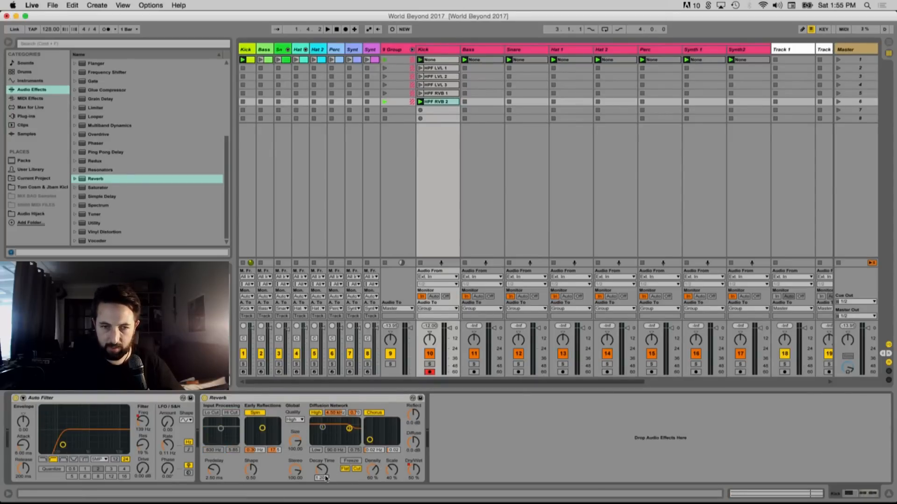
Raise the HPF RVB 2 clip's Reverb Decay Time envelope to about two-thirds of its range and play the clip
key("shift+Tab")
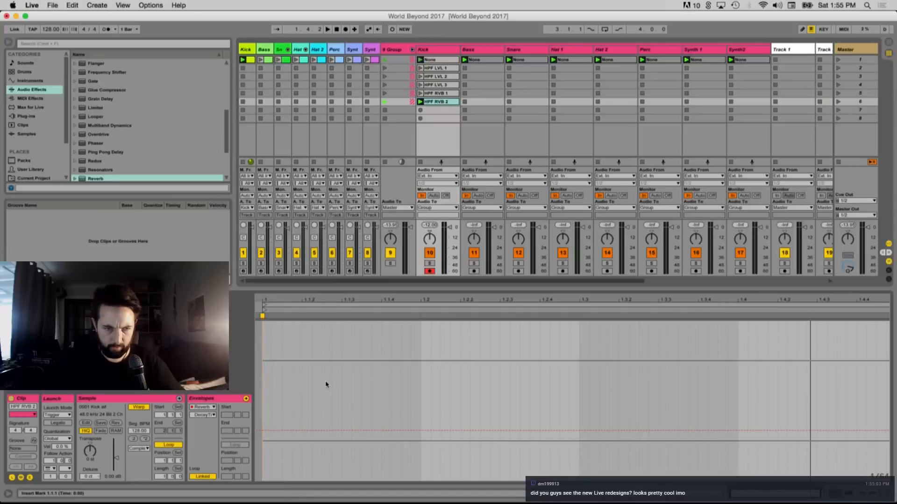
left_click_drag(272, 431, 267, 377)
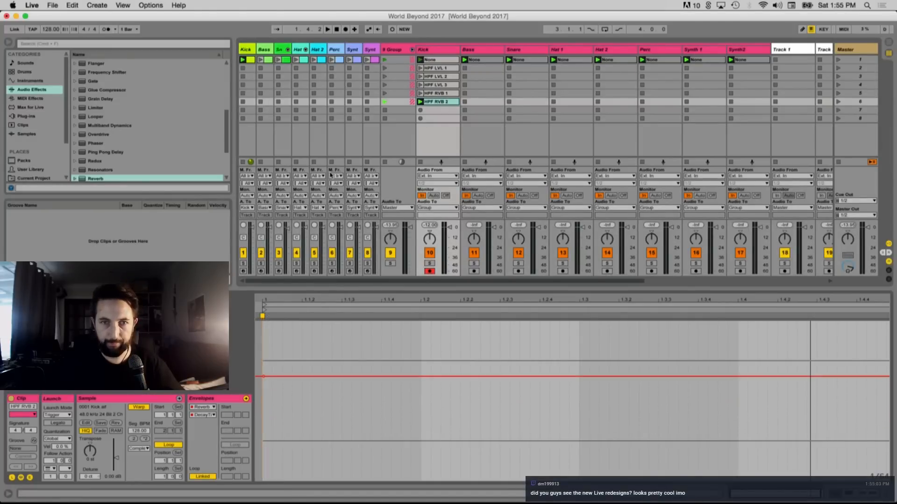
left_click(421, 102)
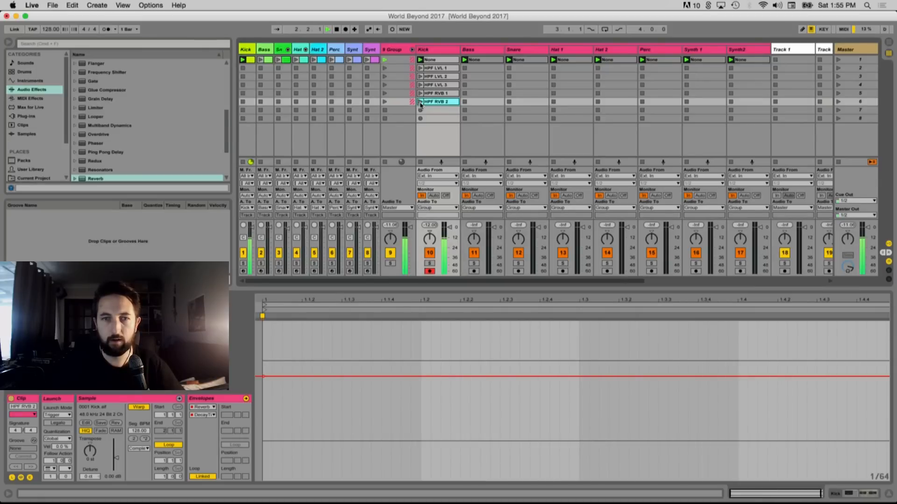
left_click(421, 103)
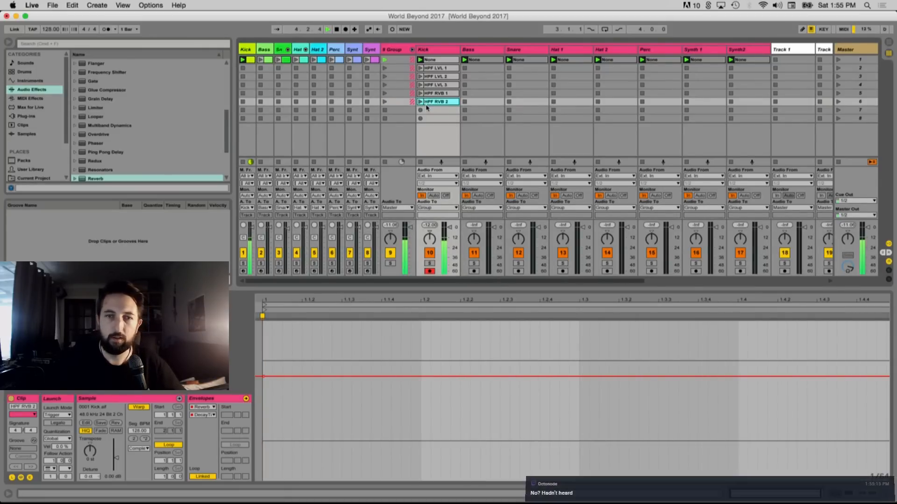
key("space")
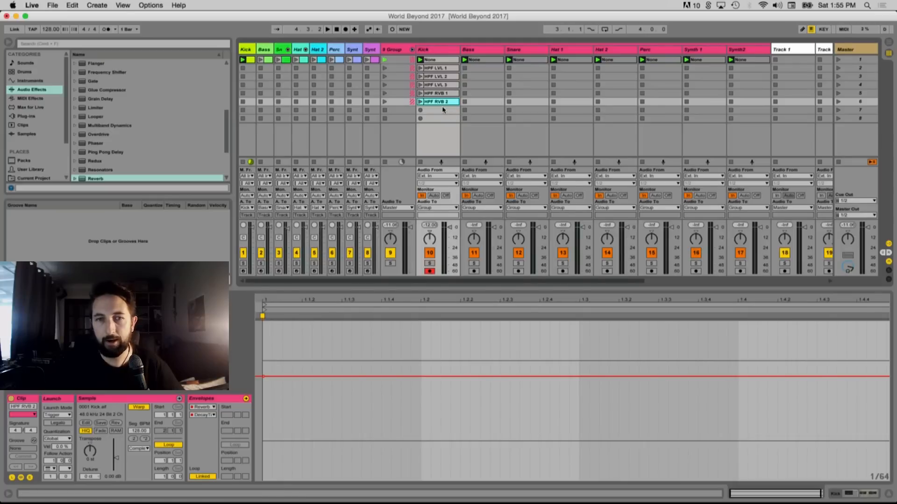
Copy the HPF RVB 2 clip into the seventh slot, rename the copy as HPF RVB 3 and launch it
left_click_drag(441, 102, 443, 113)
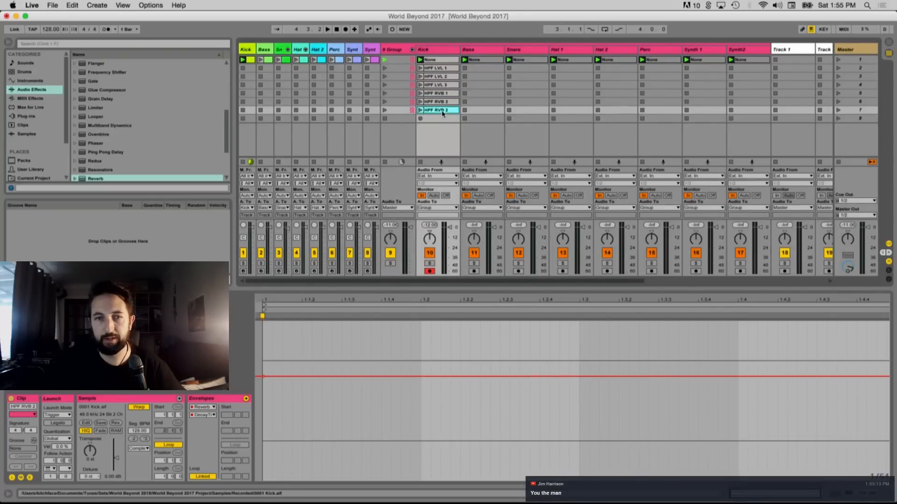
key("super+r")
key("Right")
key("shift+Left")
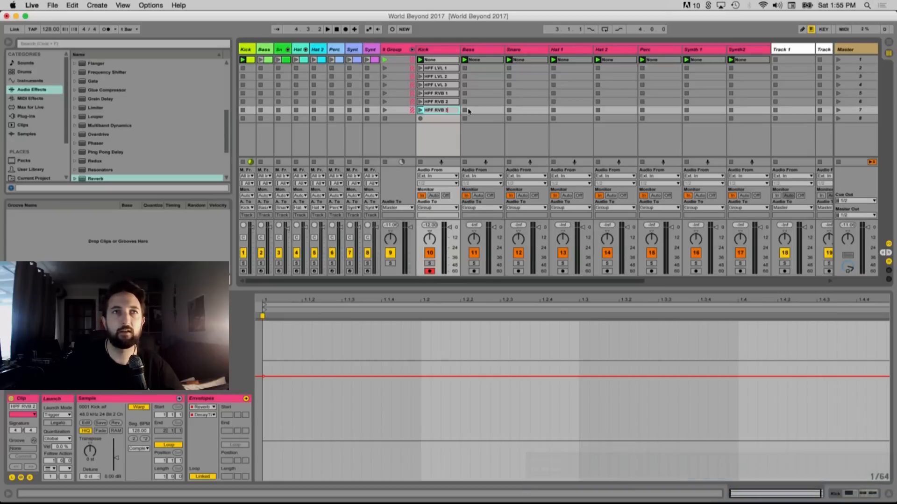
type("3")
key("Return")
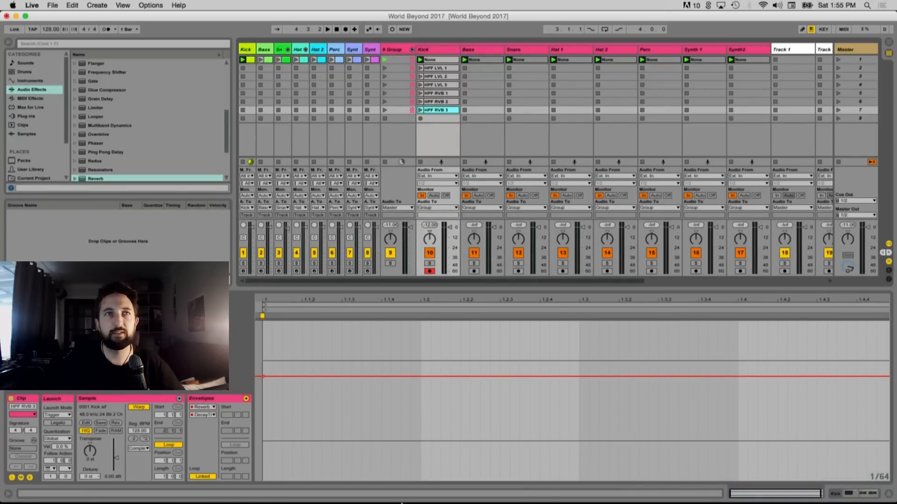
mouse_move(397, 497)
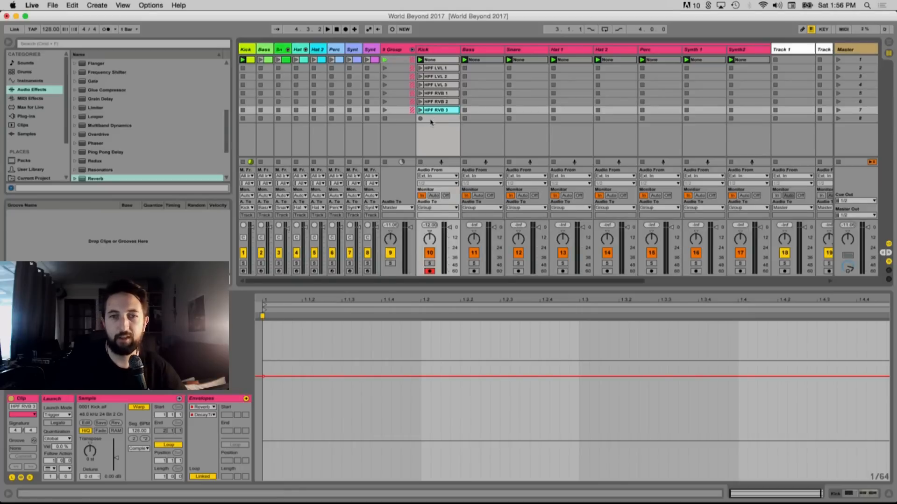
left_click(420, 110)
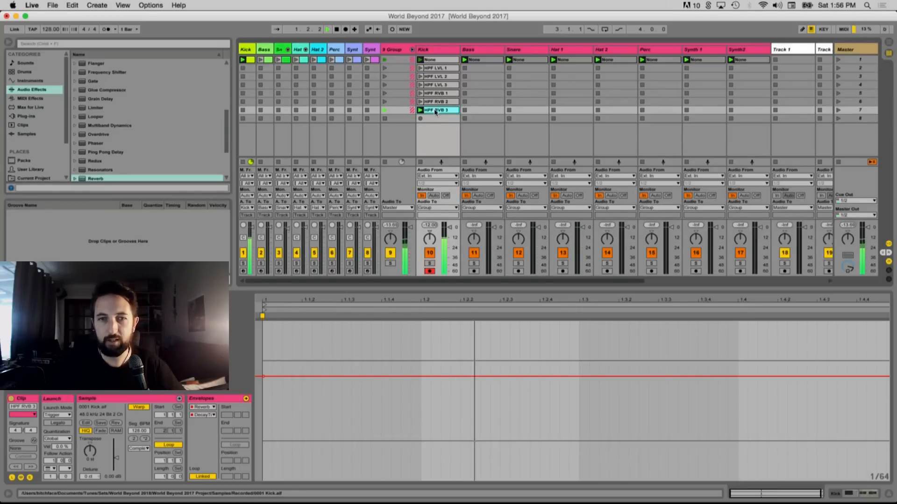
Ramp the HPF RVB 3 clip's Auto Filter Frequency envelope from minimum to slightly above mid-range at 1.3, and play the clip
left_click(202, 415)
left_click(208, 417)
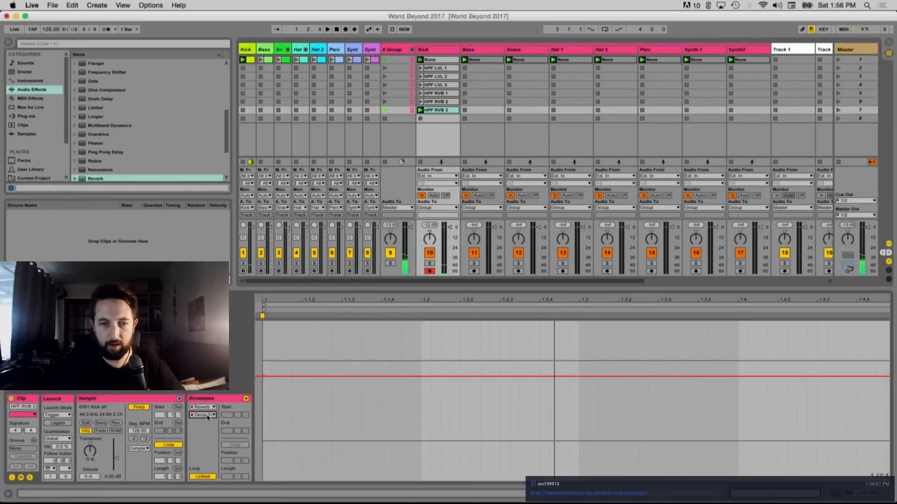
left_click(205, 414)
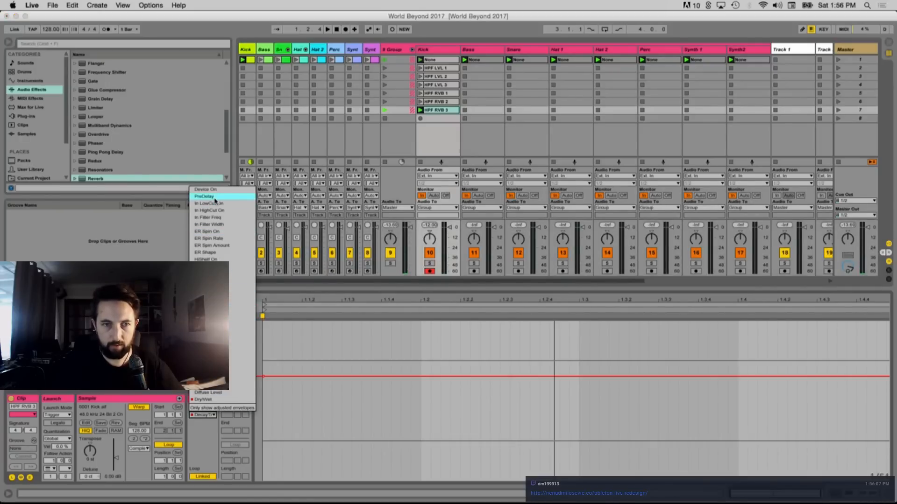
left_click(201, 408)
left_click(201, 407)
left_click(210, 421)
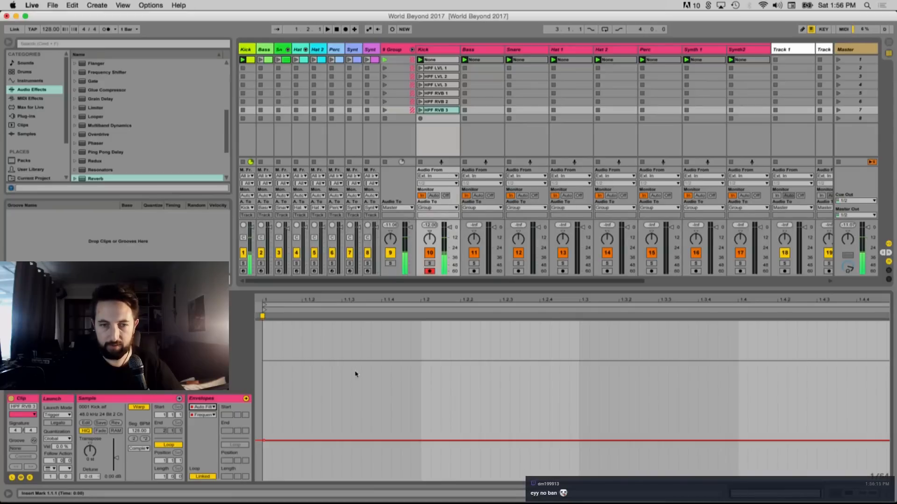
left_click_drag(263, 441, 266, 475)
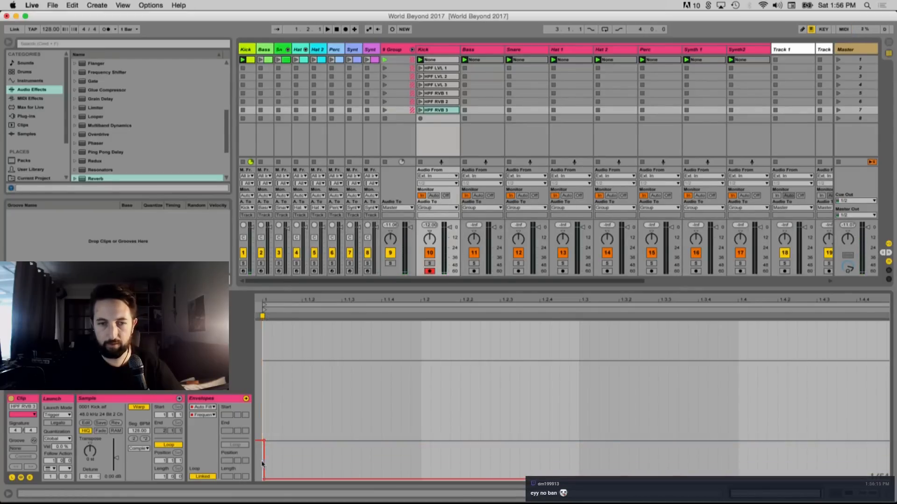
key("super+z")
left_click_drag(265, 442, 580, 388)
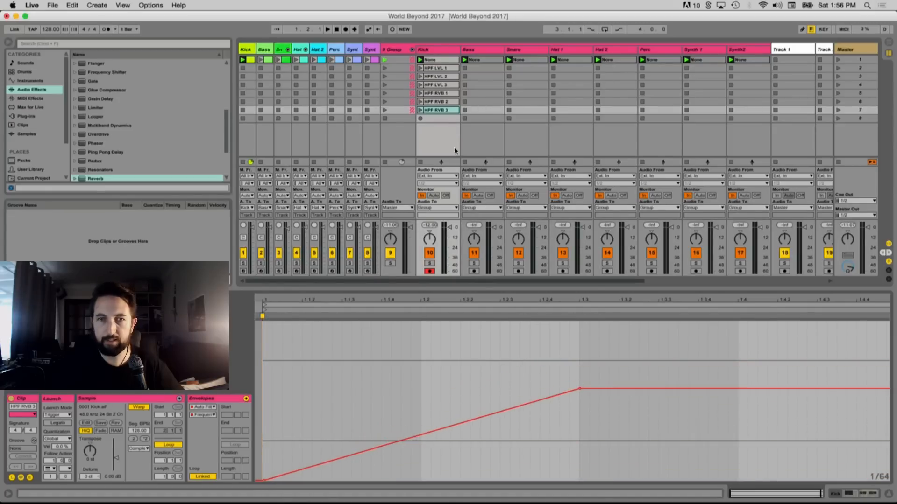
left_click(420, 111)
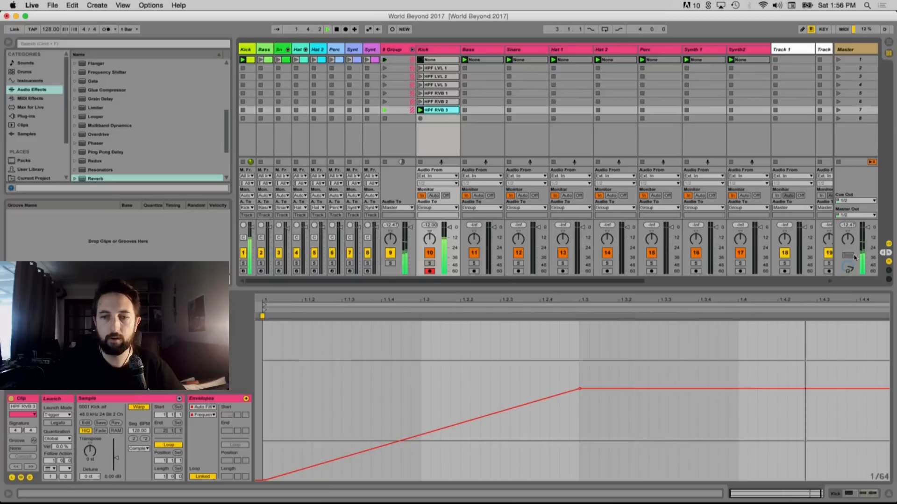
key("space")
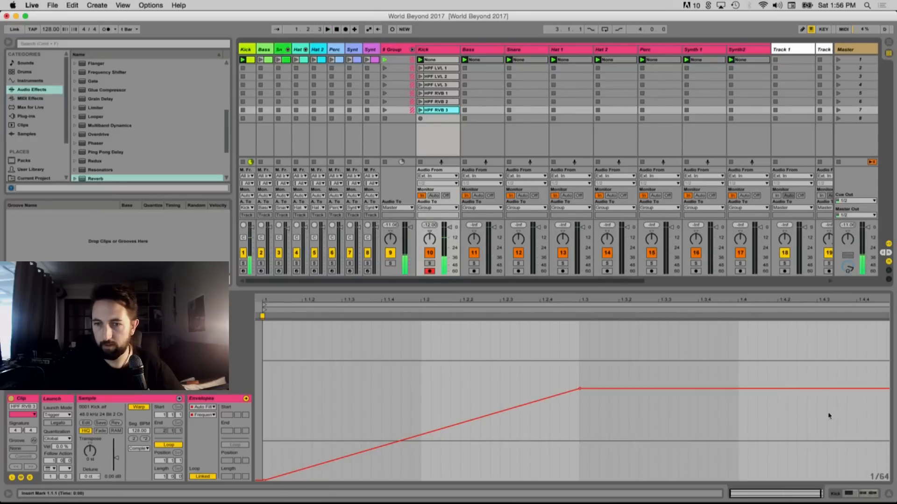
Ramp the Auto Filter Frequency envelope from its peak back to minimum at the clip's end and launch HPF RVB 3
left_click(827, 389)
left_click_drag(827, 389, 882, 480)
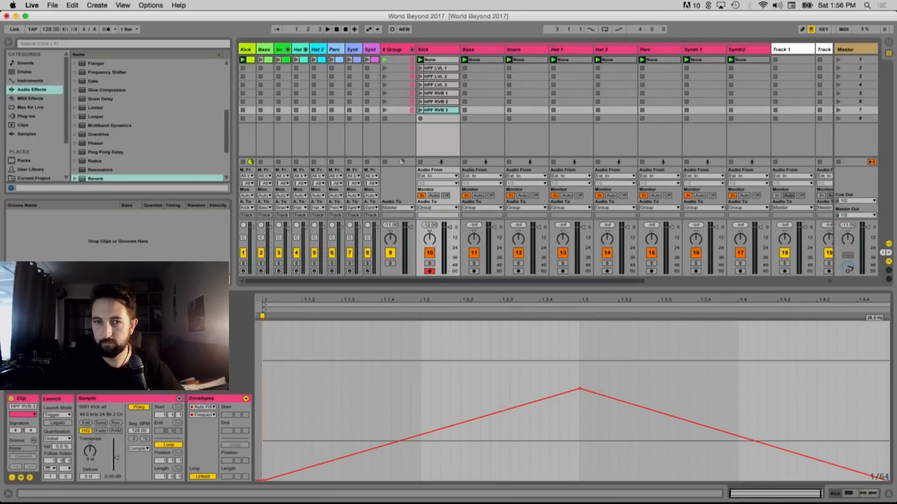
key("shift+Tab")
left_click(420, 111)
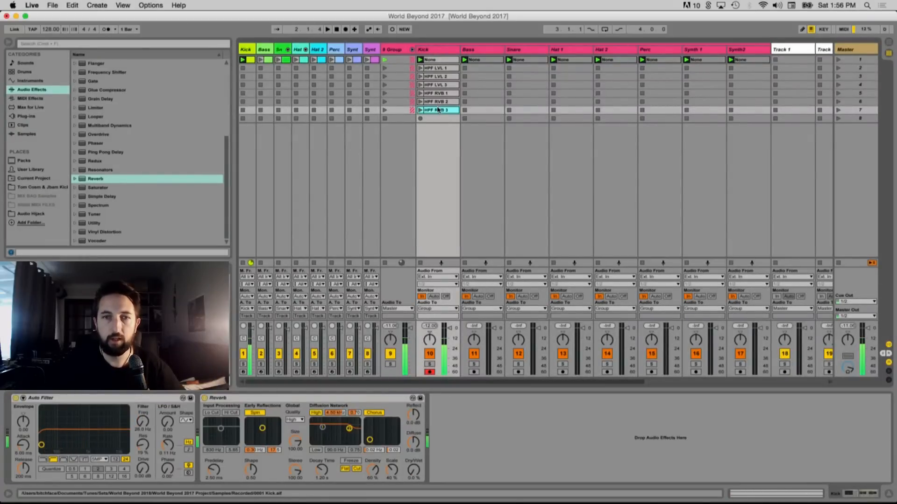
Shape HPF RVB 3's Reverb Dry/Wet envelope to rise from zero to about mid-range at 1.3 and return to zero, and play it
key("shift+Tab")
left_click(202, 407)
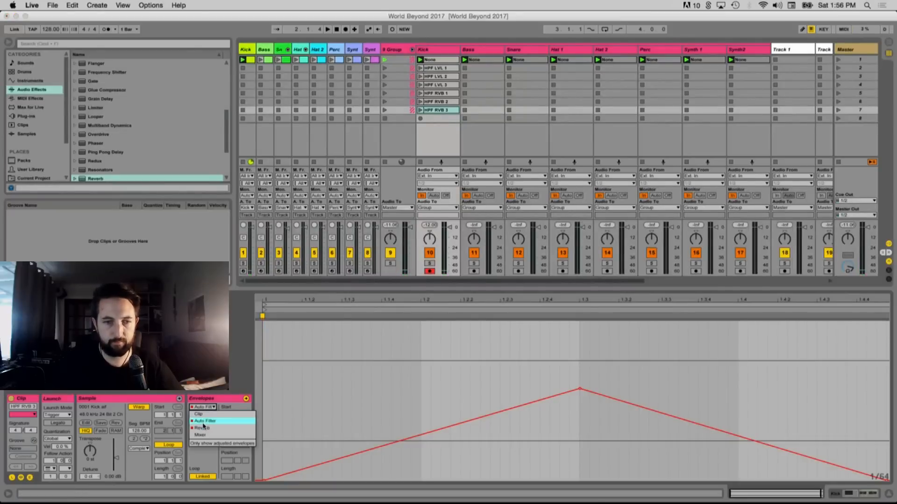
left_click(204, 427)
left_click(203, 416)
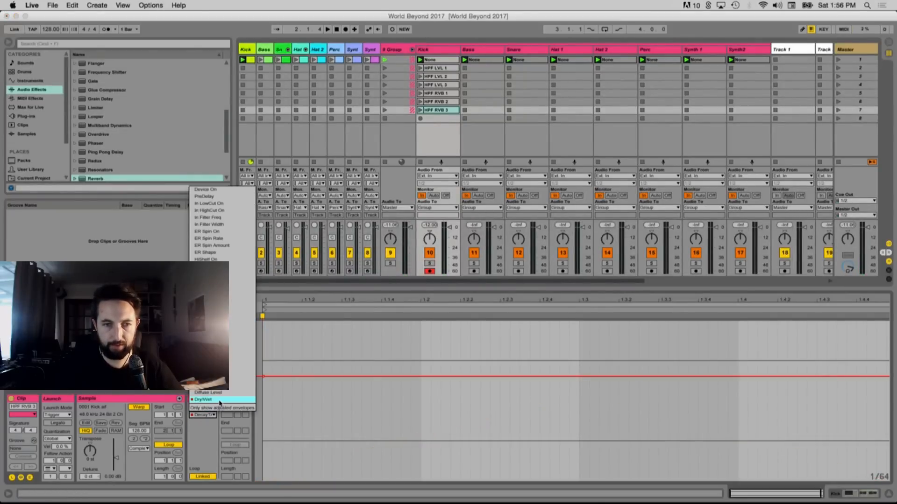
left_click(203, 400)
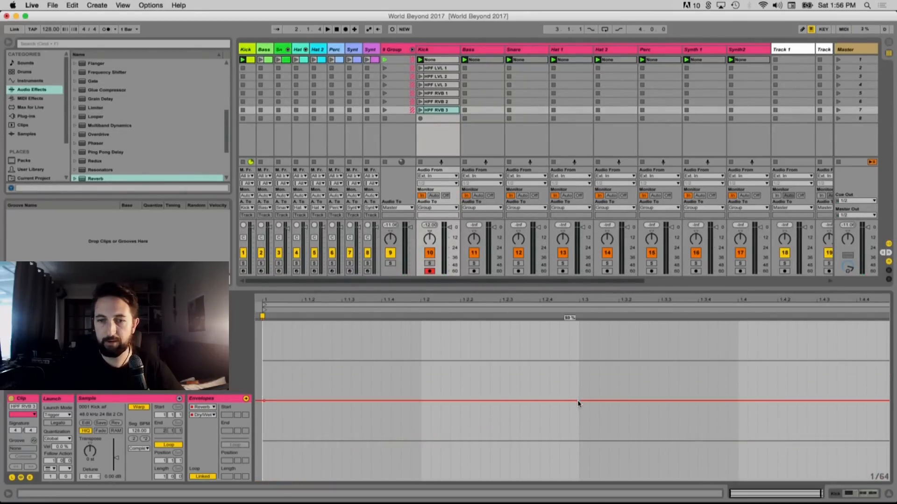
left_click(578, 401)
left_click_drag(484, 402, 264, 479)
left_click(264, 404)
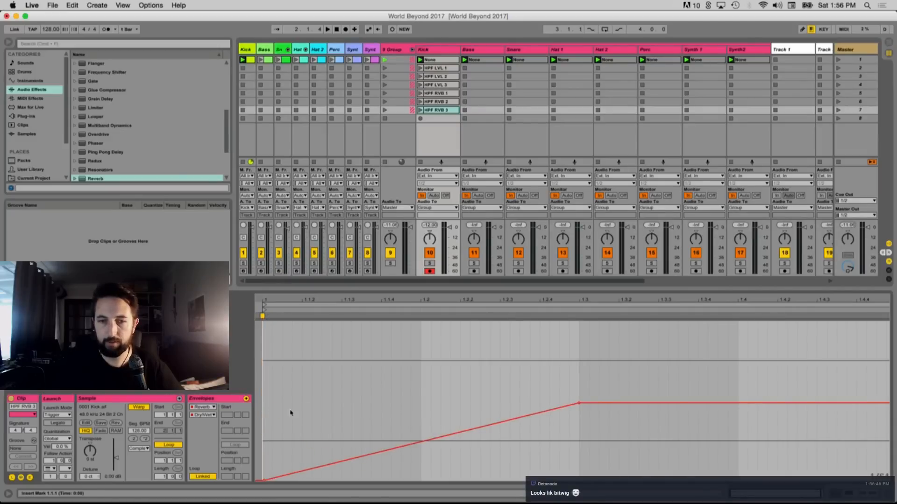
left_click_drag(839, 404, 840, 478)
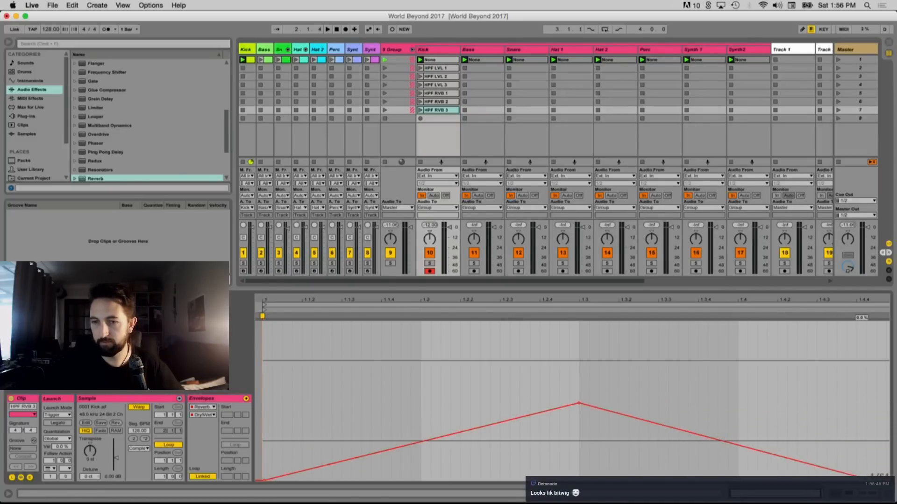
left_click(421, 111)
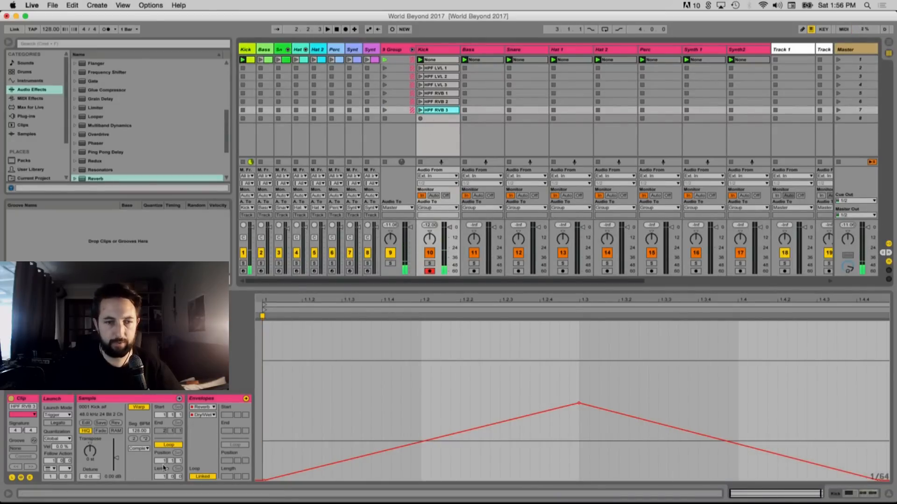
Lower the peak of HPF RVB 3's Auto Filter Frequency envelope to about 40% of its range and play the clip
left_click(200, 415)
left_click(203, 407)
left_click(202, 407)
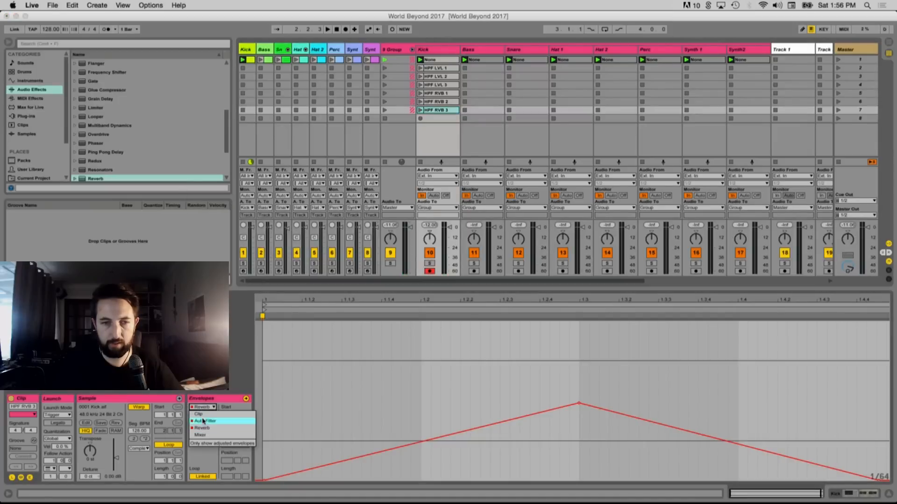
left_click(203, 420)
left_click_drag(579, 389, 578, 418)
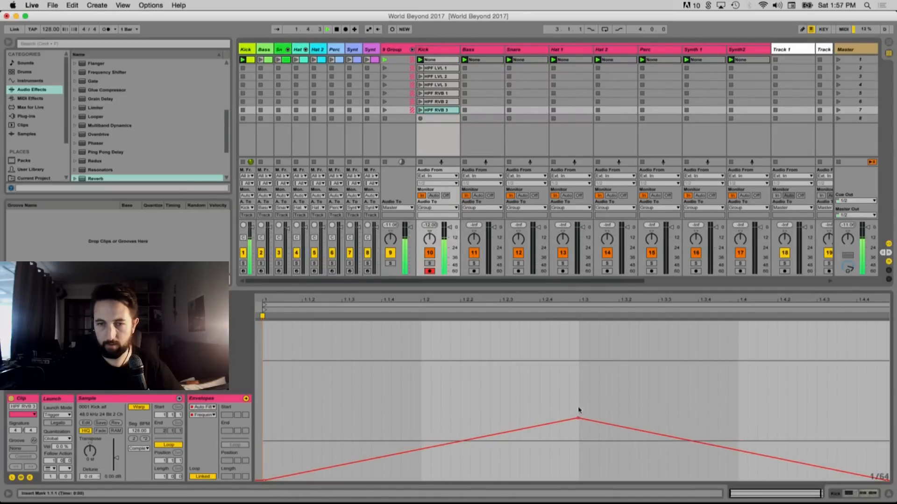
left_click(420, 110)
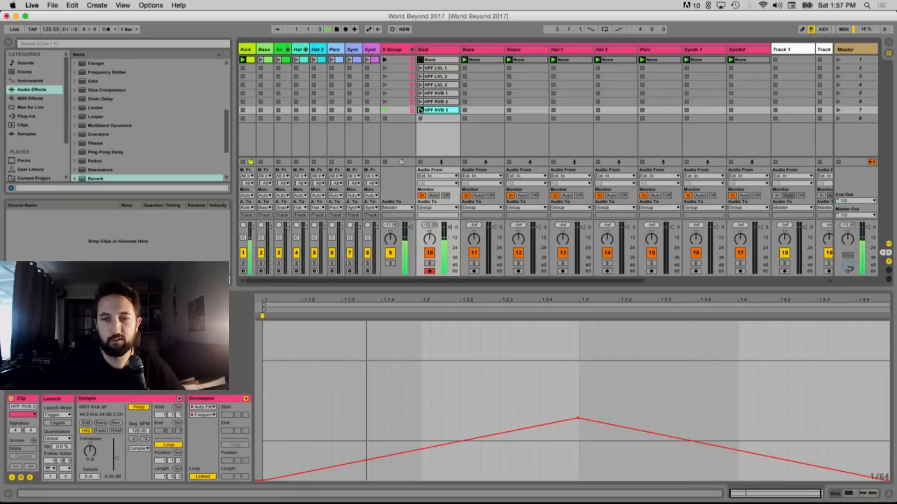
Try the clip without the filter frequency envelope's end point, play it, and undo the point's removal
left_click(885, 481)
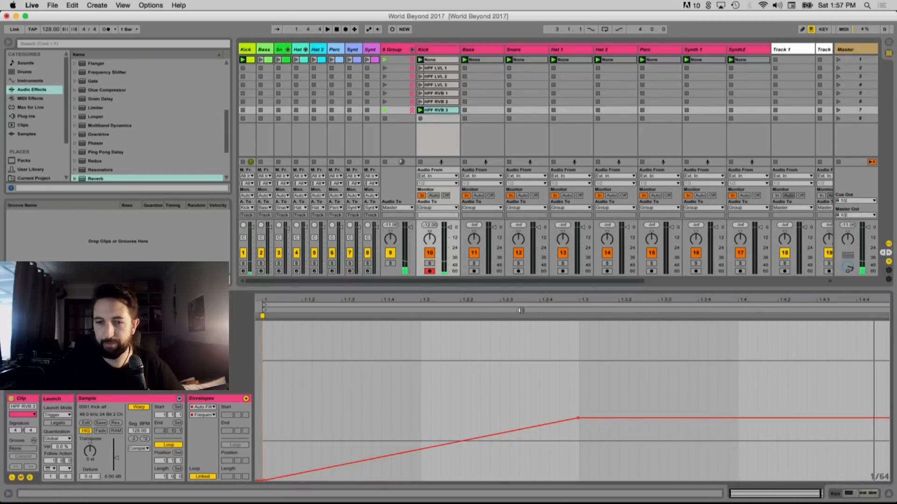
left_click(420, 111)
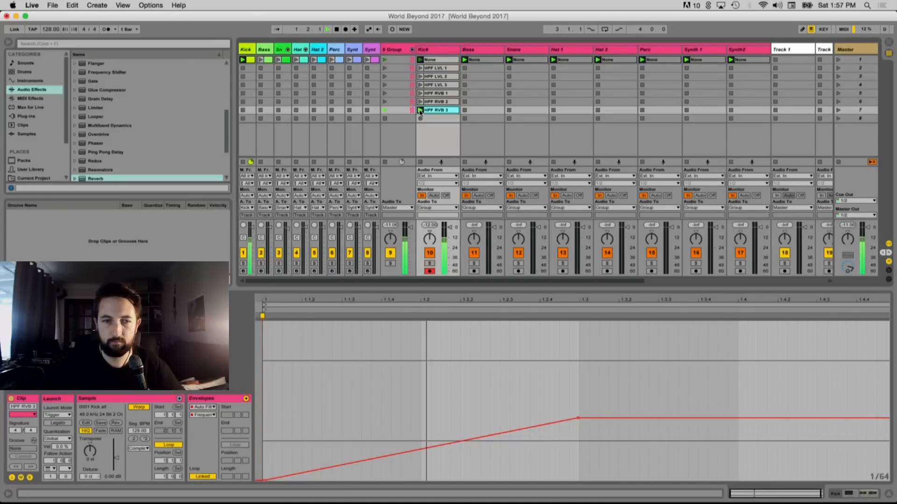
key("ctrl+z")
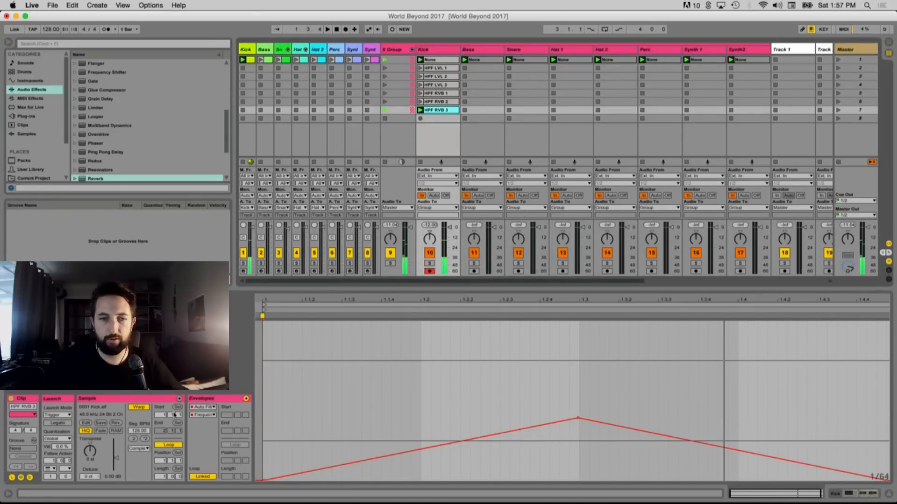
Remove the end point of HPF RVB 3's Reverb Dry/Wet envelope to hold its peak level, then play HPF RVB 3 and HPF LVL 2
left_click(212, 407)
left_click(208, 423)
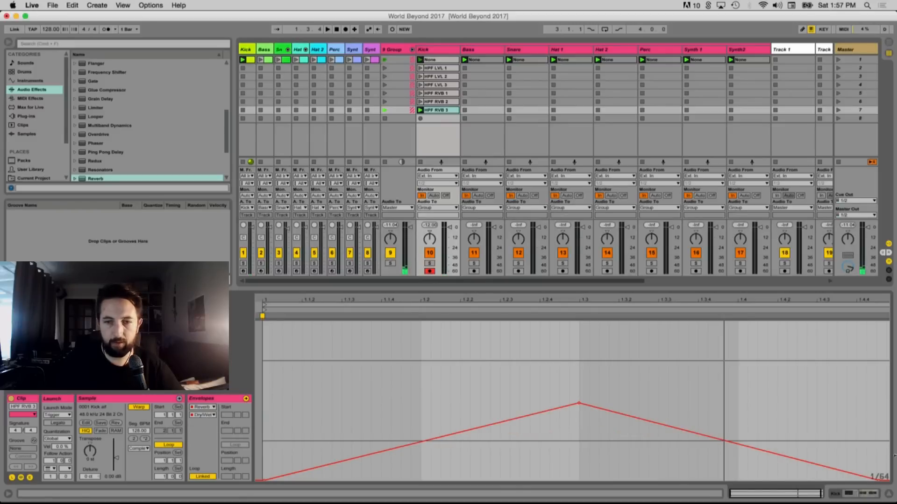
left_click(879, 481)
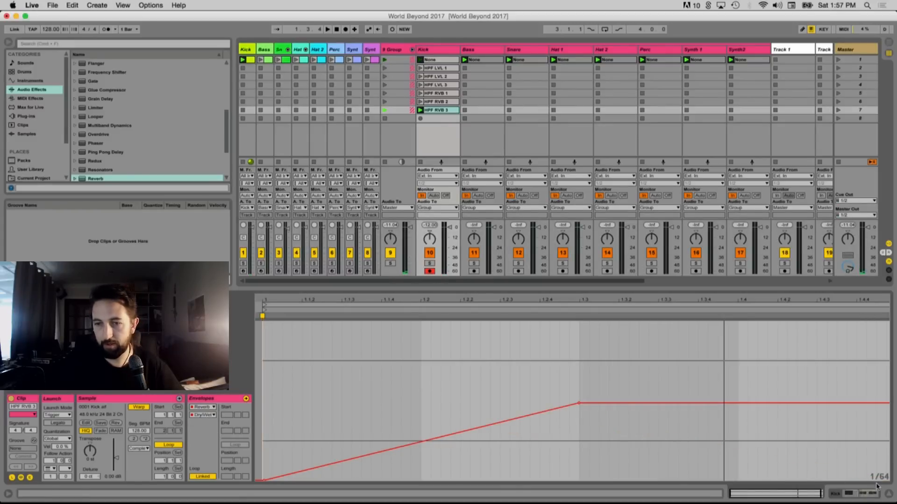
left_click(421, 110)
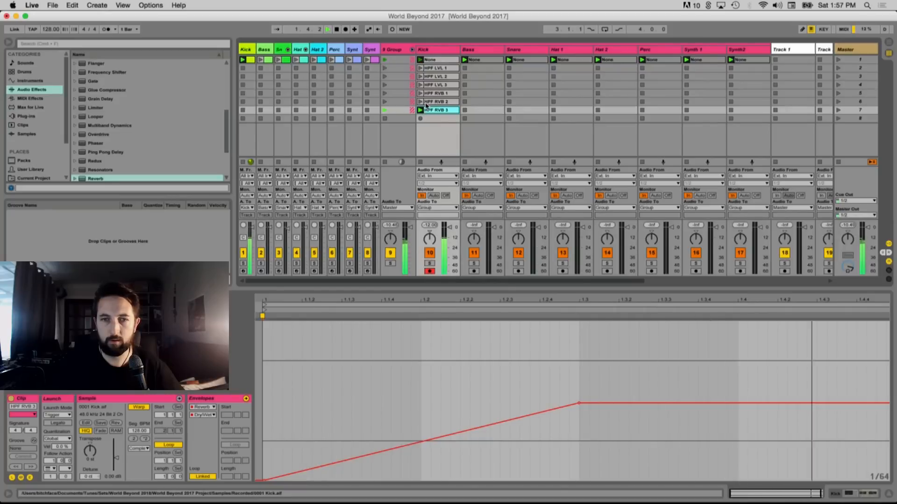
left_click(420, 76)
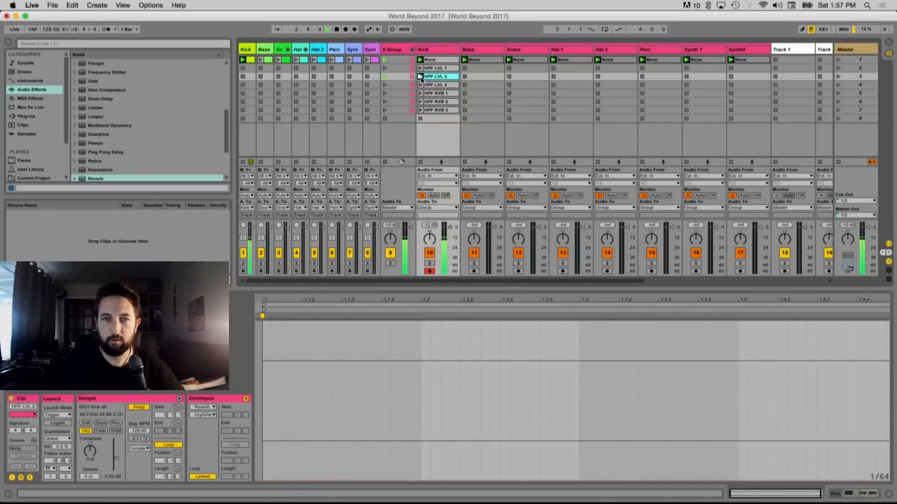
Duplicate HPF RVB 3 into slot 8 of the Kick track, play the copy, and clear its Reverb Dry/Wet envelope
left_click(435, 111)
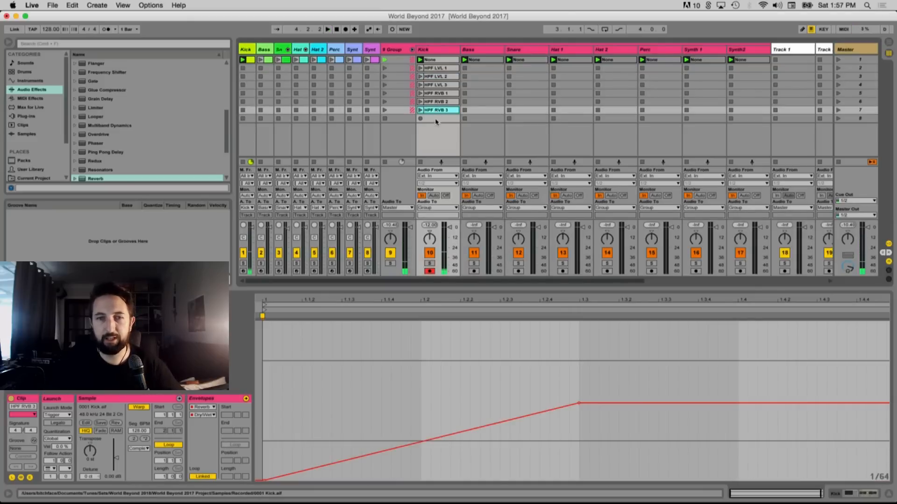
left_click_drag(433, 118, 433, 119)
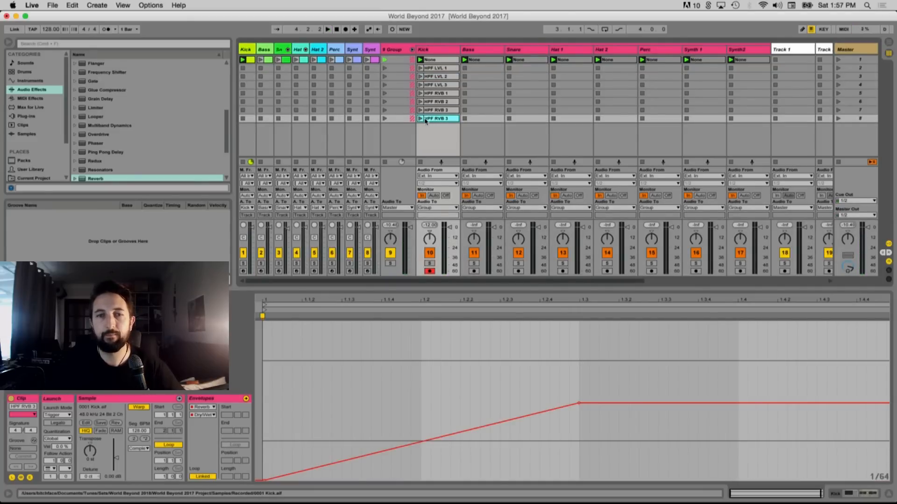
left_click(420, 118)
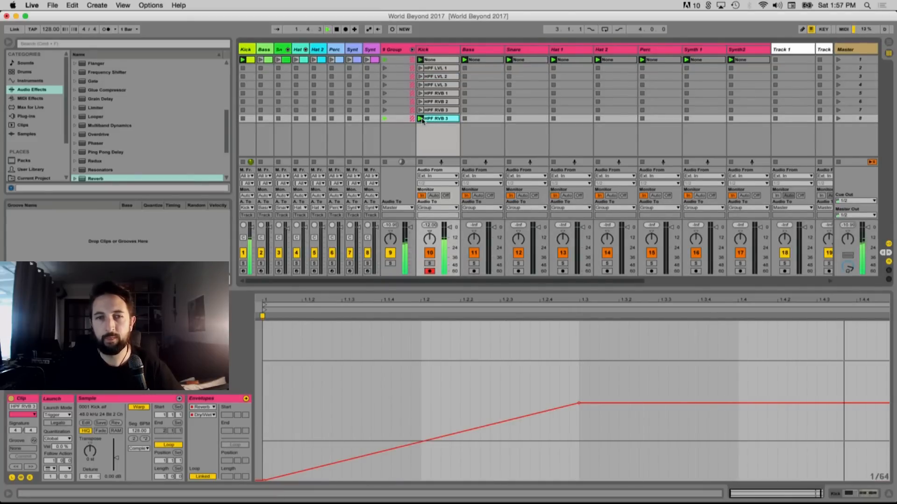
key("space")
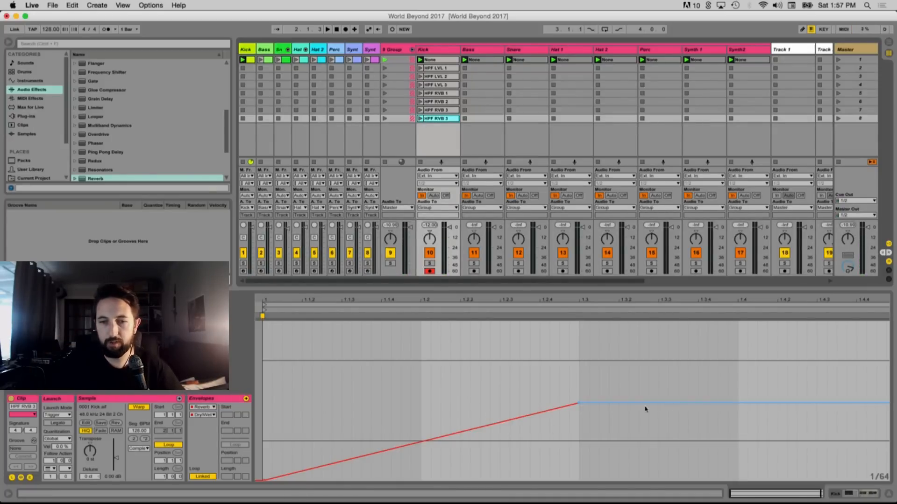
left_click(579, 404)
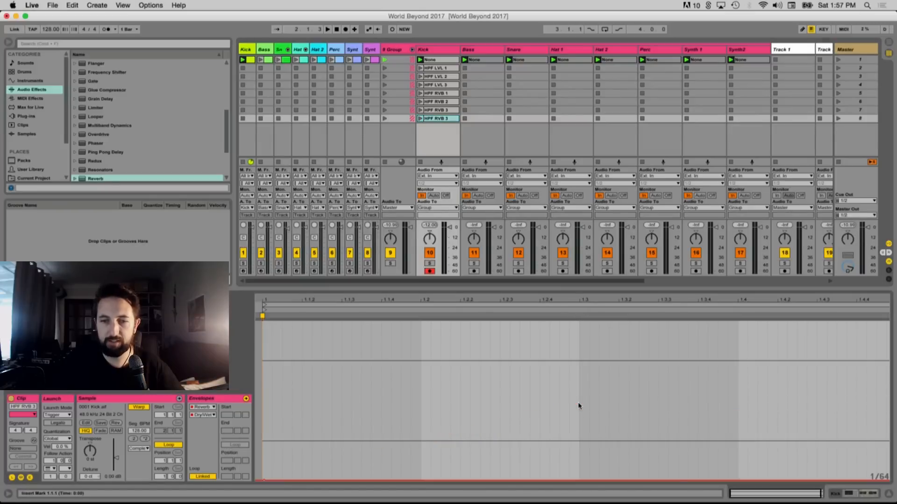
Add a Simple Delay after the Kick track's Reverb with linked channels, delay time 1, raised feedback and Dry/Wet at 0%
key("shift+Tab")
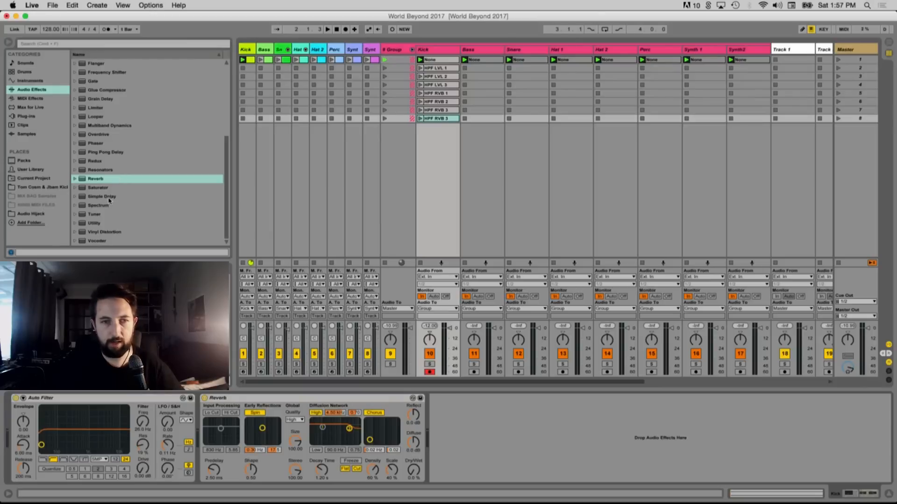
left_click_drag(109, 197, 355, 433)
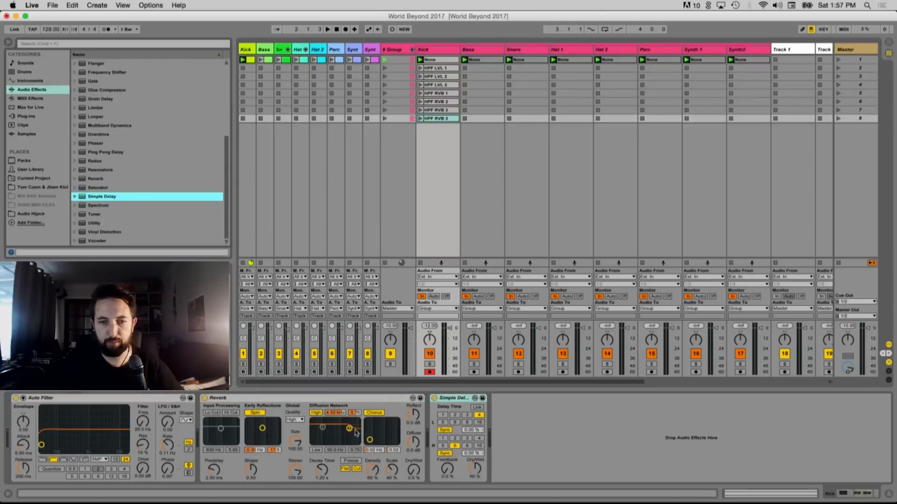
left_click(476, 407)
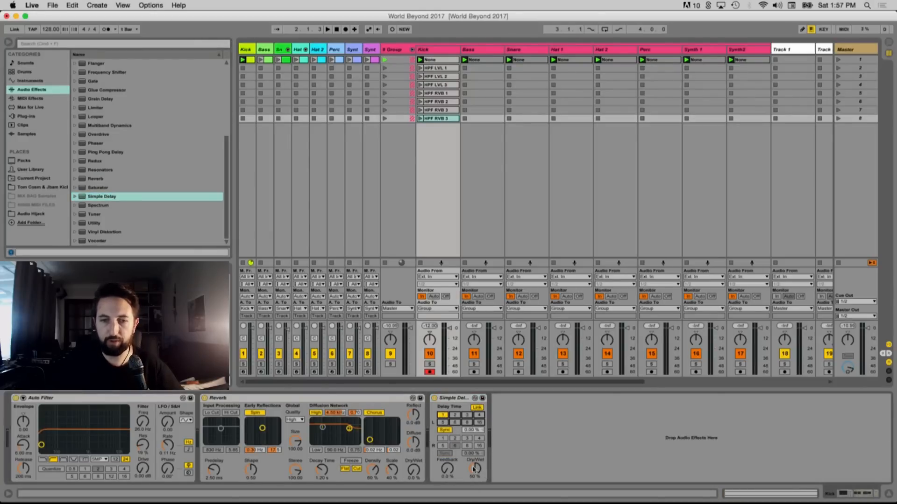
left_click_drag(473, 468, 473, 492)
key("space")
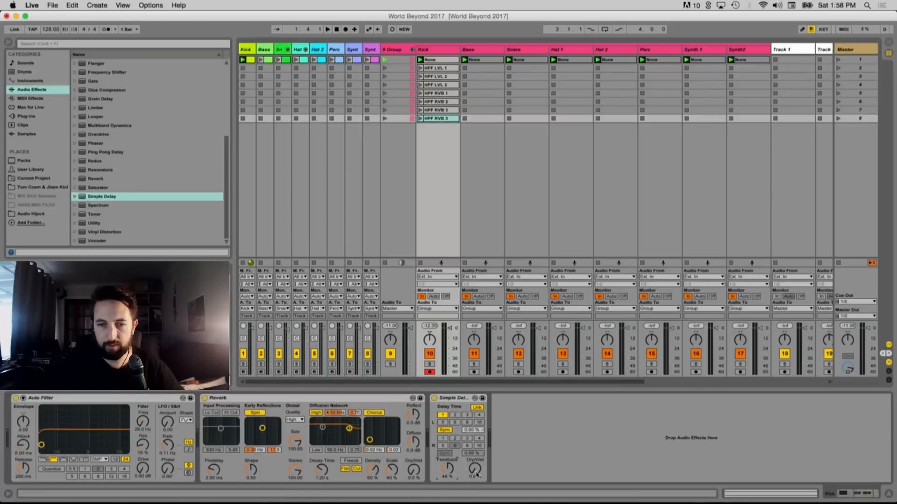
Ramp the duplicated clip's Simple Delay Dry/Wet envelope from zero to maximum at 1.4, hold it there, and play the clip
double_click(436, 118)
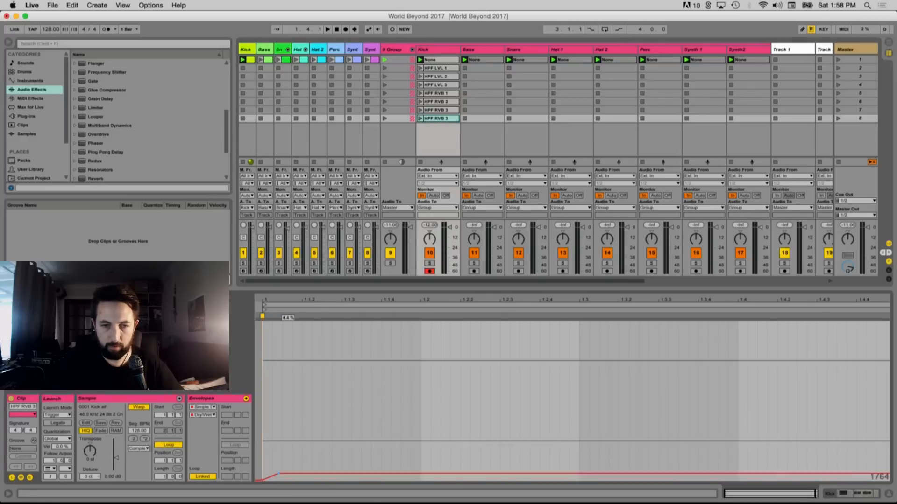
left_click_drag(262, 482, 719, 321)
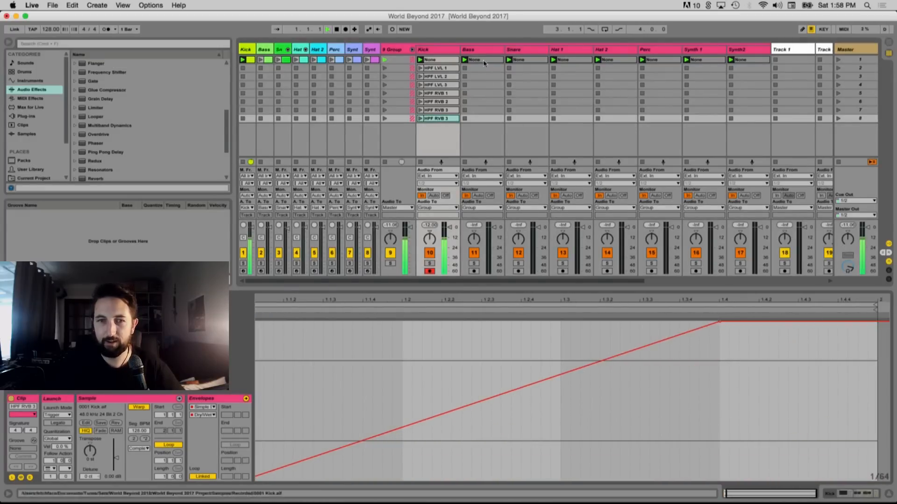
left_click(420, 119)
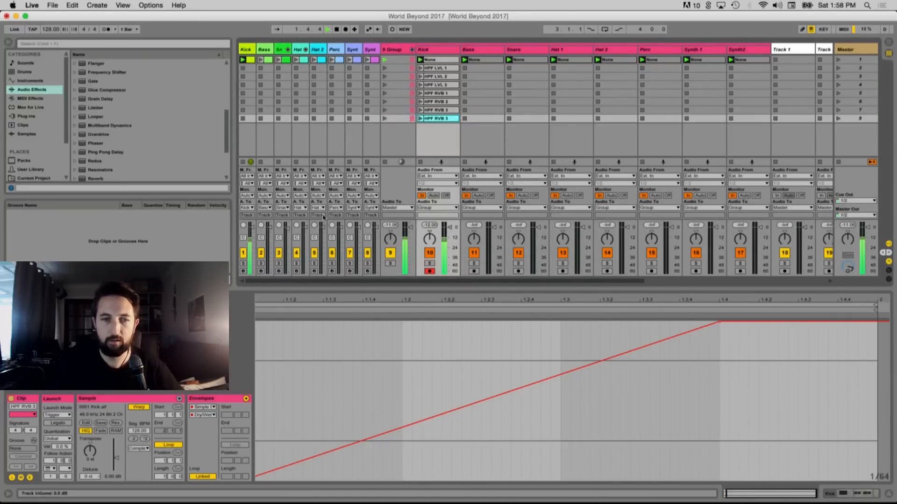
Lower the duplicated clip's Auto Filter Frequency envelope peak at 1.3 to about 20% of its range and play the clip
left_click(206, 408)
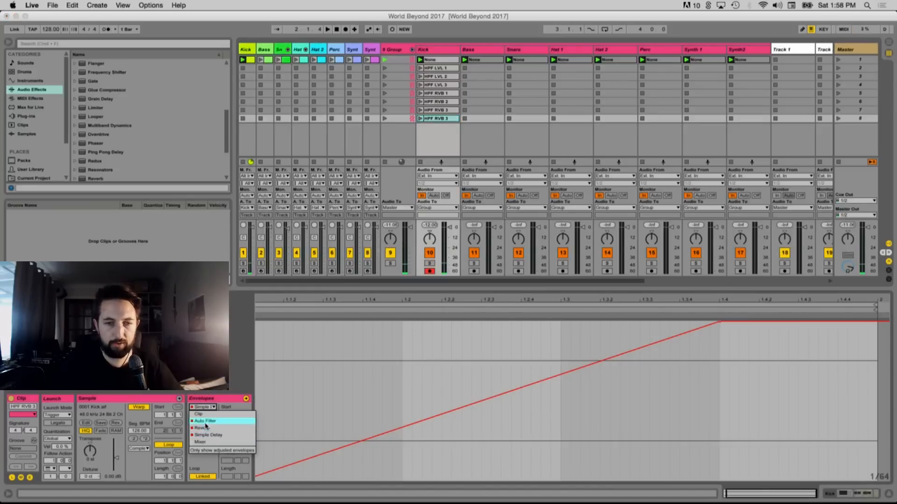
left_click(205, 422)
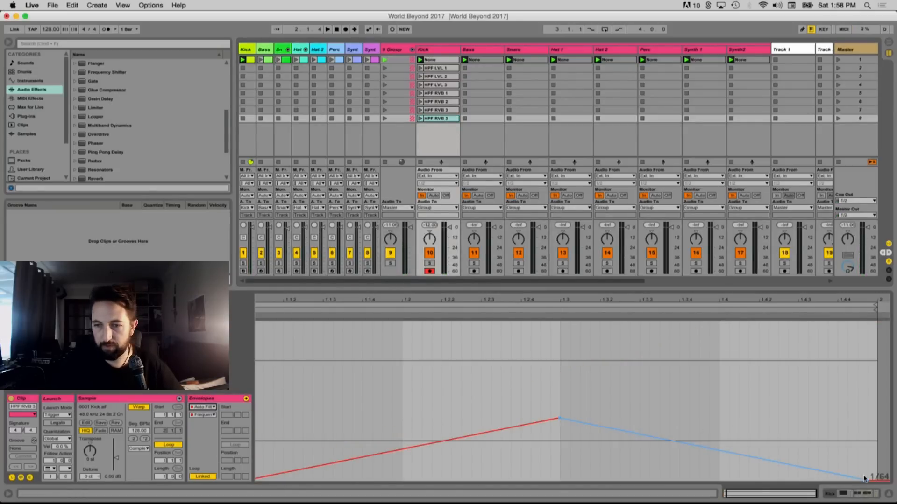
left_click_drag(560, 423, 562, 447)
key("space")
left_click(420, 119)
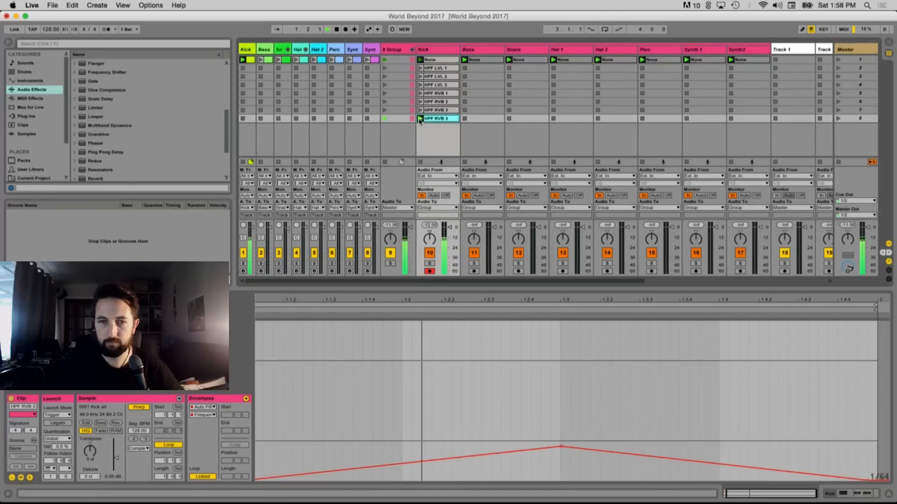
Start the snare and first hat clips and audition the Kick effect clips, including HPF LVL 1 to 3, HPF RVB 2 and the slot 8 clip
left_click(420, 77)
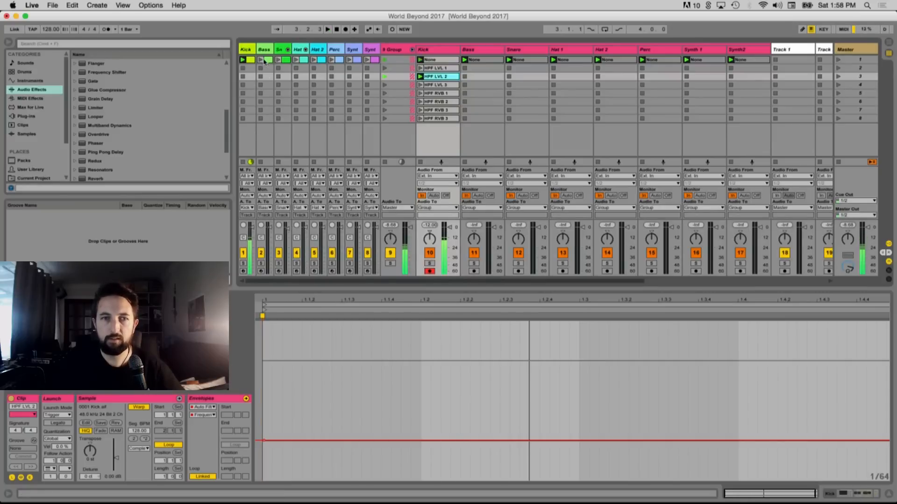
left_click(276, 60)
left_click(304, 60)
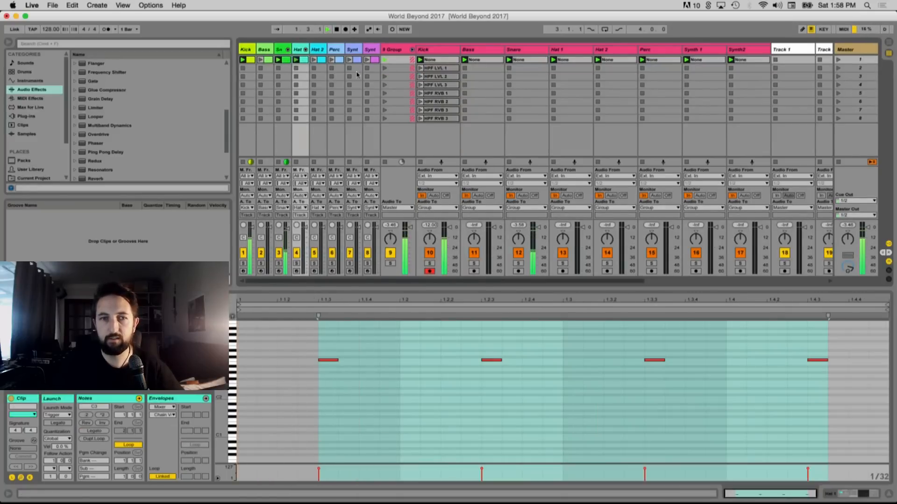
left_click(420, 69)
left_click(420, 85)
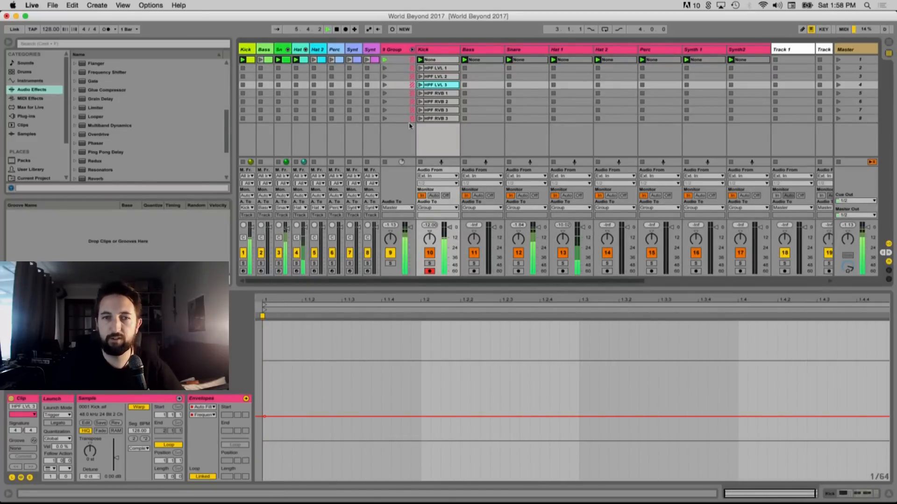
left_click(420, 101)
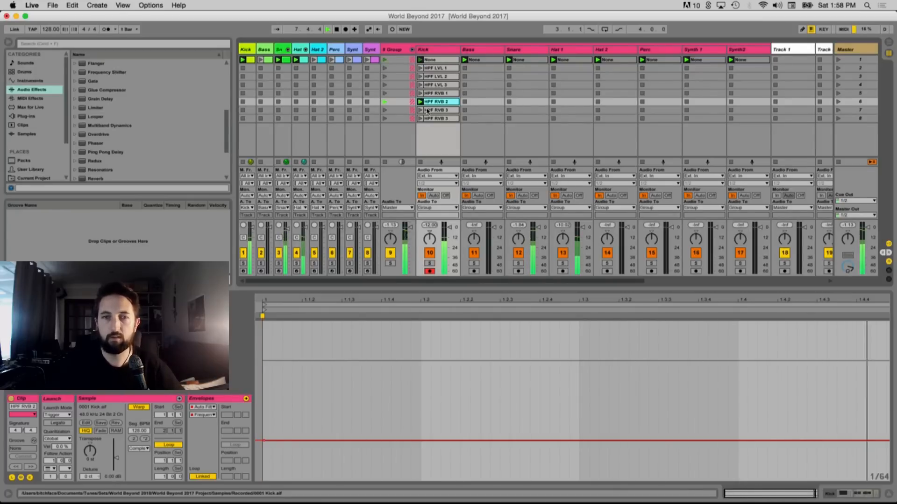
left_click(419, 119)
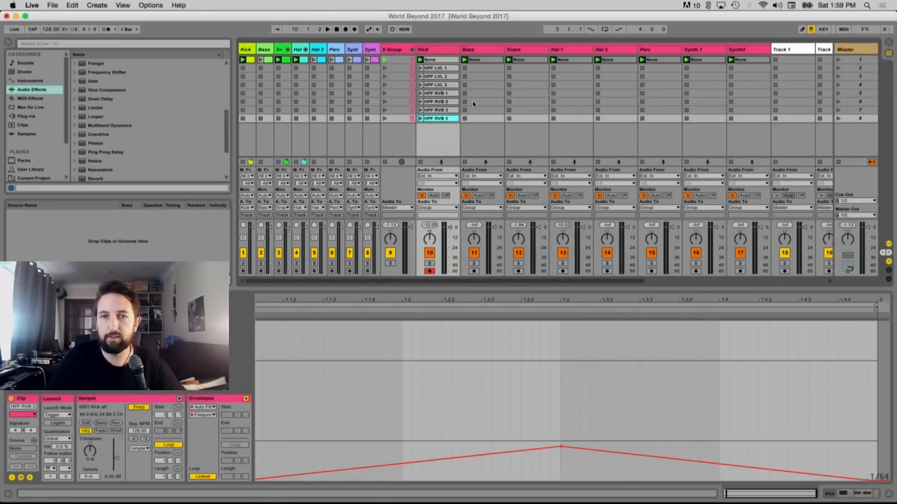
Restart playback and audition HPF RVB 3, HPF RVB 2, HPF RVB 1 and HPF LVL 3 in turn
key("space")
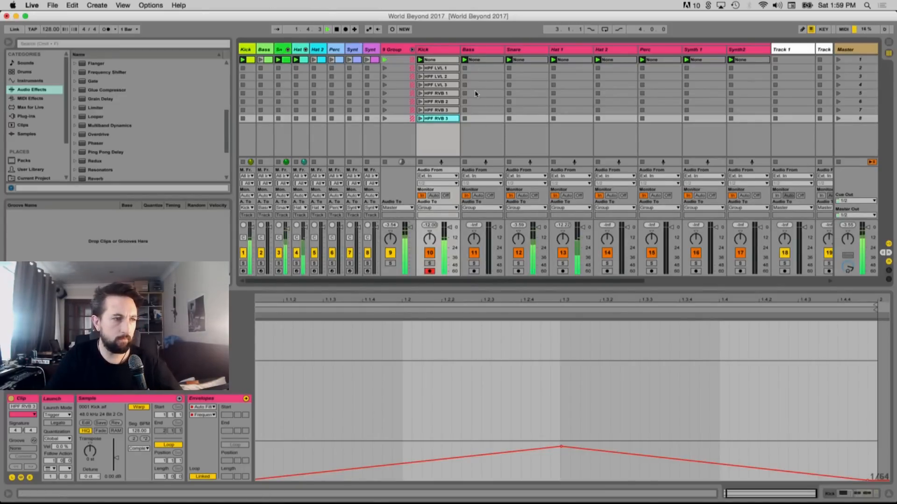
left_click(420, 110)
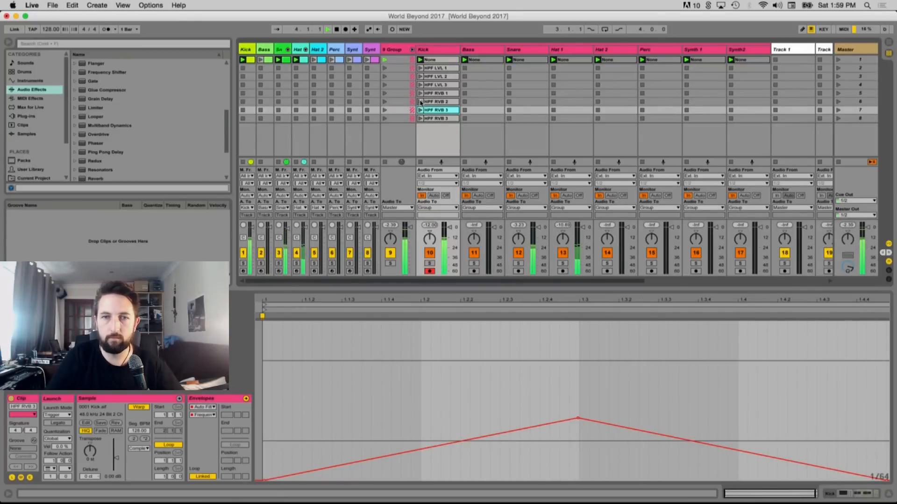
left_click(420, 102)
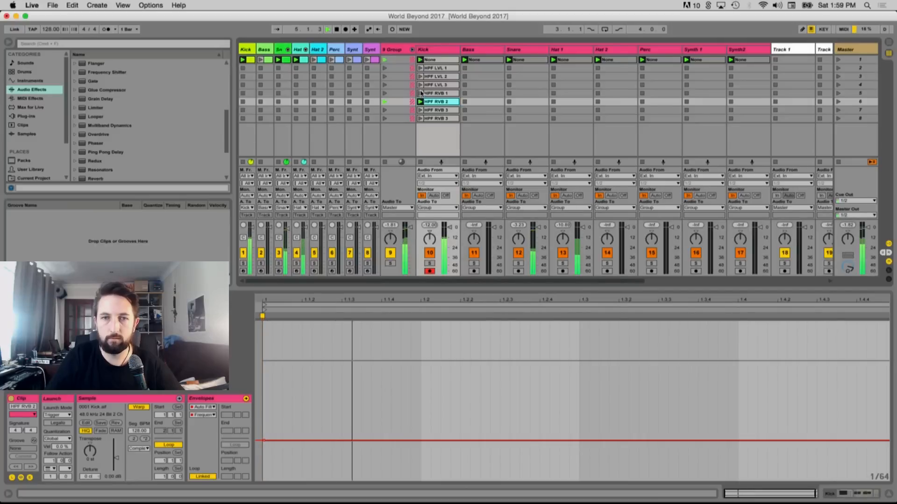
left_click(420, 93)
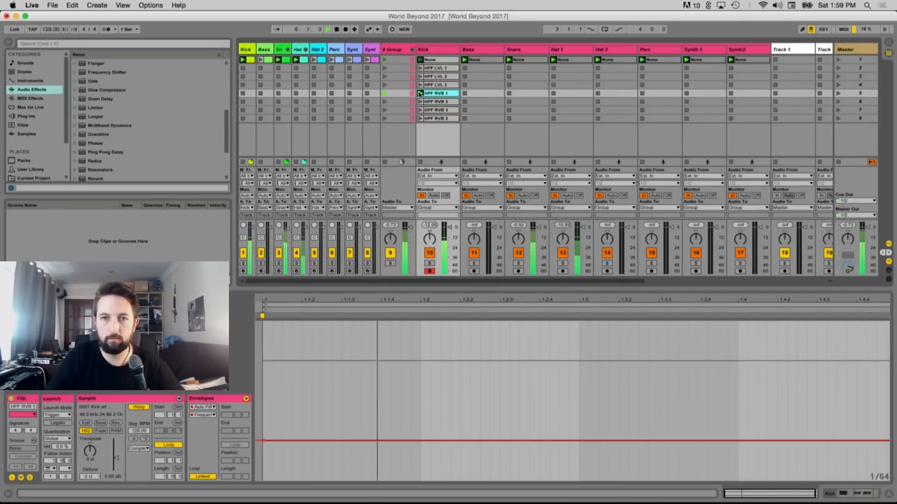
left_click(421, 85)
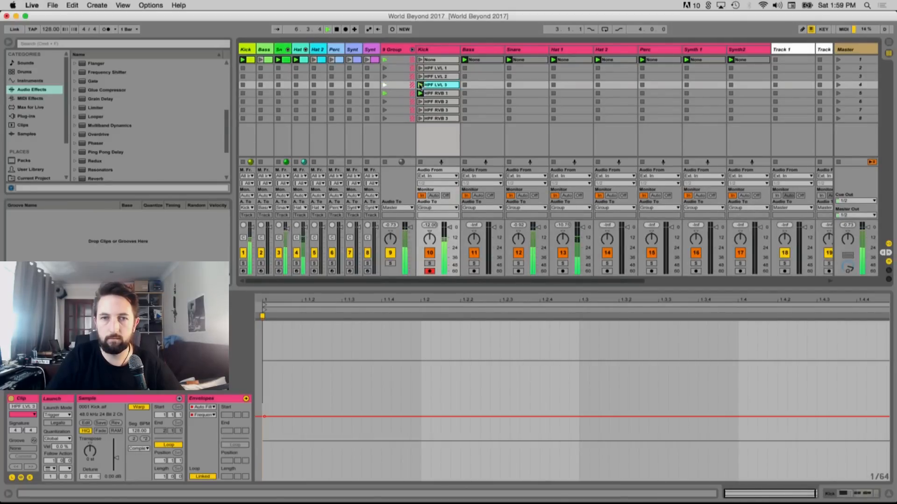
Select the Kick effect clips from HPF LVL 1 to slot 8, switch the selection to the None clip, and stop all clips
left_click(437, 69)
left_click(434, 119, "shift")
left_click(434, 60)
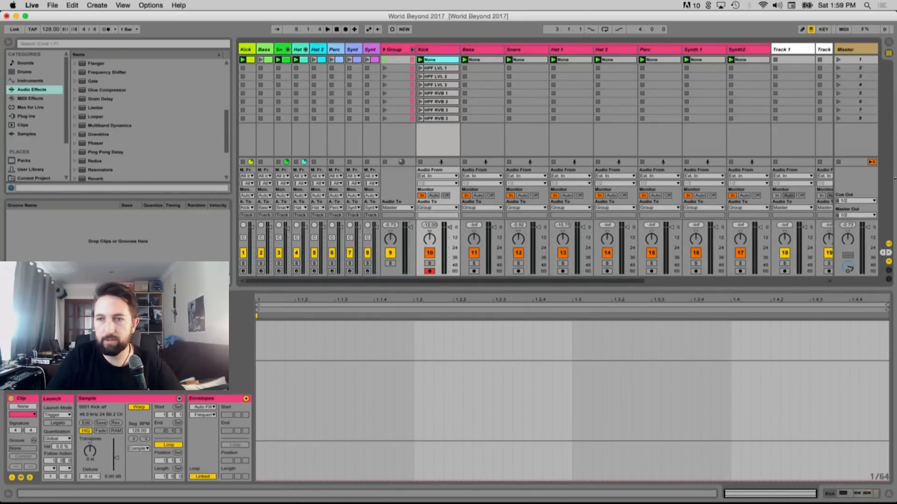
left_click(837, 162)
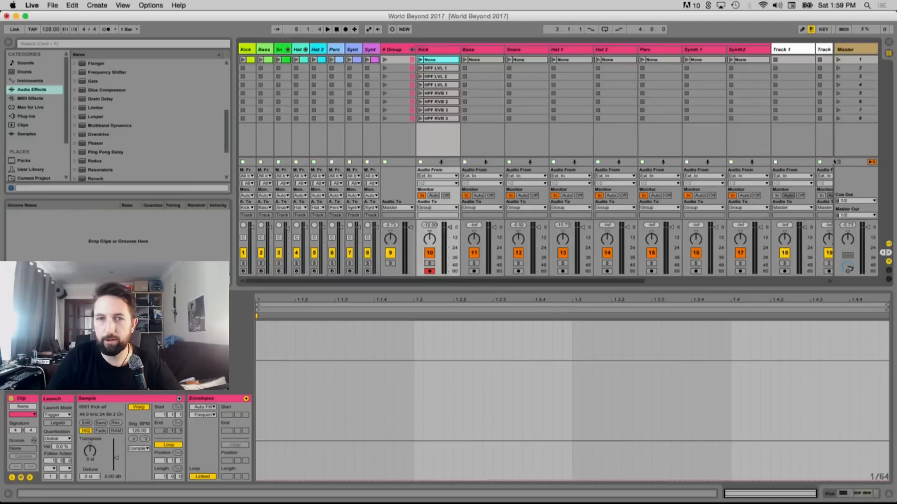
Play the Bass clip and set oscillator A's waveform to Square D in the track's Operator
left_click(258, 59)
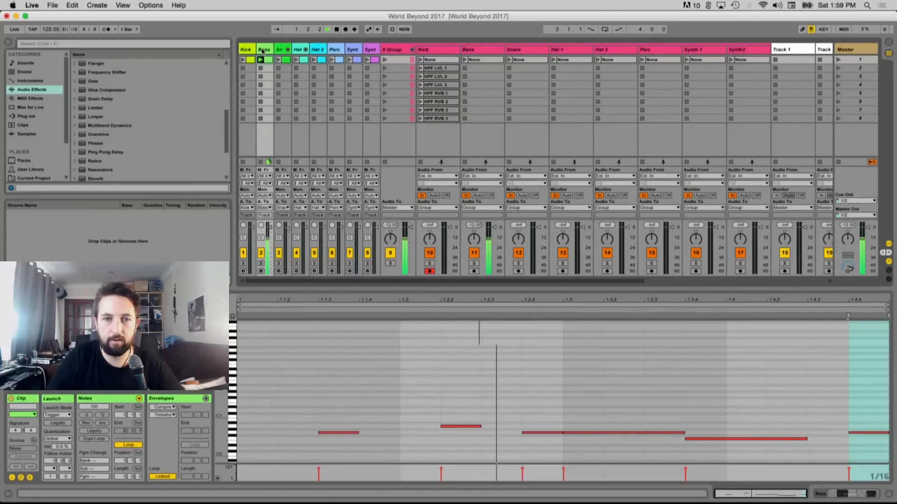
double_click(262, 52)
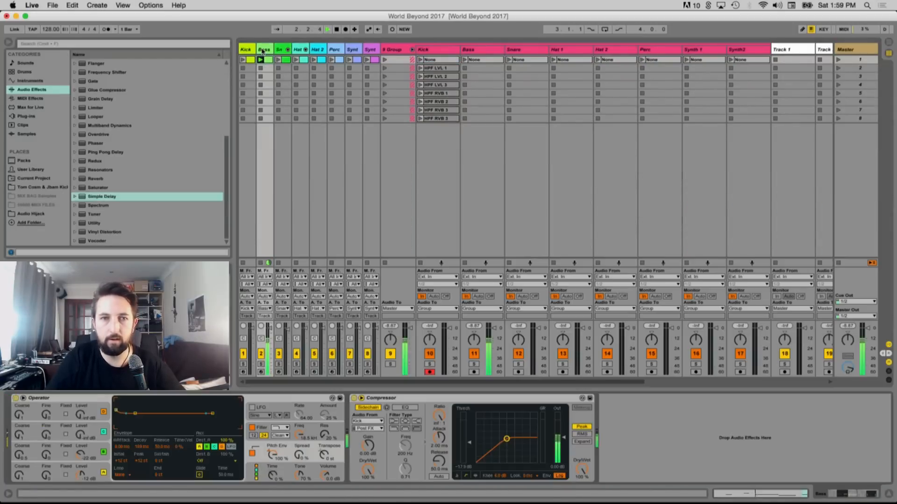
left_click(107, 466)
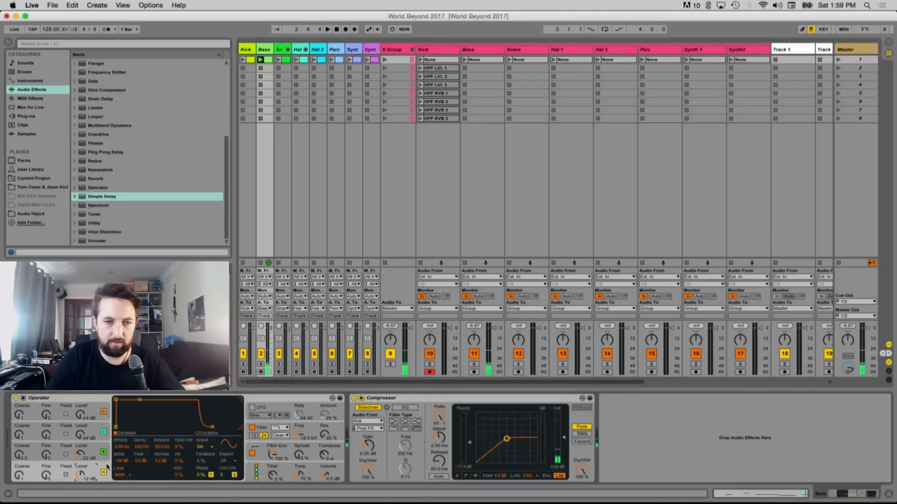
left_click(201, 446)
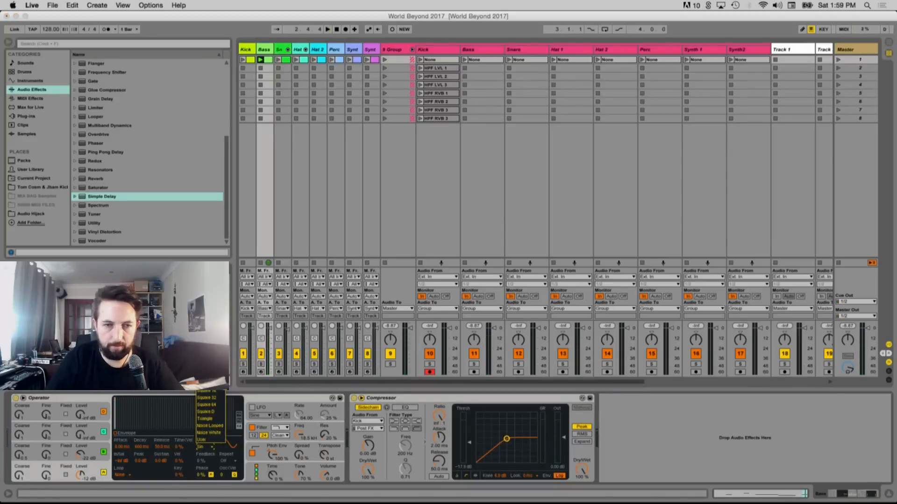
left_click(213, 413)
key("space")
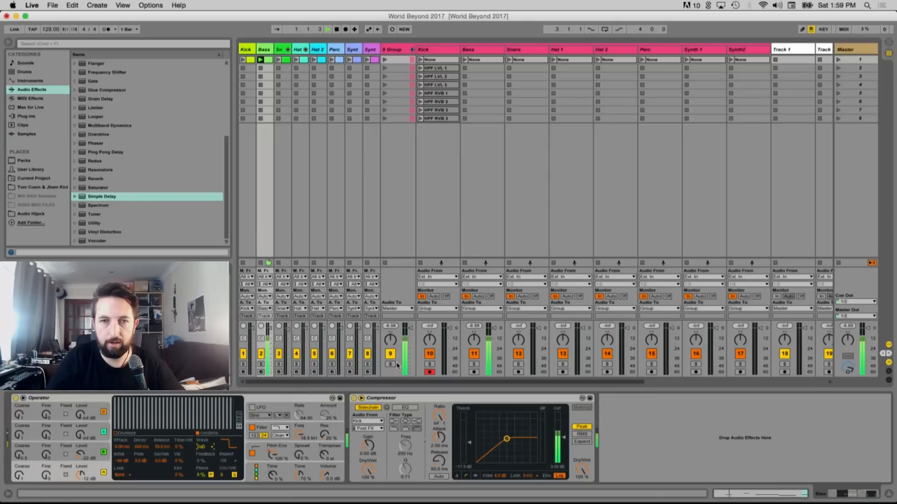
Lower oscillator B's level and reduce the pitch envelope amount to about 7.9% in the Bass Operator
left_click_drag(77, 460, 77, 486)
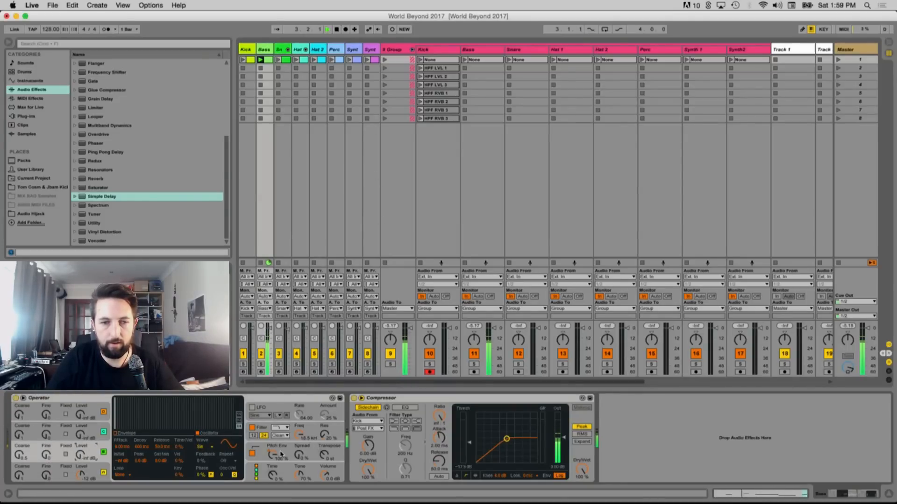
left_click_drag(281, 453, 280, 469)
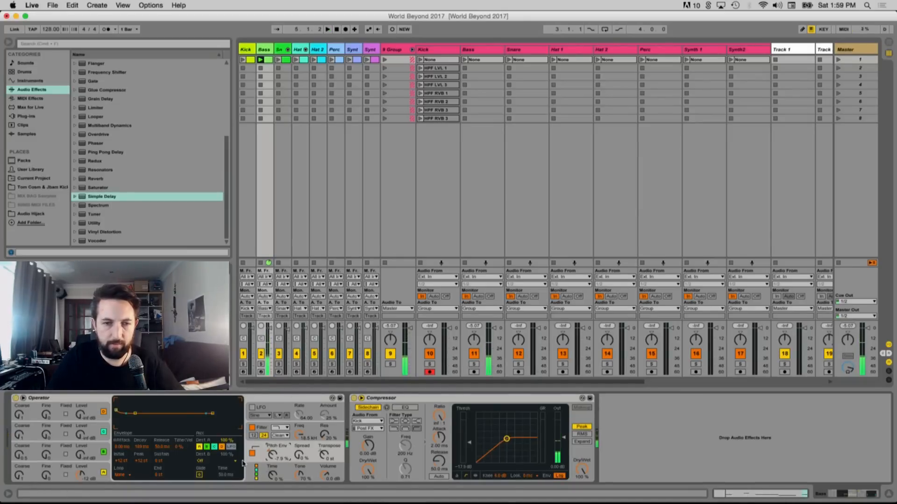
Set the Bass Operator's filter envelope to about 37%, auditioning a 521 Hz cutoff with the kick before returning the frequency to 18.5 kHz
left_click(298, 434)
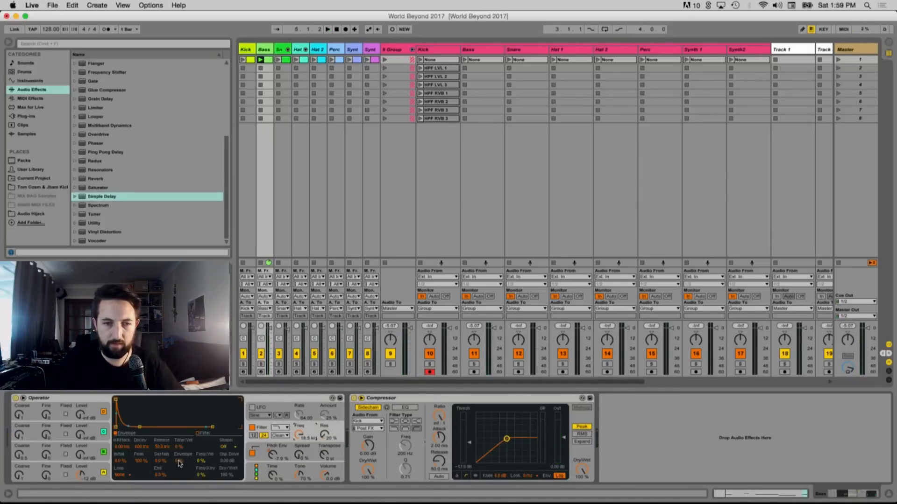
key("space")
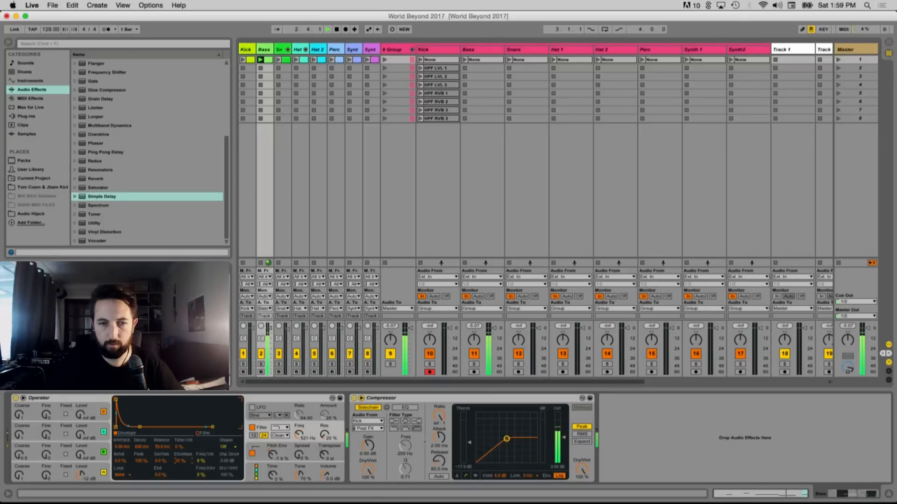
left_click(242, 61)
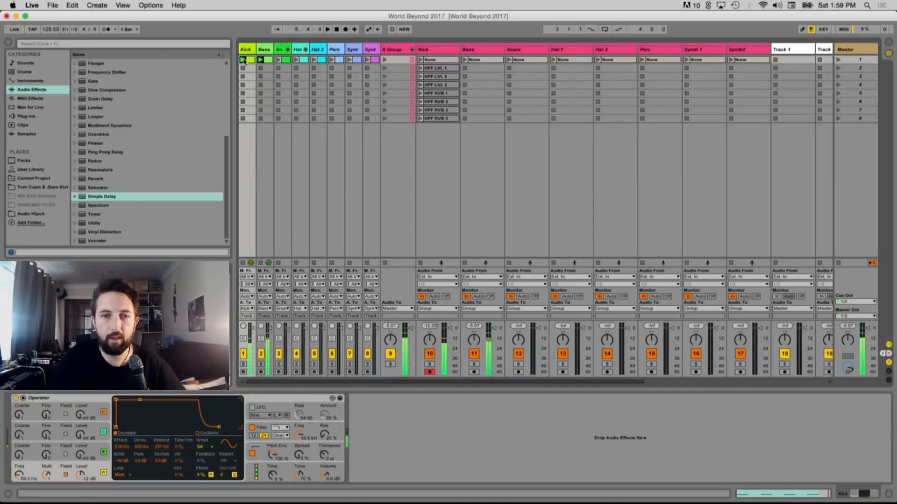
left_click(242, 263)
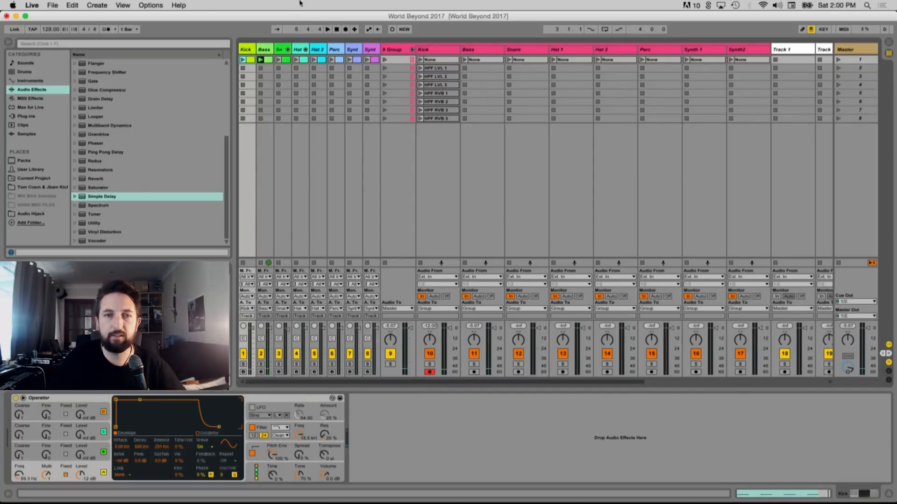
left_click(267, 50)
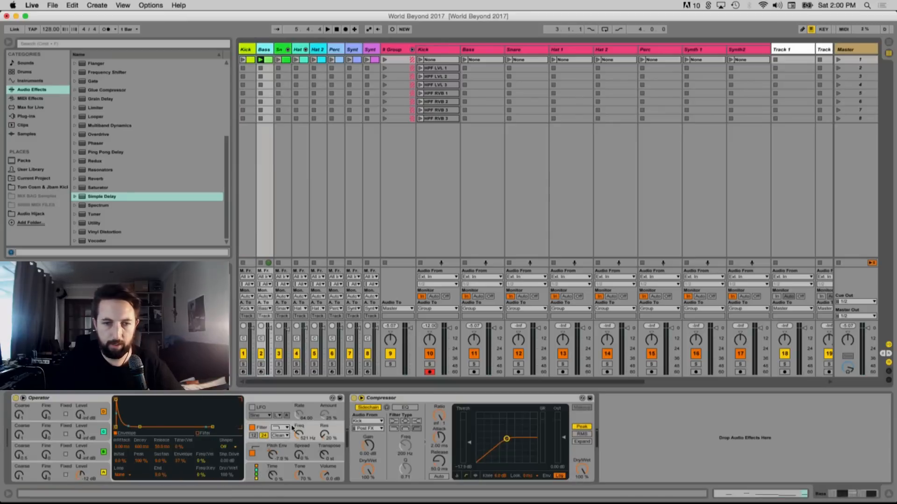
left_click_drag(292, 427, 292, 420)
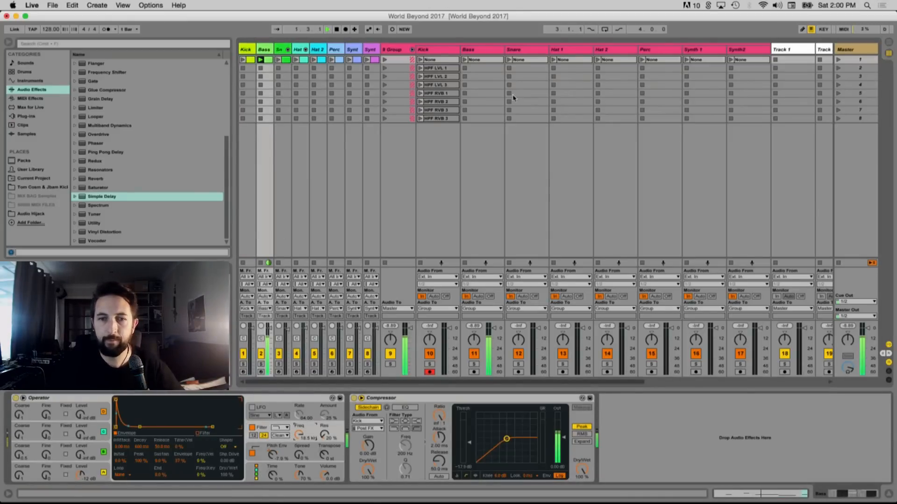
Add an Auto Filter to the grouped Bass audio track
left_click(483, 50)
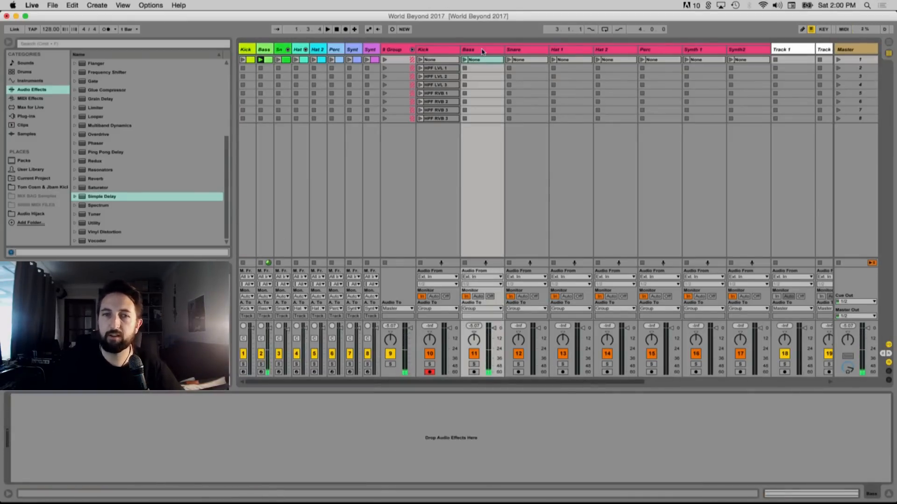
key("space")
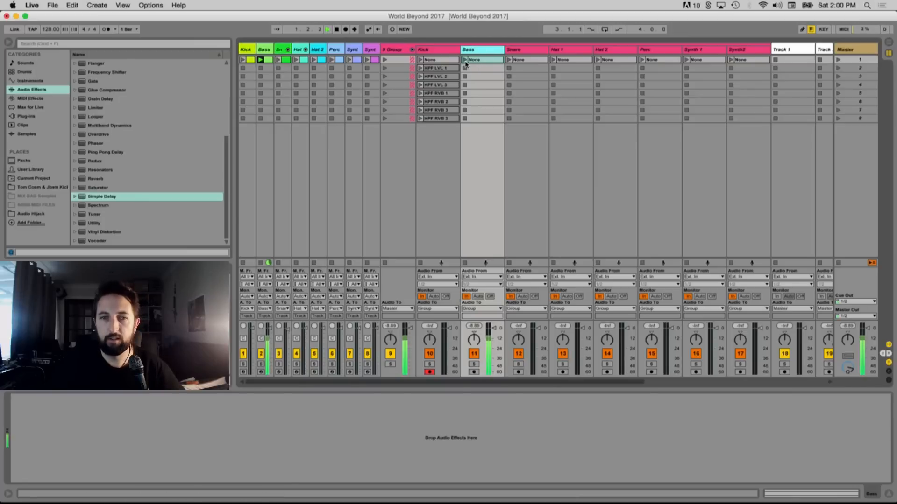
scroll(116, 85, "up", 5)
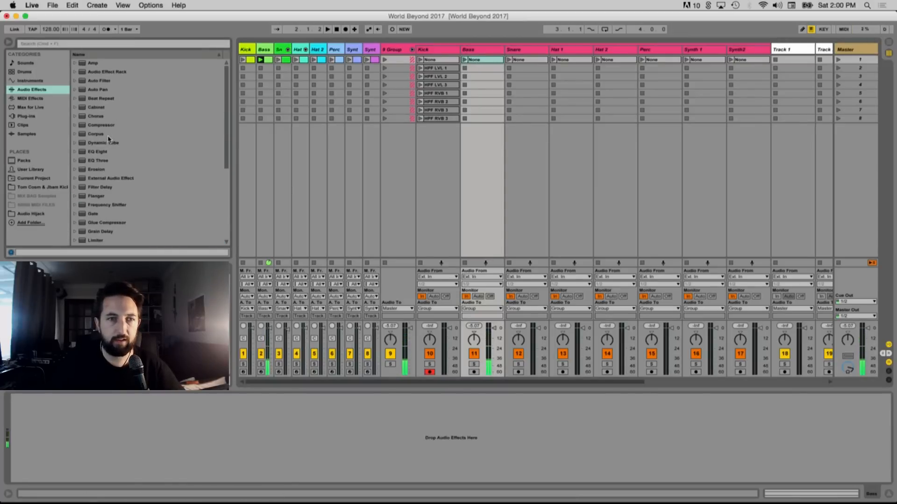
left_click_drag(115, 84, 128, 462)
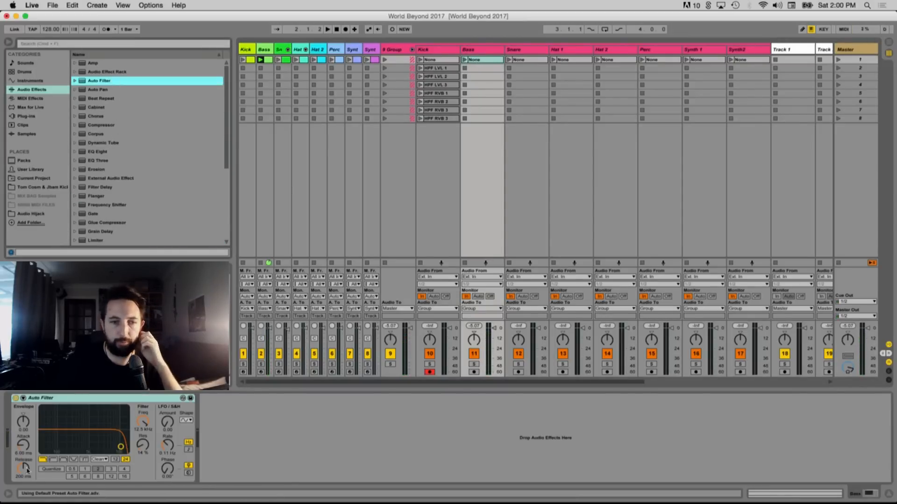
Set the Bass Auto Filter to high-pass with the SMP circuit, lower its frequency to about 26 Hz, and play the result
left_click(52, 459)
left_click(99, 459)
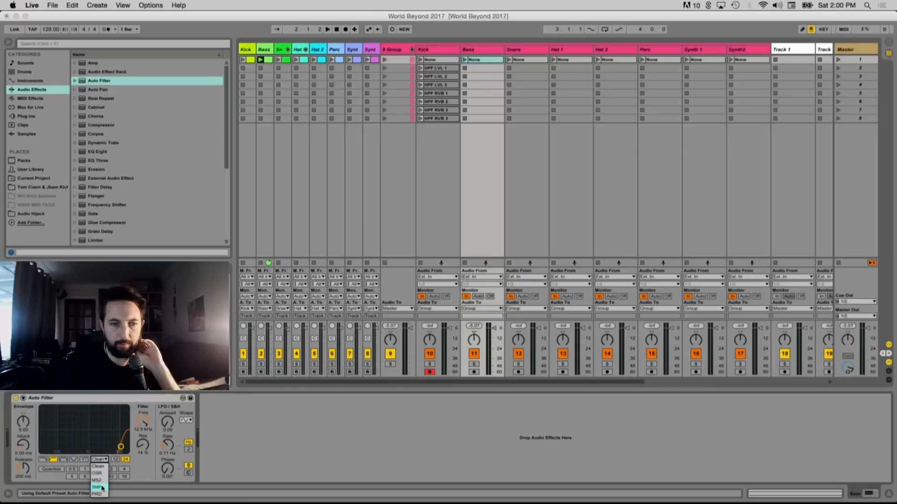
left_click(99, 487)
left_click_drag(145, 423, 145, 467)
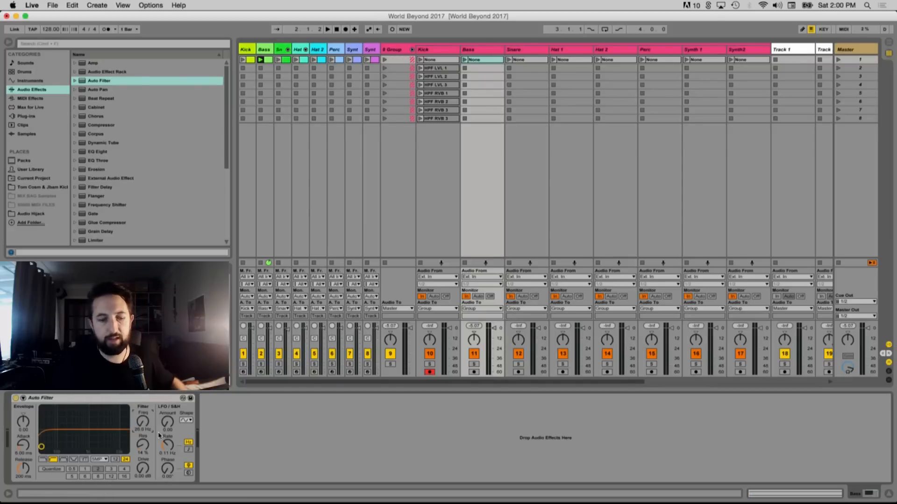
key("space")
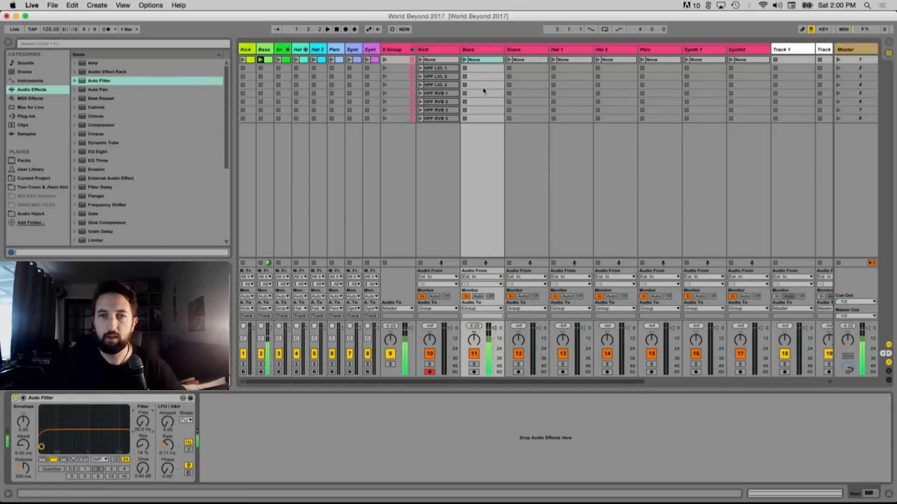
Copy the grouped Bass None clip into slot 2, raise its Auto Filter Frequency envelope to about 25% of its range, and launch it
left_click_drag(480, 61, 478, 70)
double_click(477, 70)
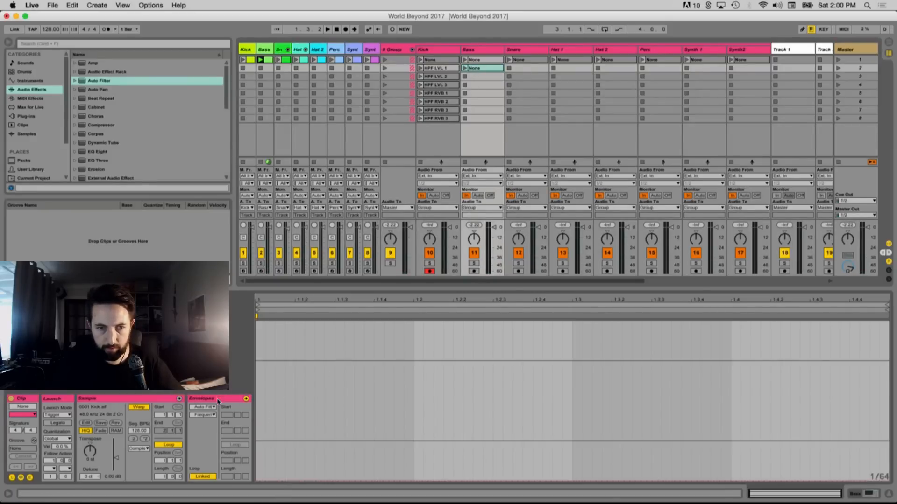
left_click_drag(267, 482, 267, 449)
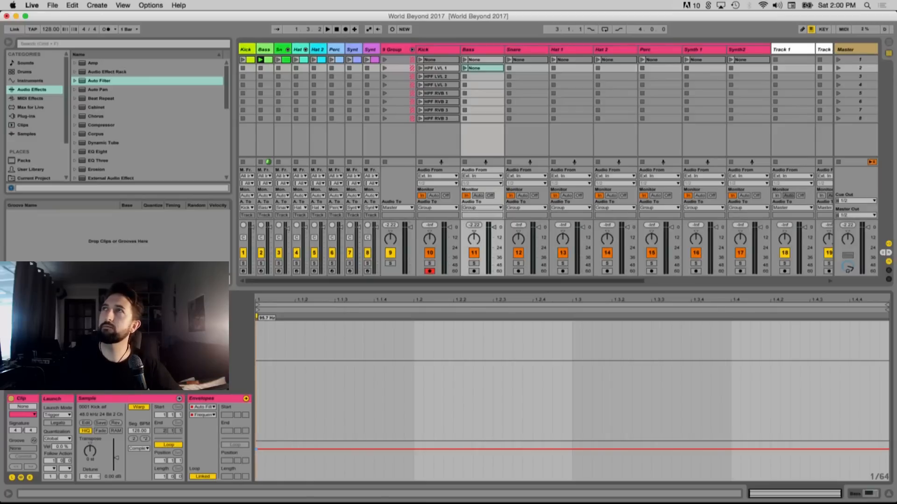
left_click_drag(267, 449, 266, 440)
left_click(464, 68)
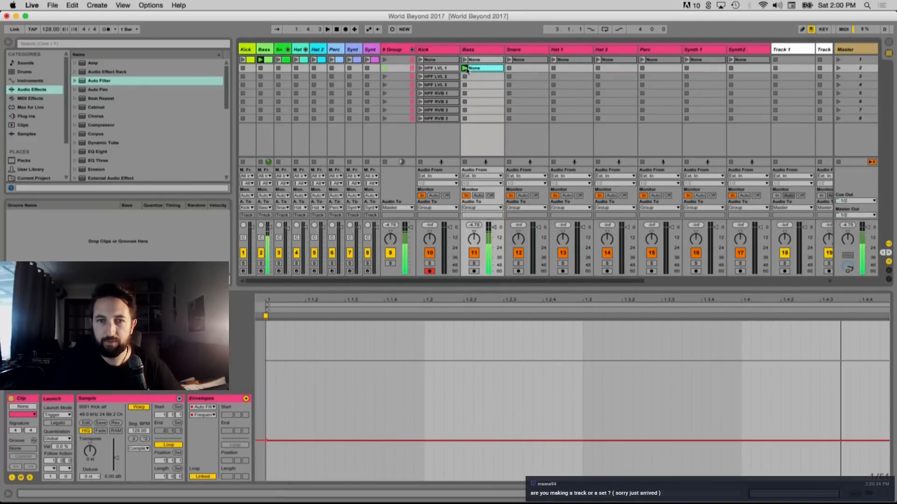
Rename the Bass clip in slot 2 as SUB GONE
left_click(474, 68)
key("super+r")
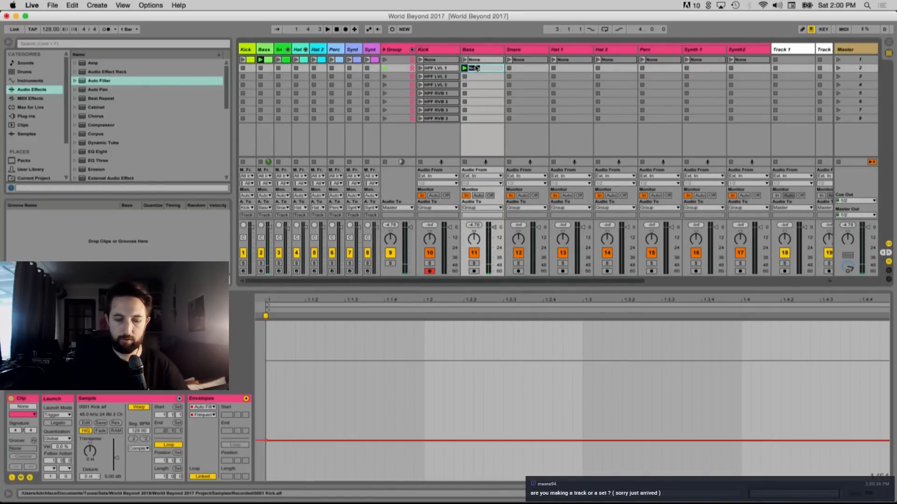
type("SUB GONE")
key("Return")
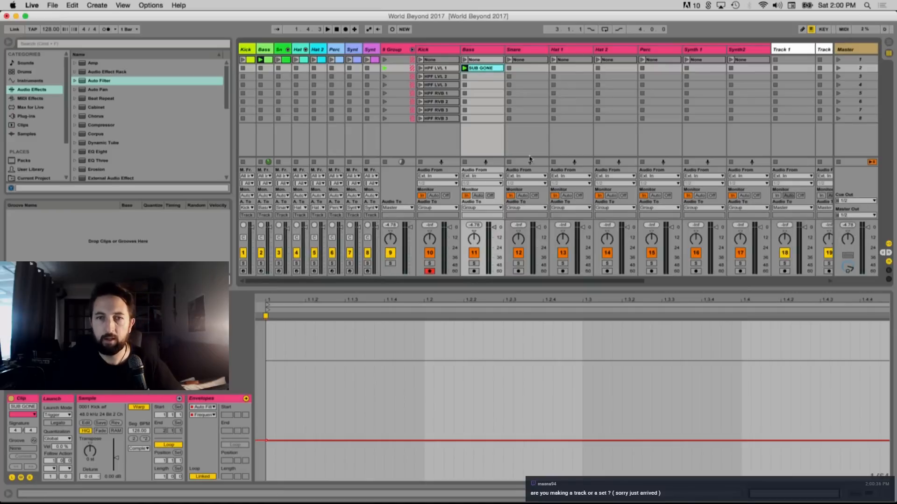
Duplicate the SUB GONE clip, raise the copy's Frequency envelope to about 75% of its range, and launch it
key("super+d")
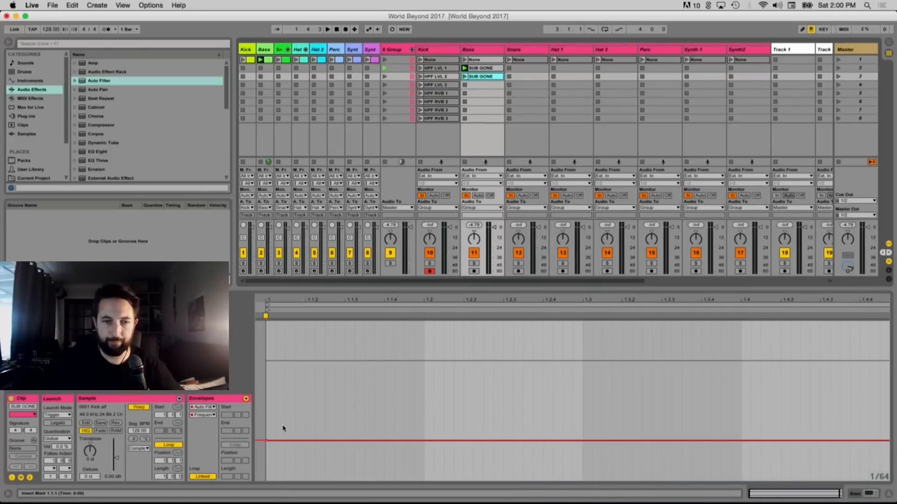
left_click_drag(283, 440, 283, 361)
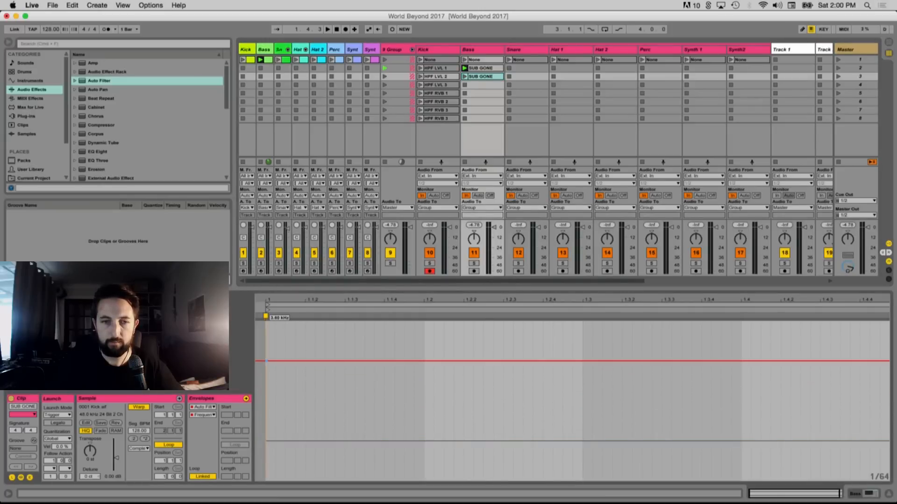
left_click(465, 76)
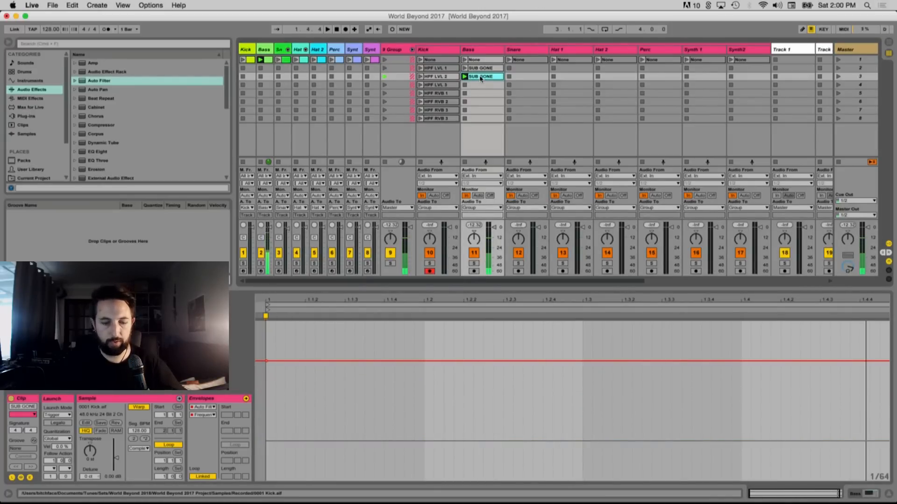
Rename the duplicated Bass clip in slot 3 as JUST HIGH
key("super+r")
key("BackSpace")
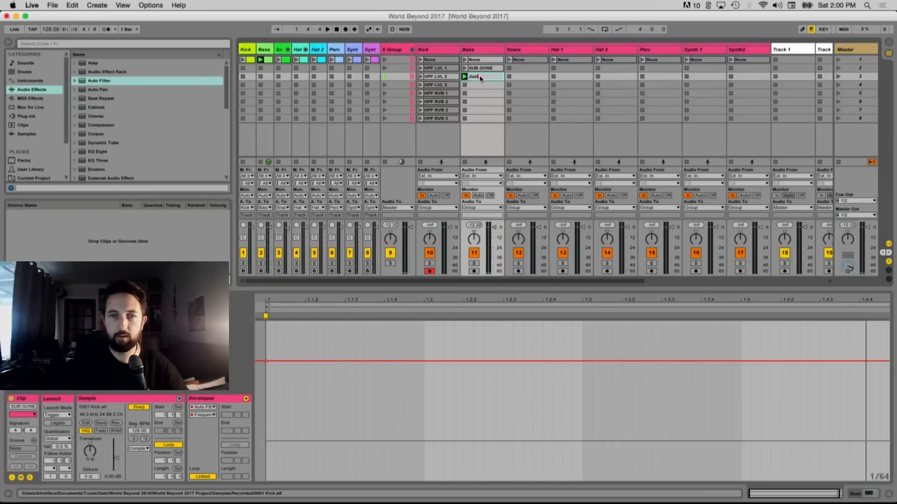
type("JUST HIGH")
key("Return")
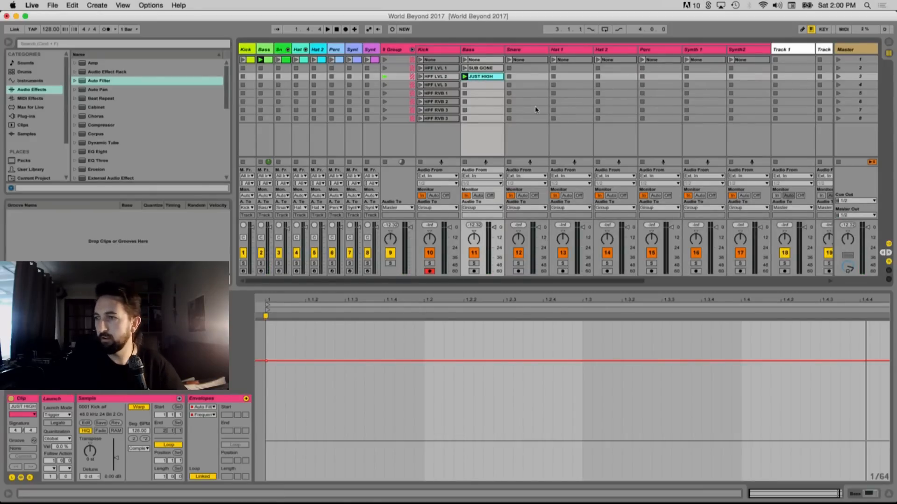
Restart playback and audition the JUST HIGH and SUB GONE clips in alternation
key("space")
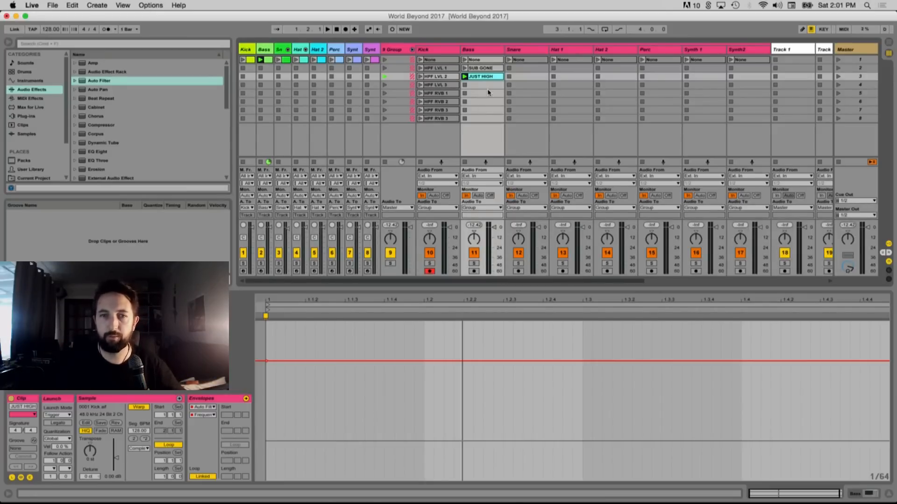
left_click(464, 76)
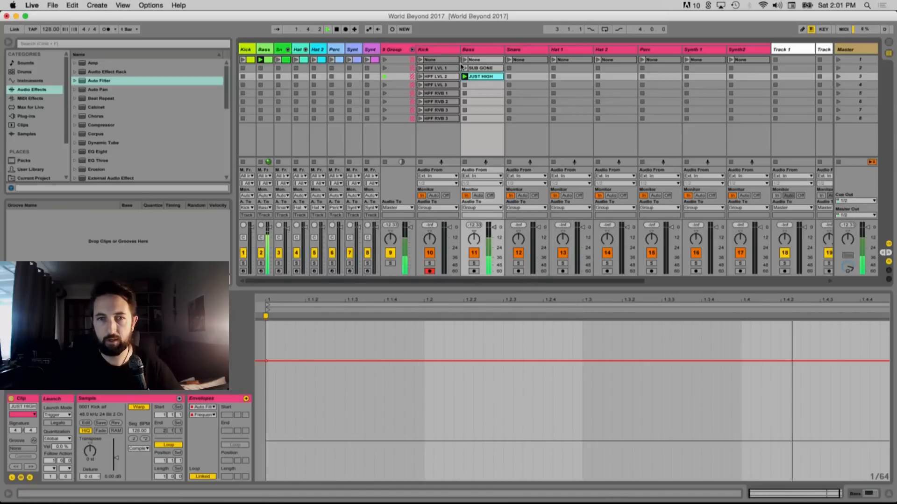
left_click(464, 68)
left_click(465, 76)
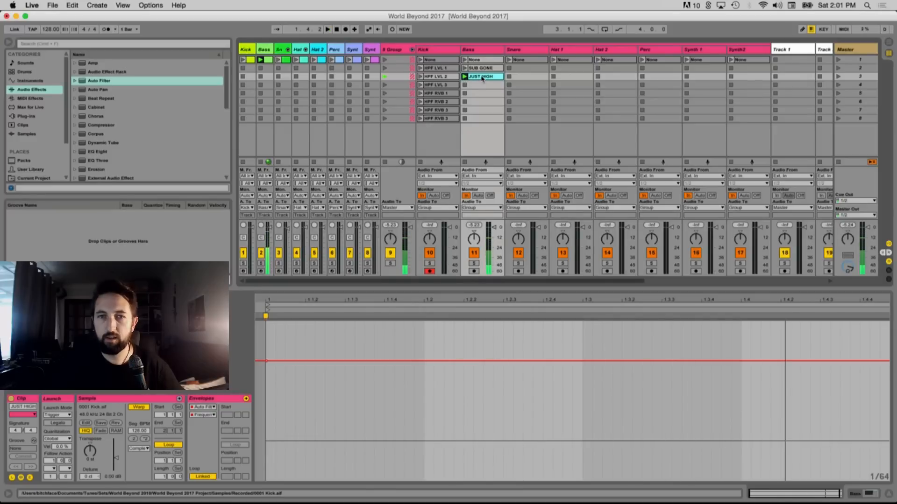
Duplicate the JUST HIGH clip into Bass slot 4 and shape the copy's Frequency envelope as a triangle peaking at 1.3, with both ends at about 25%
mouse_move(464, 79)
left_mouse_down()
mouse_move(481, 85)
mouse_move(470, 88)
left_mouse_up()
left_click(266, 362)
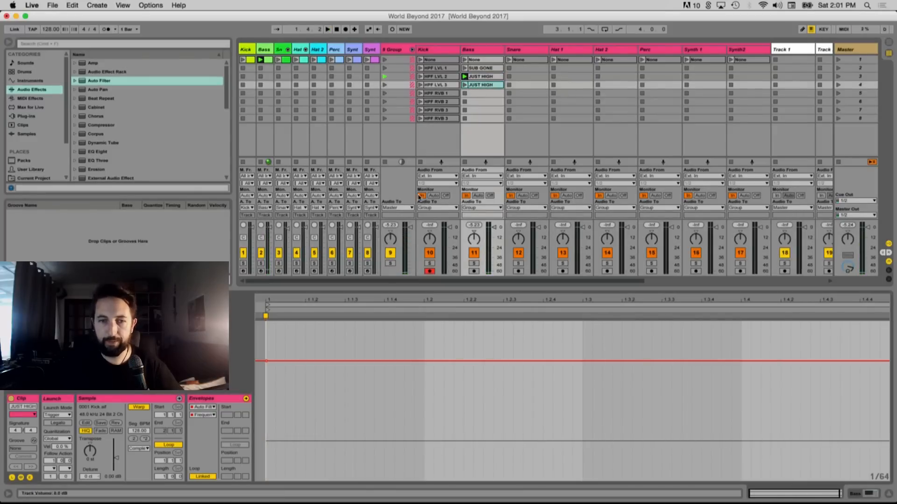
left_click(582, 363)
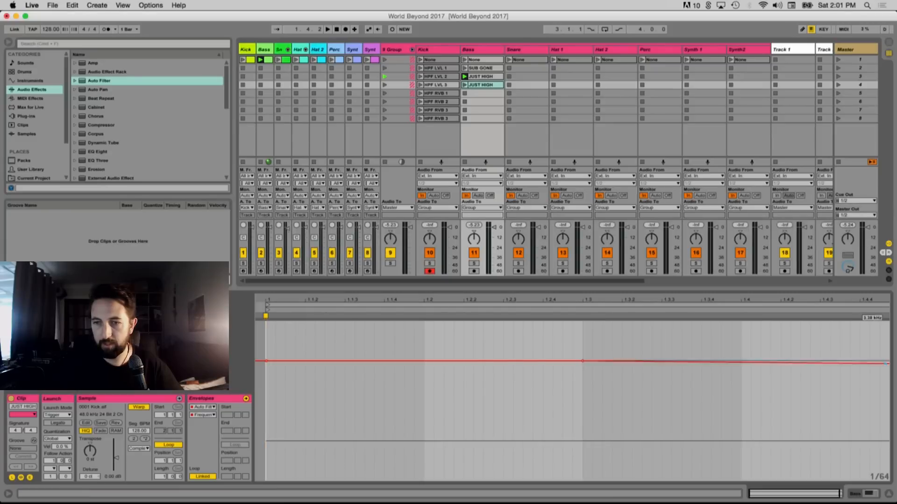
left_click_drag(885, 367, 858, 437)
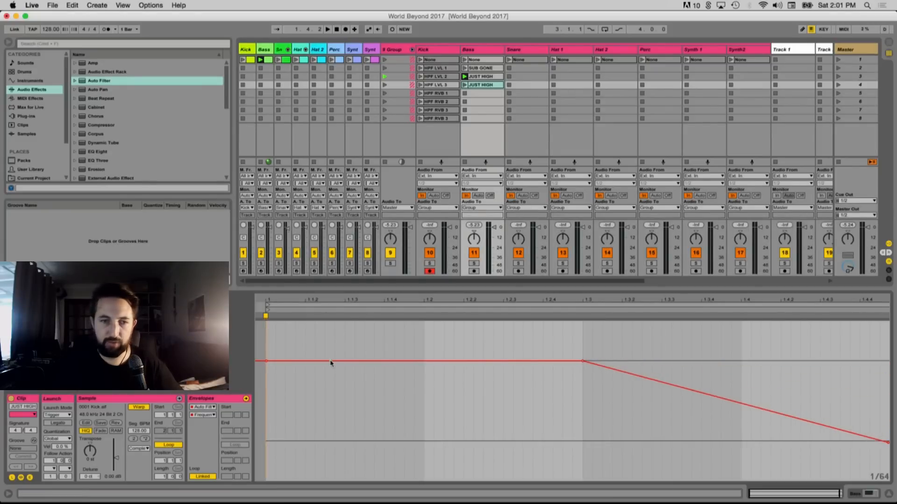
left_click_drag(265, 361, 265, 439)
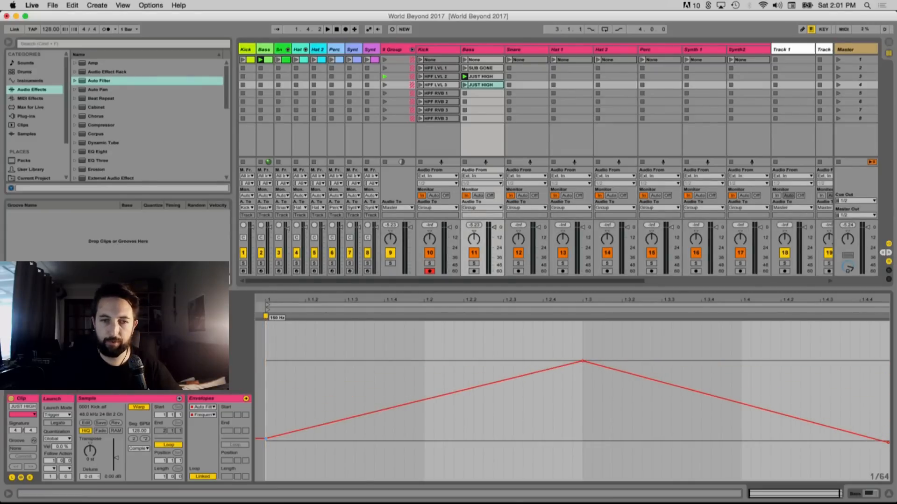
Audition the Bass track's slot 4 clip, then the None clip and the original JUST HIGH clip
left_click(464, 85)
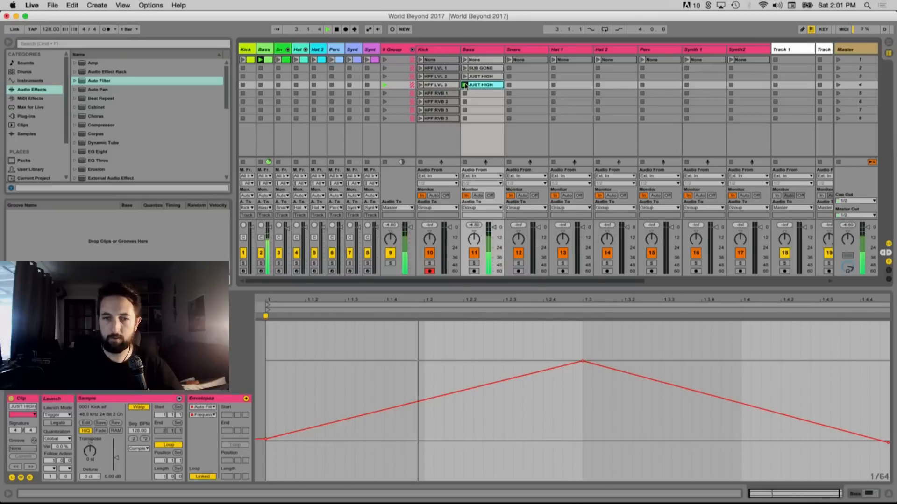
left_click(464, 60)
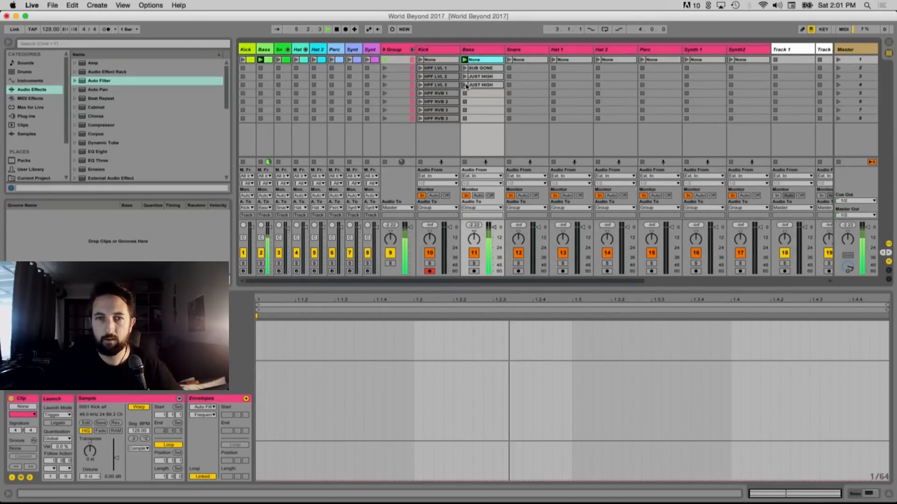
left_click(465, 77)
In the source Bass track's Operator, set the selected oscillator's waveform to Sin and raise oscillator B's level to about -20 dB
left_click(265, 50)
double_click(266, 50)
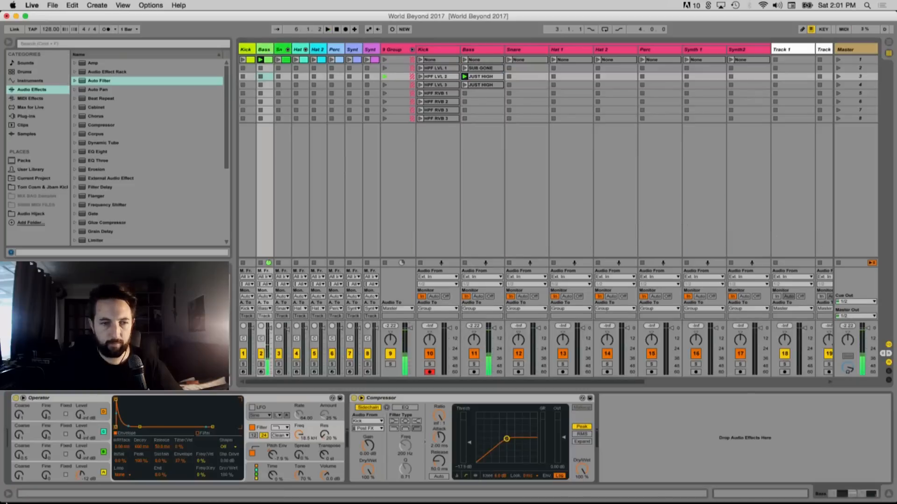
left_click(200, 447)
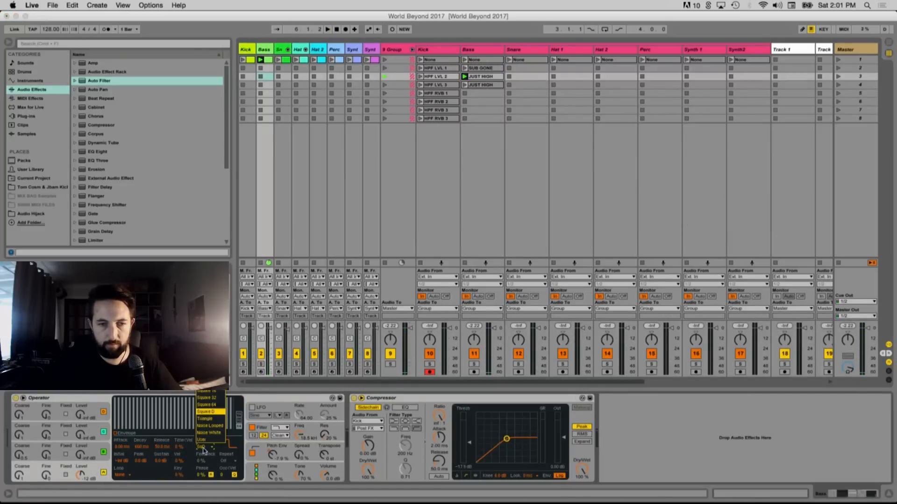
left_click(208, 441)
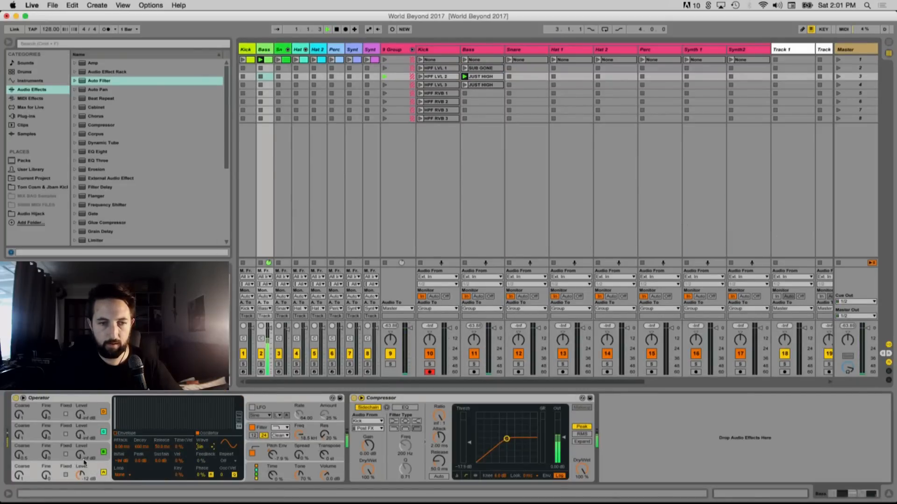
left_click_drag(82, 456, 83, 445)
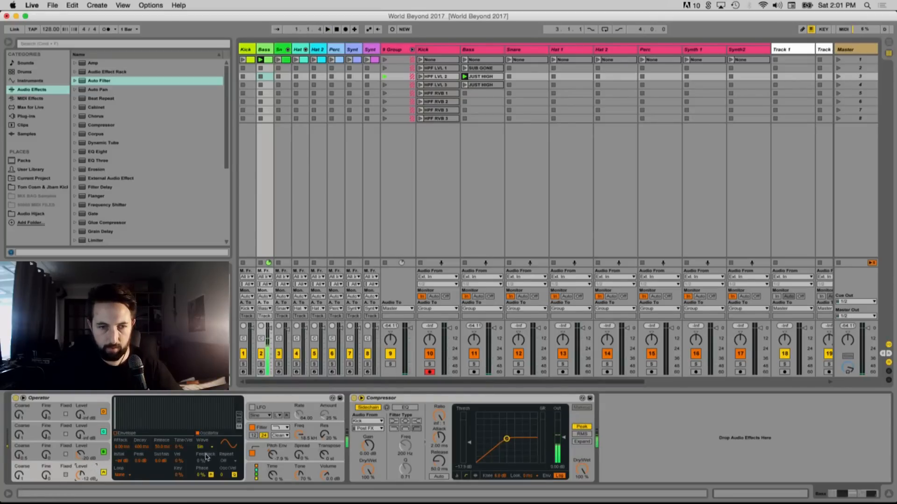
left_click(299, 437)
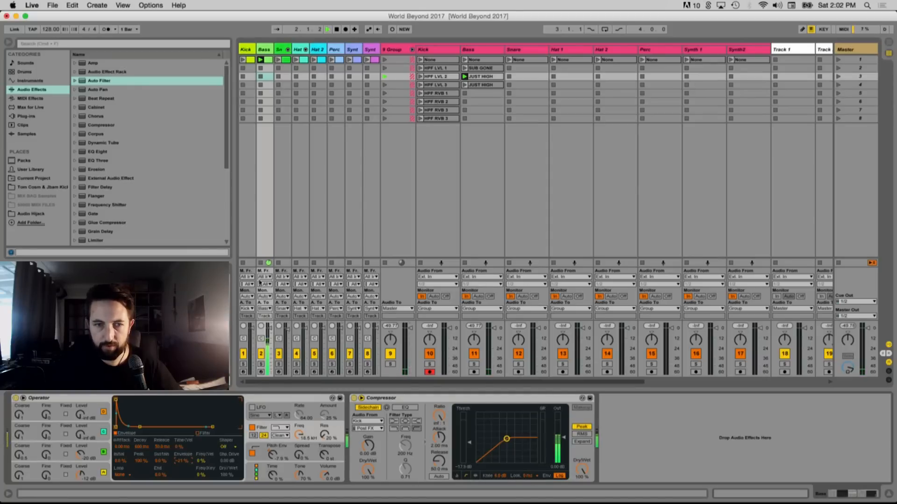
Launch the None clip on the group's Bass track and raise the level of oscillator C in the source Bass track's Operator to -14 dB
left_click(465, 60)
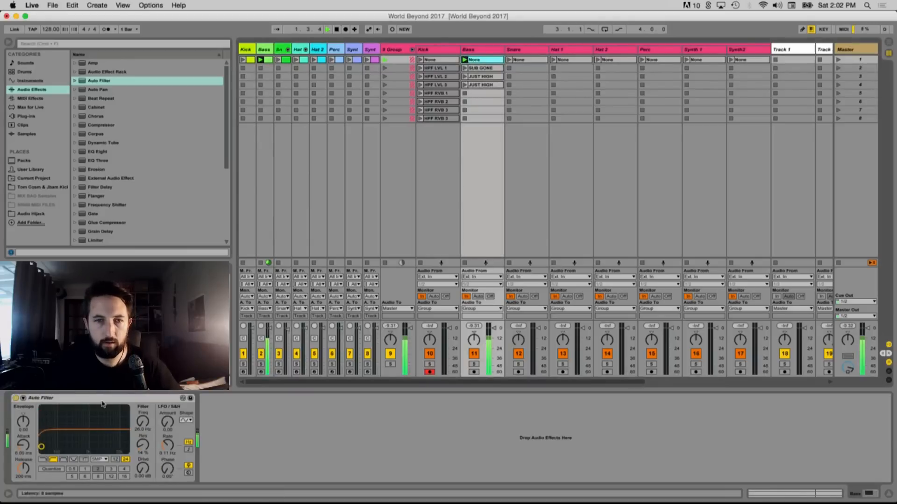
left_click(269, 53)
left_click_drag(81, 454, 81, 421)
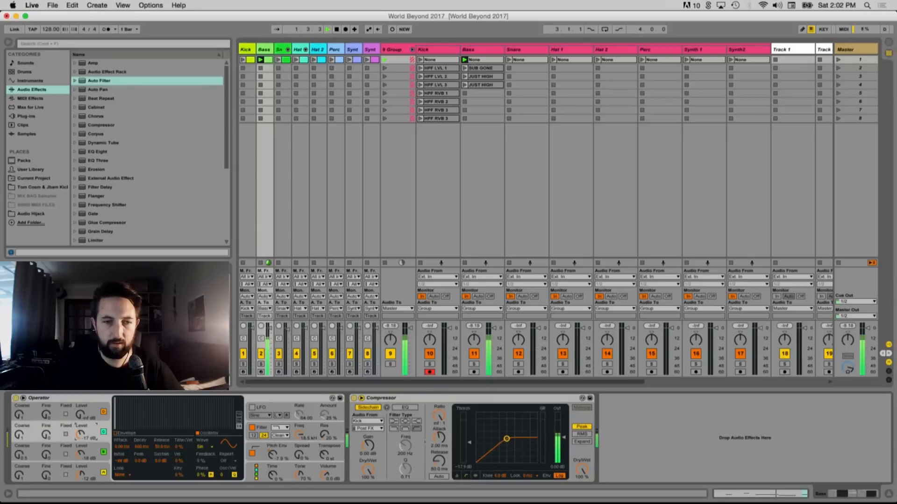
left_click(103, 431)
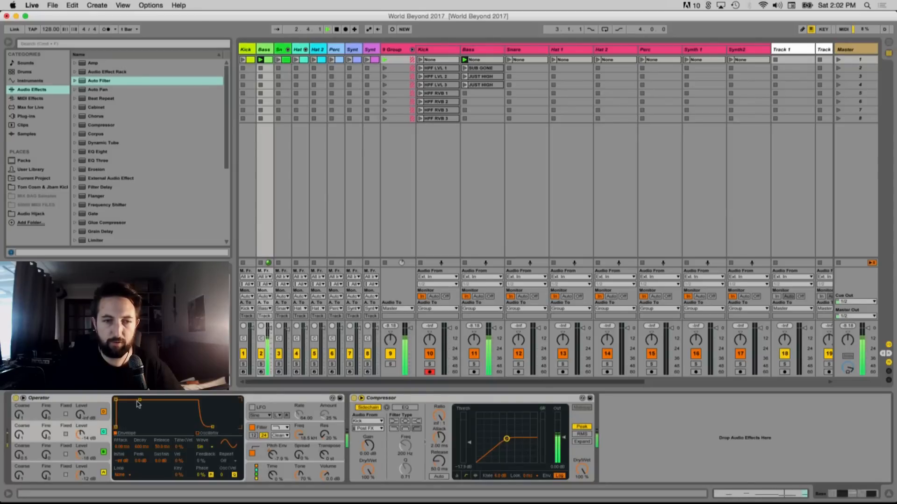
Set Operator's oscillator D level to -7.3 dB and shape oscillator C's envelope with a shorter decay and much lower sustain
left_click_drag(140, 400, 140, 413)
left_click_drag(86, 420, 86, 411)
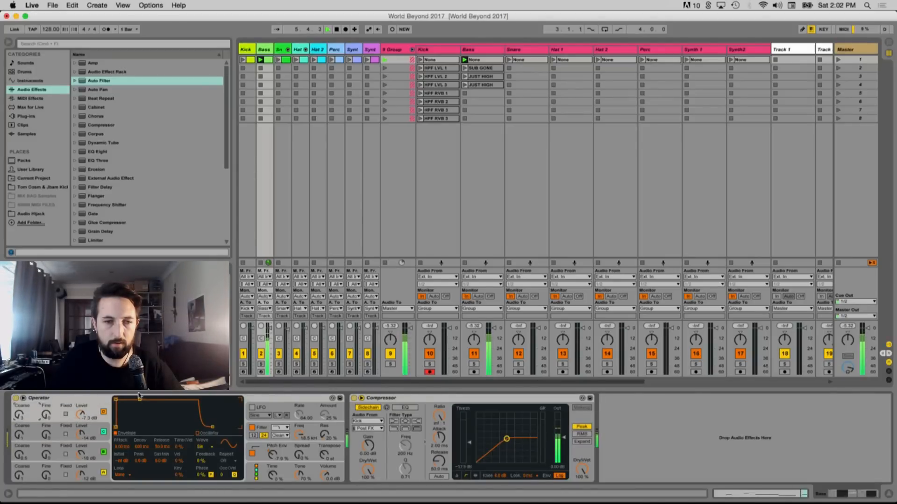
left_click_drag(139, 401, 128, 423)
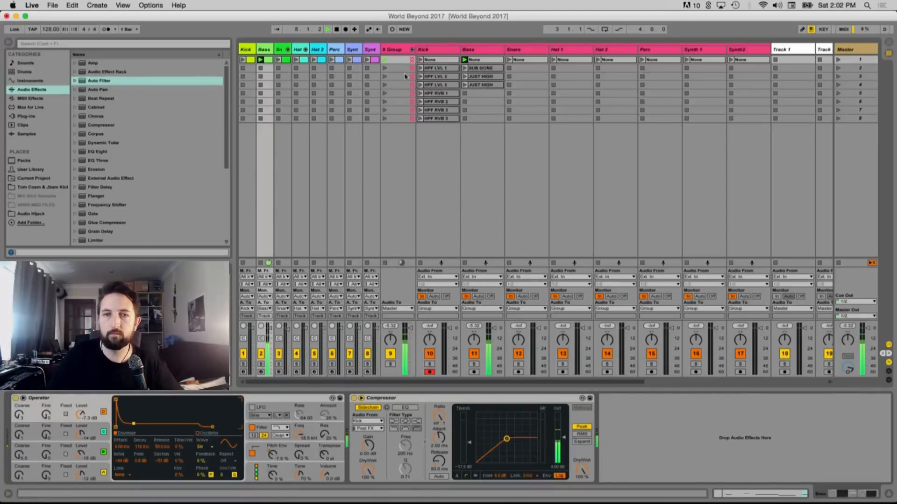
Audition the SUB GONE clip and the two JUST HIGH clips in turn on the group's Bass track
left_click(465, 69)
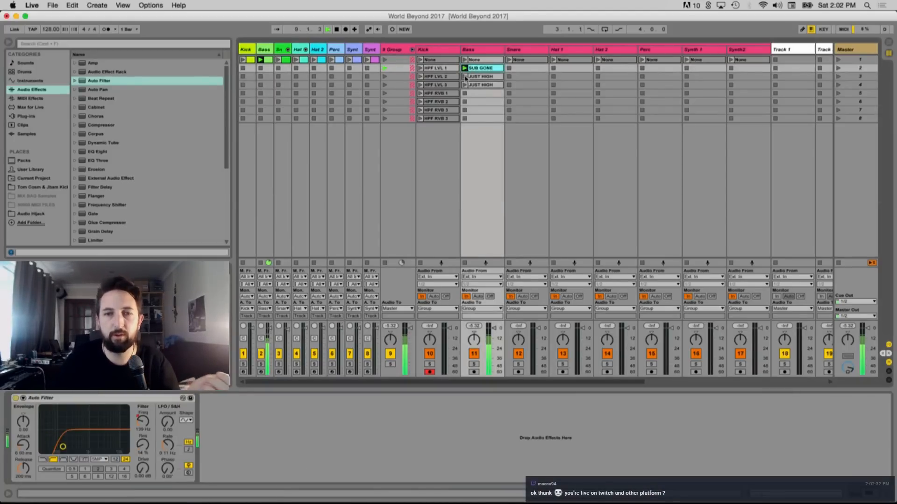
left_click(465, 76)
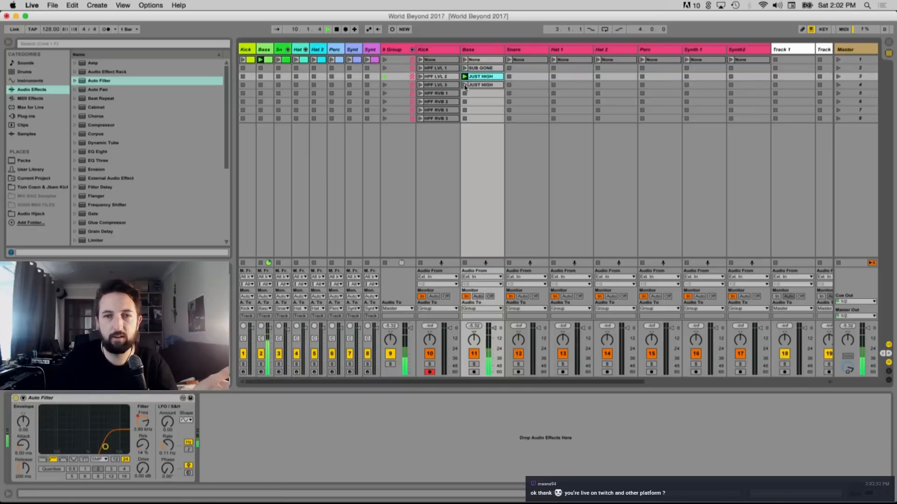
left_click(465, 86)
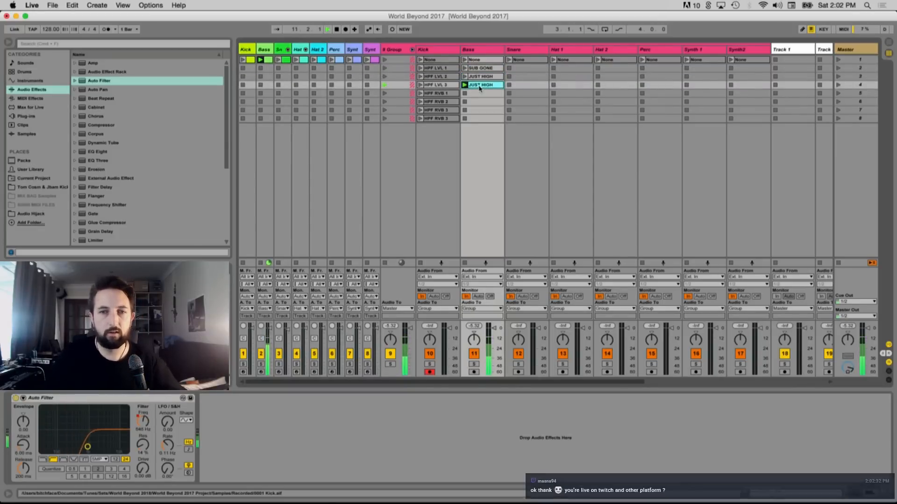
Rename the second JUST HIGH clip on the Bass track as FILTER SWEEP and relaunch it
key("super+r")
type("F")
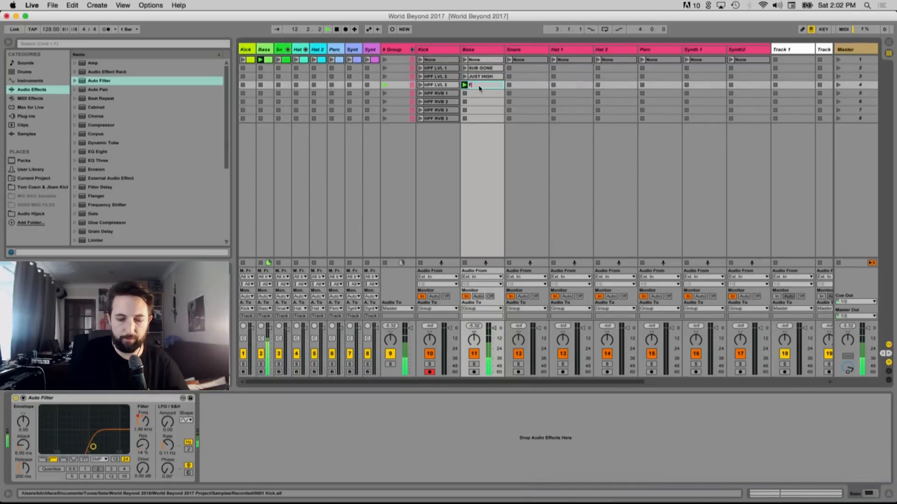
type("ILTER B")
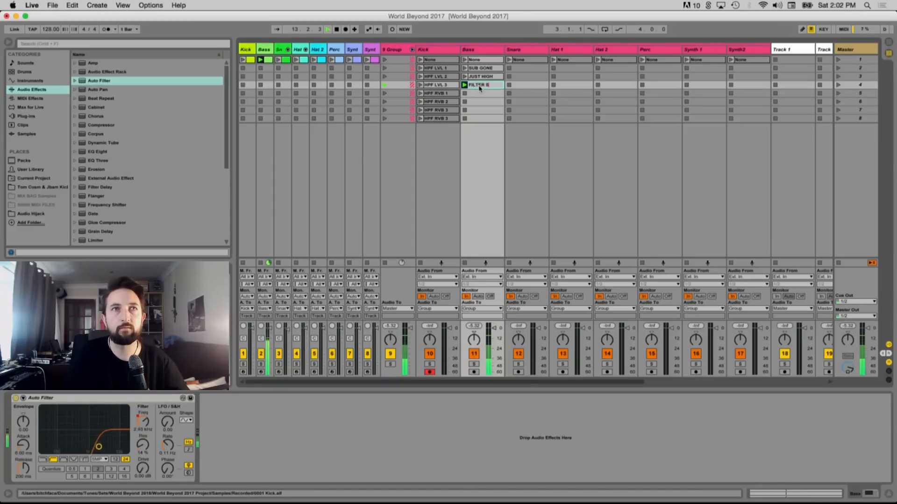
type("WEE")
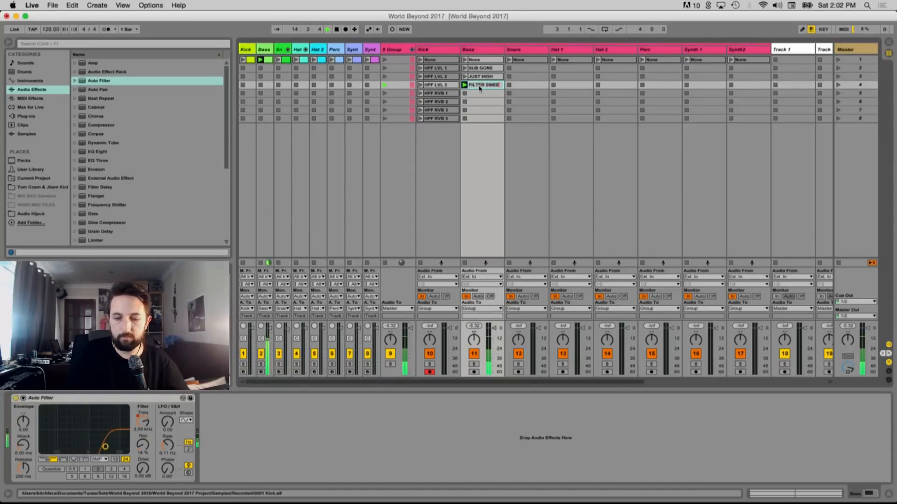
type("P")
key("Return")
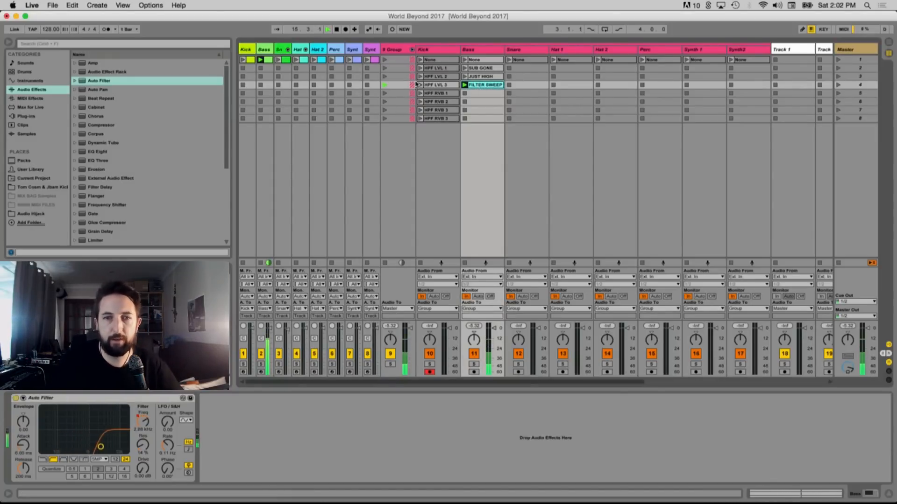
left_click(464, 85)
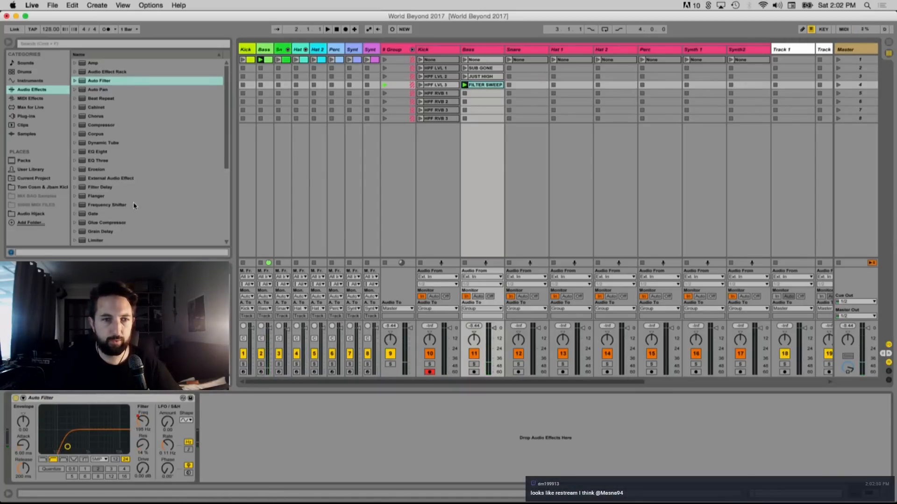
Add Redux after Auto Filter on the group's Bass track and copy the FILTER SWEEP clip into the slot below
scroll(134, 205, "down", 5)
double_click(94, 178)
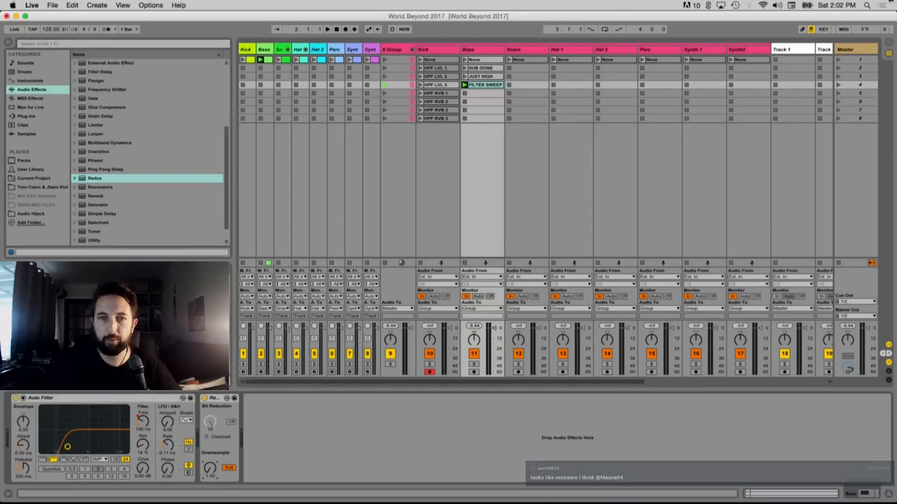
left_click_drag(484, 86, 476, 96)
Draw the copied clip's Redux downsample envelope as a straight ramp from minimum to maximum, and rename the clip RDX SWP UP
double_click(472, 96)
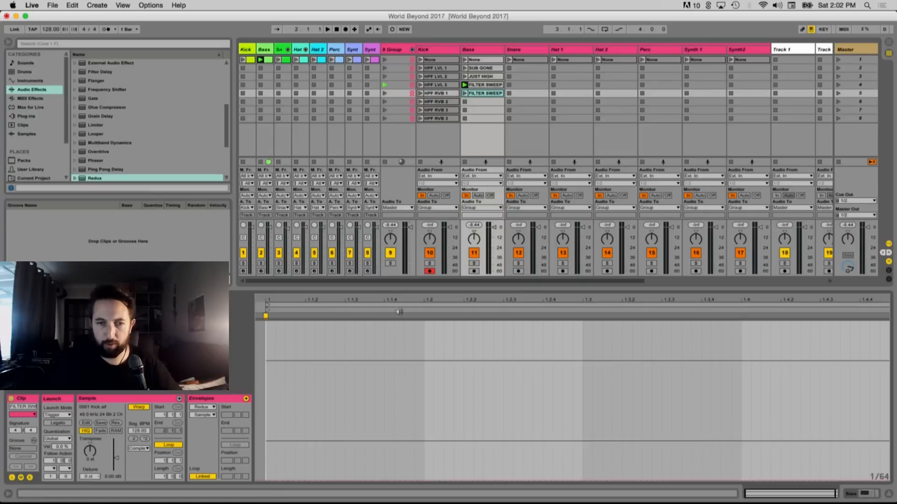
left_click_drag(265, 482, 881, 322)
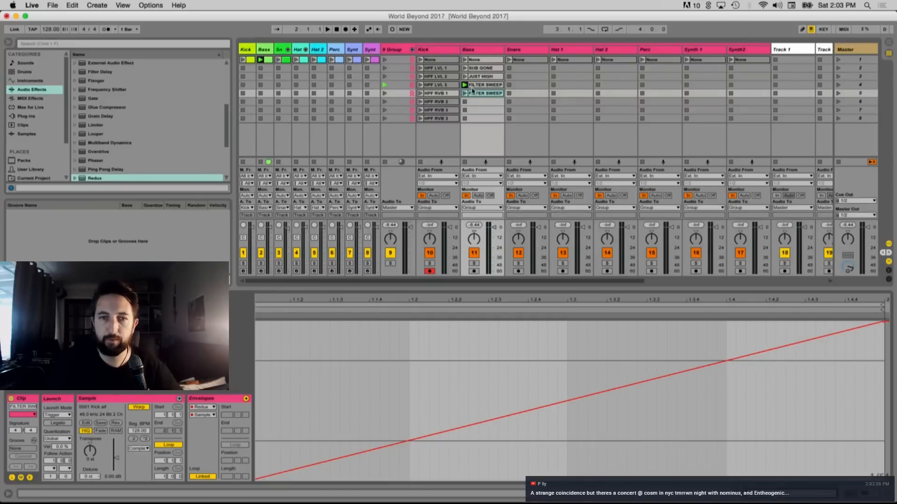
left_click(481, 101)
key("Up")
key("super+r")
type("REDU")
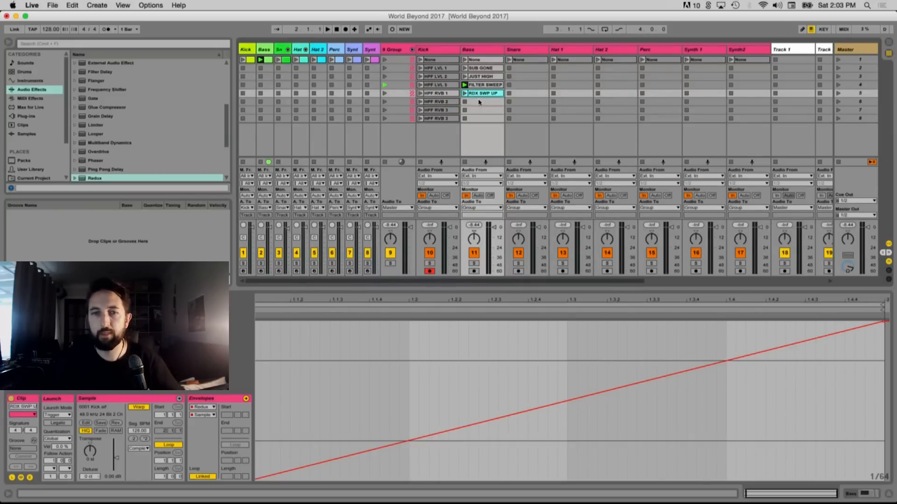
Audition the RDX SWP UP clip while watching the Bass track's Auto Filter and Redux controls move
left_click(465, 93)
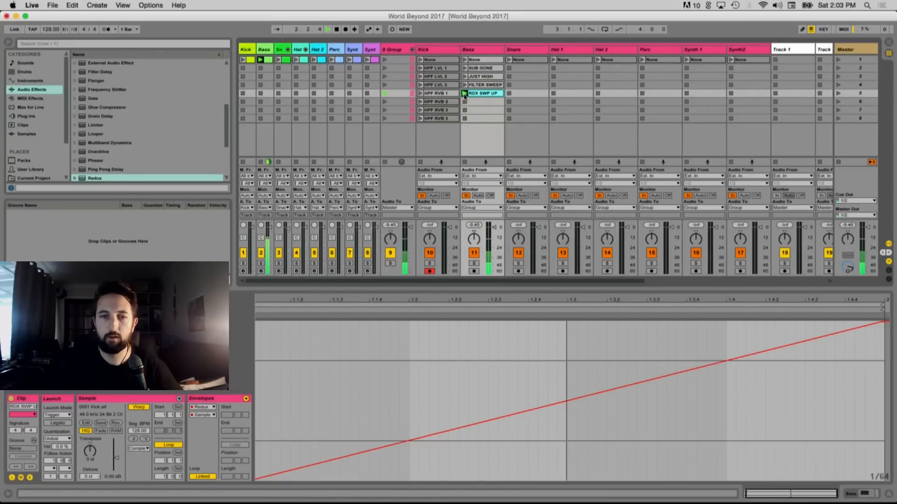
left_click(481, 50)
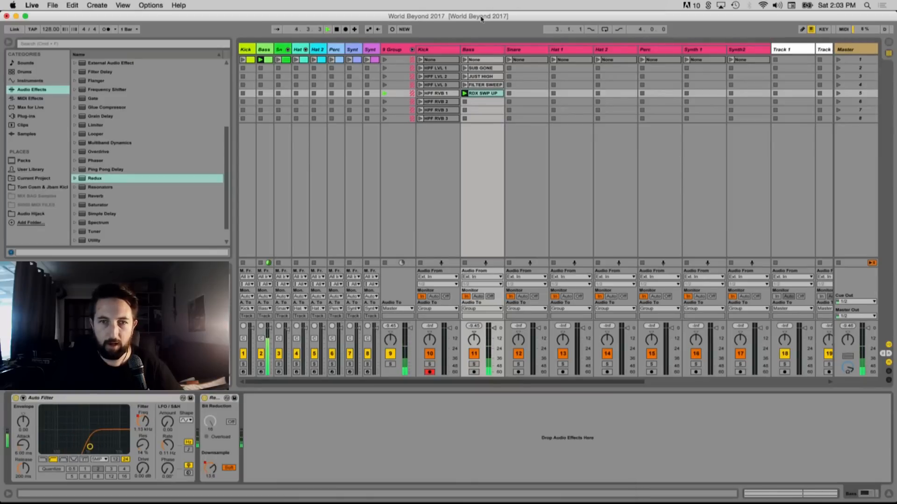
key("space")
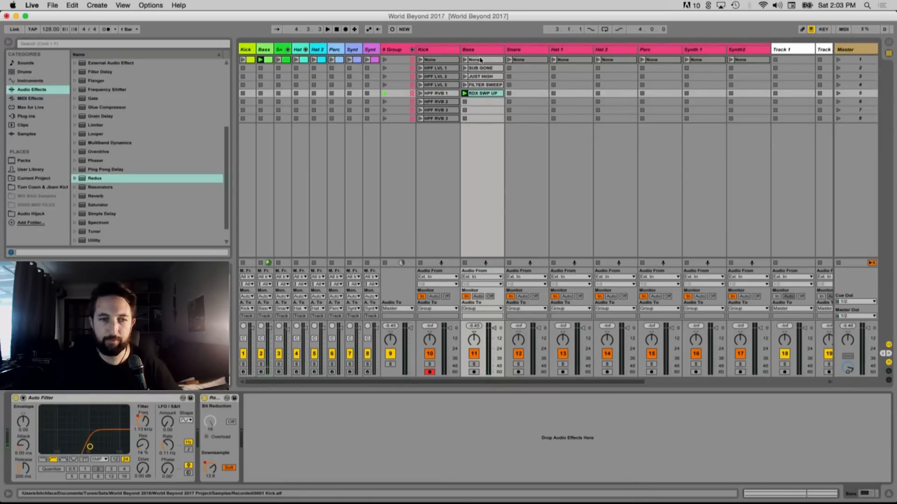
left_click(464, 93)
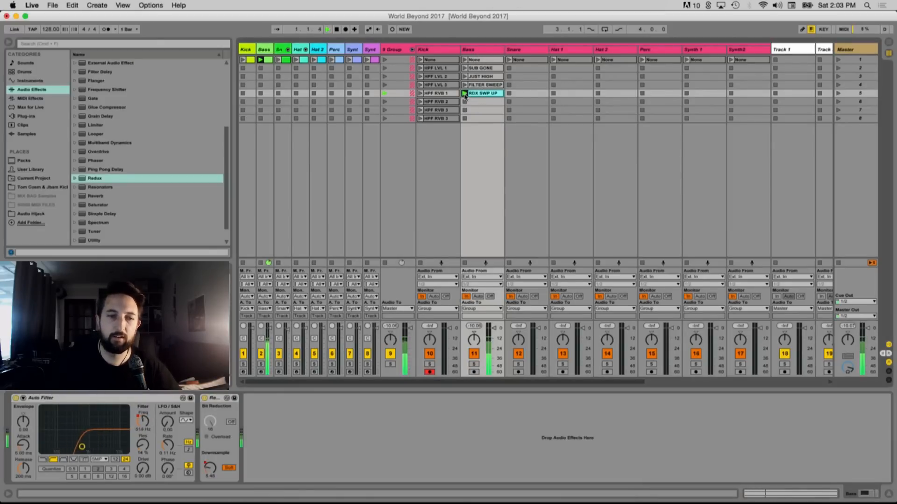
Add Reverb after Redux with its dry/wet turned down, and set the RDX SWP UP clip's Reverb dry/wet envelope to a flat 25%
scroll(107, 193, "down", 2)
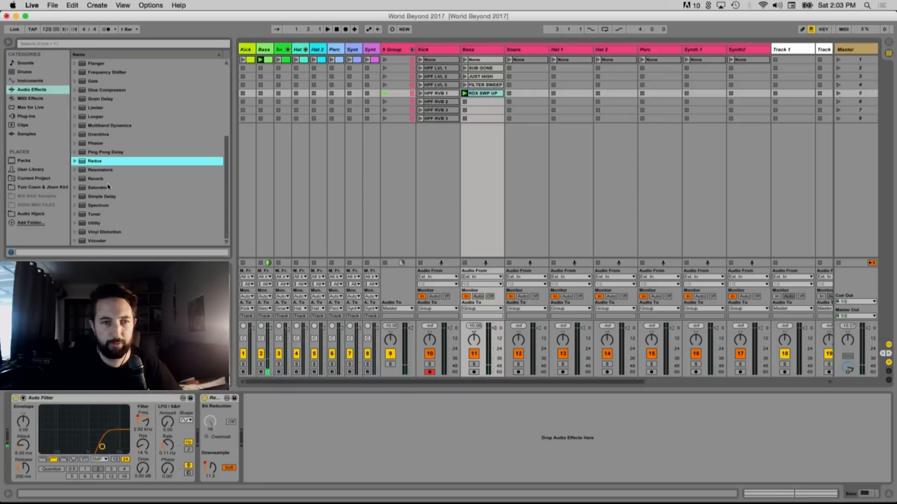
left_click_drag(107, 179, 373, 443)
left_click_drag(449, 473, 449, 495)
double_click(480, 98)
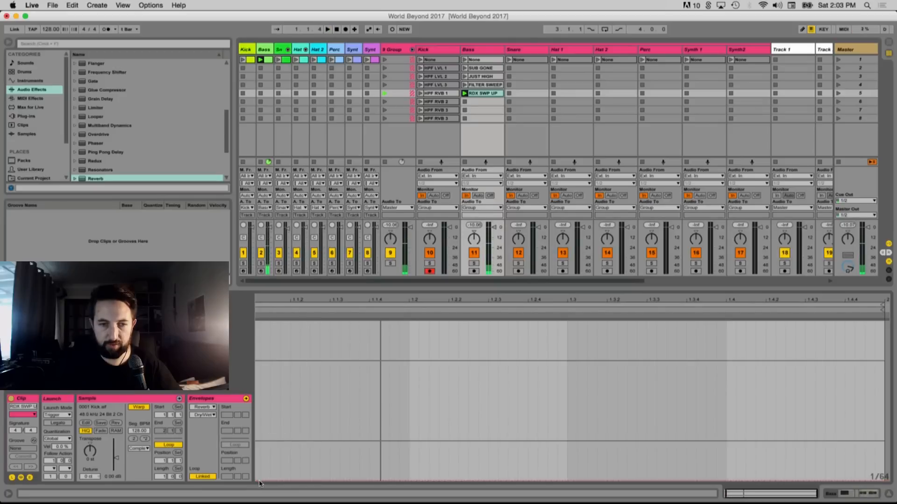
left_click_drag(260, 482, 257, 440)
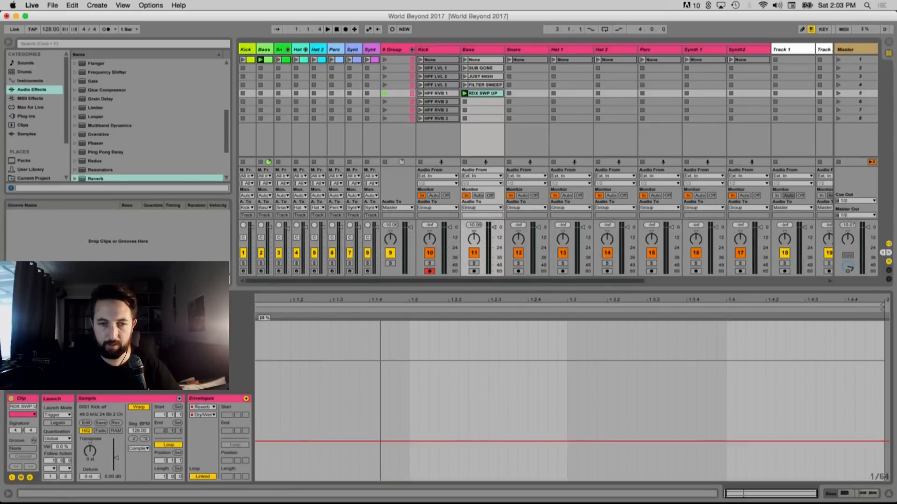
Play the RDX SWP UP clip and switch off the Reverb's Hi Cut input filter
key("space")
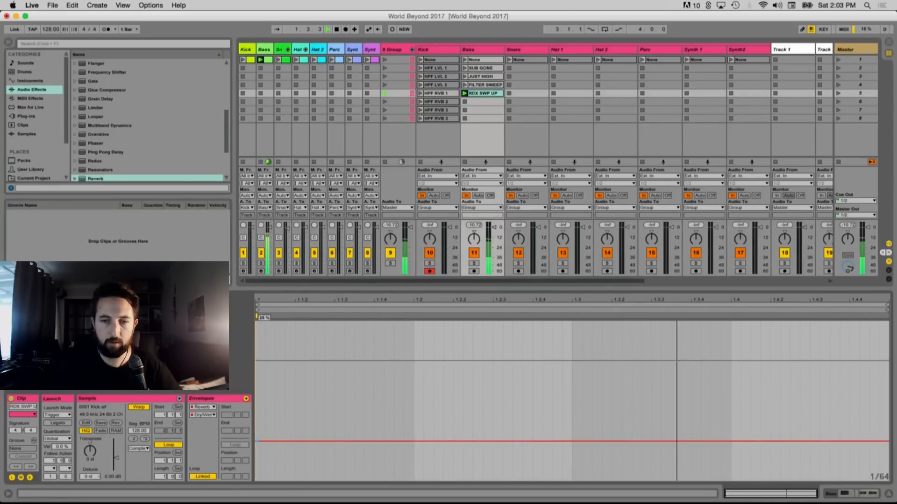
key("shift+Tab")
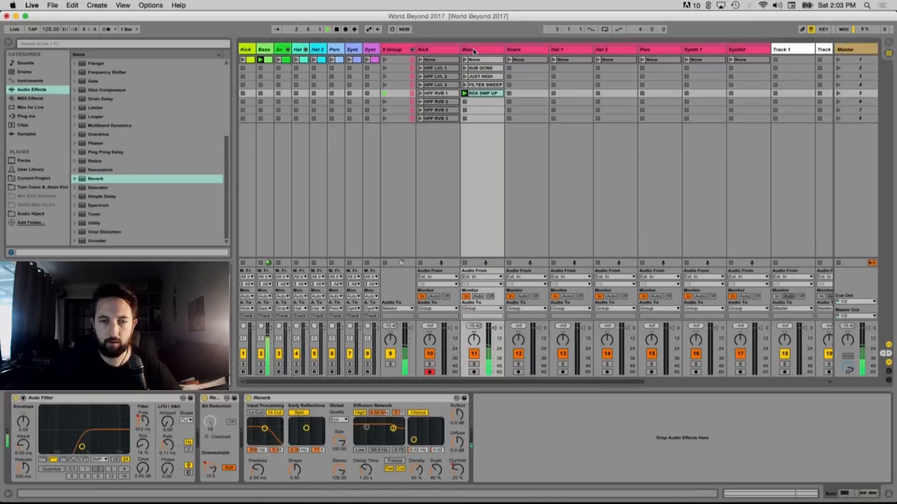
left_click(275, 413)
key("space")
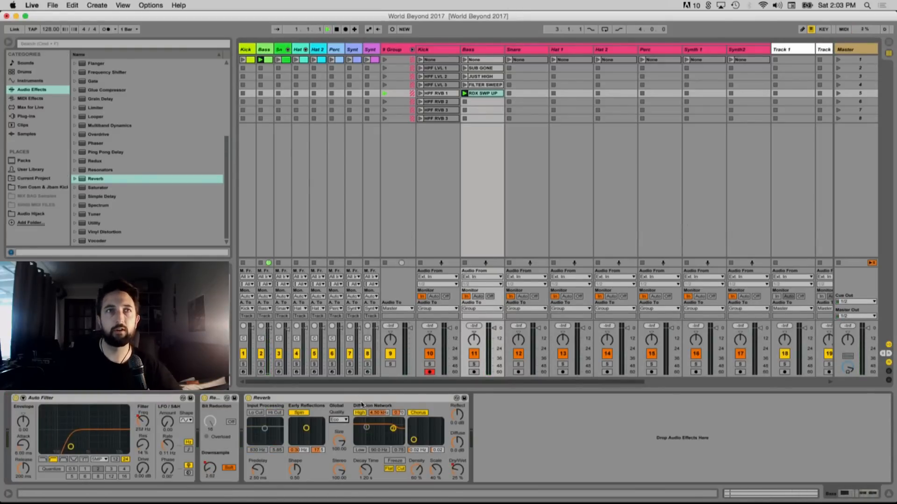
Play the bass sweep again to hear it with the Reverb's input filtering off
key("space")
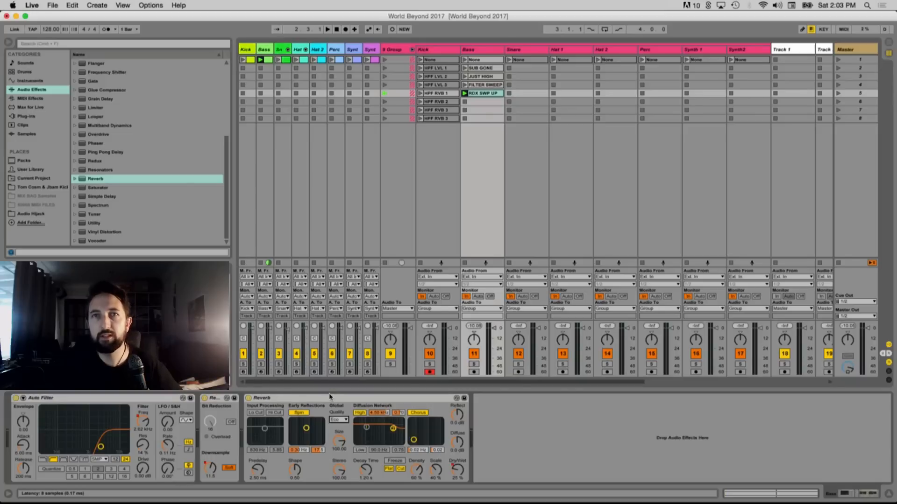
key("space")
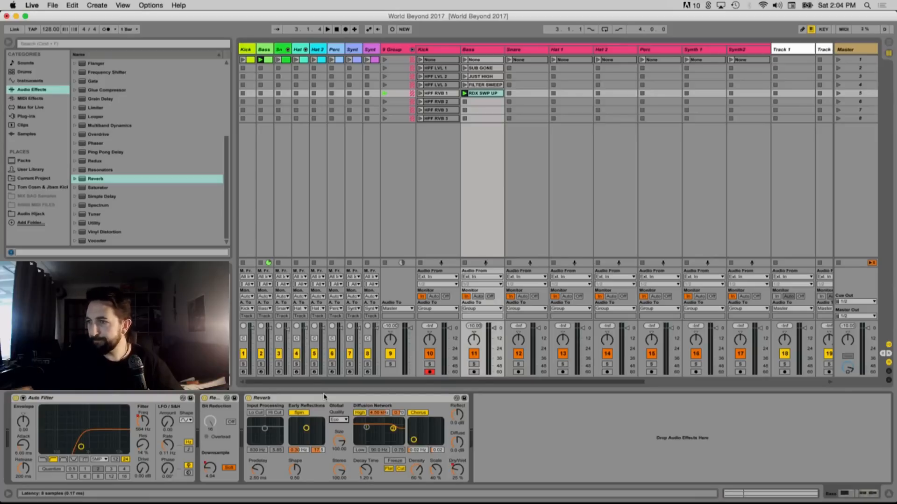
key("space")
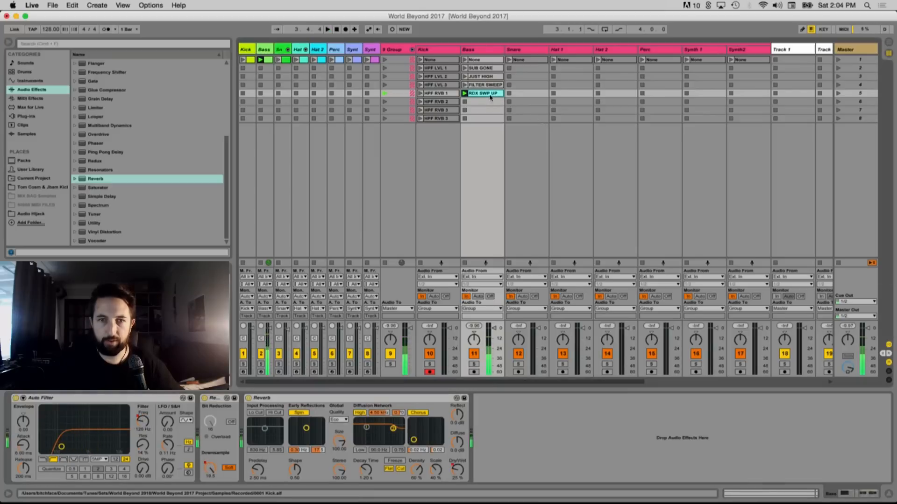
Copy the RDX SWP UP clip into the slot below and redraw its Redux downsample envelope as a falling ramp from maximum to 1.00
mouse_move(490, 97)
left_mouse_down()
mouse_move(482, 110)
mouse_move(481, 102)
left_mouse_up()
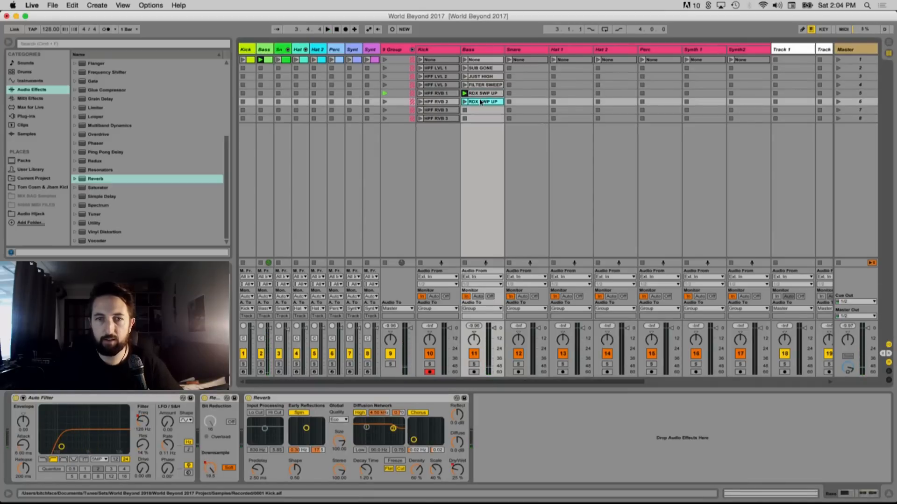
double_click(481, 101)
left_click(207, 411)
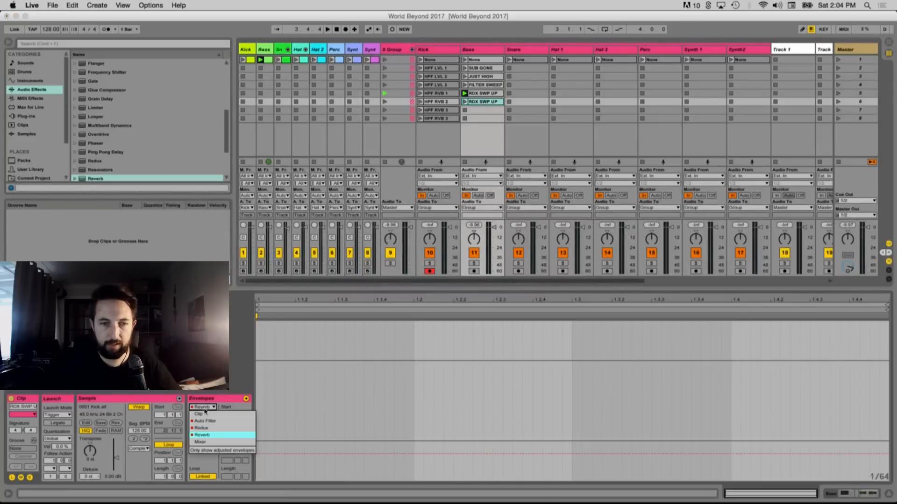
left_click(206, 429)
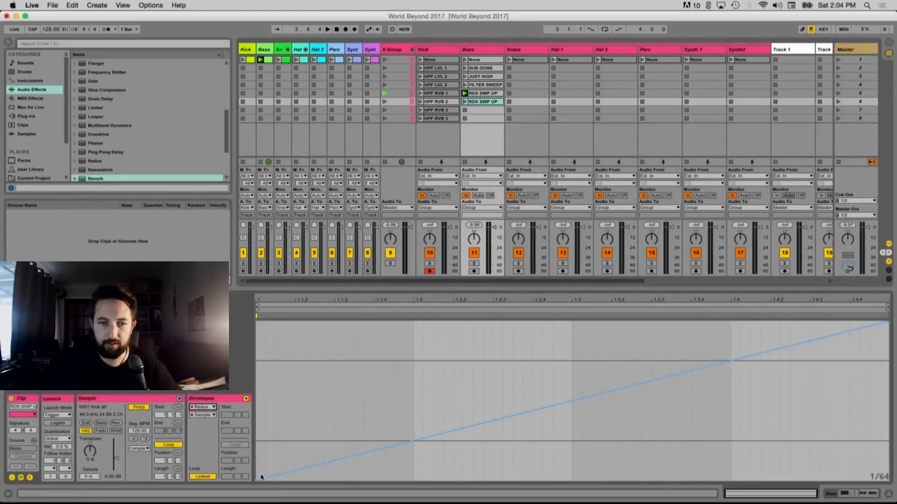
left_click_drag(257, 479, 266, 322)
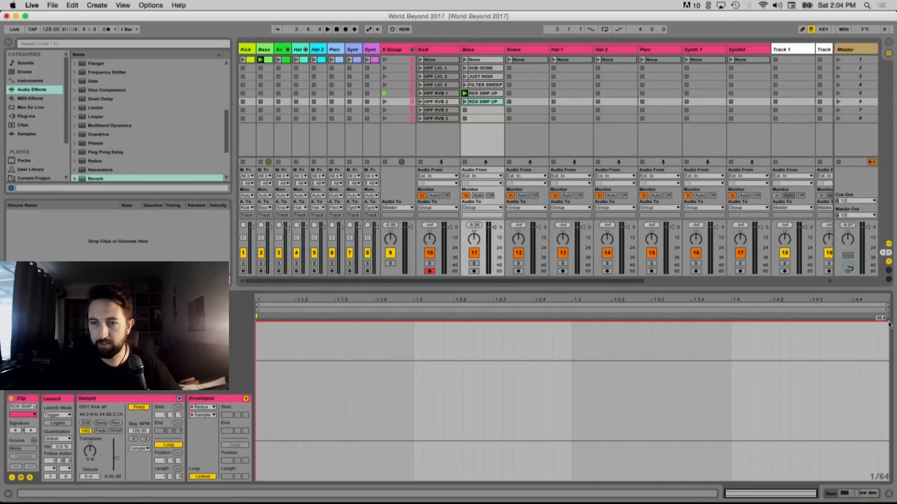
left_click_drag(888, 323, 889, 479)
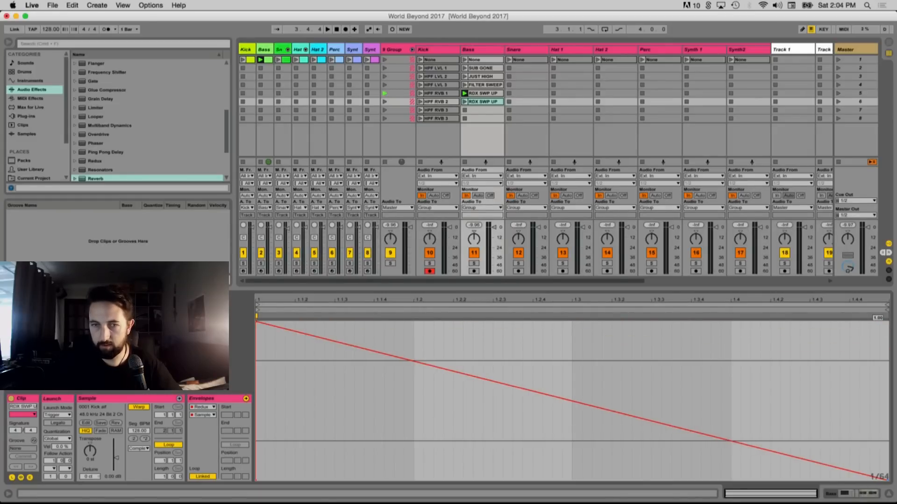
Launch the copied RDX SWP UP clip and redraw its Auto Filter frequency envelope as a rising ramp from minimum to about 492 Hz
left_click(465, 101)
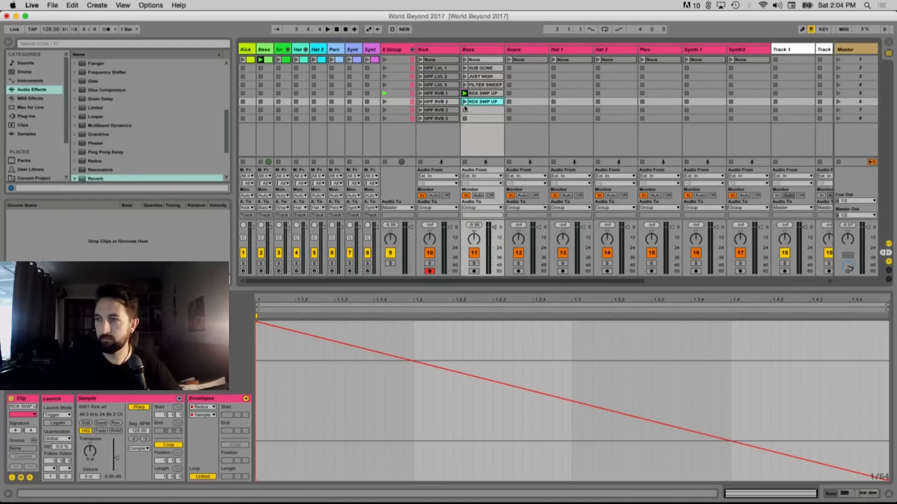
left_click(465, 101)
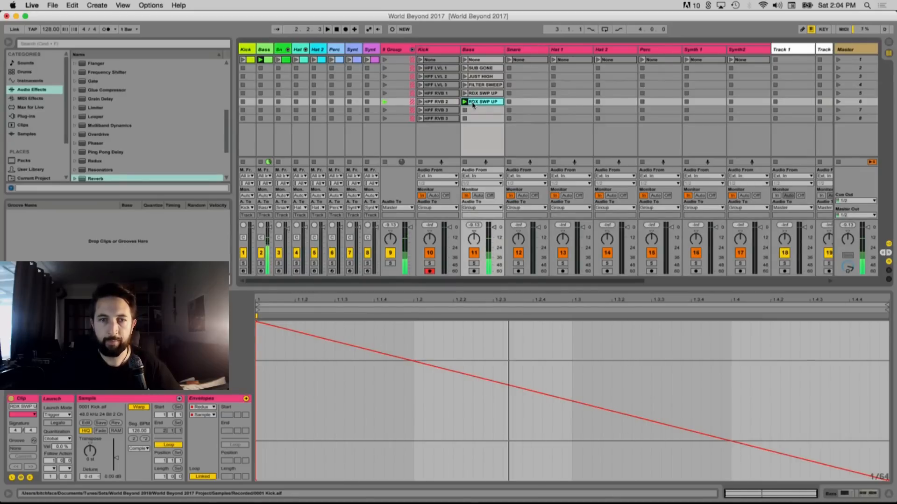
left_click(203, 407)
left_click(208, 423)
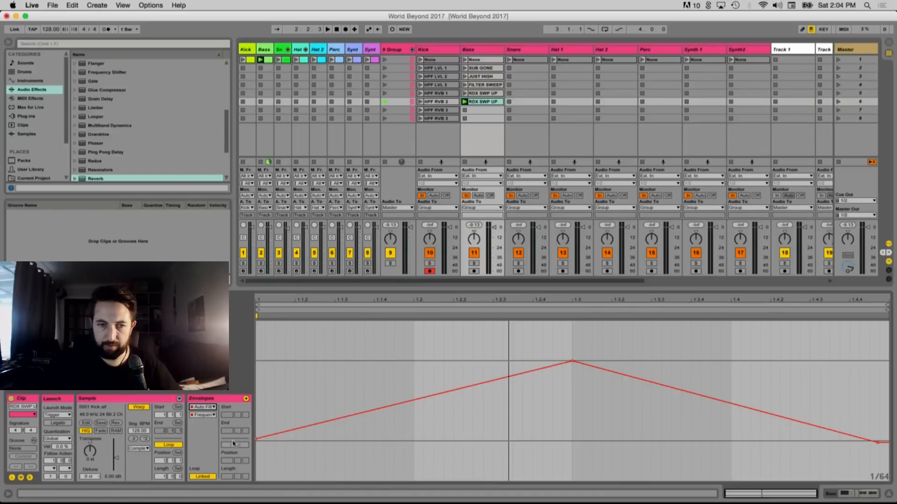
left_click_drag(257, 443, 258, 480)
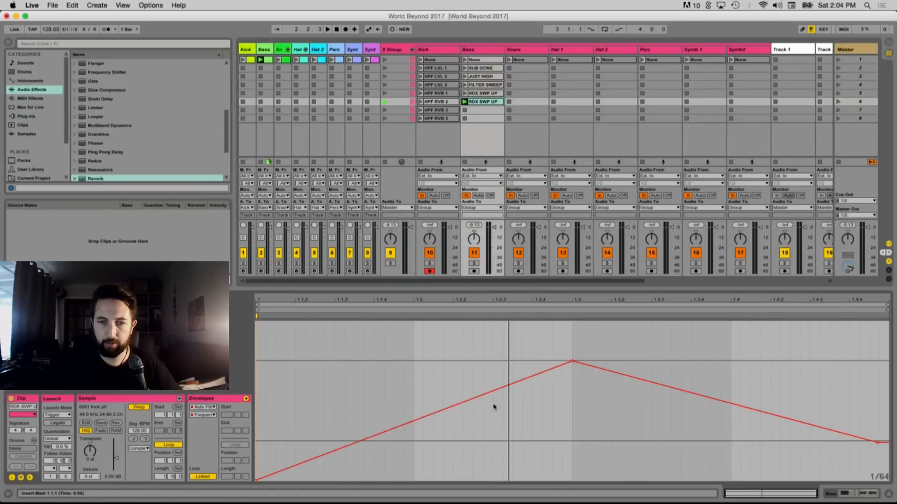
left_click_drag(572, 369, 886, 420)
left_click(878, 443)
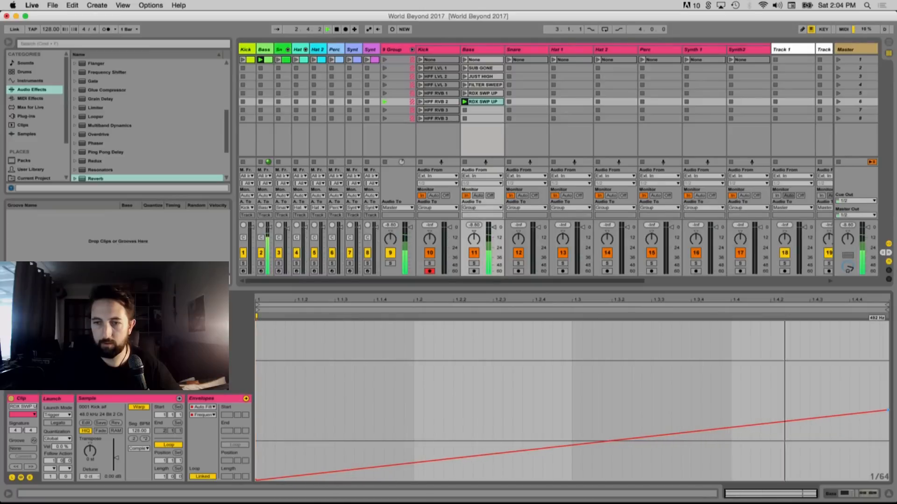
left_click_drag(886, 420, 888, 413)
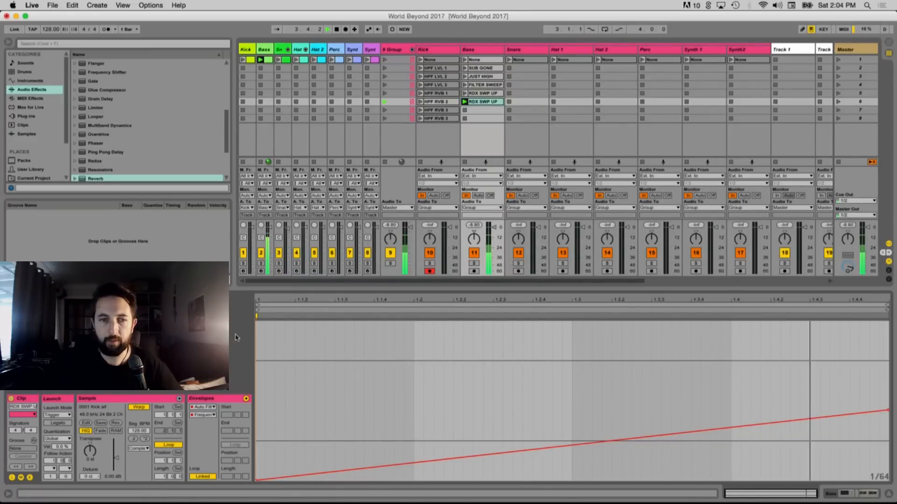
Redraw the clip's Reverb dry/wet envelope as a ramp rising from near zero to about 83%, and play it
left_click(202, 407)
left_click(201, 428)
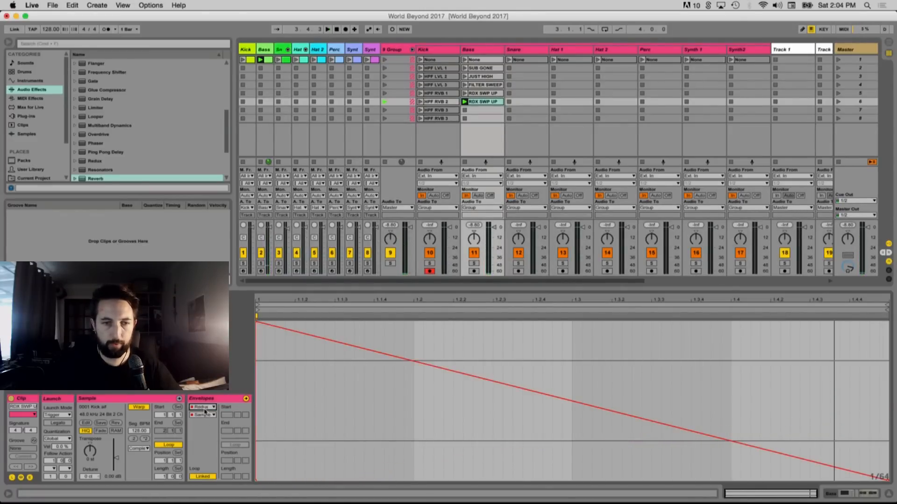
left_click(205, 407)
left_click(205, 435)
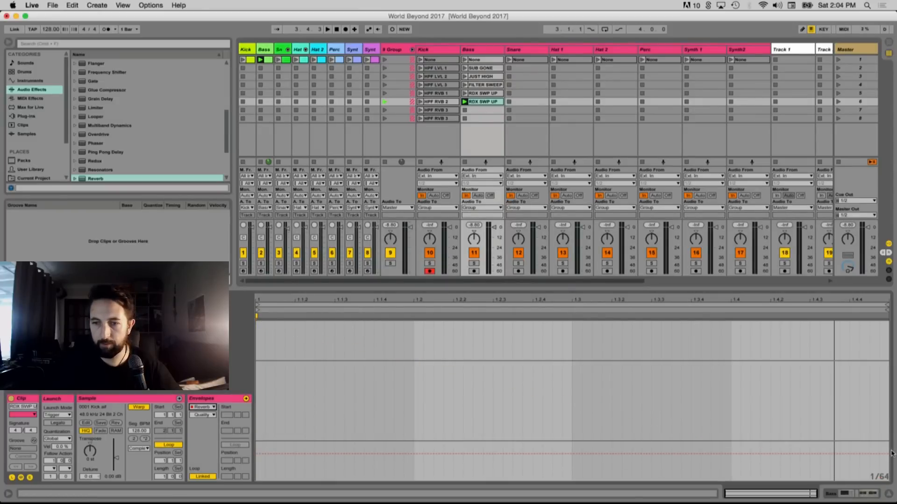
scroll(269, 455, "left", 1)
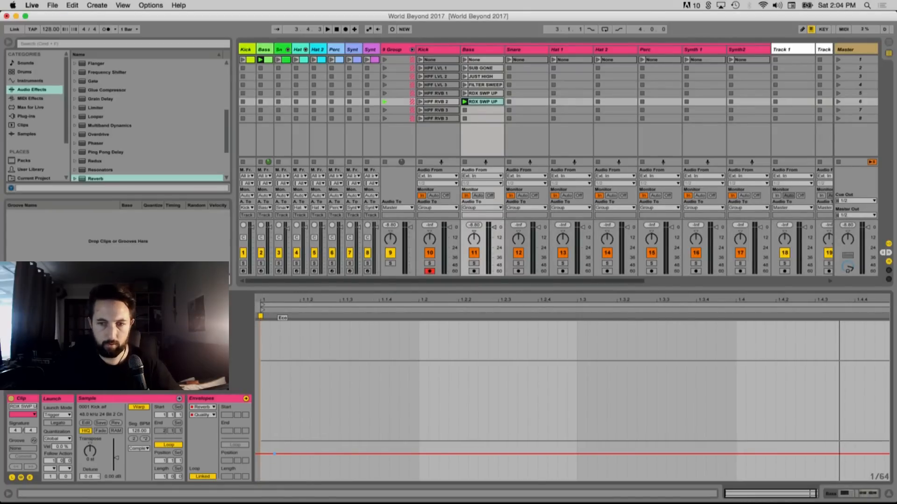
left_click(203, 415)
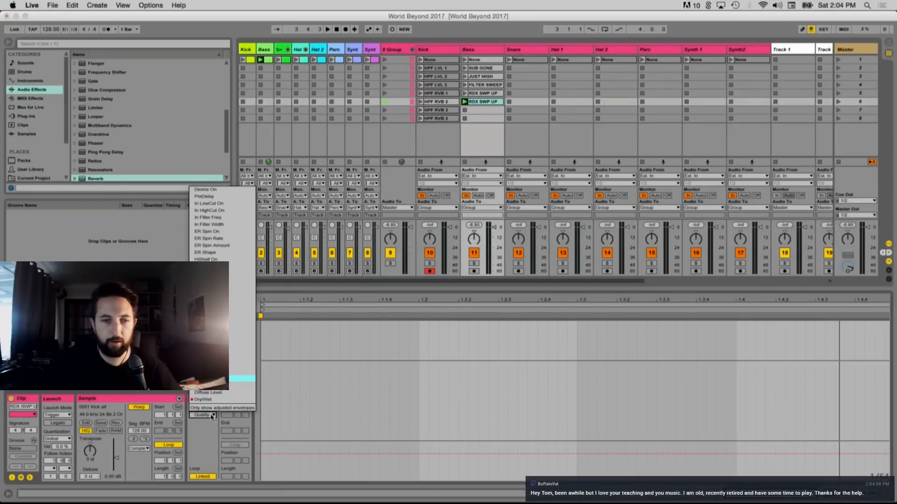
left_click(210, 400)
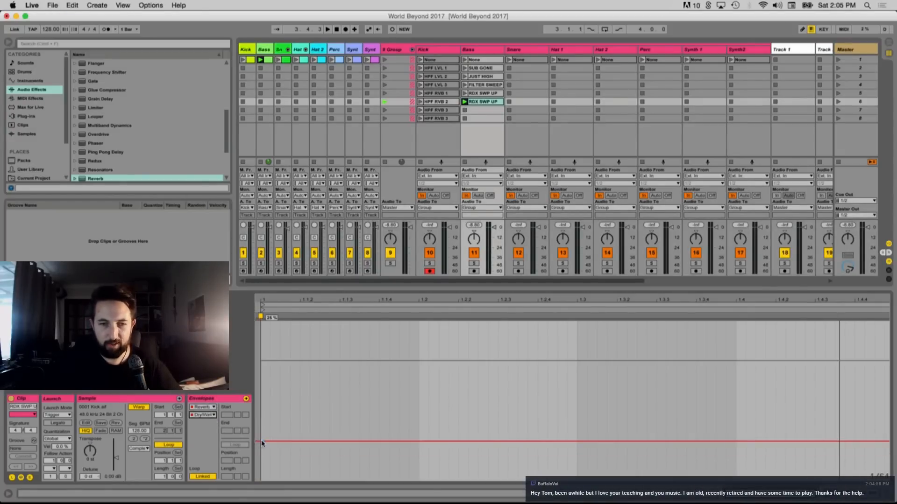
left_click_drag(262, 443, 261, 474)
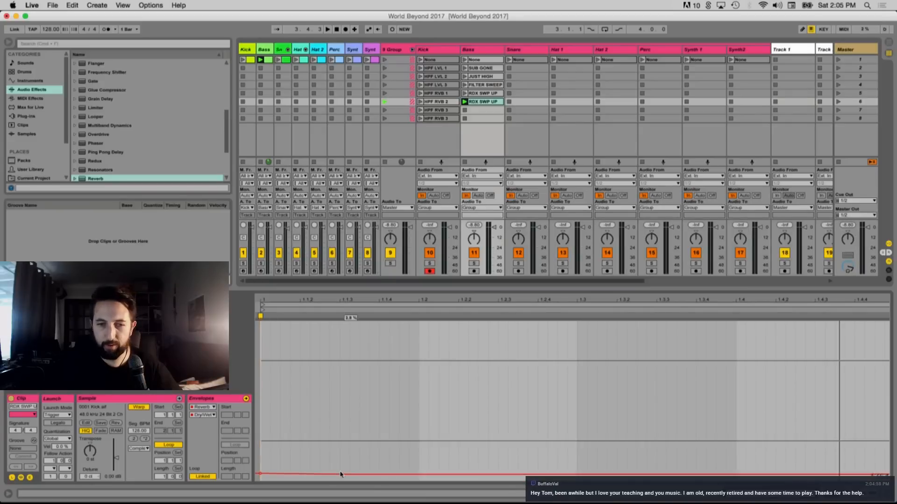
left_click_drag(340, 475, 866, 348)
key("space")
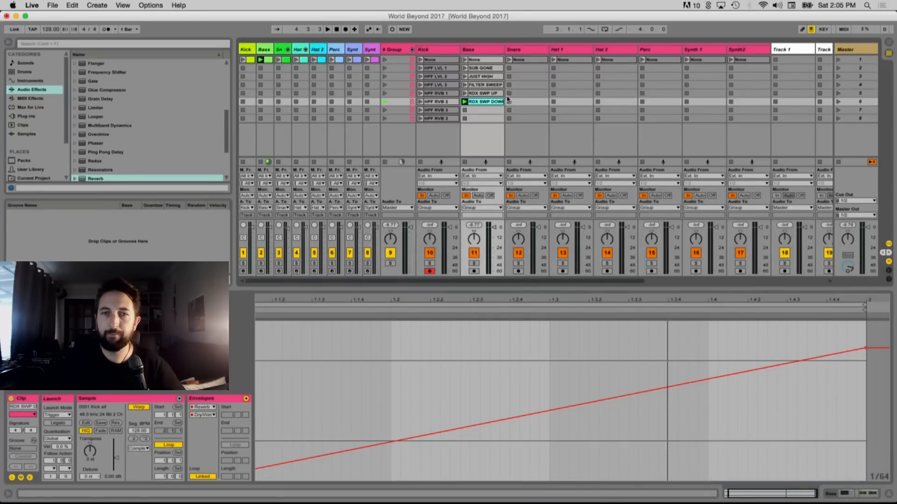
Copy the RDX SWP DOWN clip into the slot below, flatten its Reverb dry/wet envelope at 83%, and play it
left_click_drag(487, 110, 476, 113)
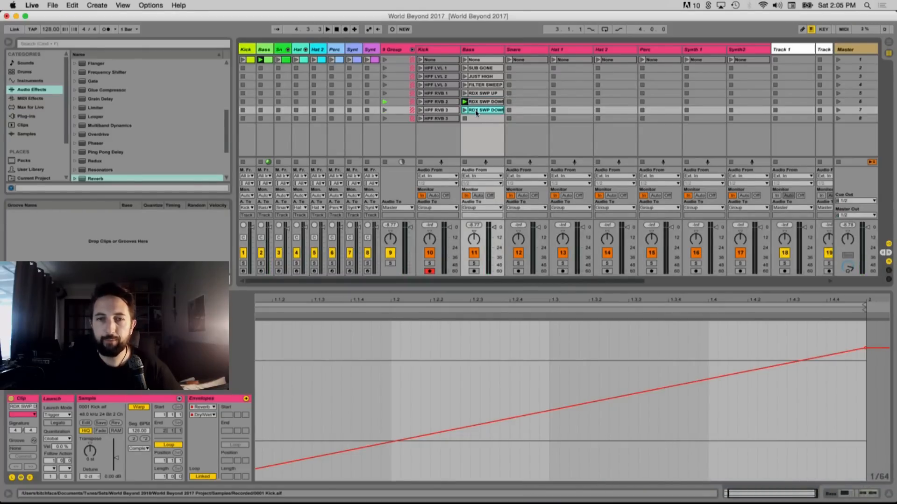
left_click(465, 110)
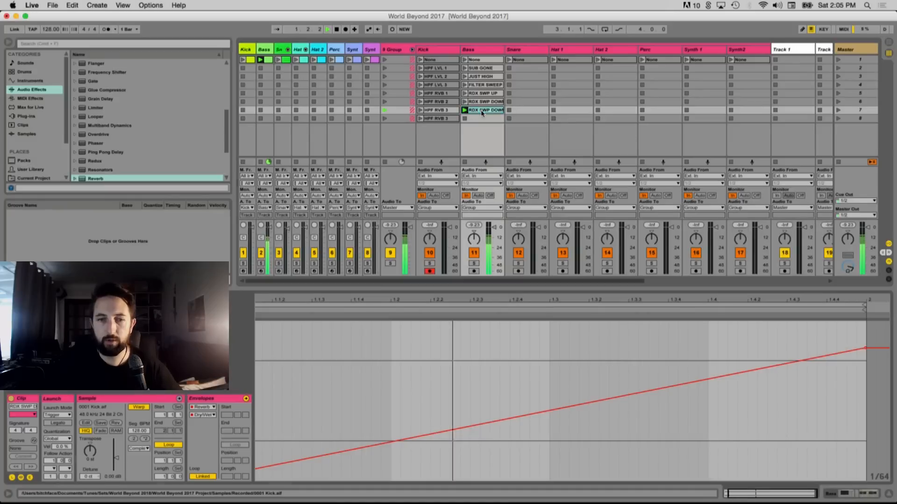
left_click(353, 454)
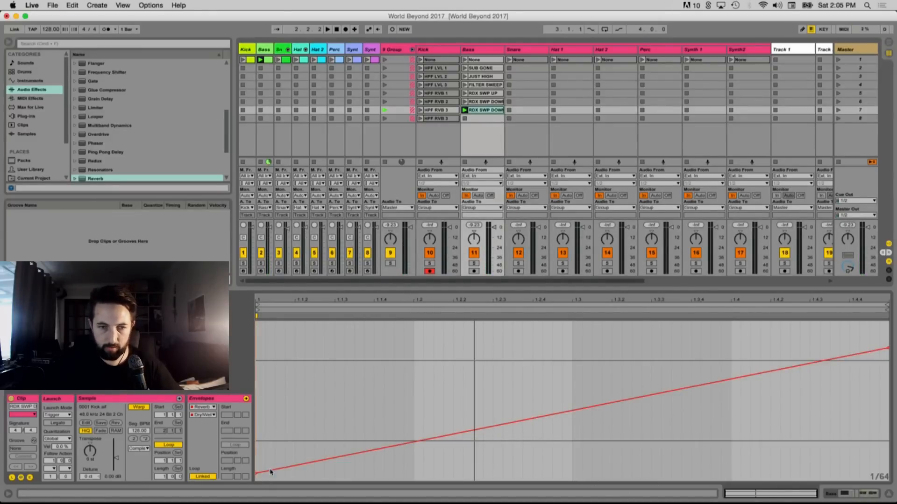
left_click_drag(256, 472, 256, 348)
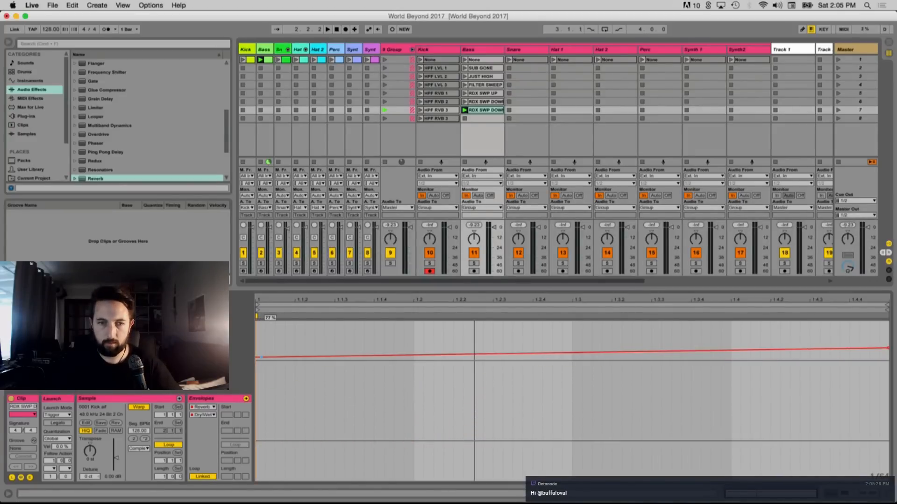
key("space")
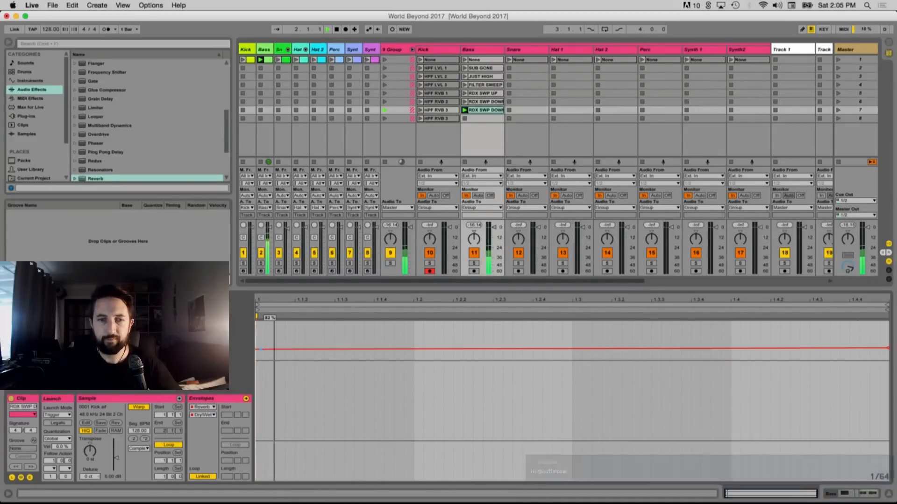
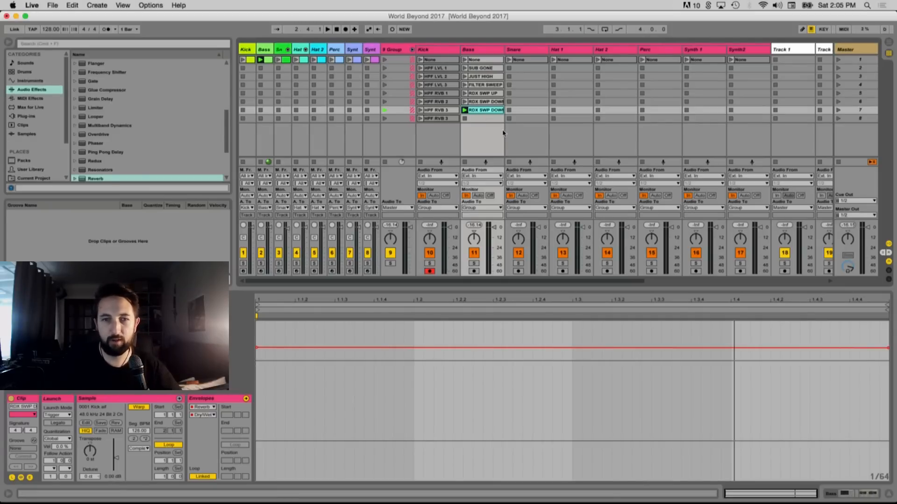
key("space")
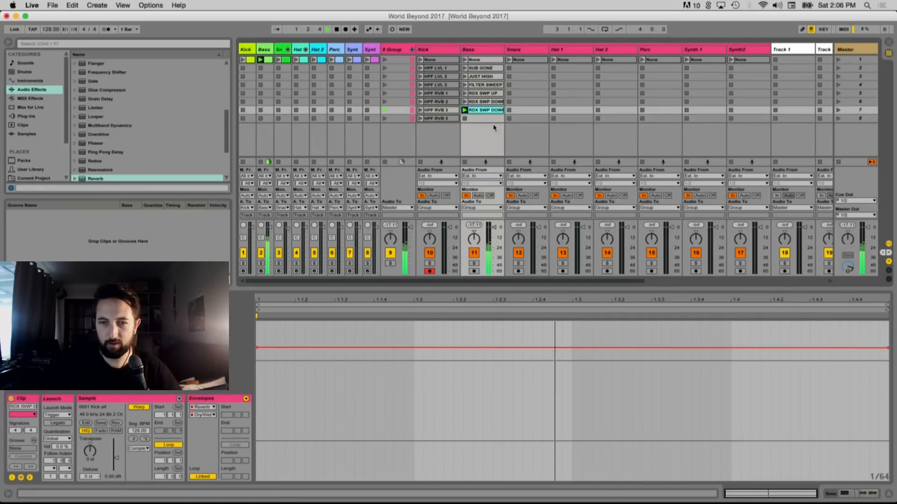
Clear the new clip's Redux downsample envelope and play the clip without it
left_click(203, 407)
left_click(218, 428)
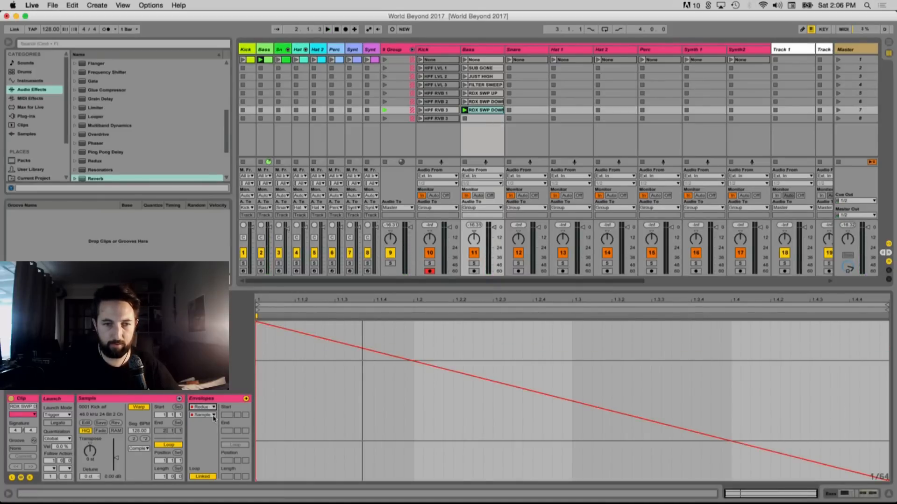
key("super+a")
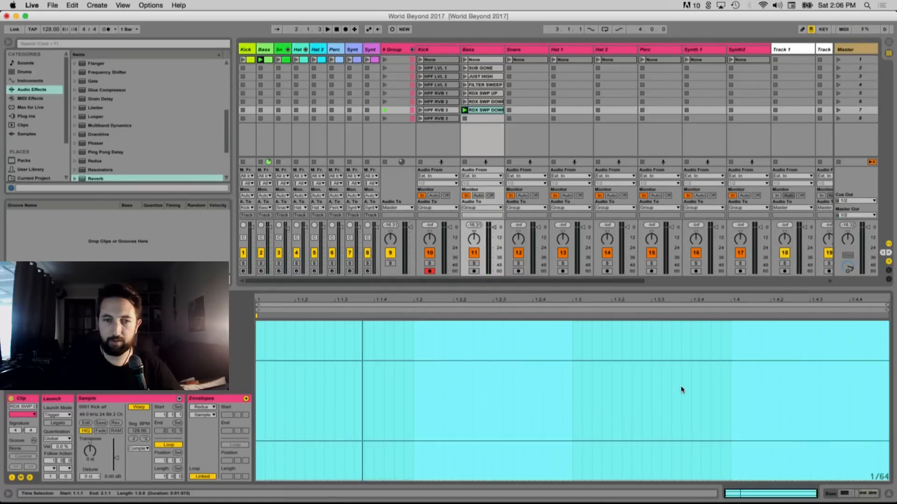
left_click(295, 403)
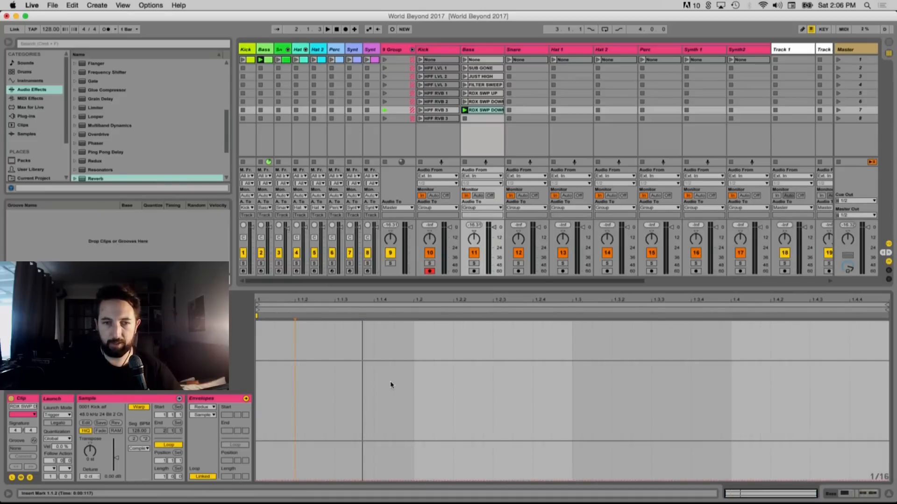
key("space")
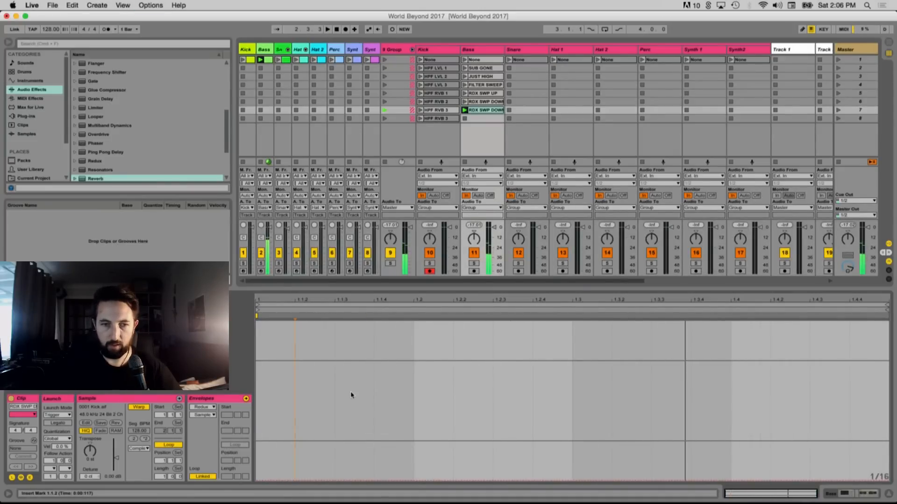
key("space")
Draw an irregular stepped pattern of sixteenth-note levels across the bar in the Redux downsample envelope, and play it
key("b")
left_click(321, 445)
left_click(355, 375)
left_click(381, 419)
left_click(465, 340)
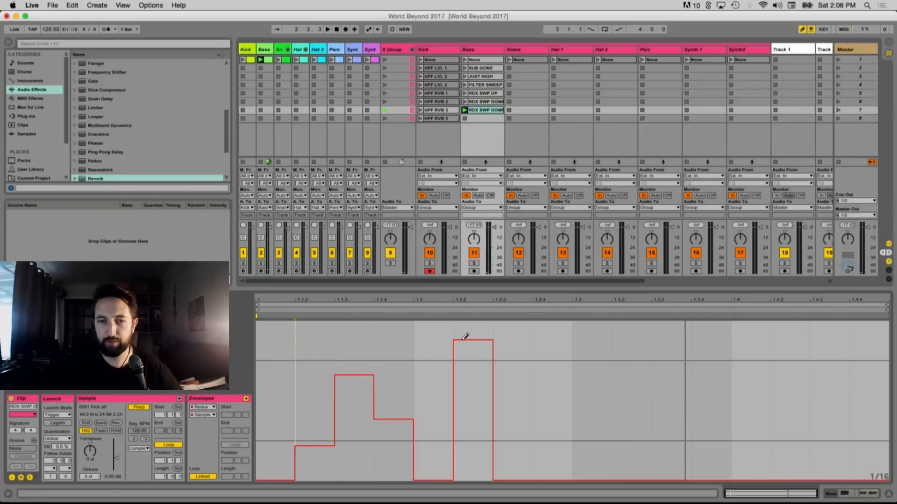
left_click(509, 379)
left_click(603, 347)
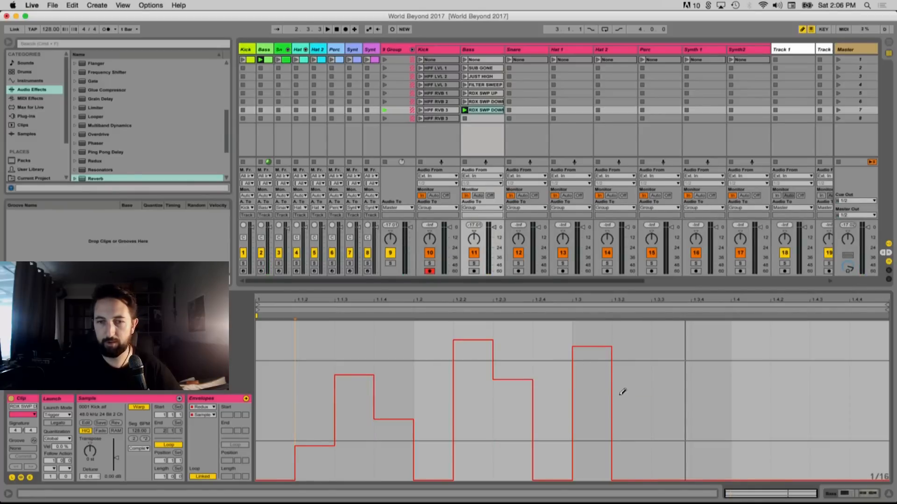
left_click(630, 400)
left_click(672, 381)
left_click(679, 348)
left_click(710, 386)
left_click(750, 347)
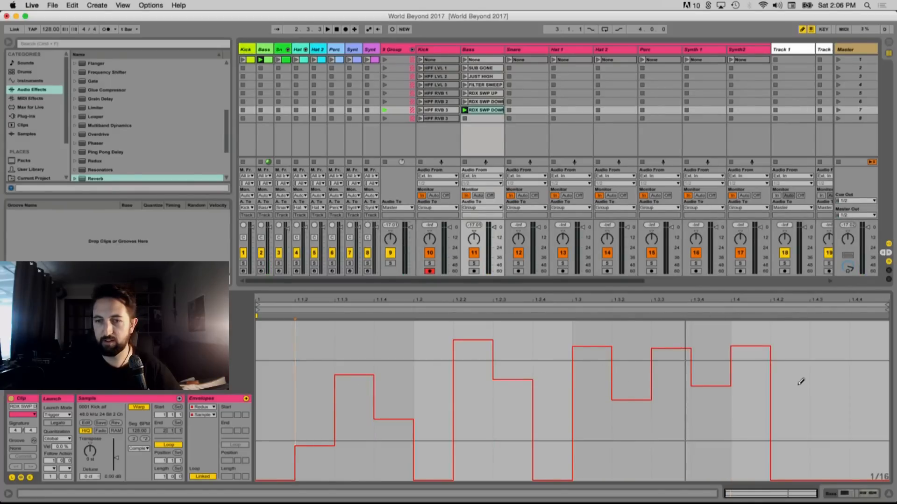
left_click(790, 400)
left_click(830, 351)
key("space")
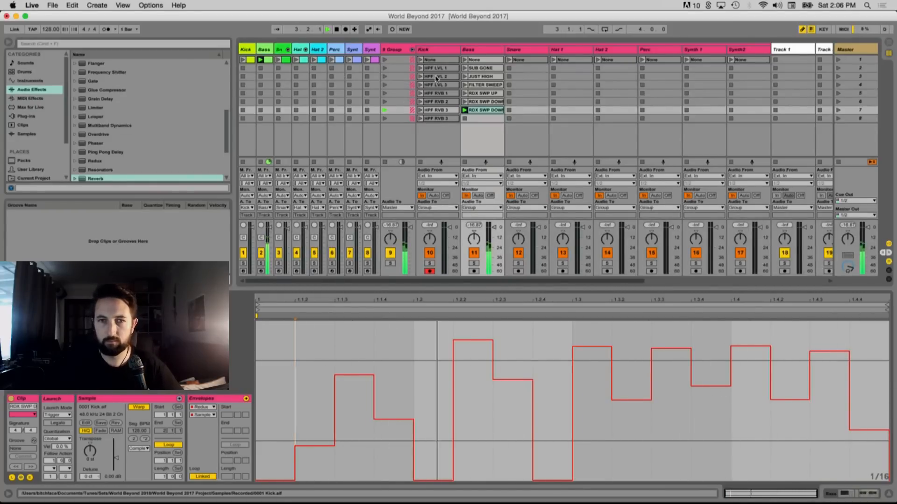
Move Redux after Reverb in the Bass track's device chain and play the result
key("shift+Tab")
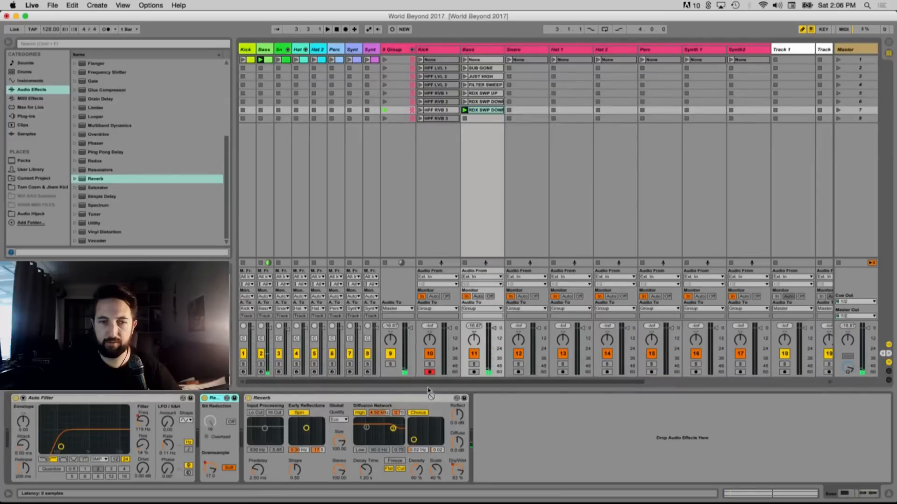
left_click_drag(503, 408, 502, 409)
key("space")
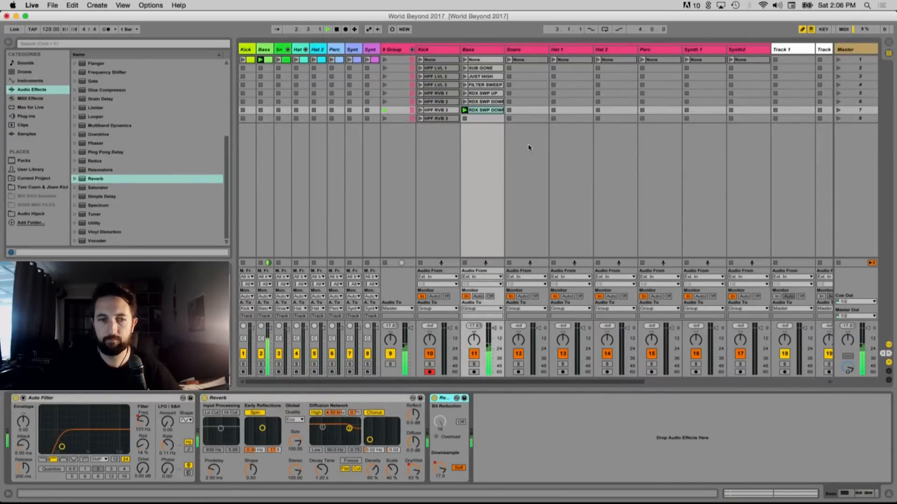
Clear the lowest RDX SWP DOWN clip's Auto Filter frequency envelope and launch the clip
key("shift+Tab")
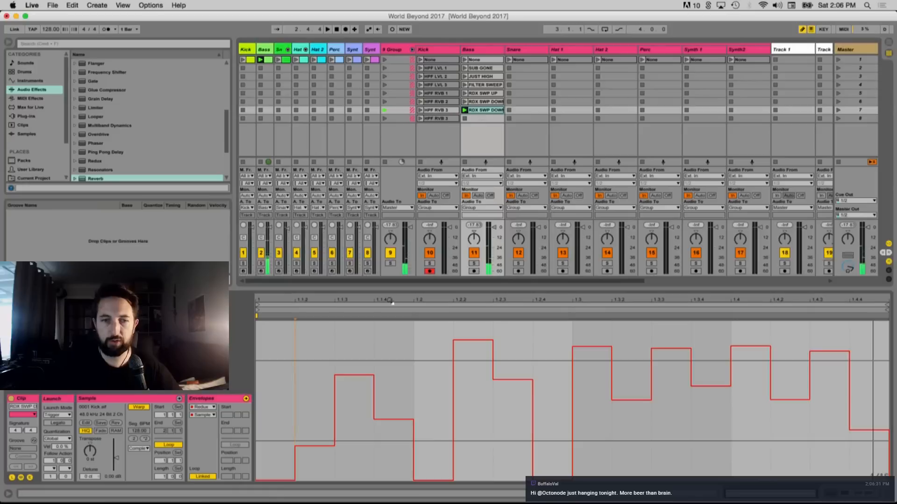
left_click(212, 409)
left_click(209, 424)
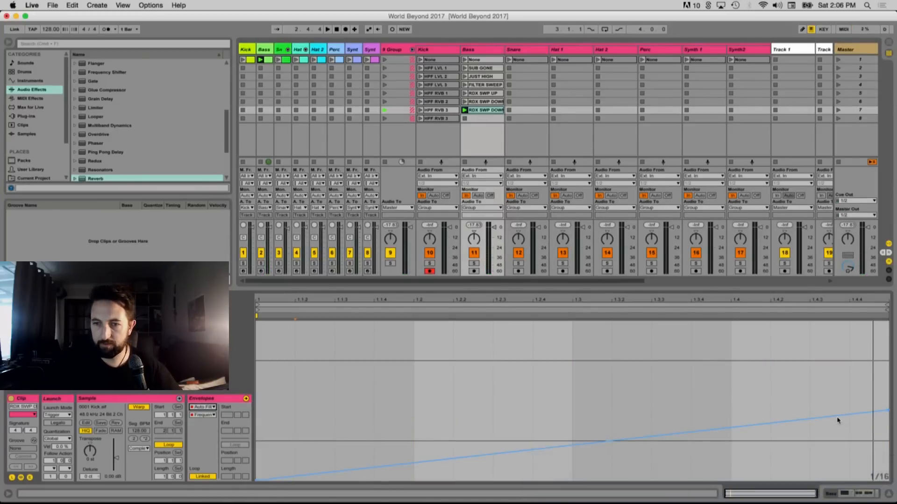
left_click_drag(836, 416, 886, 480)
key("super+a")
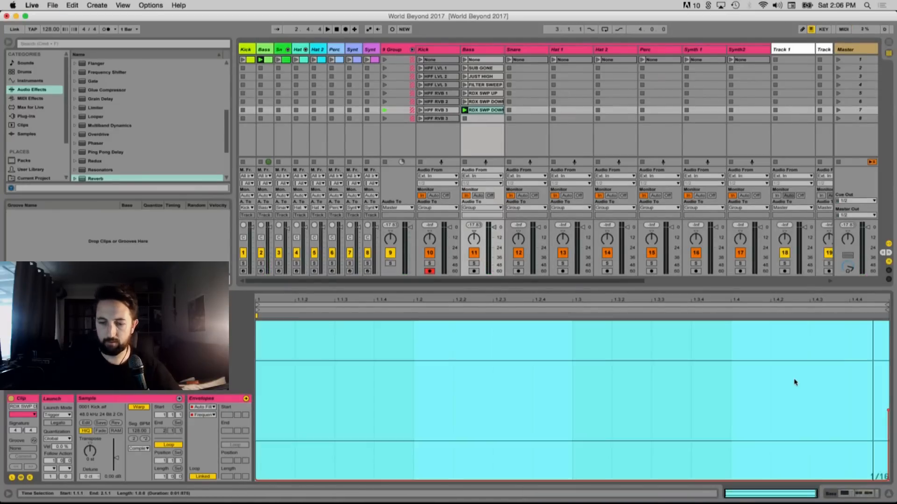
key("BackSpace")
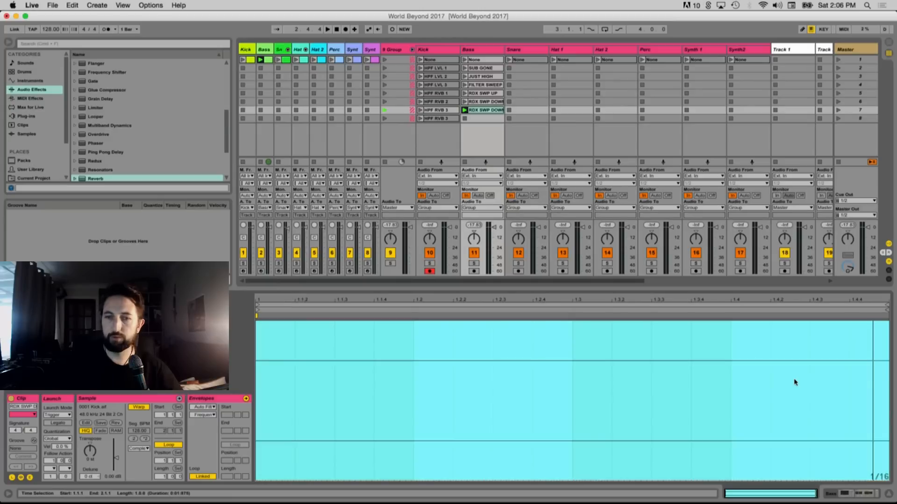
left_click(465, 110)
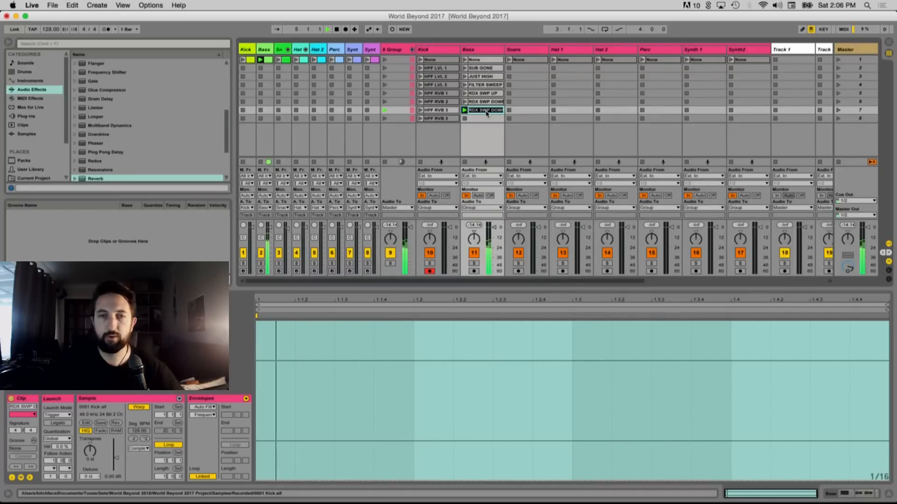
Rename the playing lowest RDX SWP DOWN clip on the group's Bass track as RDX RNDM 16
key("super+r")
left_click(478, 111)
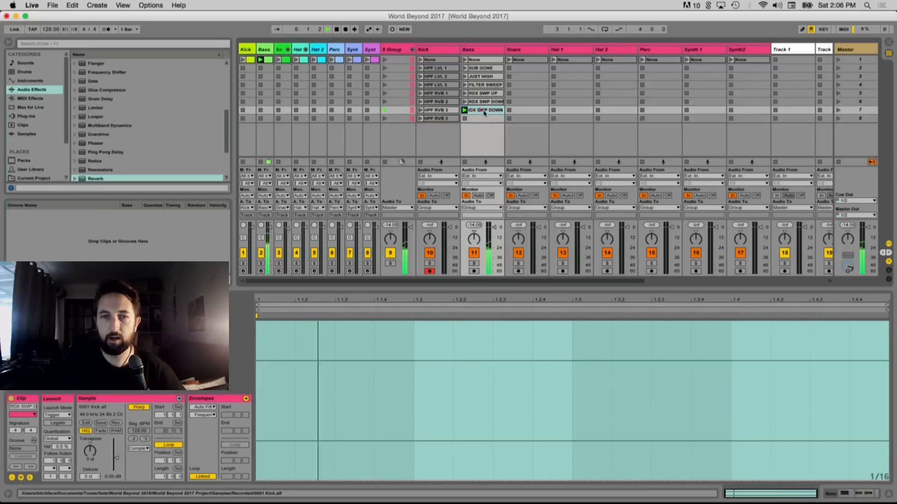
key("BackSpace")
key("BackSpace")
key("BackSpace")
key("BackSpace")
key("BackSpace")
key("BackSpace")
key("BackSpace")
key("BackSpace")
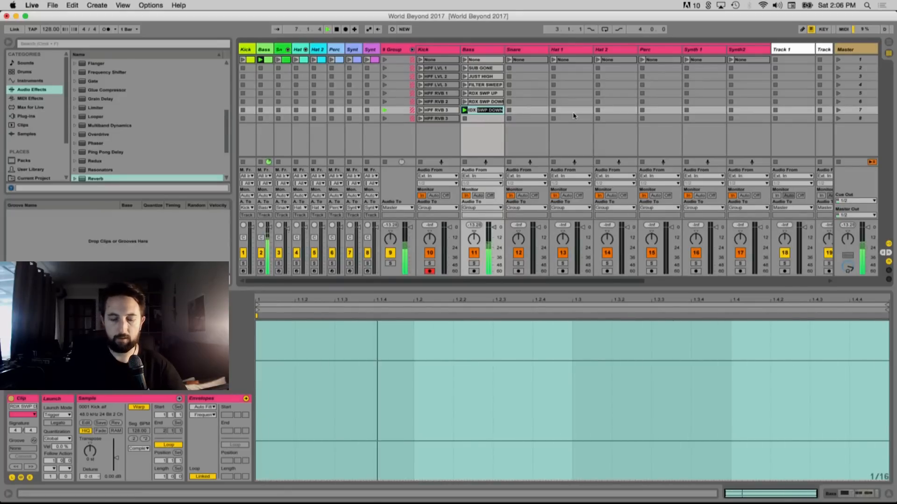
type("RANDOM")
key("BackSpace")
key("BackSpace")
key("BackSpace")
key("BackSpace")
key("BackSpace")
type("NDM")
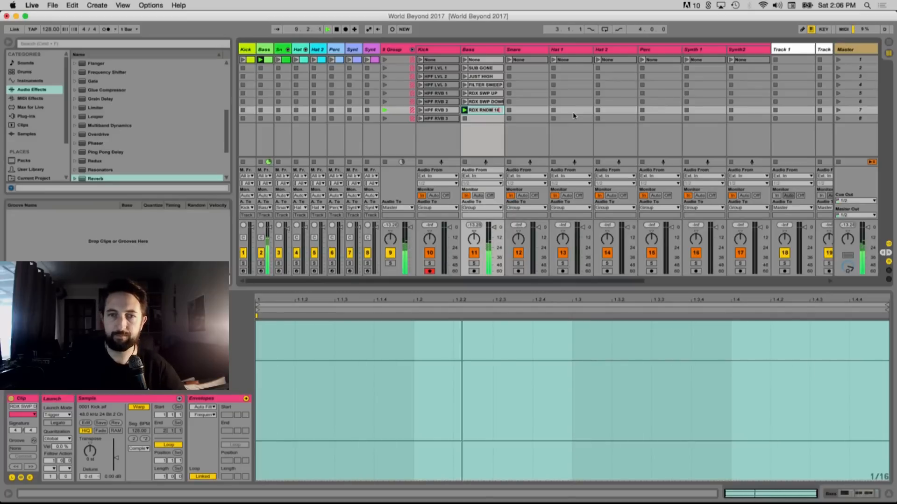
type(" 16")
key("Return")
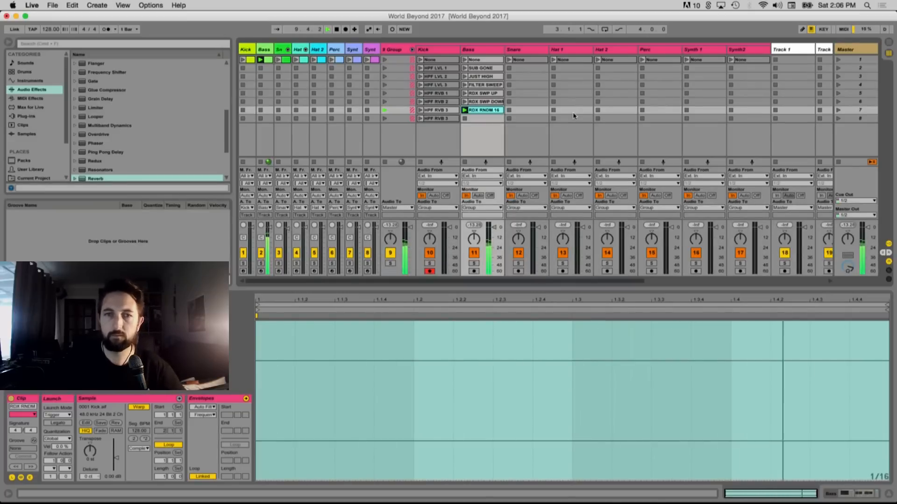
Compare the Bass track's automation clips by launching RDX SWP DOWN, SUB GONE, None and RDX RNDM 16
left_click(465, 102)
left_click(465, 110)
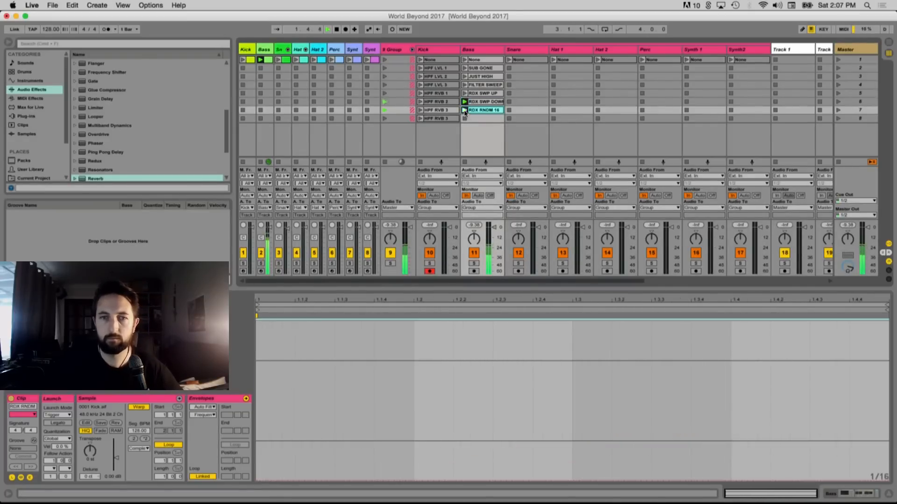
left_click(465, 68)
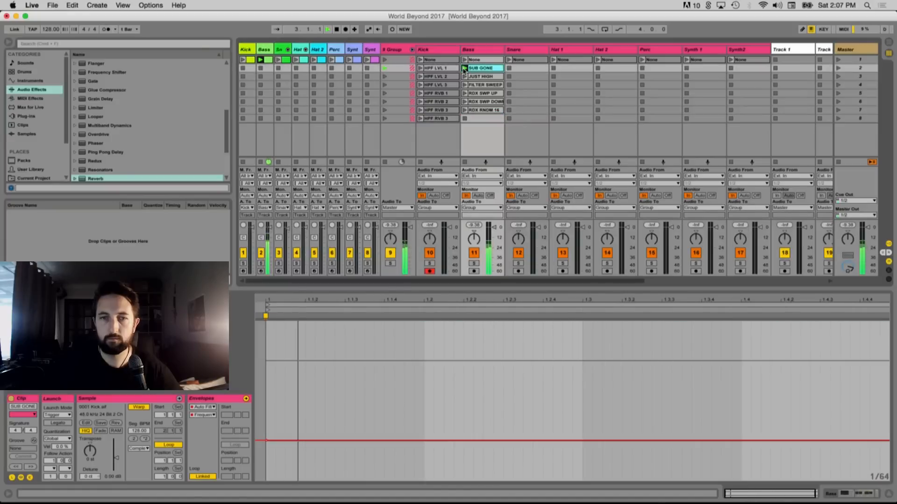
left_click(465, 60)
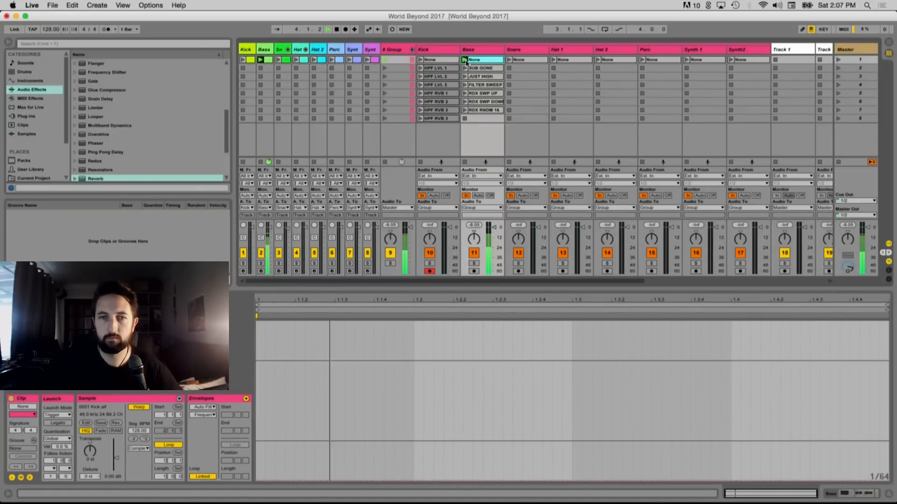
left_click(465, 110)
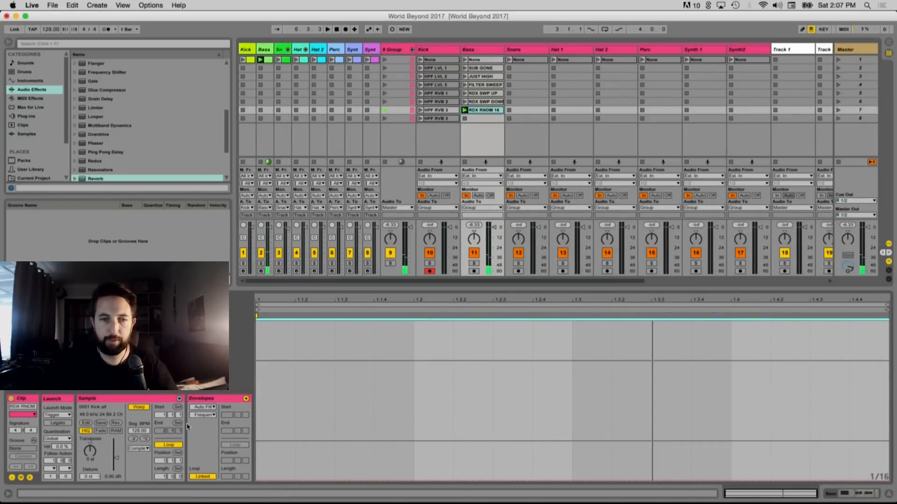
Draw a ramp from zero up to the base level over the first beat in RDX RNDM 16's Reverb Dry/Wet envelope, and play it
left_click(203, 407)
left_click(205, 428)
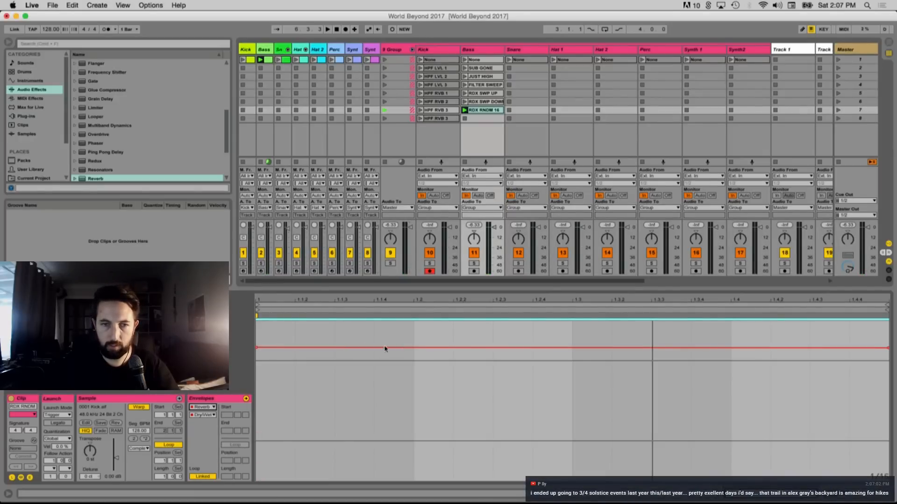
left_click_drag(321, 349, 256, 481)
key("space")
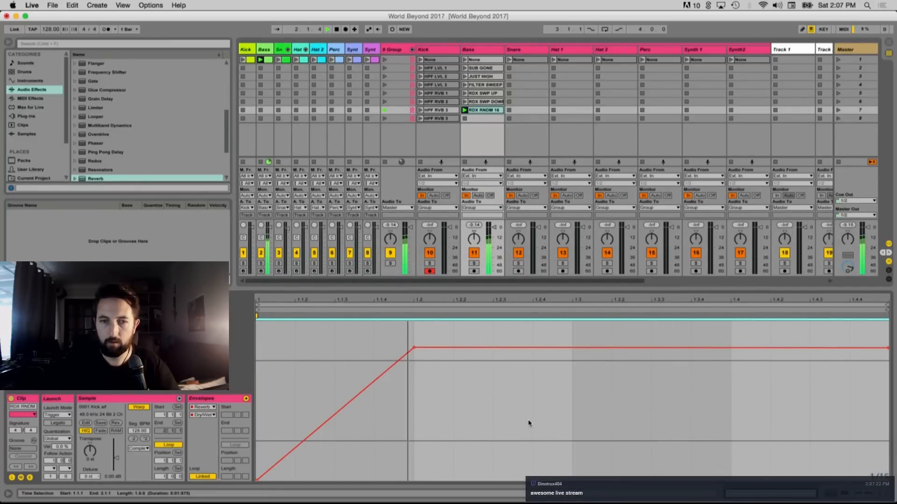
Duplicate the first beat's Dry/Wet ramp three times so it repeats on every beat of the bar, and play it
left_click_drag(420, 394, 237, 391)
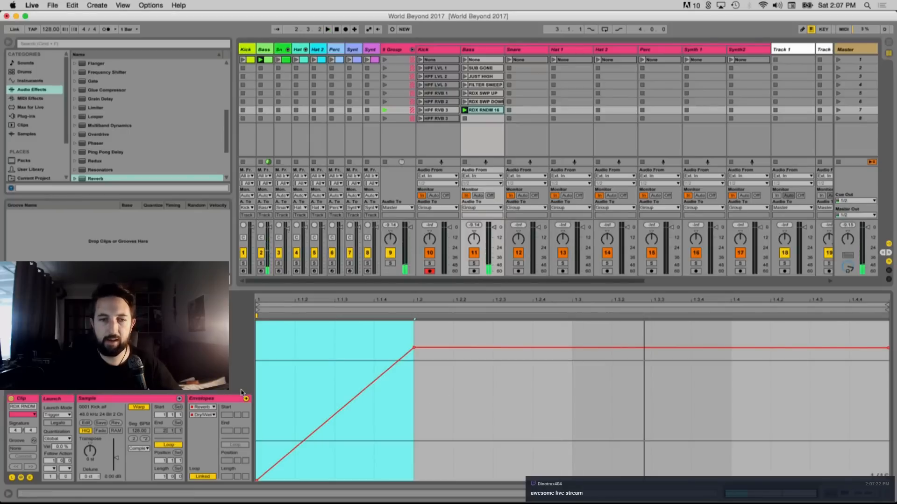
key("super+d")
key("super+d")
key("super+d")
key("space")
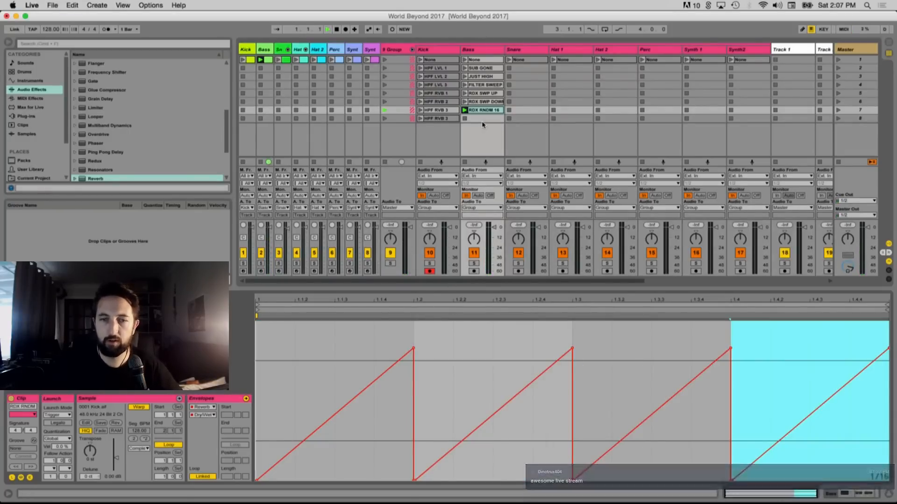
Duplicate the RDX RNDM 16 clip into the slot below on the group's Bass track and launch the copy
left_click(479, 54)
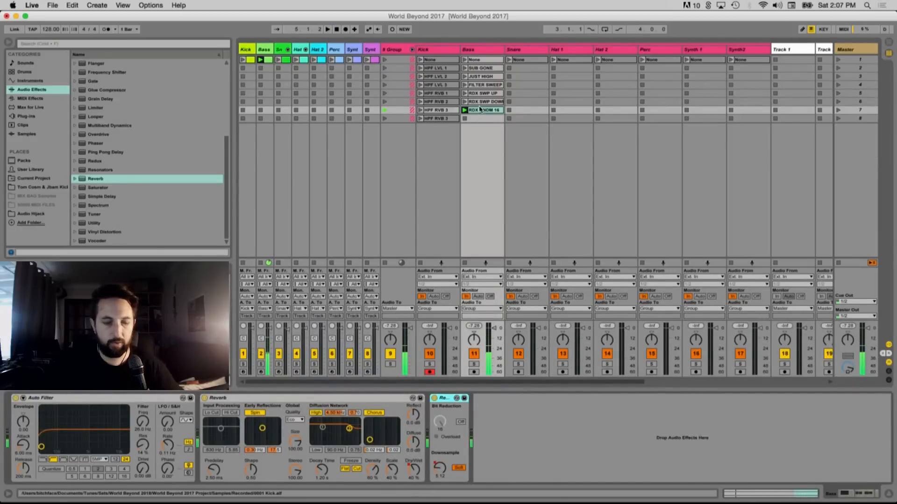
key("super+d")
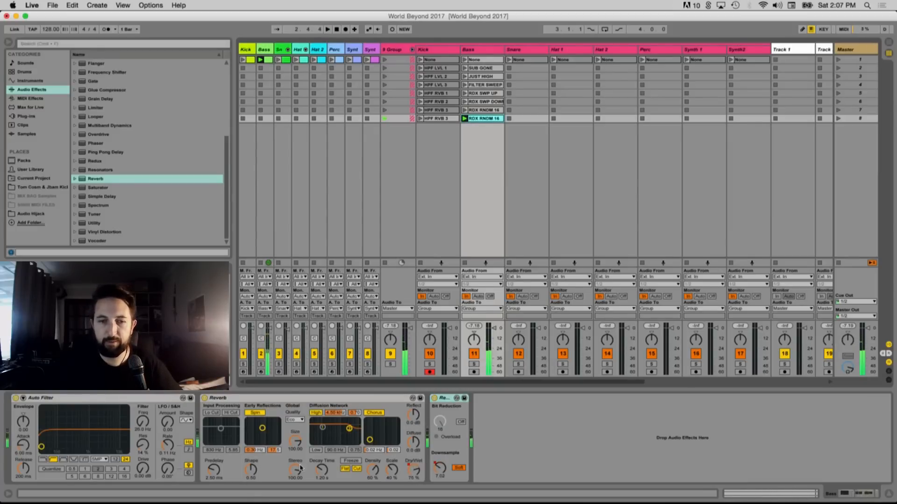
left_click(464, 119)
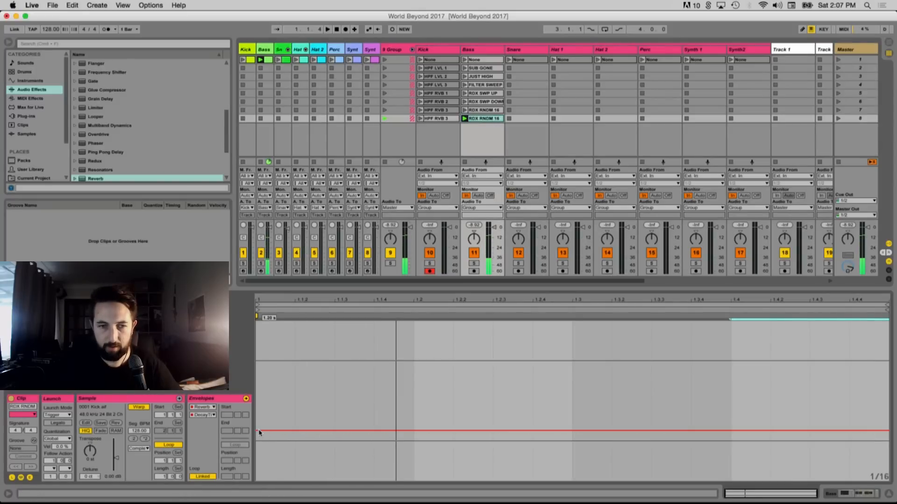
Shape the copy's Reverb Decay Time envelope to rise from minimum to maximum by beat four and fall to 200 ms, and play it
left_click_drag(259, 433, 736, 320)
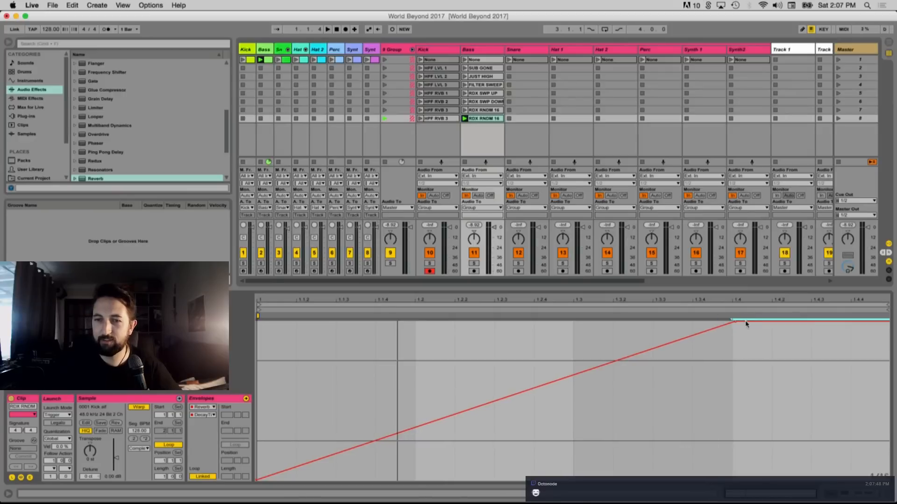
left_click_drag(855, 321, 872, 478)
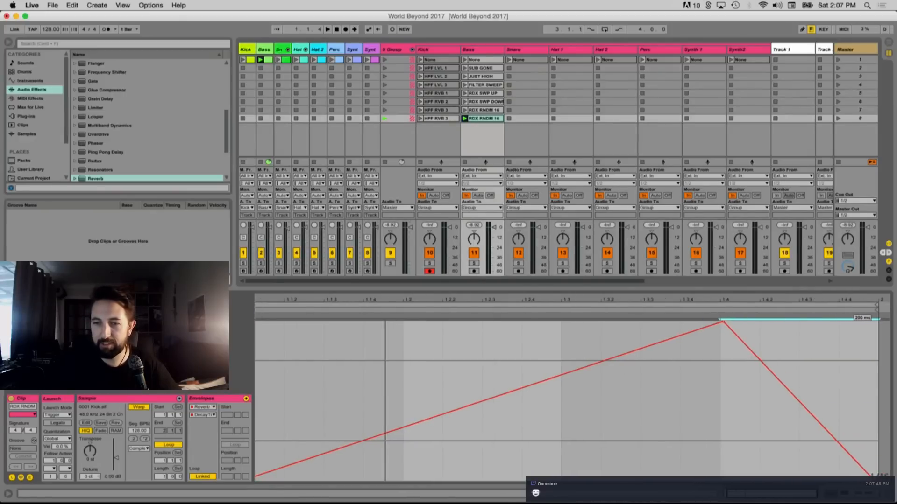
key("space")
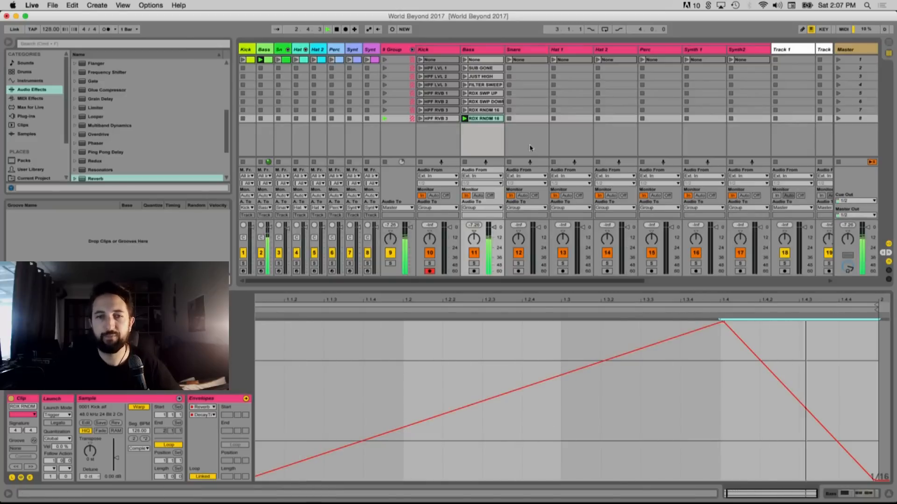
Clear the copied clip's Redux downsample envelope and play the clip without it
left_click(202, 407)
left_click(201, 435)
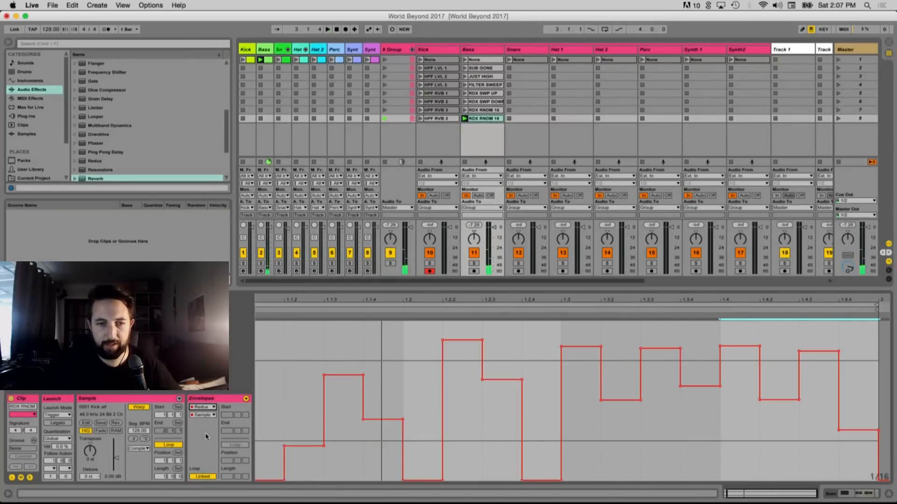
key("super+a")
key("Delete")
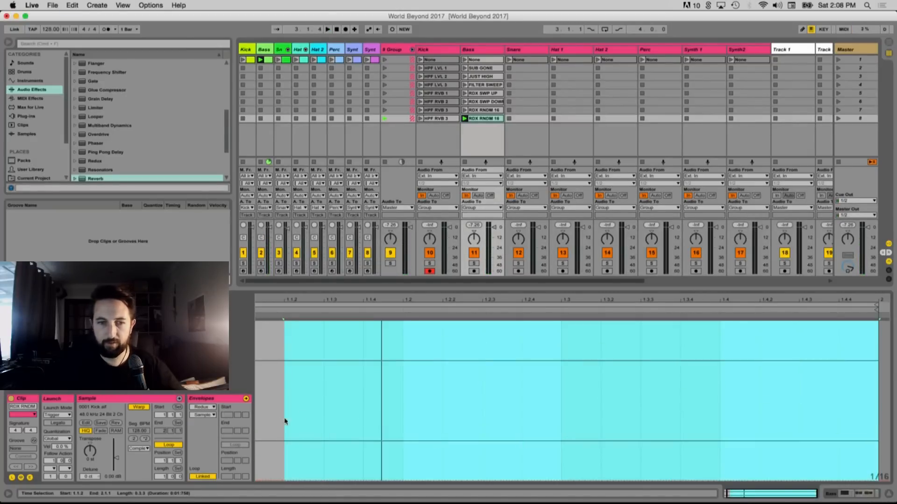
key("space")
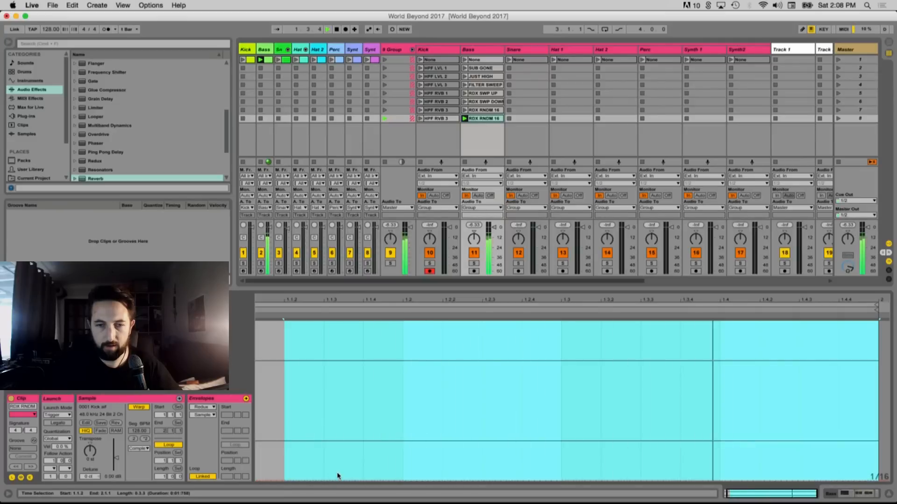
key("space")
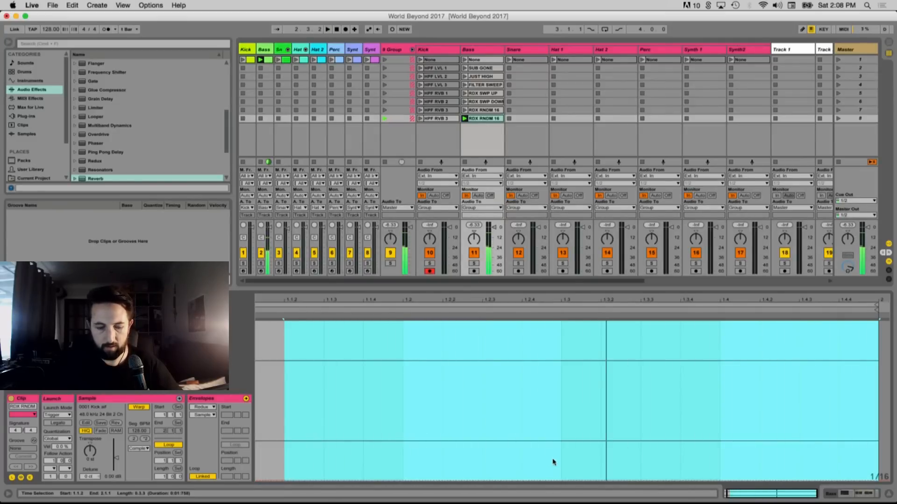
On a 1/4 grid, draw a staircase in the Redux downsample envelope rising each beat to the maximum on beat four, and play it
key("super+2")
left_click(586, 427)
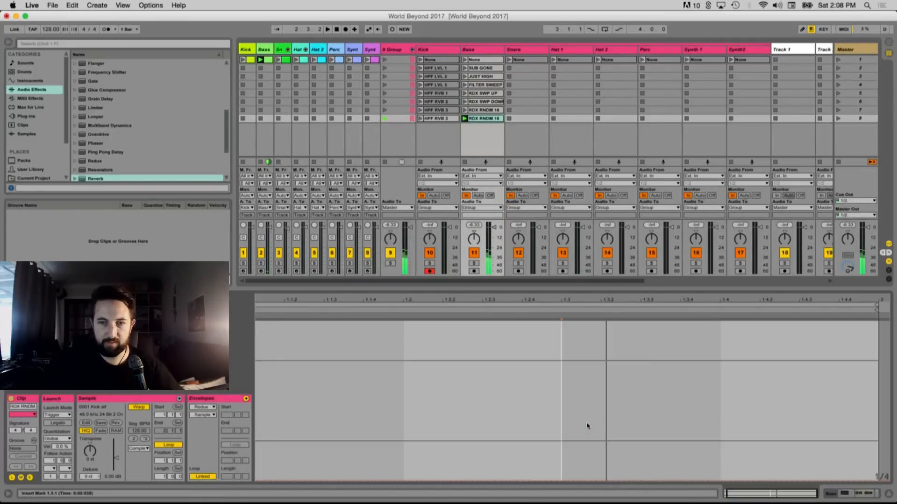
key("b")
left_click(617, 401)
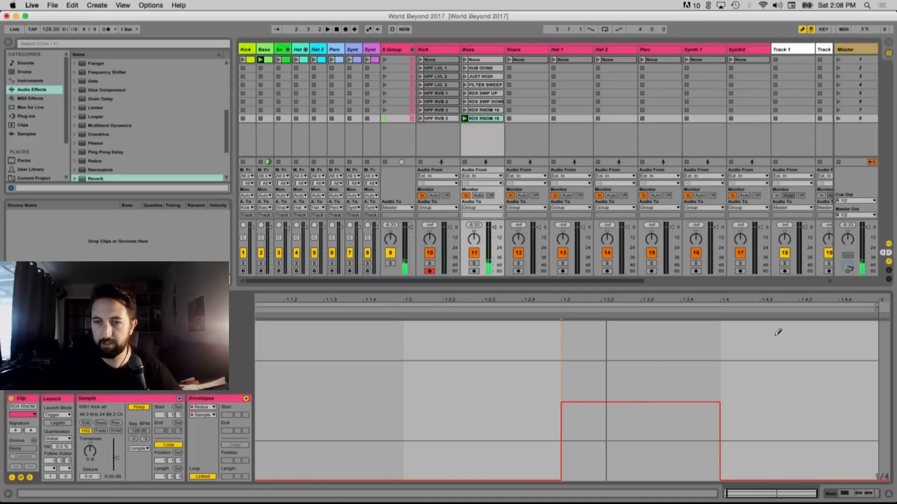
left_click(778, 332)
key("space")
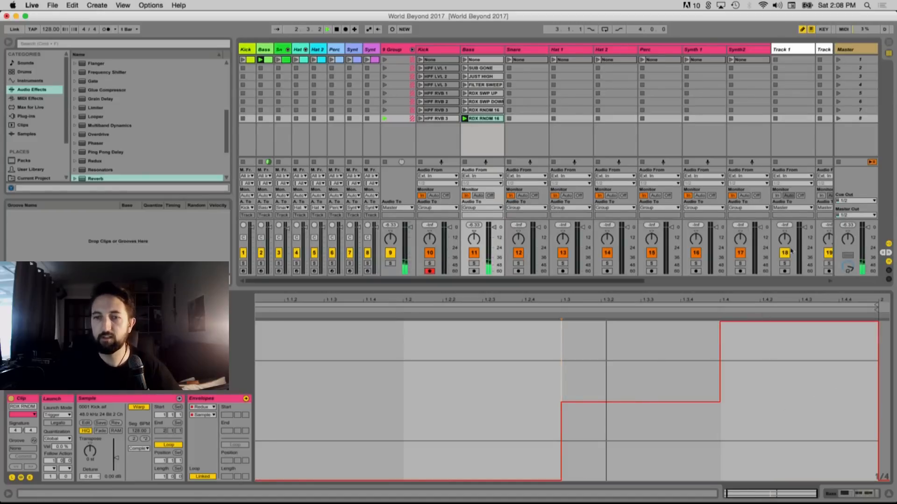
left_click(543, 439)
left_click(680, 377)
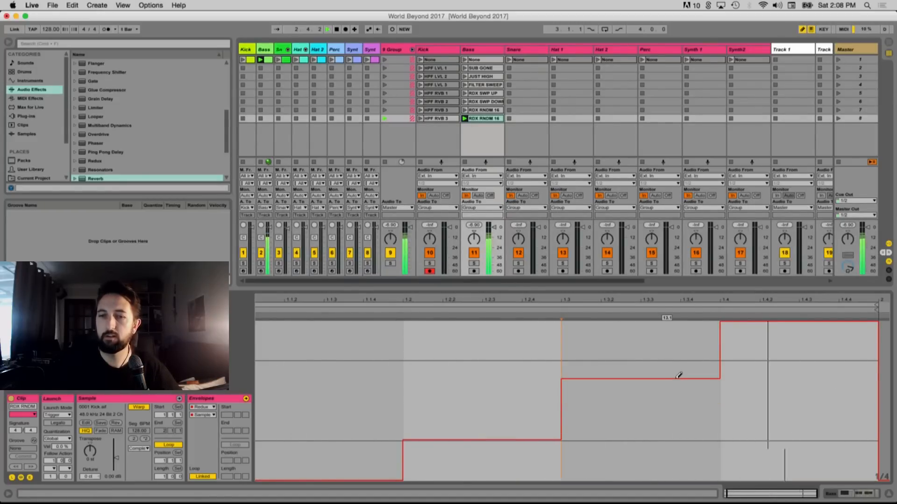
left_click(677, 383)
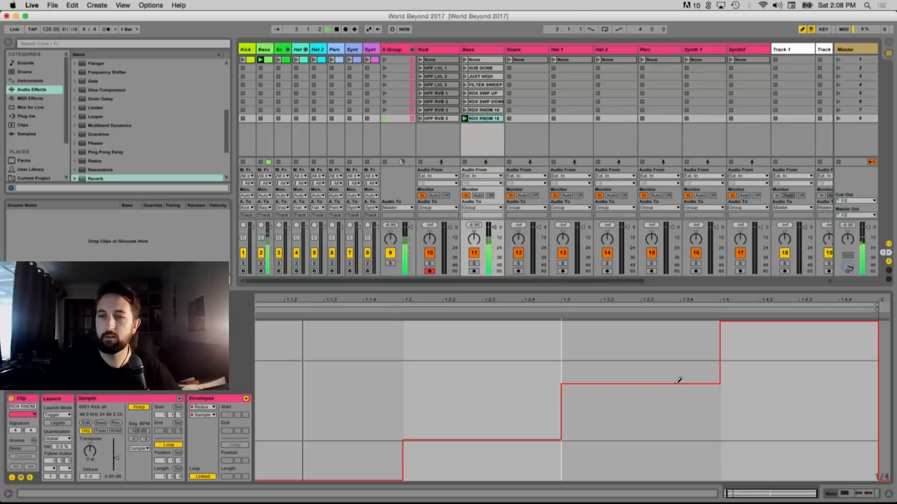
Set the follow action to First for all seven Bass clips from SUB GONE down, and launch the lowest clip to test it
left_click(467, 68, "shift")
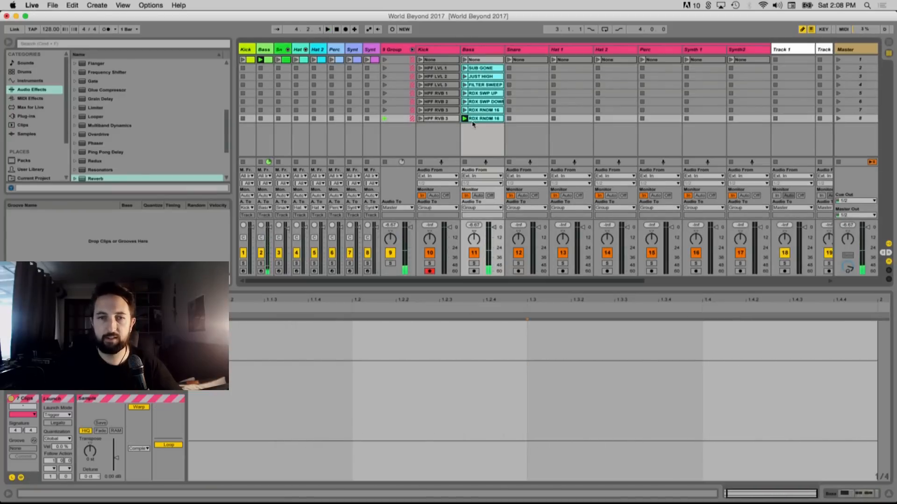
left_click(50, 469)
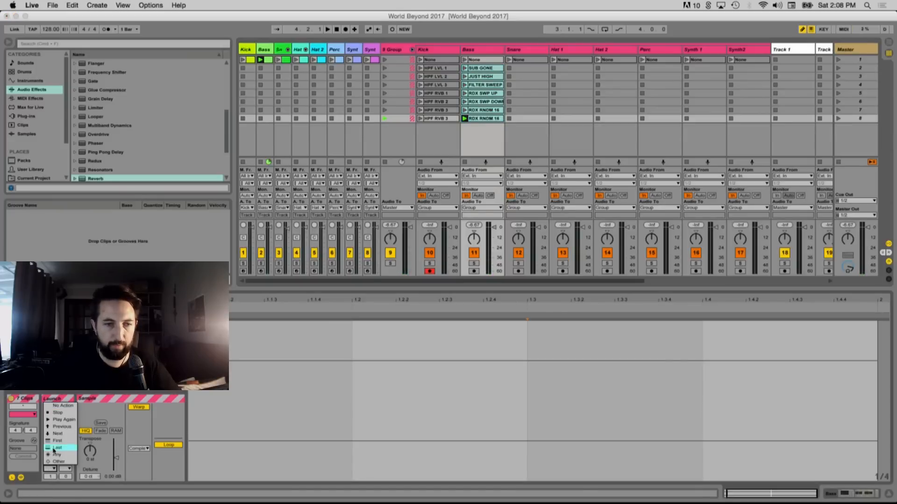
left_click(60, 441)
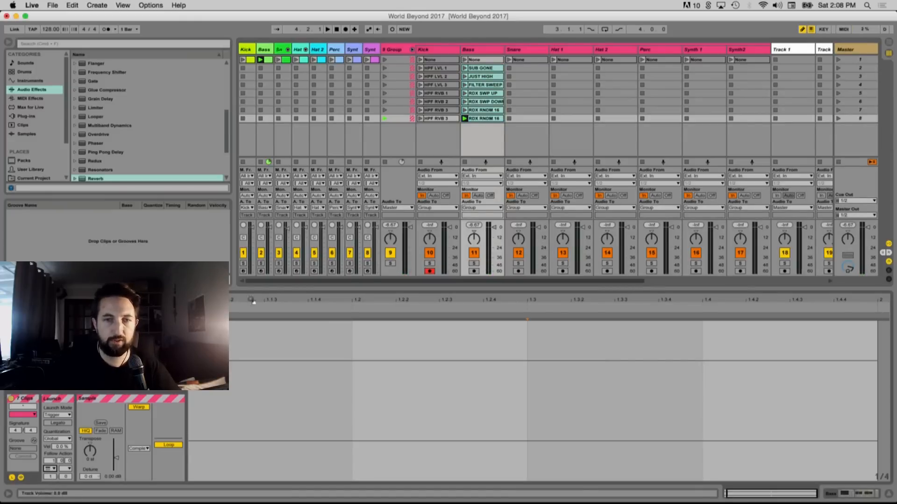
left_click(465, 118)
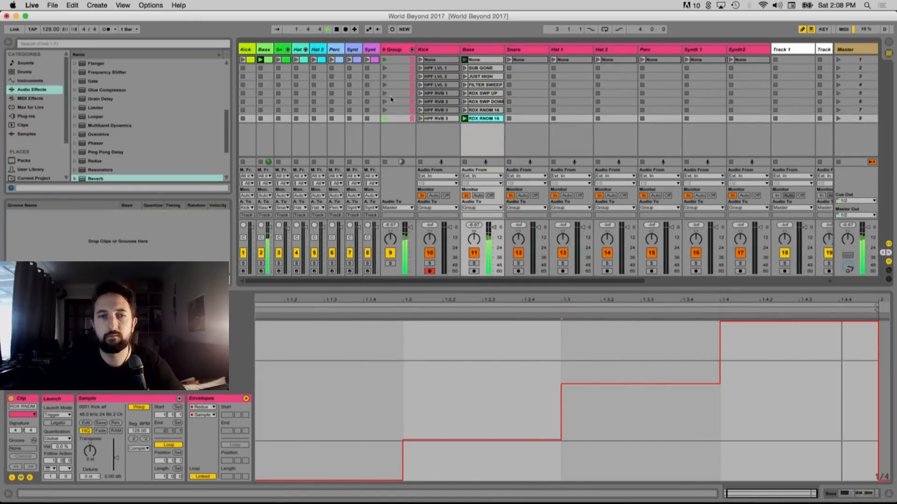
Launch the Kick instrument track's clip and the None clip on the group's Kick track
left_click(242, 62)
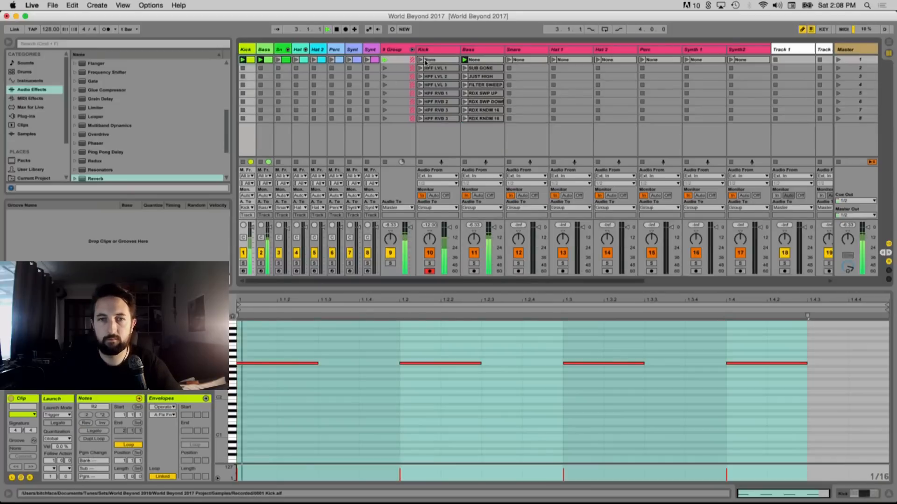
left_click(423, 61)
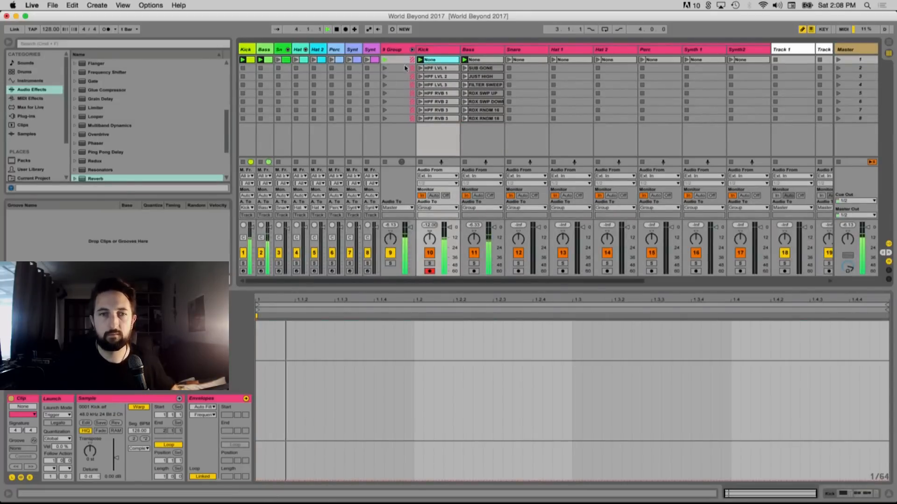
In the Bass instrument track's Operator, raise oscillator A's level to about -4.1 dB and lower oscillator C's level to about -26 dB
left_click(263, 49)
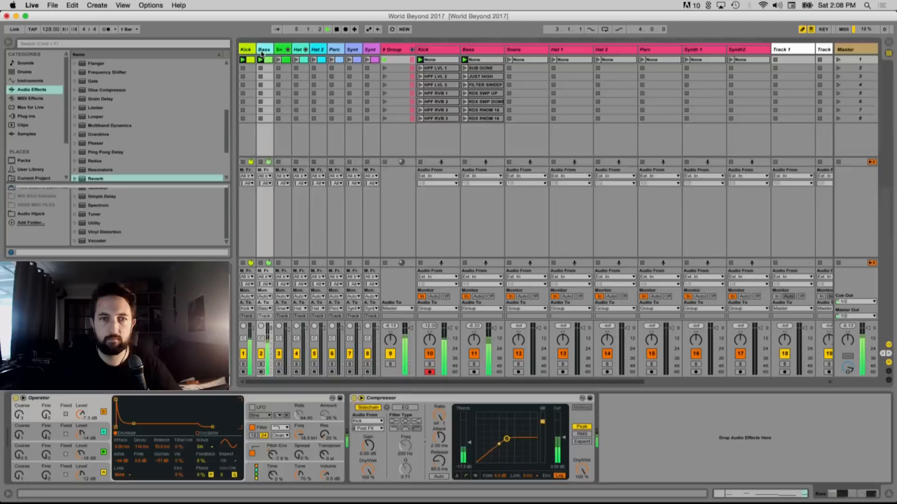
left_click_drag(81, 475, 82, 455)
left_click(81, 442)
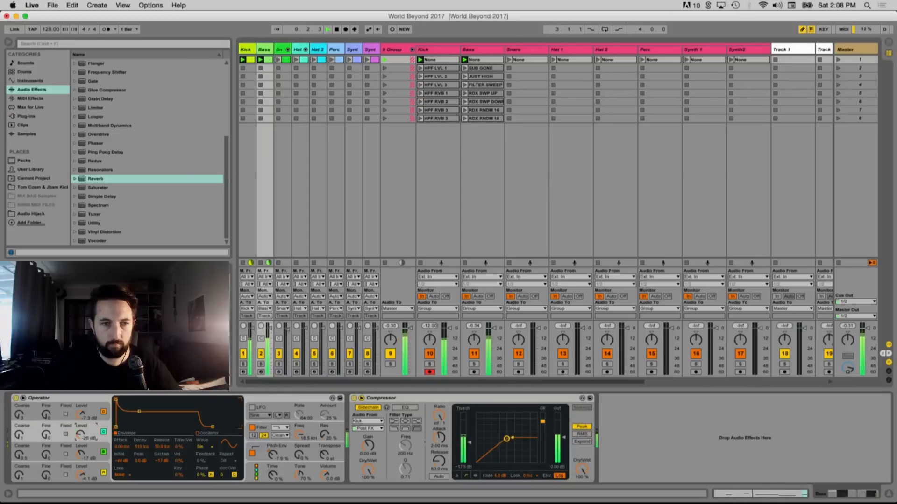
Launch the JUST HIGH, SUB GONE and RDX SWP DOWN clips one after another on the group's Bass track to test them
left_click(467, 76)
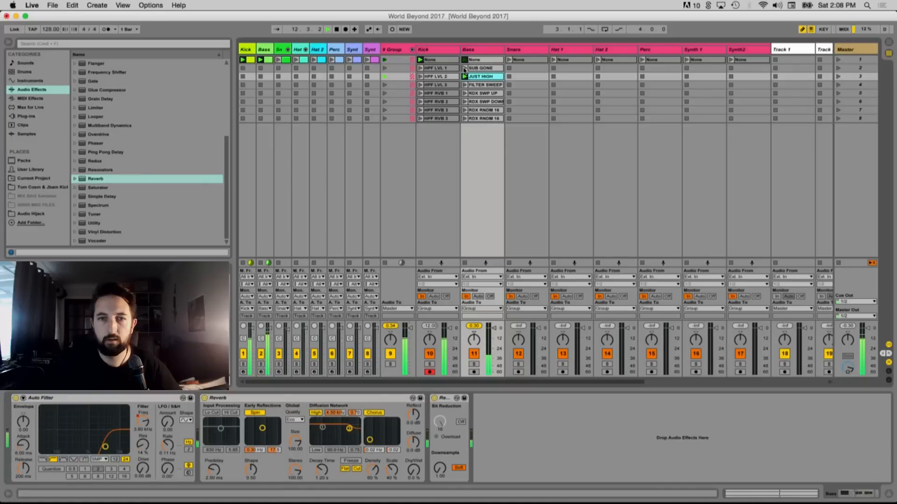
left_click(464, 68)
left_click(465, 102)
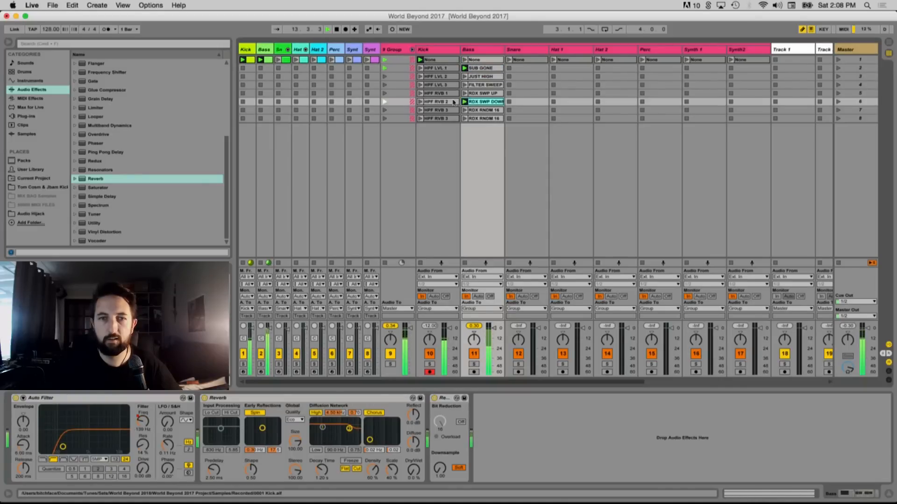
Test the group's Kick clips HPF LVL 3 and HPF RVB 3, finishing with the lowest Kick and Bass clips launched together
left_click(420, 85)
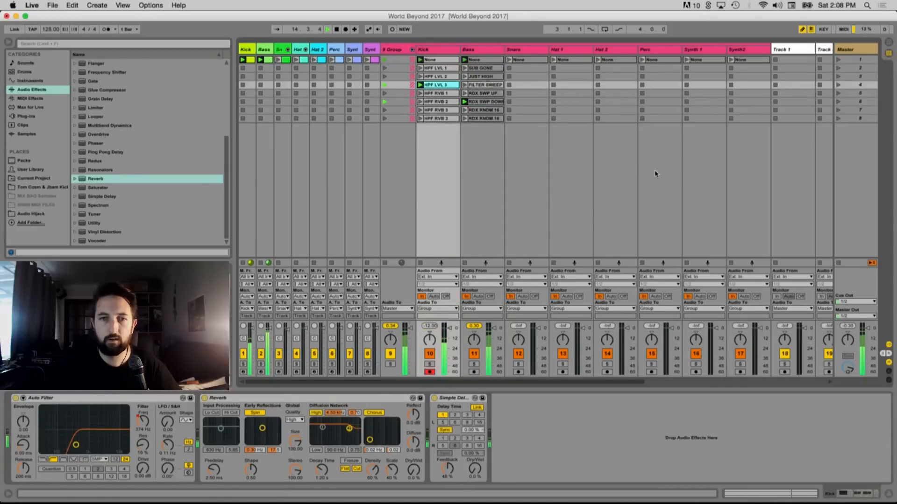
left_click(420, 110)
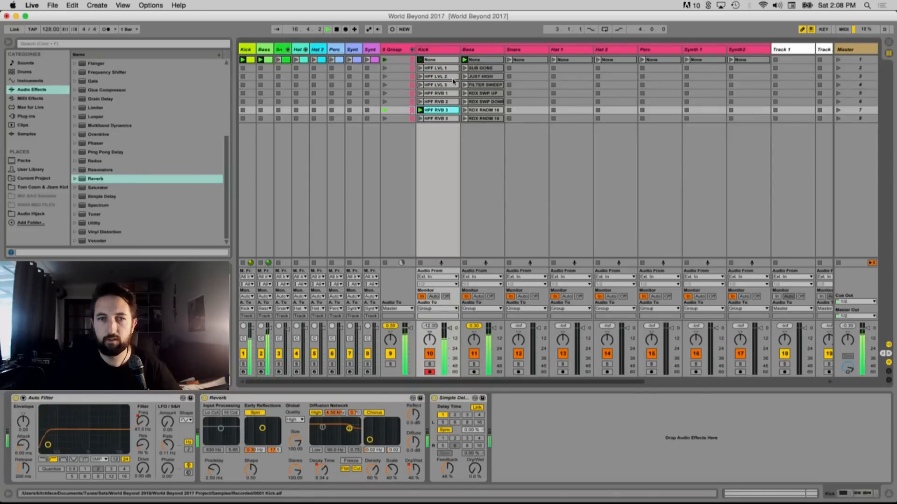
left_click(420, 85)
left_click(420, 119)
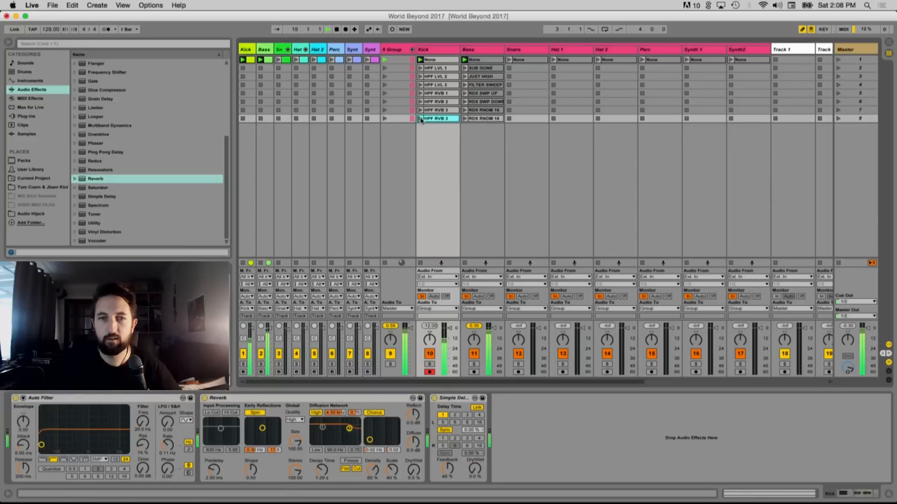
key("Right")
key("Return")
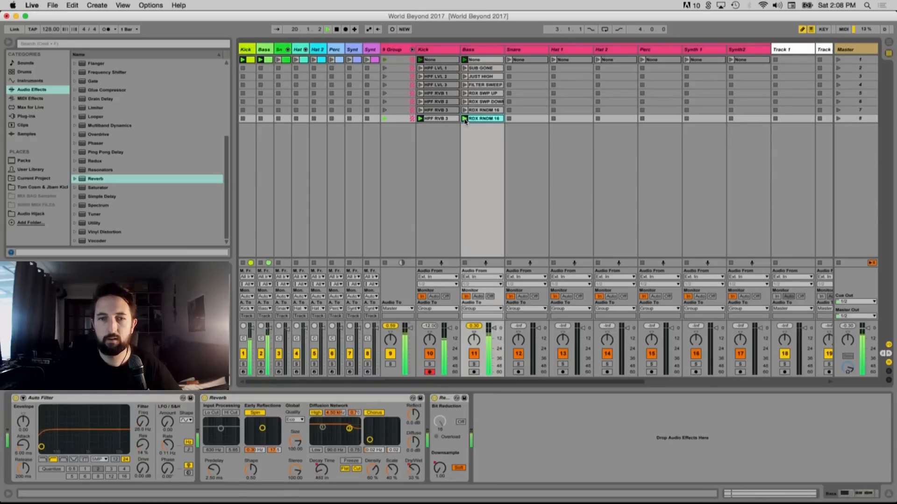
Test the combined Kick and Bass effects by launching the group's slots in rows 5, 4, 3, 2 and 8
left_click(384, 92)
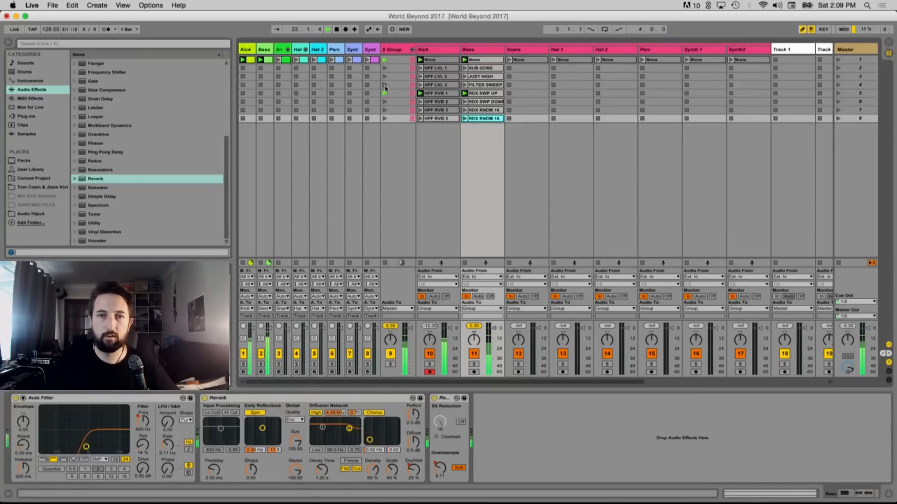
left_click(384, 85)
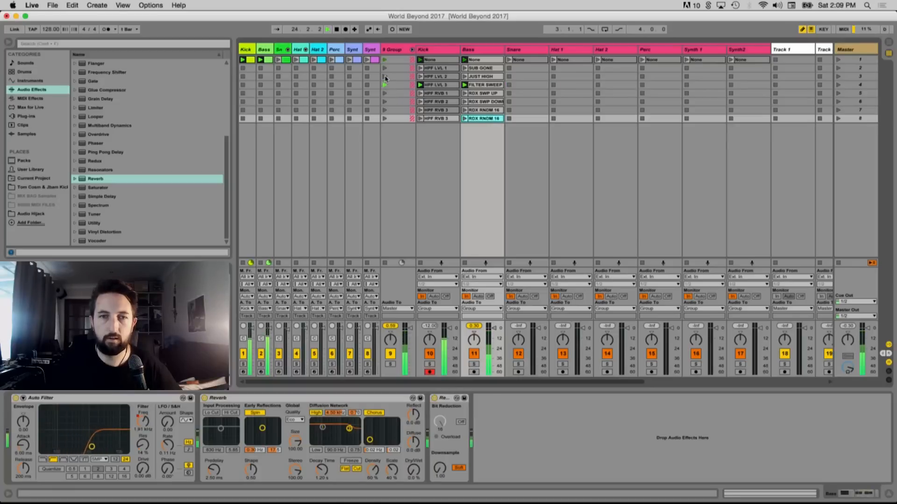
left_click(385, 76)
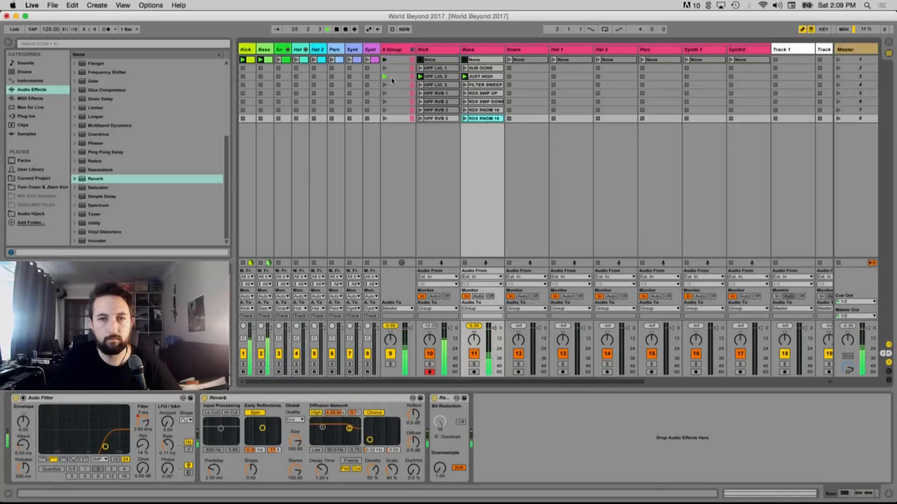
left_click(384, 69)
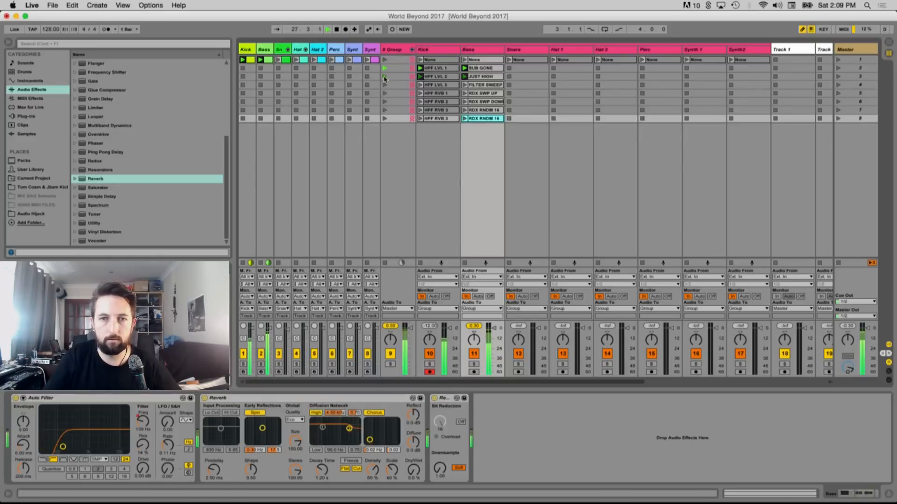
left_click(384, 118)
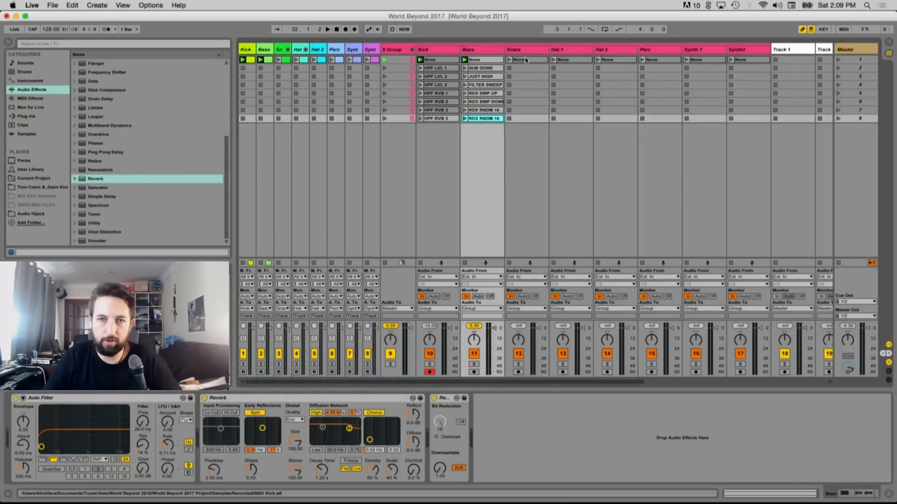
Display the Snare instrument track's devices, start playback and launch its clip with the beat
left_click(283, 49)
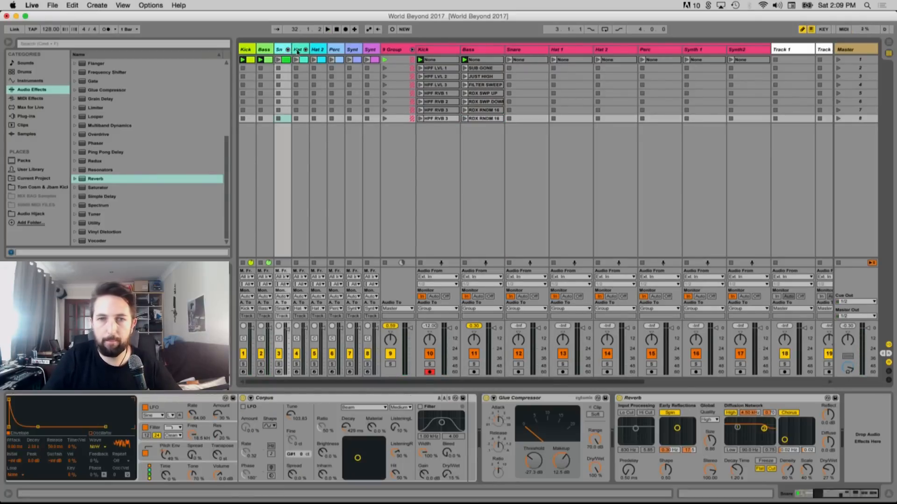
key("space")
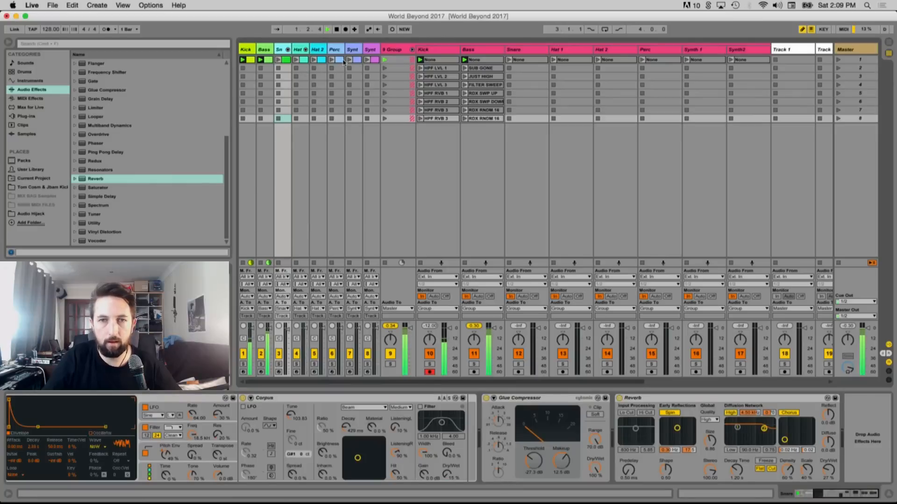
left_click(280, 97)
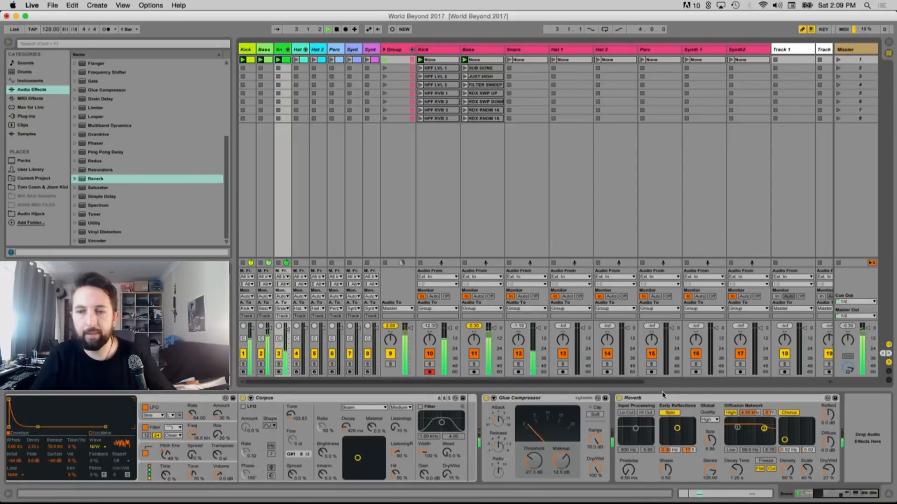
Move the Snare instrument track's Reverb to the group's Snare track, set its Dry/Wet to 0 %, and play the beat
left_click(647, 399)
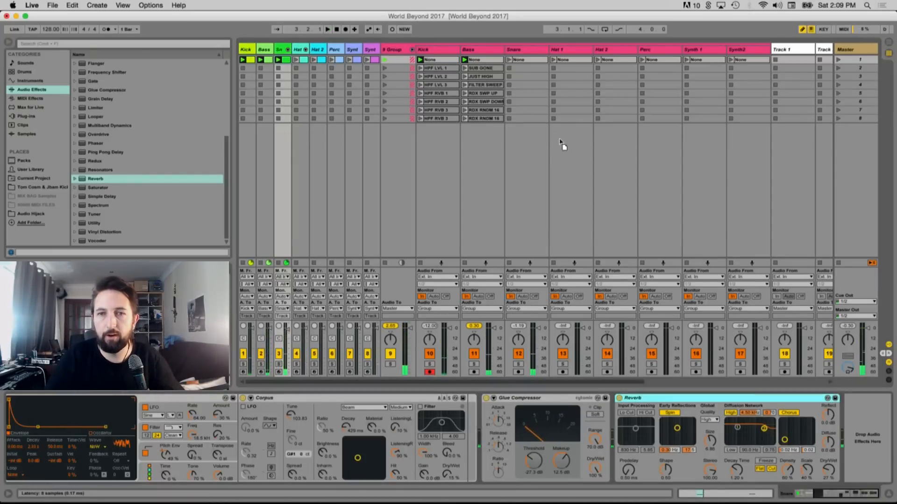
mouse_move(513, 49)
left_mouse_down()
mouse_move(510, 37)
mouse_move(522, 60)
left_mouse_up()
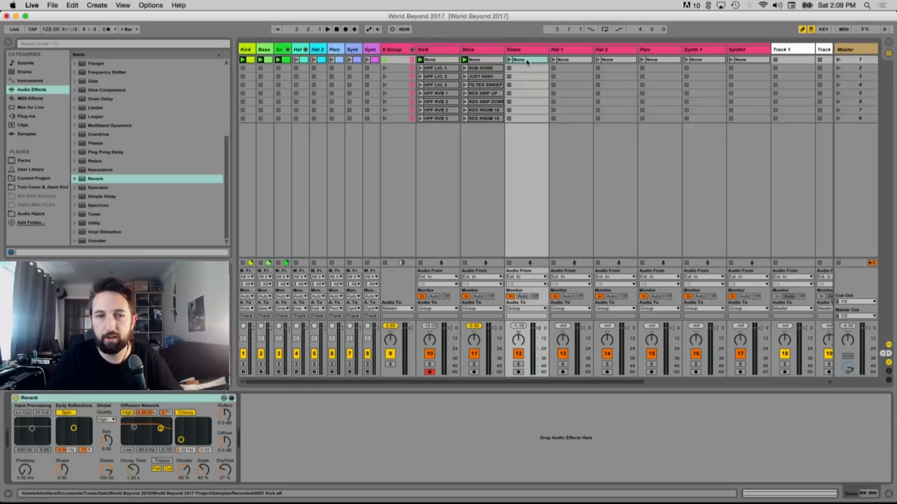
left_click_drag(231, 469, 246, 501)
key("space")
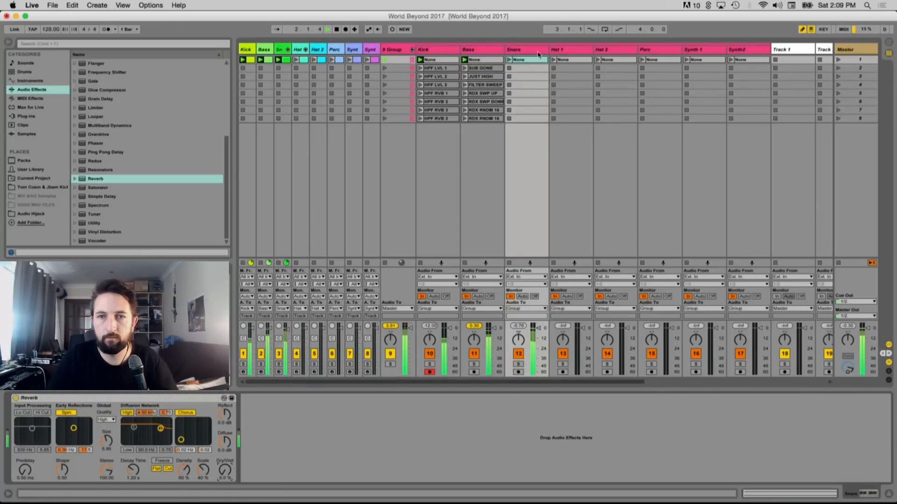
Copy the Snare track's None clip to the slot below as RVB LVL 1, with its Reverb Dry/Wet envelope at about 25 %
left_click_drag(527, 60, 520, 69)
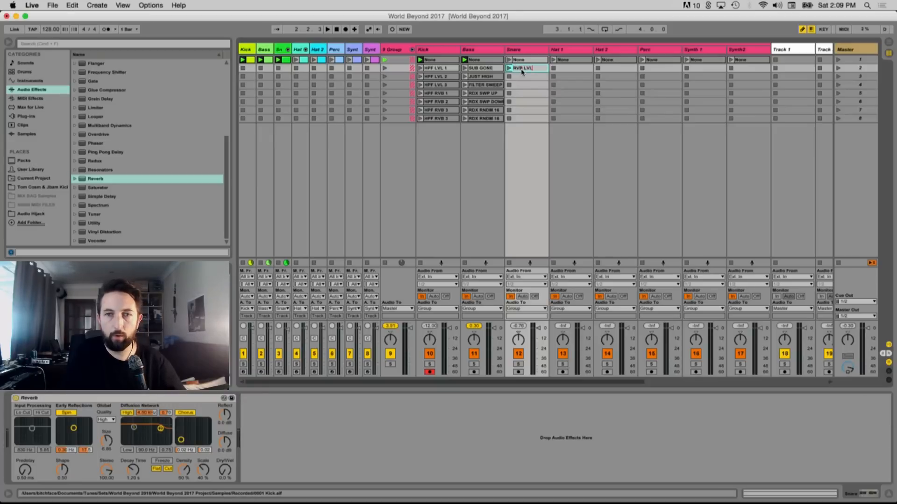
key("Return")
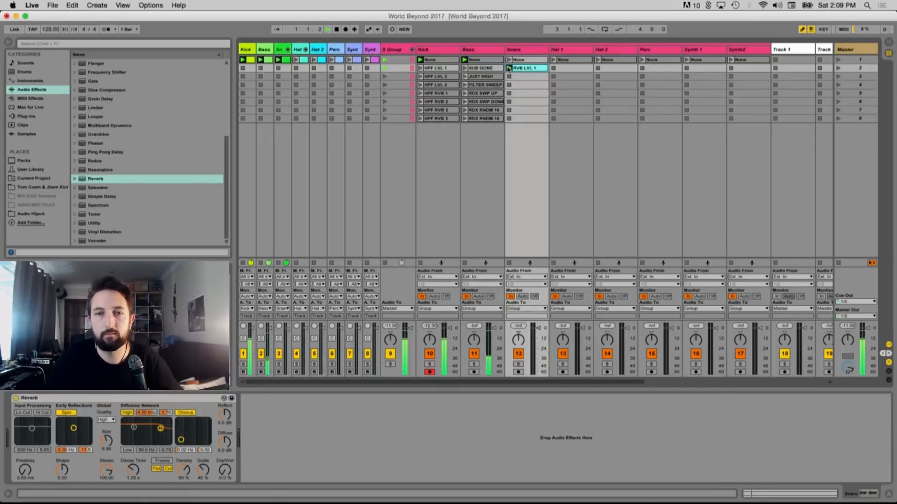
double_click(527, 69)
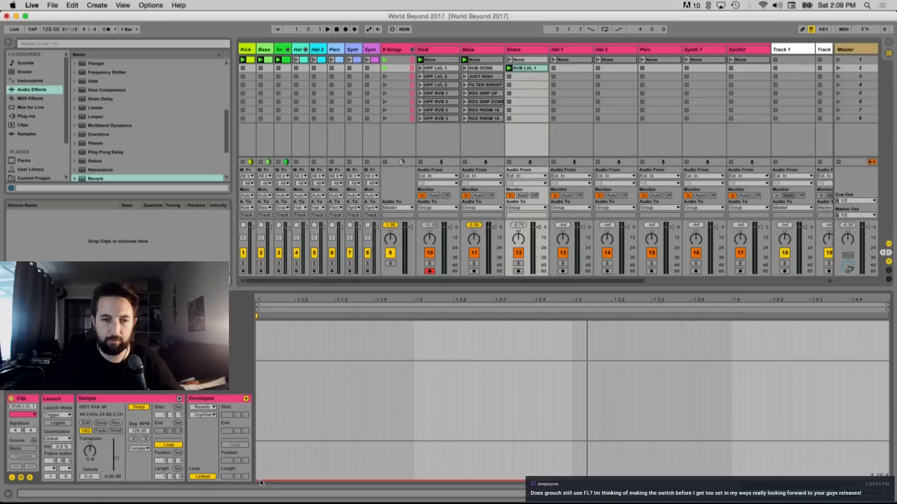
left_click_drag(259, 481, 258, 440)
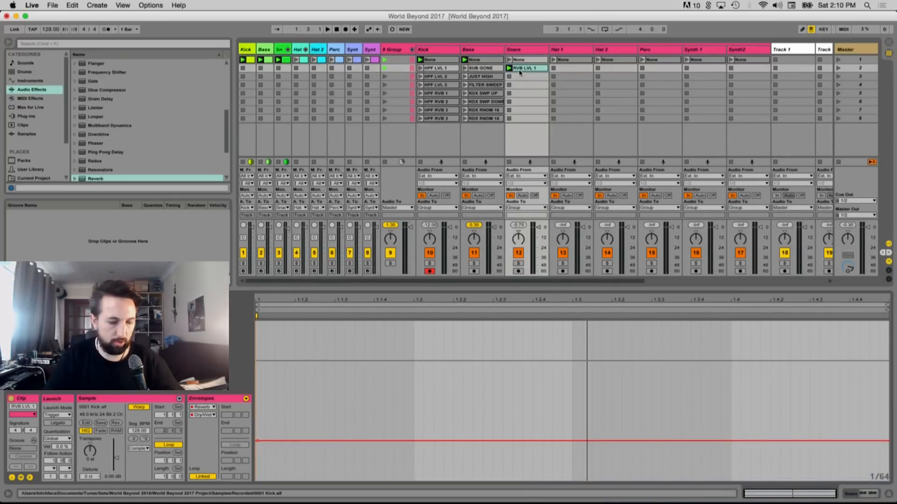
Duplicate RVB LVL 1 as RVB LVL 2 with the Reverb Dry/Wet envelope at about 50 %, and play both clips to compare them
key("super+d")
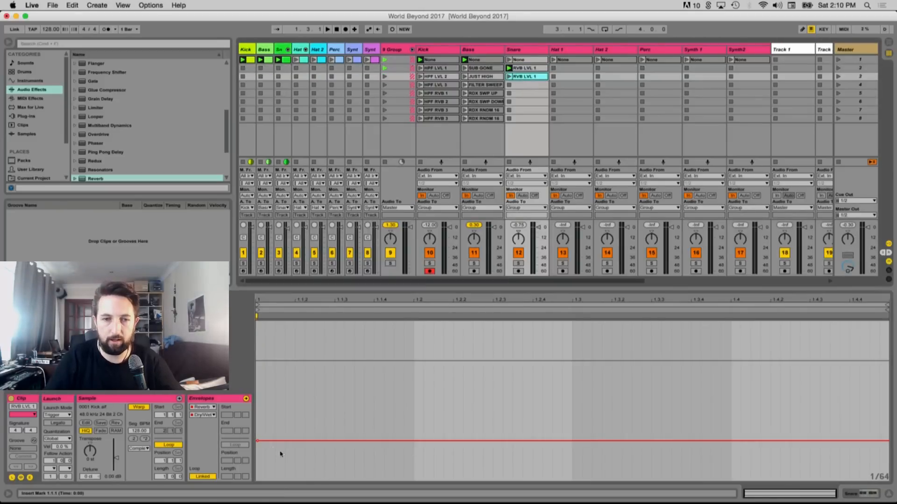
left_click_drag(257, 441, 257, 401)
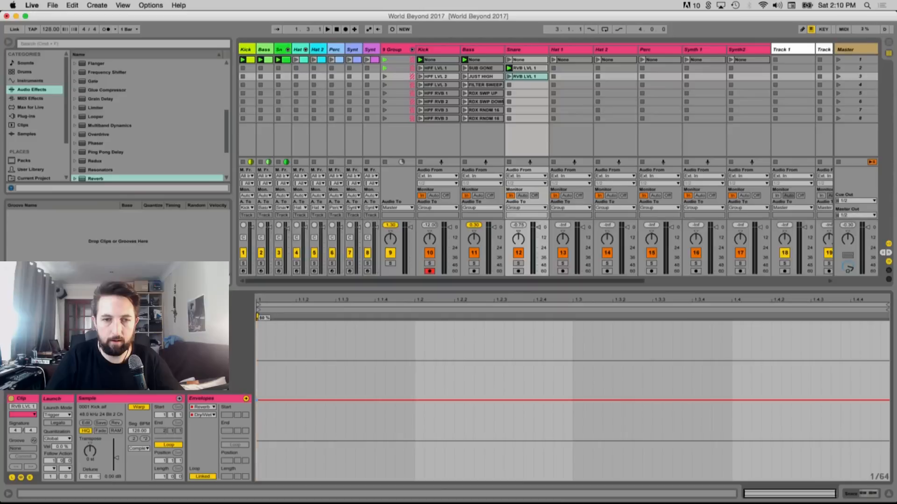
left_click(528, 76)
key("super+r")
type("2")
key("Return")
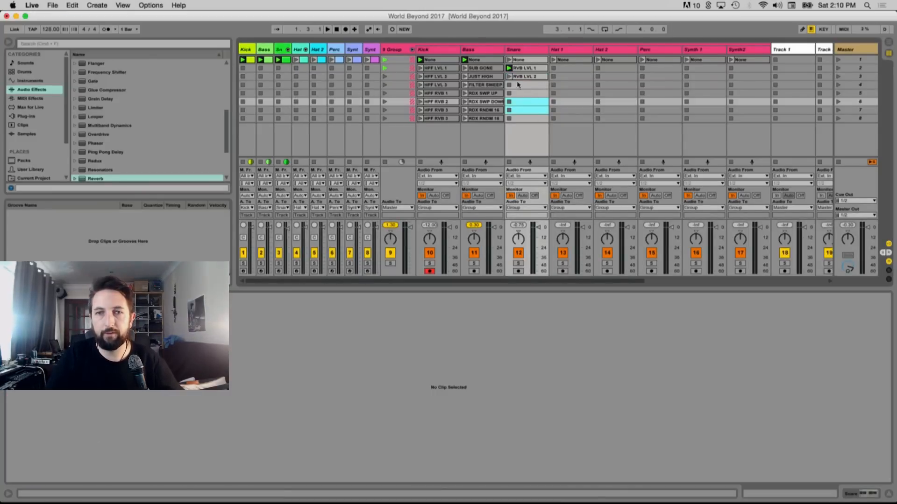
left_click(509, 68)
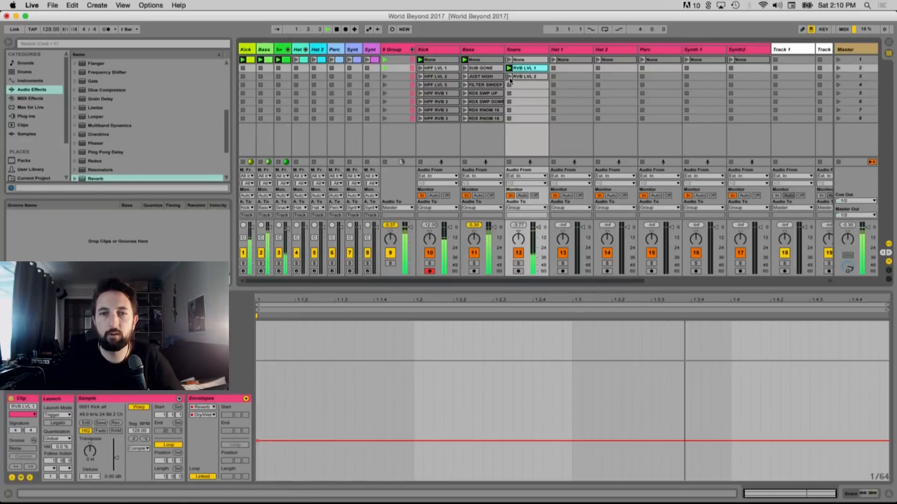
left_click(509, 76)
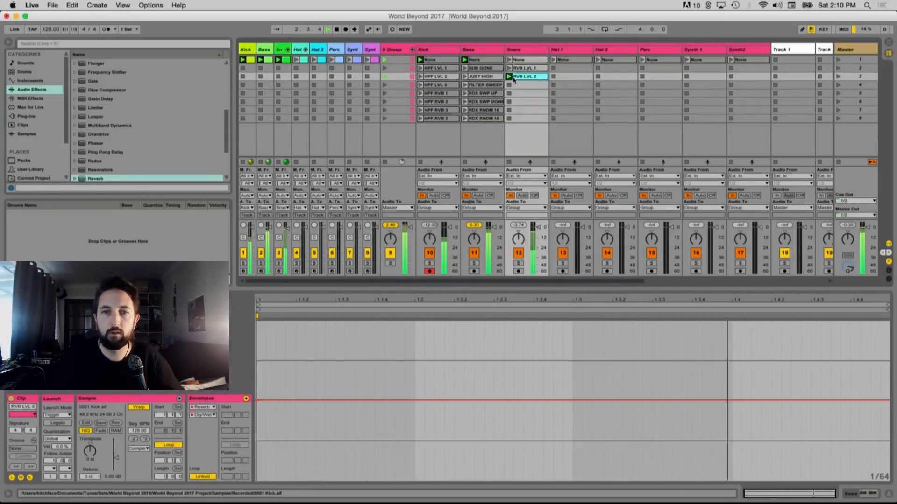
Copy RVB LVL 2 to the next slot as RVB LVL 3, raise its Reverb Dry/Wet envelope to 100 %, and launch it
left_click_drag(522, 77, 524, 86)
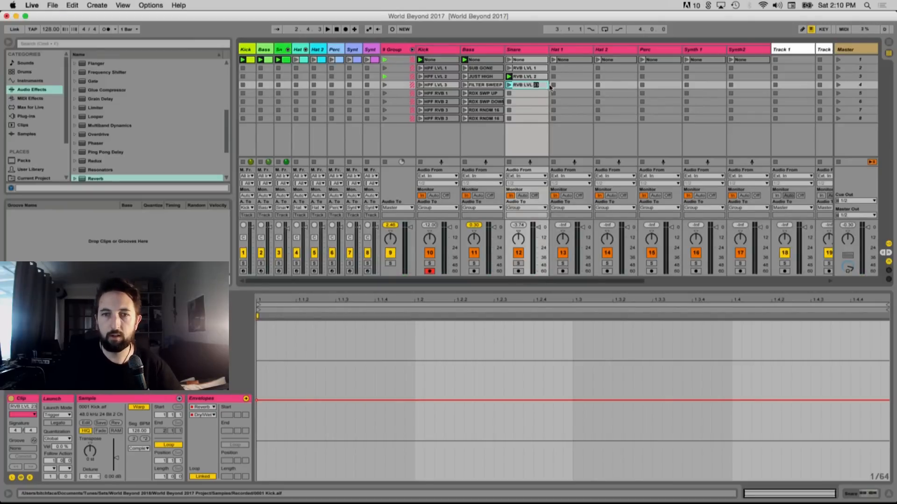
key("Left")
key("BackSpace")
key("Return")
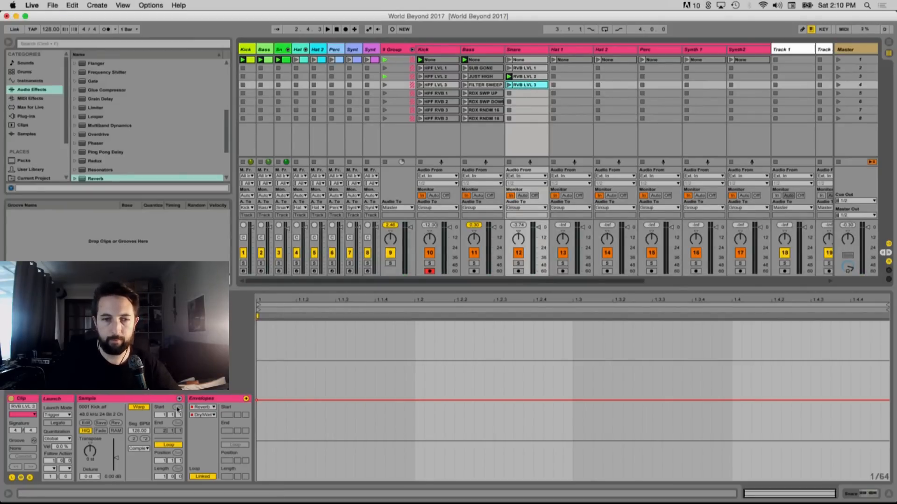
left_click_drag(255, 400, 256, 323)
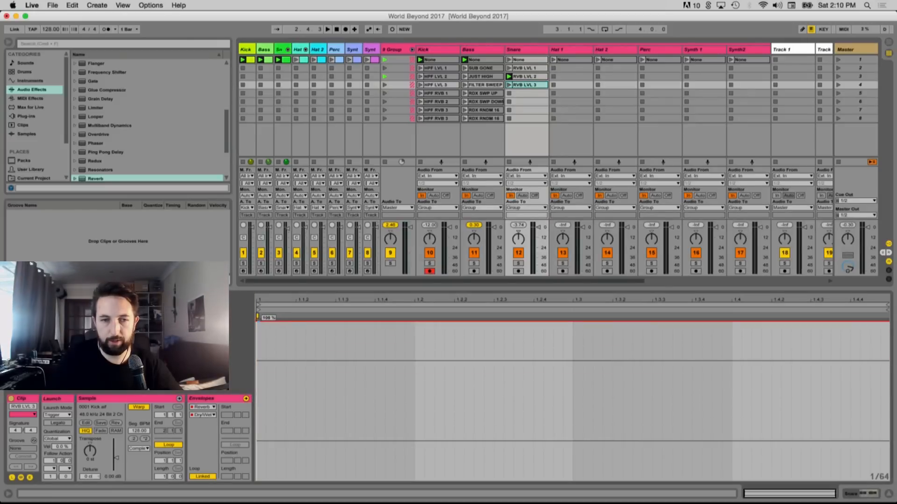
left_click(509, 85)
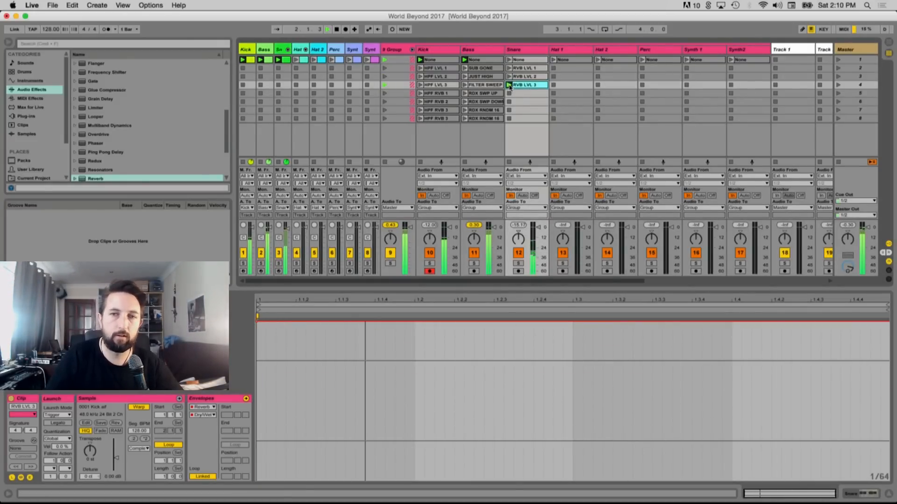
Raise the Reverb Decay Time envelope in the RVB LVL 3 clip to about 8.5 s and play it
left_click(523, 54)
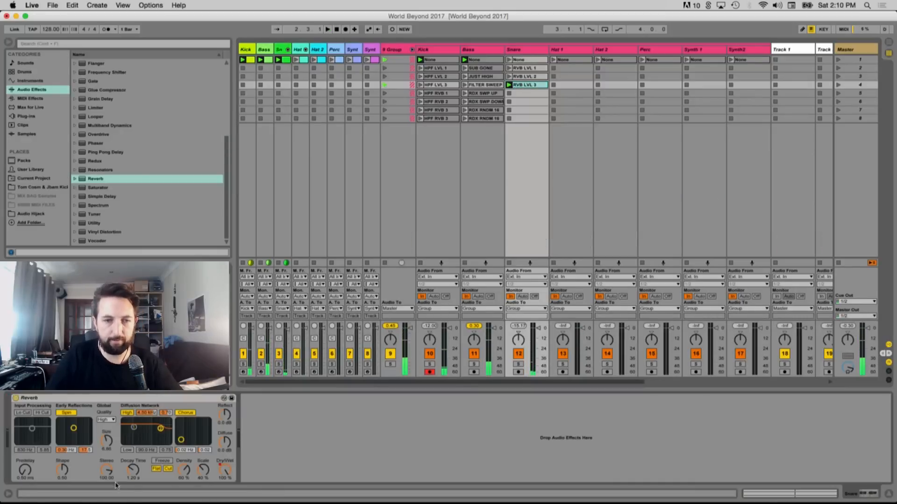
left_click(516, 85)
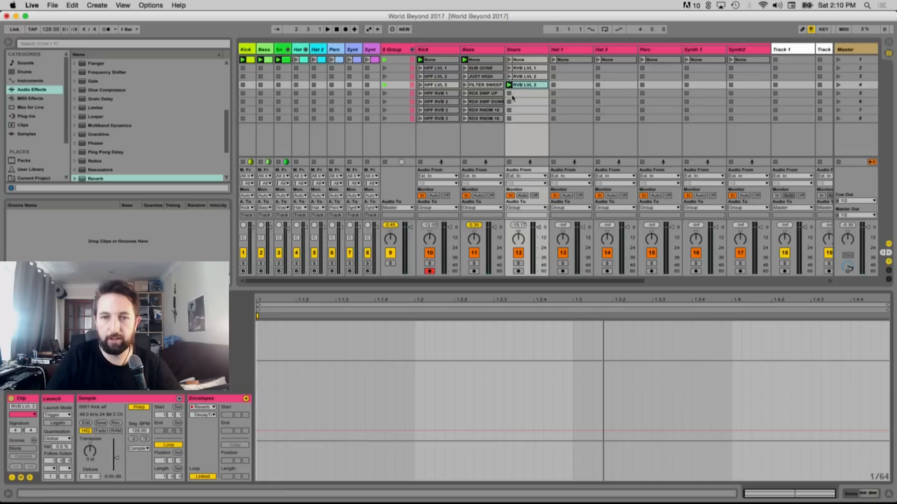
left_click_drag(271, 431, 271, 376)
key("space")
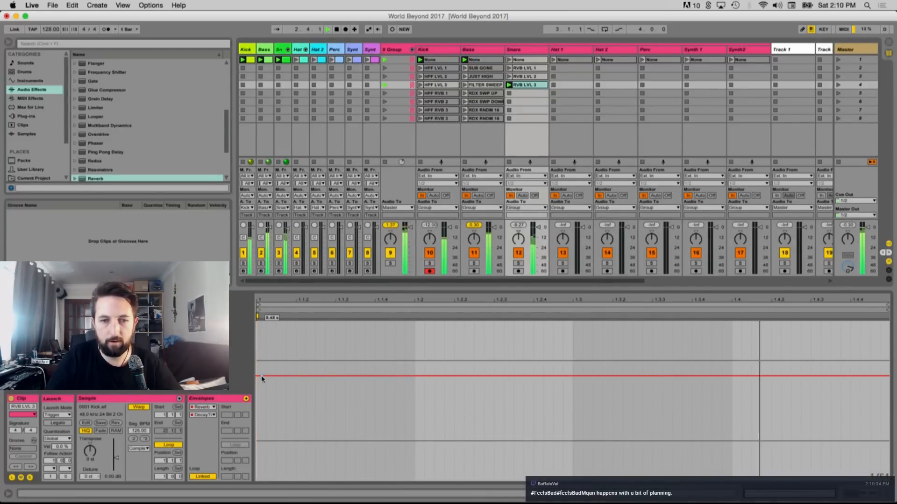
Shape the Reverb Decay Time envelope in the Snare's RVB LVL 3 clip into a ramp rising steadily across the whole bar
left_click_drag(261, 376, 882, 343)
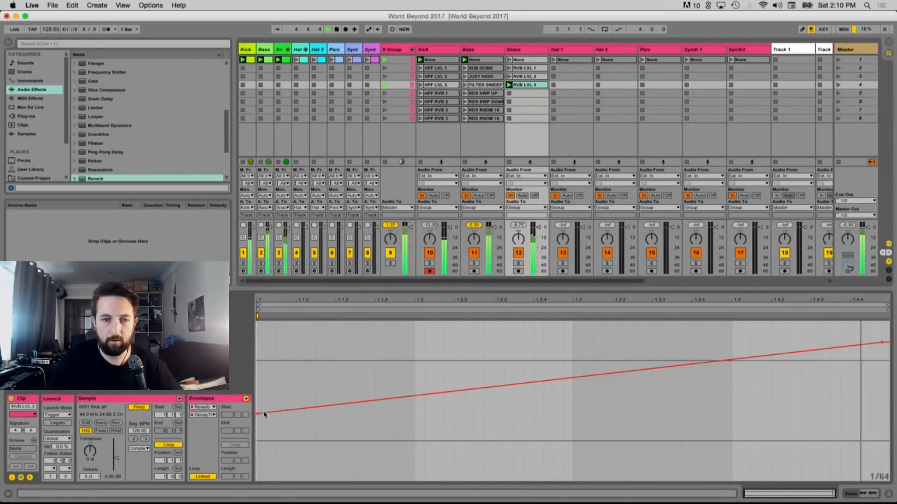
left_click_drag(259, 415, 258, 443)
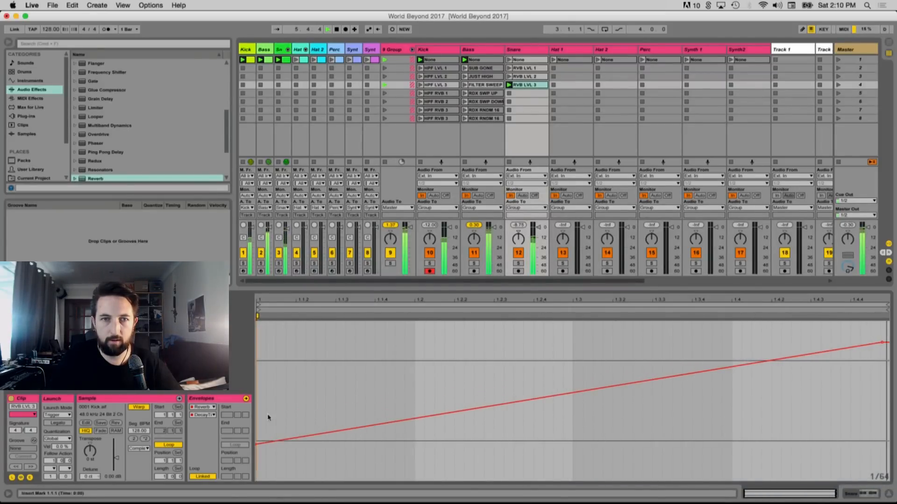
Launch the first Hat track's clip and compare the Snare's None, RVB LVL 1, RVB LVL 2 and RVB LVL 3 clips against the beat
left_click(300, 61)
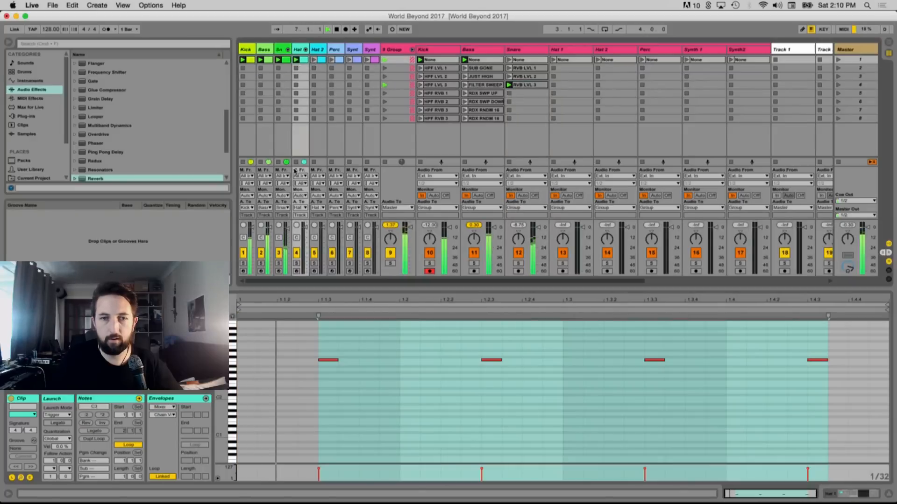
left_click(509, 60)
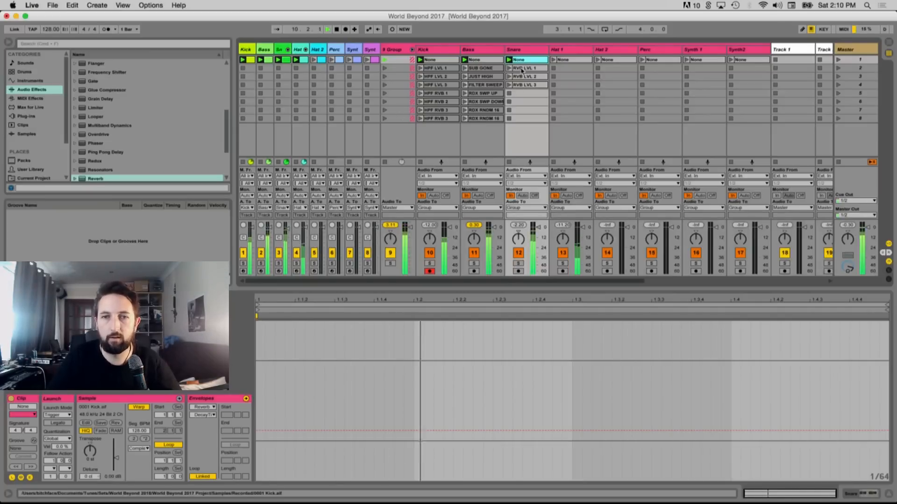
left_click(509, 69)
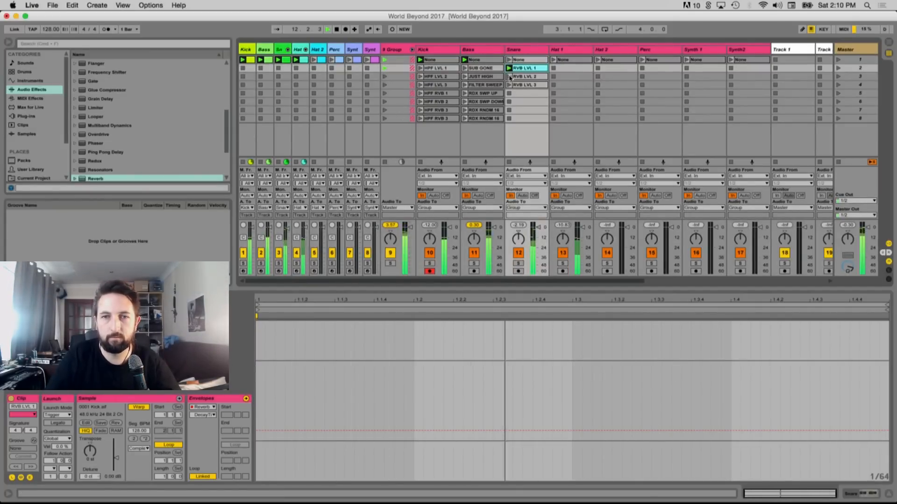
left_click(509, 77)
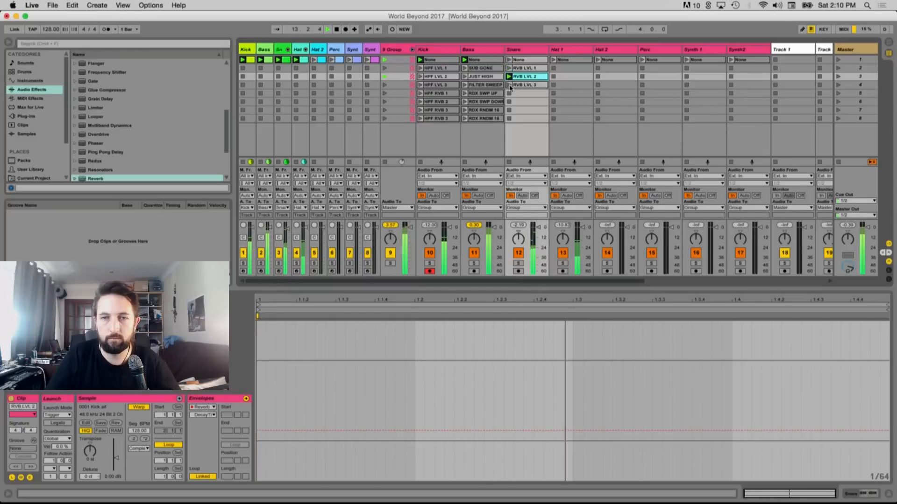
left_click(509, 85)
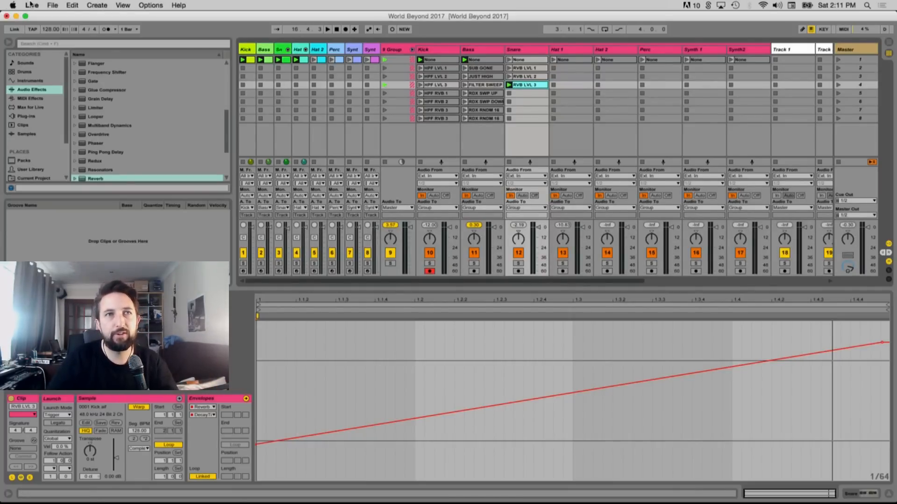
key("space")
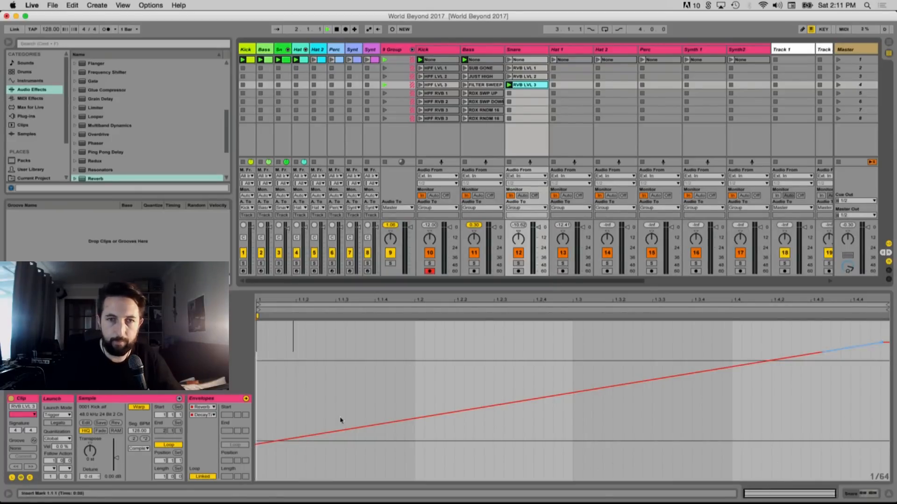
key("space")
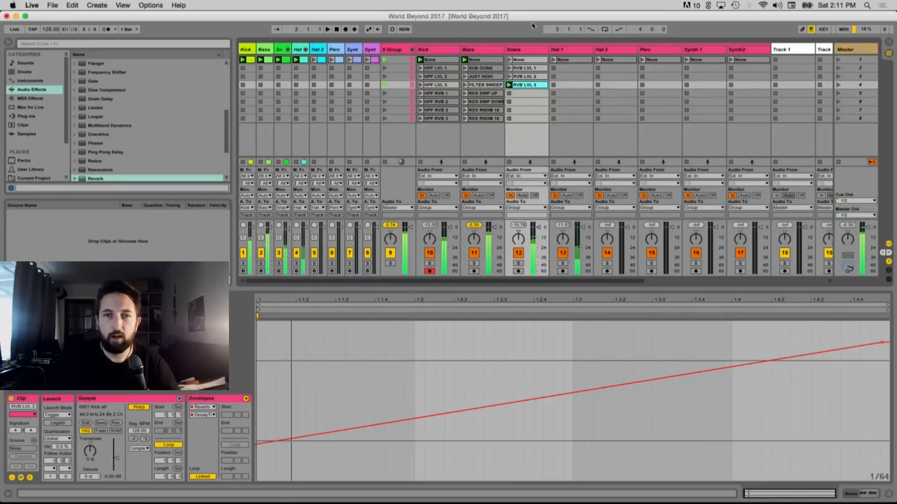
Add a Simple Delay after the Reverb on the Snare track and set its Dry/Wet to 0 %
scroll(159, 115, "up", 5)
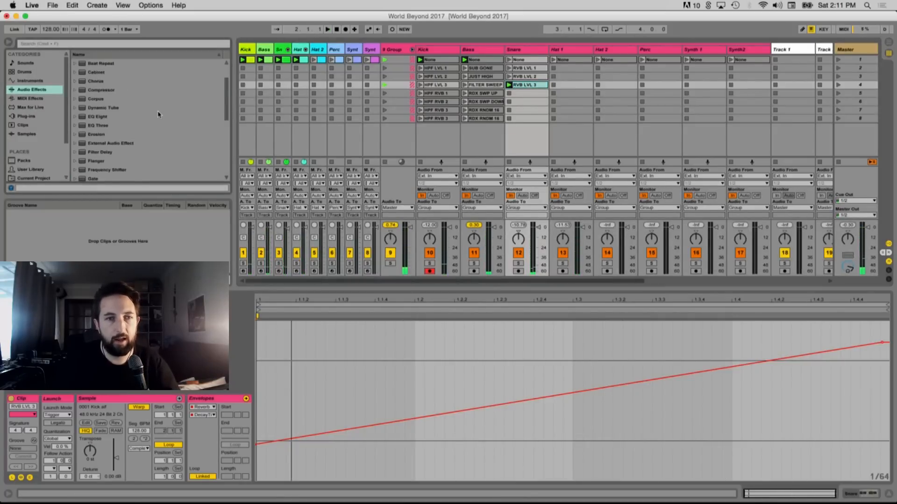
scroll(159, 114, "down", 3)
scroll(158, 115, "down", 5)
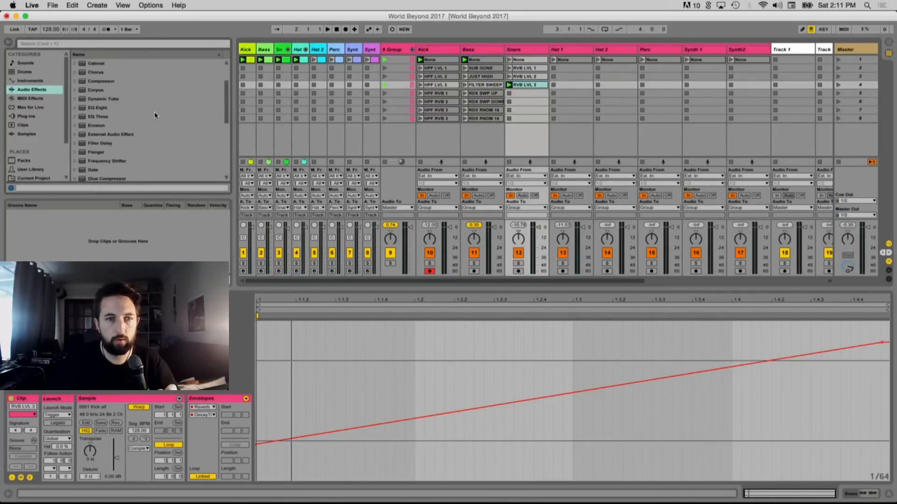
left_click(152, 114)
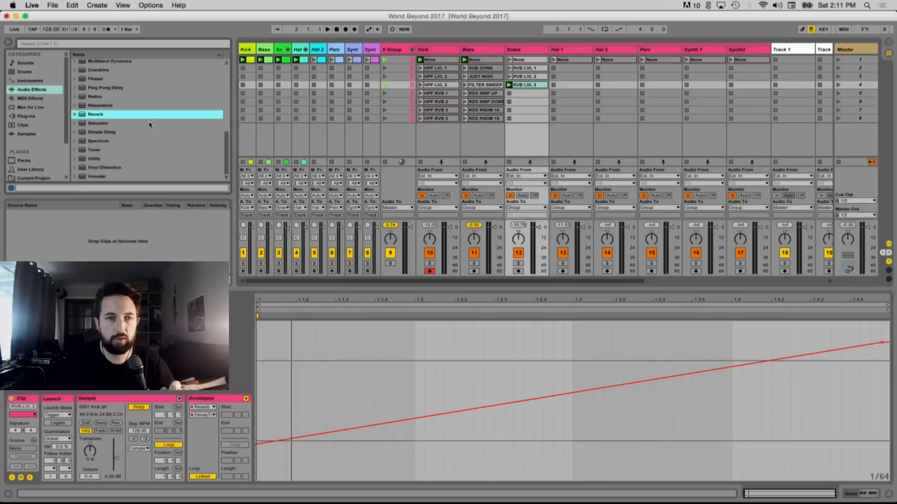
double_click(107, 134)
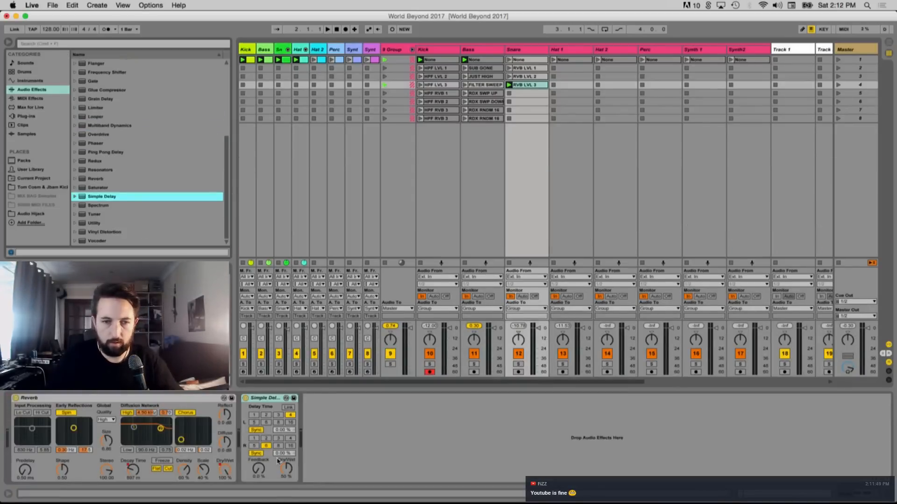
left_click_drag(279, 461, 278, 495)
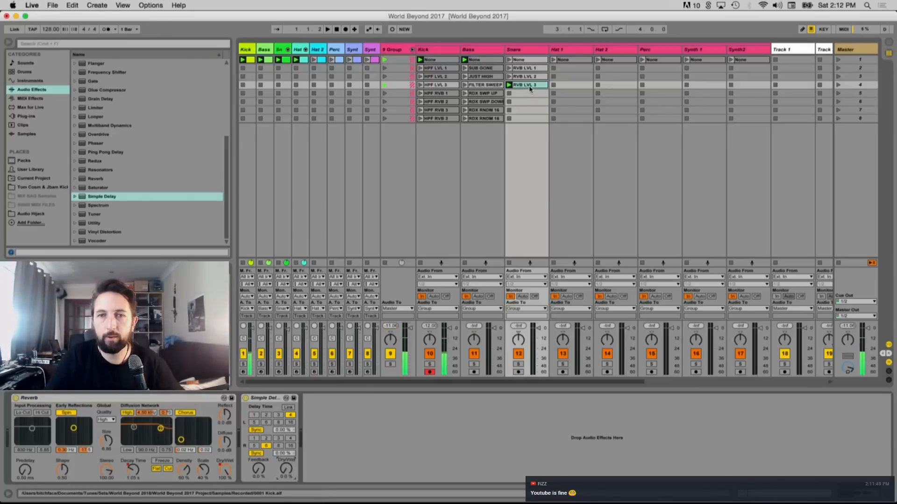
Copy the Snare track's None clip to the slot below RVB LVL 3 and launch it
left_click_drag(524, 85, 527, 94)
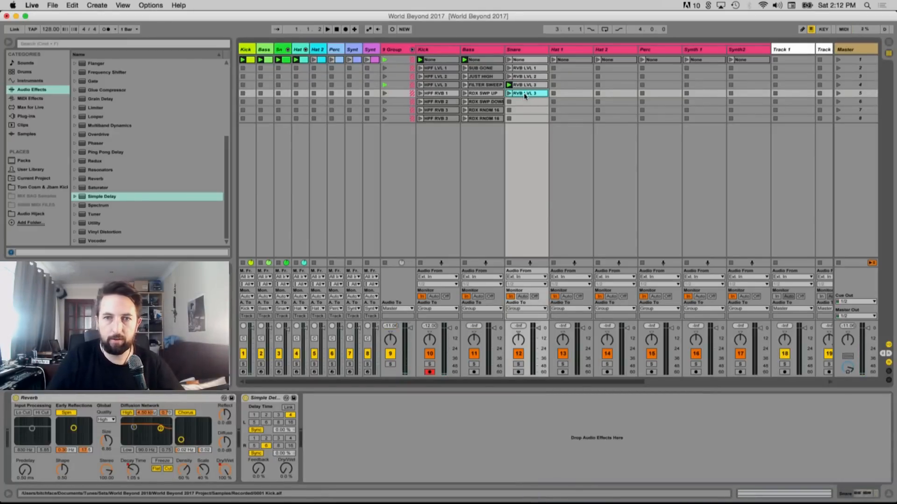
key("Delete")
left_click(525, 60)
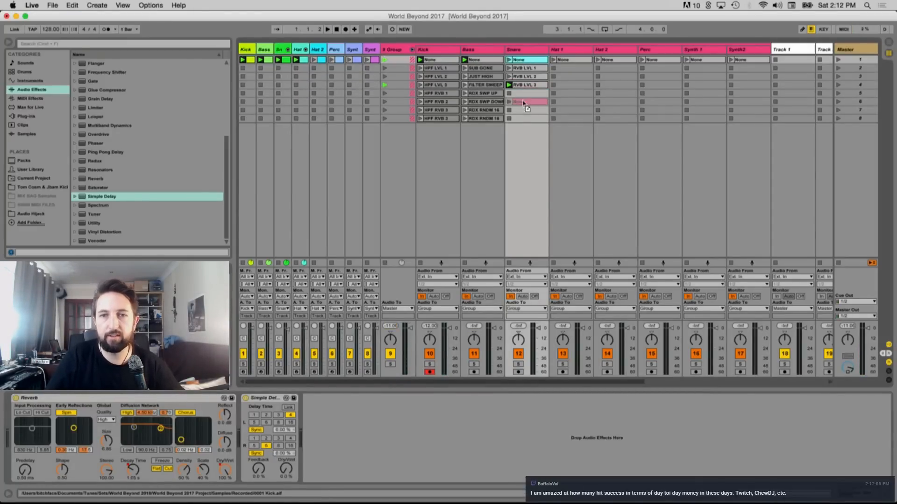
left_click_drag(523, 102, 521, 94)
key("Return")
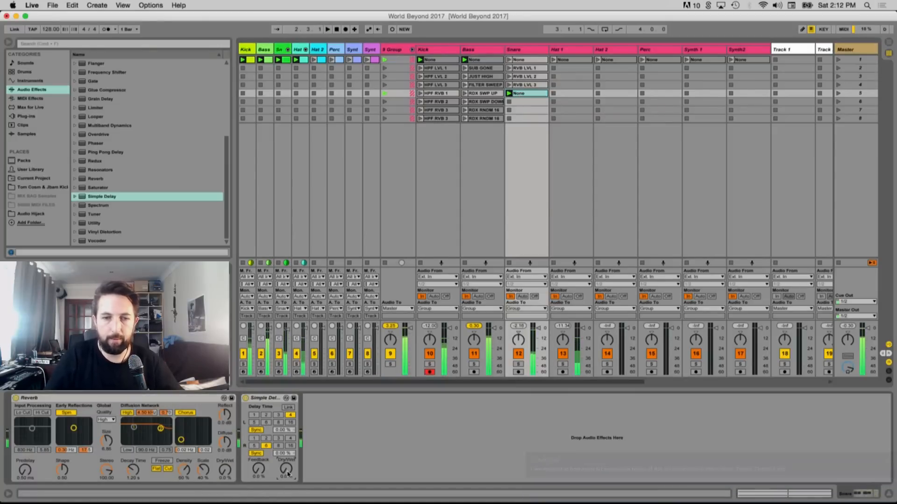
Raise the Simple Delay Dry/Wet envelope in the copied None clip to about 50 % and duplicate the clip three times below
double_click(529, 95)
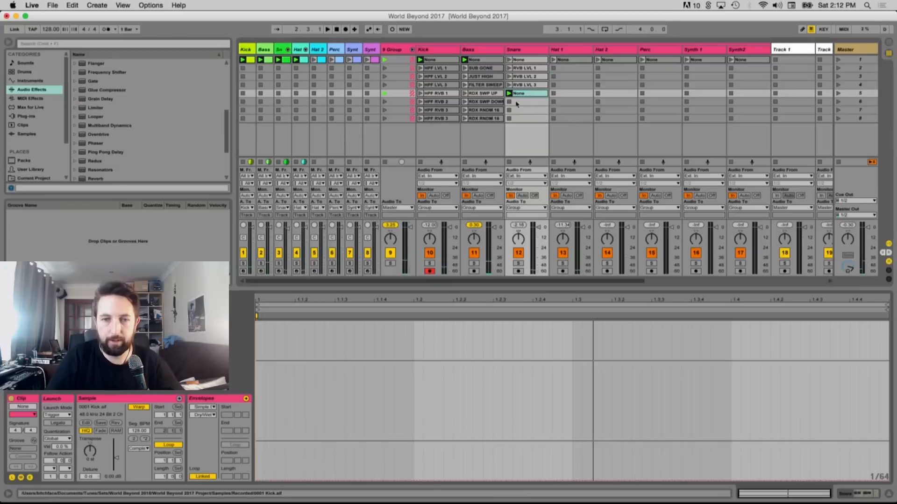
left_click_drag(264, 483, 264, 401)
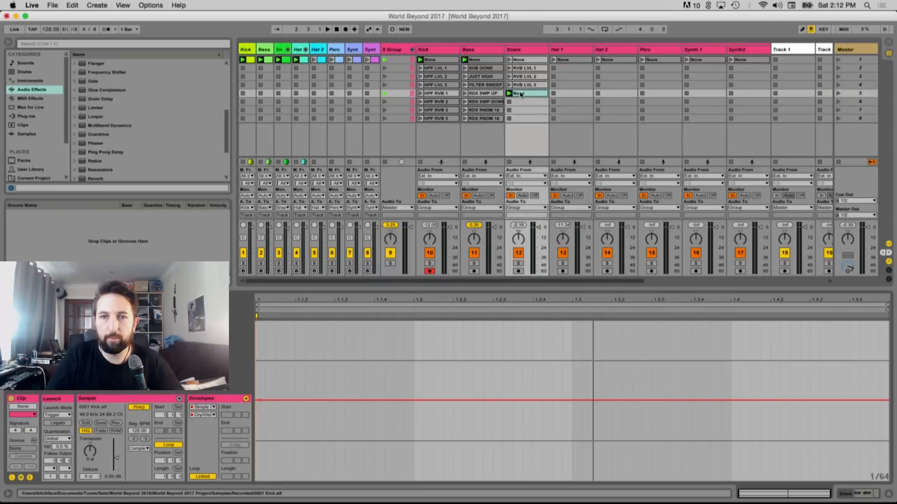
key("super+d")
key("super+d")
key("super+d")
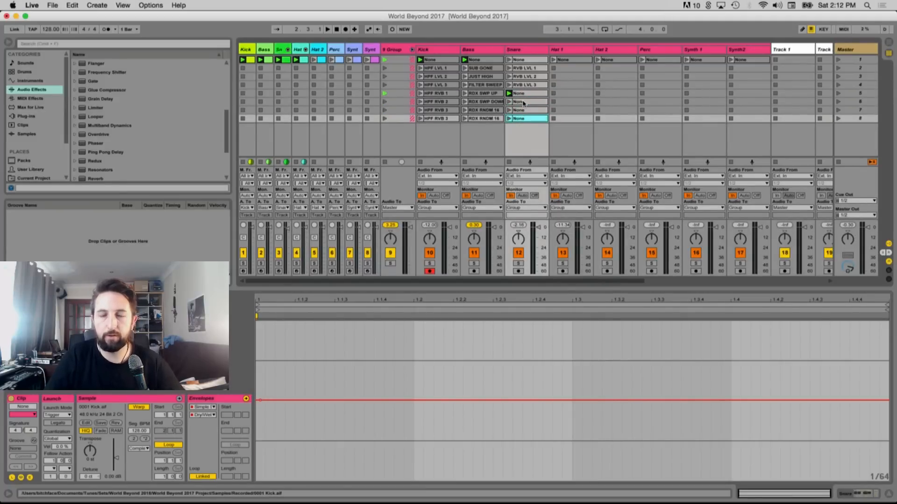
Configure the Snare's Simple Delay with linked channels, Time instead of Sync, and Feedback at about 71 % while testing the first delay clip
left_click(516, 94)
key("space")
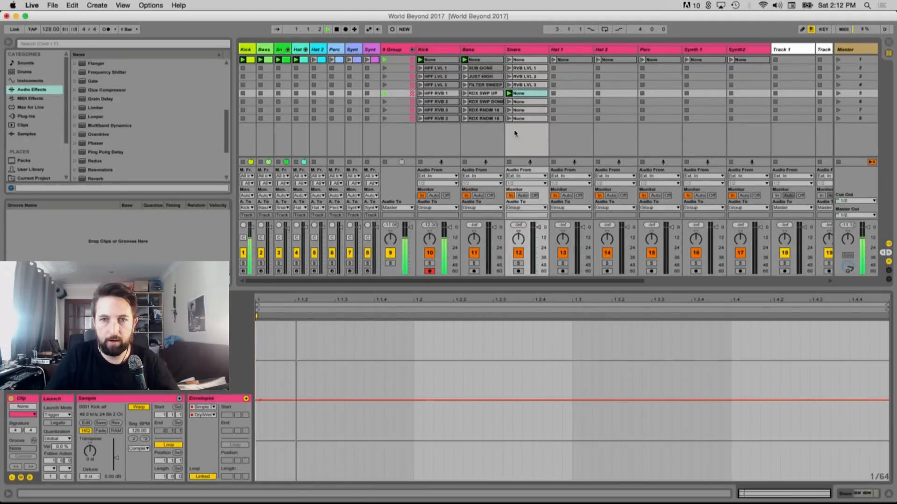
left_click(520, 50)
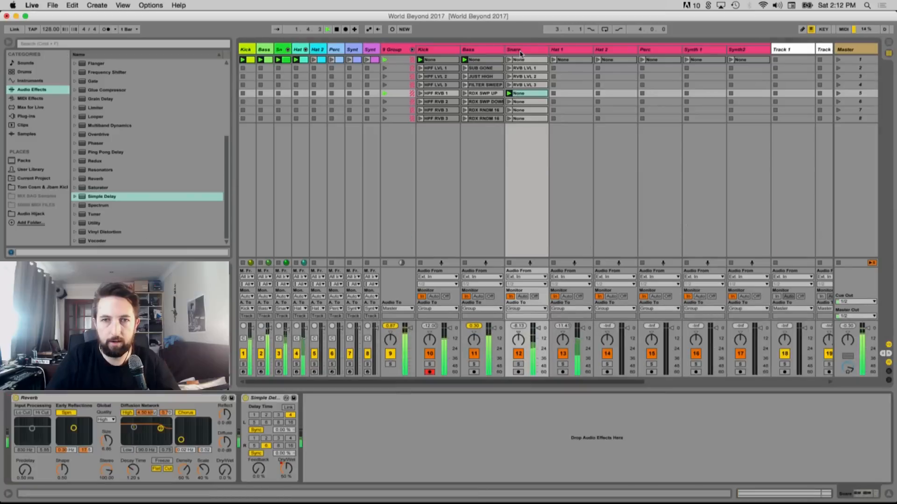
left_click(288, 408)
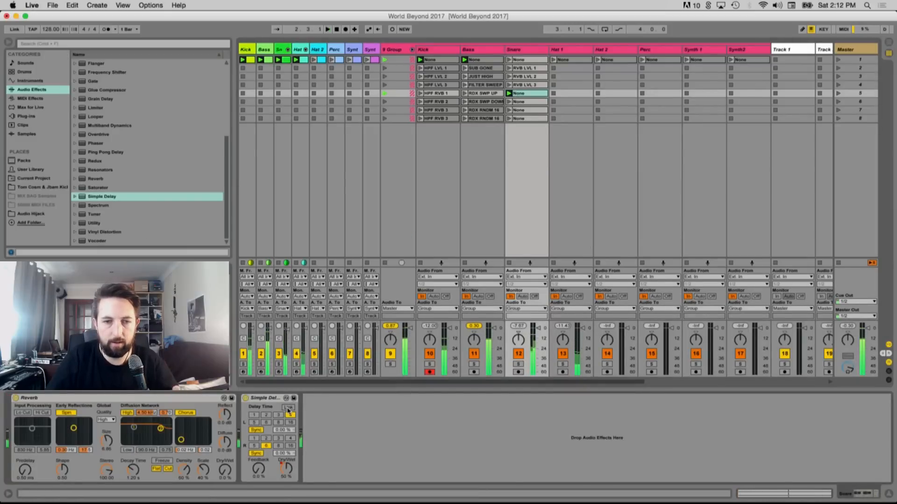
left_click(256, 430)
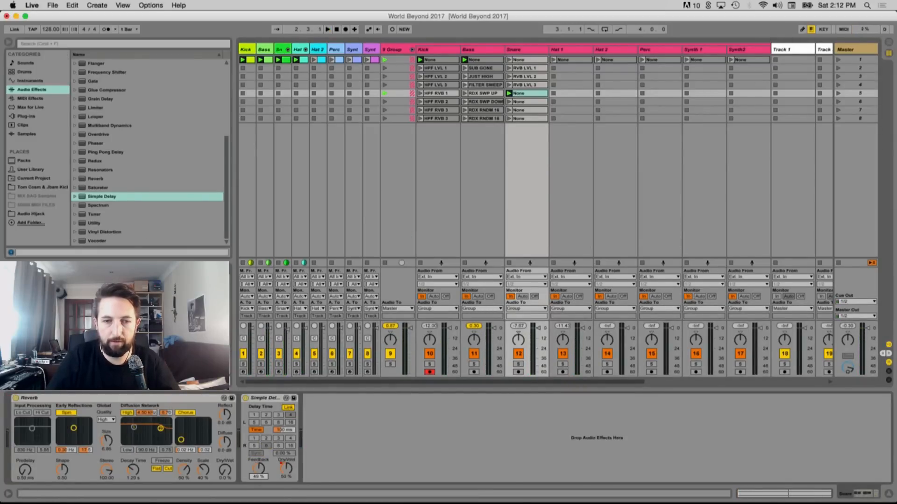
key("space")
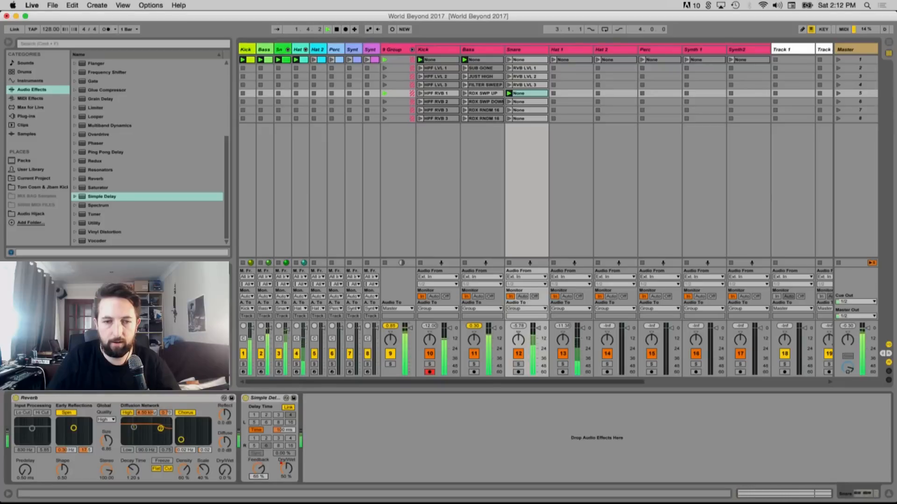
left_click_drag(256, 479, 256, 467)
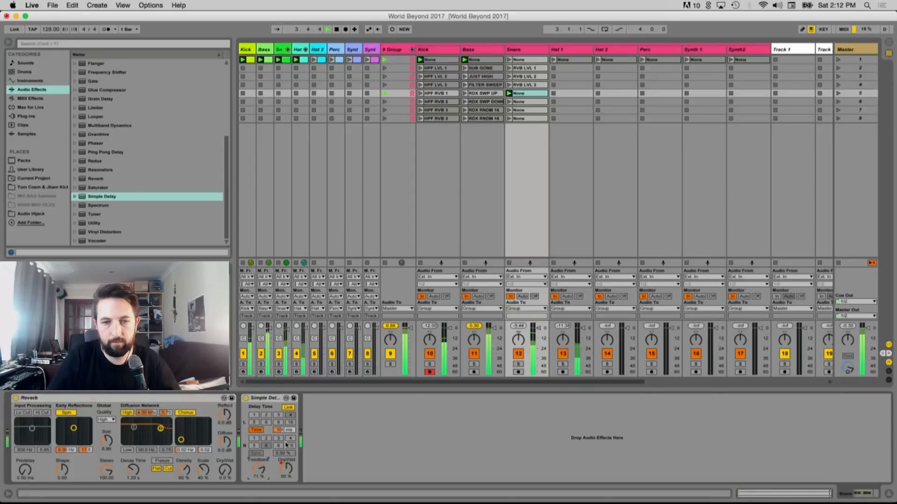
Slope the Simple Delay Feedback envelope in the playing None clip downward from about 71 % across the bar
double_click(519, 94)
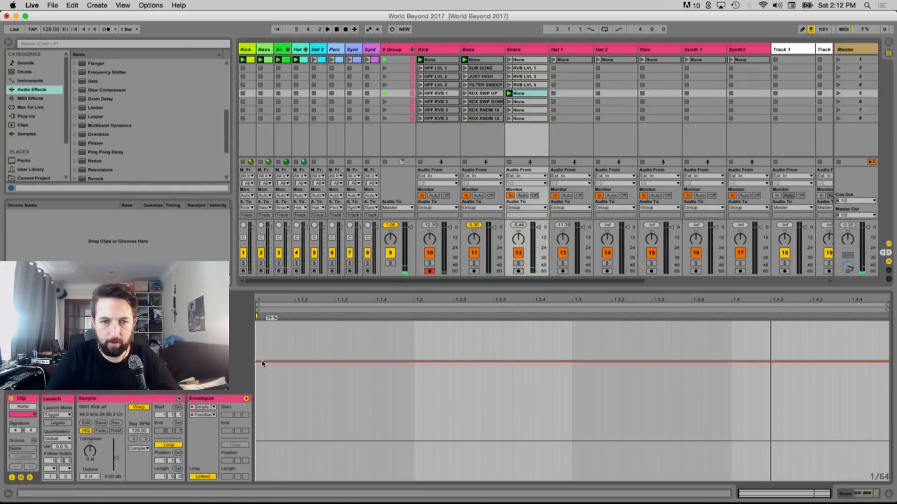
left_click_drag(883, 365, 886, 408)
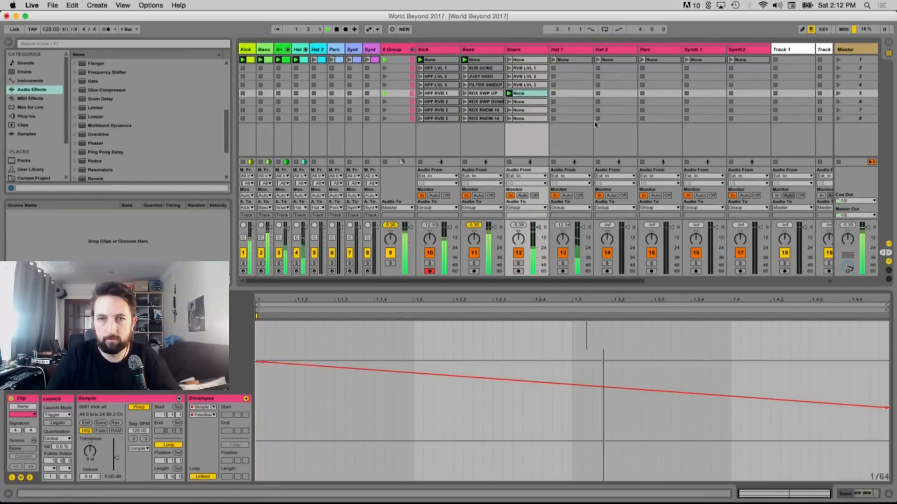
Switch the Snare's Simple Delay to Repitch mode and play the beat to hear it
left_click(526, 51)
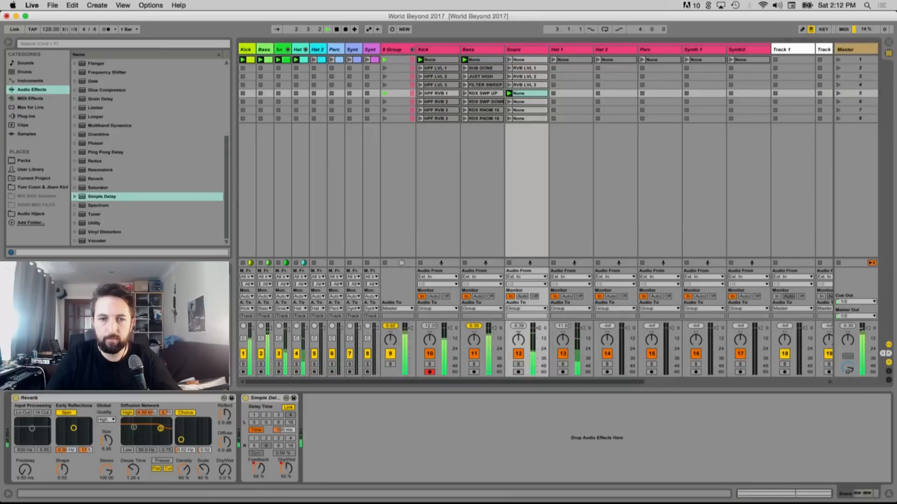
right_click(269, 408)
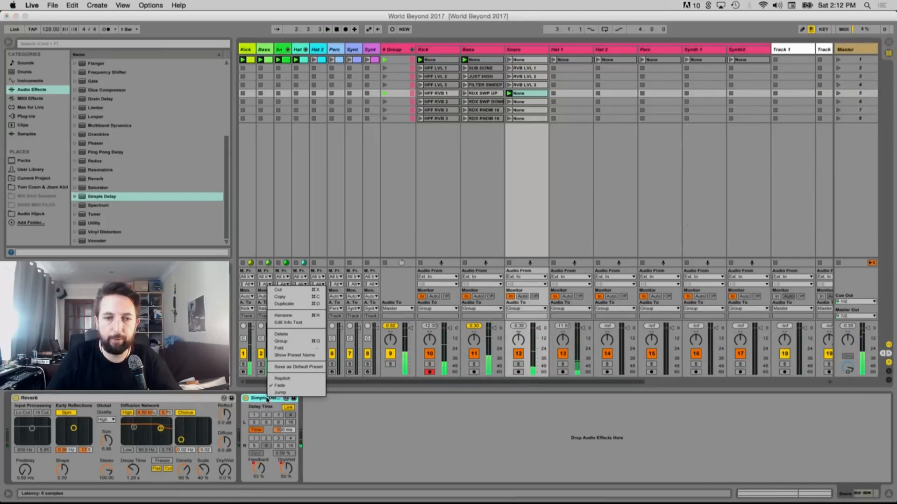
left_click(287, 382)
key("space")
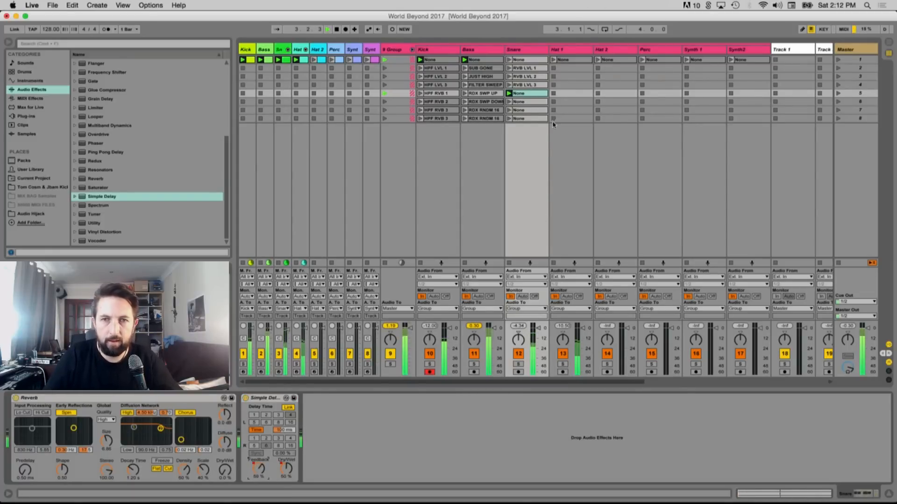
key("space")
Flatten the playing None clip's Simple Delay Feedback envelope at about 70 % and slope its L Time envelope downward across the bar
double_click(534, 95)
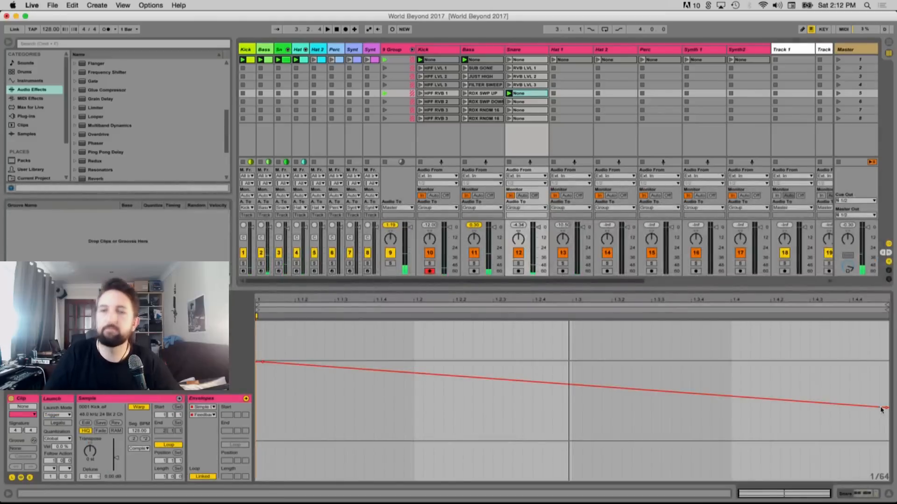
left_click_drag(887, 407, 887, 364)
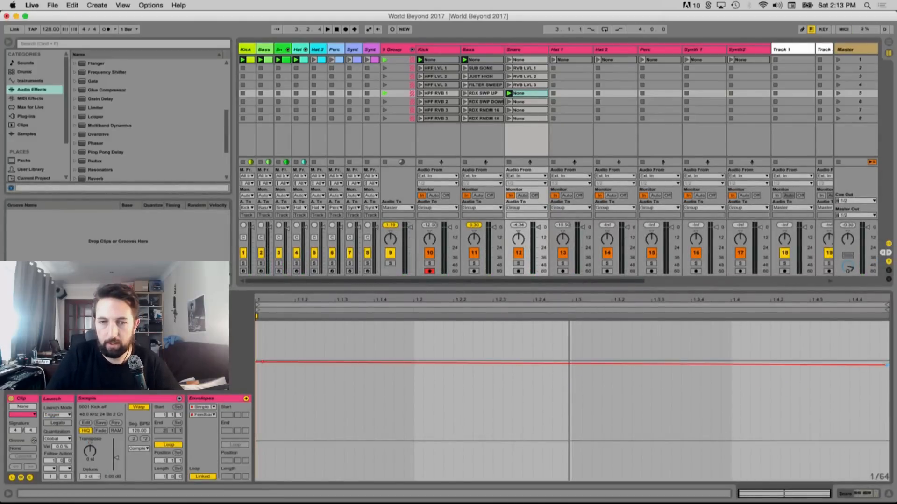
left_click(521, 49)
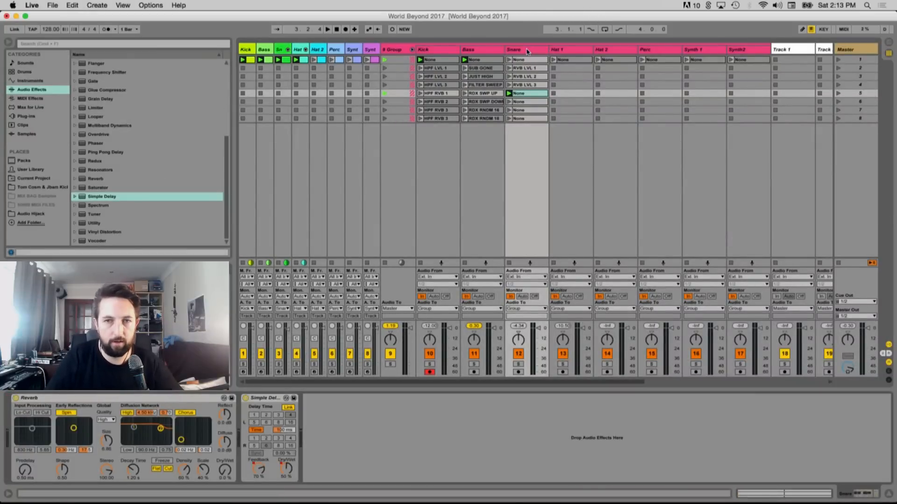
left_click(523, 95)
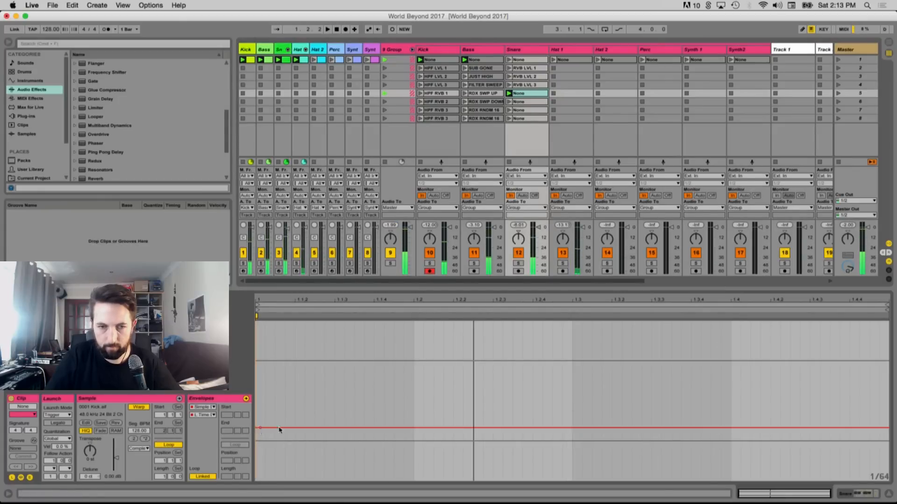
left_click_drag(885, 427, 881, 482)
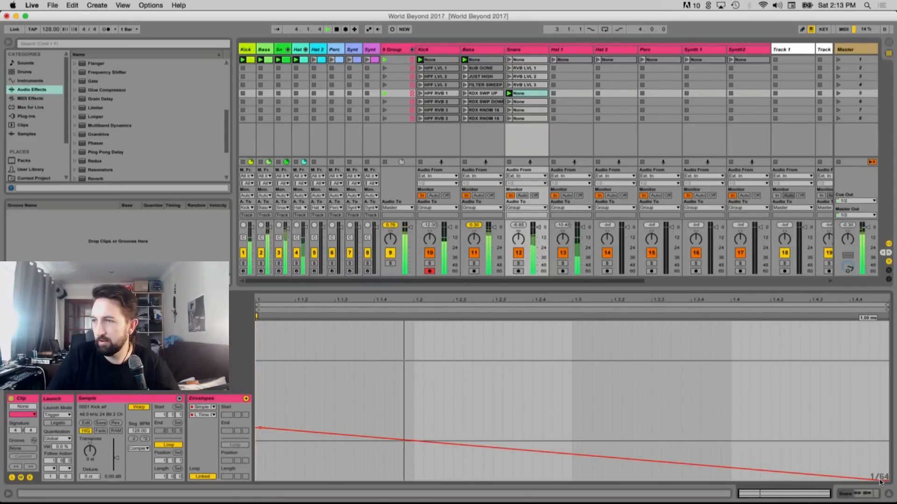
left_click_drag(880, 481, 881, 464)
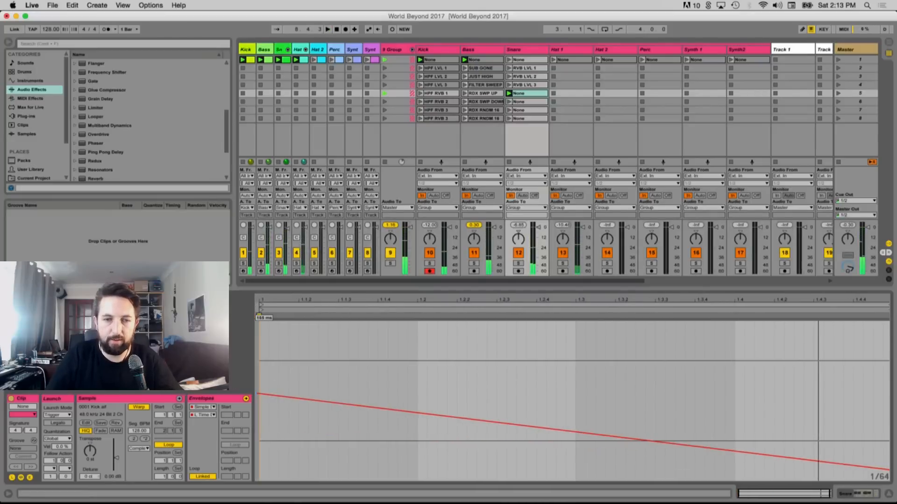
left_click_drag(258, 430, 260, 384)
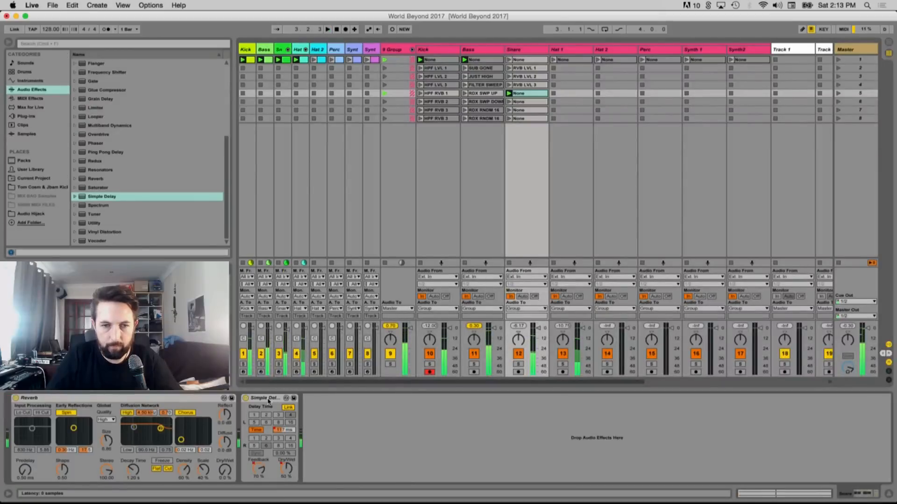
Raise the clip's Feedback envelope to near the top of its range with a slight downward slope, and play it against the beat
right_click(268, 400)
left_click(299, 370)
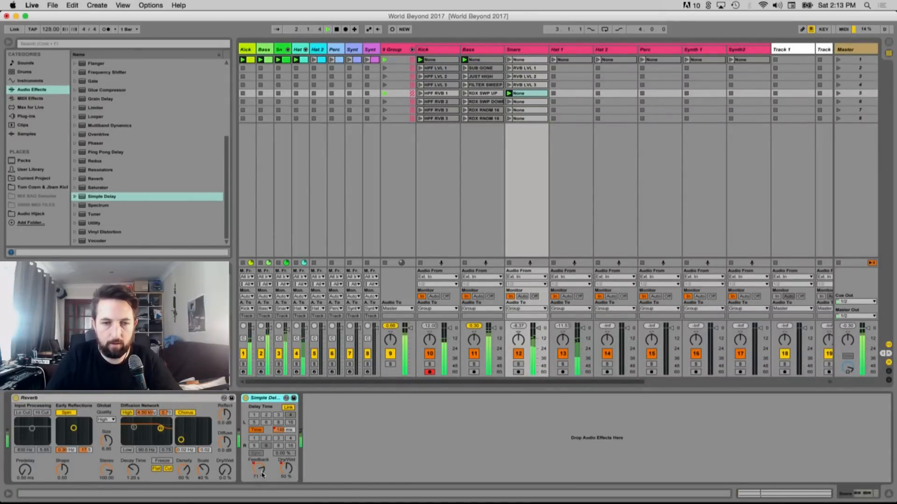
left_click_drag(262, 474, 262, 476)
key("shift+Tab")
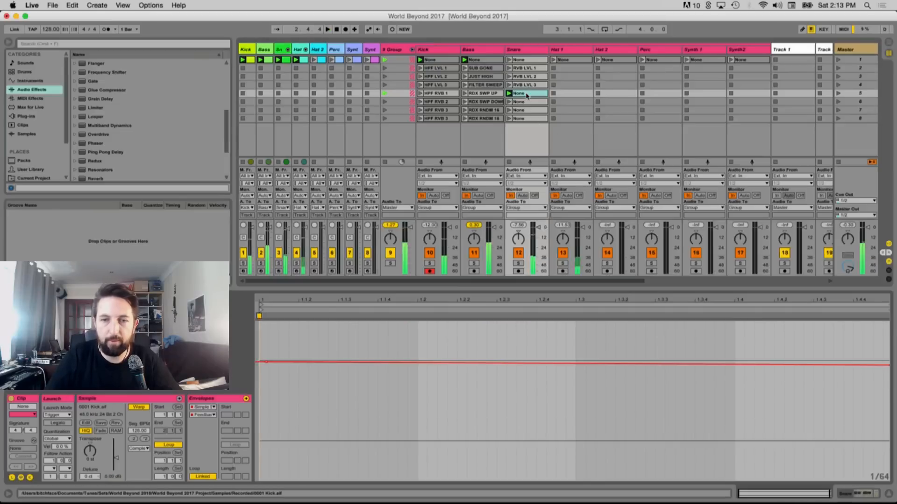
left_click_drag(266, 361, 260, 321)
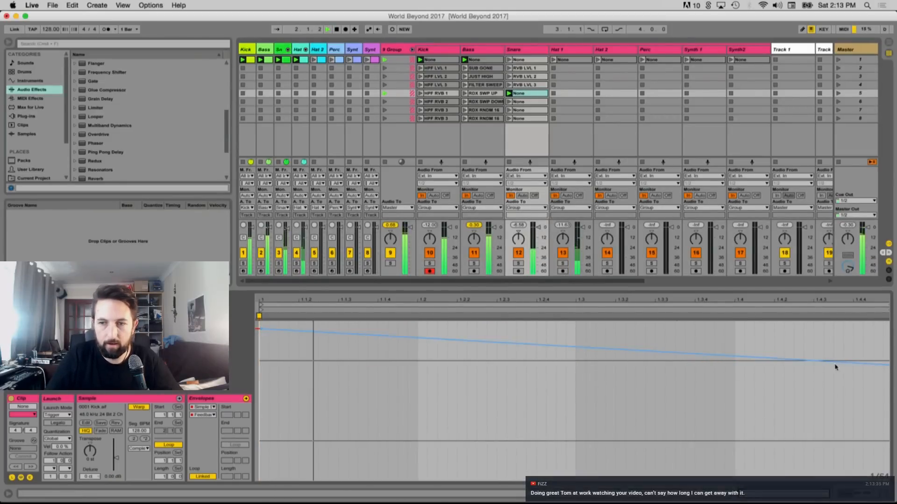
mouse_move(890, 354)
left_mouse_down()
mouse_move(889, 322)
mouse_move(889, 338)
left_mouse_up()
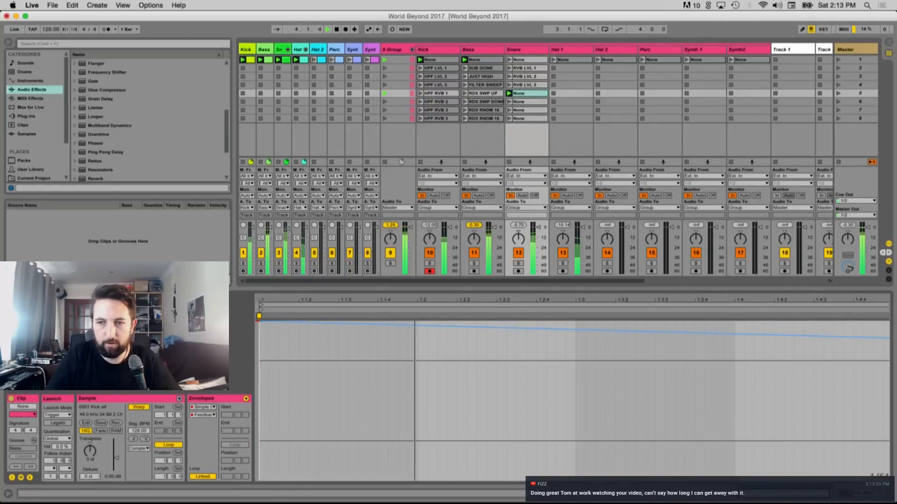
left_click_drag(259, 322, 259, 334)
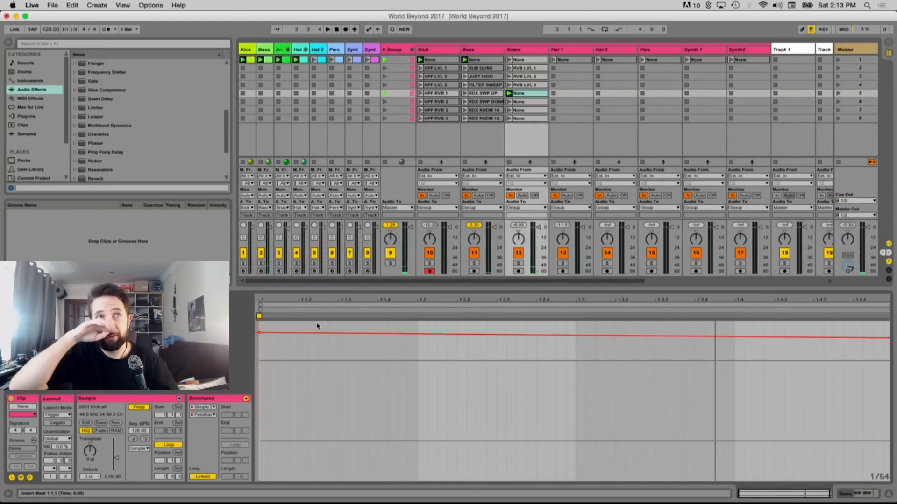
left_click(327, 342)
left_click(331, 354)
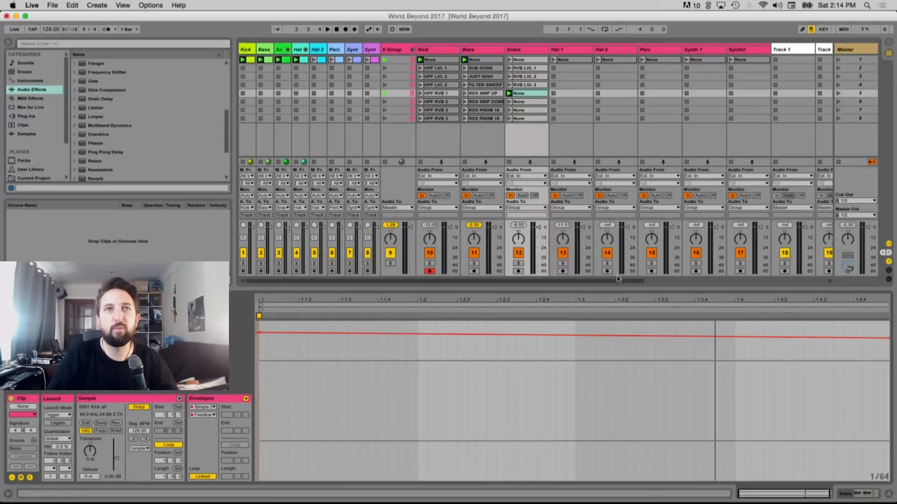
key("space")
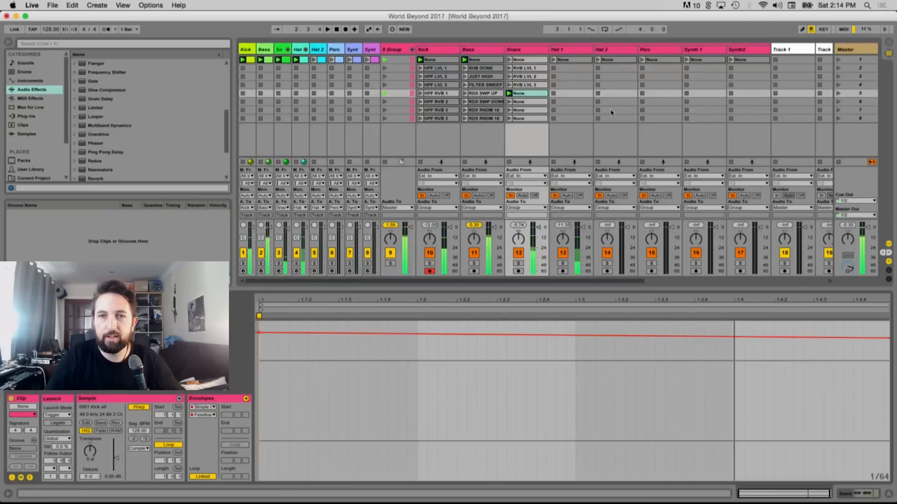
Rename the edited Snare delay clip DLY LVL 1 and launch the None clip directly below it
key("super+r")
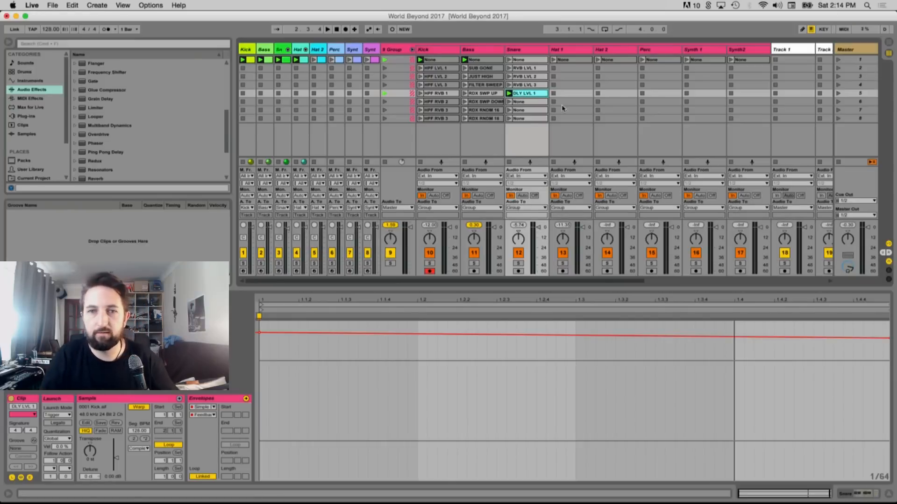
left_click(518, 102)
key("Return")
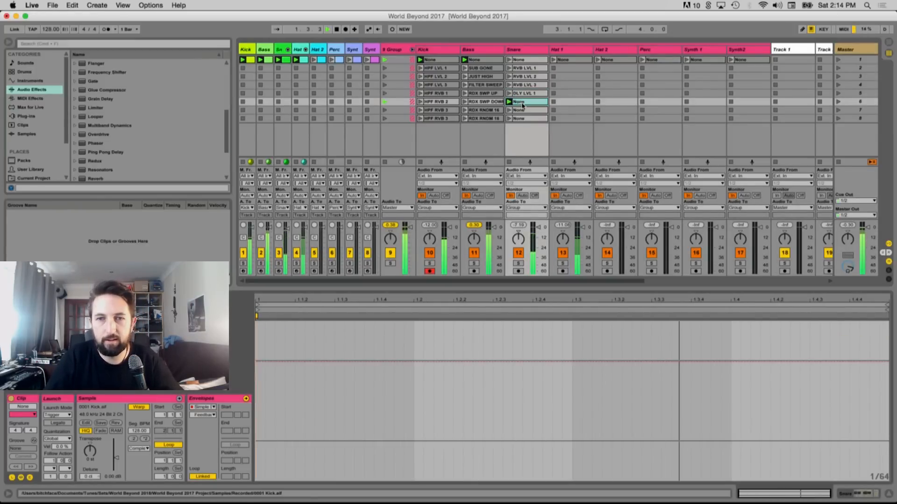
Draw a rising L Time envelope up to about 300 ms at the bar's end, test the clip and rename it DLY LVL 2
left_click(204, 415)
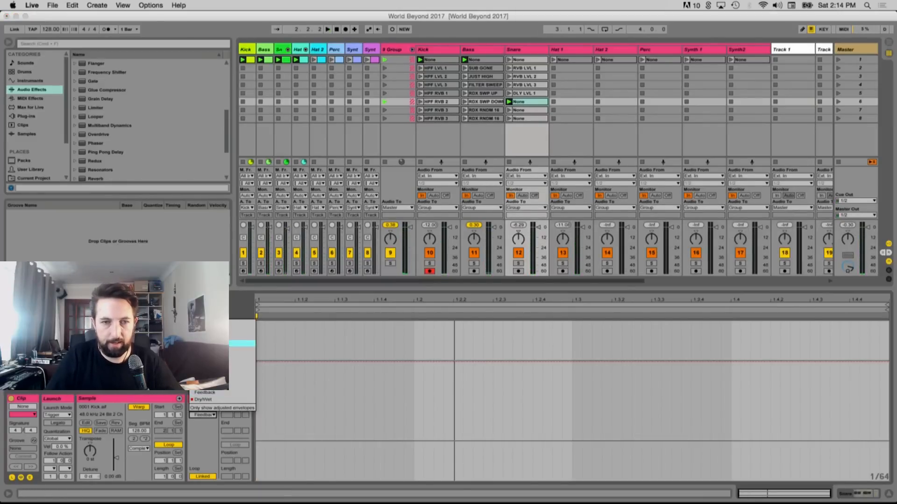
left_click(500, 49)
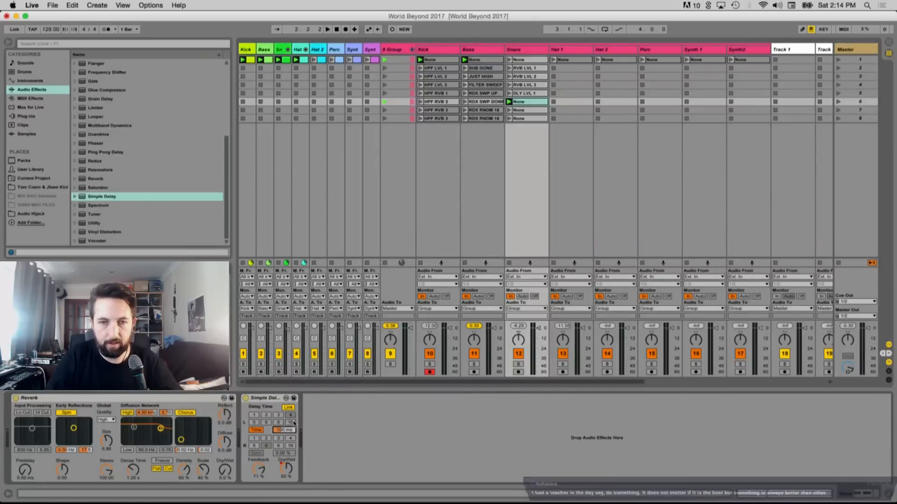
key("shift+Tab")
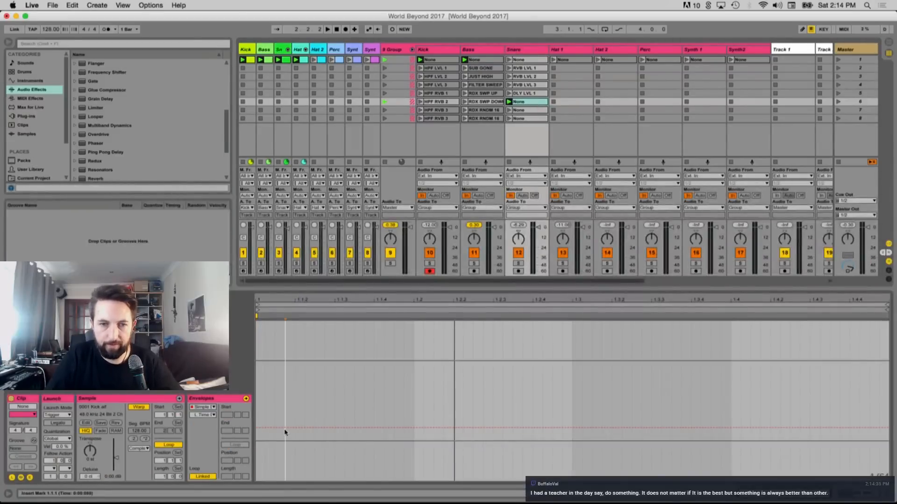
left_click_drag(282, 428, 832, 325)
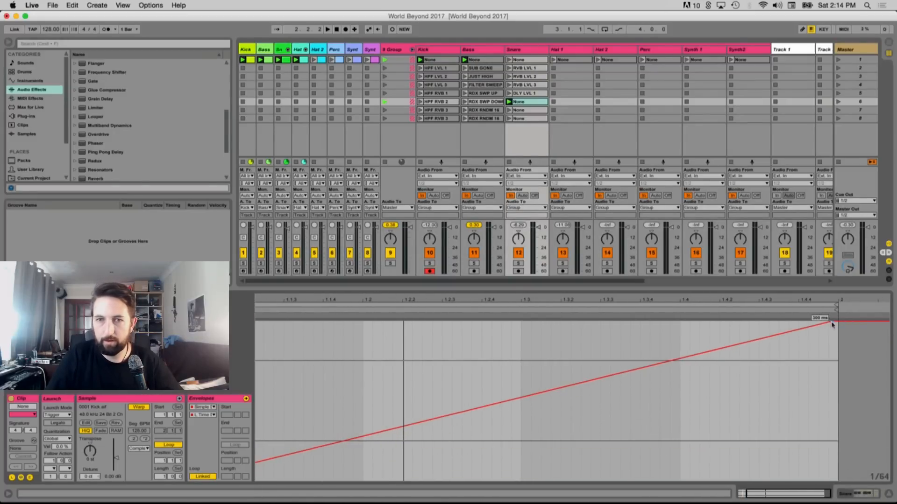
left_click(509, 102)
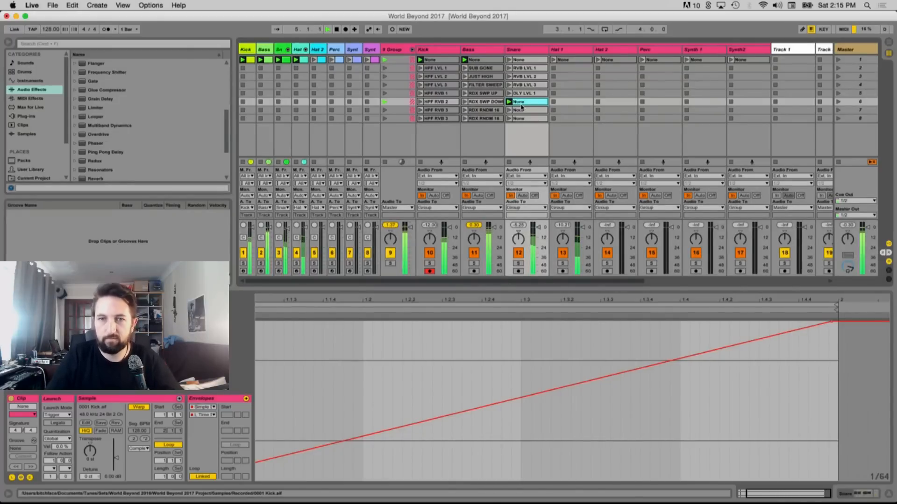
key("super+r")
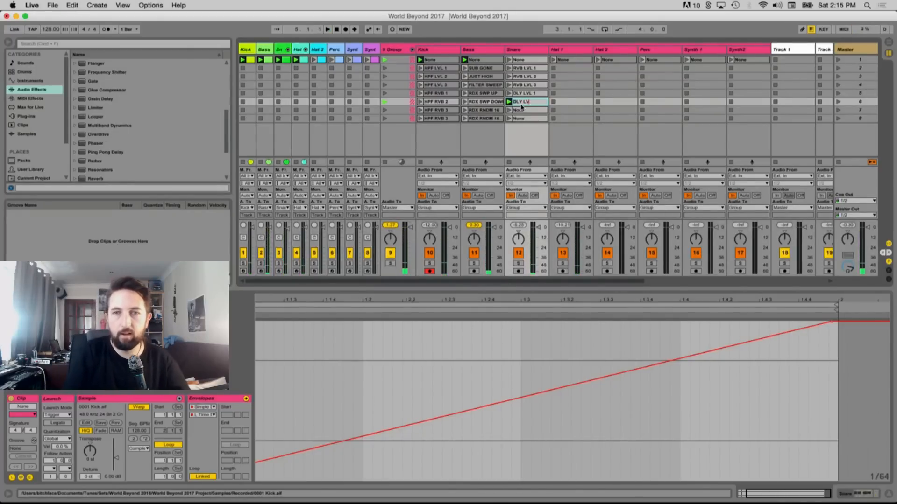
Shape the L Time envelope of the Snare's None clip in scene 7 into a triangle peaking mid-bar, and test it with Hat 2 added
left_click(521, 110)
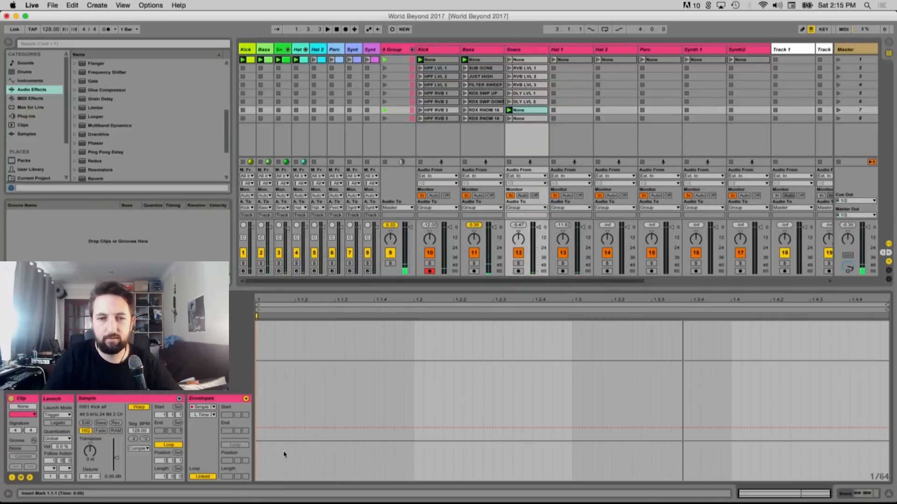
left_click_drag(270, 429, 869, 479)
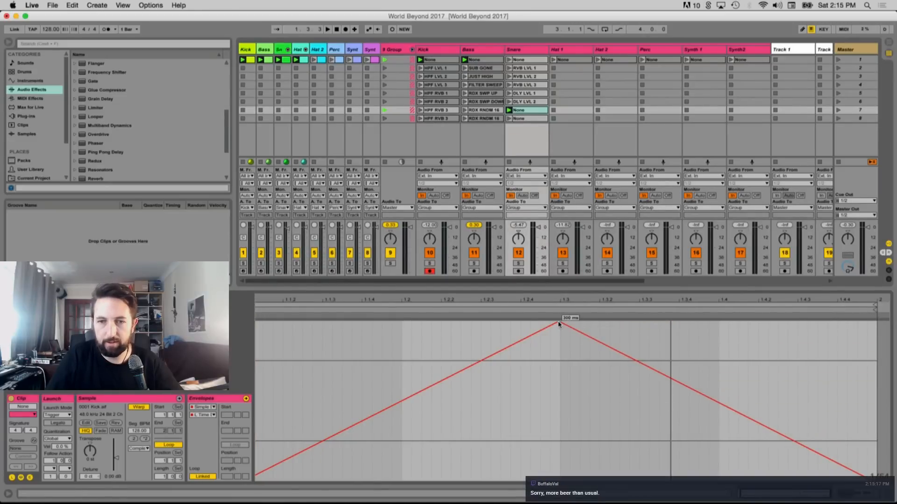
left_click_drag(559, 323, 558, 426)
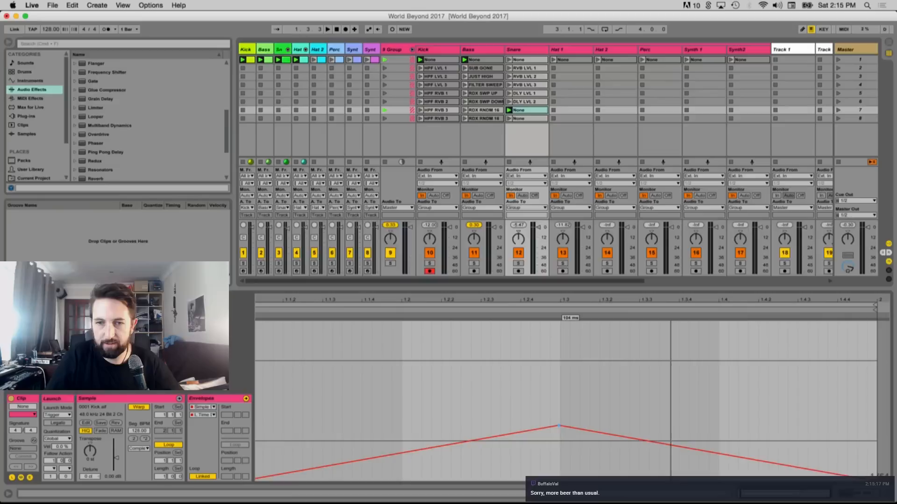
left_click(508, 112)
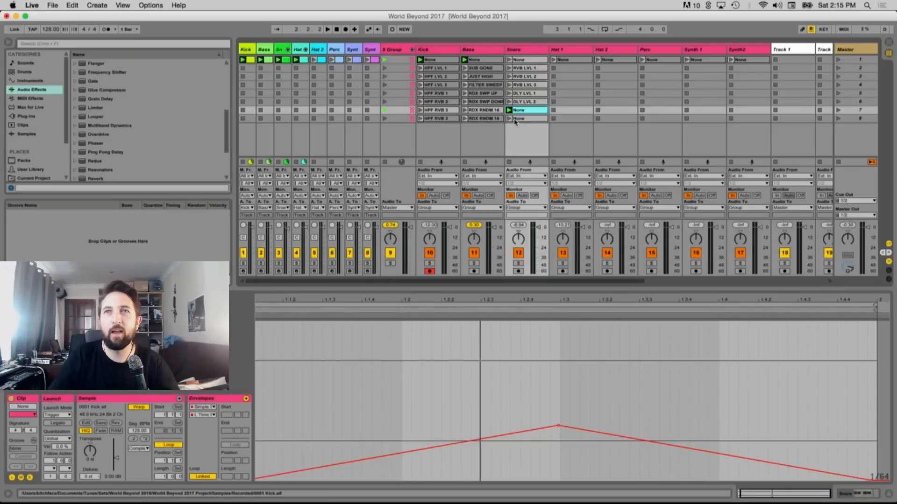
key("space")
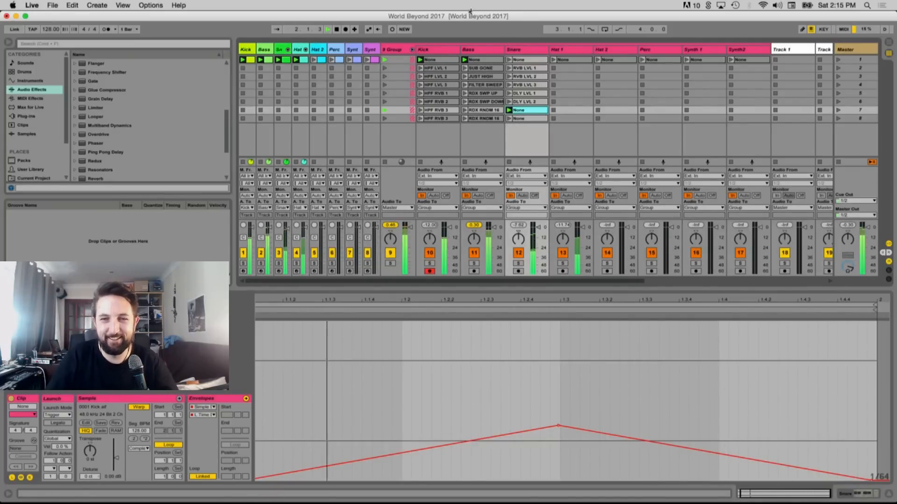
left_click_drag(565, 427, 566, 382)
left_click_drag(869, 435, 870, 479)
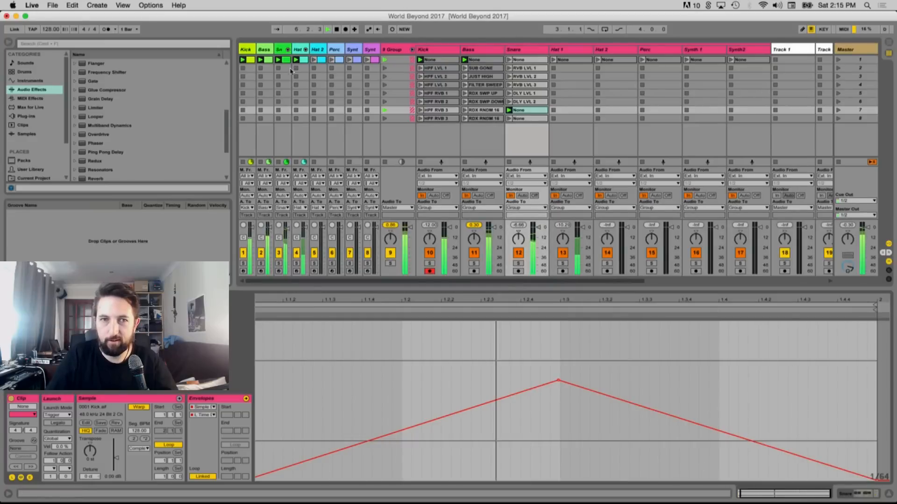
left_click(316, 61)
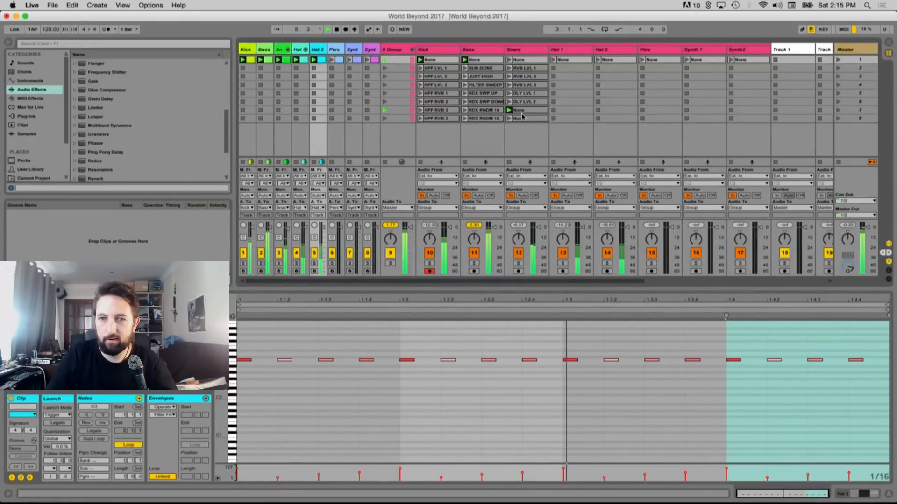
Add an Auto Filter after the Snare's Simple Delay with the SMP circuit, cutoff fully open and resonance at about 28 %
left_click(522, 50)
scroll(130, 119, "up", 5)
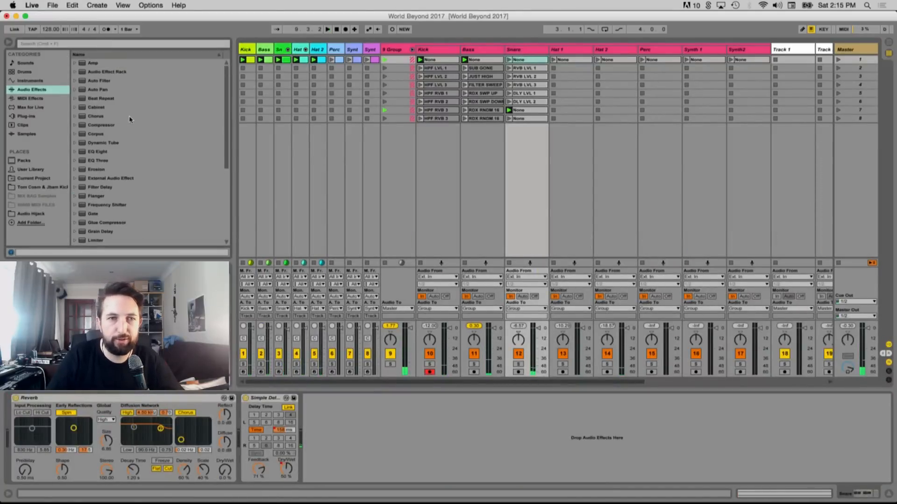
left_click_drag(117, 82, 386, 413)
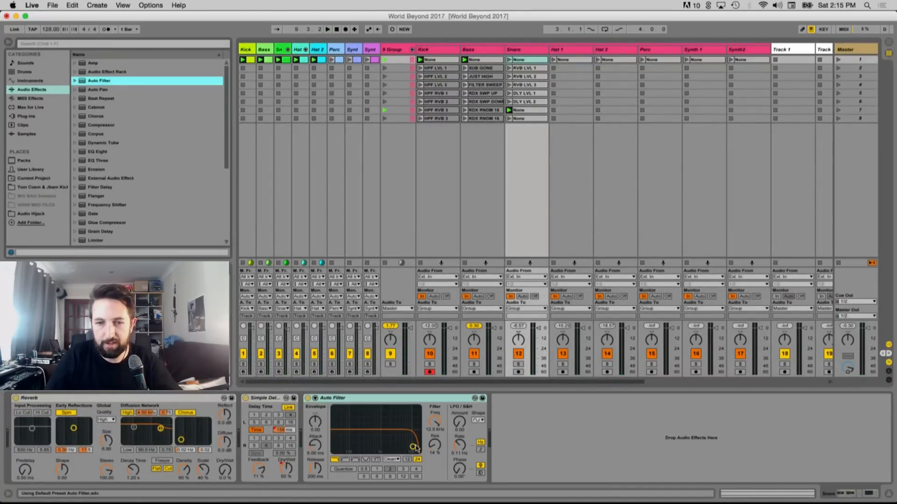
left_click_drag(415, 447, 419, 443)
left_click(388, 460)
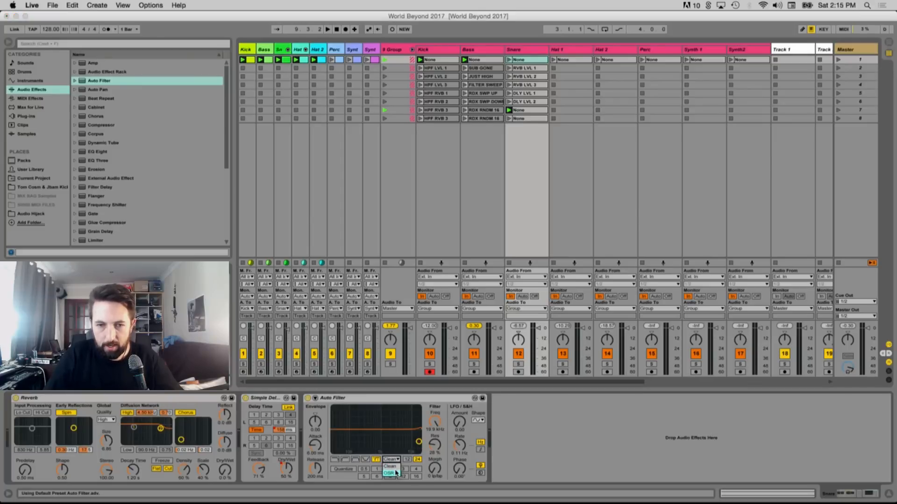
left_click(387, 461)
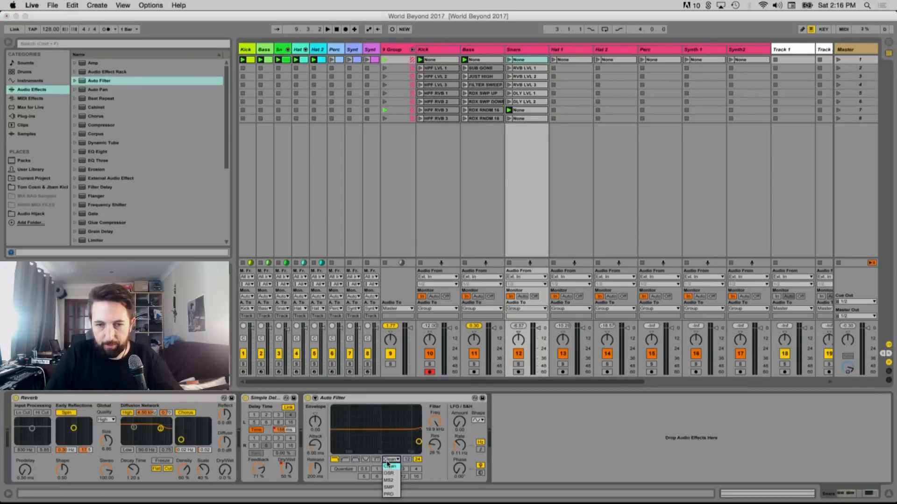
left_click(392, 487)
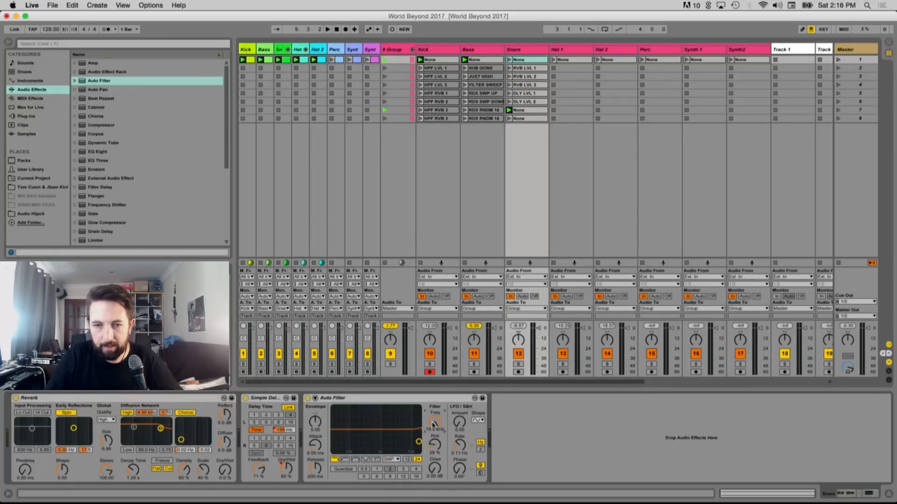
Draw an Auto Filter Frequency envelope on the Snare's None clip in scene 7, falling from fully open to about 26 Hz over the first beat
left_click(523, 111)
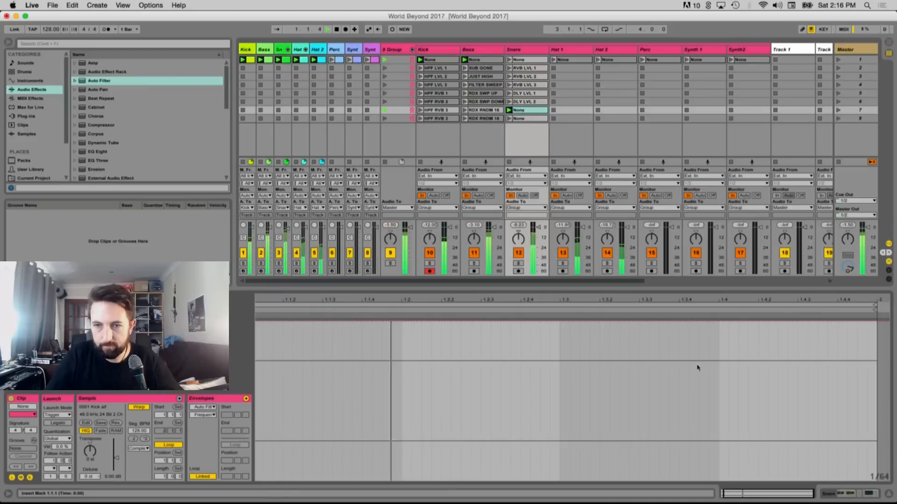
key("space")
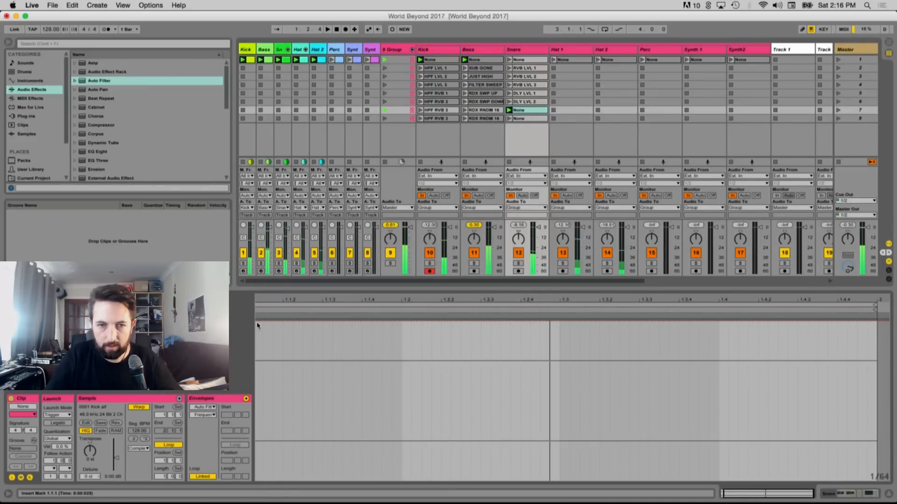
left_click_drag(264, 322, 396, 480)
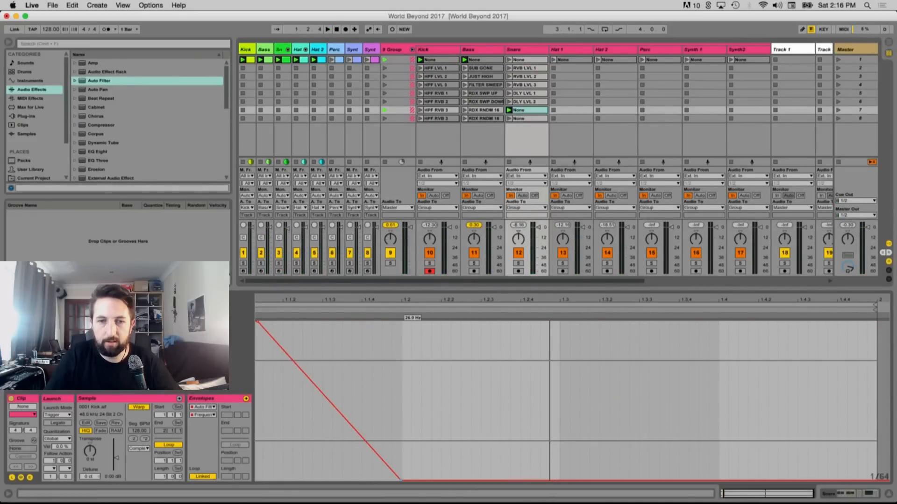
key("super+a")
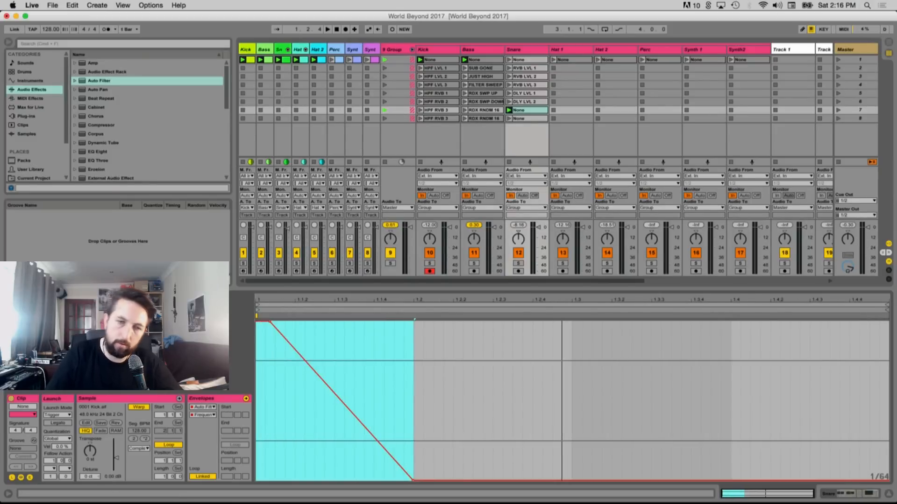
key("super+d")
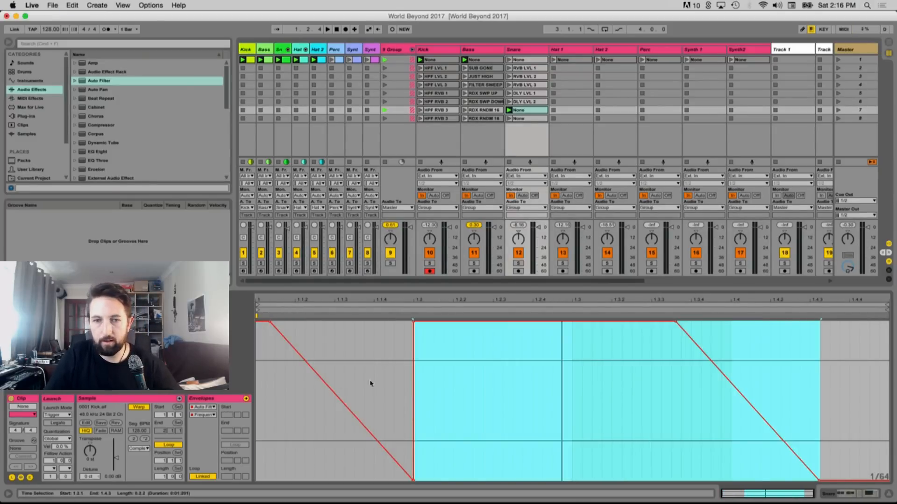
key("super+z")
left_click(415, 356)
key("super+a")
key("super+d")
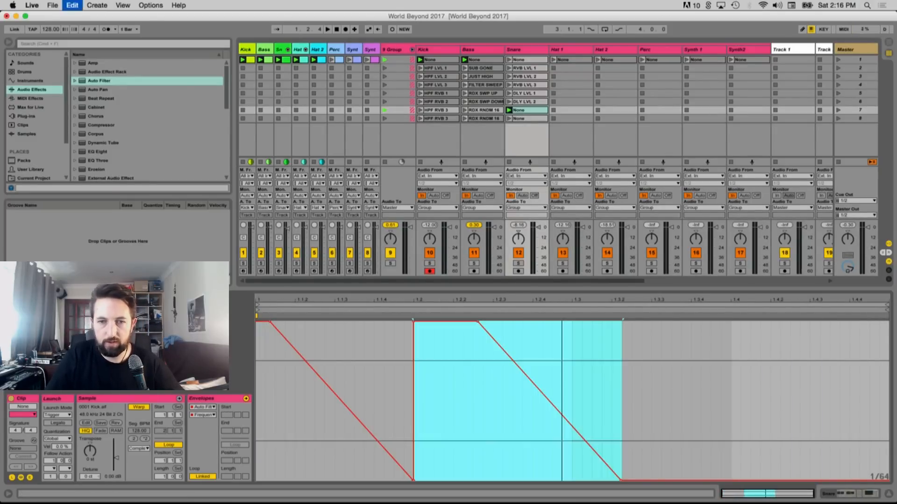
key("super+d")
key("super+z")
key("super+z")
key("super+z")
key("super+z")
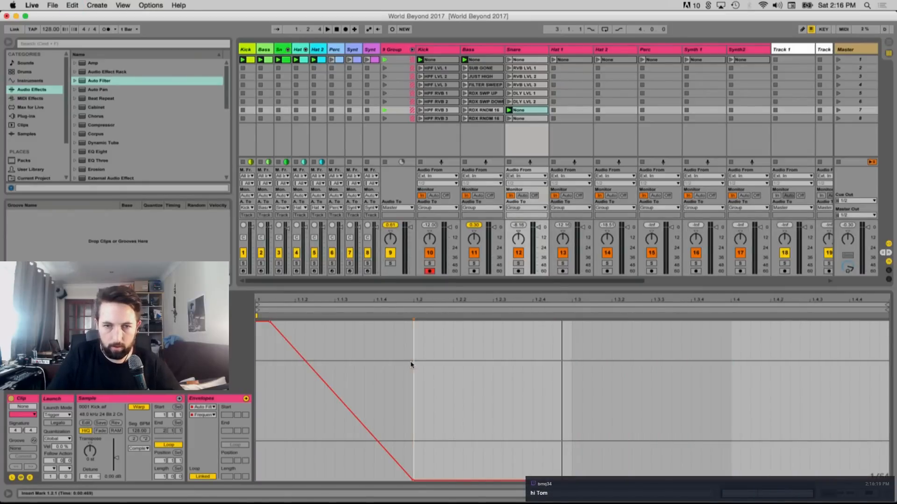
Duplicate the first beat's falling Frequency ramp across the other three beats and relaunch the Snare clip to test it
left_click_drag(411, 364, 258, 363)
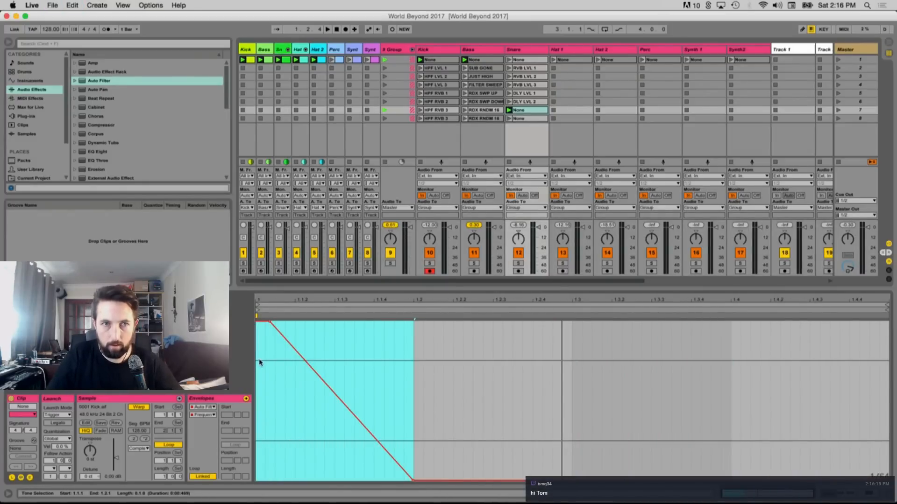
key("ctrl+d")
key("ctrl+d")
key("ctrl+d")
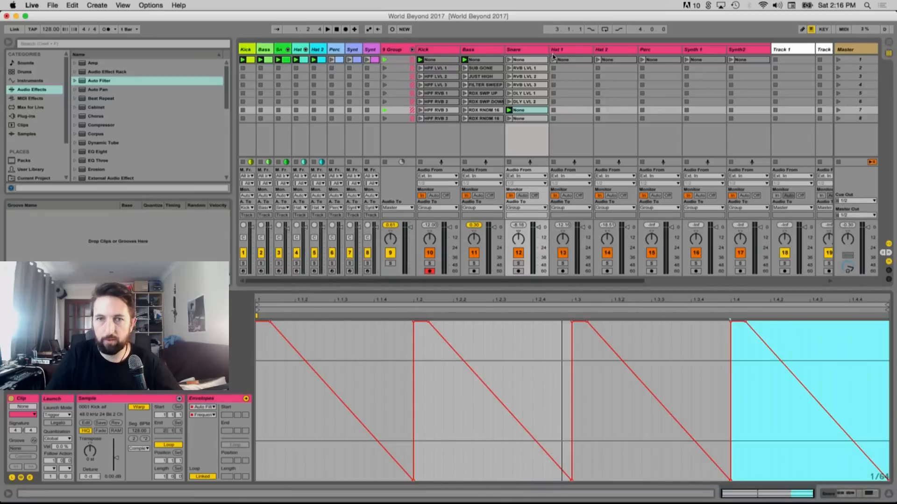
left_click(509, 110)
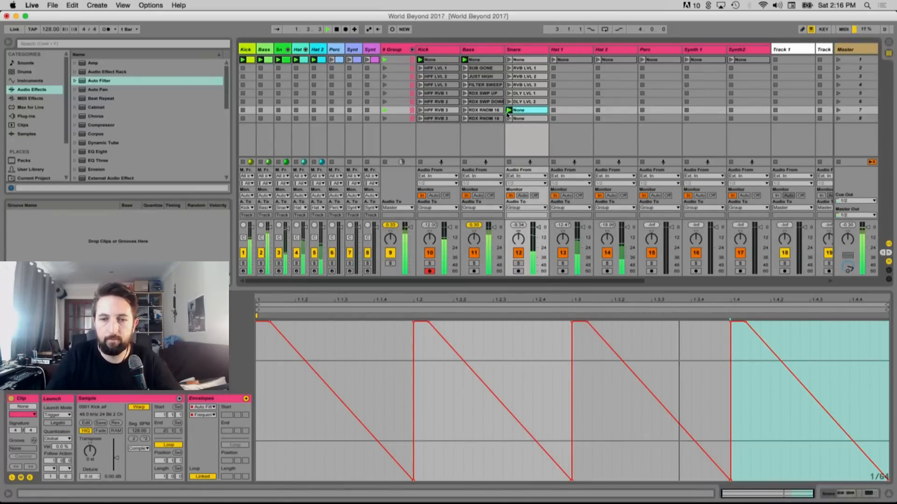
Try adjusting the low end of the first Frequency ramp, and clear the clip's whole Frequency envelope
left_click(413, 469)
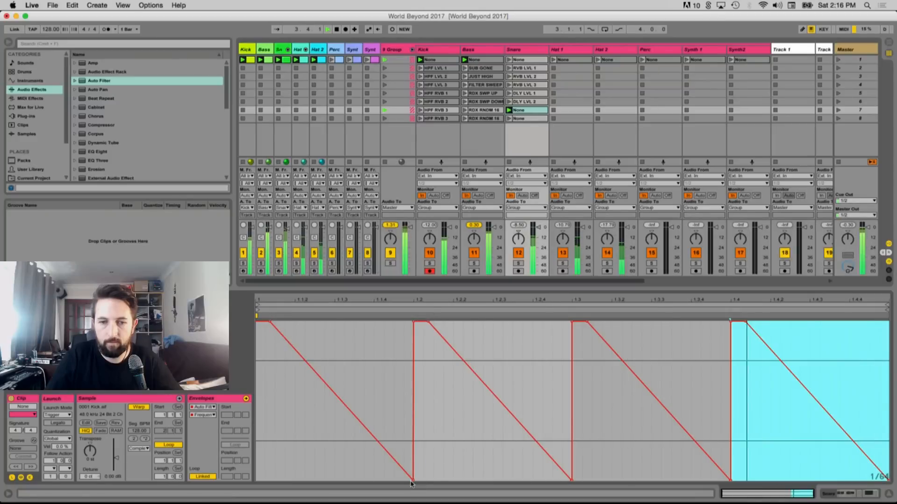
mouse_move(413, 483)
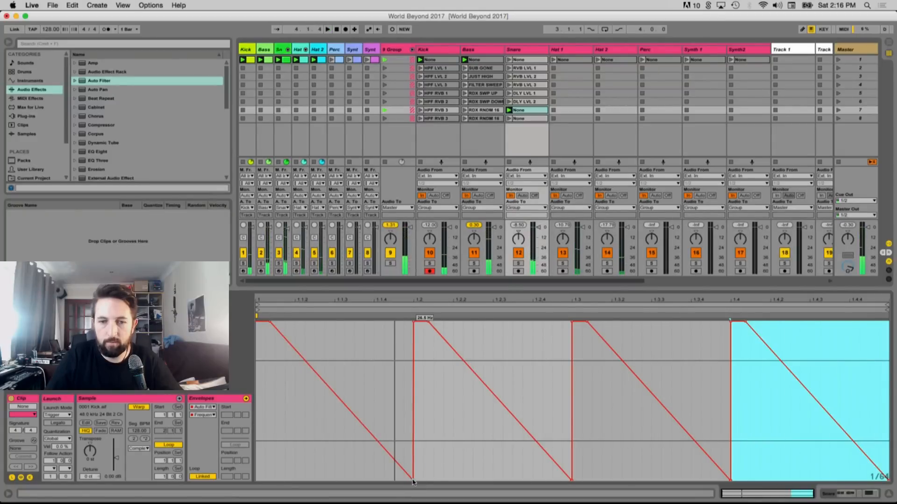
left_click_drag(403, 473, 404, 463)
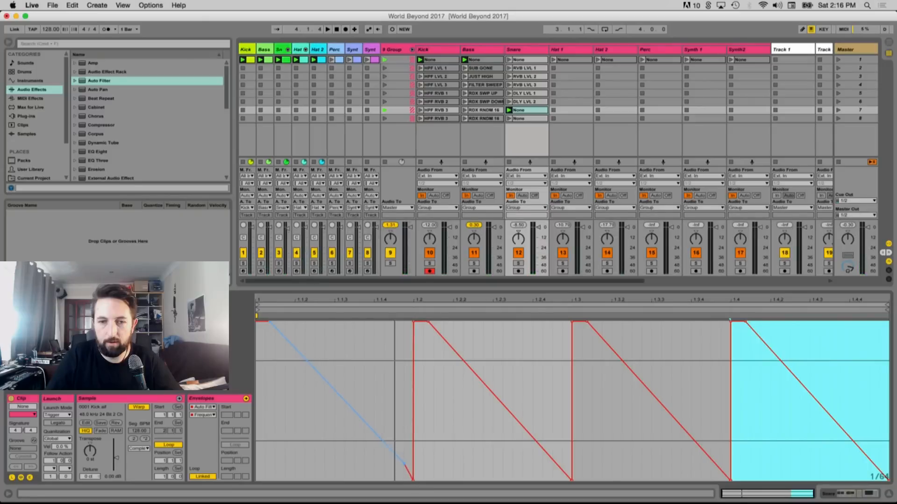
left_click_drag(404, 409, 404, 471)
left_click(449, 419)
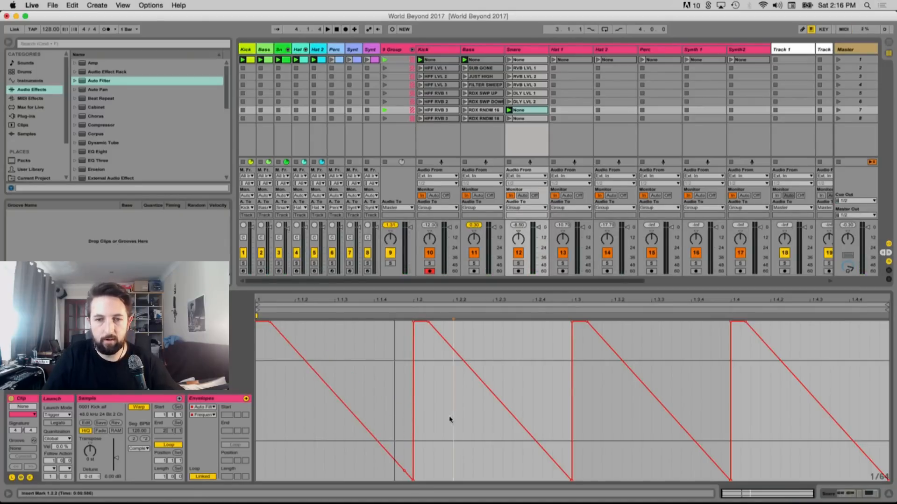
key("super+a")
key("Delete")
Draw a shallower Frequency envelope falling from fully open at the clip's start to about mid-height just before beat 2
left_click(268, 338)
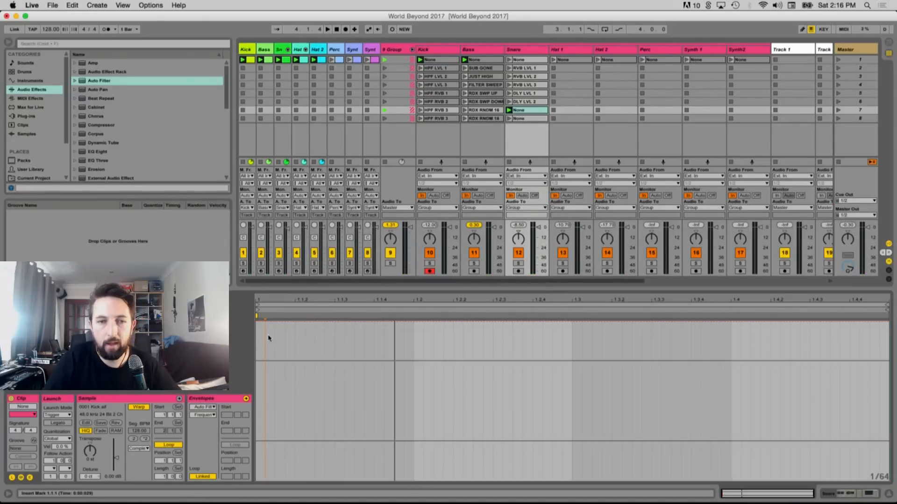
left_click_drag(266, 324, 256, 395)
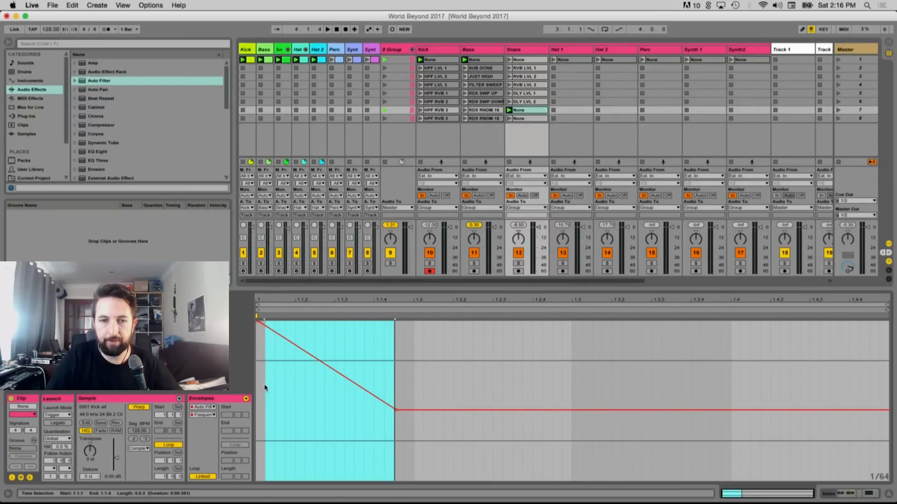
key("super+d")
key("super+d")
key("super+d")
key("super+d")
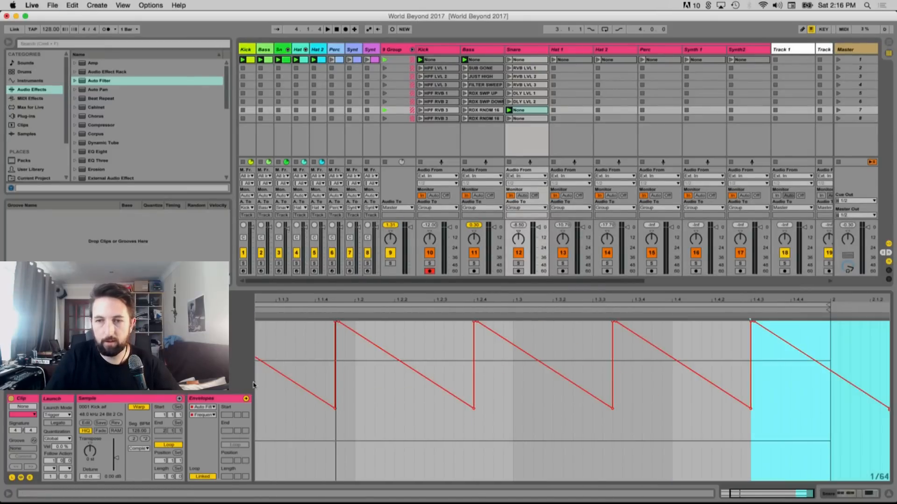
key("super+z")
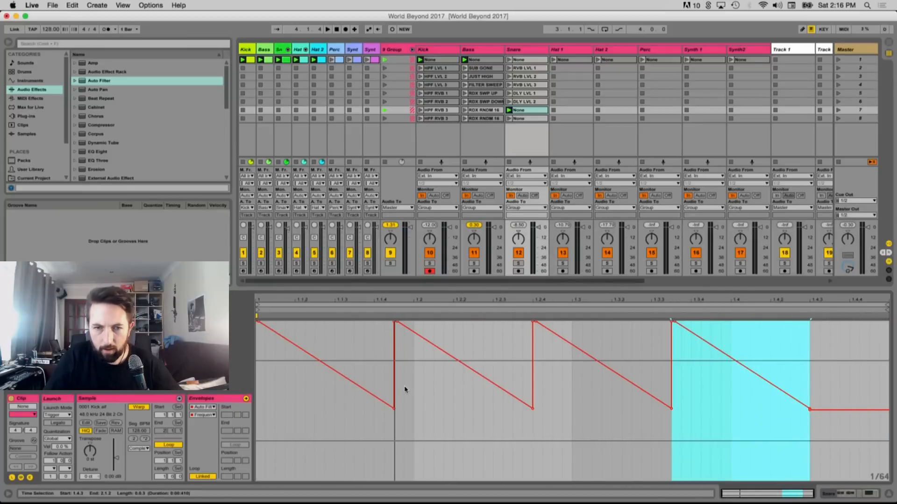
key("super+z")
key("super+z")
key("super+z")
Duplicate the full first beat of the Frequency envelope across the other three beats and test the clip with the Snare soloed
left_click_drag(406, 369, 257, 366)
key("super+d")
key("super+d")
key("super+d")
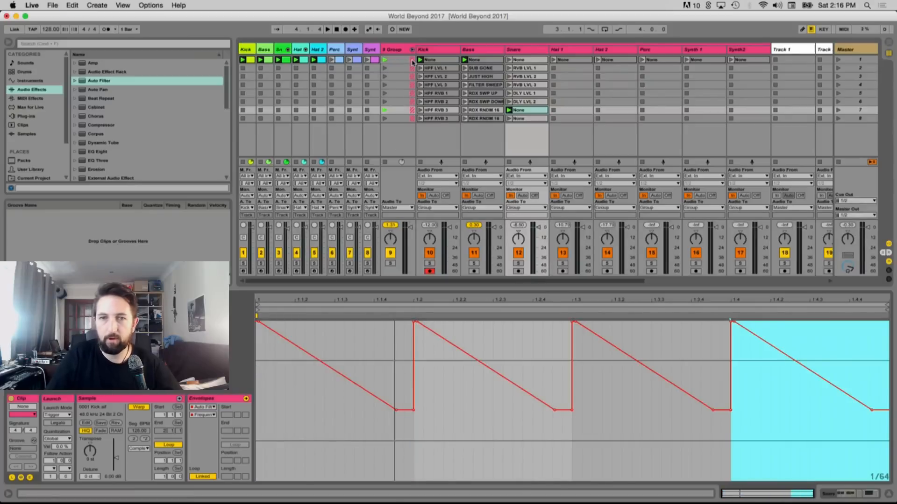
key("space")
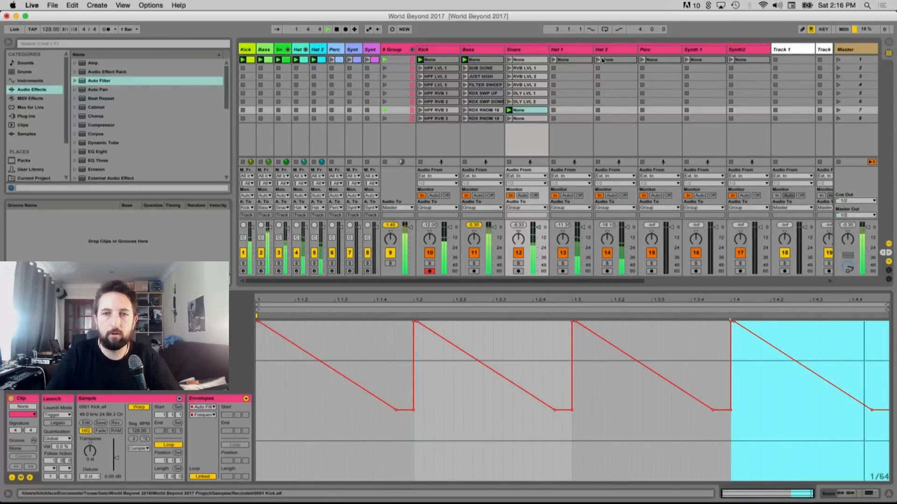
left_click(517, 263)
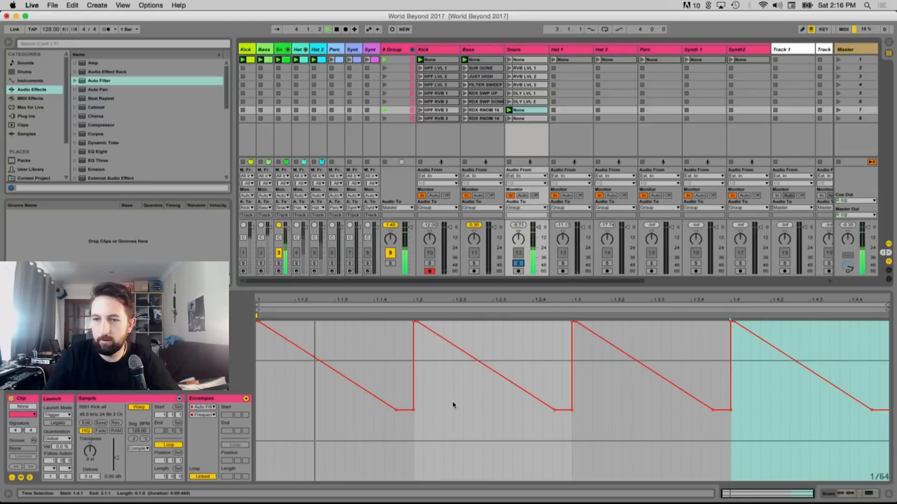
Reshape the Frequency envelope's second beat into a ramp rising to fully open at beat 3, and select the first two beats
left_click(414, 322)
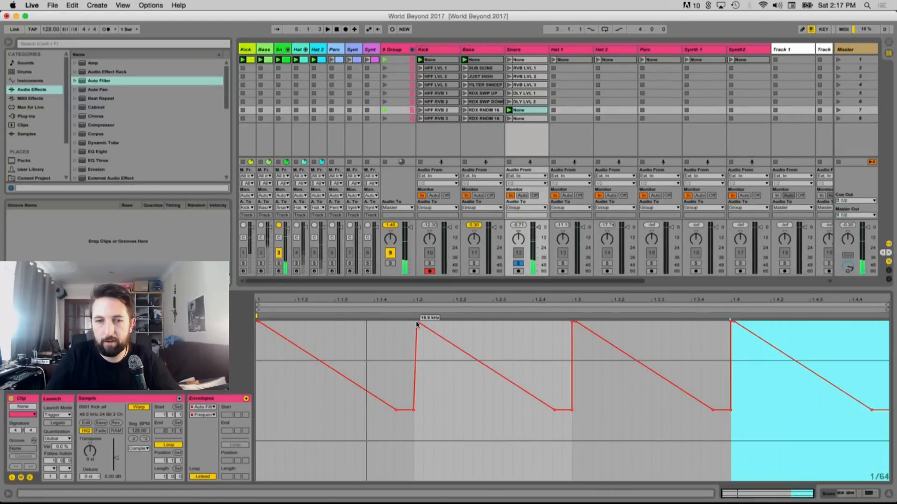
left_click(570, 410)
left_click_drag(573, 411, 270, 410)
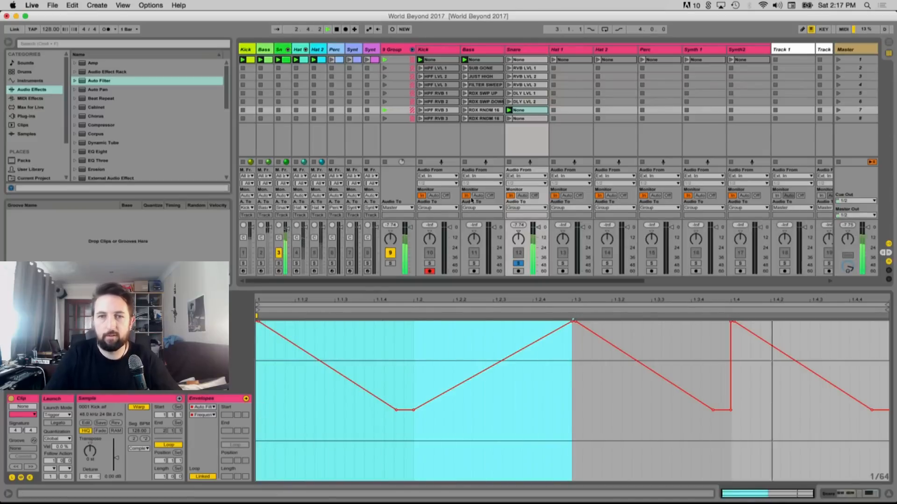
Rename the Snare's None clip in scene 7 DLY LVL 3
left_click(520, 118)
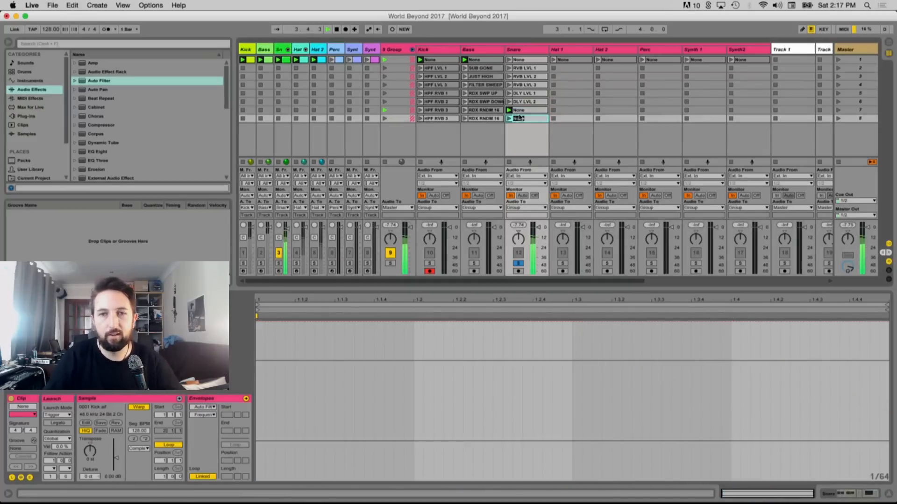
left_click(522, 110)
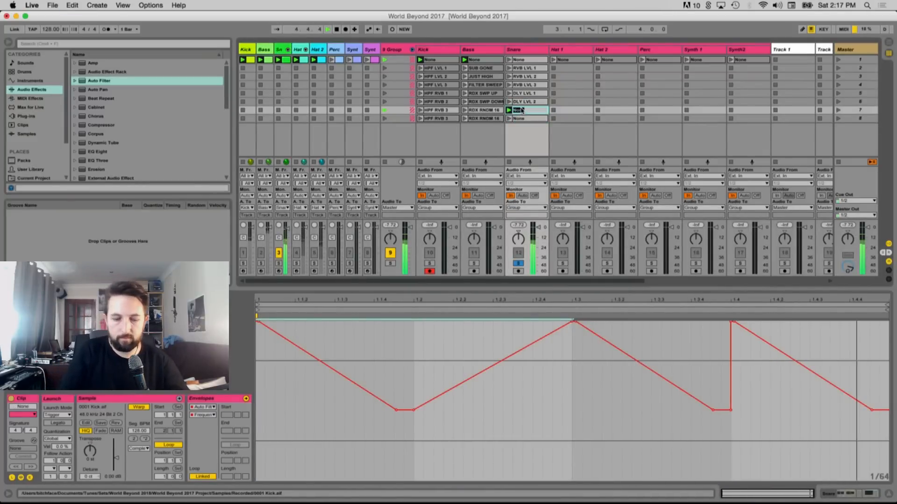
type("DLY LVL")
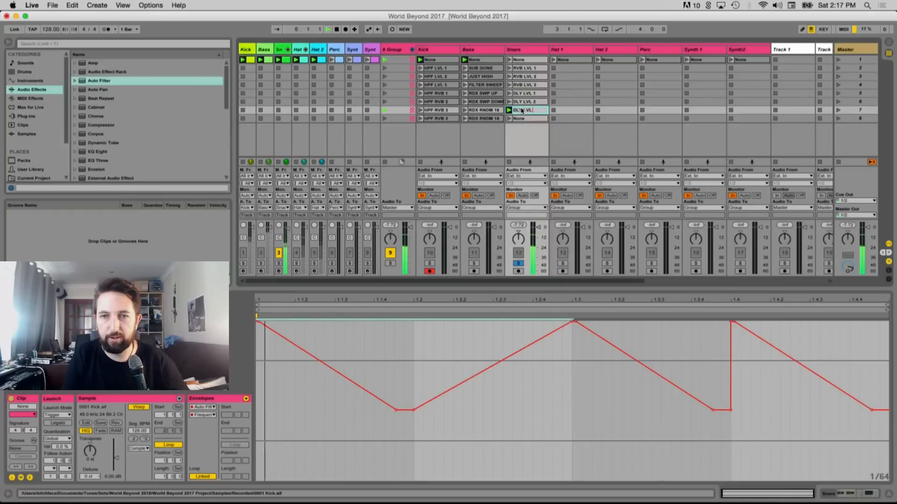
type(" 3")
key("Return")
Launch the Snare's None clip in scene 8 and lower its flat Simple Delay L Time envelope to near the minimum, testing it in playback
key("Down")
key("Left")
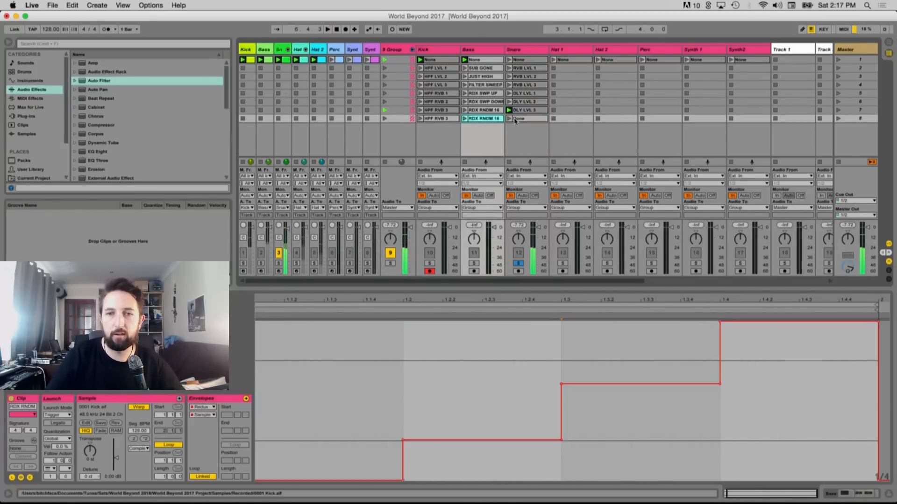
left_click(516, 119)
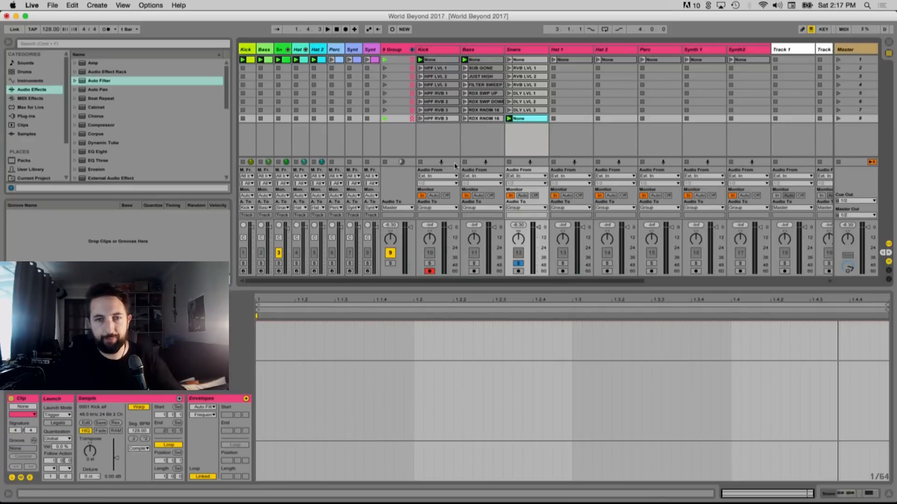
left_click(518, 50)
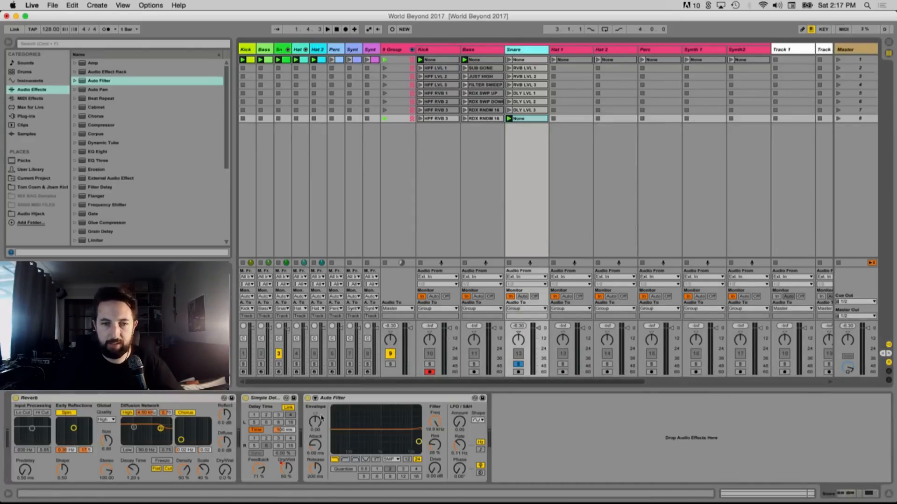
left_click(519, 119)
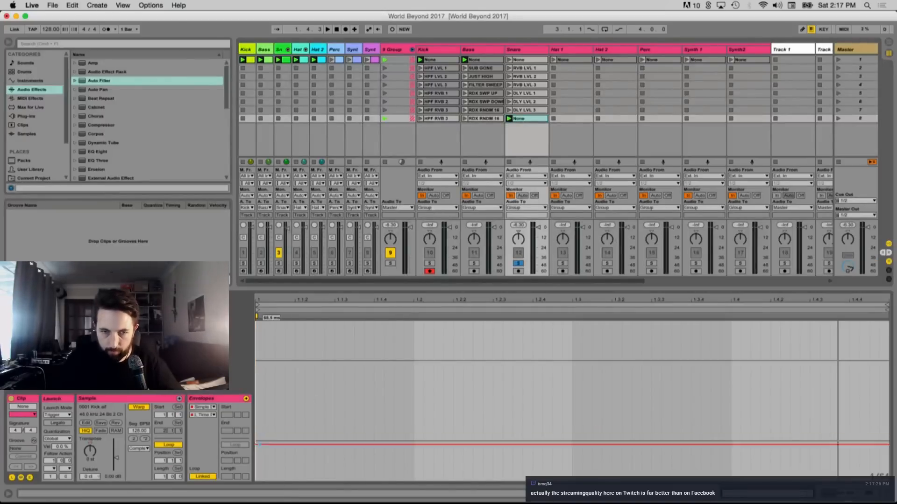
key("space")
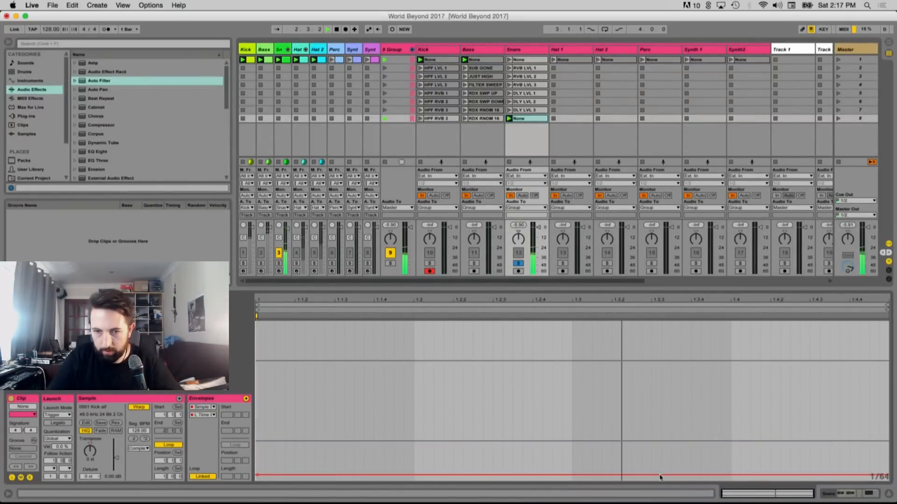
key("space")
Draw a stepped Simple Delay L Time envelope on a 1/8 grid, with low steps and taller ones at beat 3 and the bar's end
left_click(590, 432)
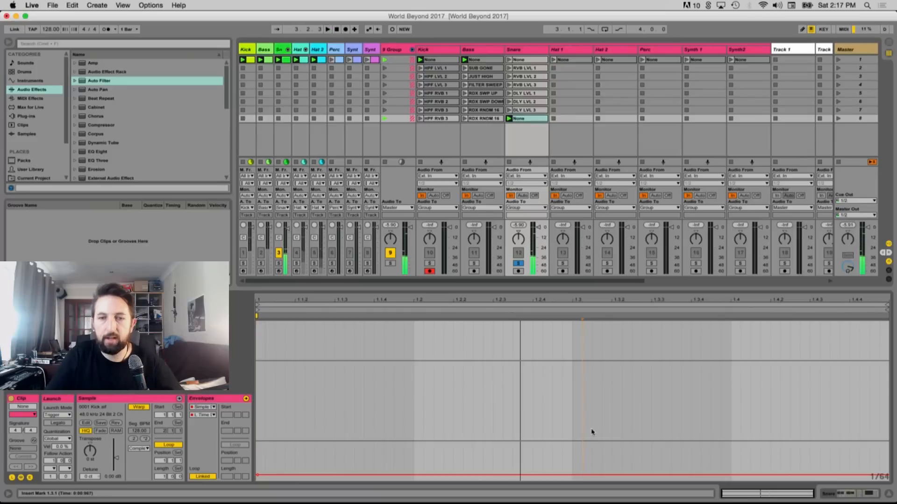
key("super+2")
key("super+2")
key("super+2")
key("space")
key("b")
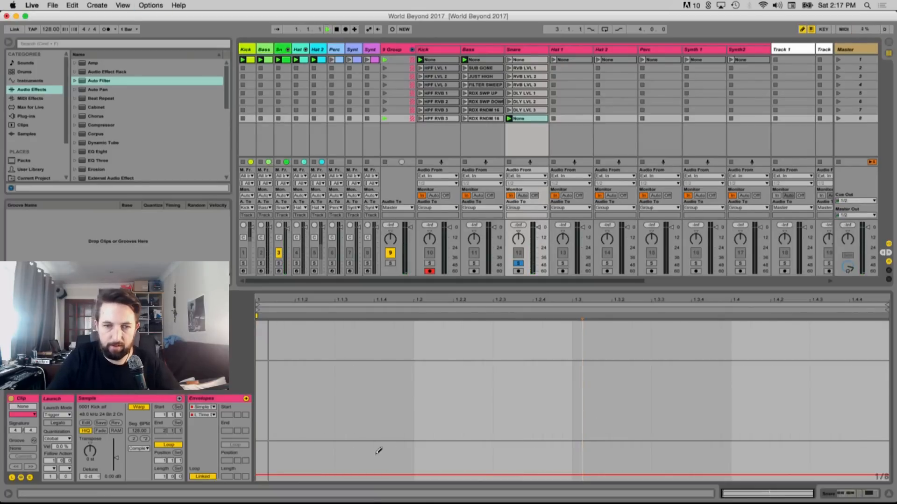
left_click(374, 463)
left_click(451, 469)
left_click(527, 467)
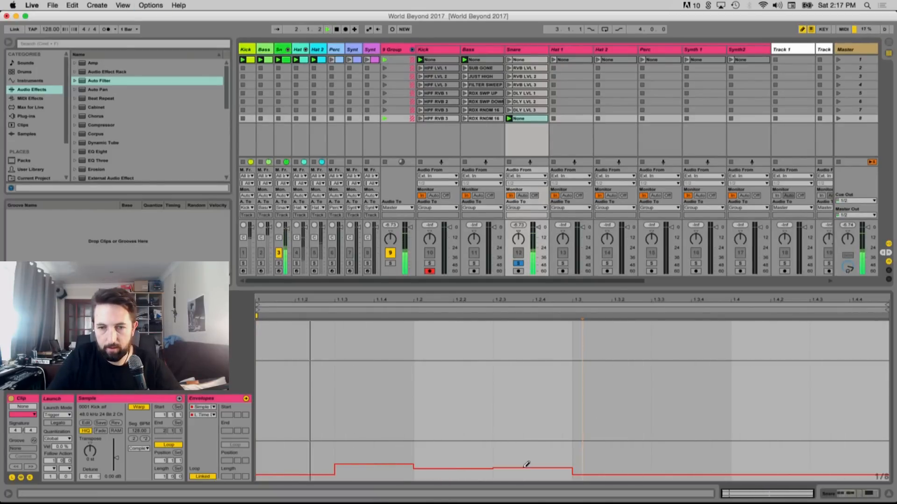
left_click(607, 444)
left_click(520, 472)
left_click(680, 465)
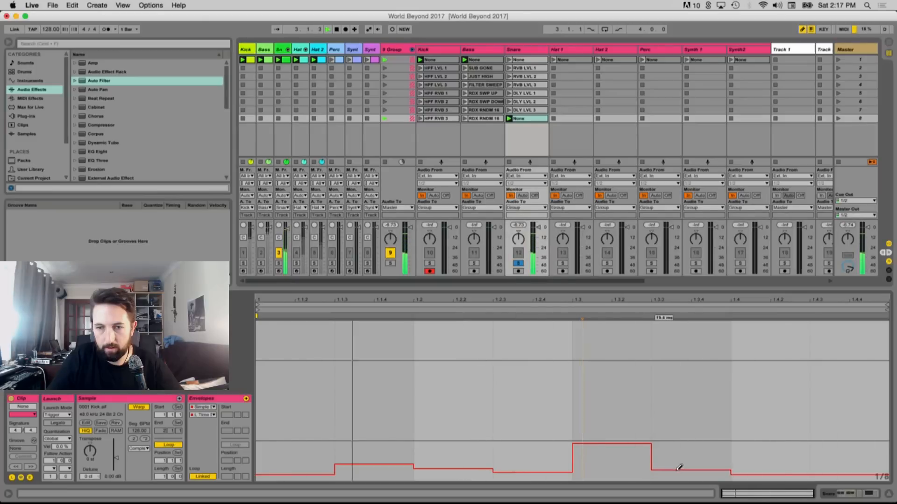
left_click(771, 466)
left_click(855, 411)
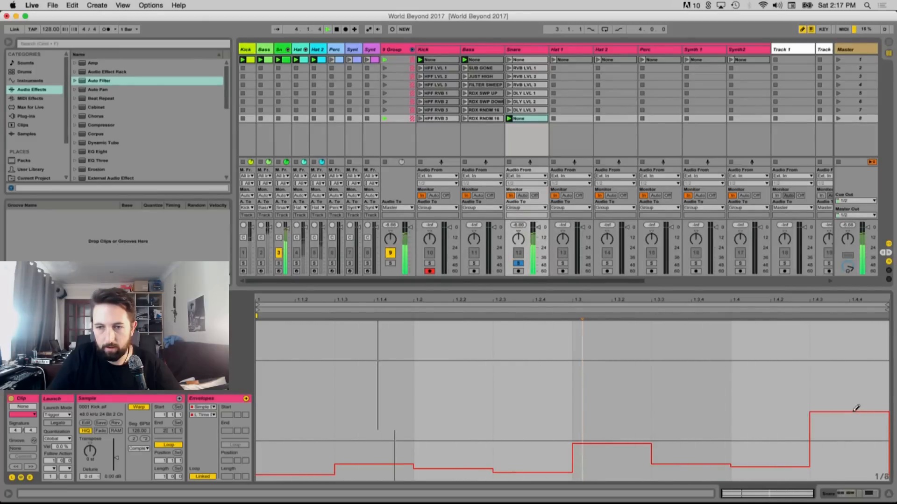
Lower most of the L Time envelope's eighth-note steps, keeping the first half near minimum and moderate peaks at beat 3 and the last eighth
left_click(364, 474)
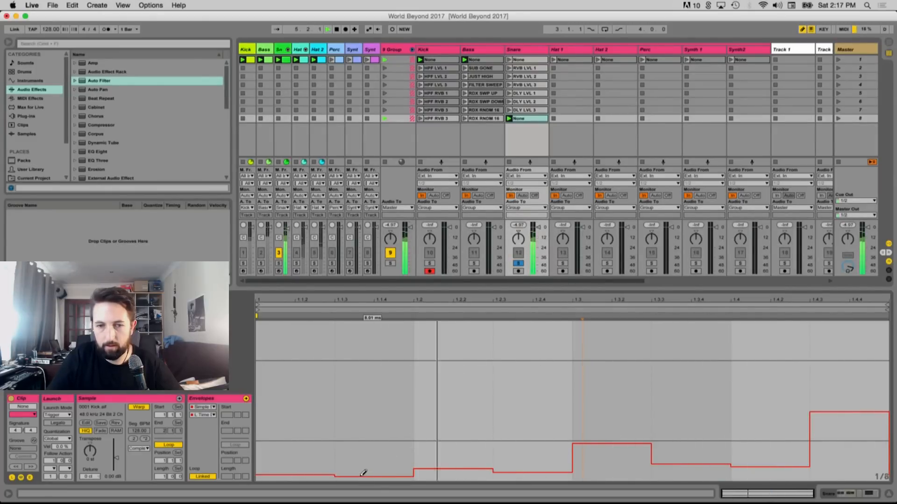
left_click(441, 473)
left_click(527, 475)
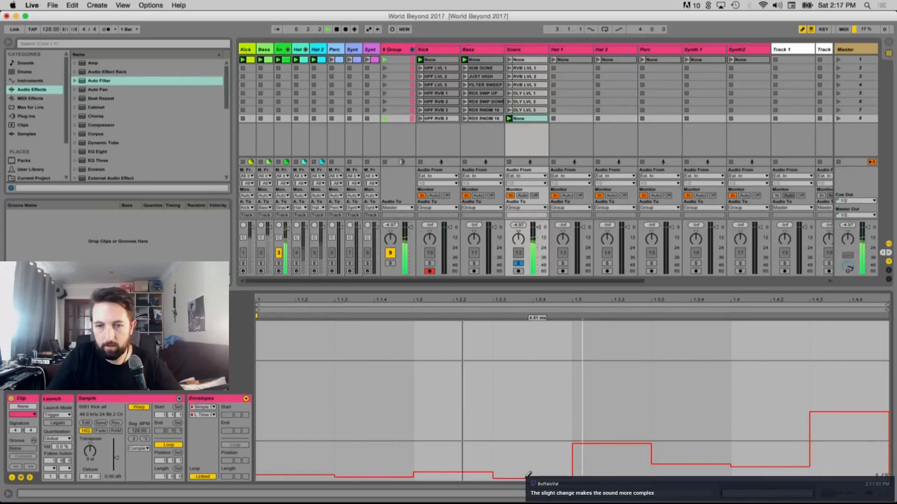
left_click(625, 451)
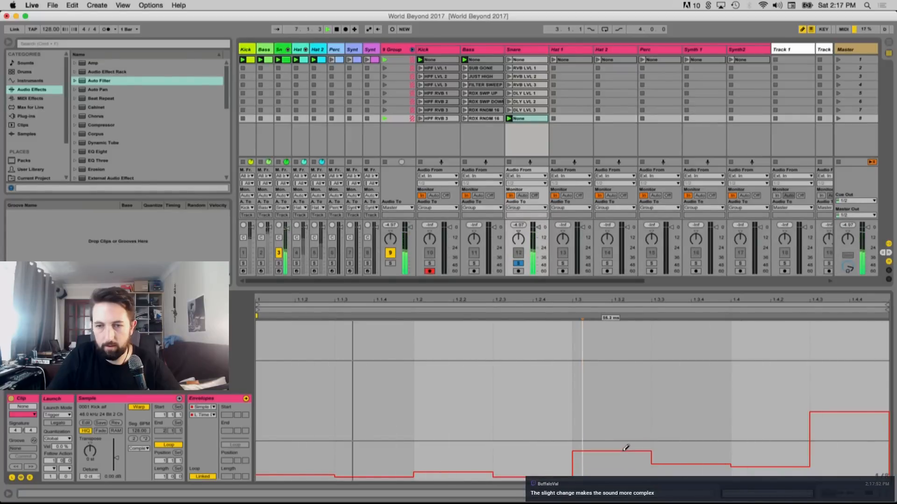
left_click(775, 469)
left_click(843, 449)
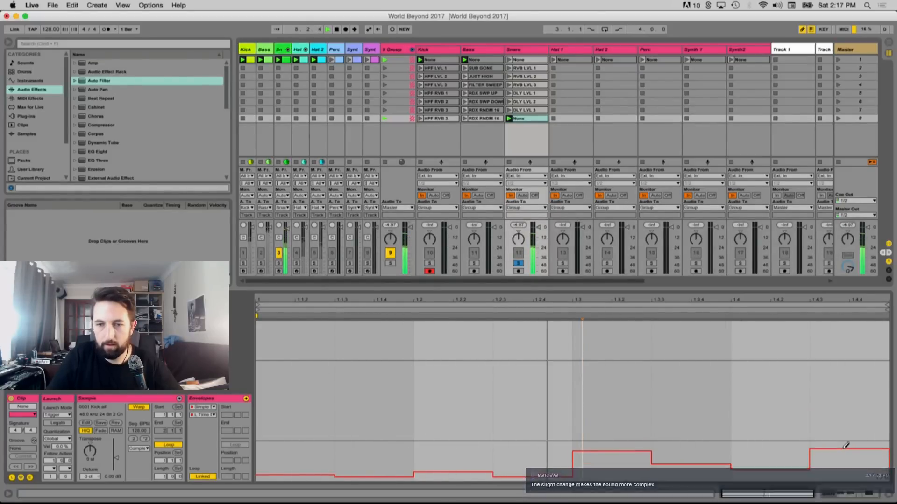
Rename the Snare's None clip in scene 8 DLY LVL 4
left_click(523, 120)
key("super+r")
type("DL")
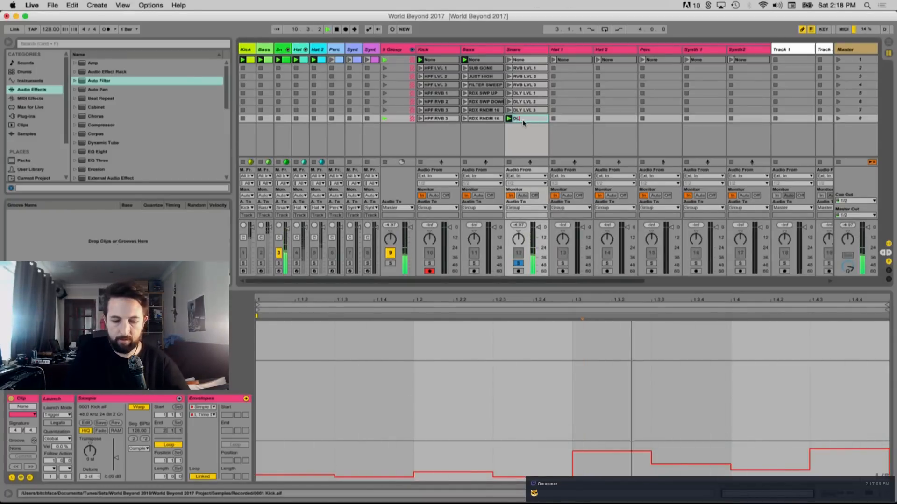
type("Y LVL 4")
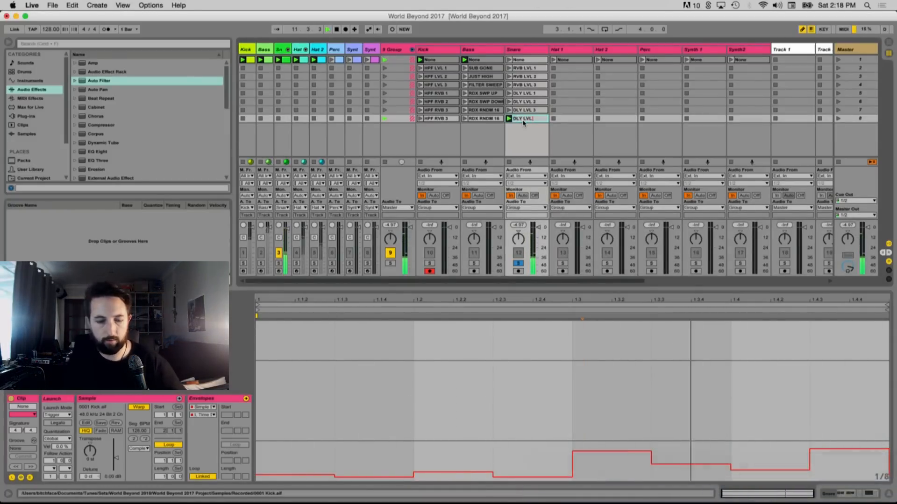
key("Return")
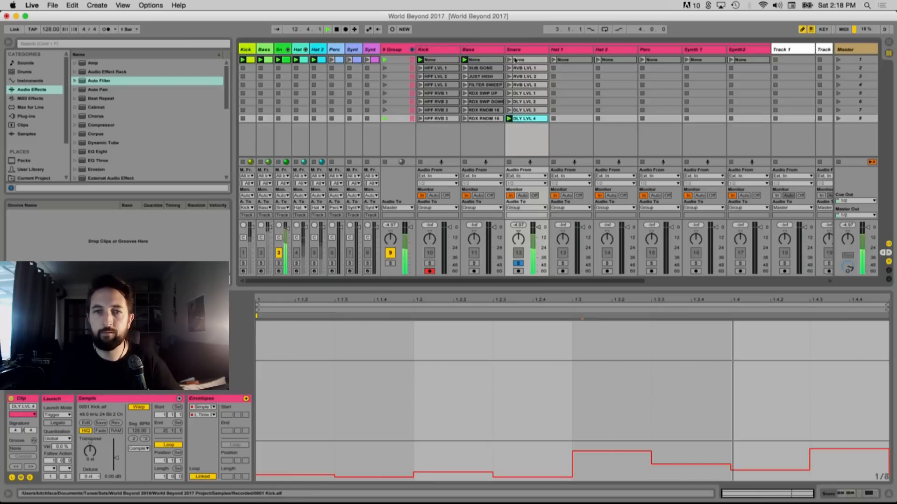
Return the Snare to None, set the follow action of clips RVB LVL 1 through DLY LVL 4 to First, and test unsoloed with HPF RVB 1
left_click(525, 60)
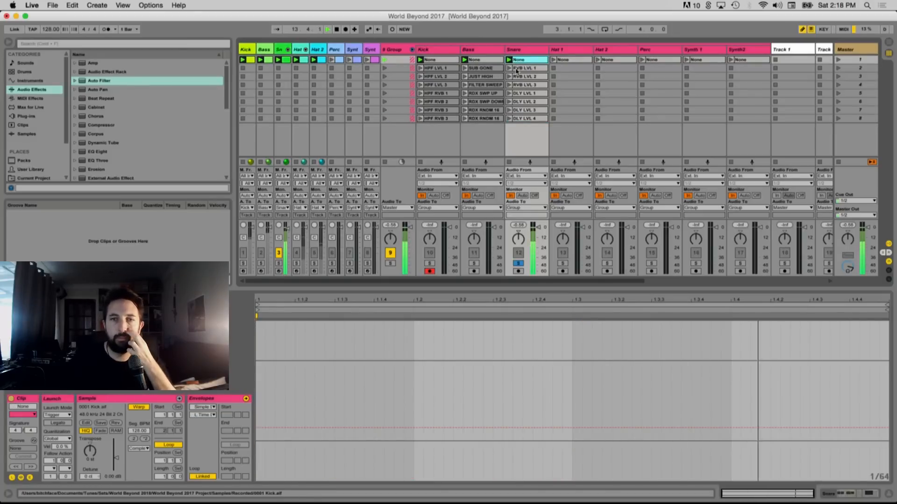
key("Down")
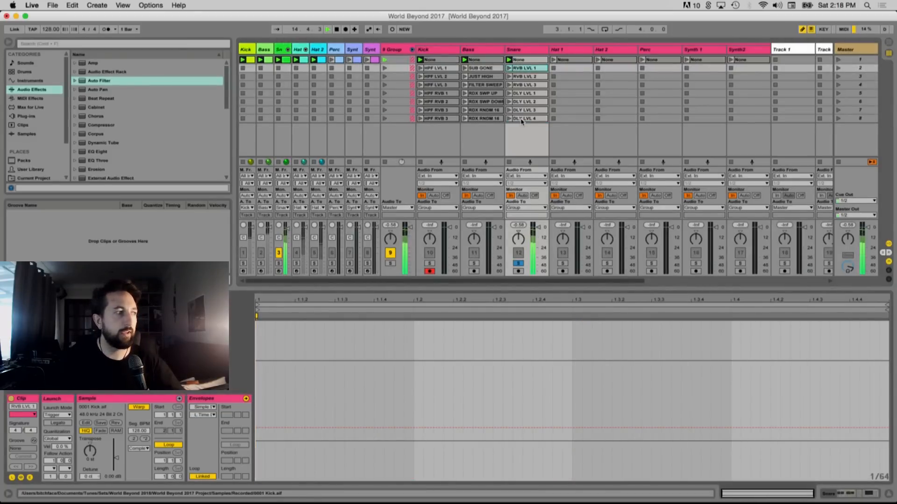
left_click(522, 119, "shift")
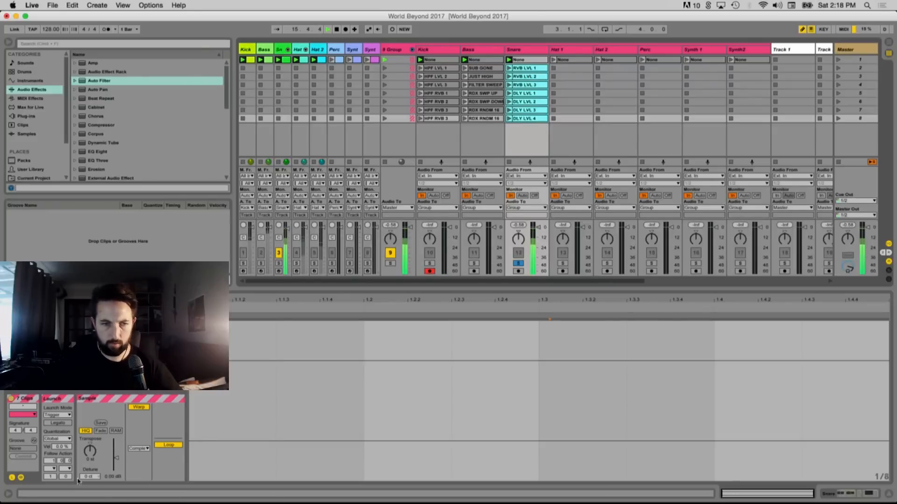
left_click(51, 469)
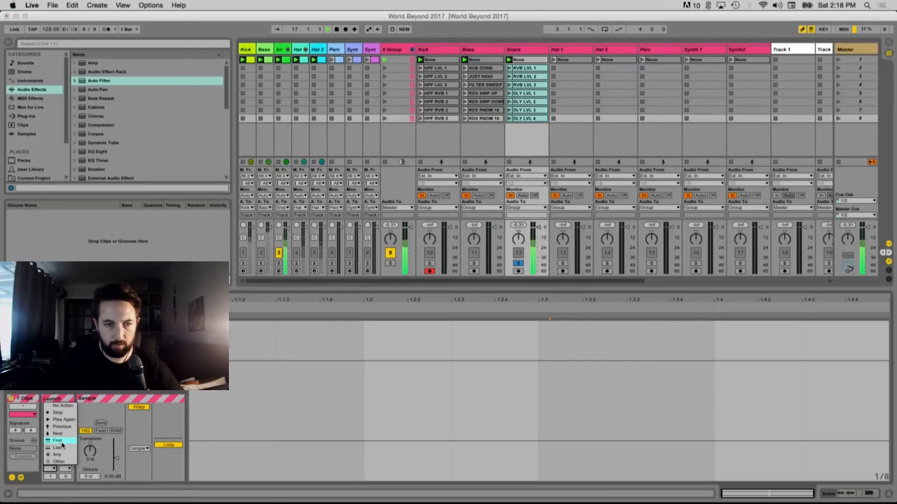
left_click(58, 441)
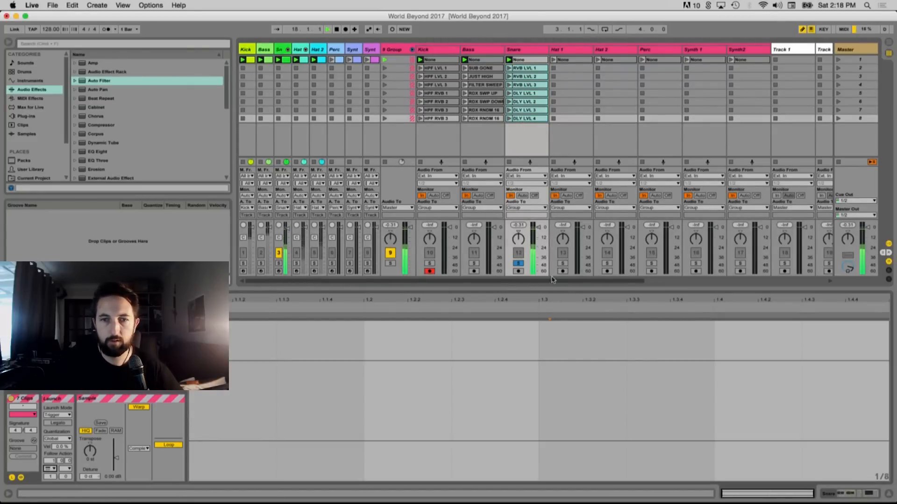
left_click(519, 264)
left_click(420, 93)
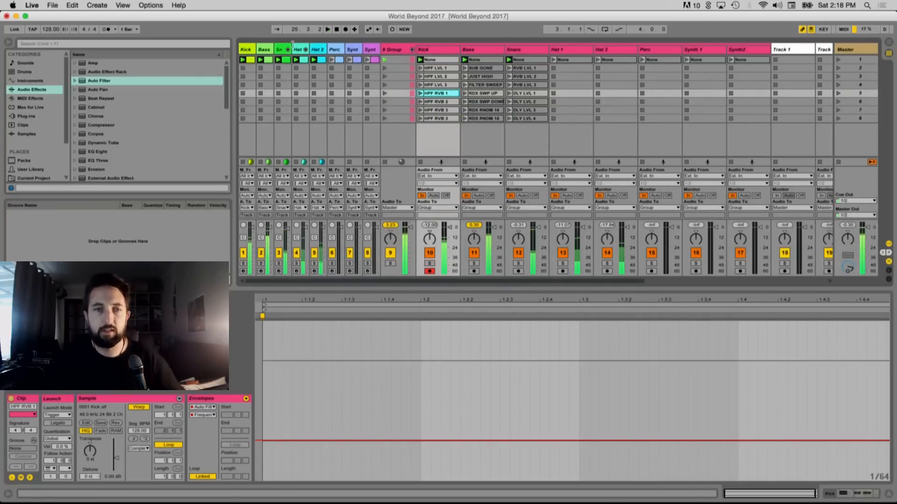
Clear all notes from the Bass MIDI clip and draw three consecutive sixteenth G0 notes from 1.1.2 to the end of beat 1
left_click(268, 60)
key("super+a")
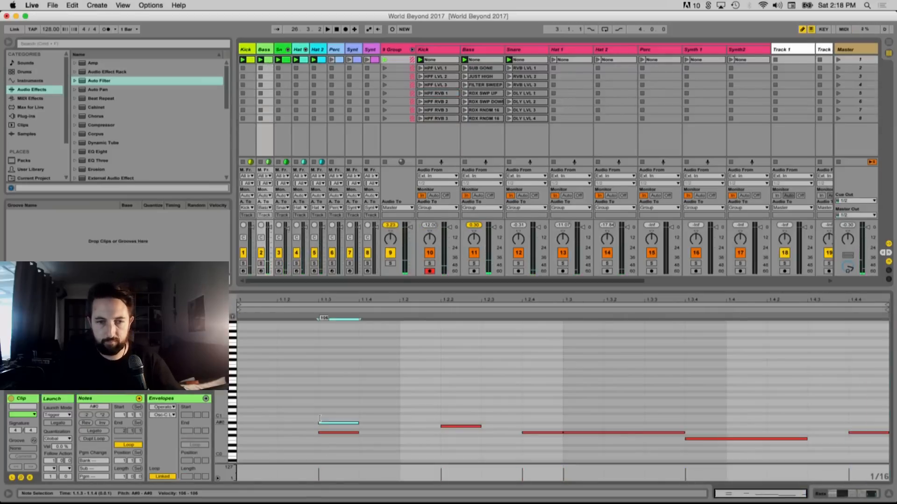
key("Delete")
left_click(285, 425)
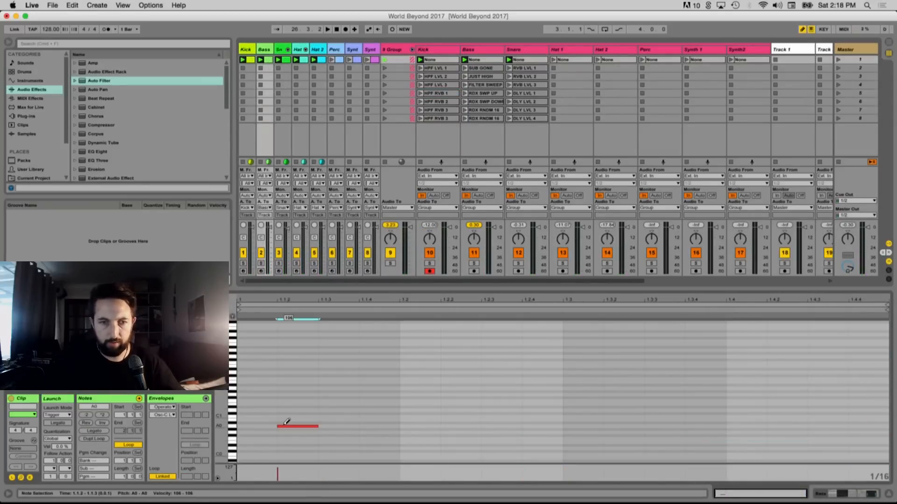
left_click(345, 432)
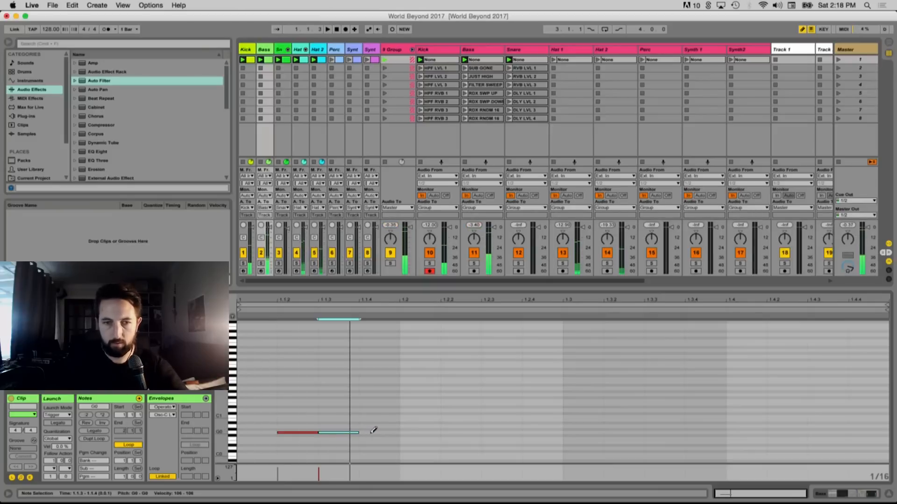
left_click(387, 432)
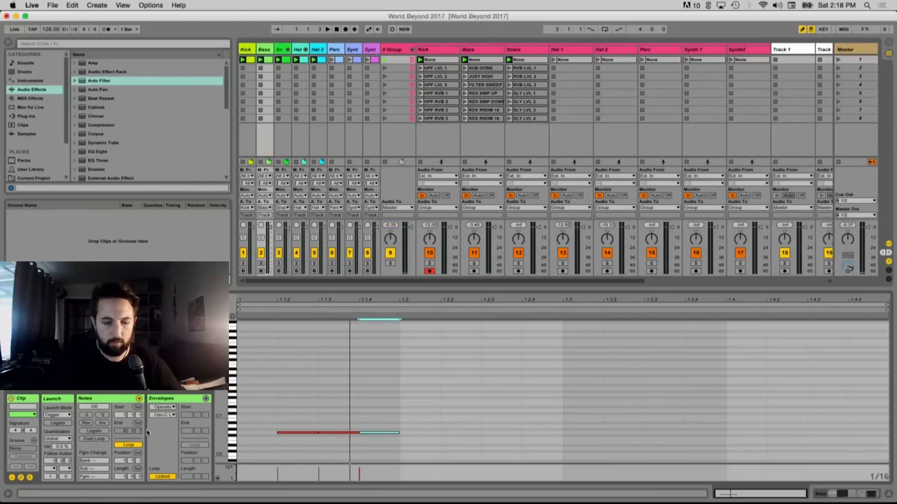
Duplicate the Bass clip's first beat of notes across the other three beats and play it back
left_click_drag(396, 410, 239, 443)
key("super+d")
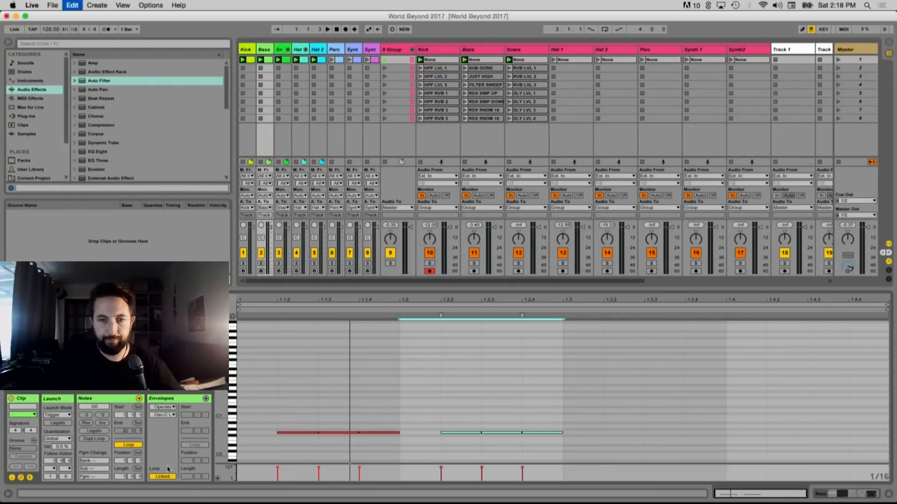
key("super+d")
key("super+d")
key("space")
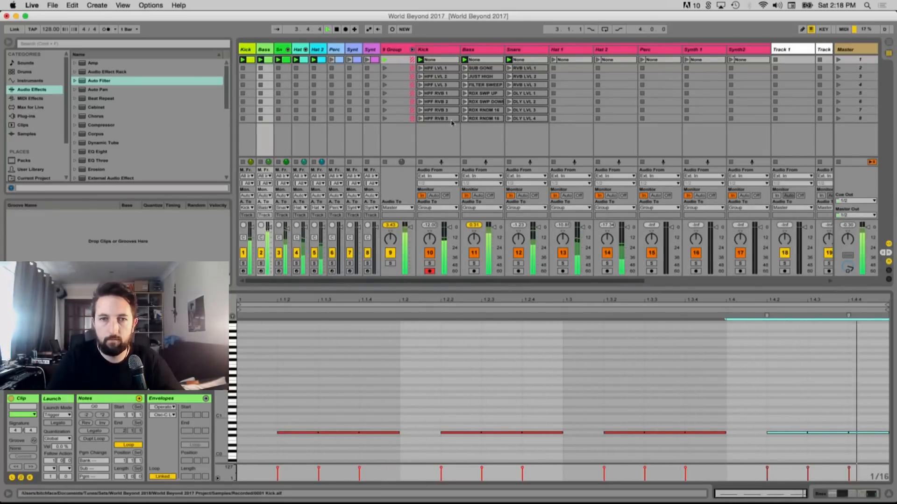
Audition Kick HPF RVB 2, Bass RDX RNDM 16, Snare RVB LVL 3 and the group's scenes 3 and 6 against the beat
left_click(420, 102)
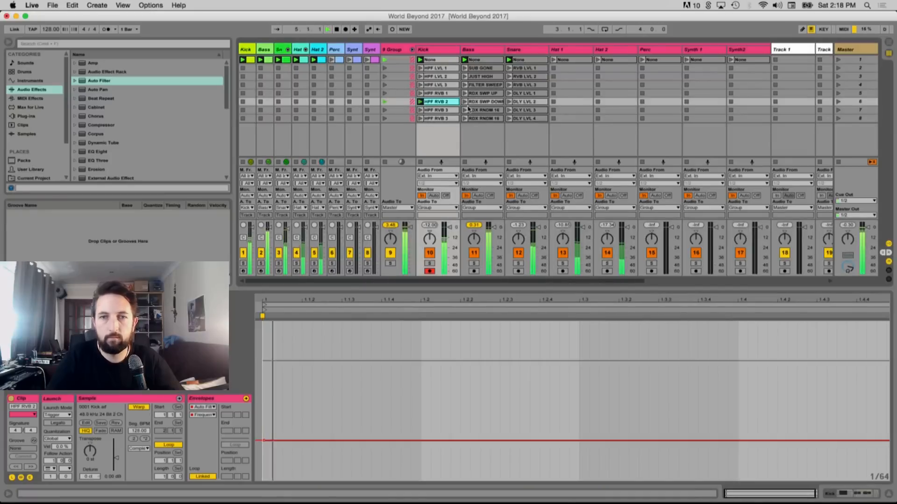
left_click(464, 110)
left_click(508, 85)
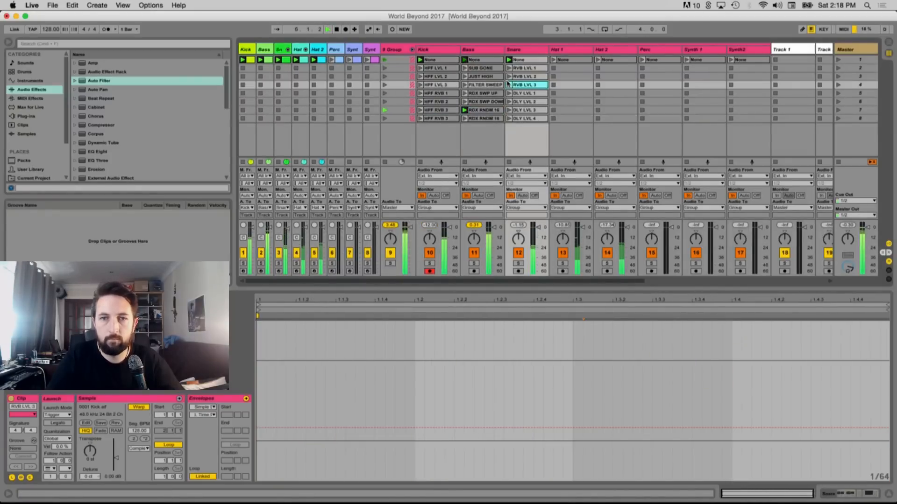
left_click(389, 77)
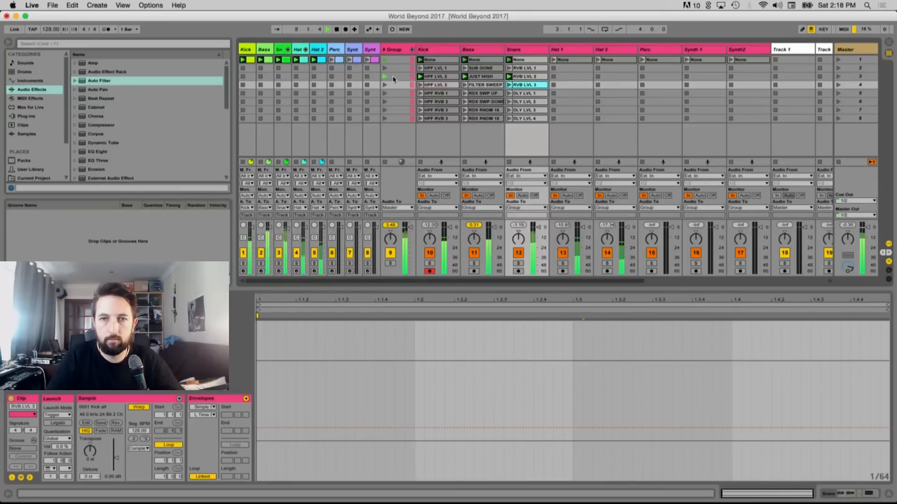
left_click(385, 103)
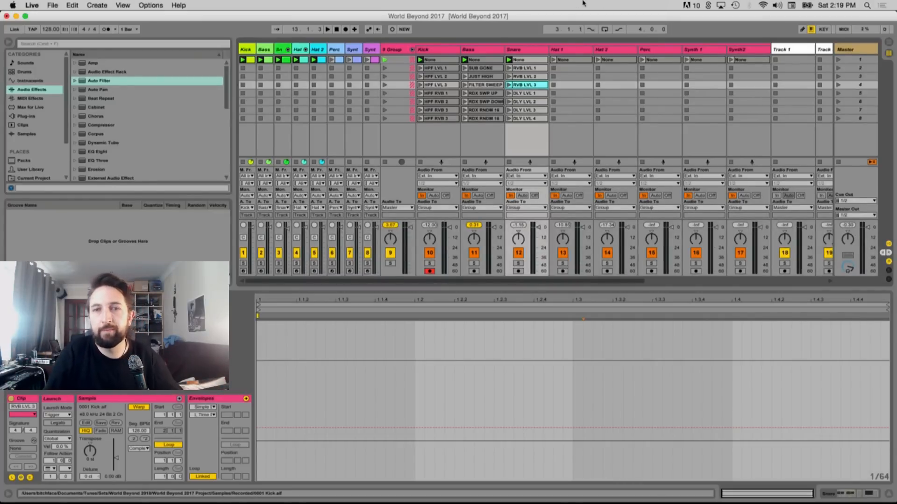
key("space")
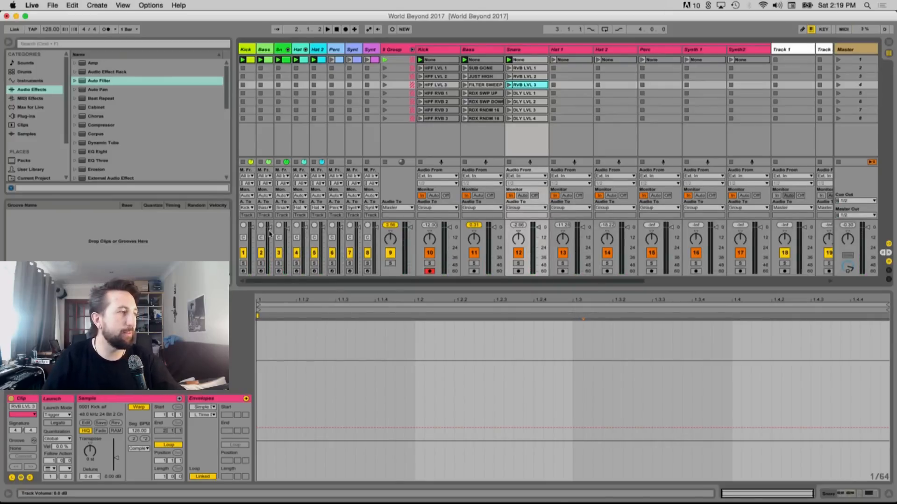
key("space")
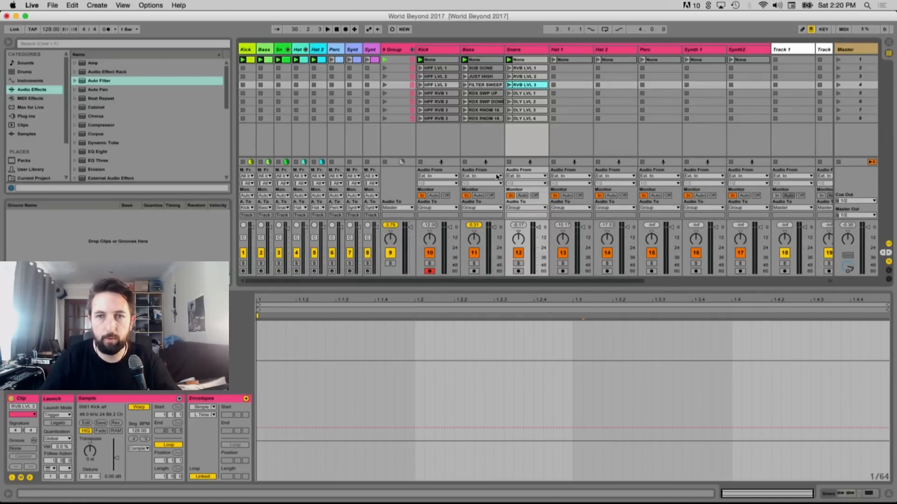
Select the group's Hat 1 track and solo the first source hat track during playback
left_click(568, 59)
key("space")
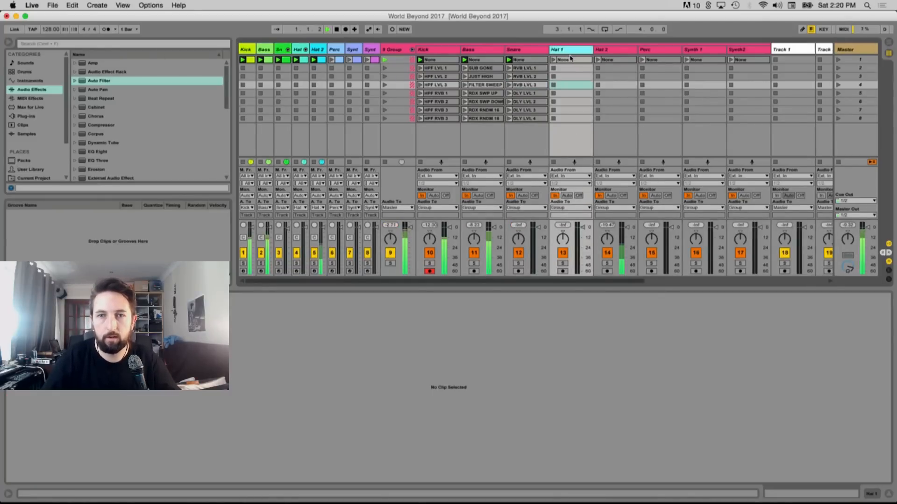
left_click(297, 264)
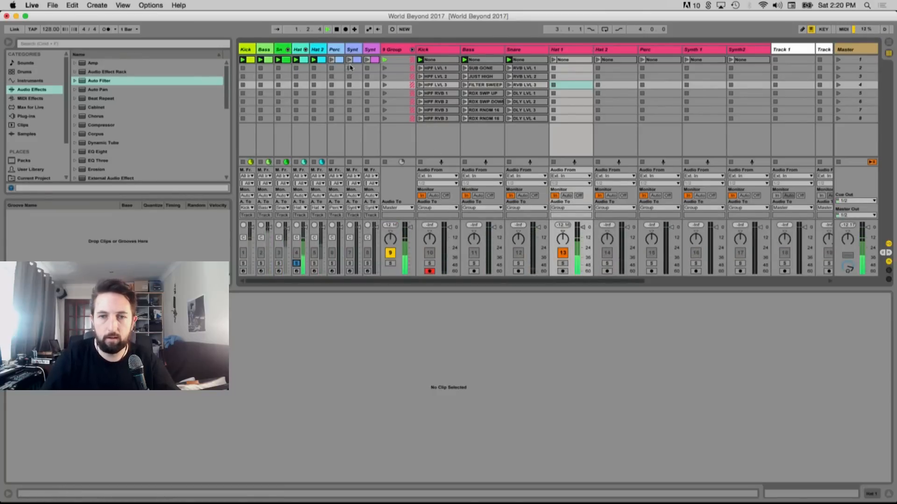
Add a Reverb audio effect to the group's Hat 1 track and restart playback
left_click(568, 50)
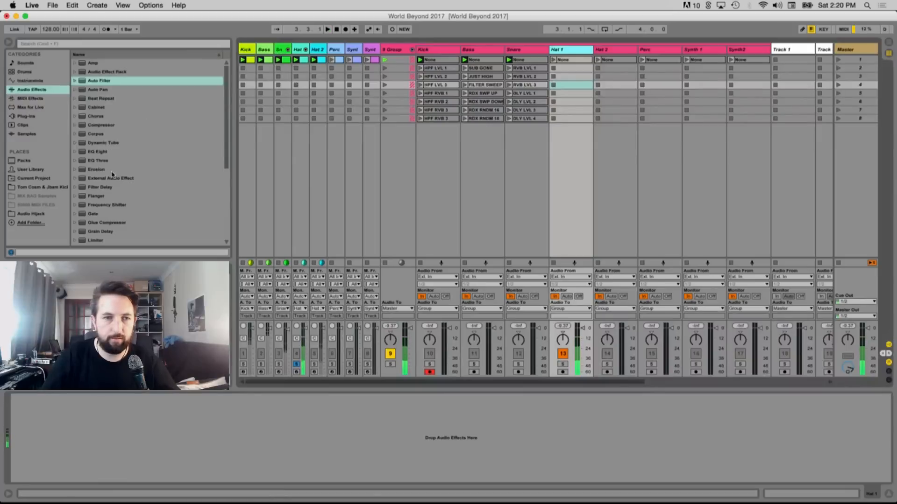
scroll(149, 192, "down", 5)
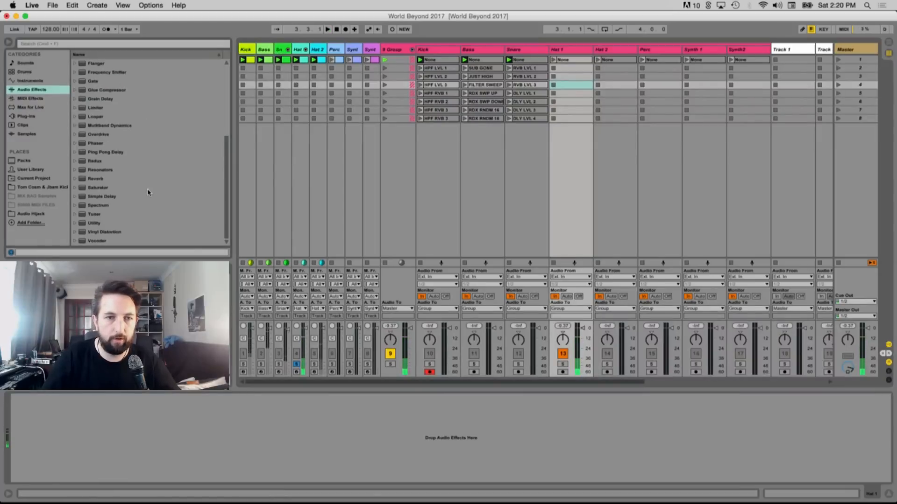
left_click(100, 178)
double_click(99, 178)
key("space")
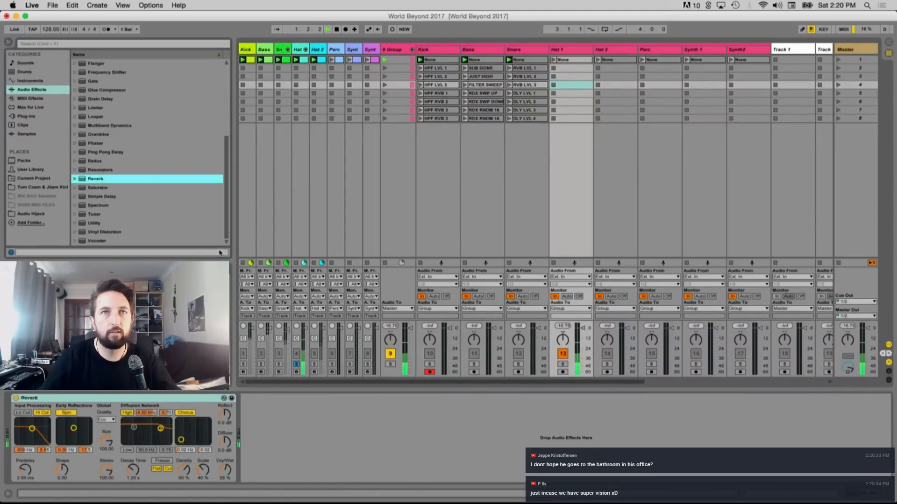
Restart playback, then switch off the Hat 1 Reverb's Hi Cut, set its quality to High and its Dry/Wet to 0%
key("space")
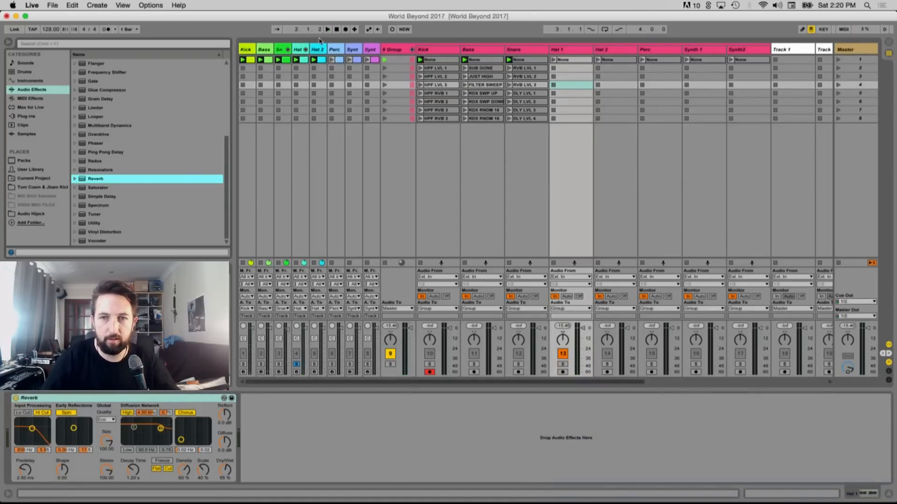
key("space")
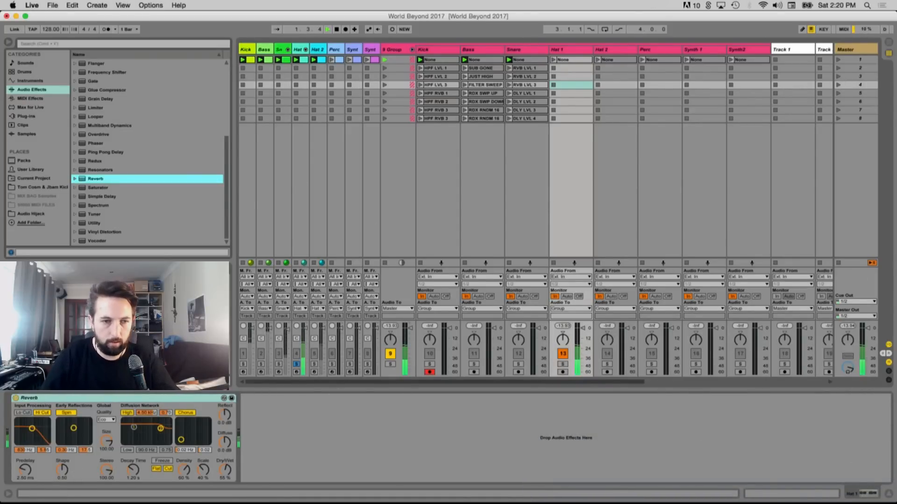
left_click(42, 413)
left_click(106, 420)
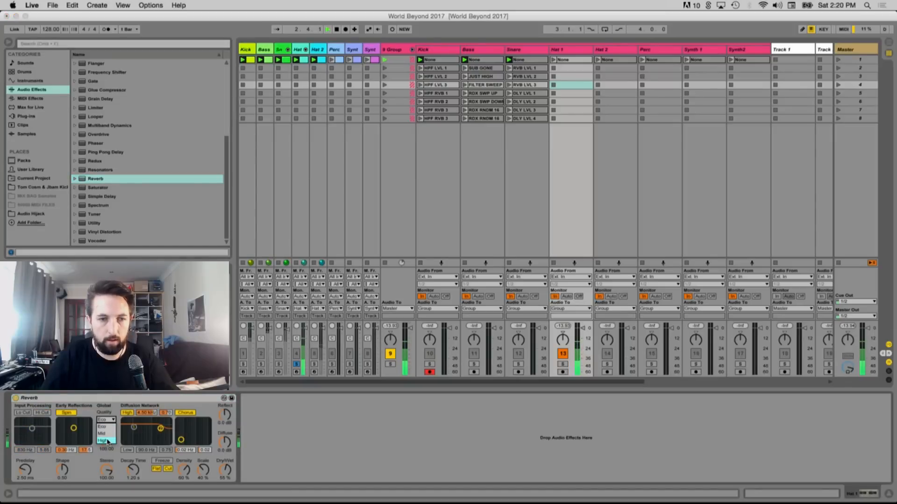
left_click(108, 442)
left_click_drag(226, 470, 225, 499)
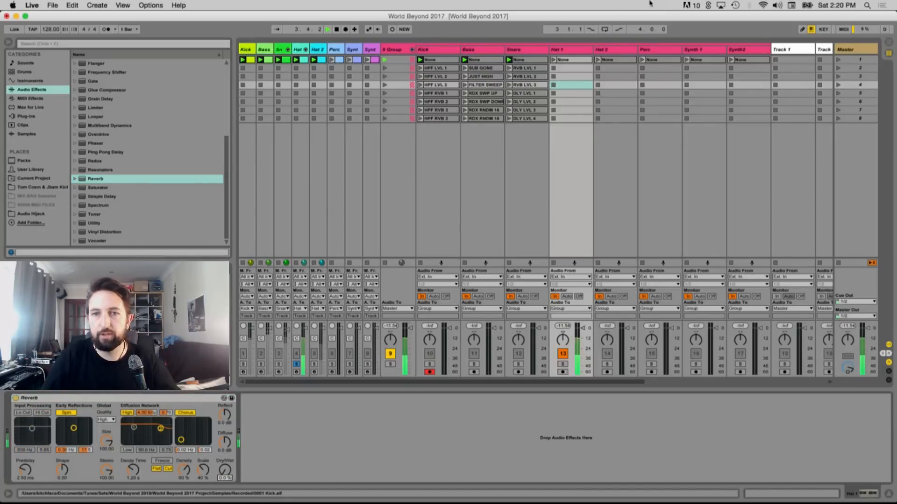
Duplicate the group's first Hat 1 clip into the second slot and launch the copy
left_click(560, 60)
key("super+d")
key("space")
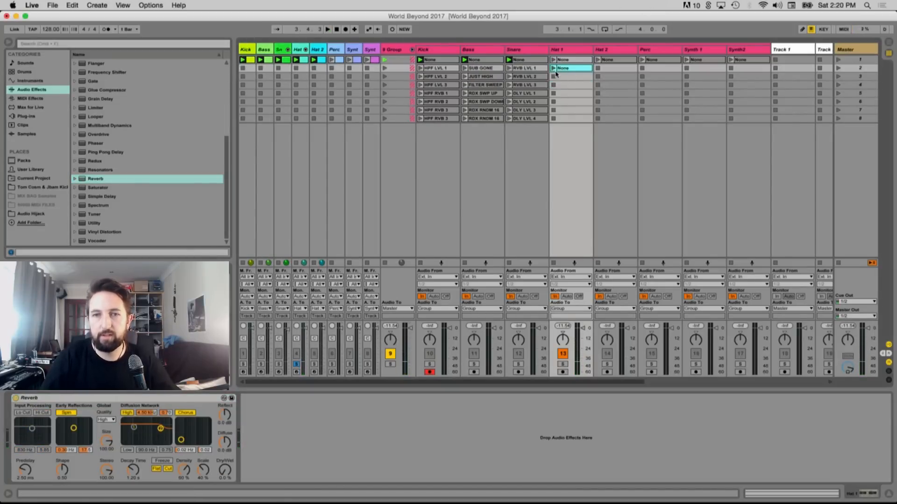
left_click(553, 68)
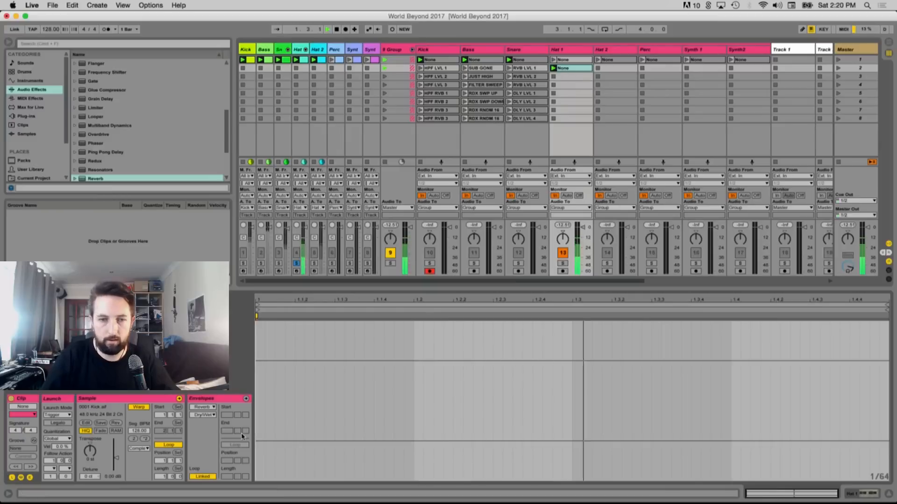
Raise the second Hat 1 clip's Reverb Dry/Wet envelope to a flat 50% and launch the clip
left_click(258, 480)
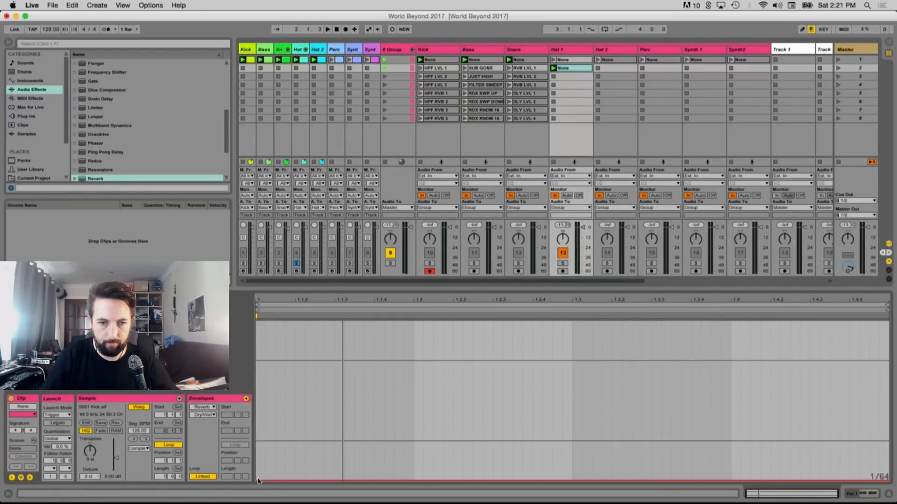
left_click_drag(258, 481, 259, 440)
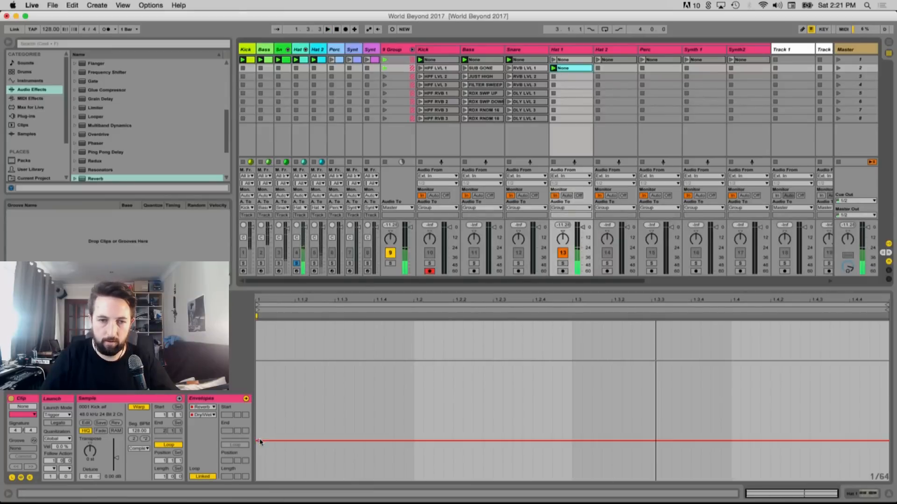
left_click_drag(260, 441, 260, 400)
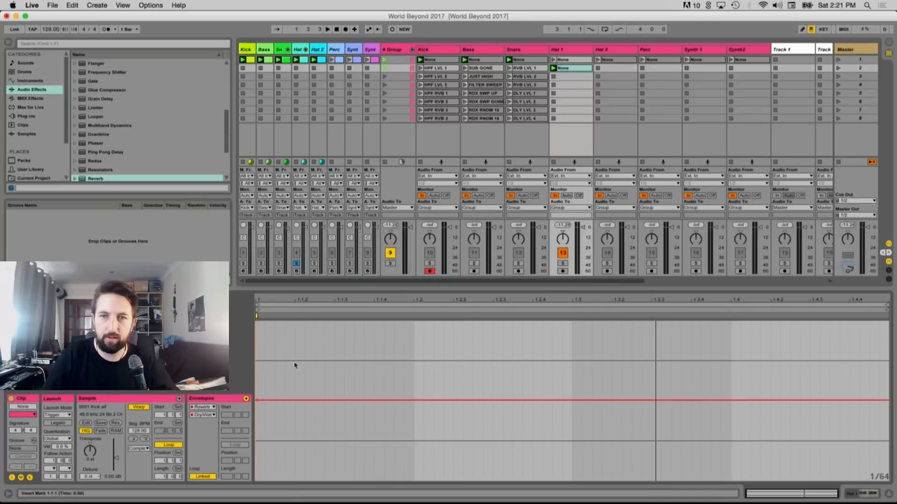
left_click(554, 68)
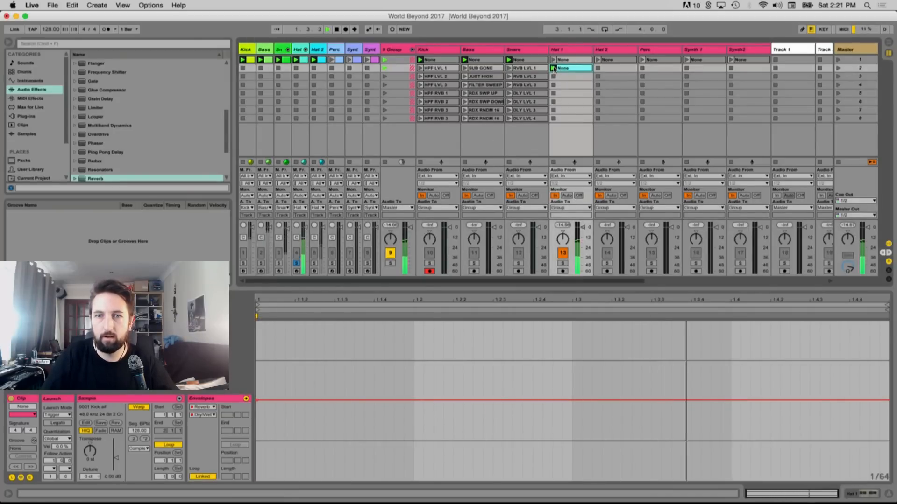
Add a Flanger audio effect after the Reverb on the group's Hat 1 track and start playback
double_click(134, 179)
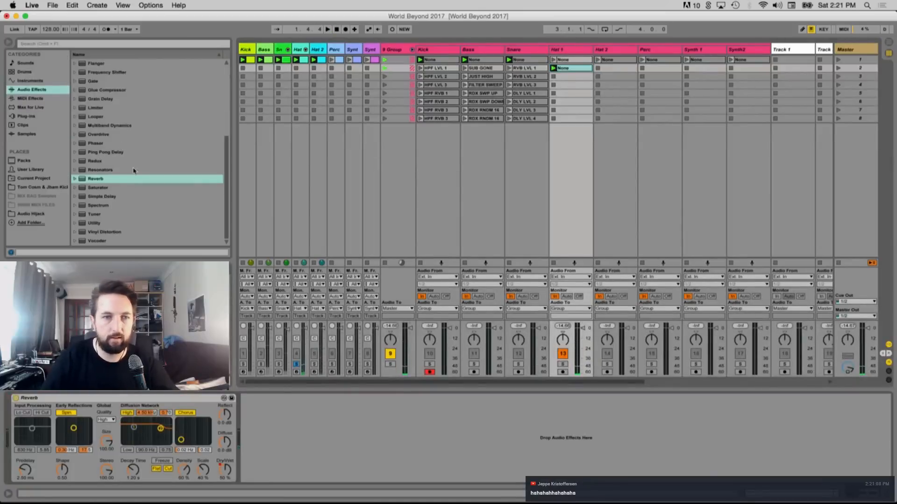
scroll(129, 210, "up", 2)
scroll(130, 210, "down", 2)
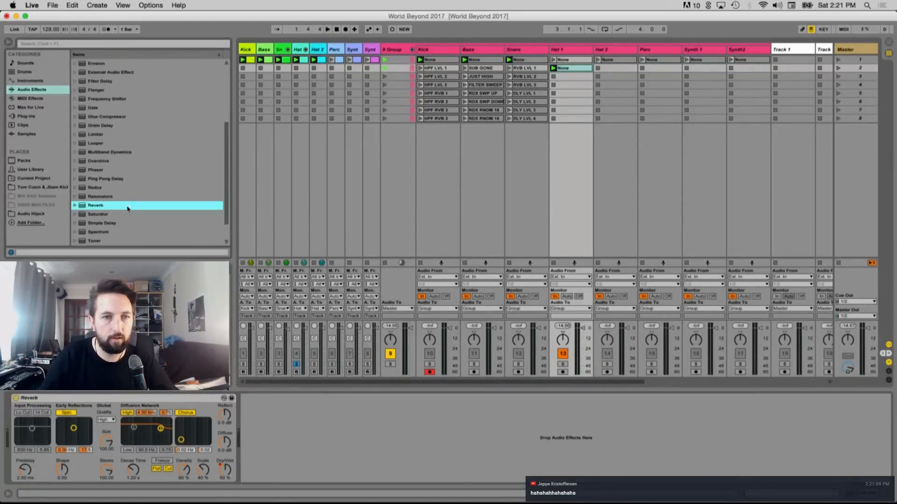
scroll(128, 209, "up", 5)
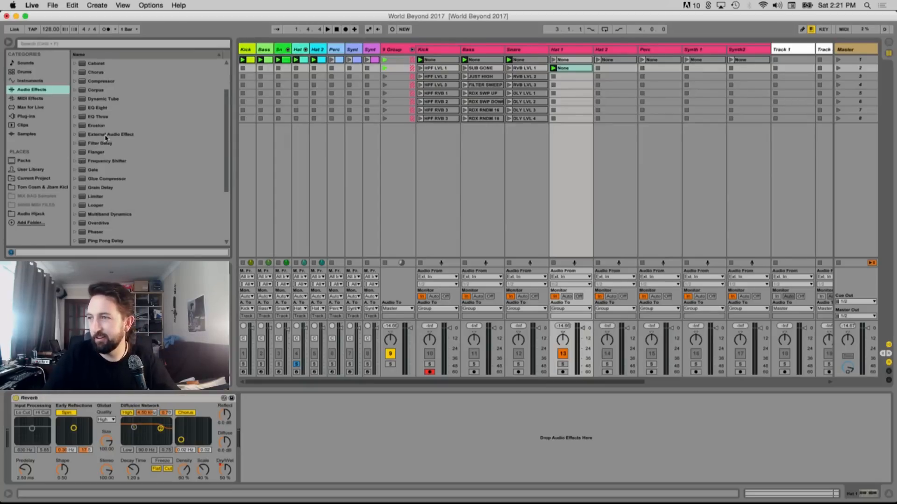
scroll(111, 138, "up", 3)
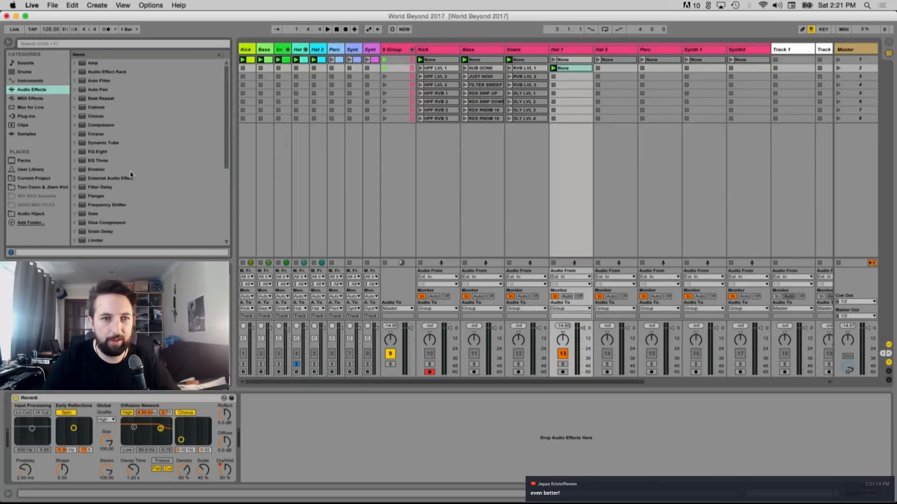
left_click_drag(115, 196, 327, 436)
key("space")
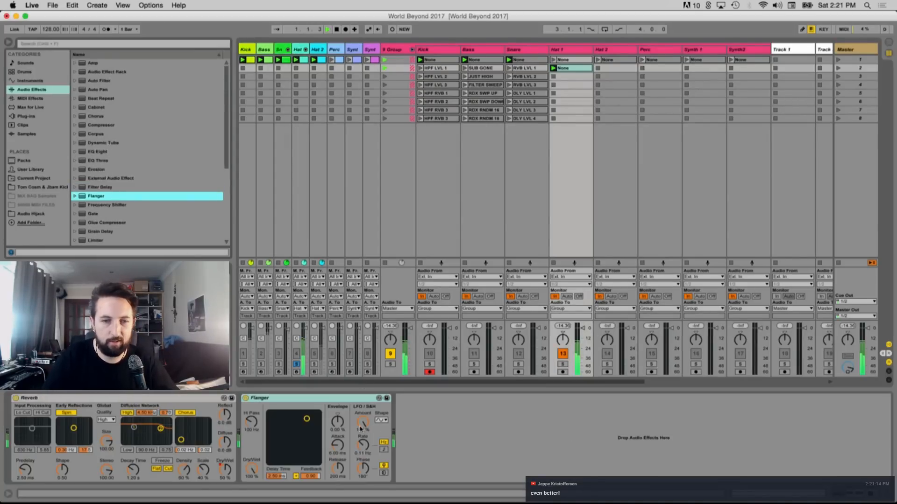
Sync the Flanger's LFO rate to the beat, then adjust the rate, delay time and feedback by ear
left_click(383, 450)
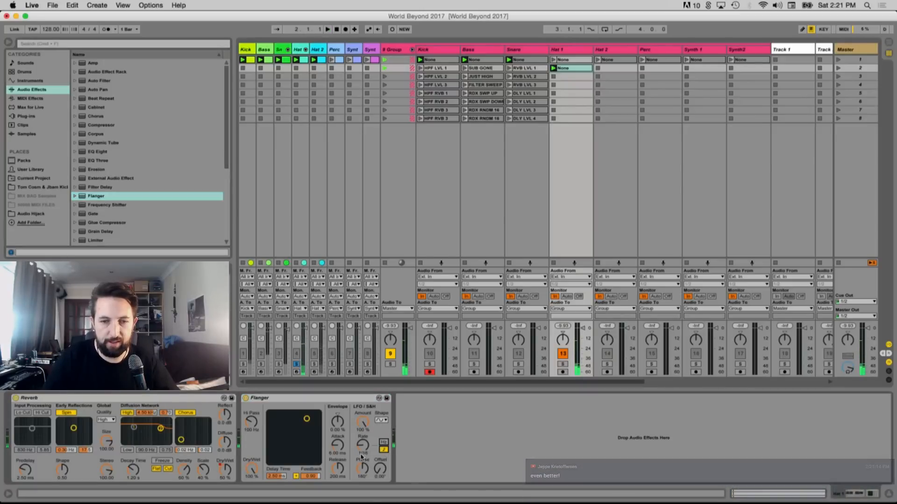
left_click_drag(362, 455, 362, 444)
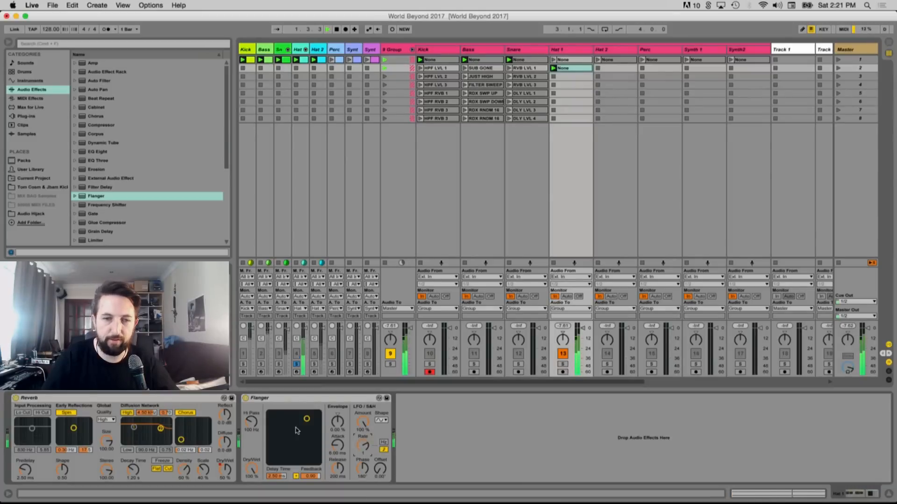
left_click_drag(307, 419, 312, 422)
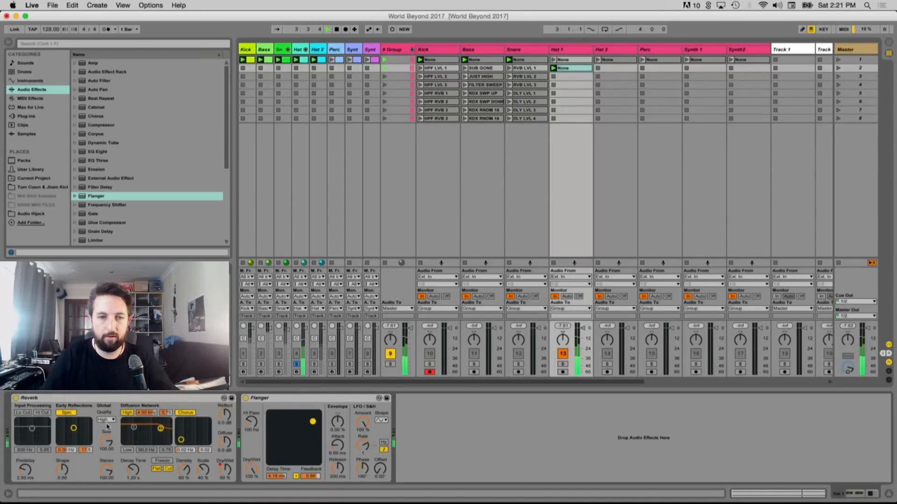
Lengthen the Reverb's decay time and shorten the Flanger's delay time while the hat plays
left_click_drag(131, 477, 131, 468)
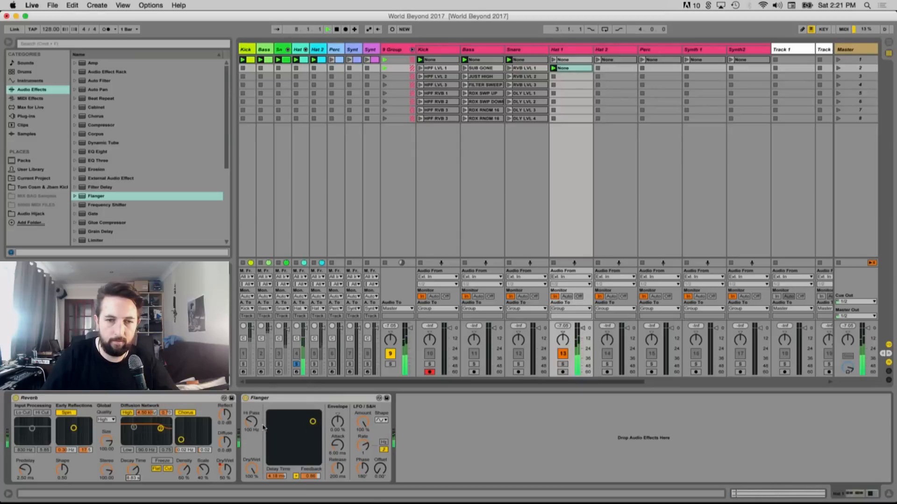
left_click(304, 426)
left_click_drag(304, 426, 304, 416)
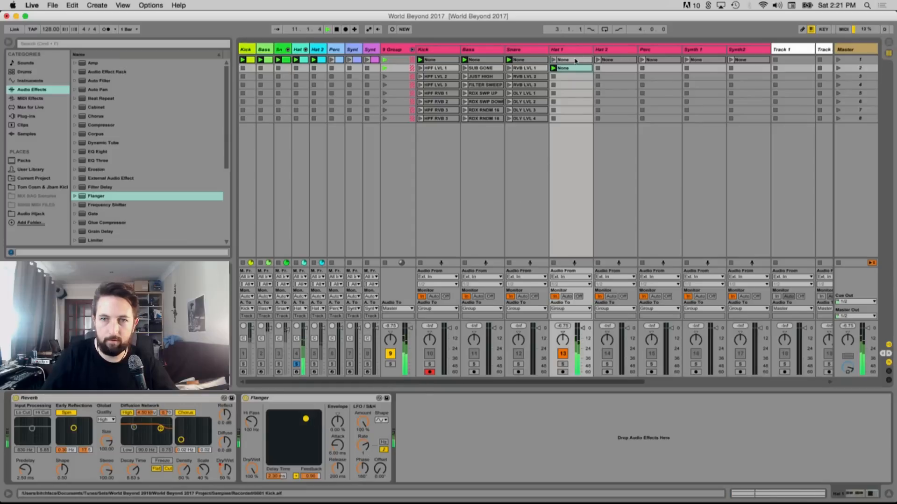
Lower the Flanger Dry/Wet envelope to 0% in the group's first Hat 1 clip, then launch the first and second clips in turn
left_click(553, 60)
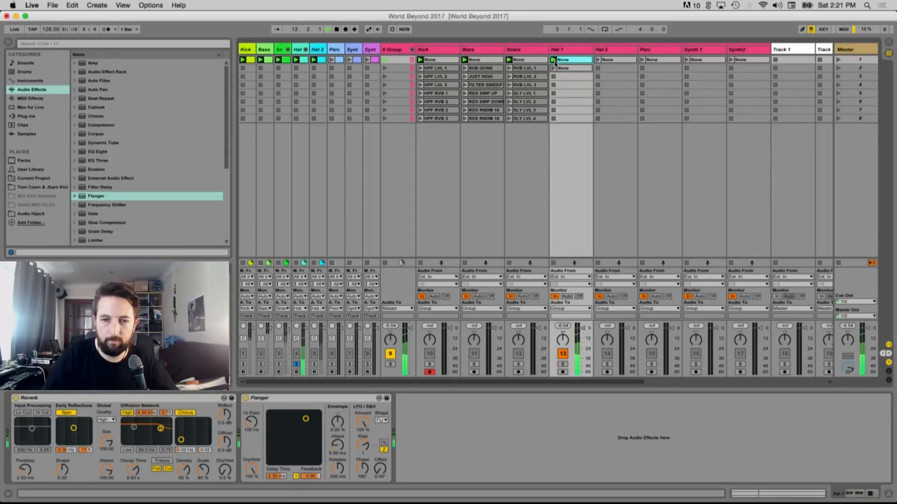
double_click(554, 64)
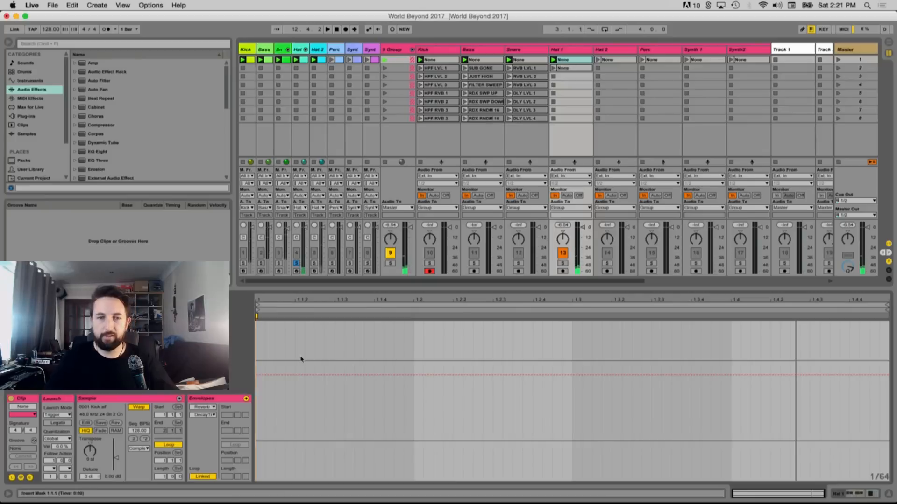
left_click(210, 407)
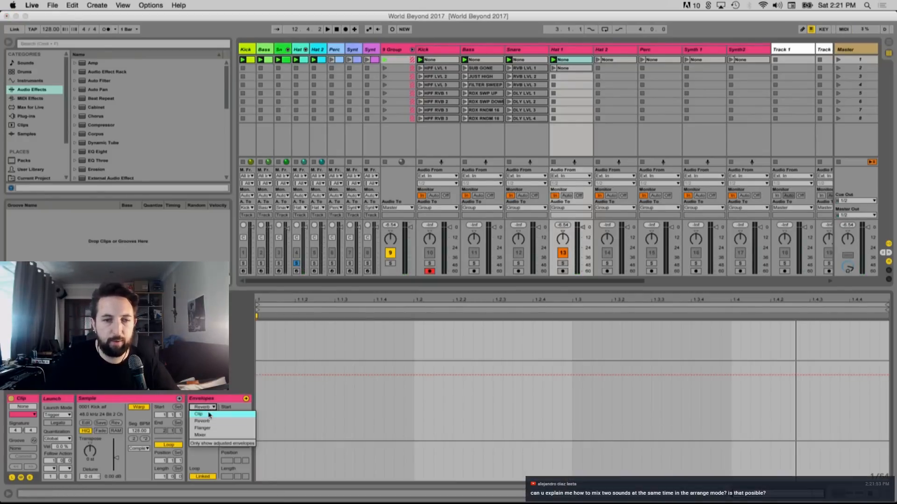
left_click(209, 429)
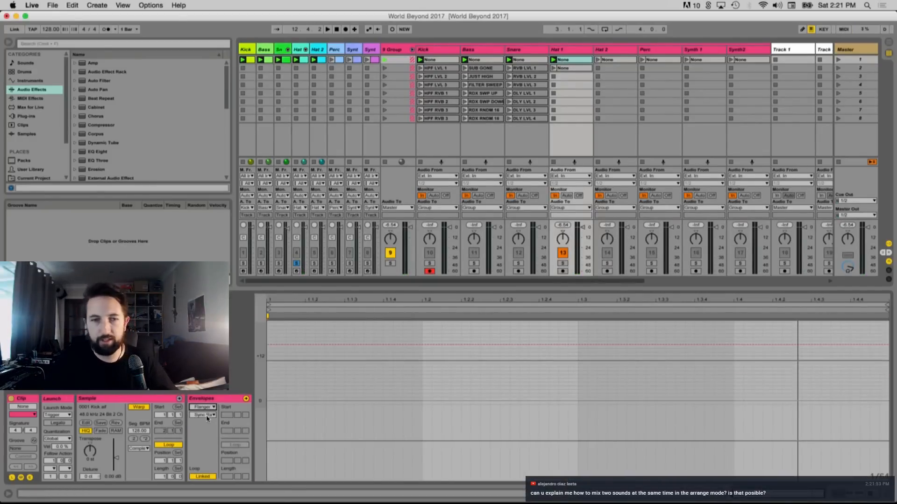
left_click(203, 415)
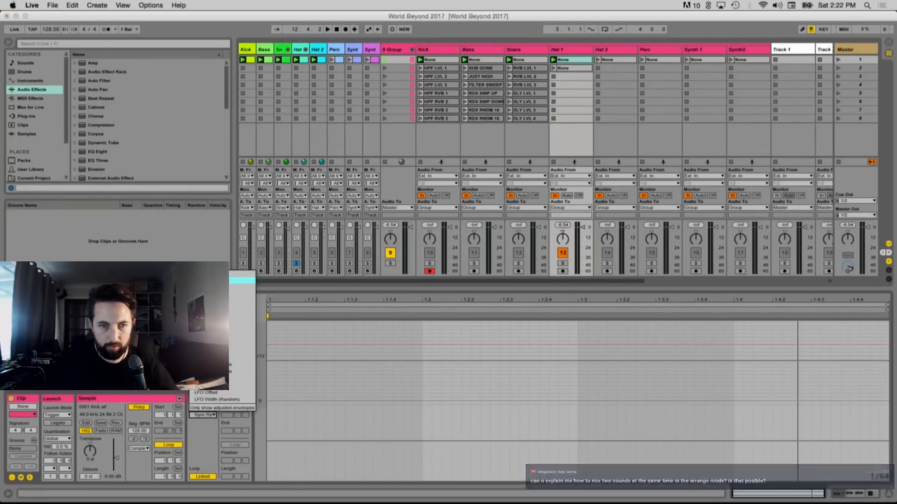
left_click(240, 279)
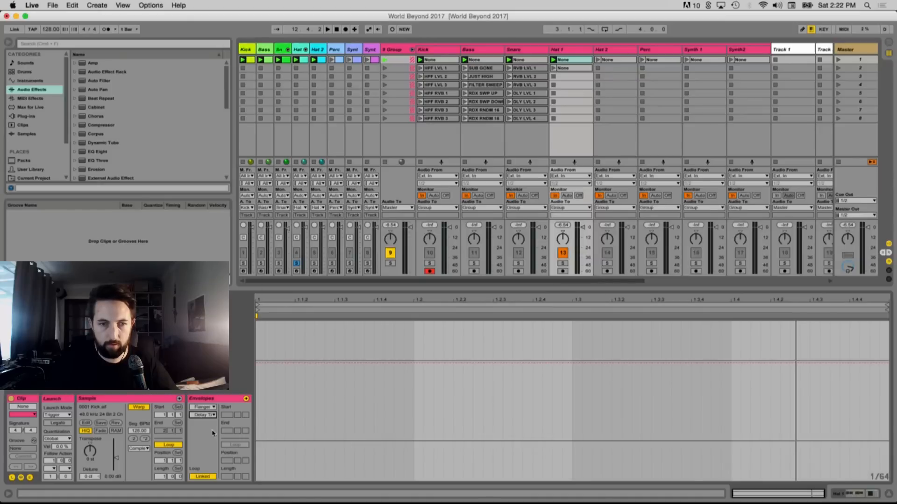
left_click(209, 417)
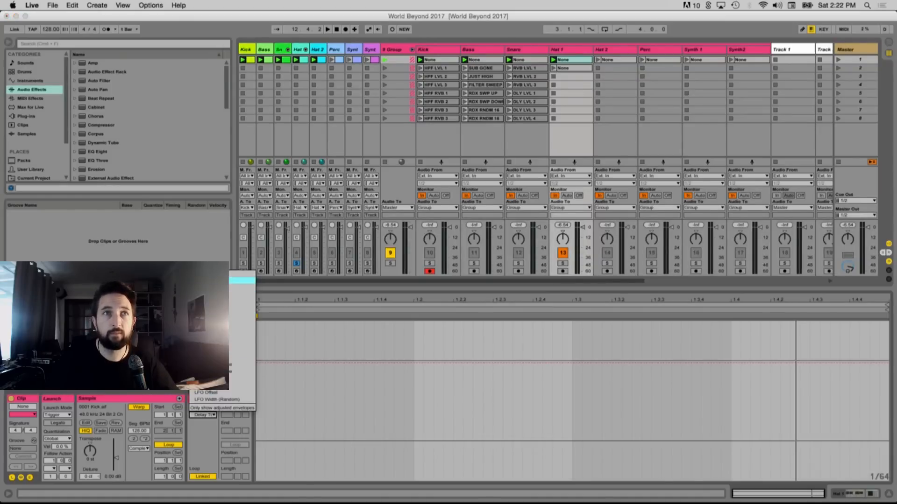
left_click(241, 280)
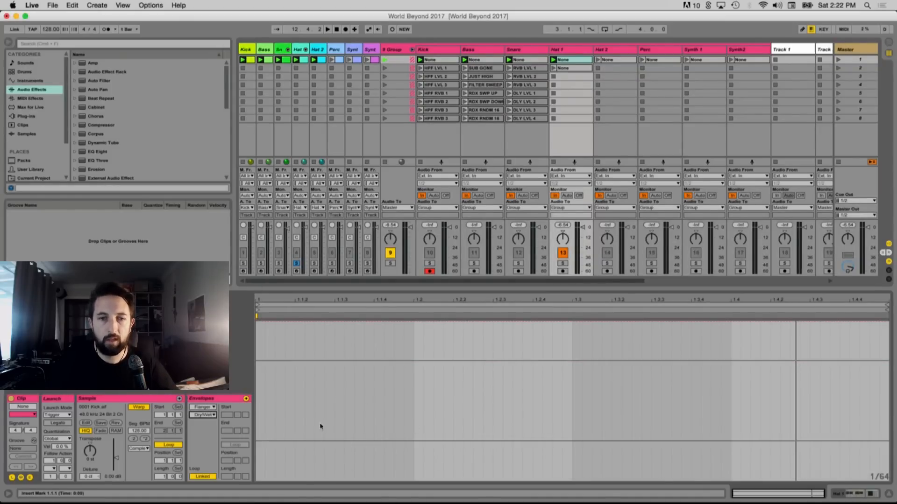
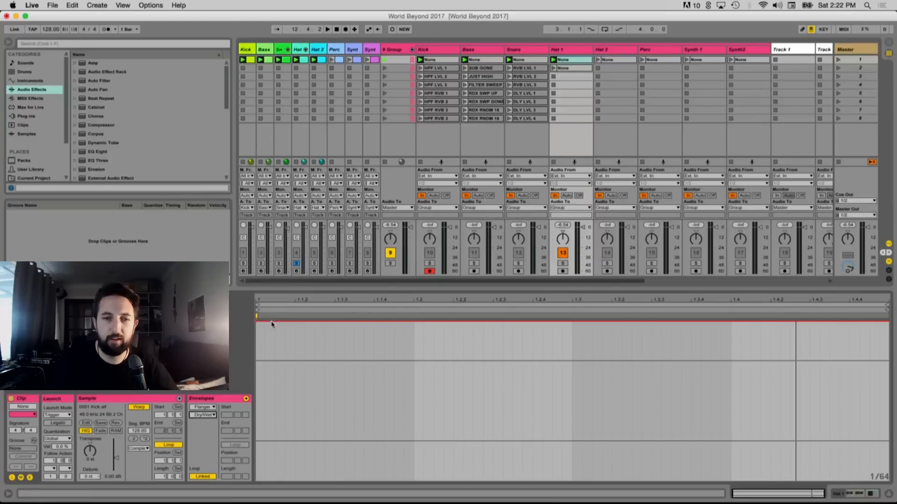
left_click_drag(272, 323, 259, 480)
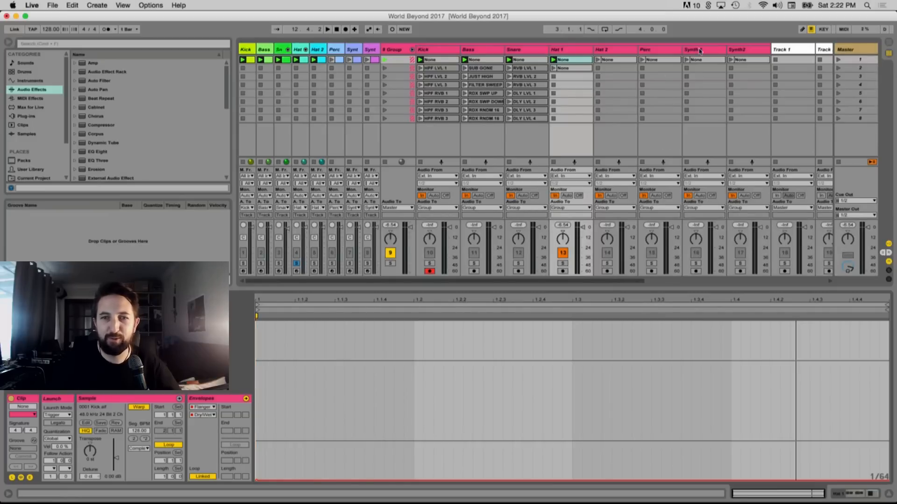
left_click(553, 60)
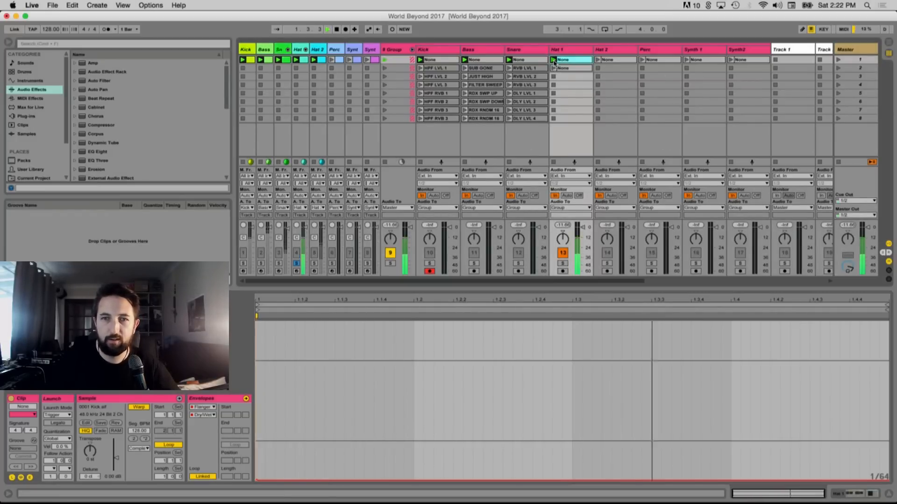
left_click(553, 68)
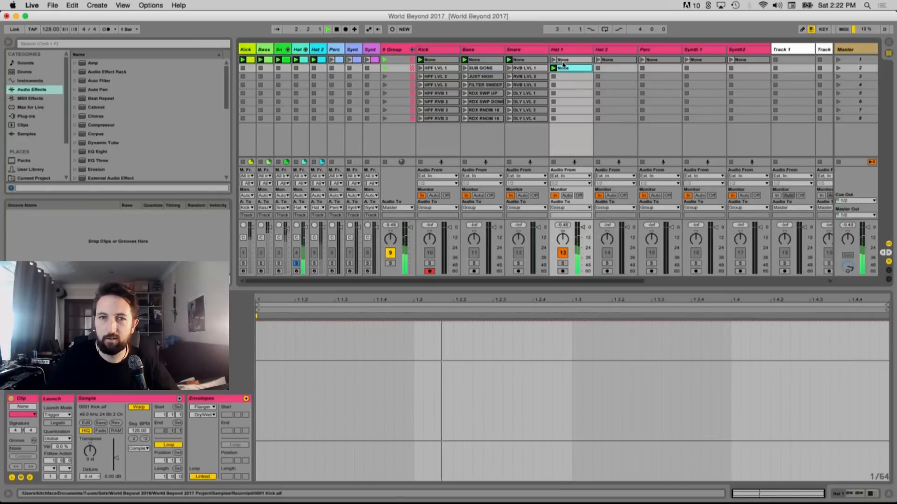
Rename the second clip on the group's Hat 1 track as FLNGVRB
key("super+r")
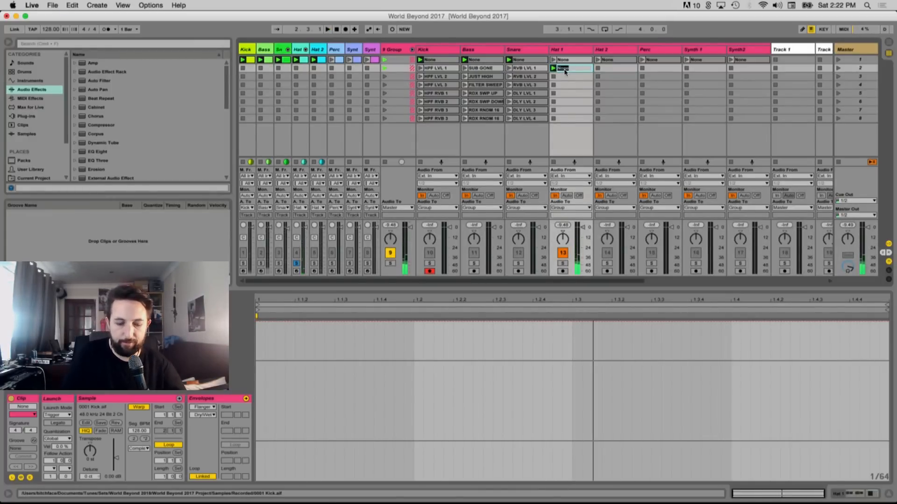
type("FLN")
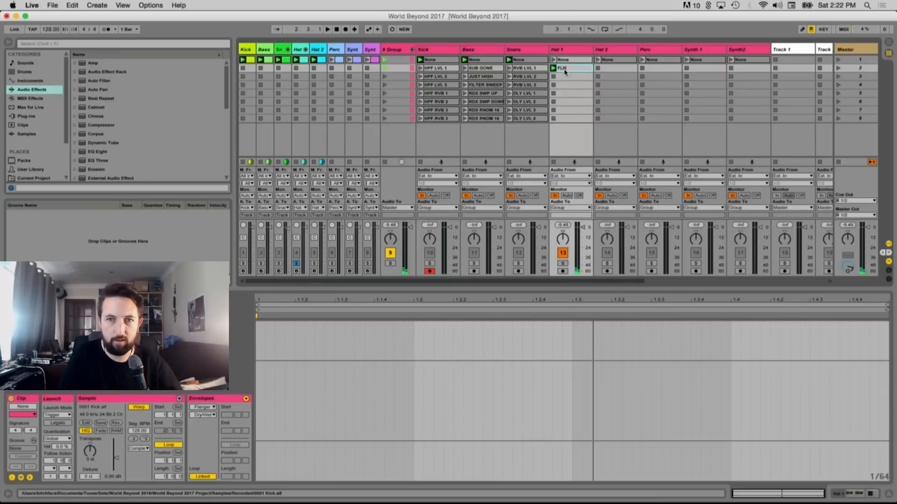
type("G")
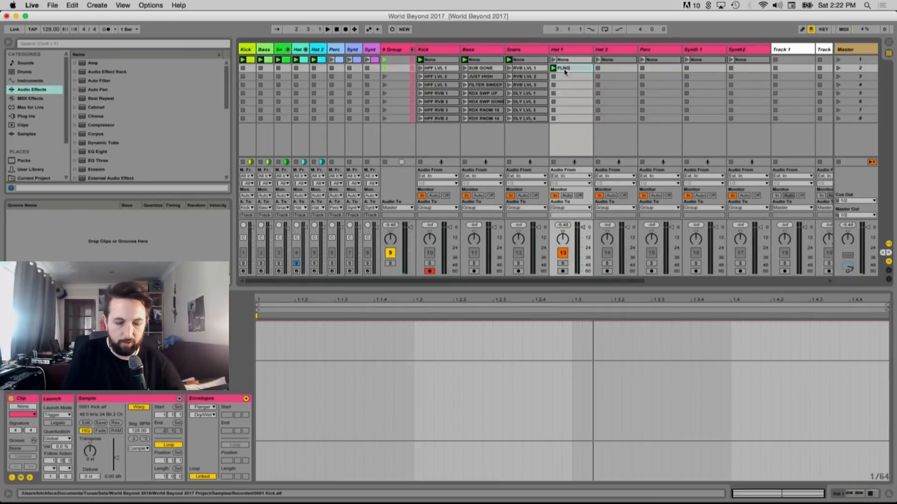
type("VRB")
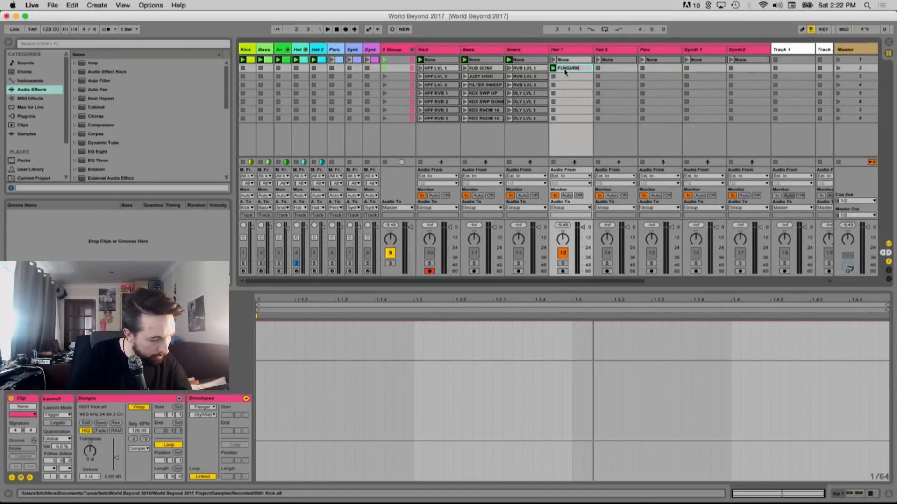
key("Return")
Play the set and compare Hat 1's None clip with the FLNGVRB clip by launching each in turn
key("space")
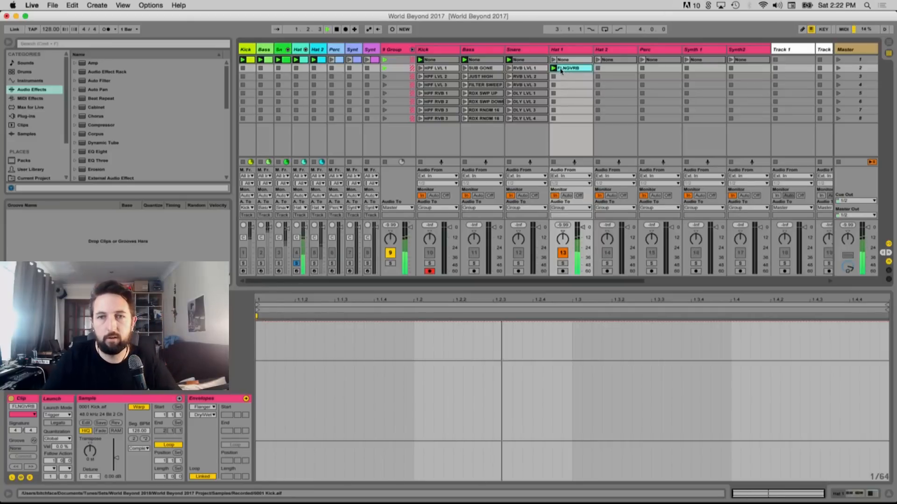
key("Up")
key("Return")
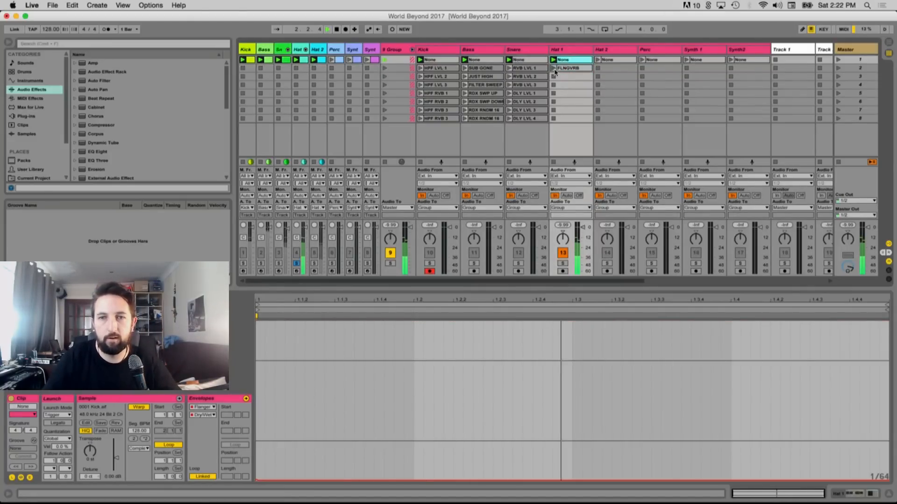
left_click(554, 69)
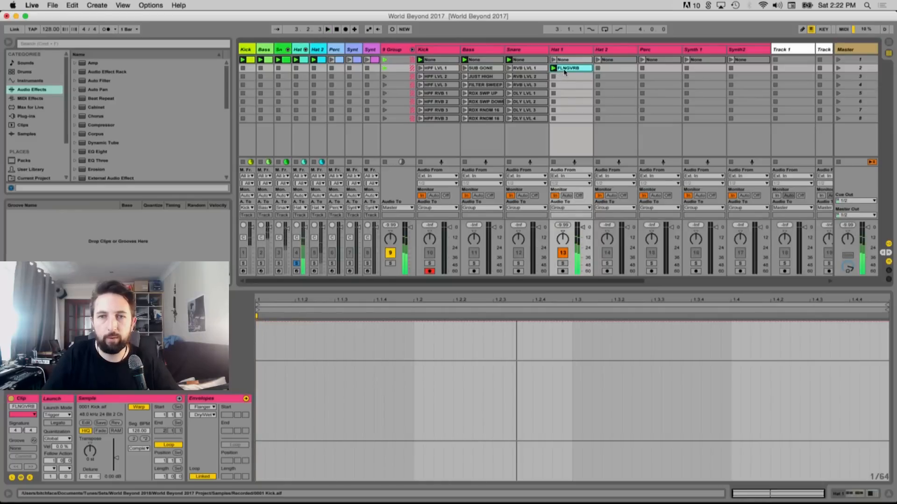
Duplicate Hat 1's FLNGVRB clip into the third slot, lower the copy's Flanger Sync Rate envelope on a 1/2 grid, and launch it
key("super+d")
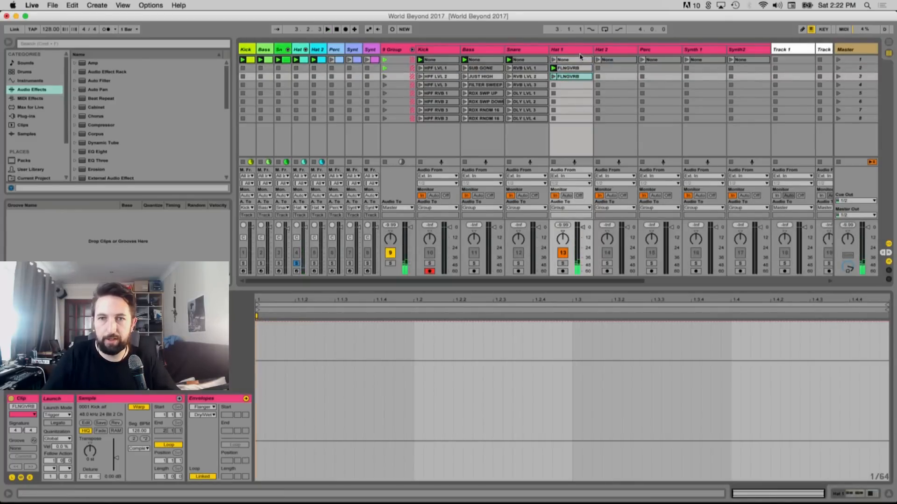
left_click(562, 51)
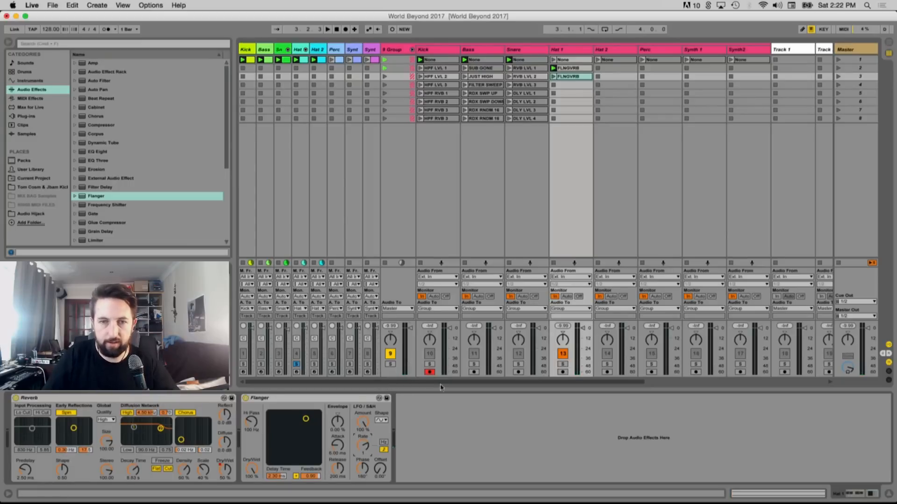
left_click(571, 77)
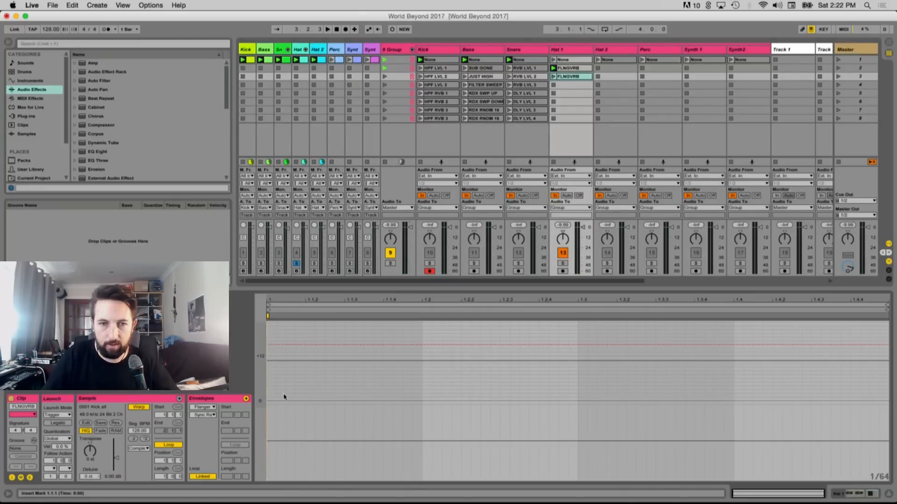
left_click(286, 364)
key("super+2")
key("super+2")
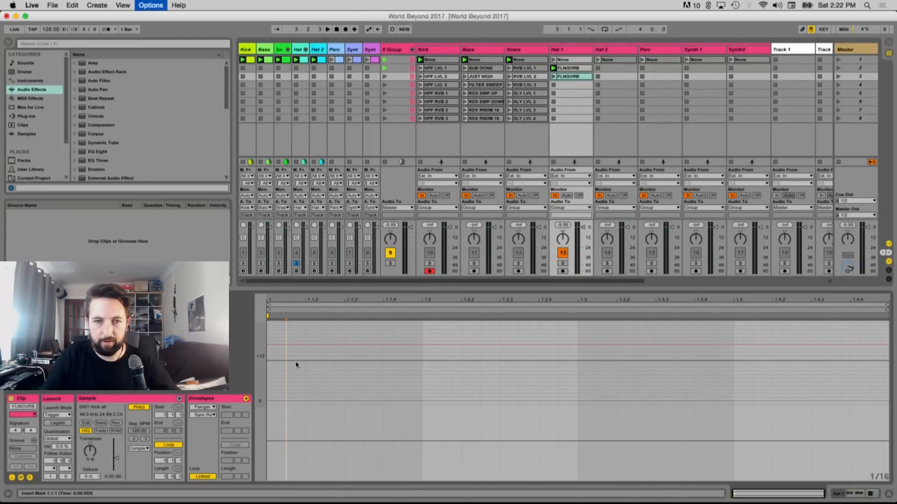
key("super+2")
key("super+2")
key("super+2")
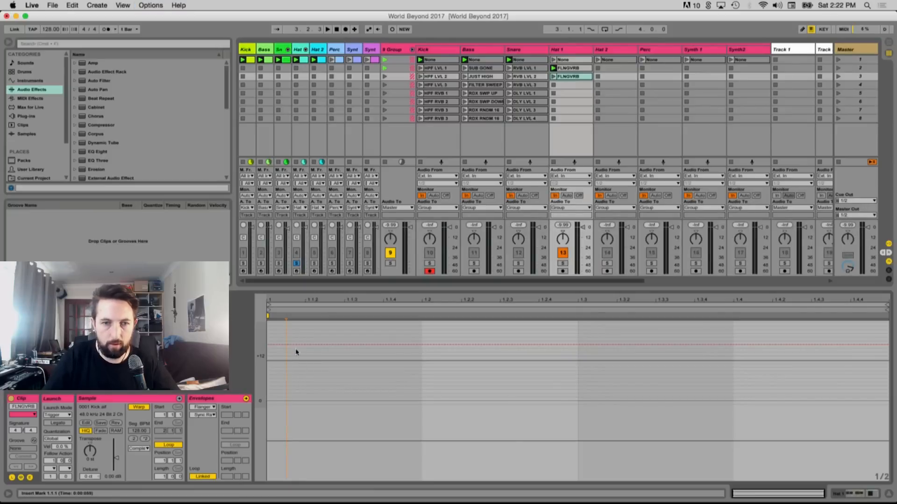
left_click_drag(296, 346, 296, 378)
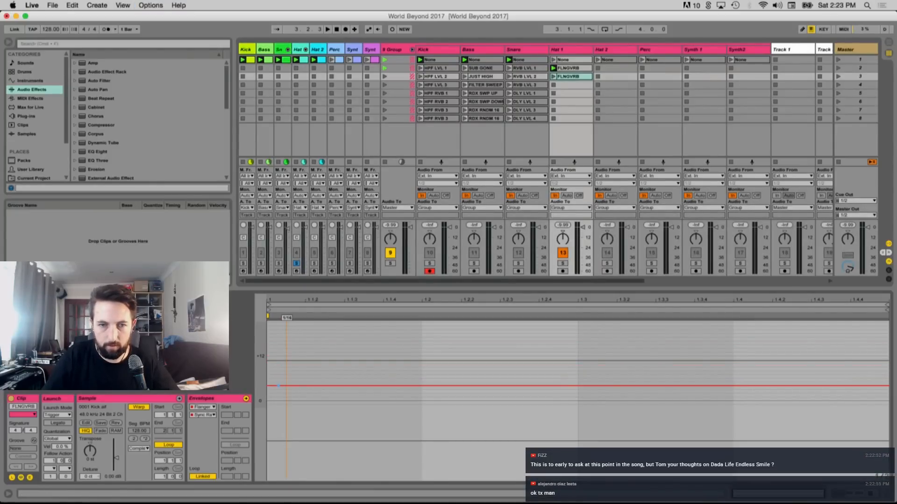
left_click(553, 76)
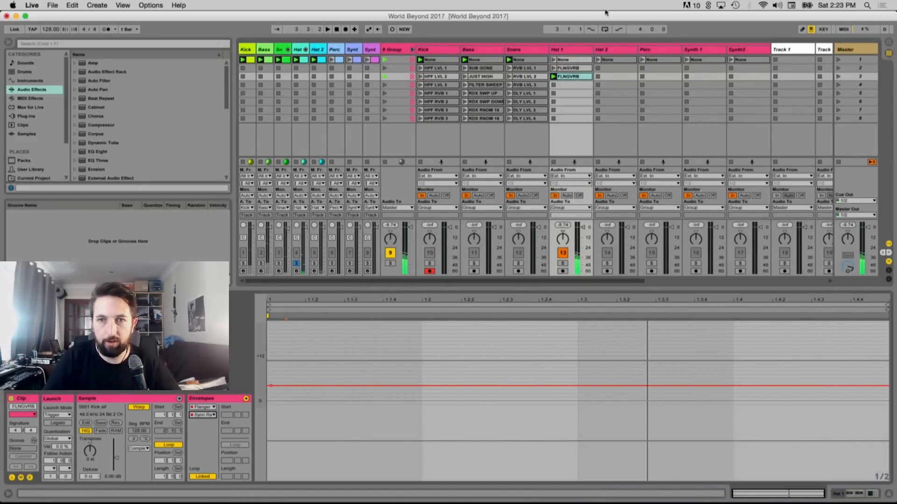
On a 1/16 grid, shape the third clip's Reverb Decay Time envelope to stay at minimum for half a beat and ramp up to beat 1.2
left_click(562, 46)
left_click(560, 49)
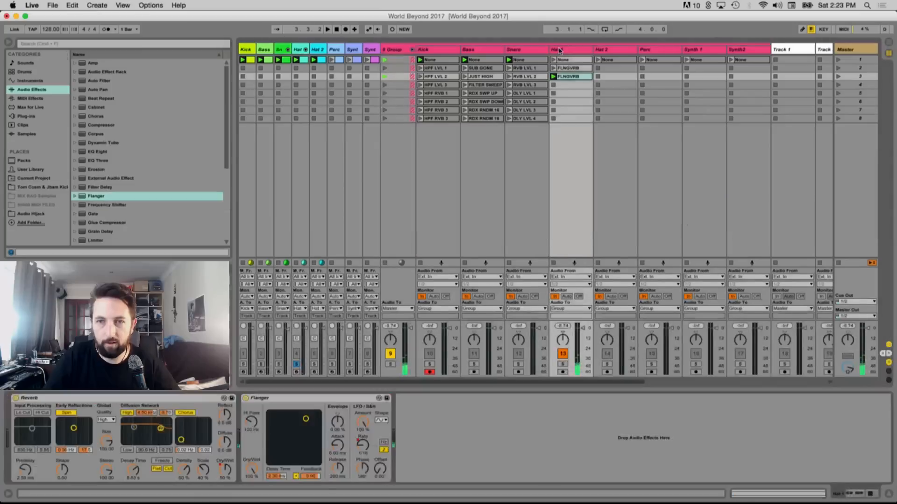
left_click(567, 77)
left_click(201, 411)
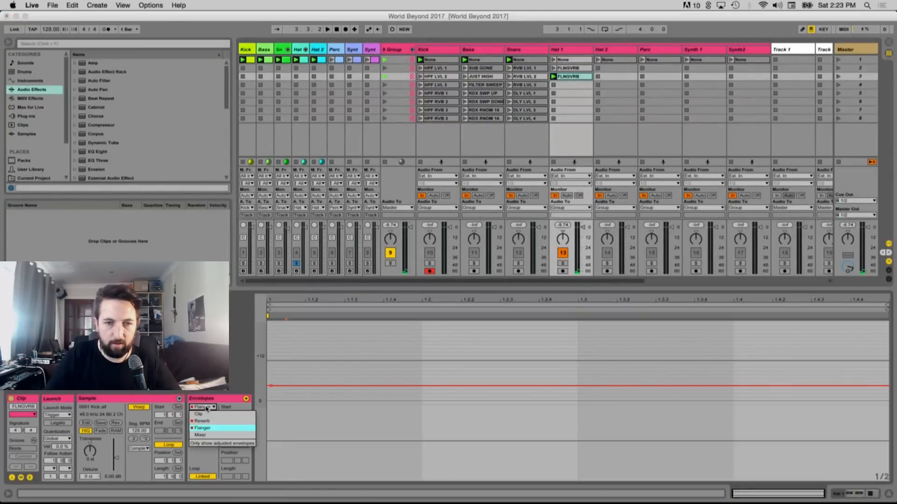
left_click(205, 418)
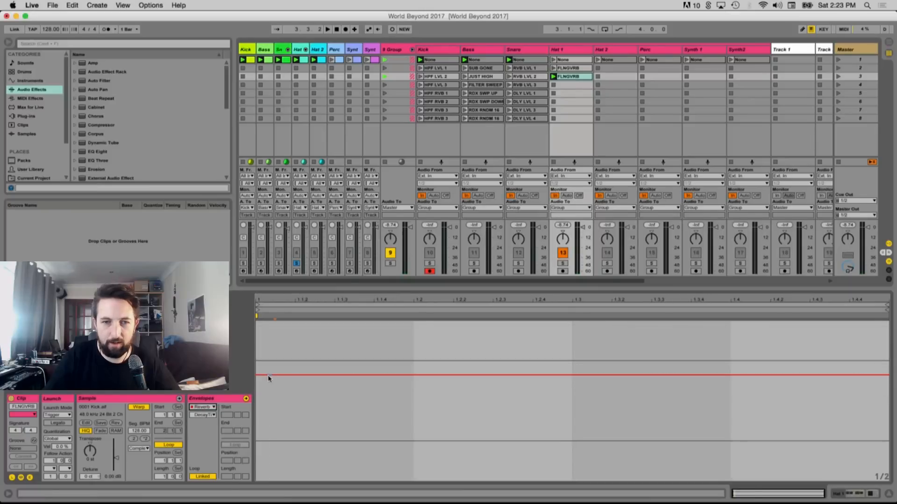
left_click(279, 379)
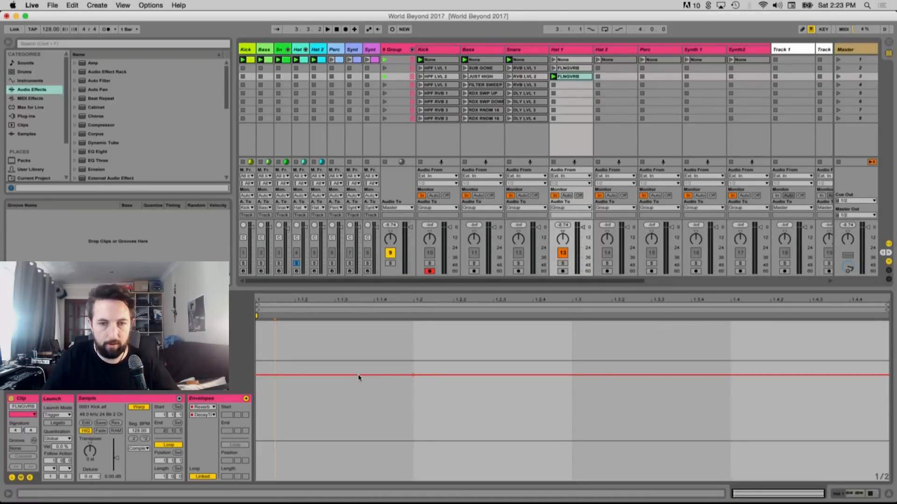
left_click(370, 422)
key("super+1")
key("super+1")
key("super+1")
left_click(305, 375)
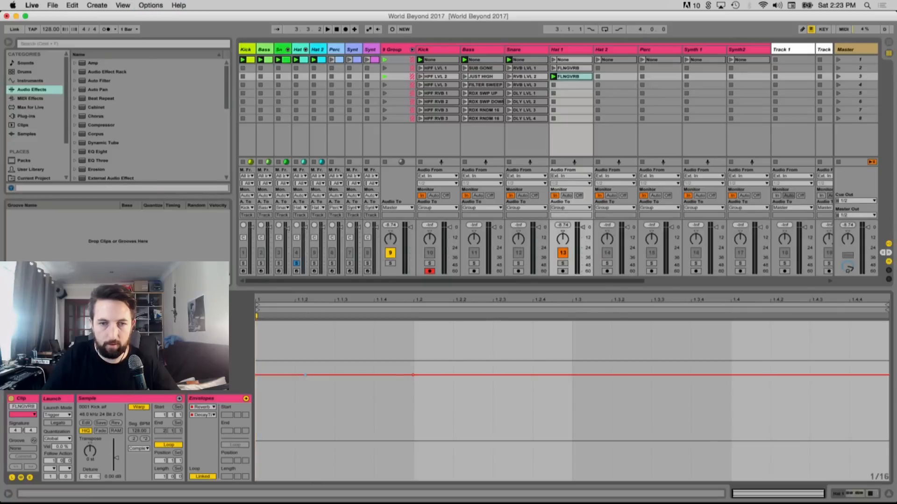
left_click_drag(305, 375, 334, 480)
left_click(391, 443)
Duplicate the first beat of the Decay Time envelope across the clip's remaining three beats and start playback
left_click_drag(391, 444, 260, 431)
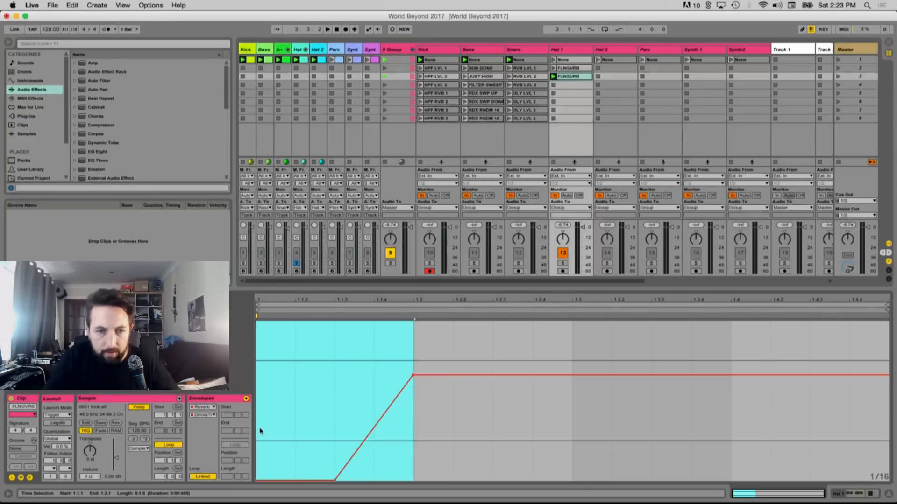
key("super+d")
key("super+d")
key("super+d")
key("space")
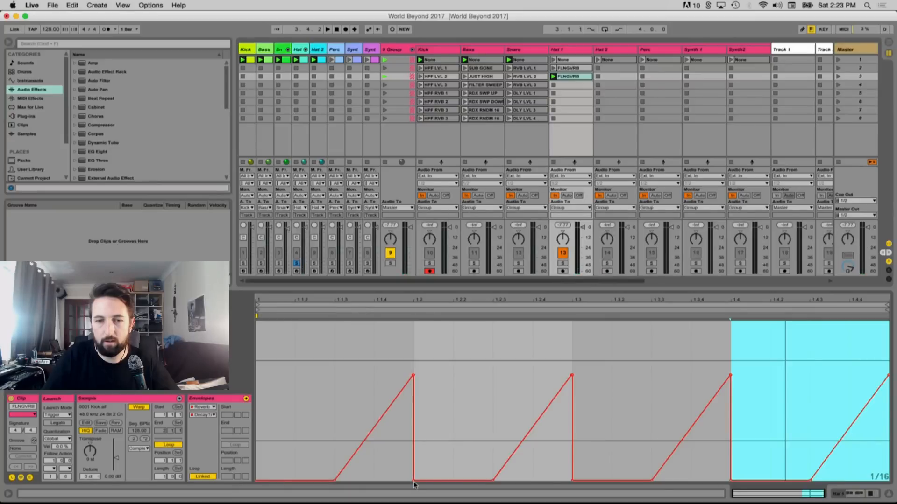
Remove the low Decay Time breakpoints at 1.2 and 1.4 to form falling ramps after those peaks, and resume playback
left_click(413, 481)
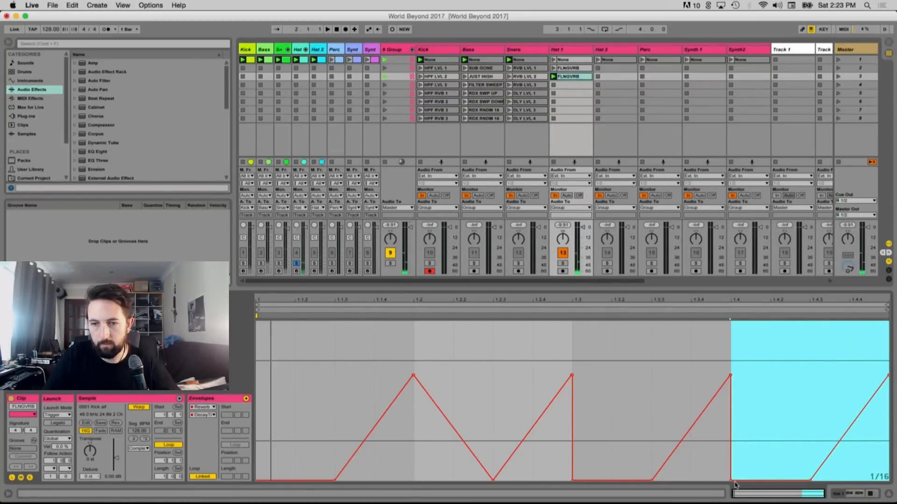
left_click(699, 467)
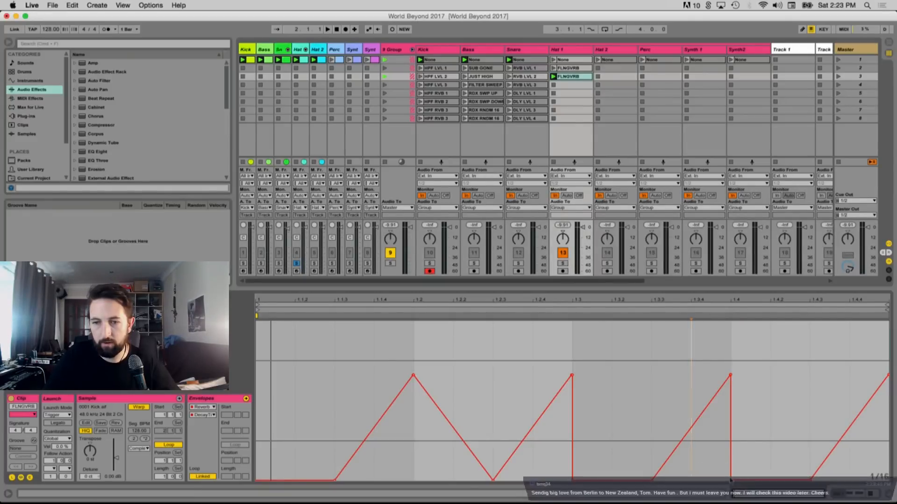
left_click(731, 480)
key("space")
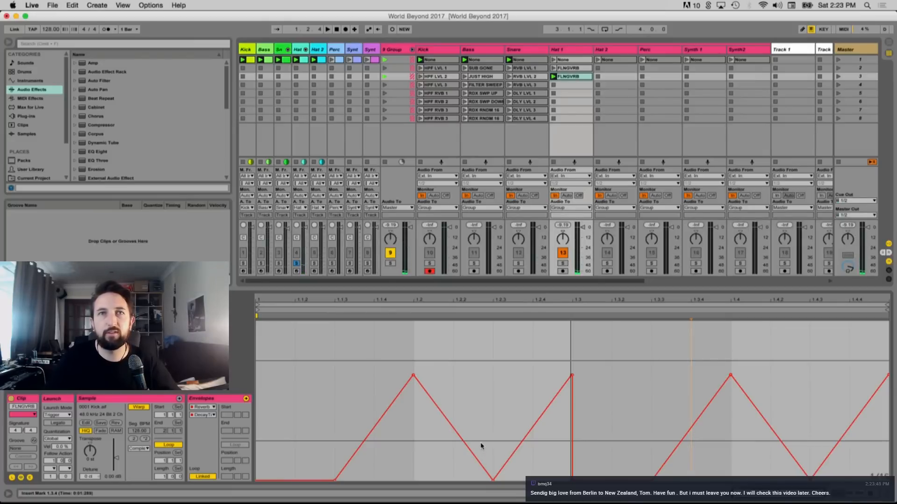
Adjust the third clip's flat Flanger Sync Rate envelope by ear during playback, settling it on the 0 line
mouse_move(434, 497)
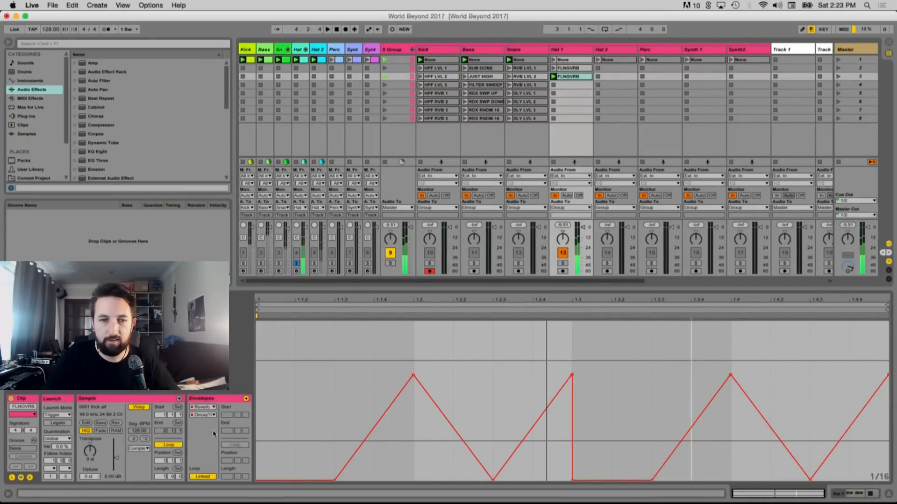
left_click(199, 409)
left_click(213, 430)
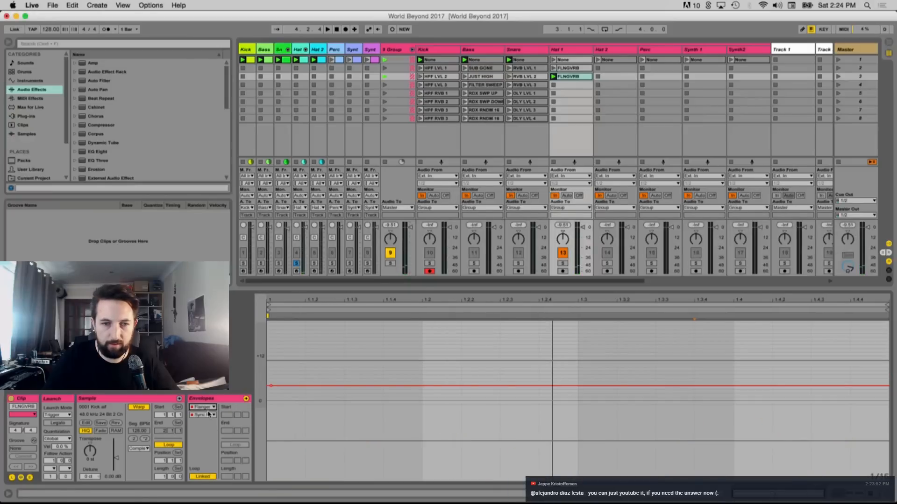
left_click_drag(270, 388, 269, 378)
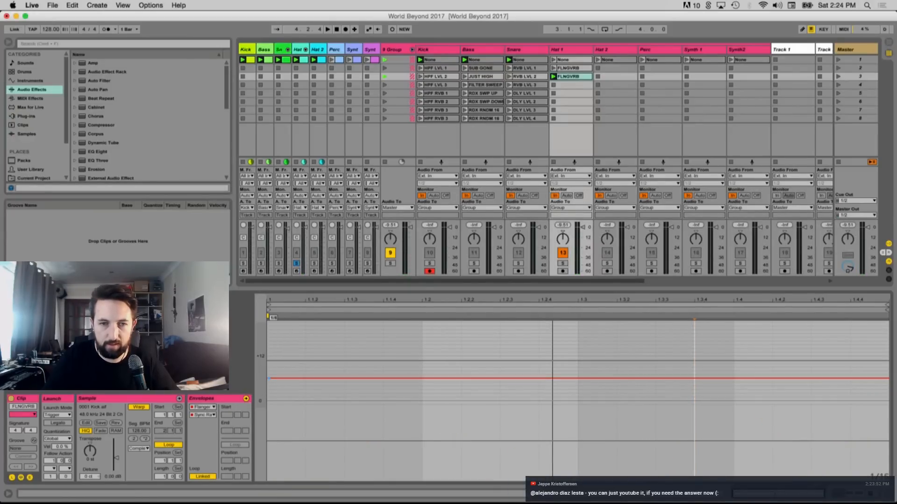
key("space")
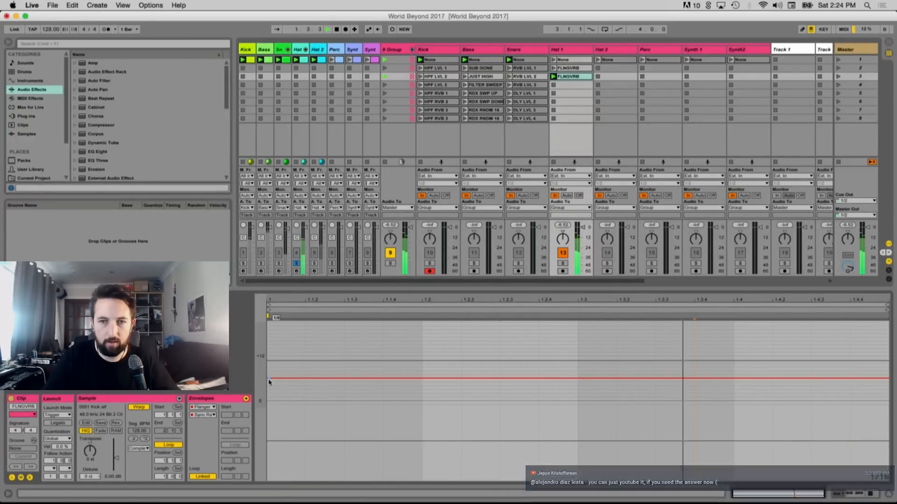
left_click_drag(269, 382, 270, 405)
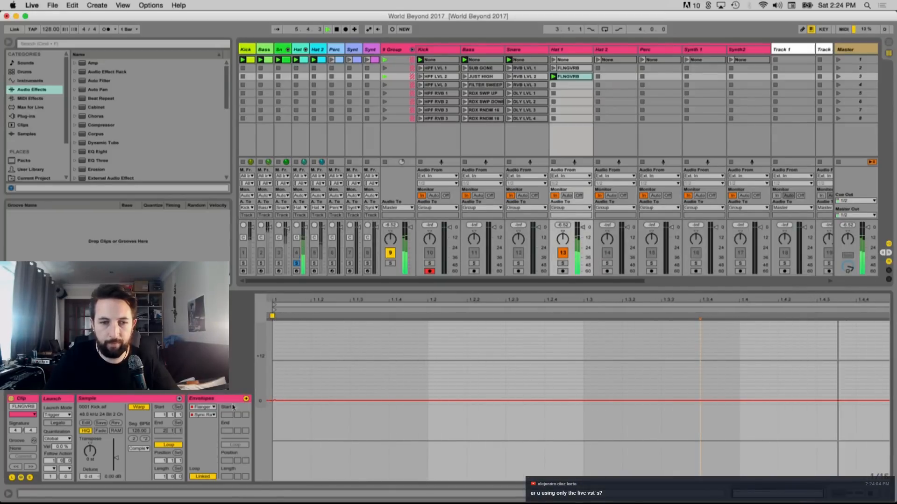
Raise the third clip's Flanger Feedback envelope to its maximum, and compare it with the FLNGVRB clip above in playback
left_click(208, 415)
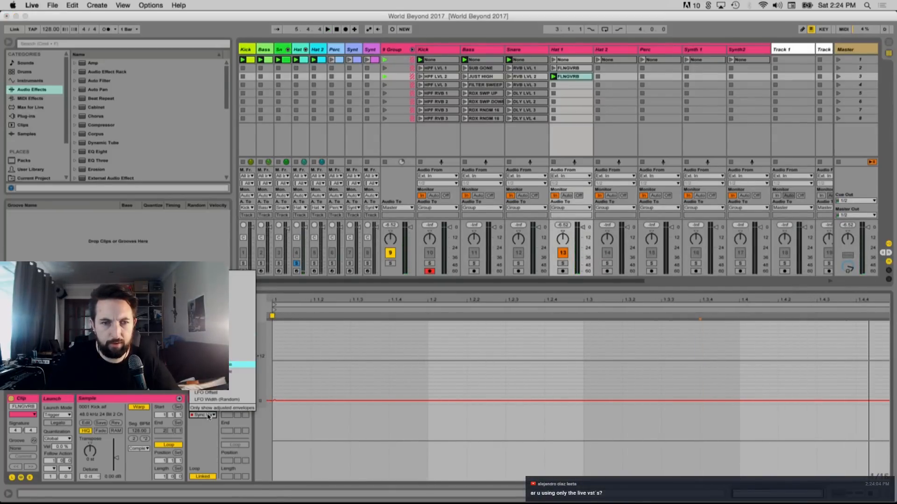
left_click(243, 281)
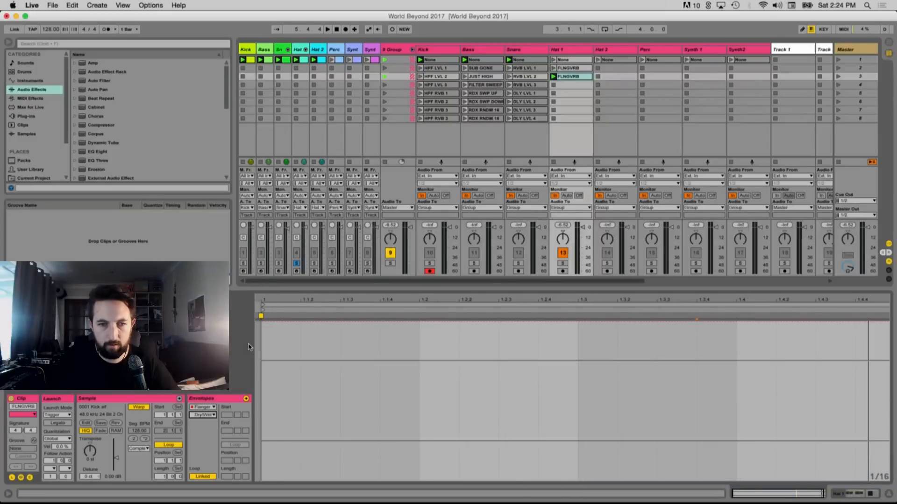
key("space")
left_click(563, 50)
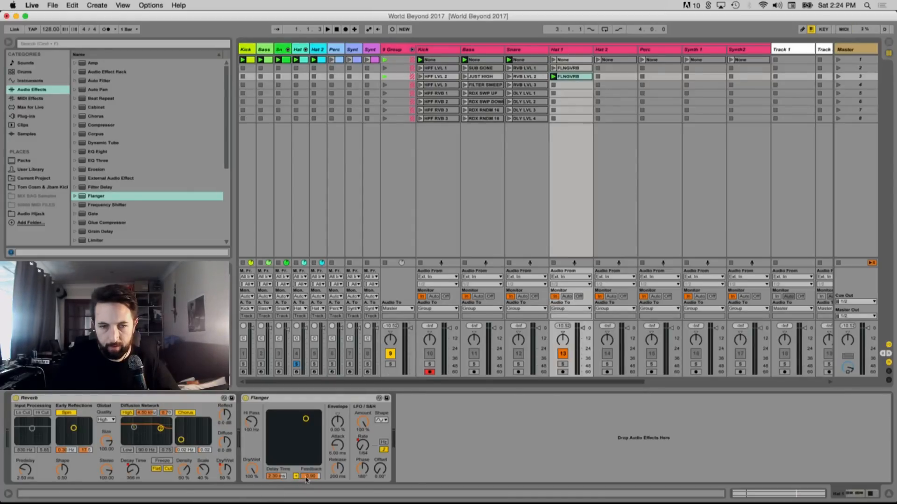
left_click(567, 77)
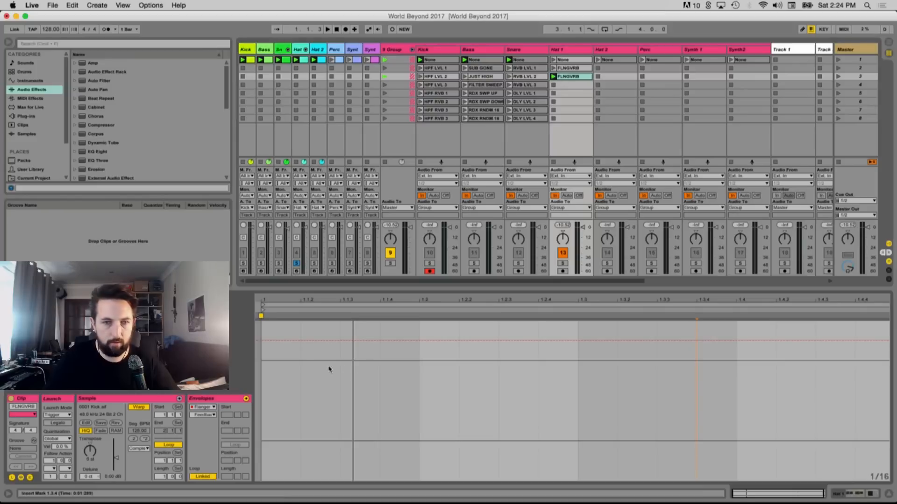
left_click_drag(329, 341, 328, 322)
key("space")
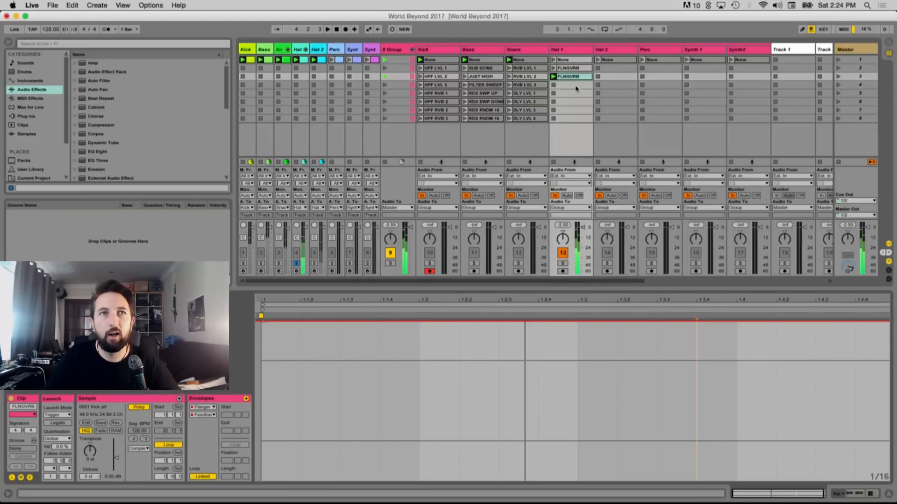
left_click(554, 68)
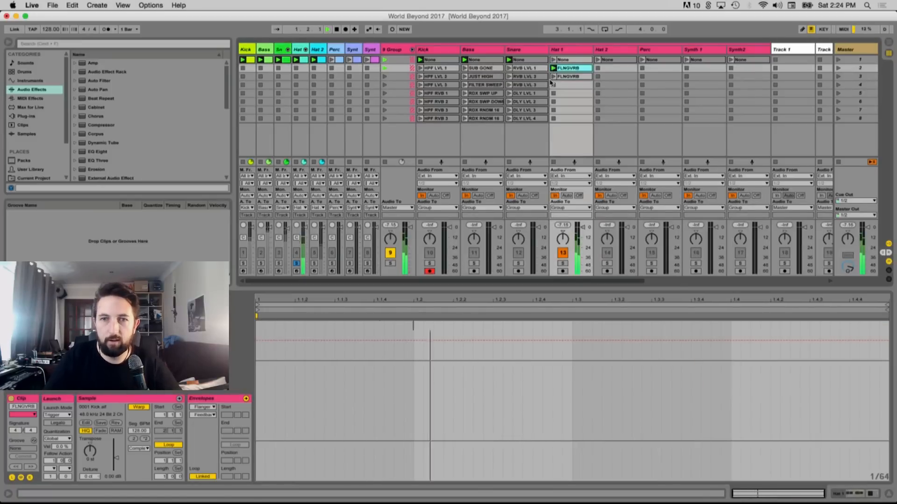
Compare Hat 1's two FLNGVRB clips with its None clip, soloed and in the full mix, also launching other group rows, and return to None
left_click(554, 77)
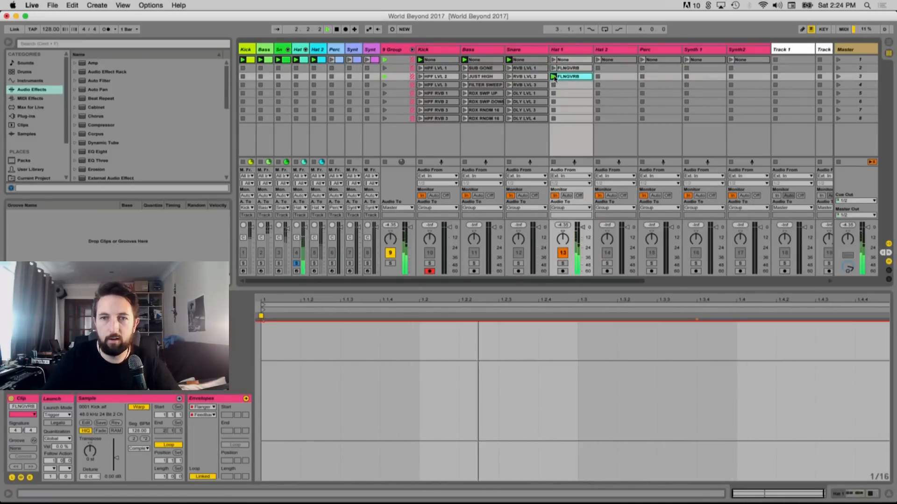
left_click(556, 59)
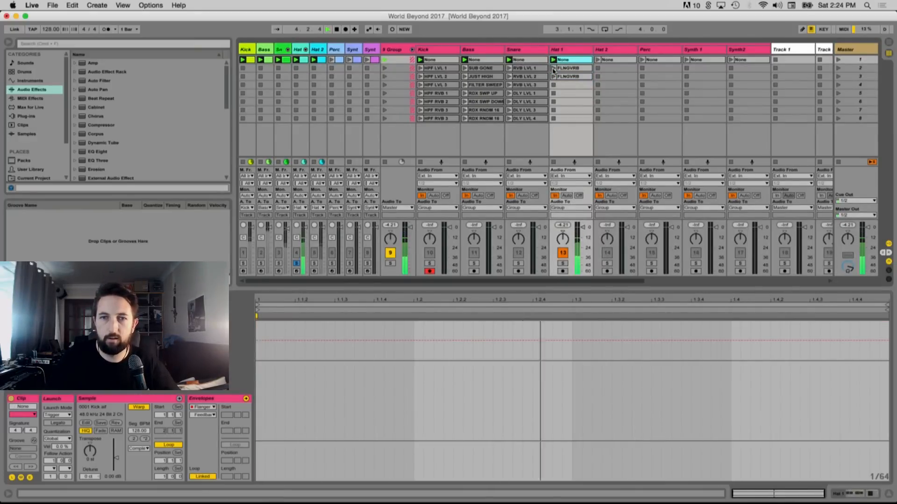
left_click(553, 68)
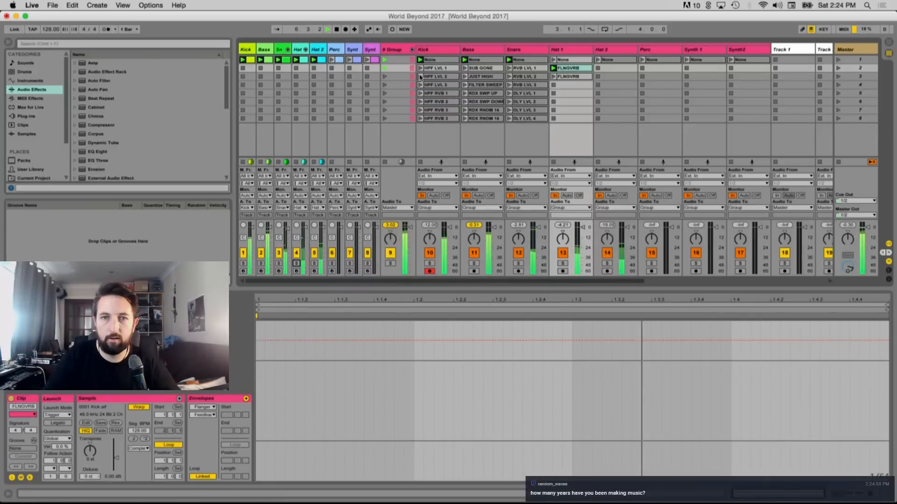
left_click(385, 77)
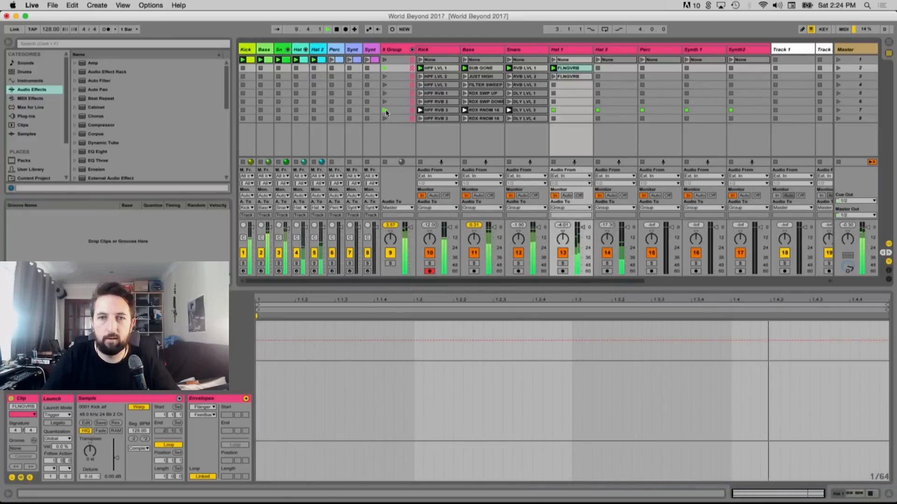
left_click(554, 76)
left_click(554, 60)
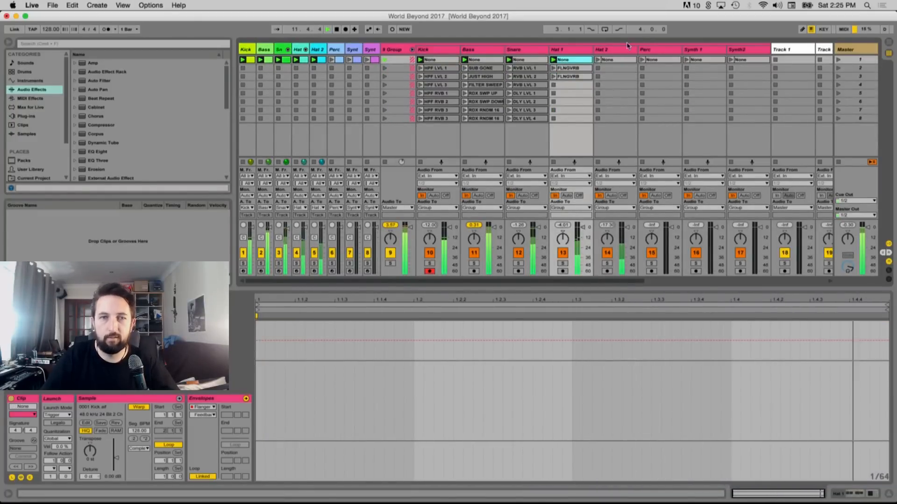
Solo the source Hat 1 track again and restart playback to hear the hat without effects
key("space")
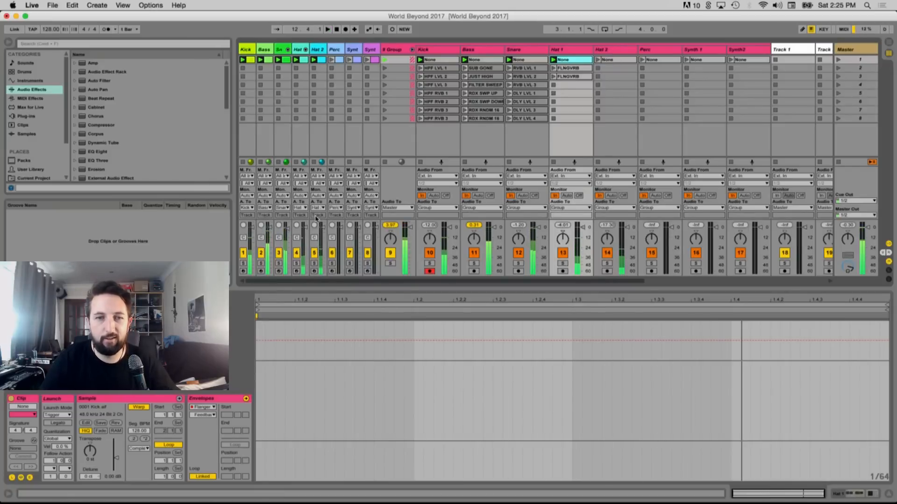
left_click(297, 263)
key("space")
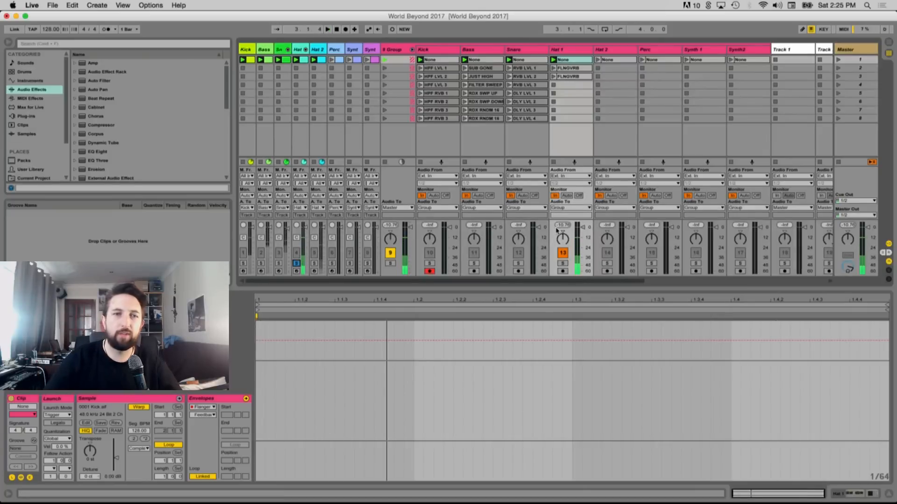
Add a Filter Delay after the Flanger on the group's Hat 1 track and group it into an Audio Effect Rack
scroll(145, 106, "down", 3)
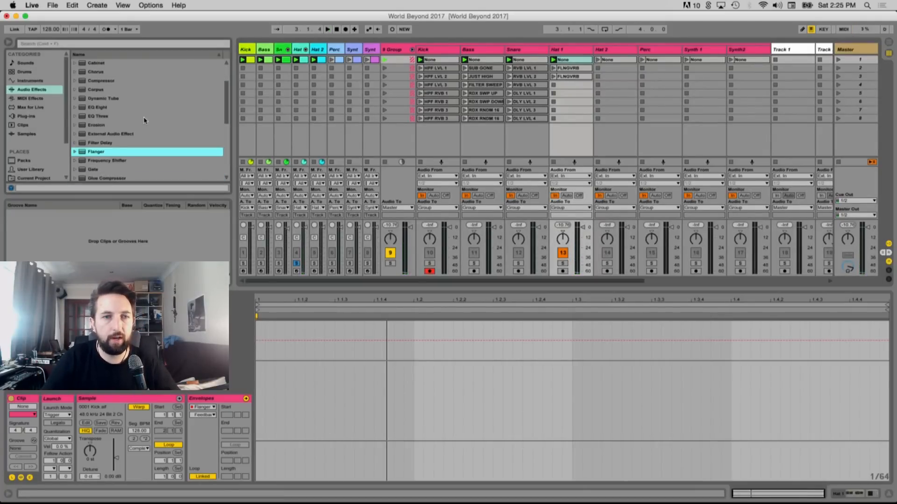
scroll(104, 149, "down", 1)
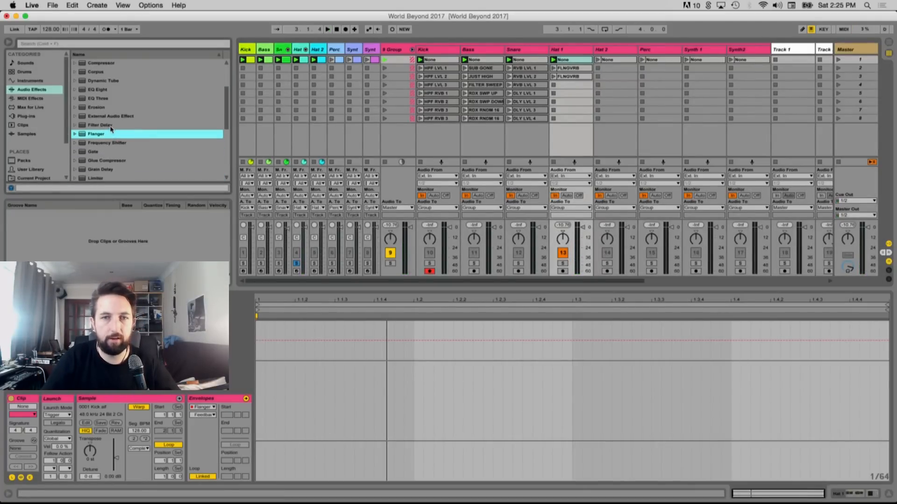
left_click_drag(111, 126, 323, 473)
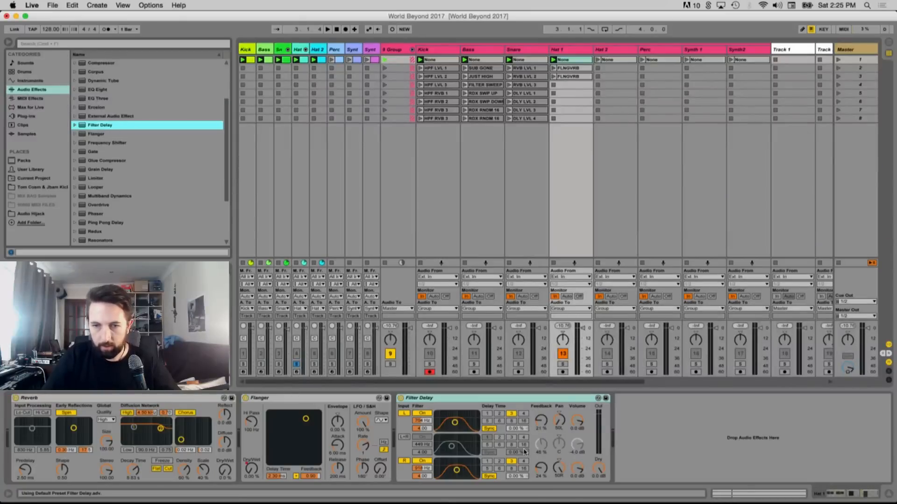
right_click(481, 402)
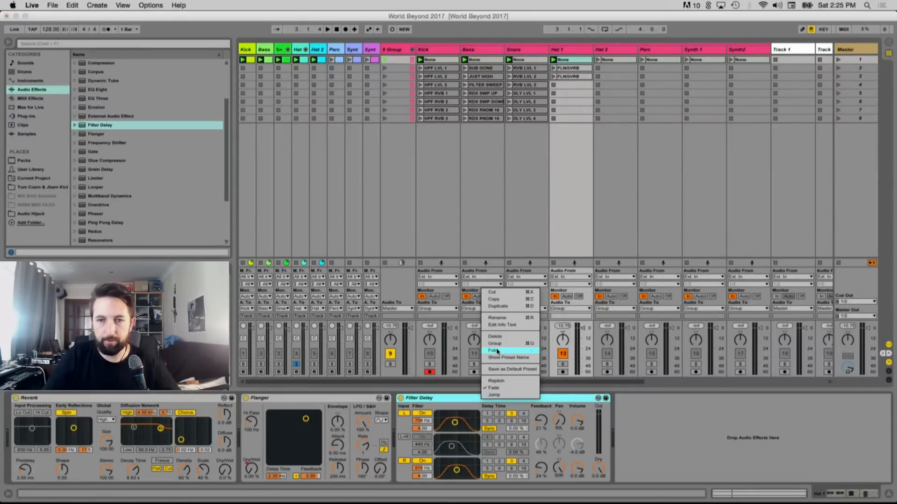
left_click(499, 347)
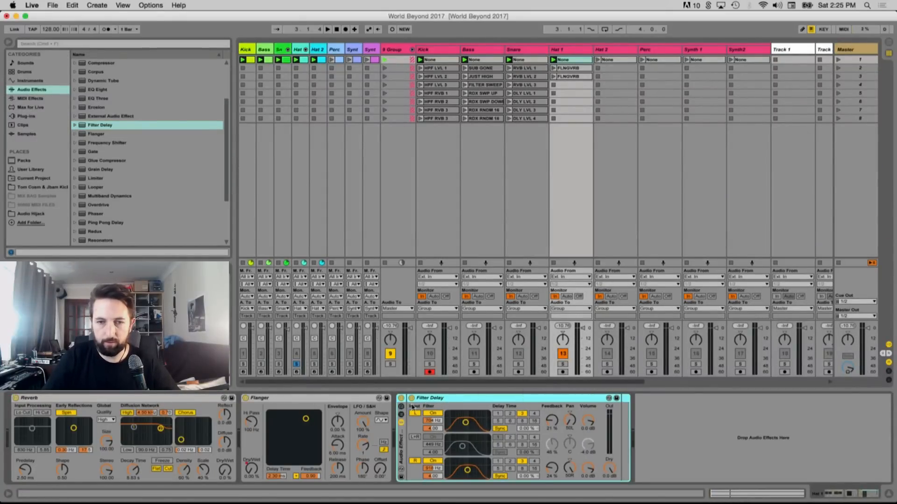
Show the new rack's macros and map the Filter Delay's 1 Volume and 3 Volume to Macro 1
left_click(401, 406)
left_click(476, 398)
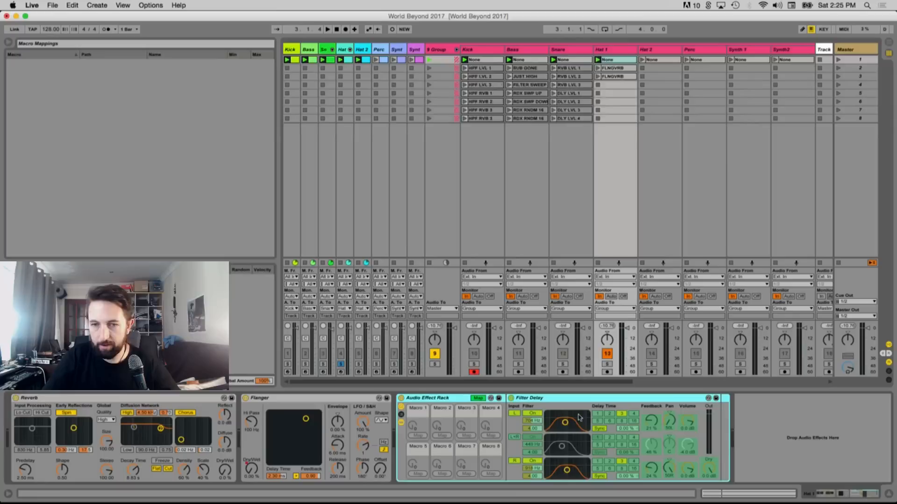
left_click(690, 425)
left_click(425, 437)
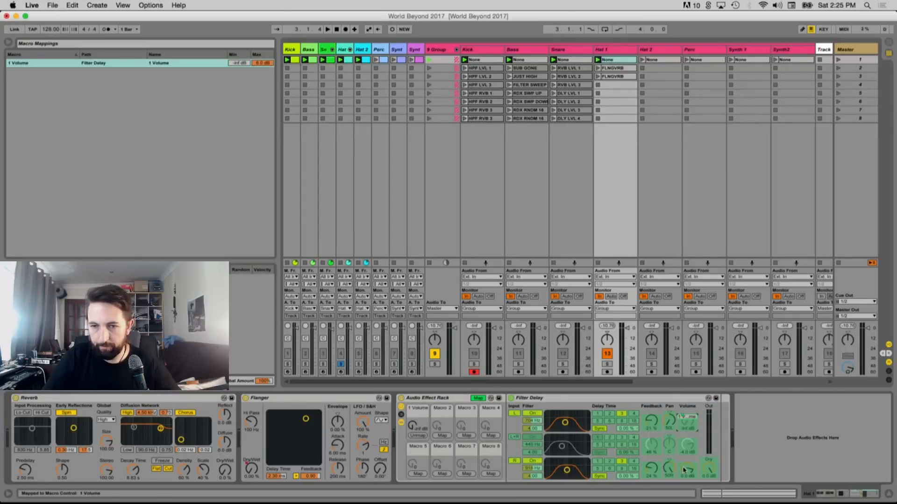
left_click(420, 438)
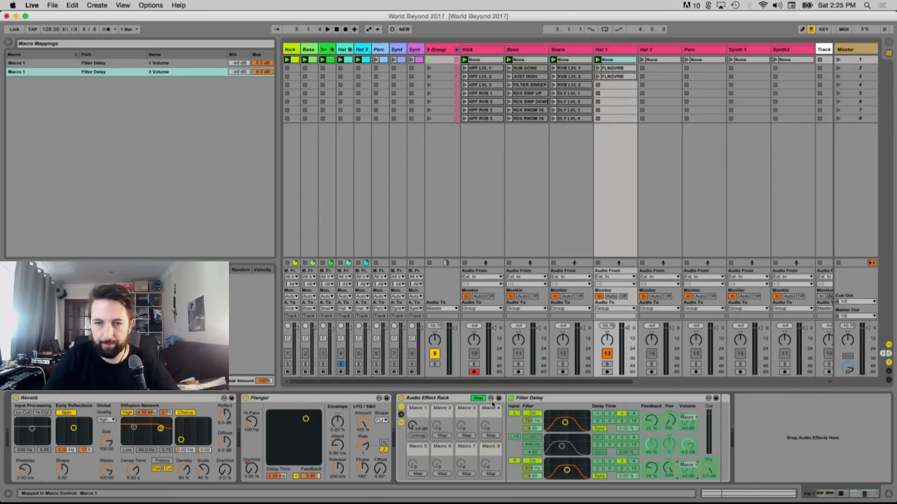
Turn up Macro 1 and cap both Filter Delay volume mappings at a maximum of 0.0 dB
left_click(478, 398)
left_click_drag(413, 426, 412, 413)
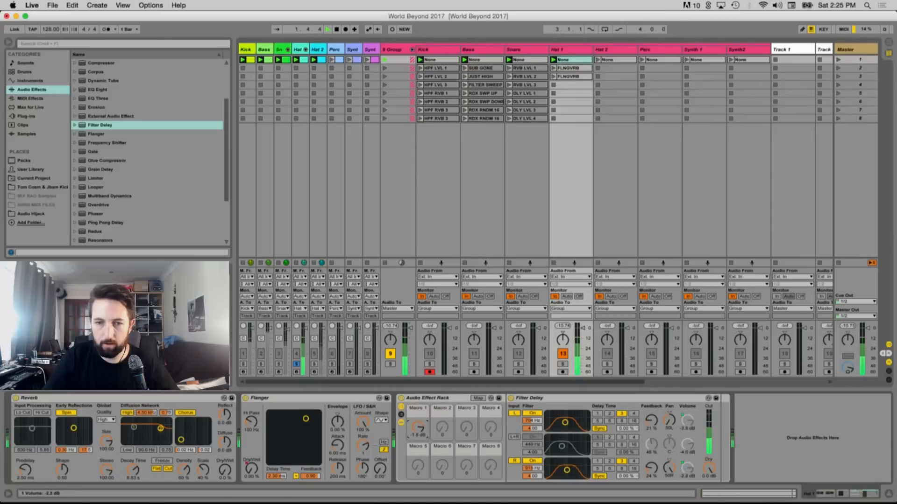
left_click(473, 399)
left_click(478, 398)
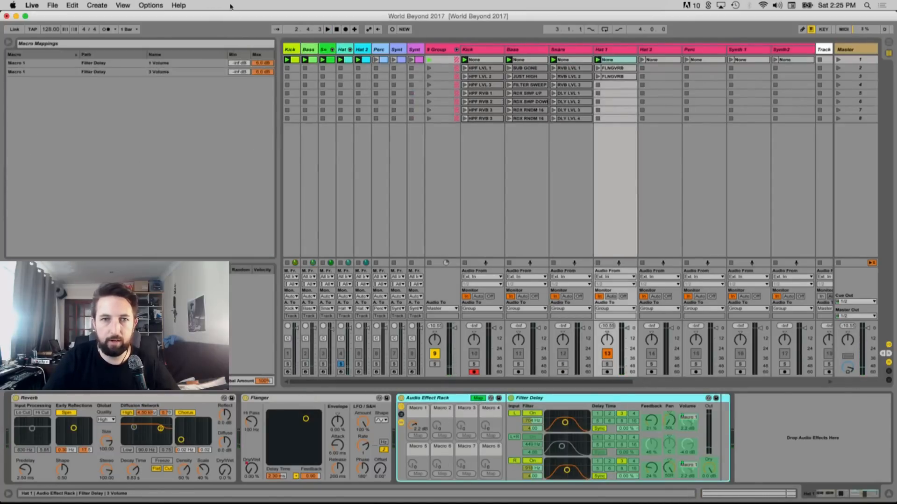
left_click(269, 64)
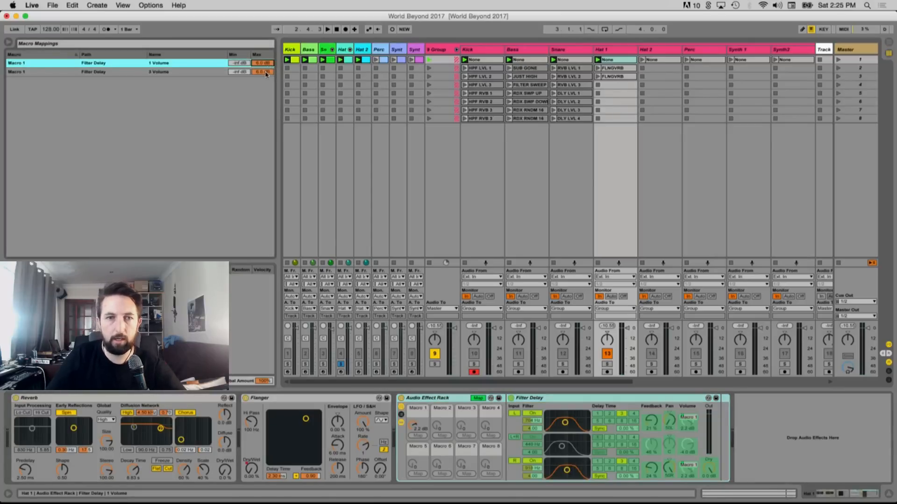
left_click_drag(266, 74, 268, 83)
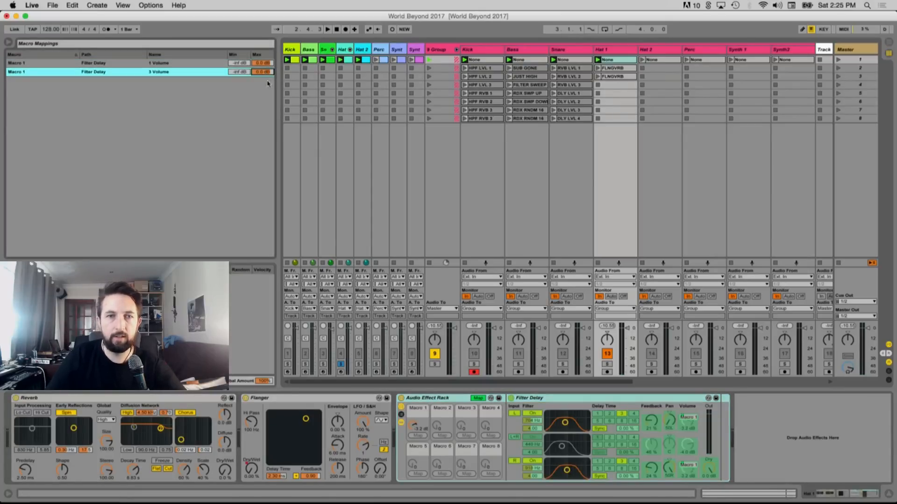
left_click(472, 400)
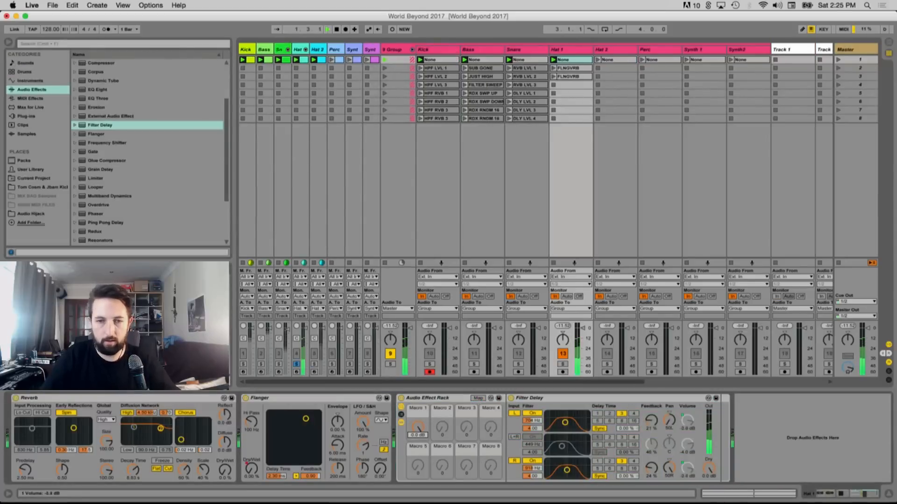
Set Filter Delay's L and R delay times to 1 and map both of their Feedback controls to Macro 2
left_click(597, 413)
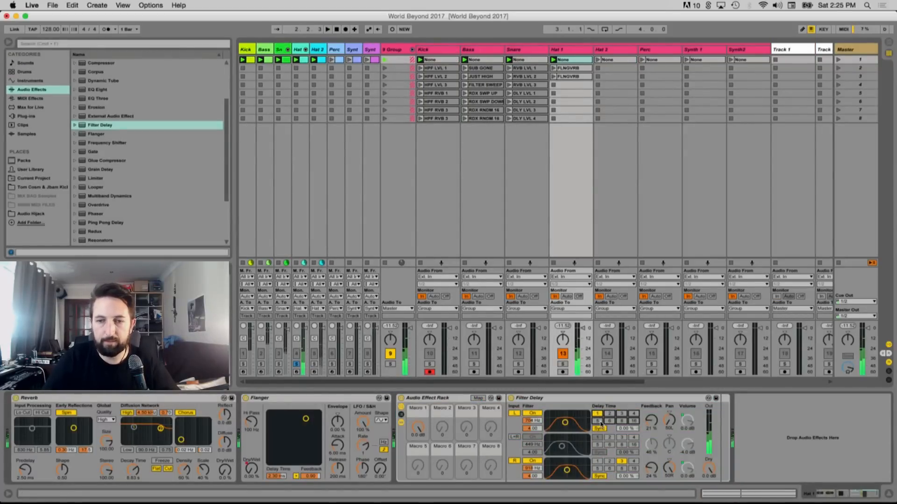
left_click(598, 461)
left_click(478, 397)
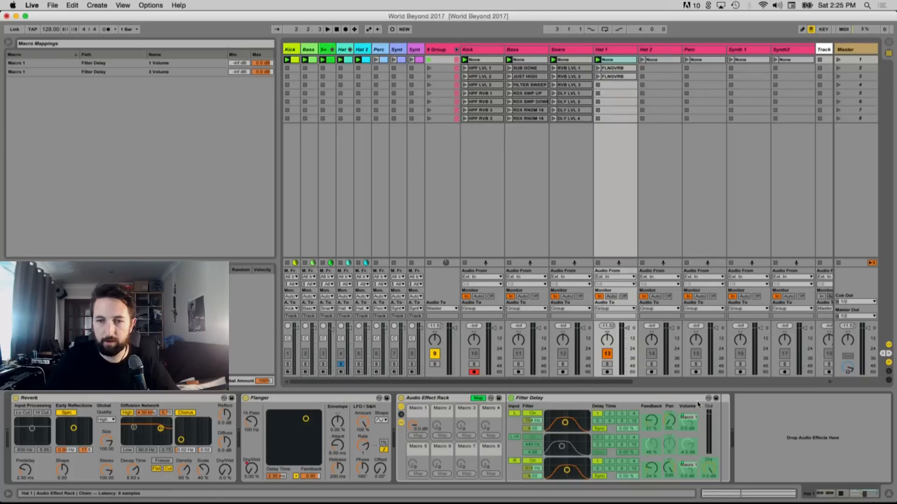
left_click(651, 420)
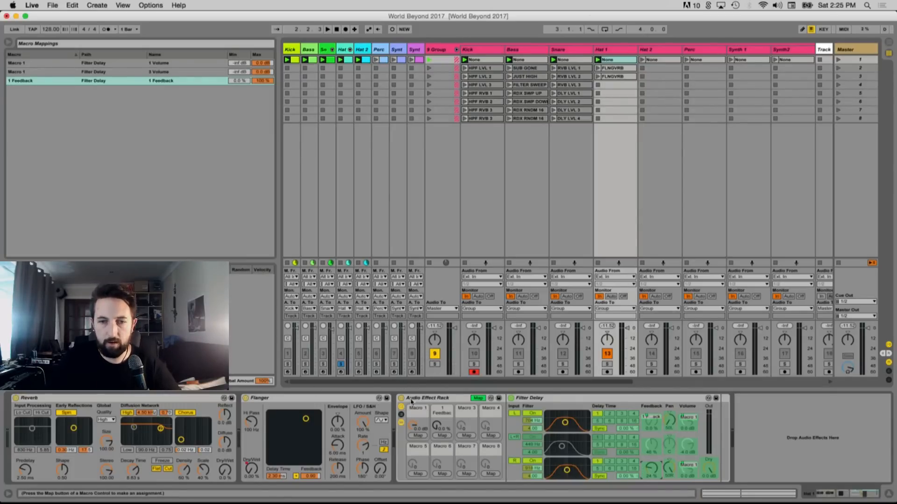
left_click(442, 436)
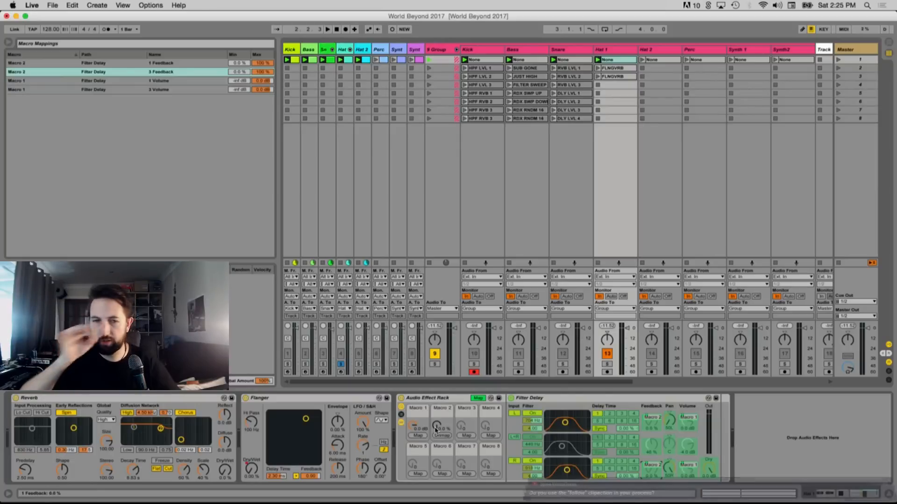
left_click(478, 399)
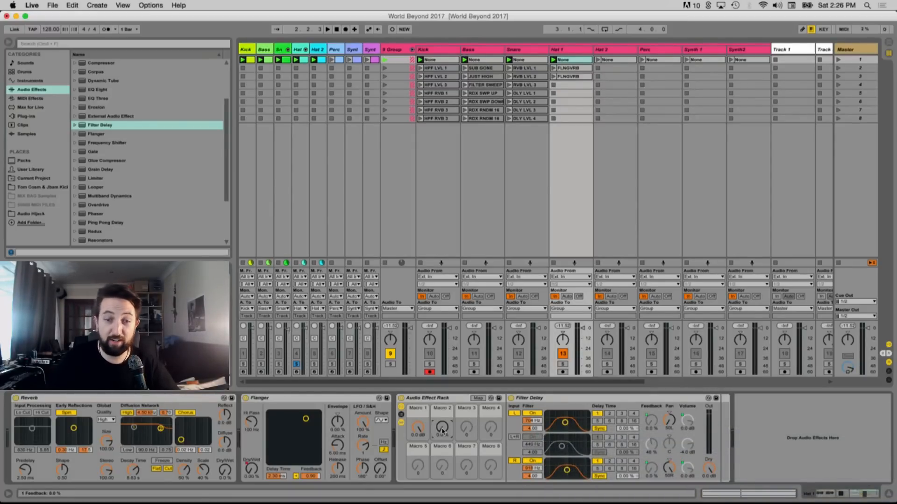
Audition the feedback macro on the Hat 1 effects track and raise Macro 2 to 100%
key("space")
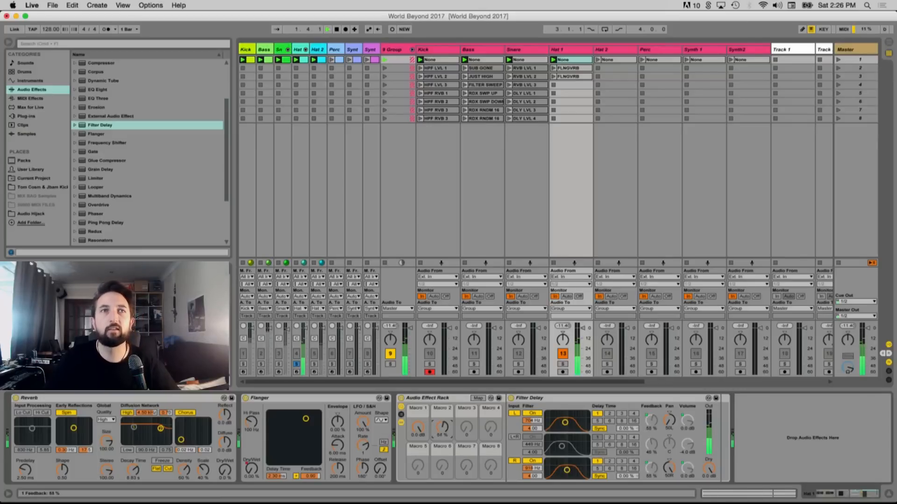
left_click_drag(441, 428, 441, 421)
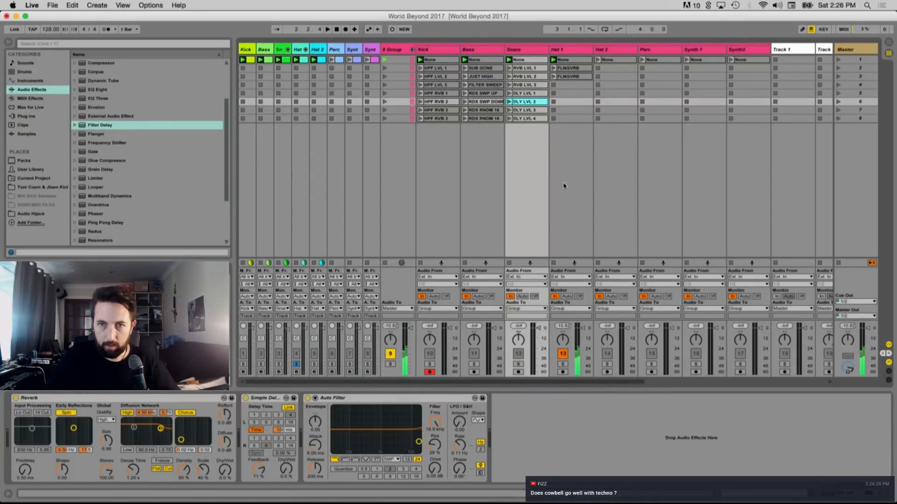
left_click(559, 51)
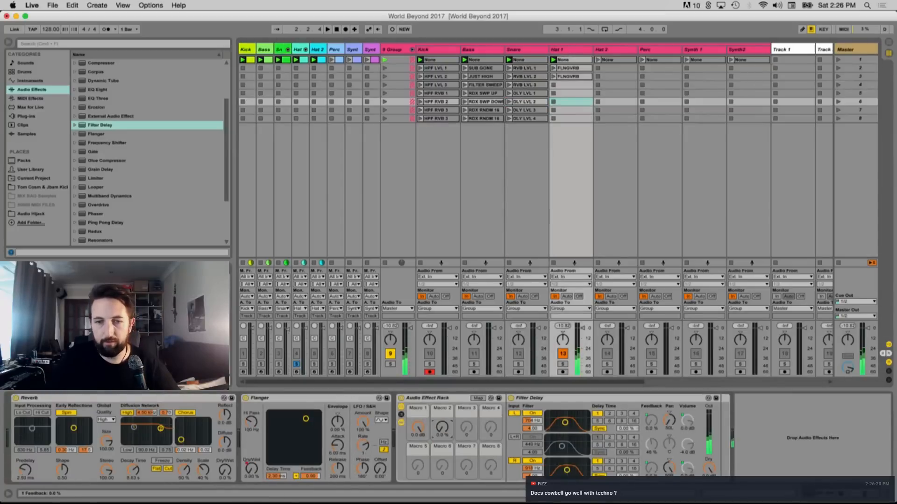
left_click_drag(443, 433, 443, 388)
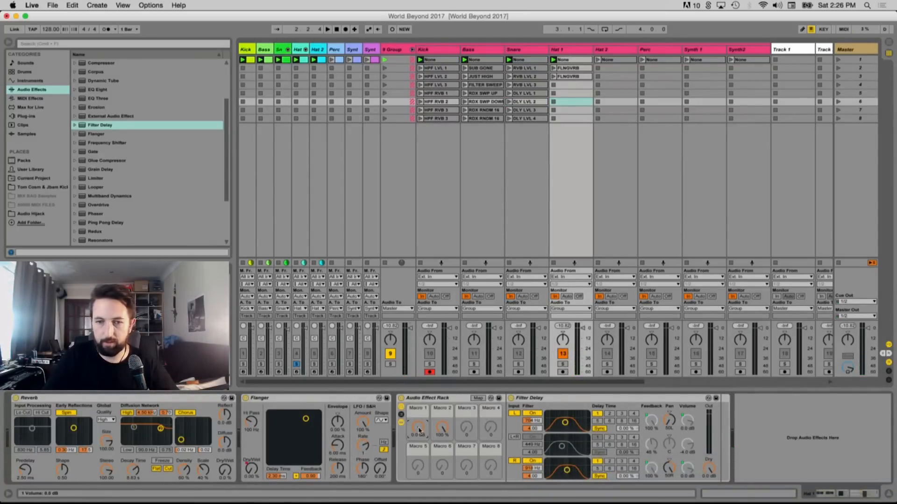
Rename Macro 1 to LVL and Macro 2 to FB, and play the loop with the feedback fully up
left_click(423, 410)
key("super+r")
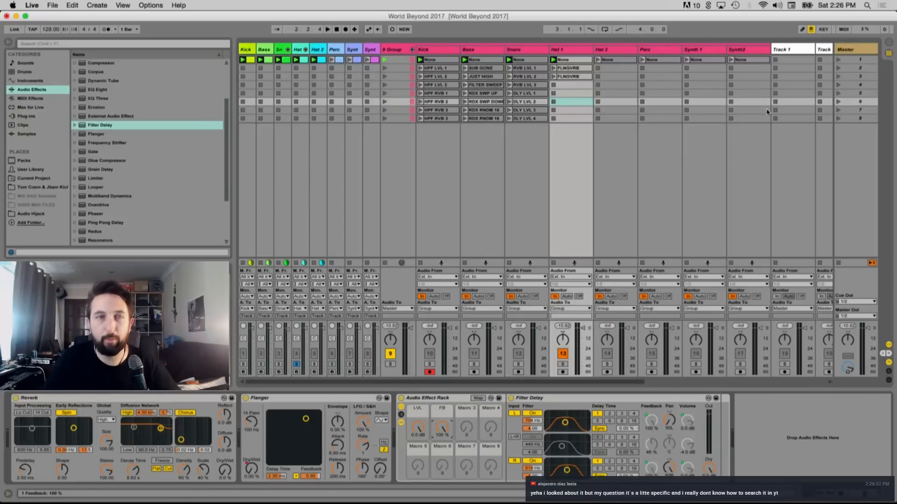
key("space")
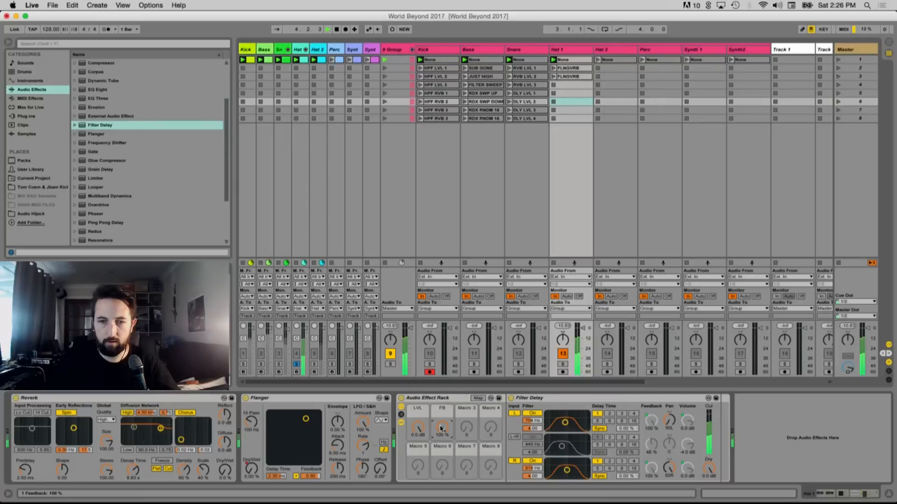
left_click_drag(651, 420, 651, 411)
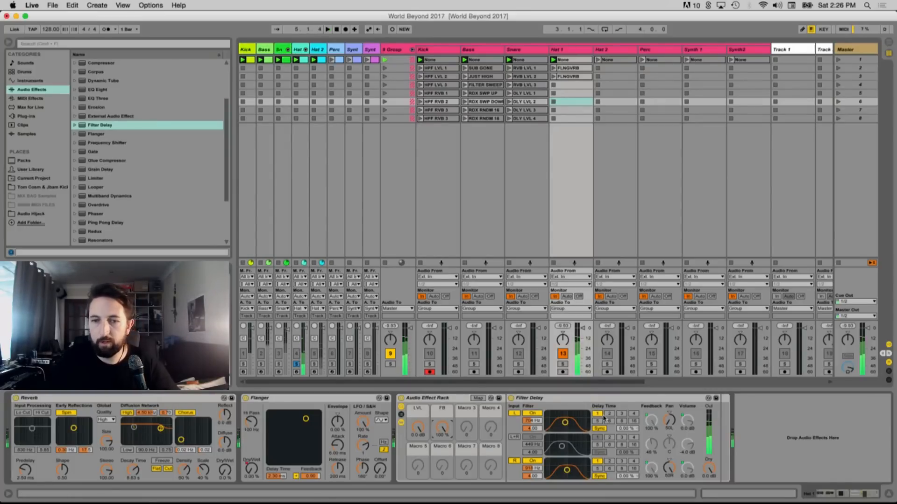
Map the L and R filter frequencies of Filter Delay to Macro 3
left_click(477, 399)
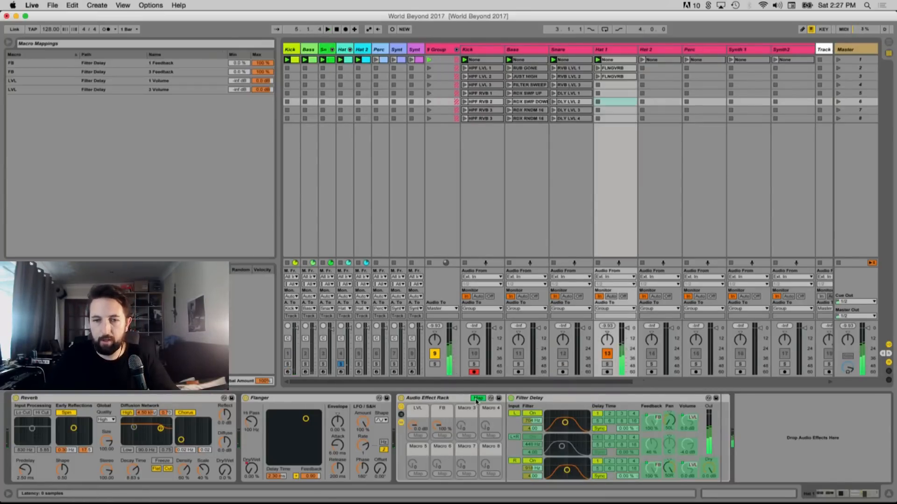
left_click(531, 422)
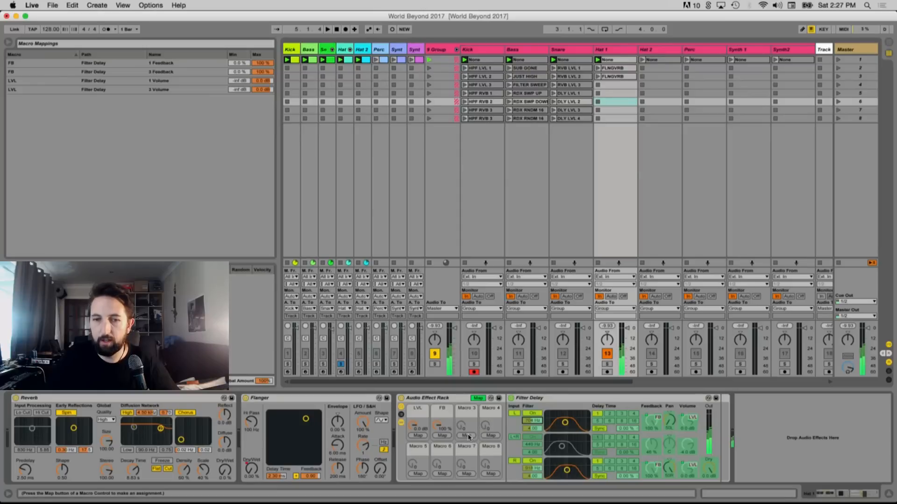
left_click(466, 436)
left_click(537, 468)
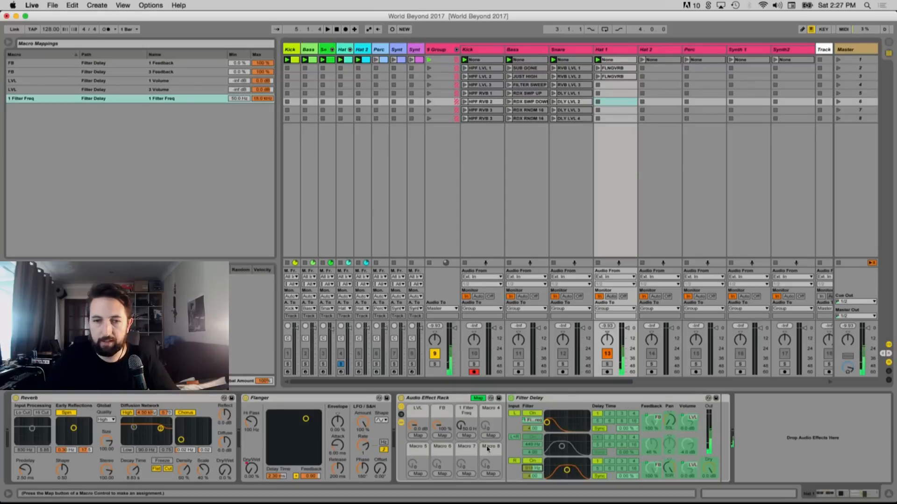
left_click(467, 436)
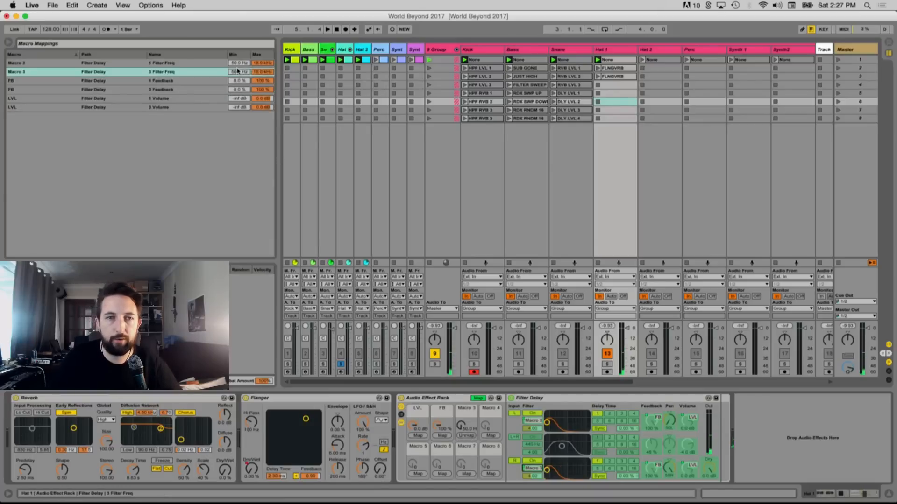
Invert the 3 Filter Freq mapping on Macro 3 so it runs from 18.0 kHz minimum to 50.0 Hz maximum
left_click(238, 107)
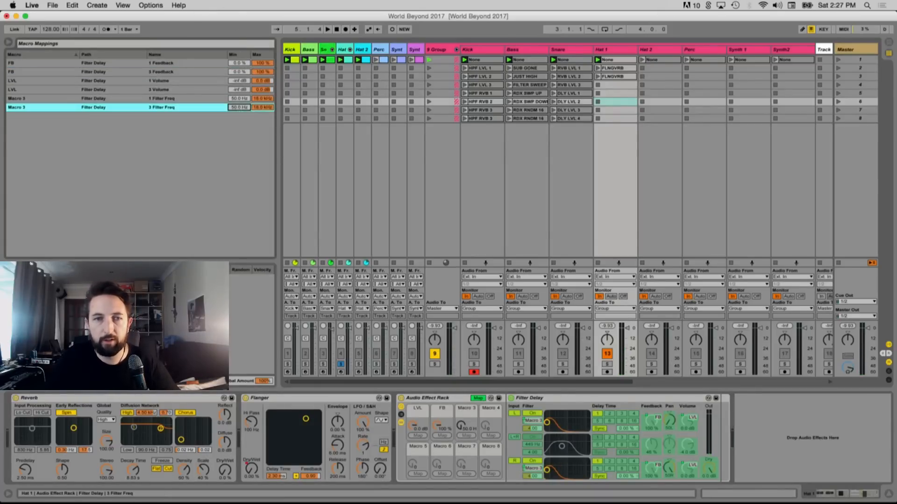
left_click_drag(253, 108, 265, 356)
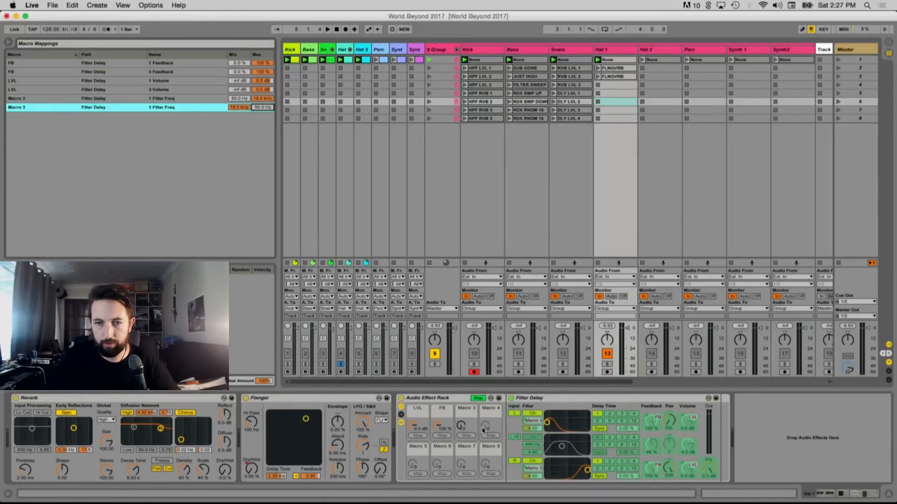
left_click_drag(463, 429, 463, 402)
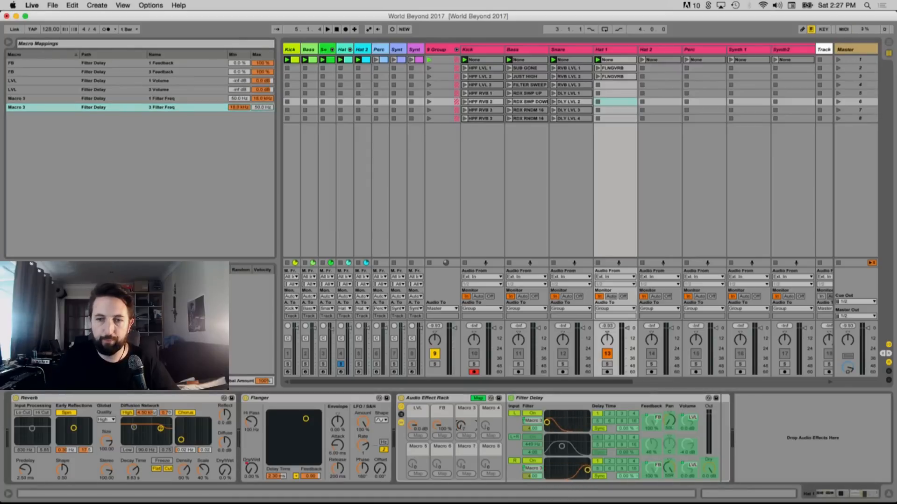
left_click(478, 399)
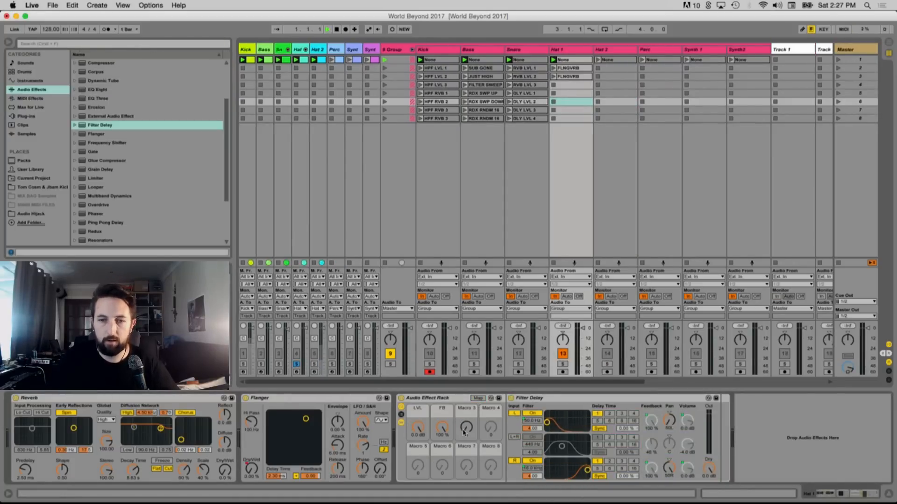
Play the loop while sweeping Macro 3, leaving it near mid-range, and turn FB and LVL down to their minimum
key("space")
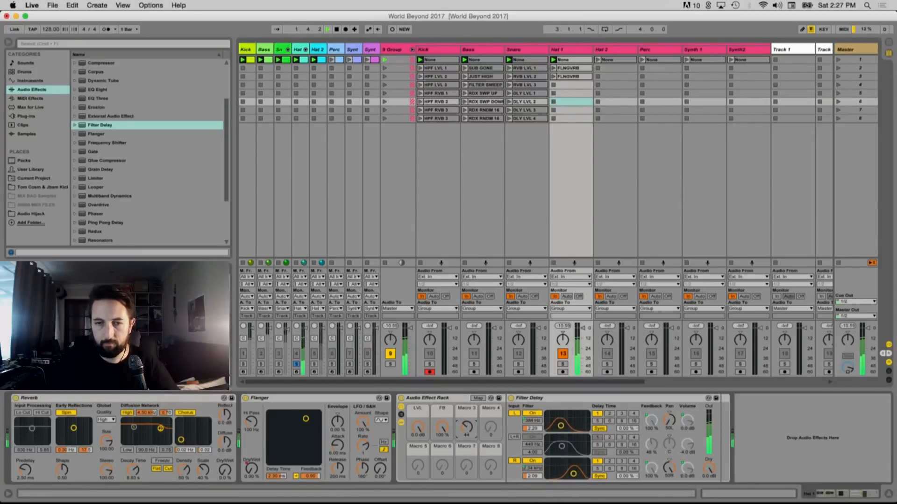
left_click_drag(482, 422, 482, 432)
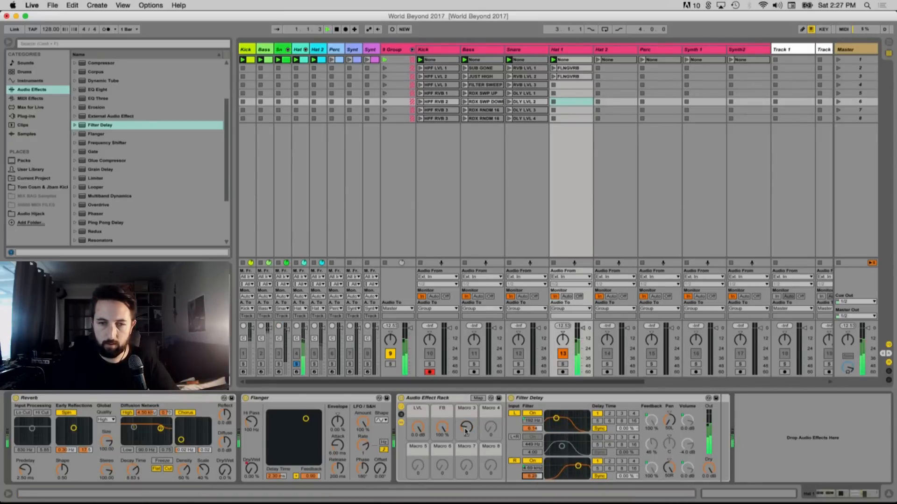
left_click_drag(465, 431, 442, 448)
left_click_drag(413, 423, 413, 444)
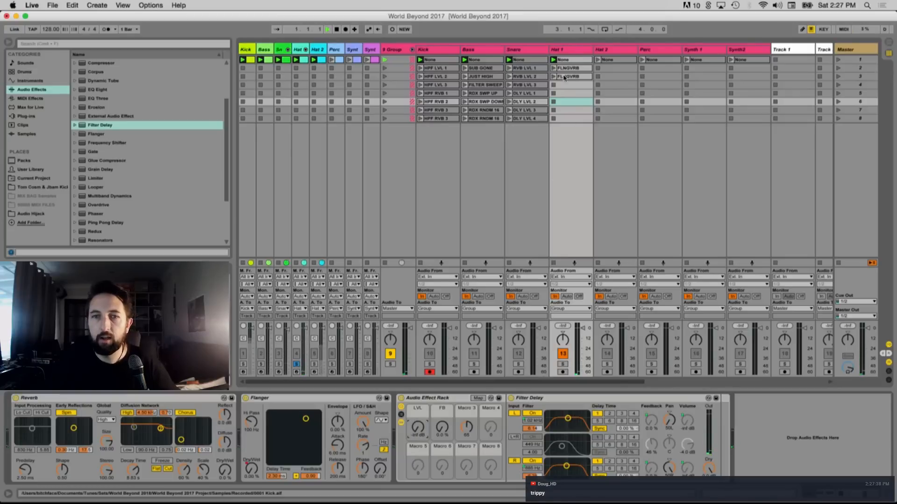
Copy the Hat 1 None clip into the track's fourth slot, raise its LVL envelope to maximum and launch it
left_click(570, 61)
left_click_drag(569, 64, 566, 88)
double_click(566, 86)
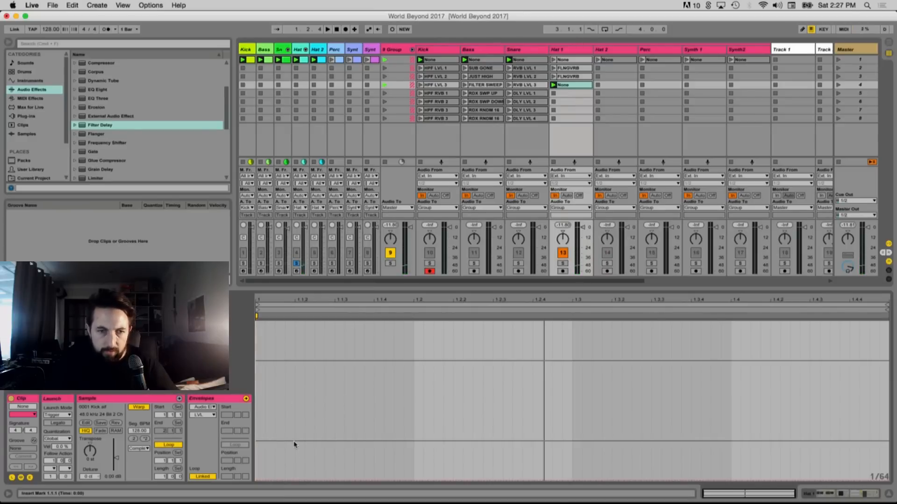
left_click_drag(260, 478, 260, 322)
left_click(554, 85)
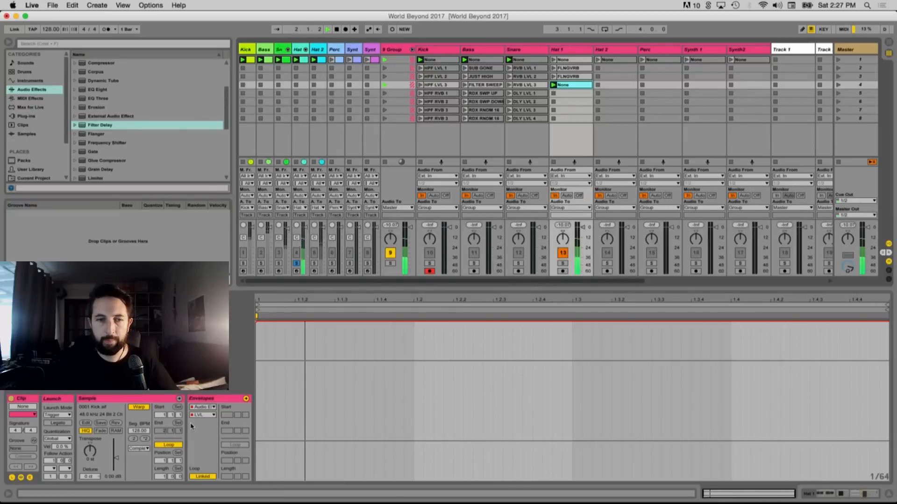
Raise the new clip's FB envelope to maximum, and lower the whole line to somewhat below full feedback
left_click(202, 415)
left_click(219, 439)
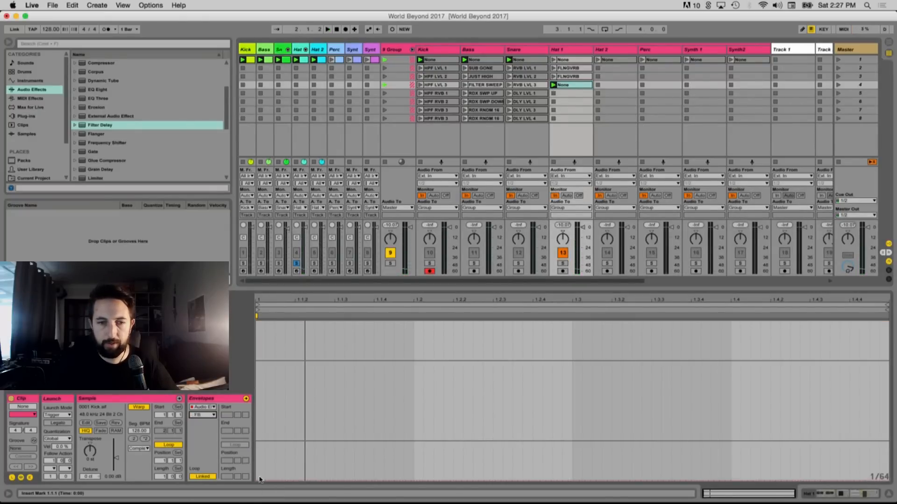
left_click_drag(260, 480, 259, 321)
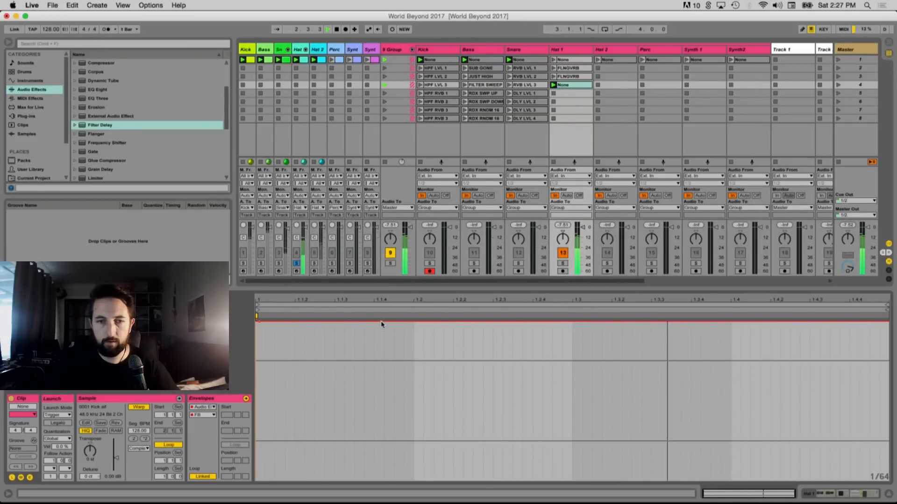
left_click_drag(381, 322, 263, 347)
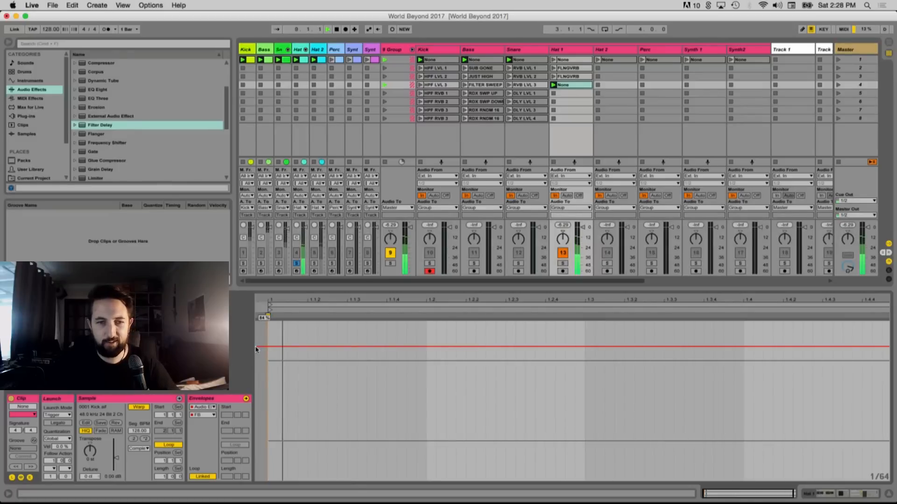
left_click(275, 346)
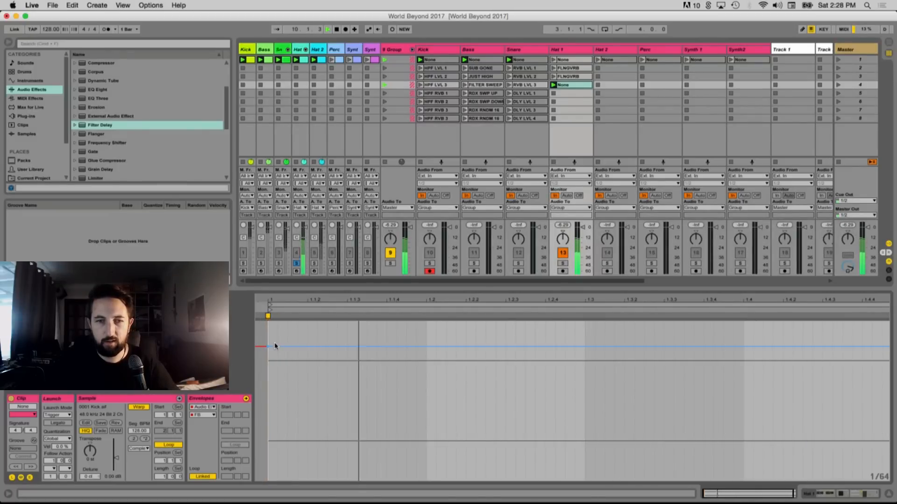
Rename Macro 3 of the Filter Delay rack to EQ and bring up its envelope in the fourth-slot Hat 1 clip
left_click(202, 415)
left_click(215, 446)
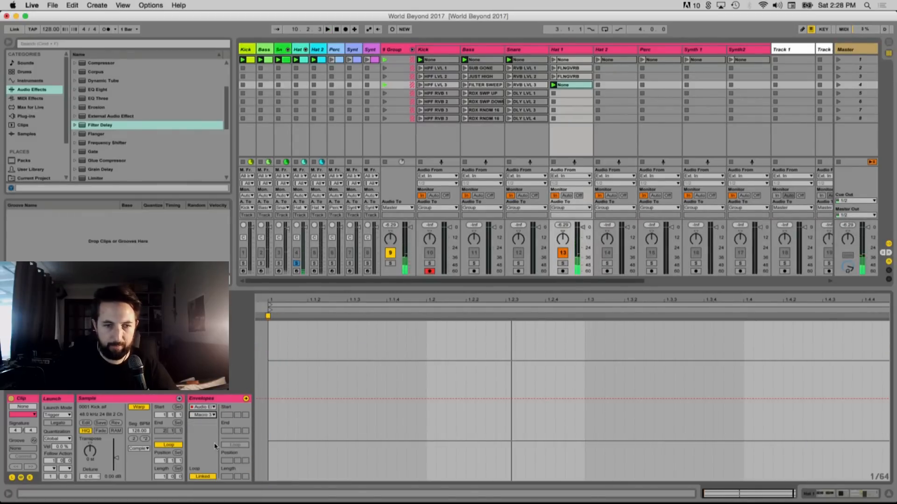
key("shift+Tab")
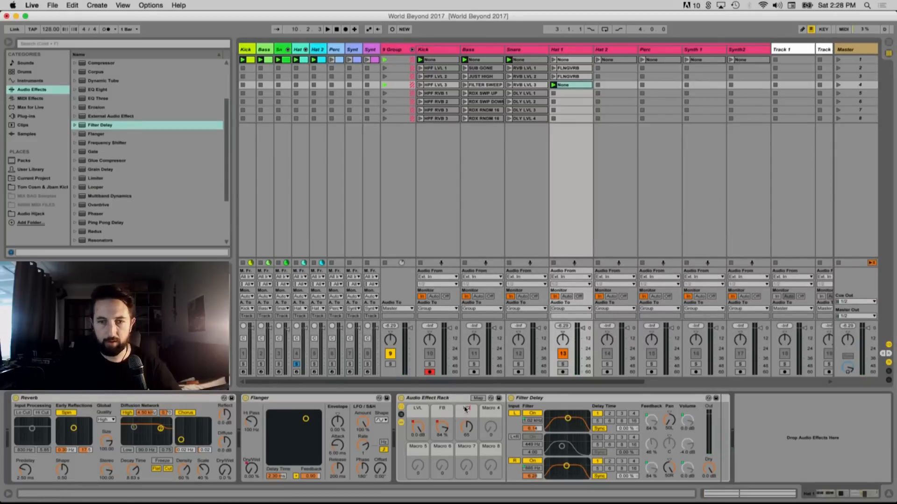
left_click(573, 84)
left_click(261, 399)
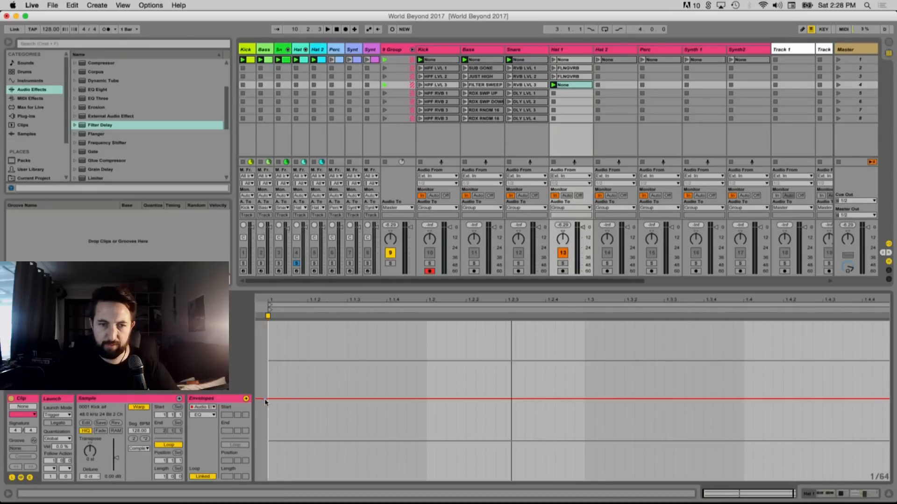
Draw the EQ envelope rising from mid-range to maximum, falling to minimum and returning to mid-range, play it, and relaunch Hat 1's None clip
left_click_drag(284, 400, 887, 400)
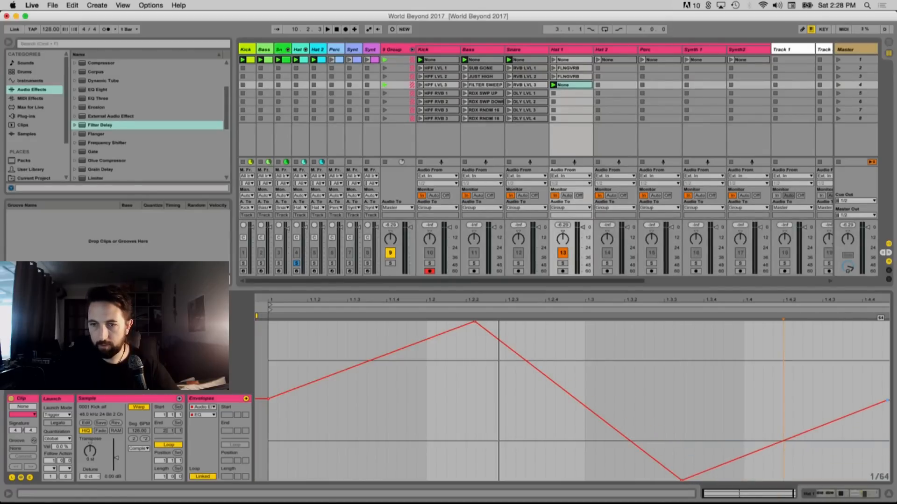
key("space")
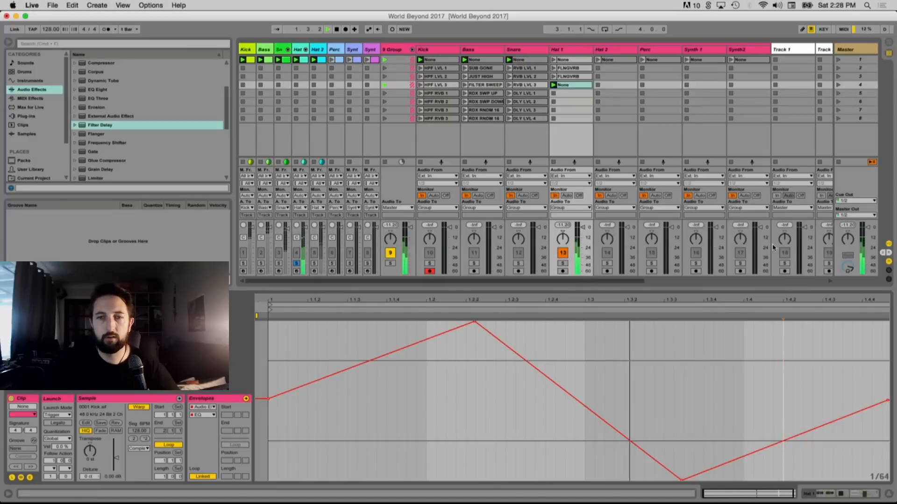
left_click(555, 61)
Rename the fourth-slot Hat 1 clip as DLY LVL 1, and launch a copy of it from the fifth slot
left_click(566, 85)
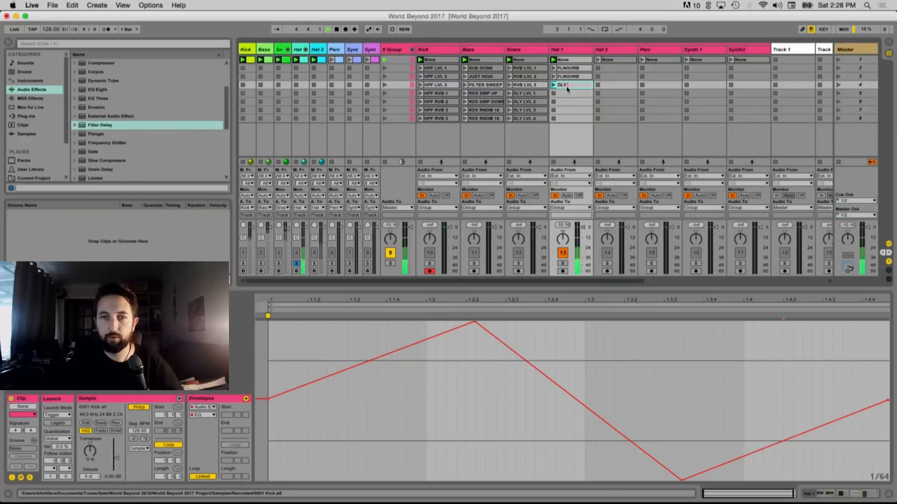
type("DLY LVL 1")
key("Return")
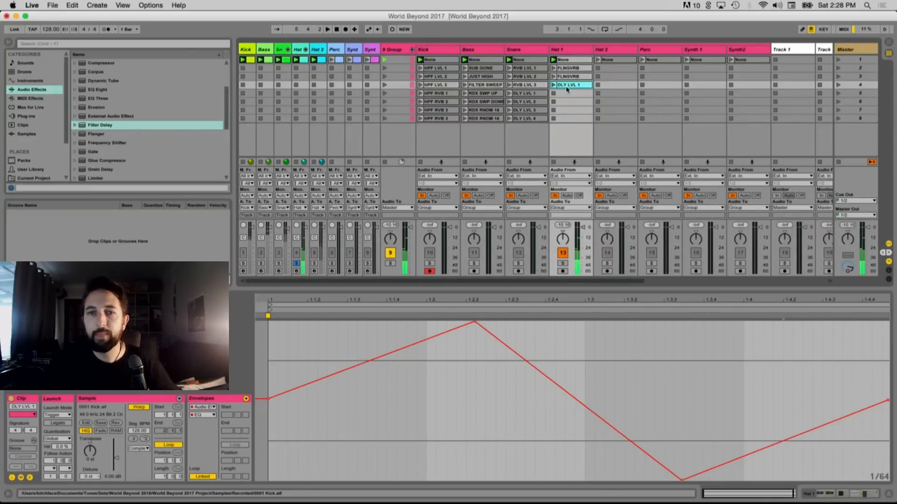
left_click_drag(569, 89, 565, 92)
left_click(554, 93)
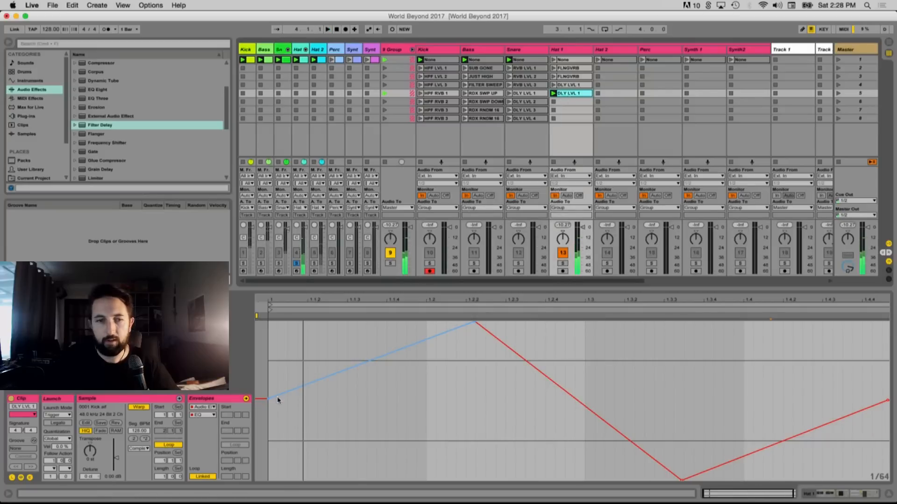
Replace the copied clip's EQ envelope with a straight ramp from maximum at the start to minimum at the end, and launch the clip
key("super+a")
left_click(411, 370)
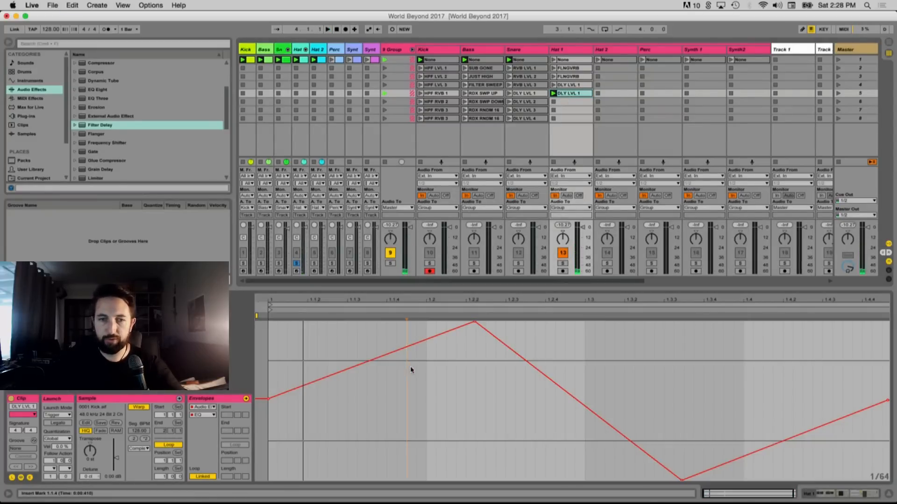
key("super+a")
key("Delete")
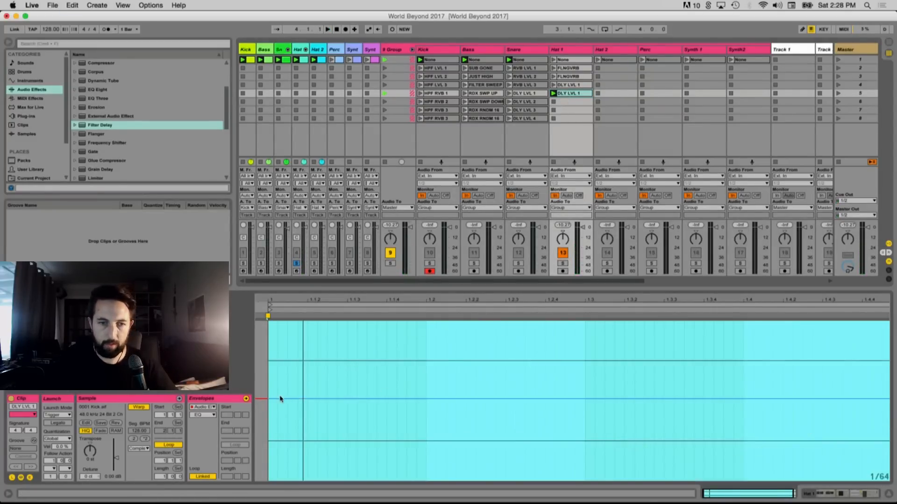
left_click_drag(280, 399, 889, 476)
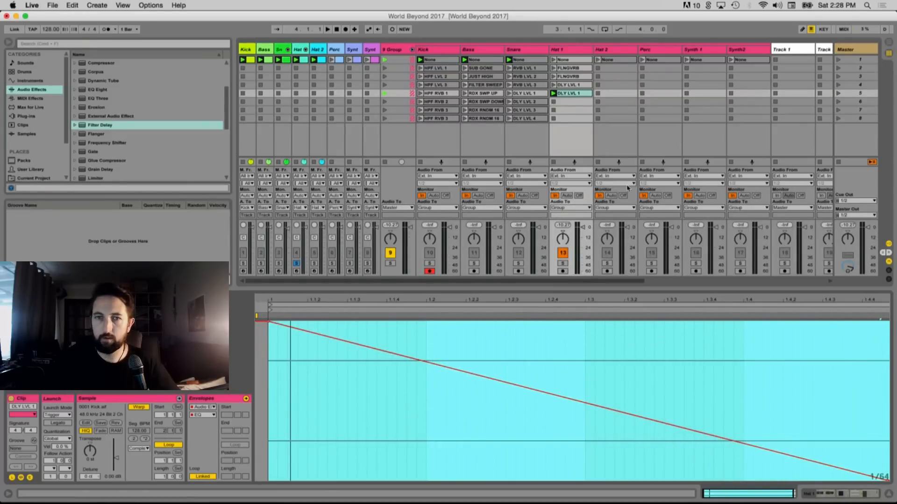
left_click(553, 93)
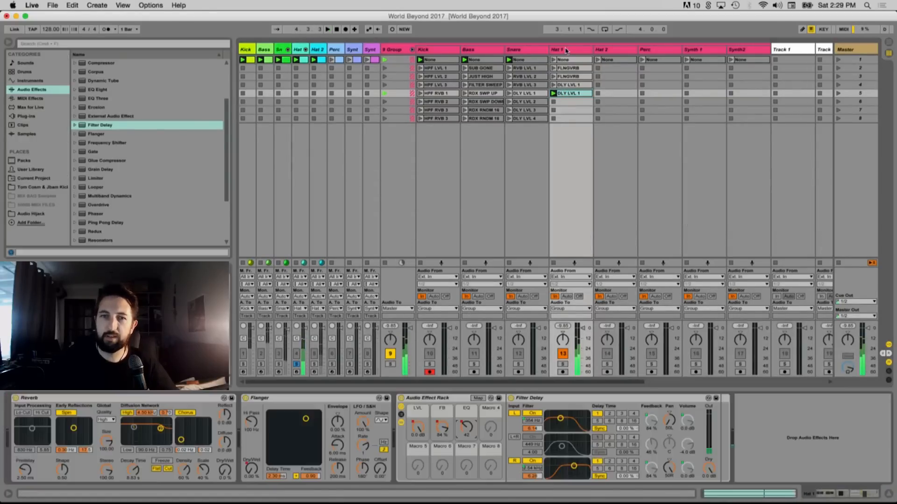
Add an Auto Filter after the Filter Delay rack on Hat 1, and raise its cutoff frequency to the maximum
key("shift+Tab")
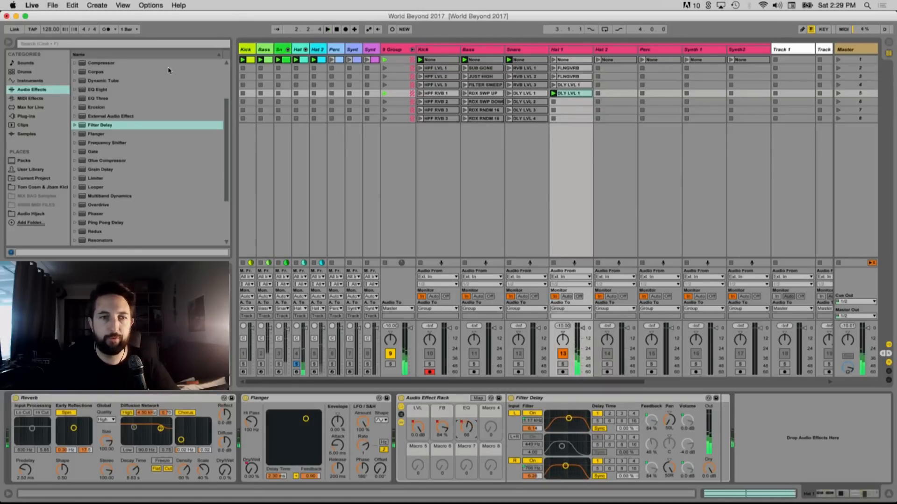
scroll(99, 92, "up", 3)
left_click(105, 89)
double_click(100, 81)
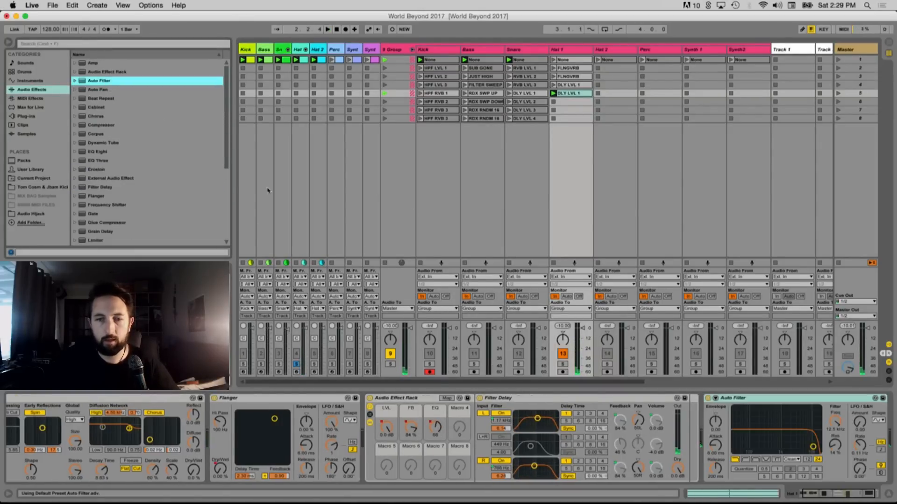
left_click_drag(824, 445, 830, 441)
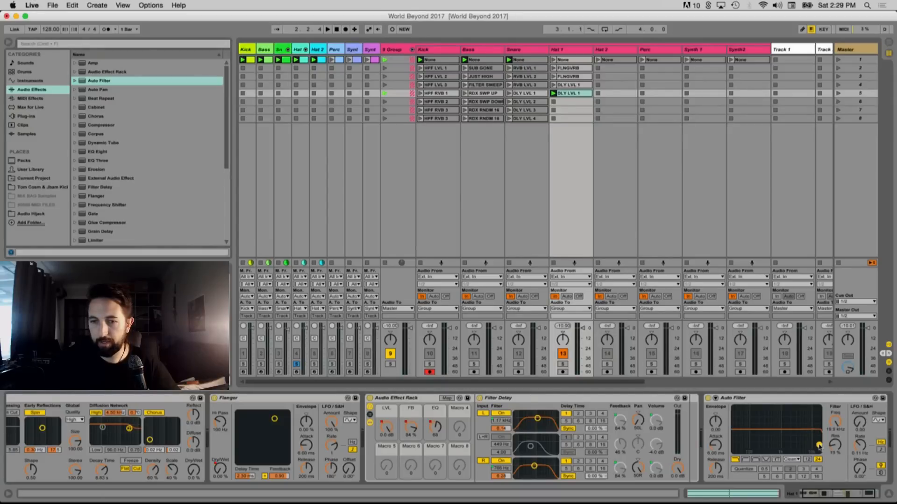
scroll(830, 443, "right", 2)
key("space")
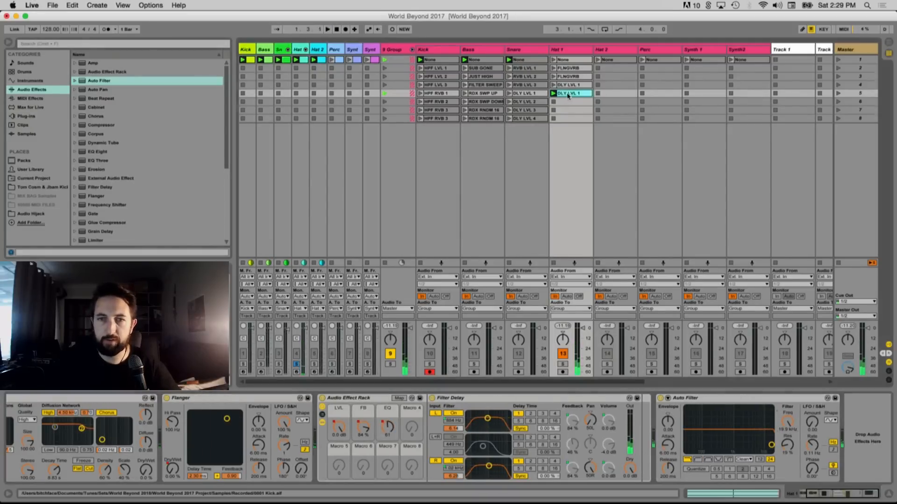
Shape the fifth-slot clip's Auto Filter Frequency envelope as a ramp from maximum at 1 down to about mid-range just before 1.3
left_click_drag(777, 392, 776, 292)
key("shift+Tab")
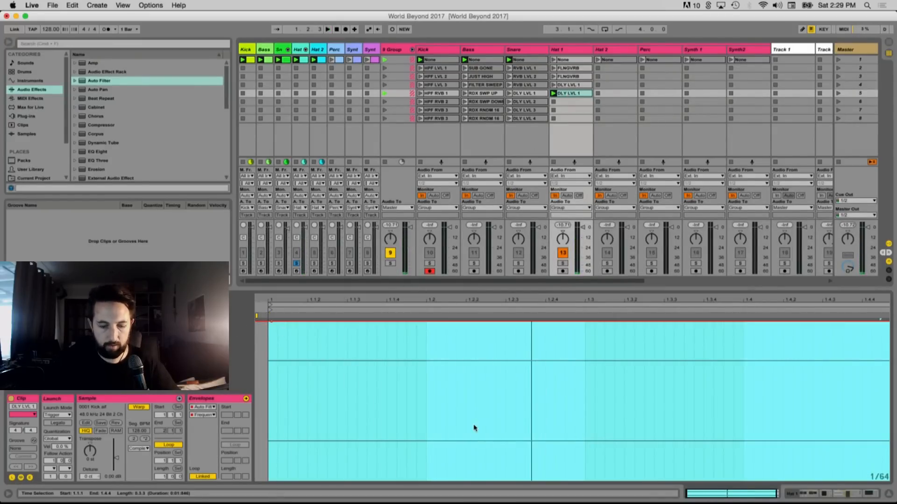
key("b")
left_click(582, 408)
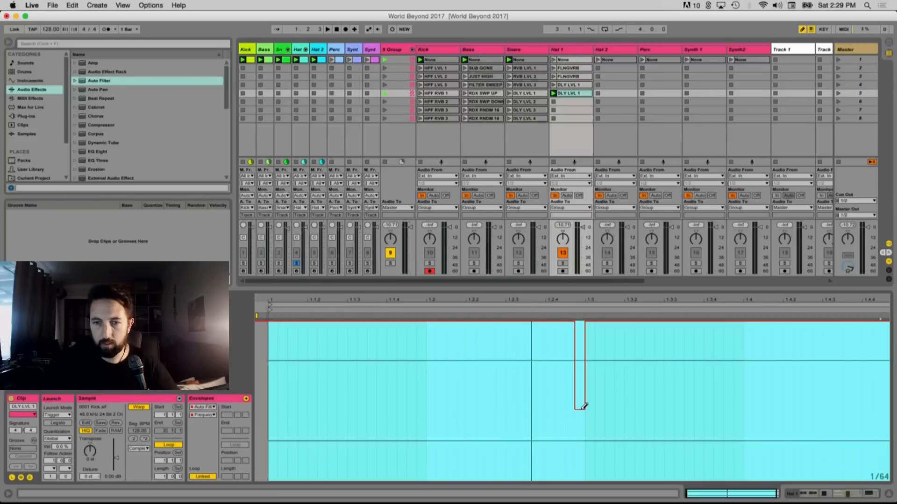
key("b")
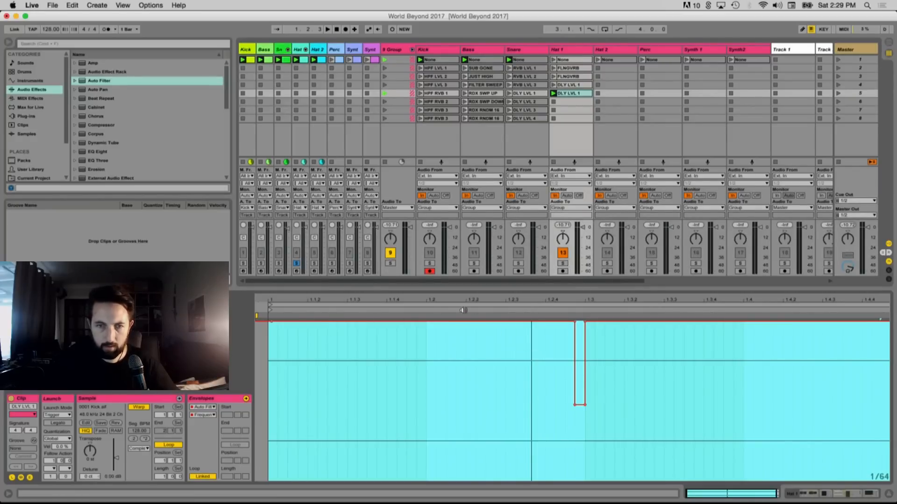
left_click(576, 324)
left_click(367, 436)
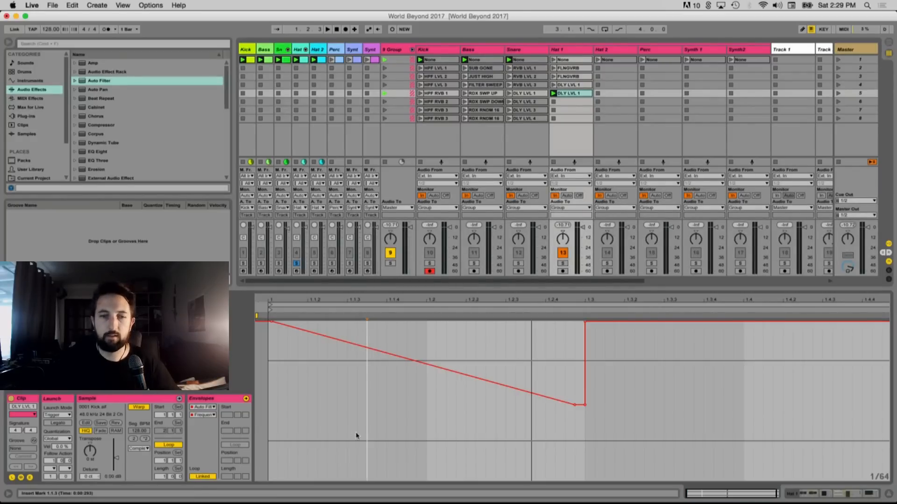
Duplicate the first-half frequency ramp over the second half of the clip, and watch the Hat 1 devices during playback
left_click_drag(270, 430, 586, 443)
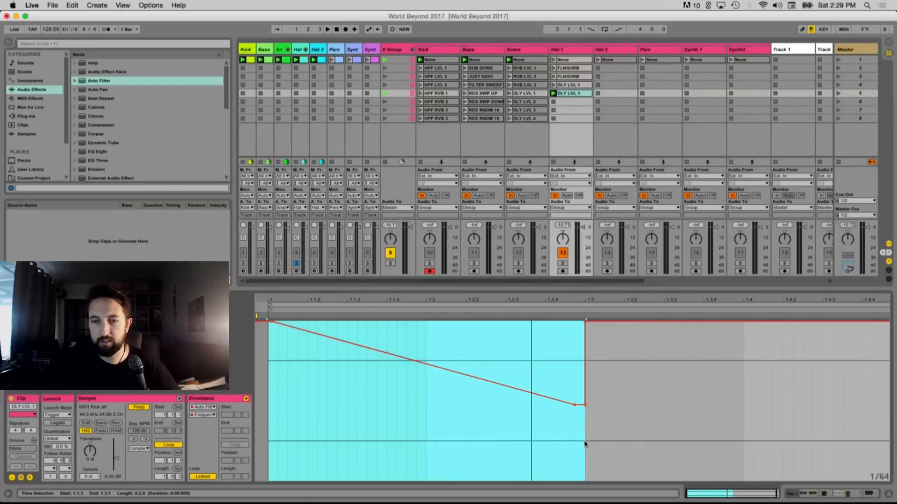
key("super+d")
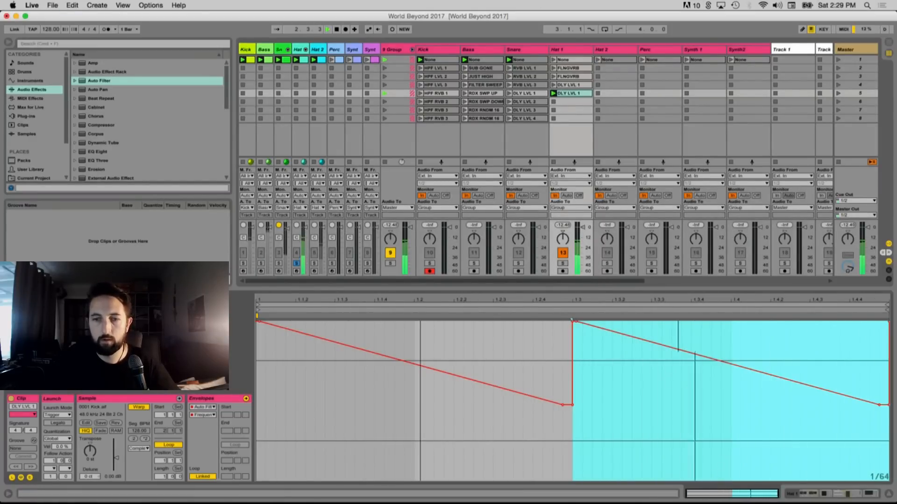
left_click(566, 49)
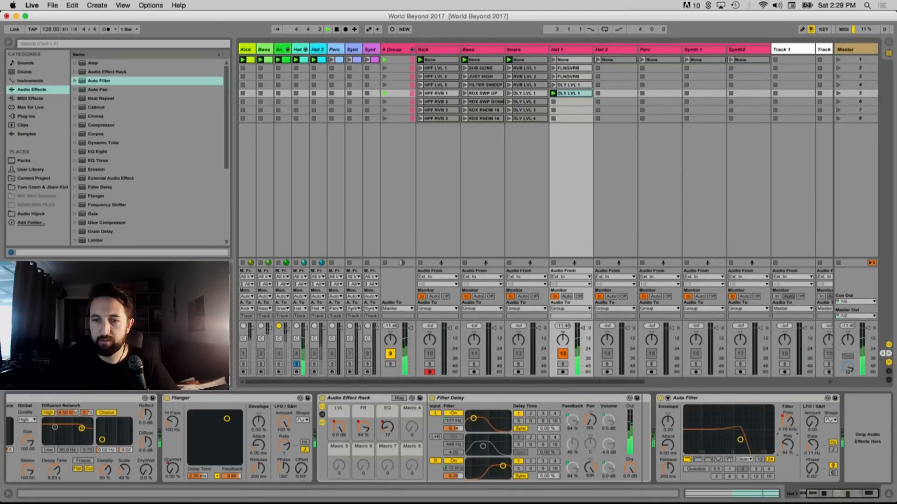
Raise the clip's Auto Filter Resonance envelope to somewhat above mid-height, and set the filter's circuit type to SMP
left_click(570, 93)
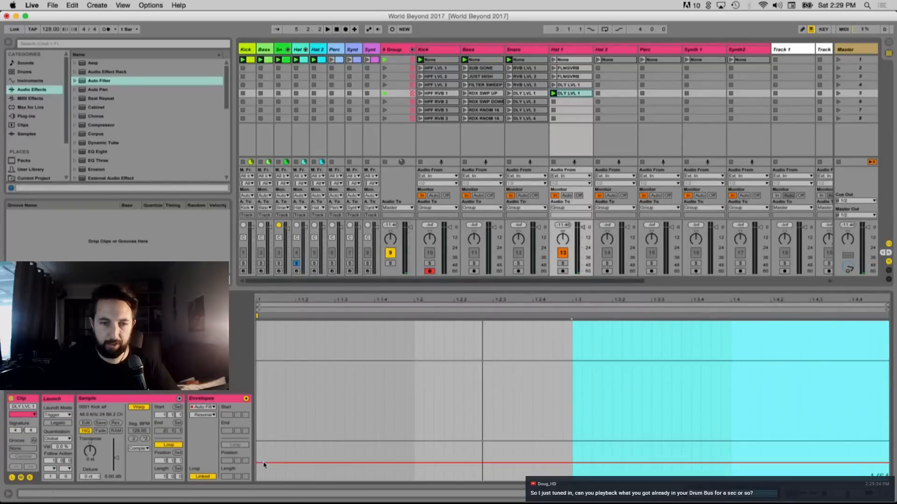
left_click_drag(260, 463, 260, 382)
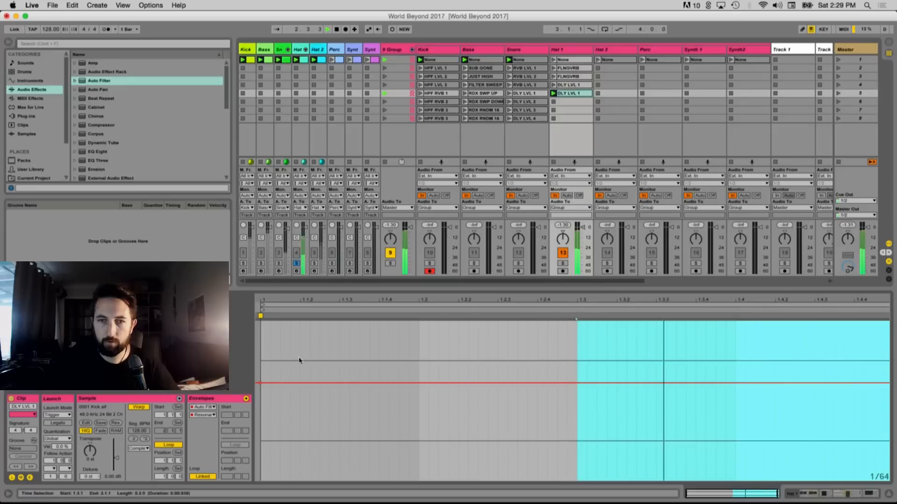
left_click(578, 51)
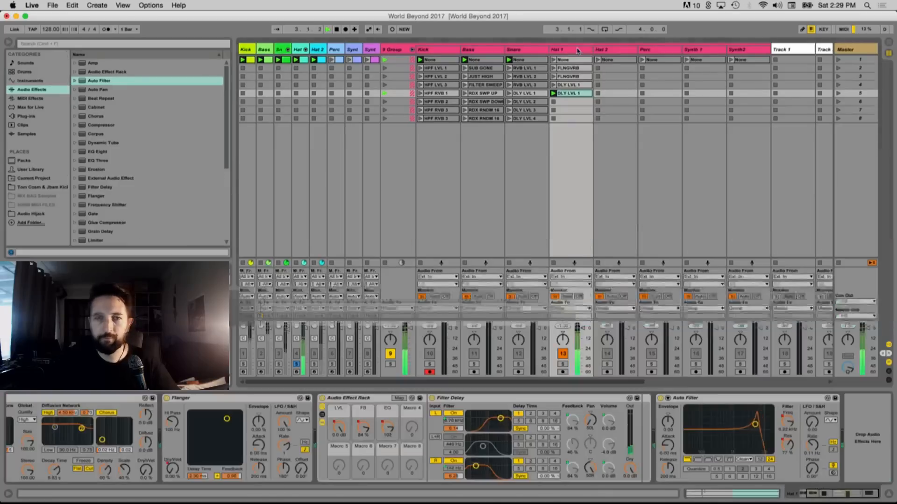
left_click(744, 460)
left_click(744, 488)
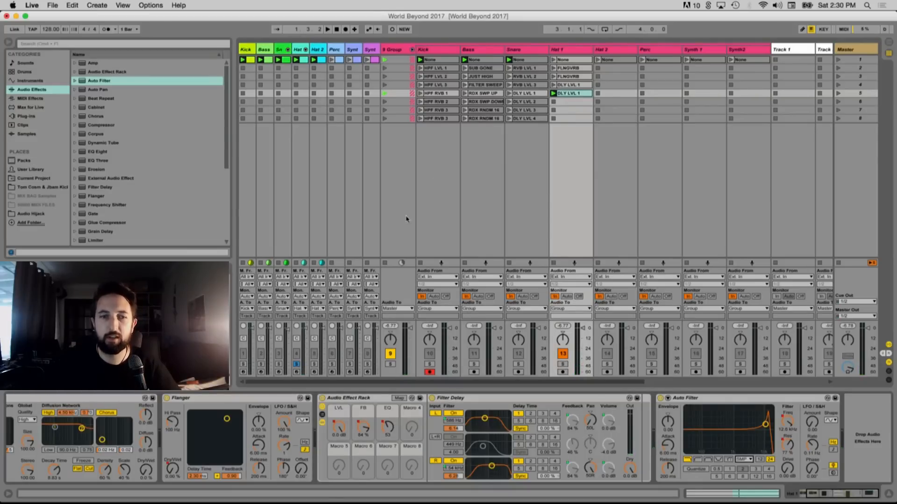
Unsolo the Hat 1 source track and play the full drum bus, auditioning the group's effect rows before returning to the None row
left_click(296, 364)
key("space")
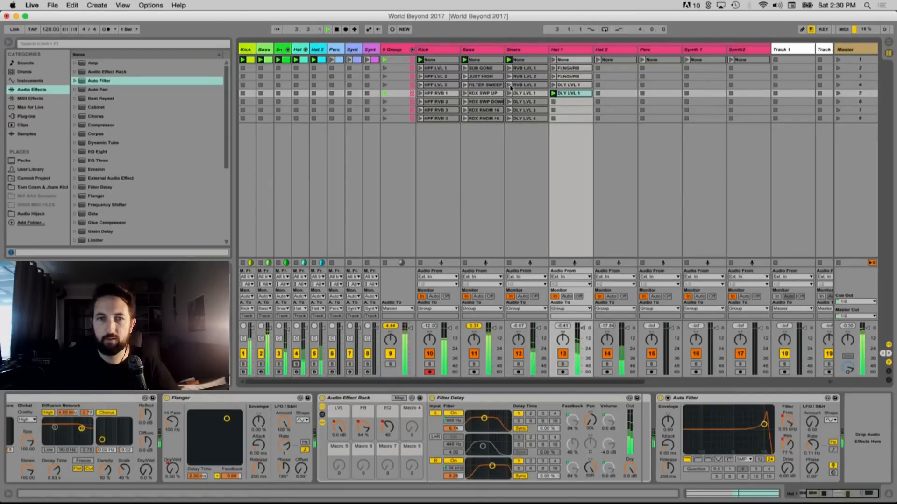
left_click(384, 101)
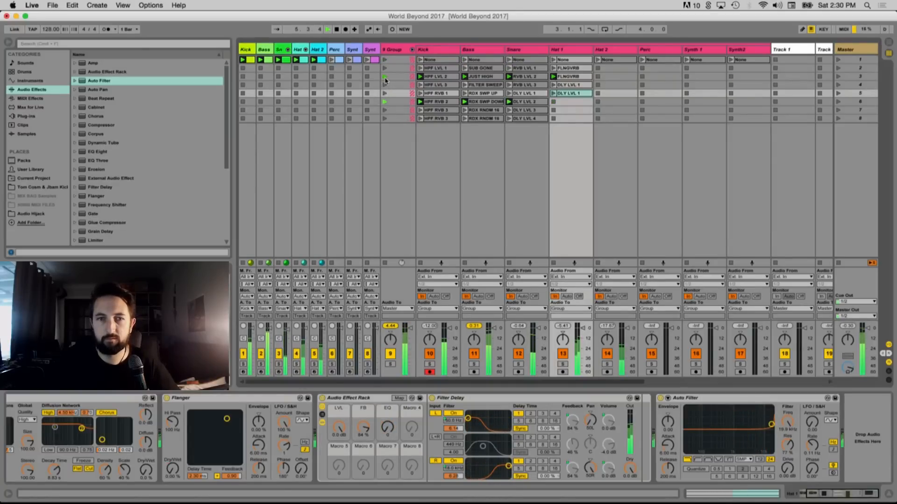
left_click(384, 59)
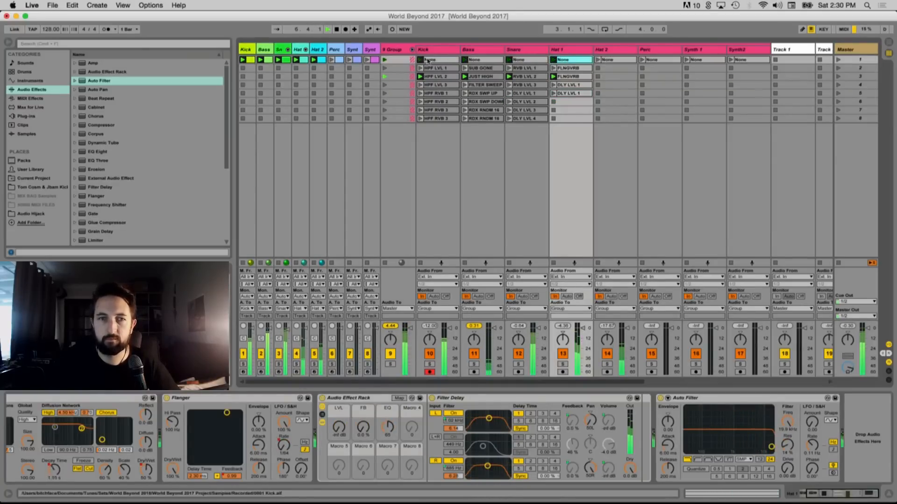
Launch the Perc clip and both Synth clips in the first row alongside the drums
left_click(340, 62)
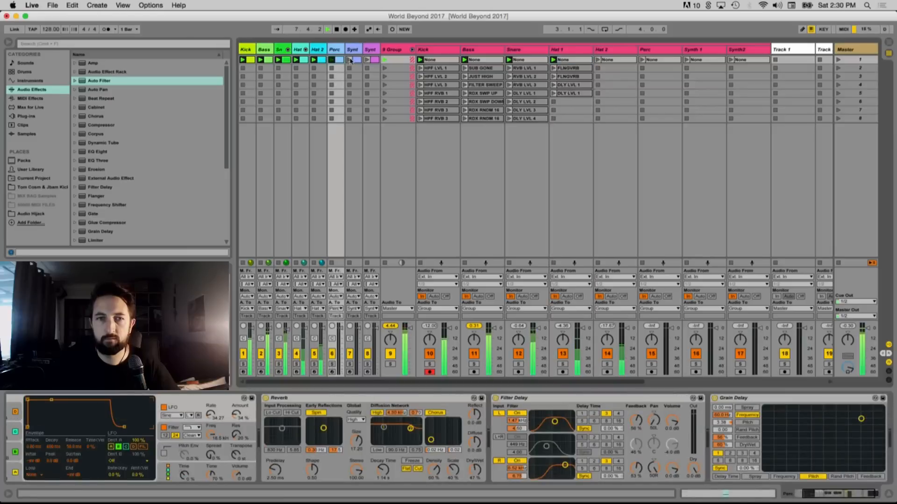
left_click(352, 60)
left_click(367, 61)
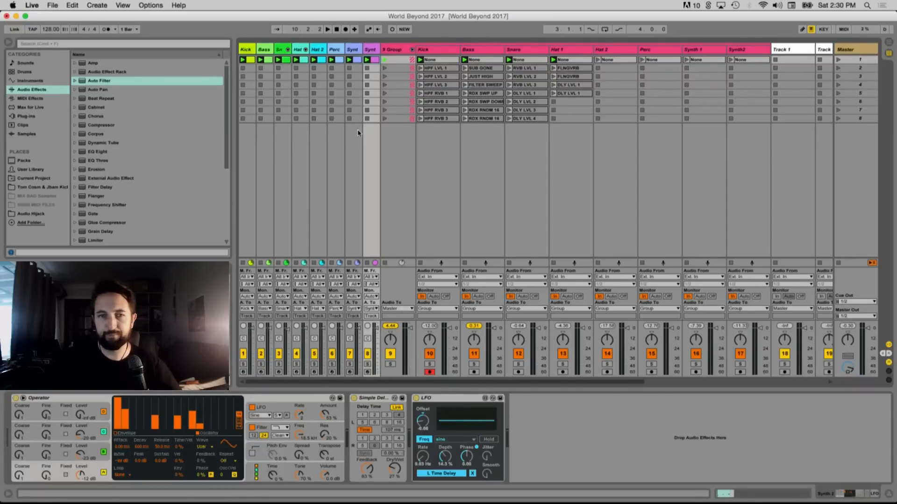
Restart playback, solo the Hat 1 source track and launch the fifth-slot DLY LVL 1 clip
key("space")
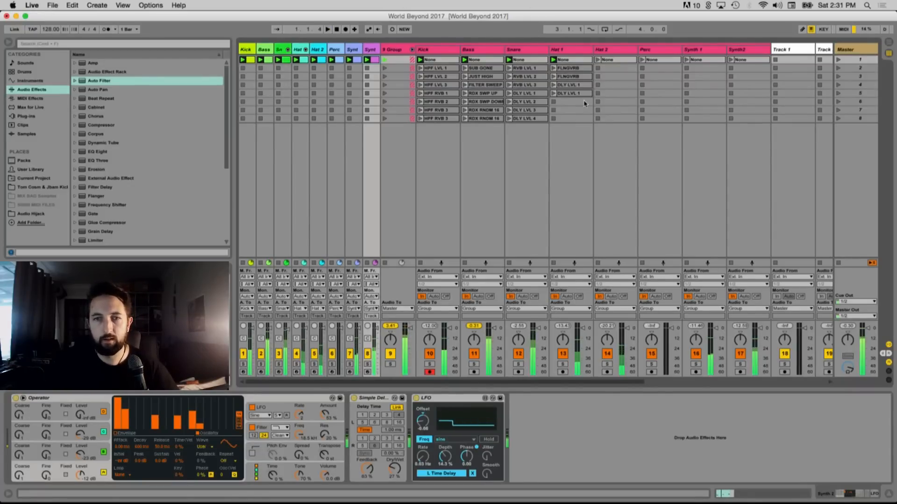
left_click(296, 364)
left_click(553, 93)
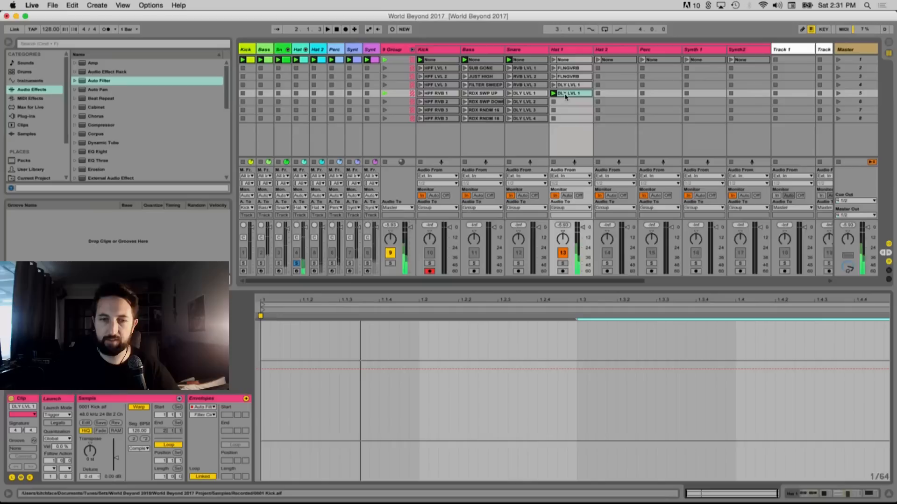
Lower the fifth-slot clip's Auto Filter Resonance envelope to about 51% and start playback
key("shift+Tab")
left_click(203, 407)
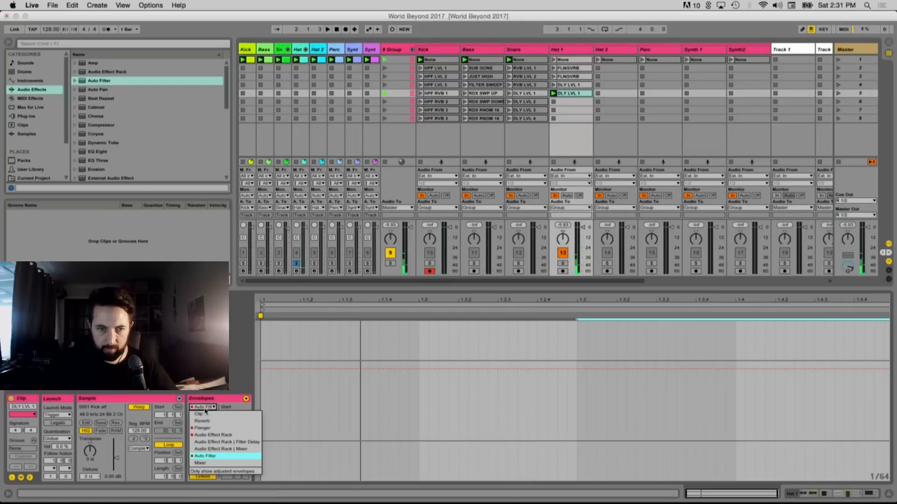
left_click(205, 455)
left_click(203, 414)
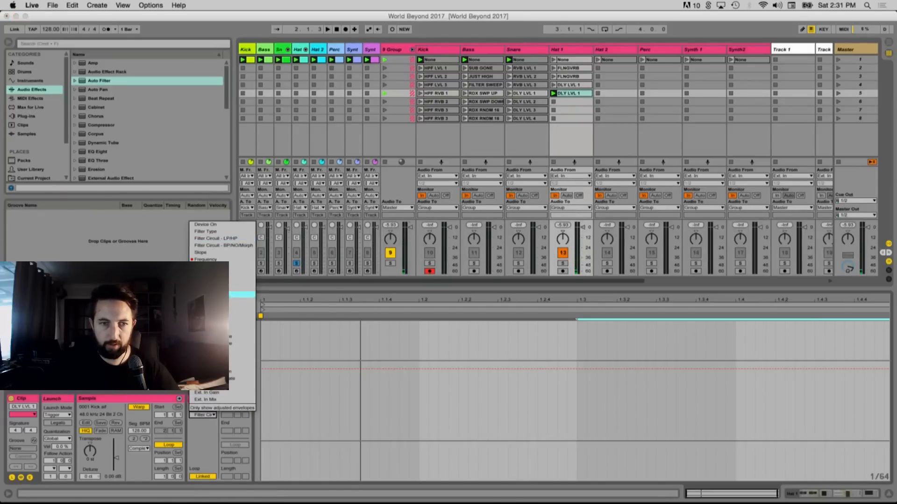
left_click(242, 266)
left_click_drag(263, 387, 263, 415)
key("space")
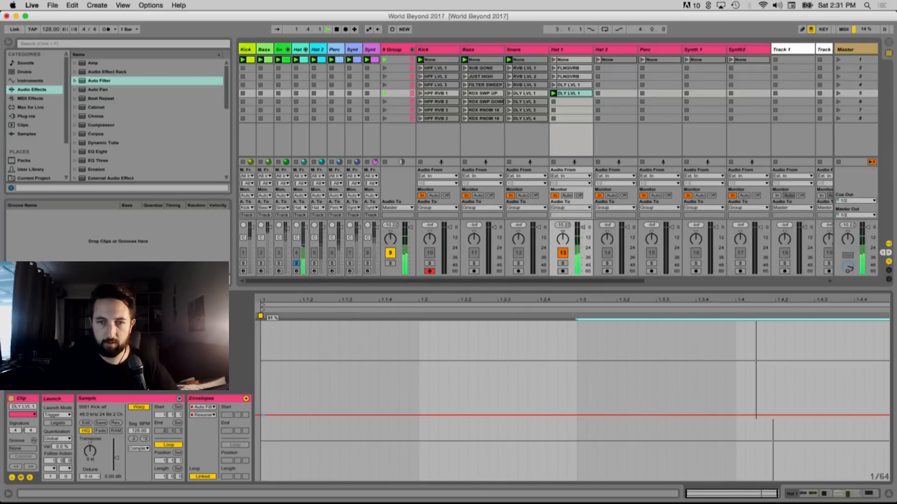
Rename the fifth-slot Hat 1 clip DLY LVL 2, copy it to the slot below and name the copy DLY LVL 3
left_click(568, 50)
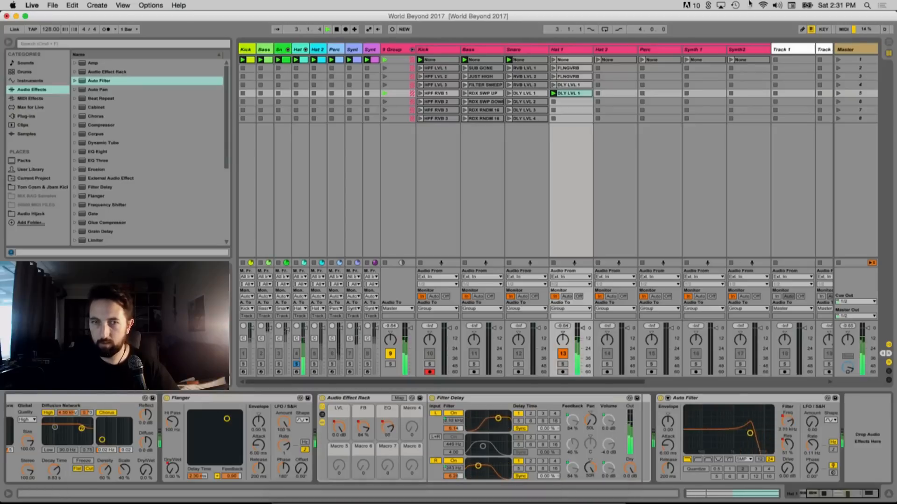
key("super+r")
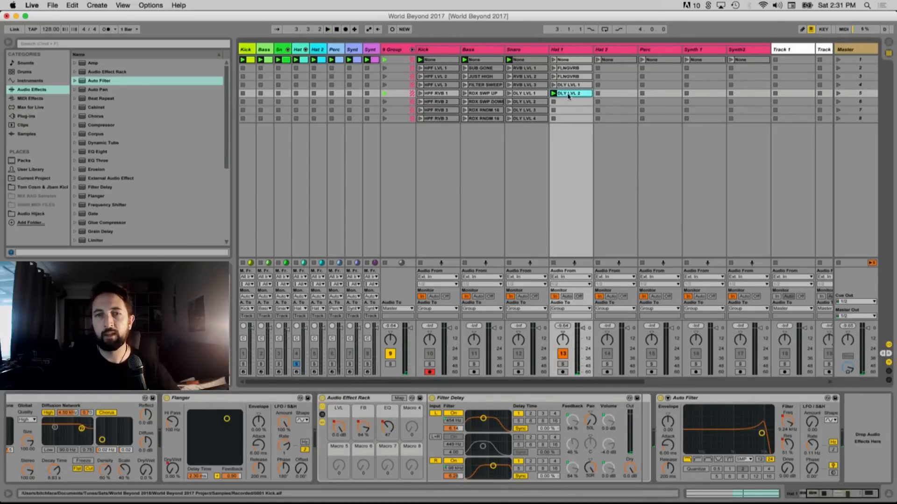
left_click_drag(574, 102, 574, 102)
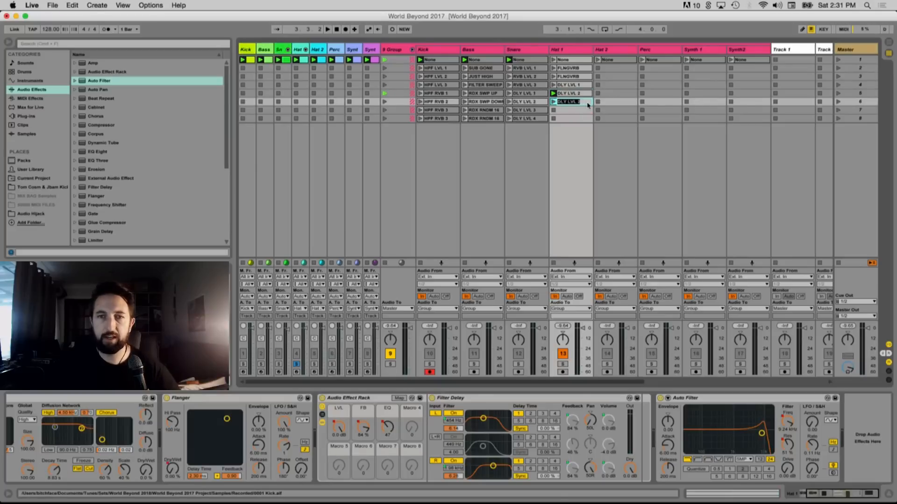
type("3")
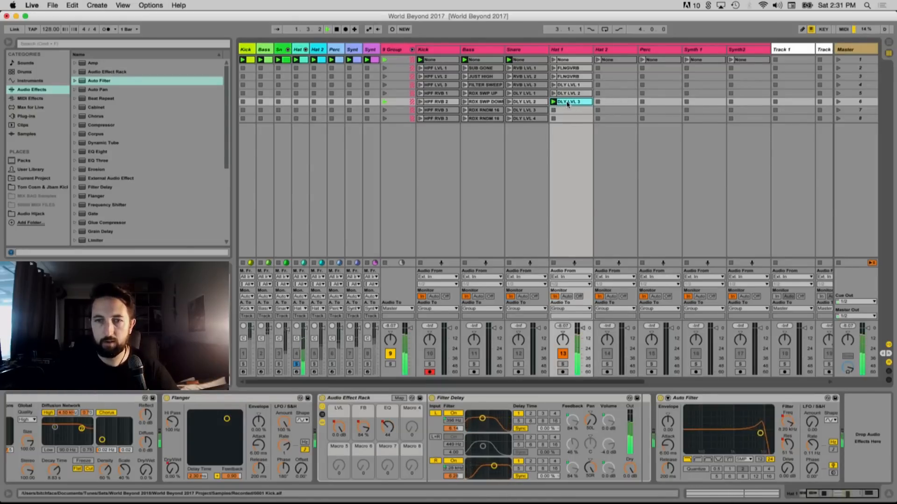
Clear the Auto Filter Frequency envelope of the DLY LVL 3 clip
key("shift+Tab")
left_click(213, 417)
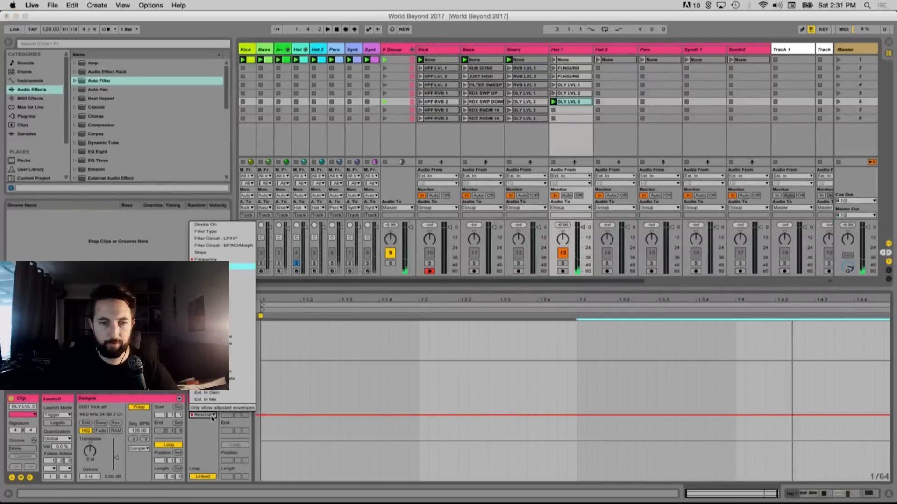
left_click(216, 260)
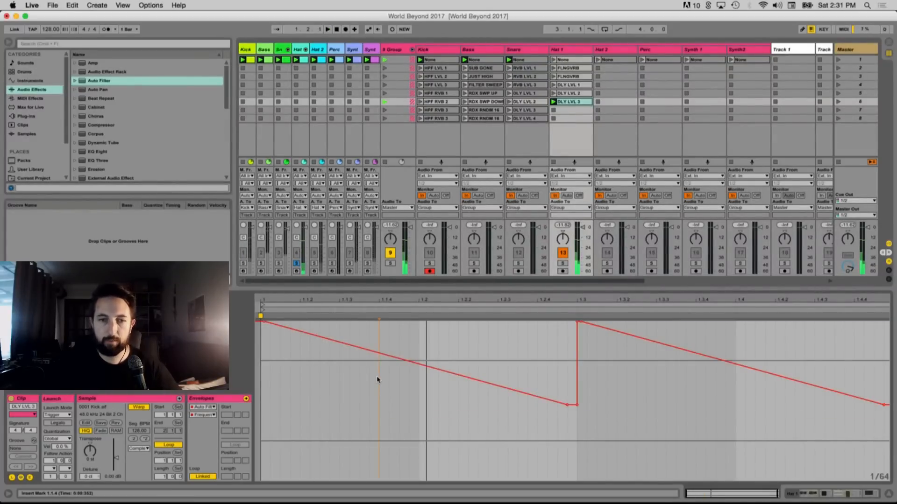
key("super+a")
key("Delete")
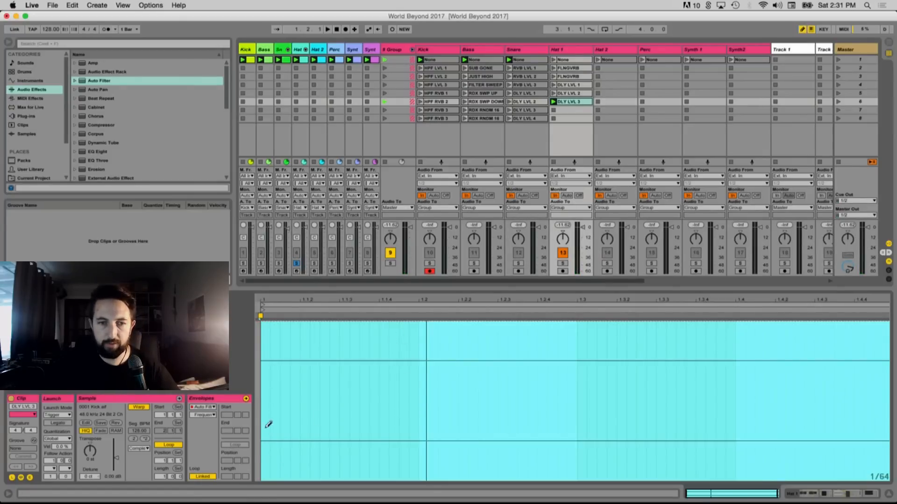
Draw a Frequency envelope ramp rising from minimum to maximum across the clip's first beat and audition it
left_click_drag(268, 424, 269, 479)
key("super+b")
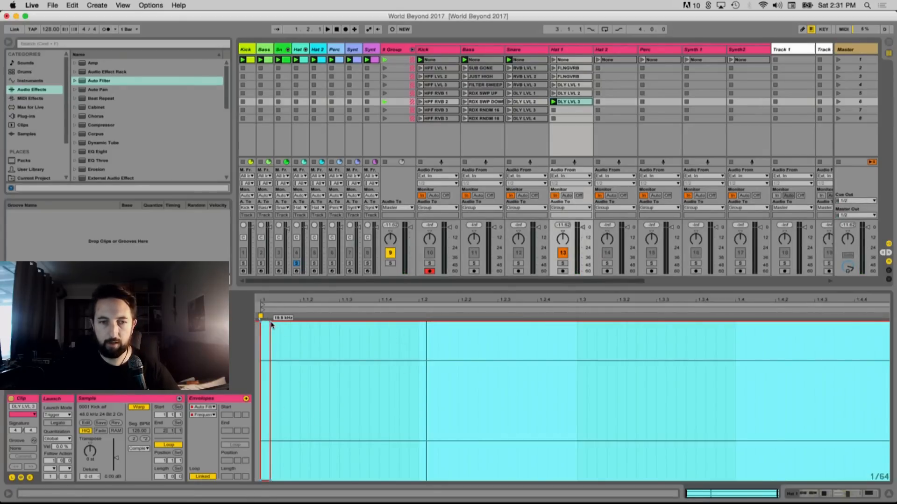
left_click_drag(271, 324, 414, 311)
key("super+z")
key("space")
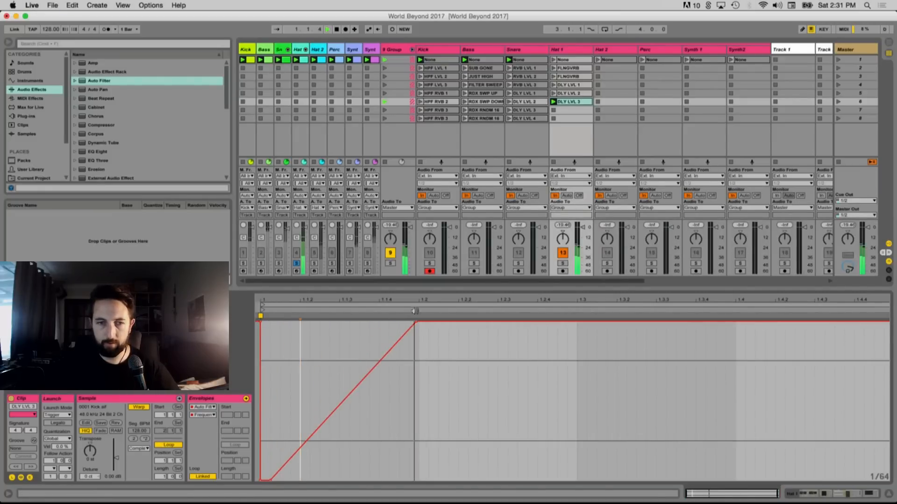
key("space")
Duplicate the first-beat Frequency ramp across the remaining three beats of the clip
left_click_drag(417, 382, 255, 383)
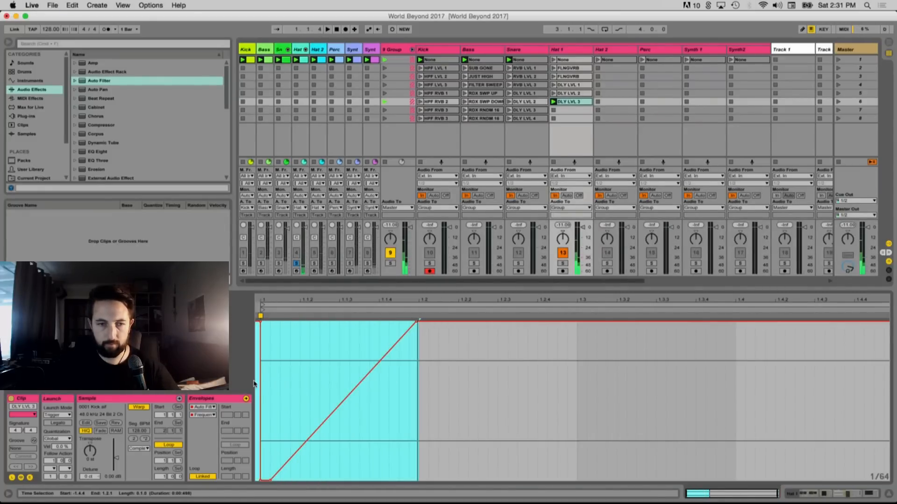
key("super+d")
key("super+d")
key("super+d")
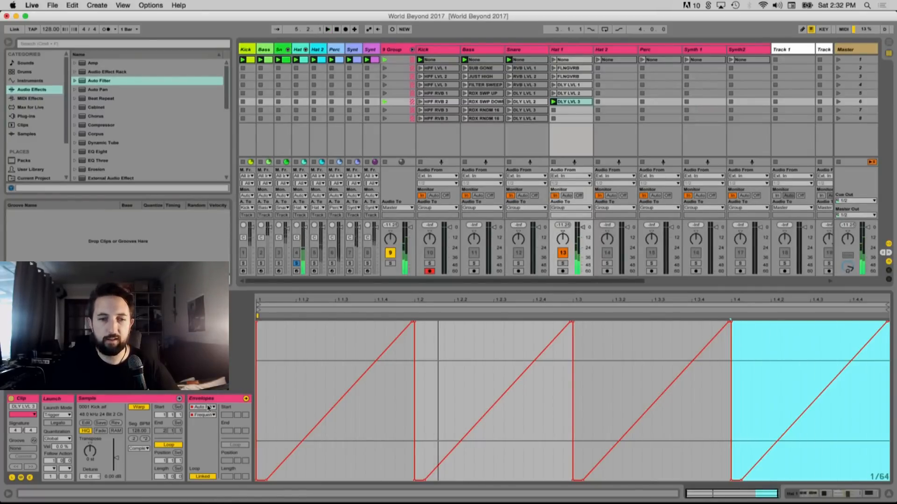
Move the Auto Filter on the Hat 1 effects track to the start of the device chain, ahead of the Reverb
left_click(574, 50)
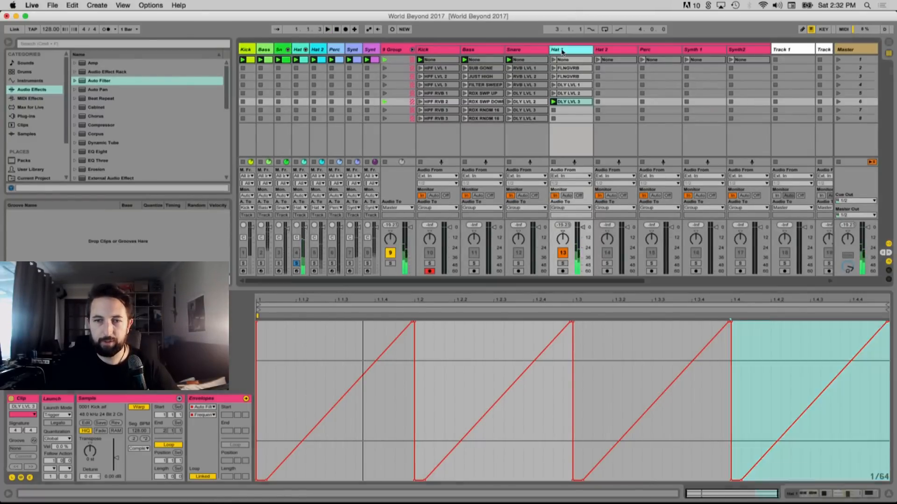
left_click(684, 399)
left_click_drag(685, 399, 10, 413)
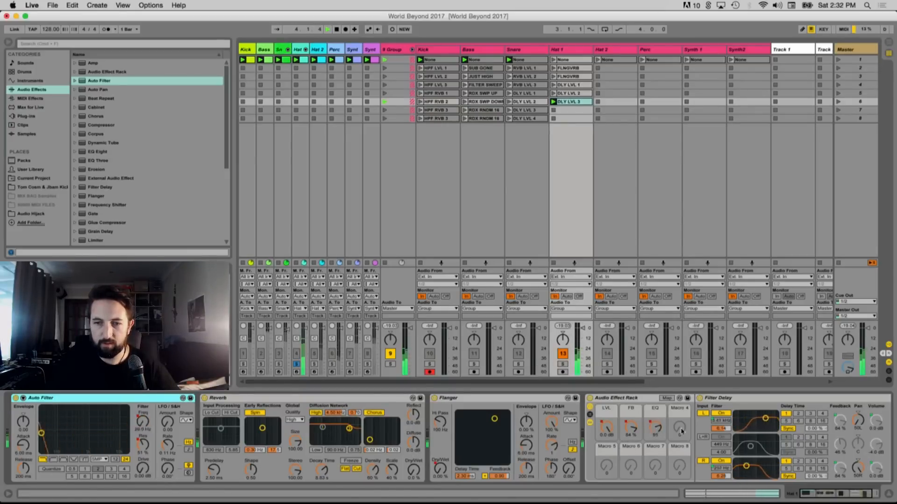
Check the clip's envelope device choices and rename the Hat 1 track's Audio Effect Rack to FILTER DELAY
left_click(567, 102)
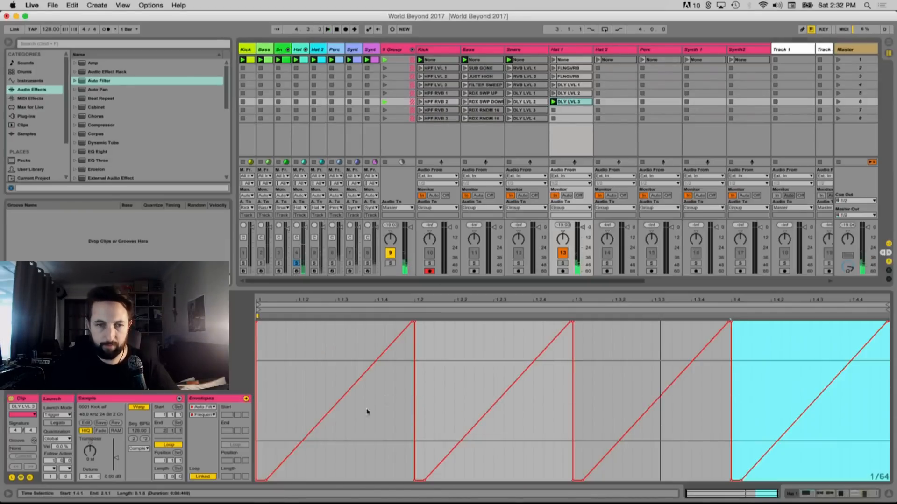
left_click(201, 407)
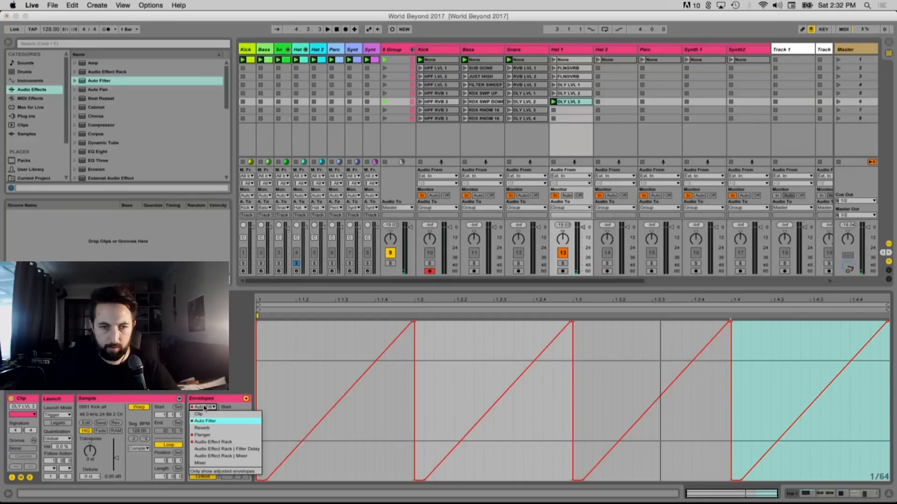
left_click(204, 408)
left_click(589, 52)
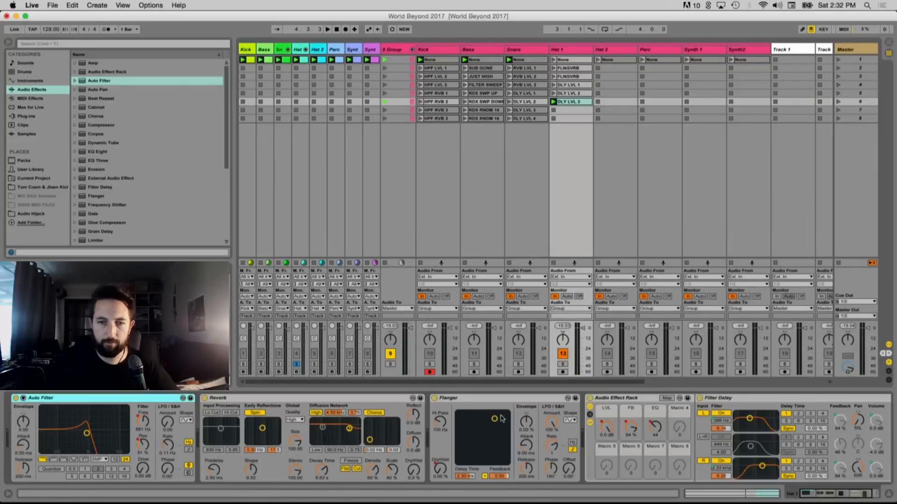
left_click(608, 397)
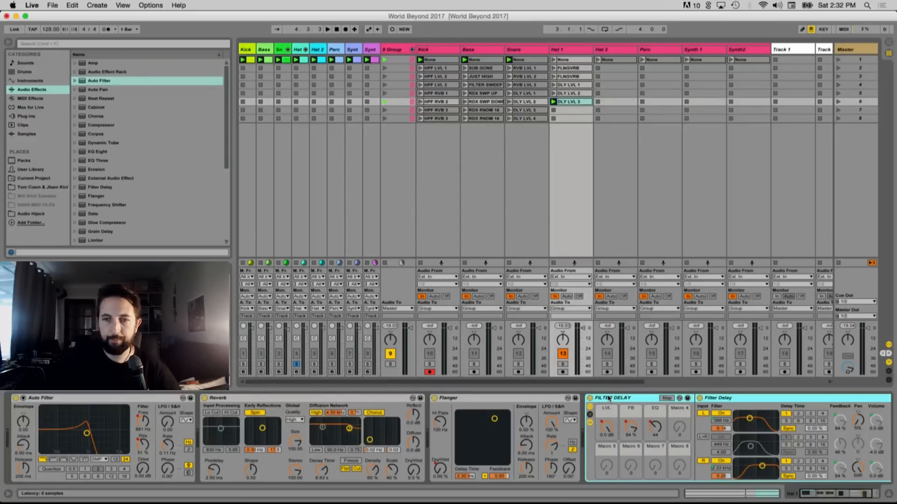
Lower the DLY LVL 3 clip's FILTER DELAY LVL envelope to its minimum and start playback
left_click(571, 102)
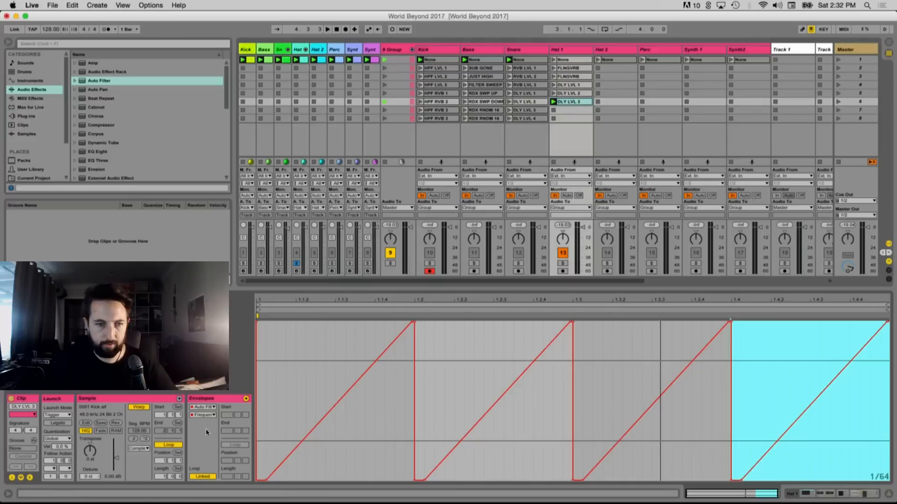
left_click(204, 407)
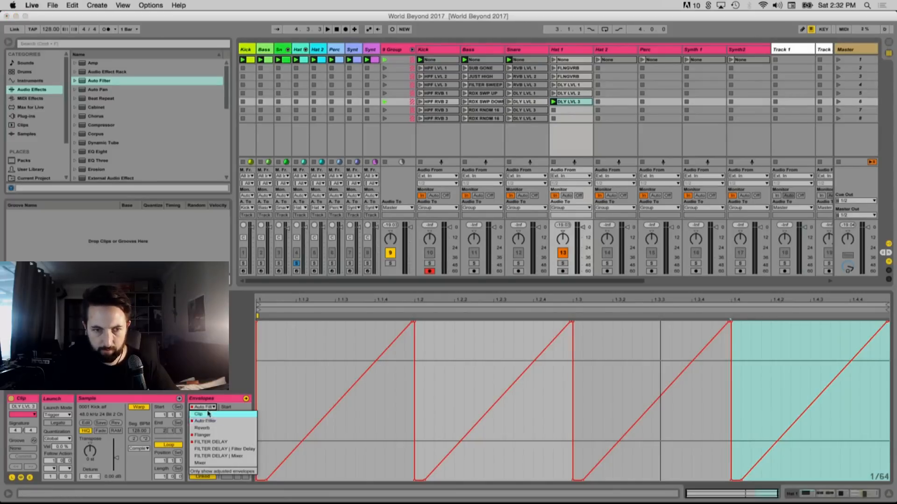
left_click(204, 443)
left_click(204, 414)
left_click(205, 429)
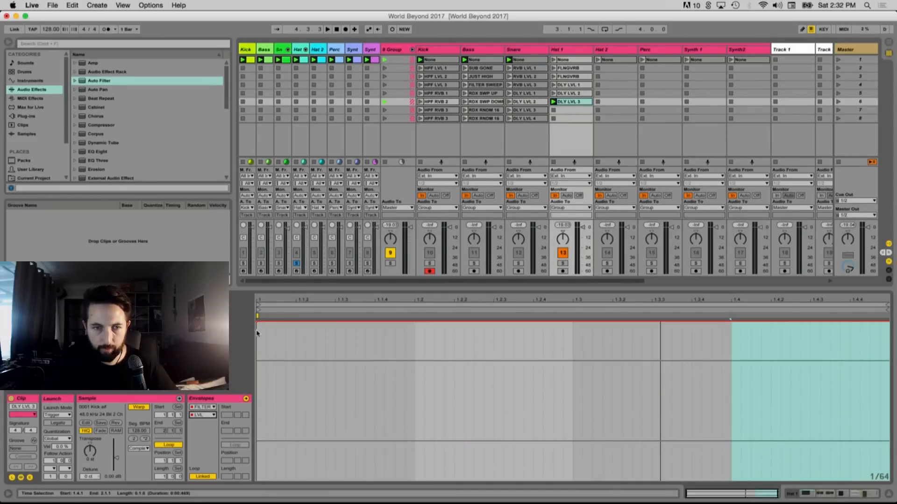
left_click_drag(257, 333, 261, 480)
key("space")
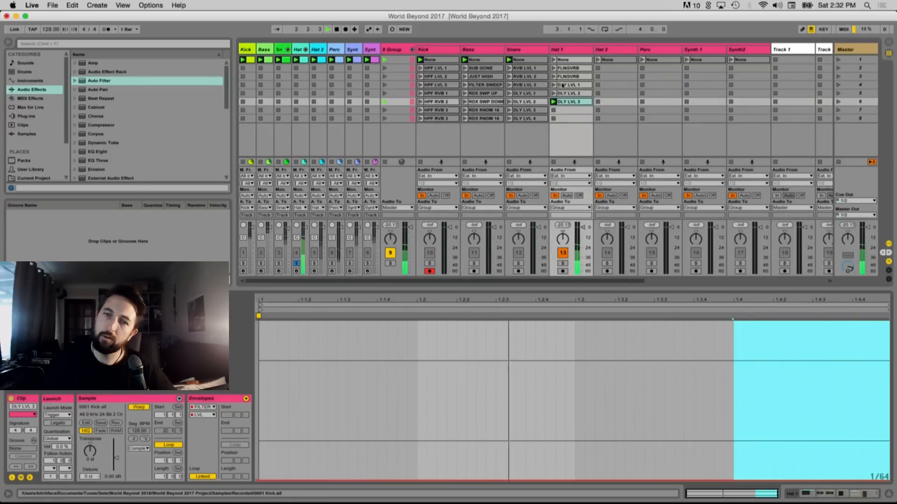
Delete all automation from the DLY LVL 3 clip's Auto Filter Frequency envelope
key("shift+Tab")
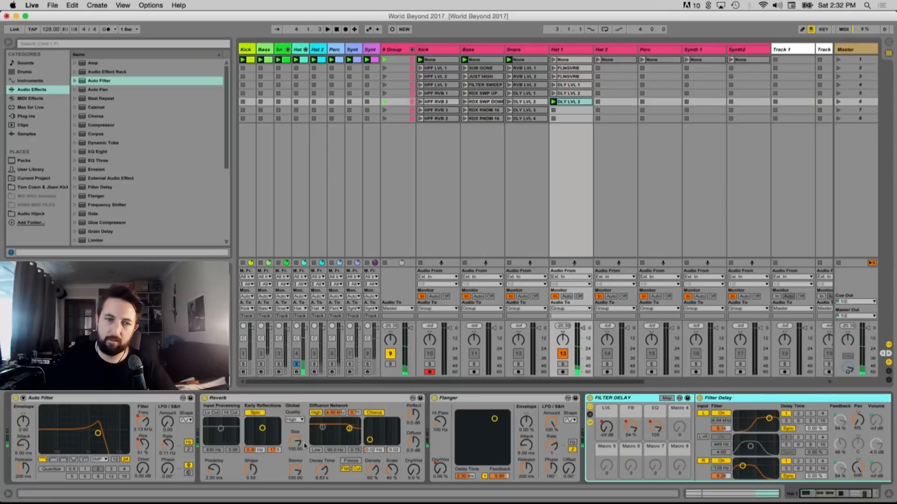
double_click(573, 102)
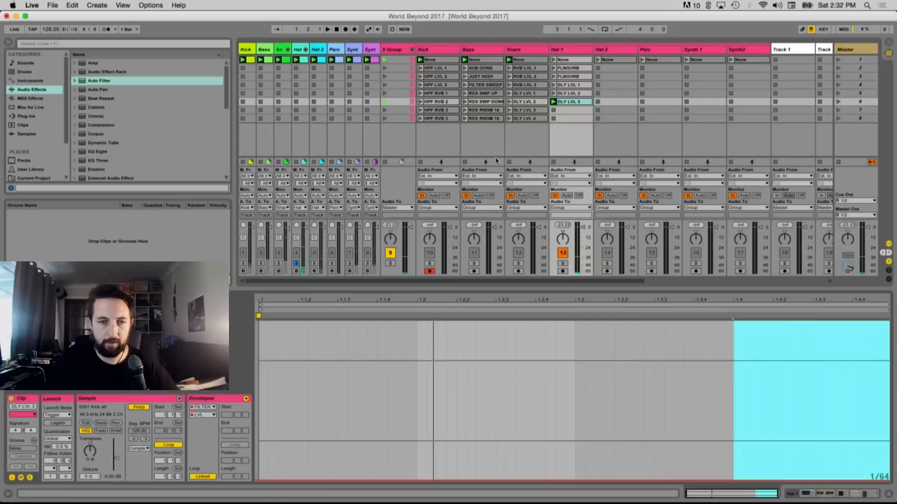
left_click(214, 407)
left_click(203, 425)
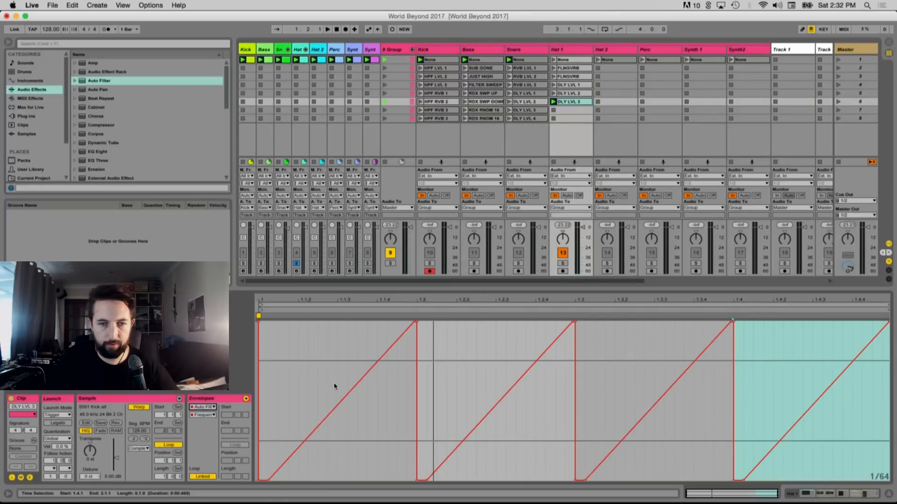
left_click_drag(335, 387, 334, 324)
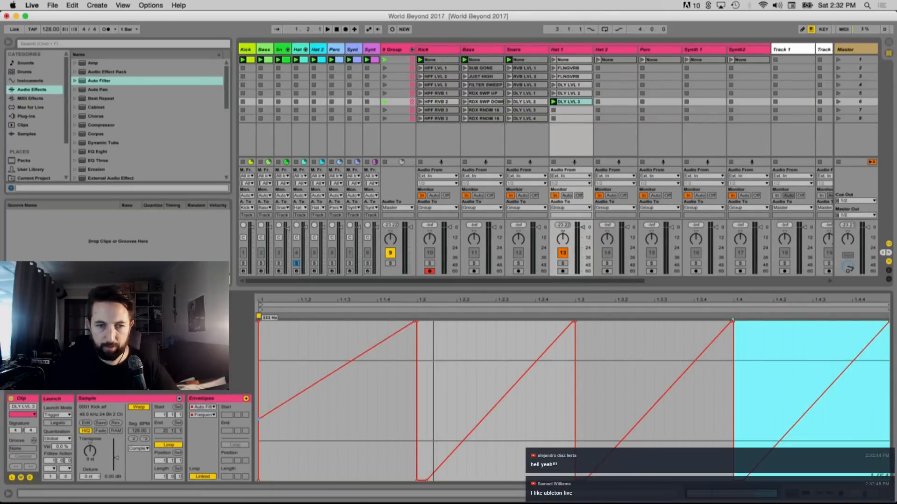
left_click(300, 432)
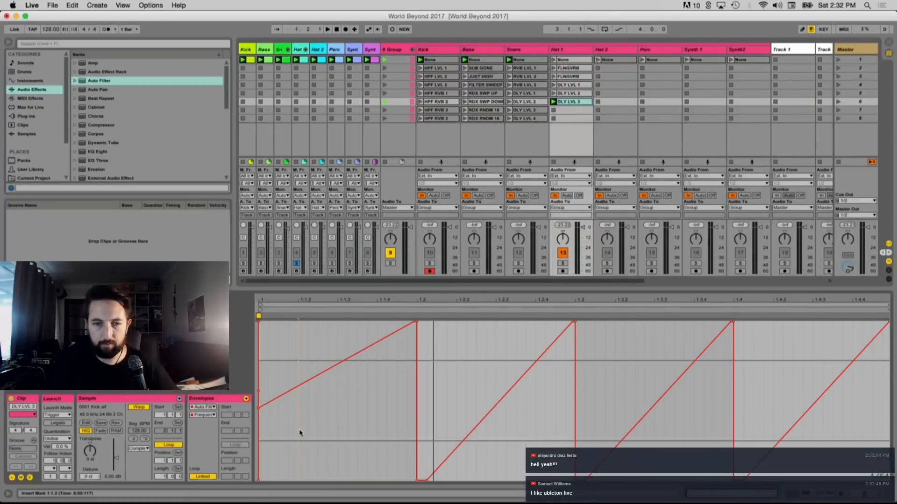
key("super+a")
key("Delete")
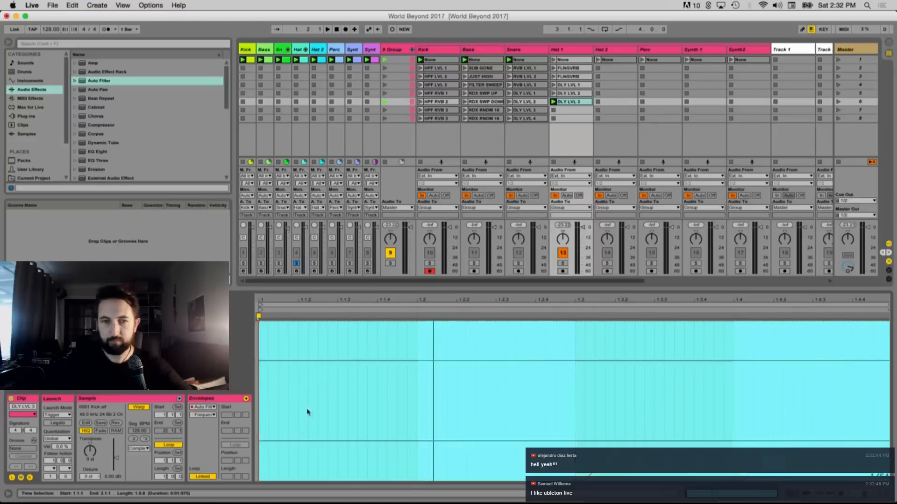
Draw a Frequency ramp from about mid-height to maximum over the first beat and duplicate it across the other three beats
key("super+b")
left_click(267, 401)
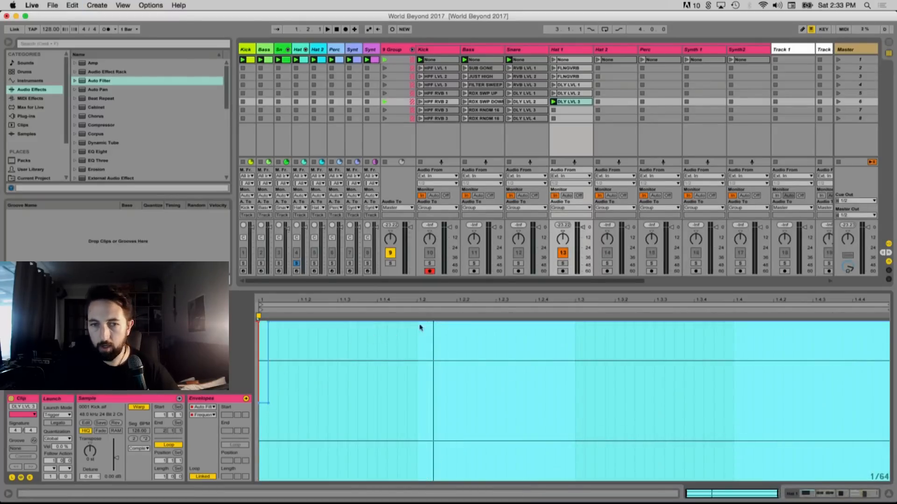
left_click(268, 323)
mouse_move(420, 414)
left_mouse_down()
mouse_move(264, 414)
mouse_move(415, 429)
left_mouse_up()
key("super+d")
key("super+d")
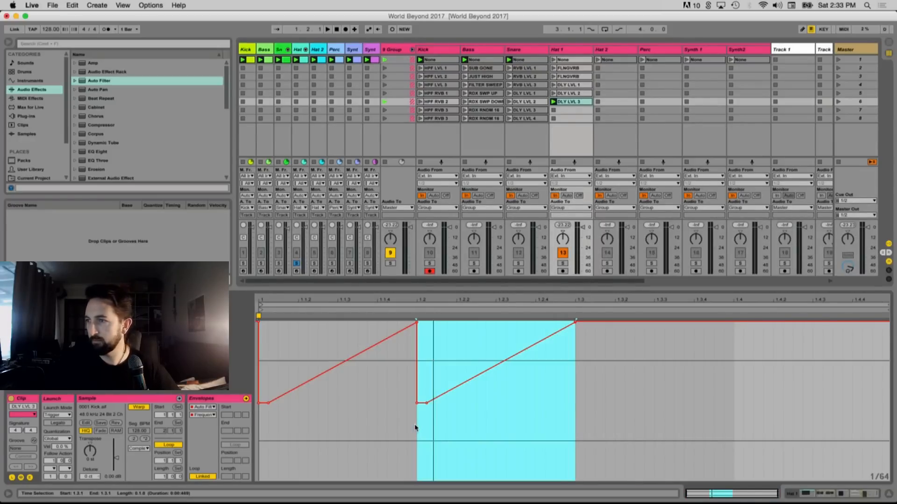
key("super+d")
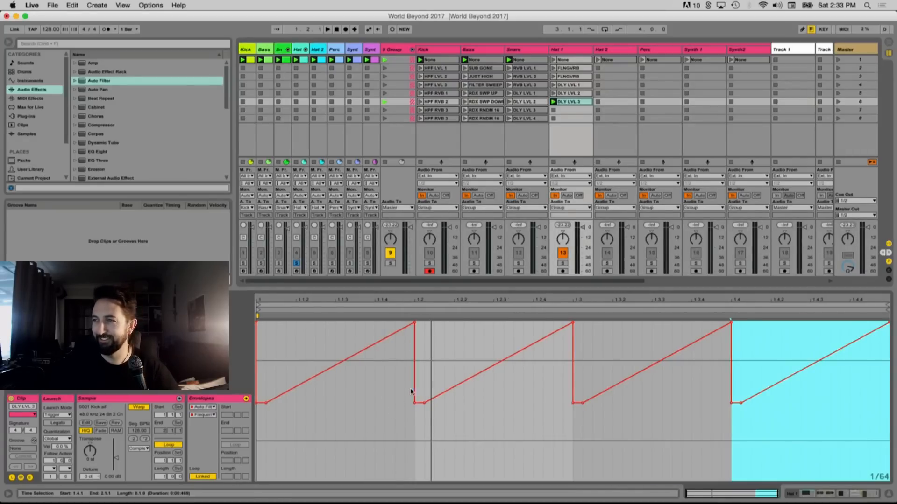
Play the DLY LVL 3 clip and raise its Auto Filter Resonance envelope to slightly above mid-height
key("space")
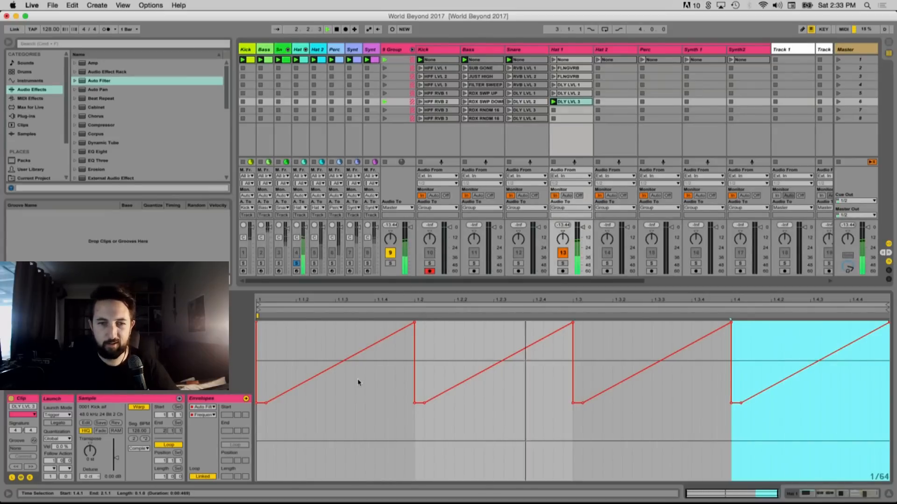
left_click(203, 415)
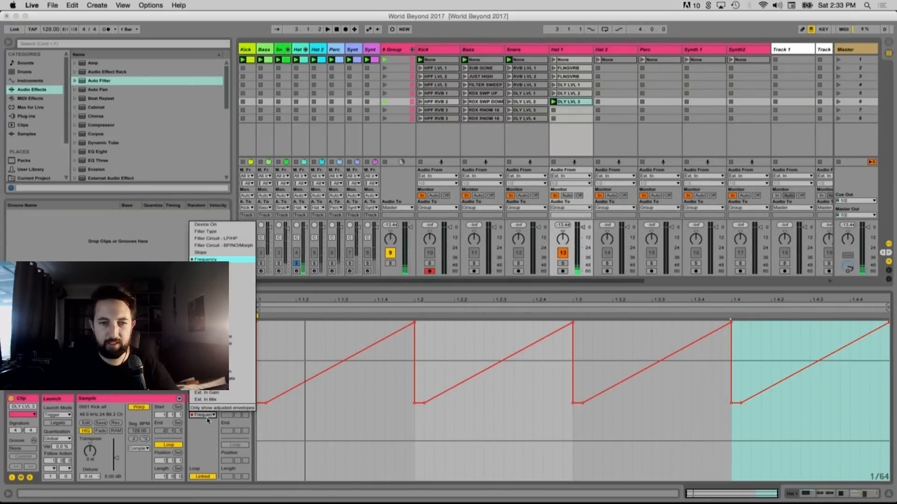
left_click(224, 267)
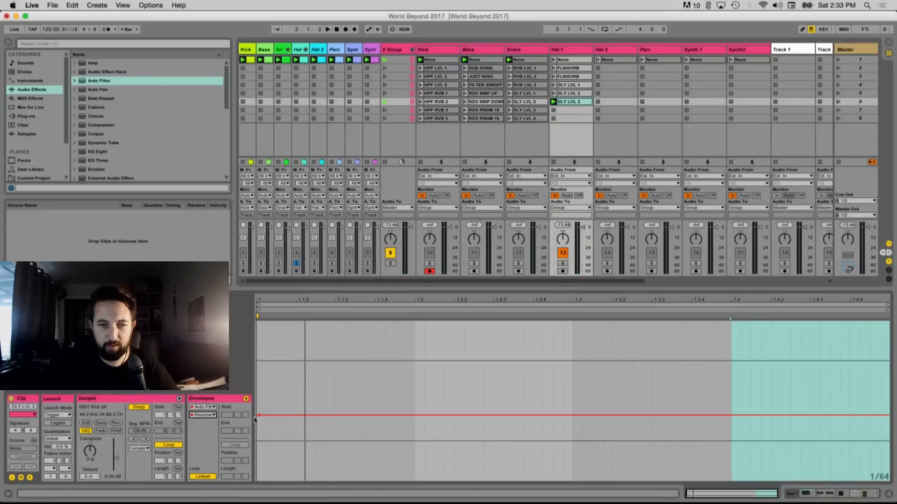
left_click_drag(259, 415, 259, 388)
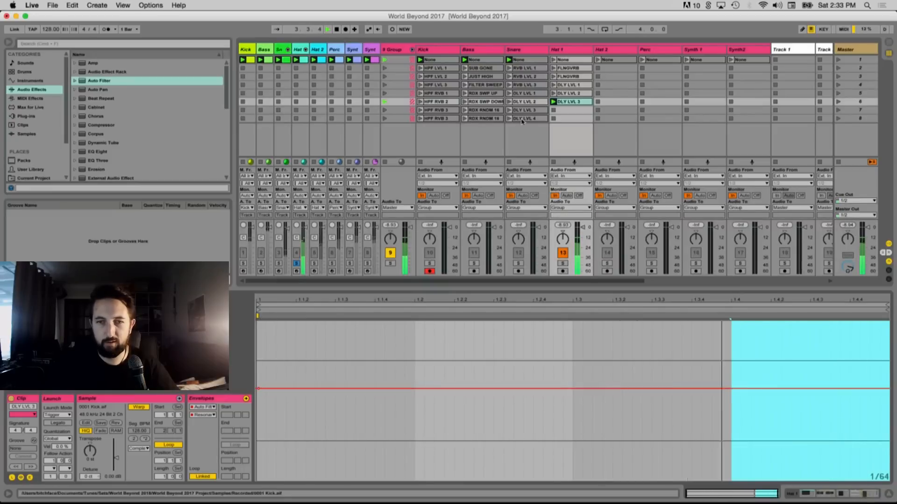
Draw eighth-note steps at about half height on the second half of every beat in the clip's Reverb Dry/Wet envelope
left_click(205, 407)
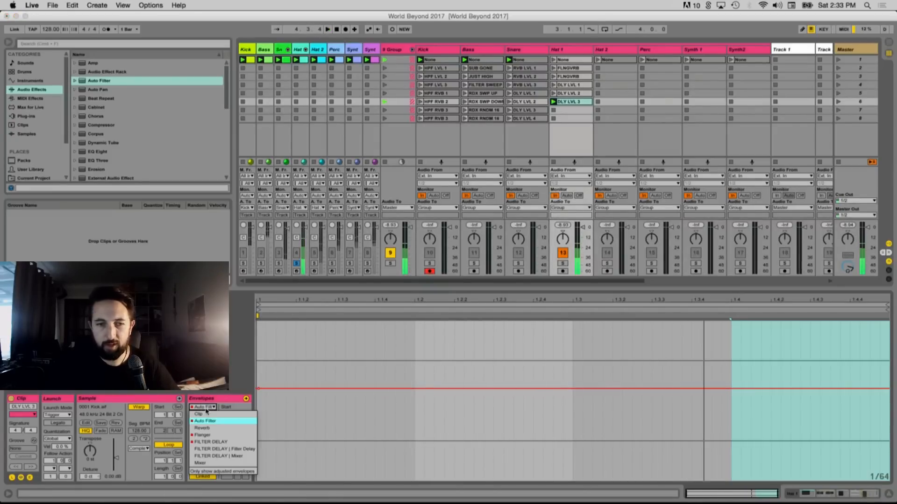
left_click(208, 428)
left_click(211, 418)
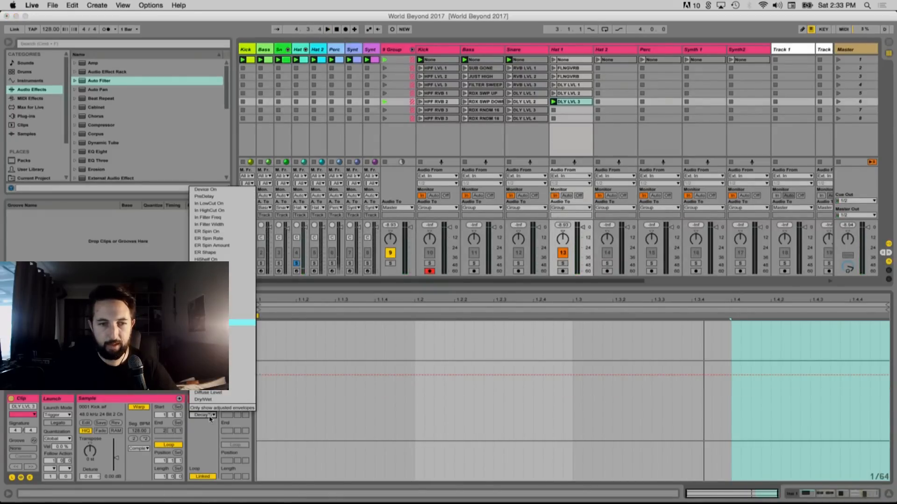
left_click(212, 398)
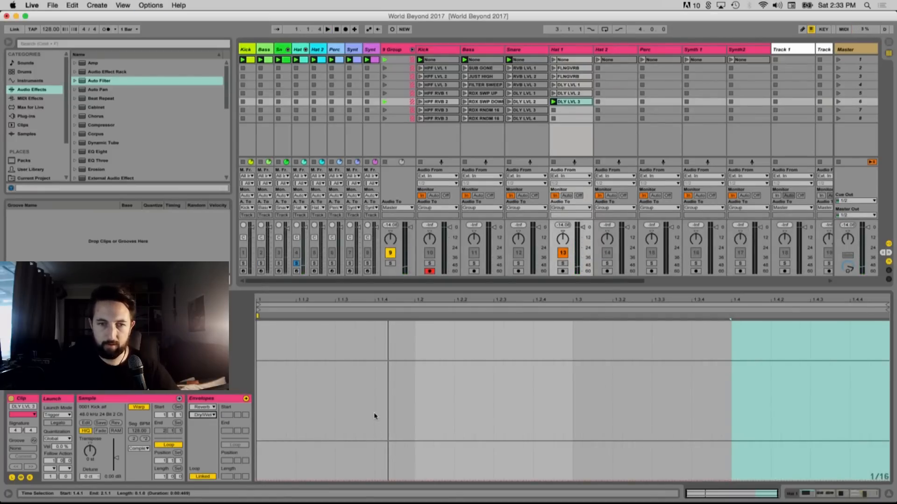
key("b")
left_click(364, 401)
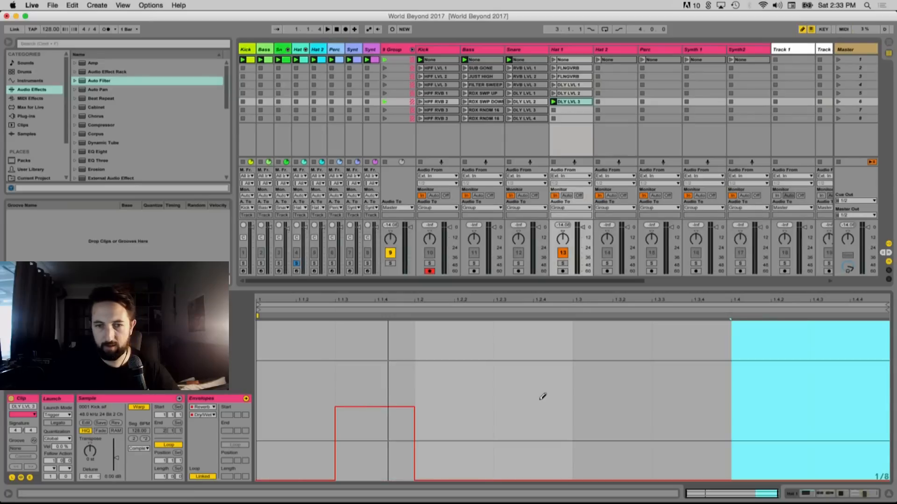
left_click(541, 400)
left_click(696, 406)
left_click(870, 399)
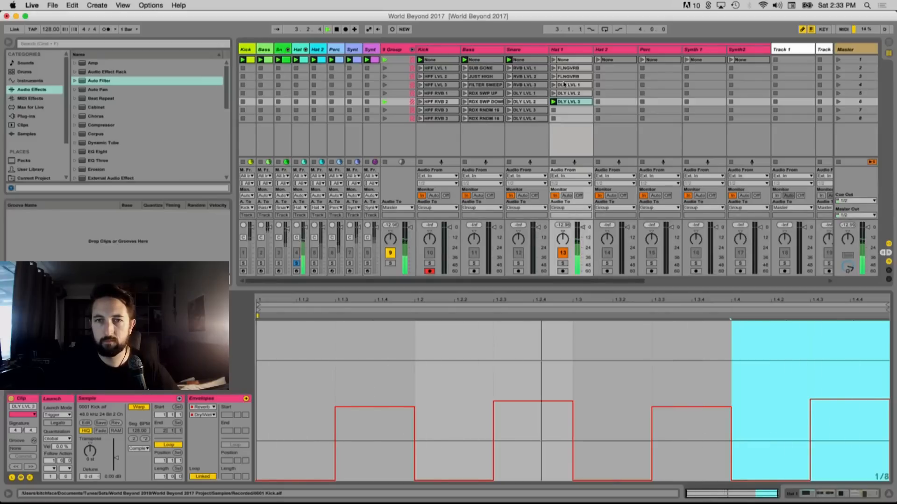
Audition the Hat 1 track's other variations by launching DLY LVL 2, DLY LVL 1 and both FLNGVRB clips in turn
left_click(553, 93)
left_click(554, 85)
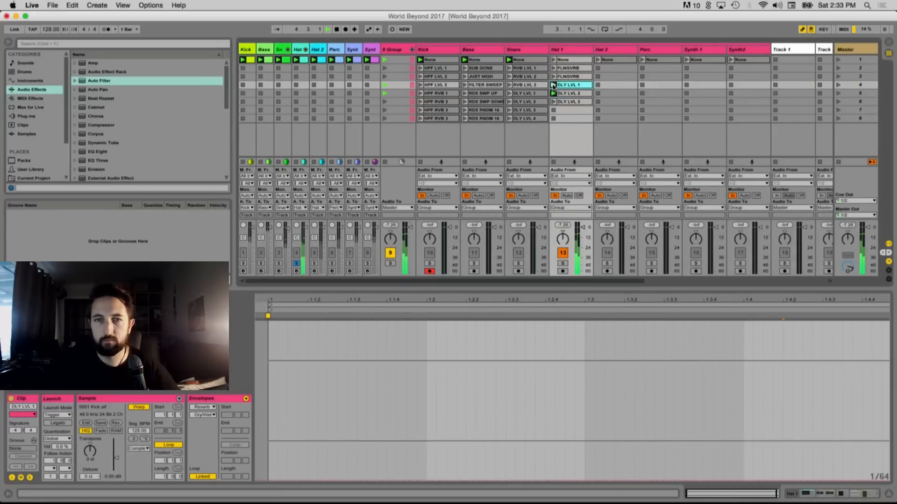
left_click(554, 78)
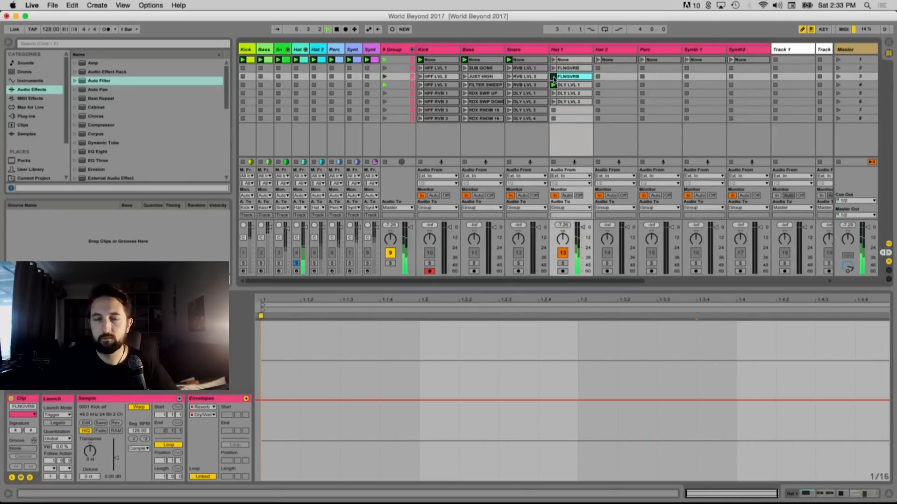
left_click(553, 68)
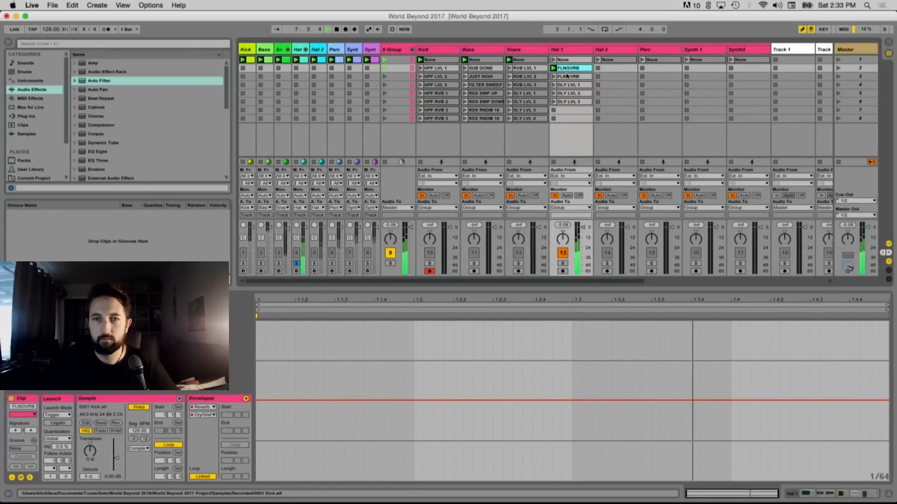
Duplicate the Hat 1 track's None clip into the slot below DLY LVL 3
left_click(567, 61)
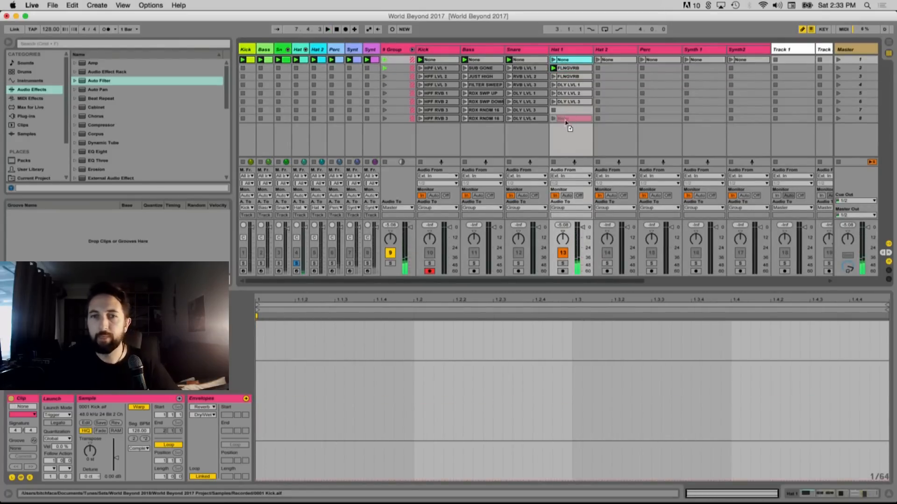
left_click_drag(565, 122, 565, 113)
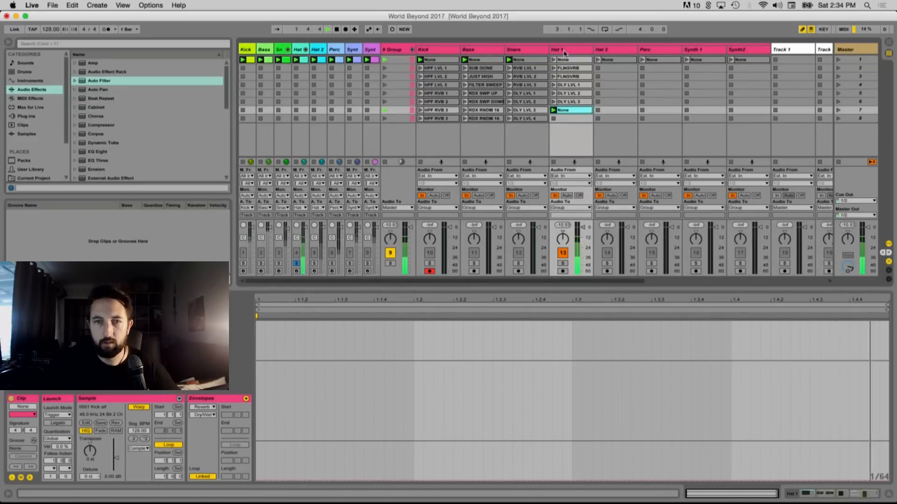
Add a Corpus effect at the end of the Hat 1 effects track's device chain, after FILTER DELAY
key("shift+Tab")
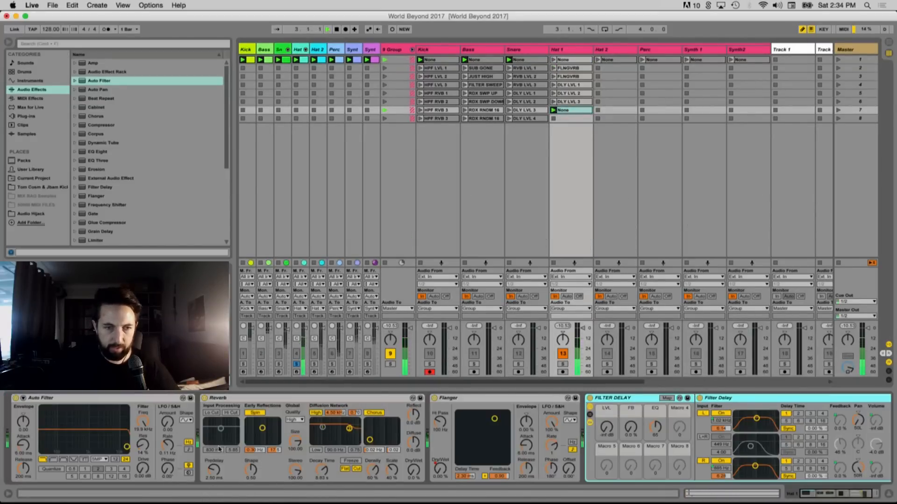
scroll(219, 450, "right", 5)
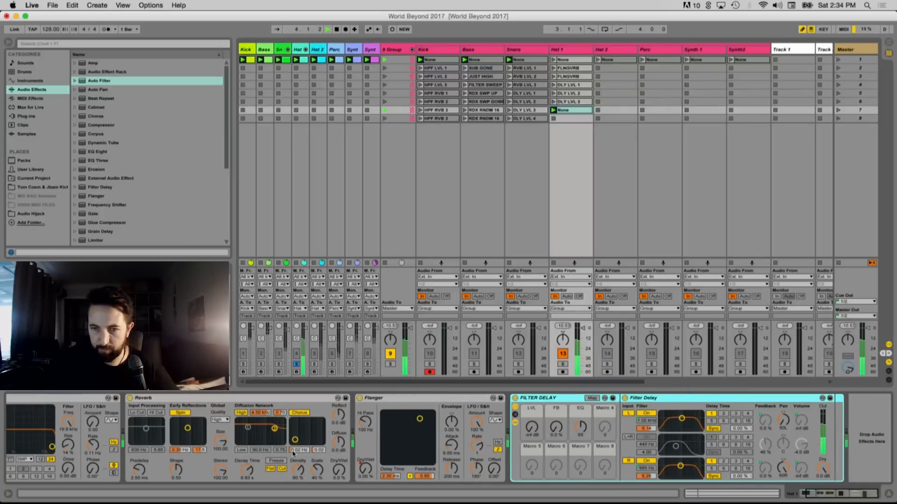
scroll(293, 454, "right", 1)
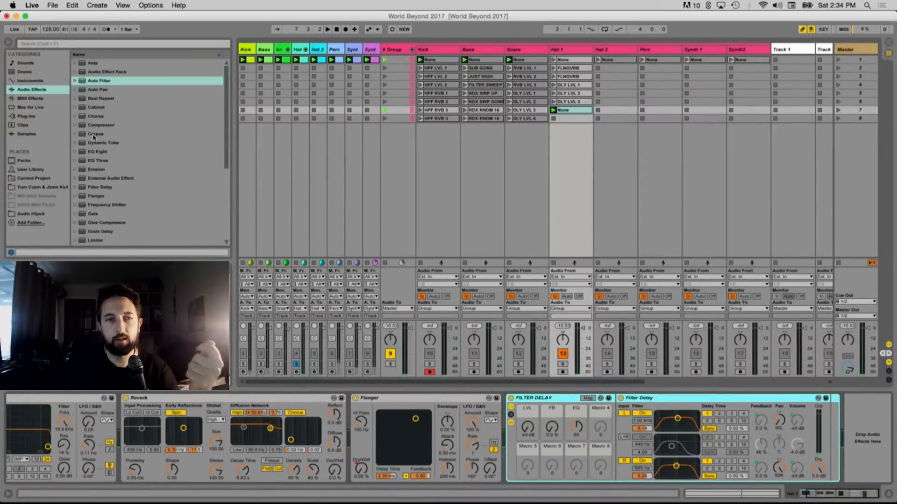
left_click(122, 134)
left_click_drag(834, 380, 862, 429)
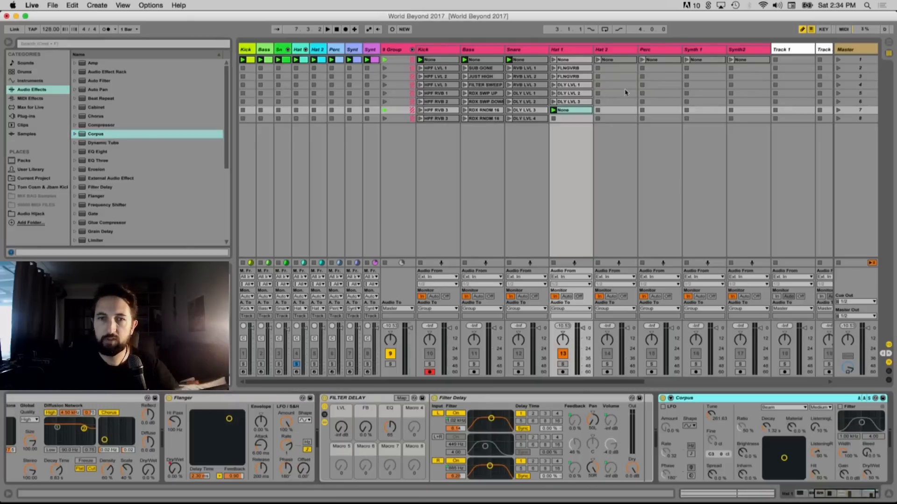
Examine the Corpus on the Snap chain of the source hat track's Instrument Rack and return to the Hat 1 effects track
left_click(298, 50)
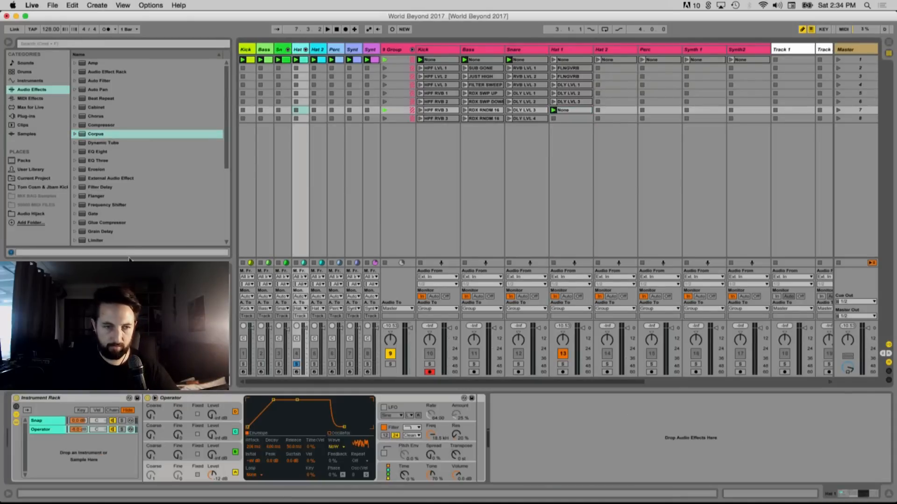
left_click(41, 421)
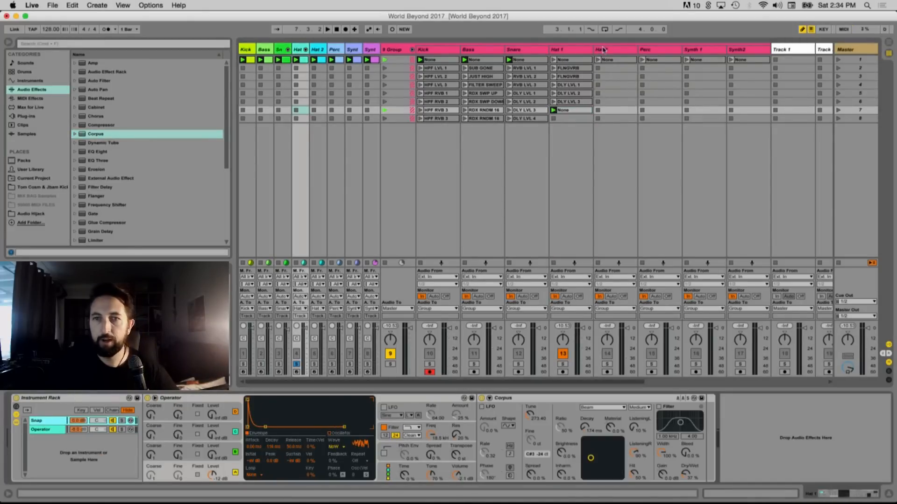
left_click(570, 52)
Start playback and raise the duplicated None clip's Corpus Dry/Wet envelope to about half height
key("space")
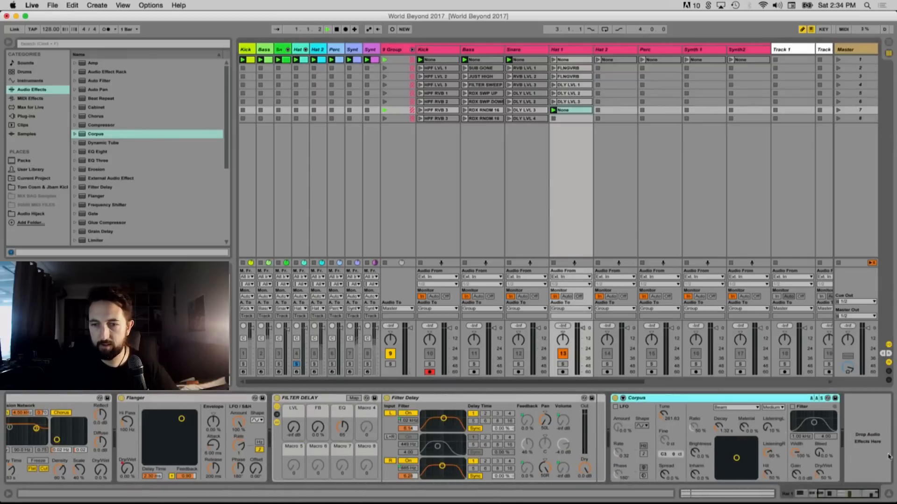
left_click(639, 140)
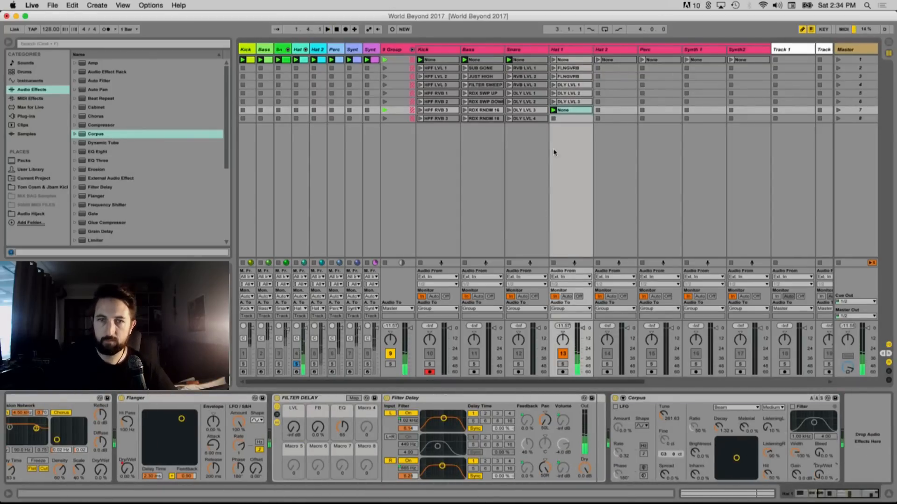
left_click(566, 112)
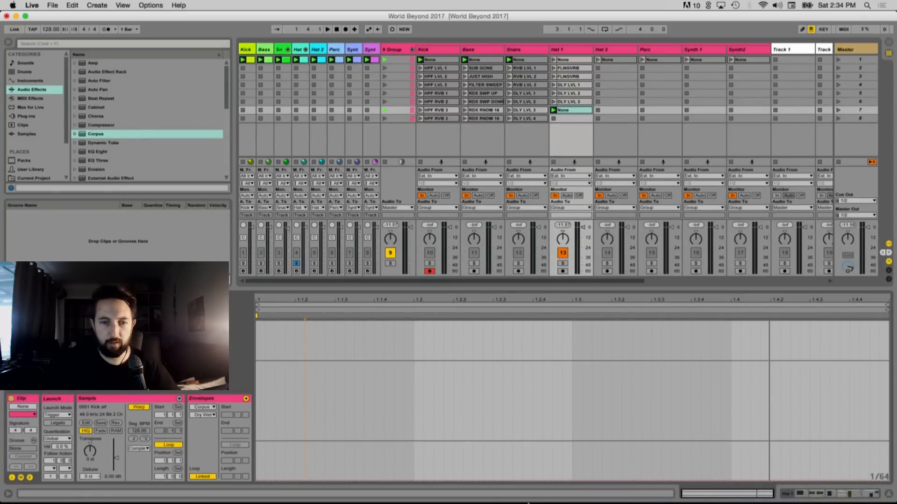
left_click_drag(260, 482, 259, 401)
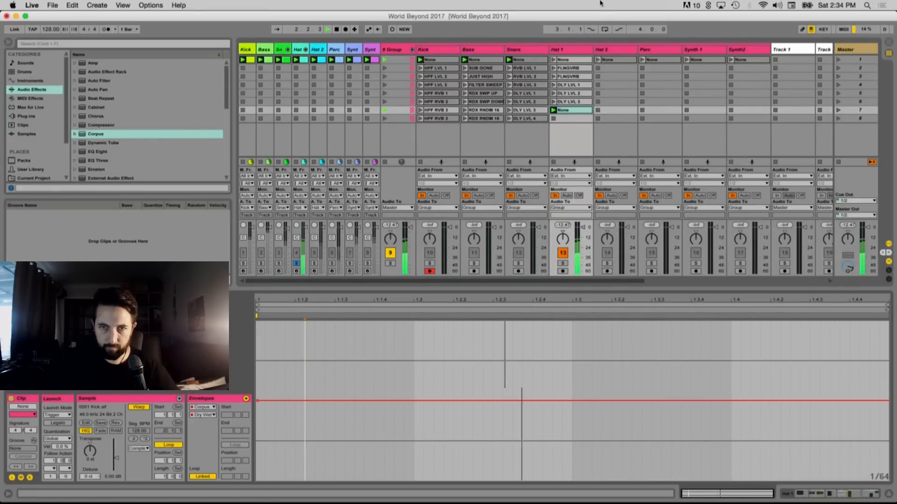
Turn on the Hat 1 track's Corpus LFO with an amount of about 75% and restart playback
left_click(562, 51)
key("shift+Tab")
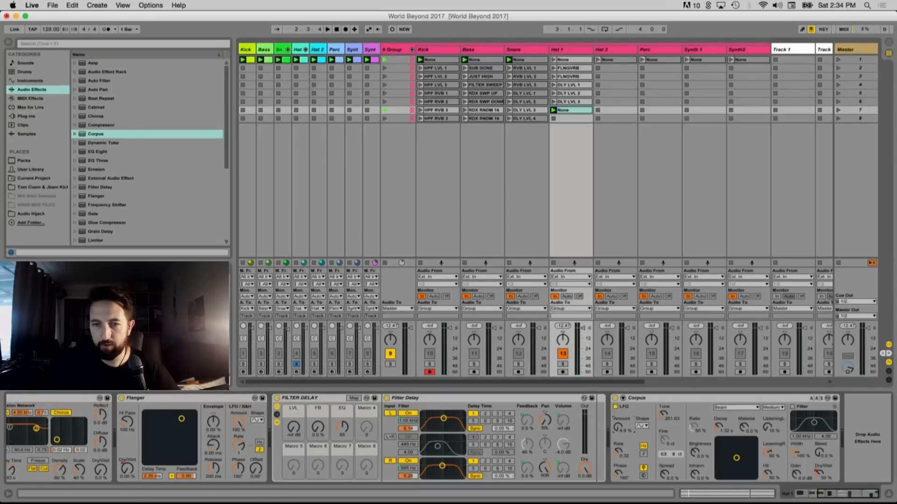
key("space")
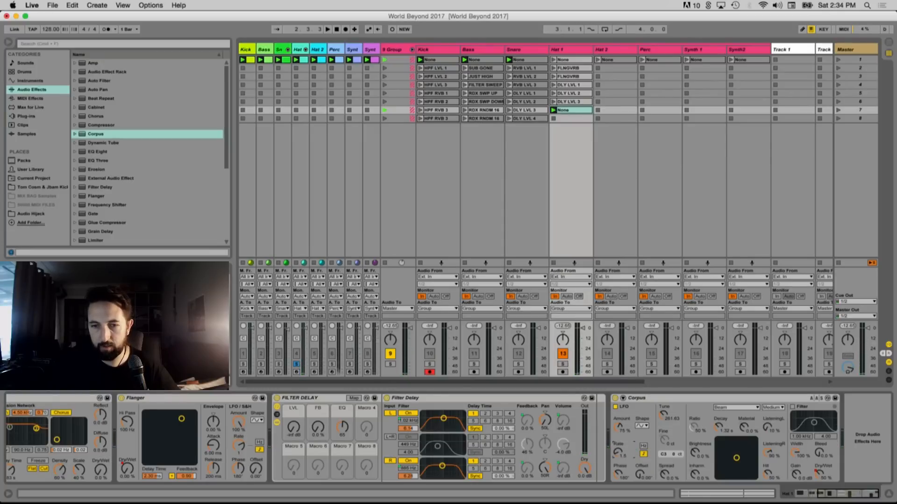
key("space")
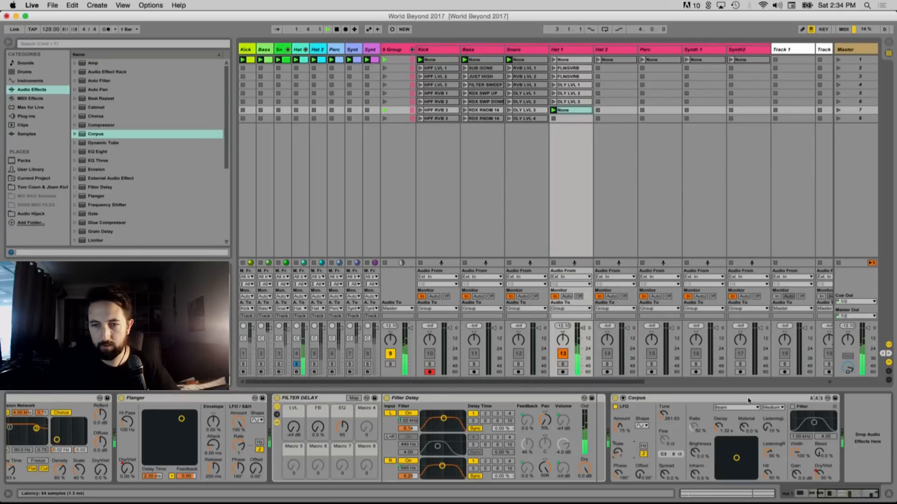
Try the Marimba resonance type in Corpus and settle on String
left_click(740, 409)
left_click(737, 417)
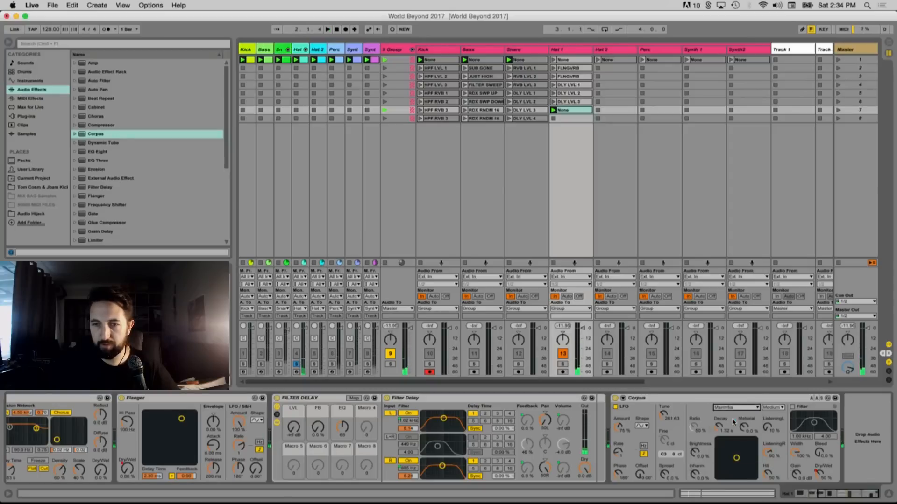
left_click(734, 407)
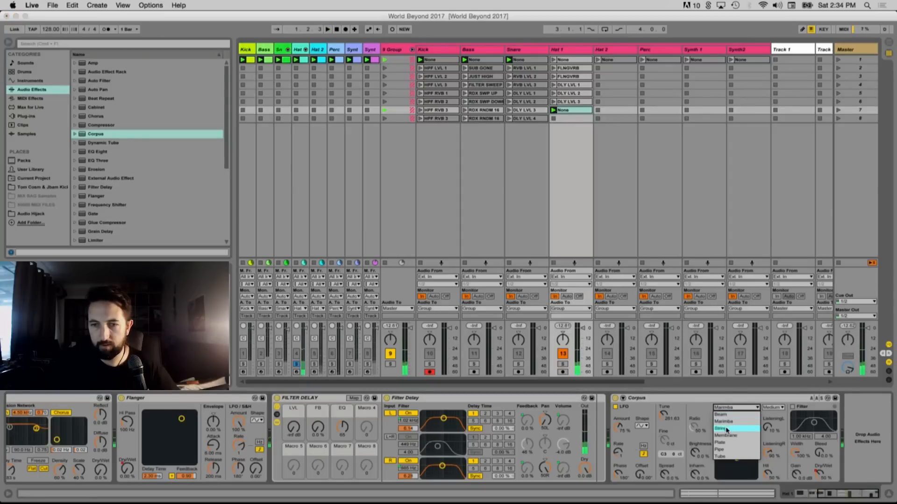
left_click(726, 417)
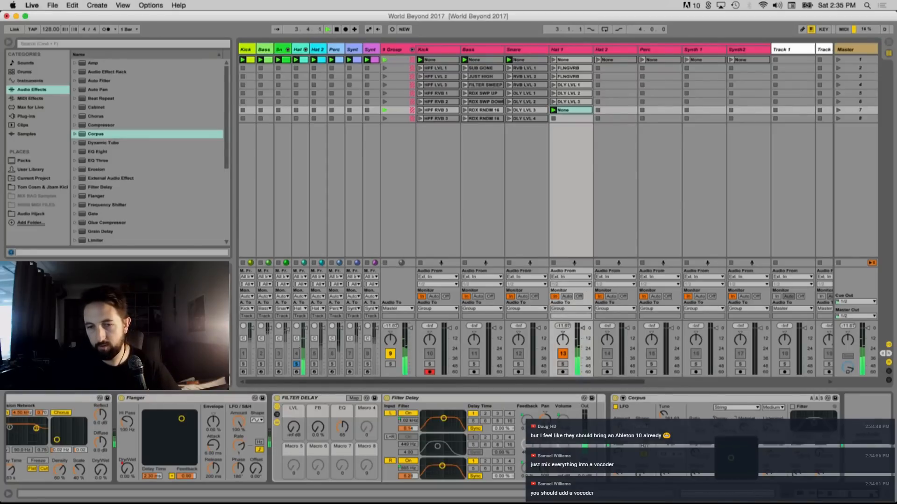
Draw quarter-note steps at about two-thirds height on beats 2 and 4 of the duplicated clip's Corpus Decay envelope and play it
double_click(568, 117)
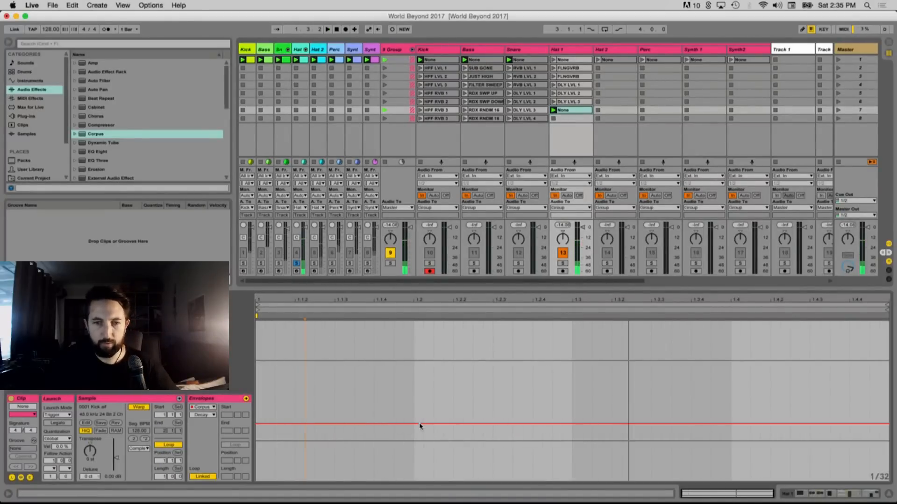
key("super+2")
key("b")
left_click(474, 373)
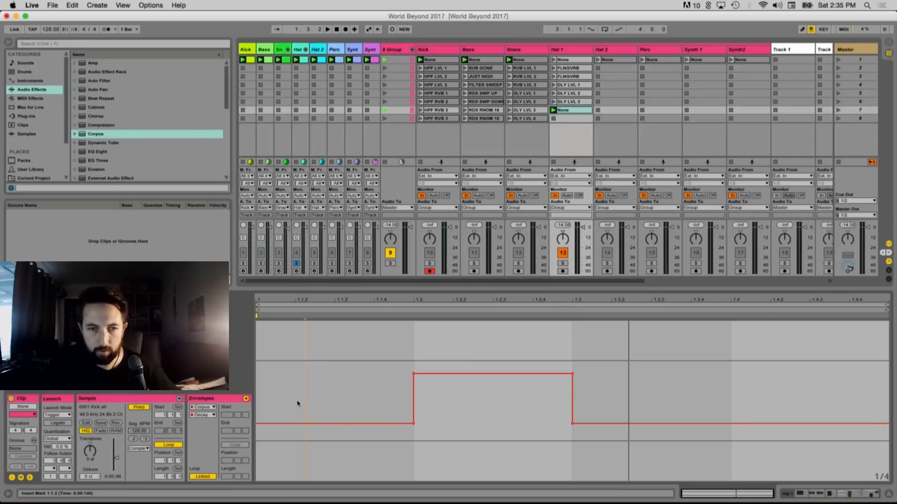
key("b")
left_click(759, 370)
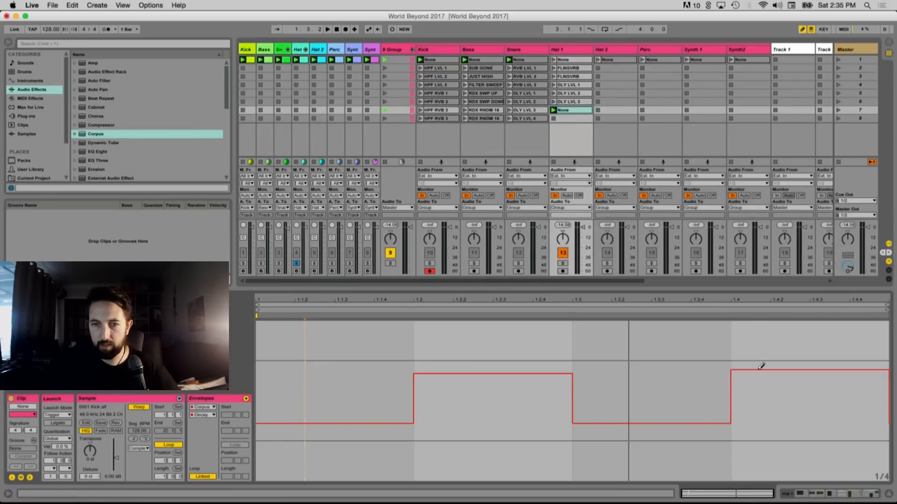
key("space")
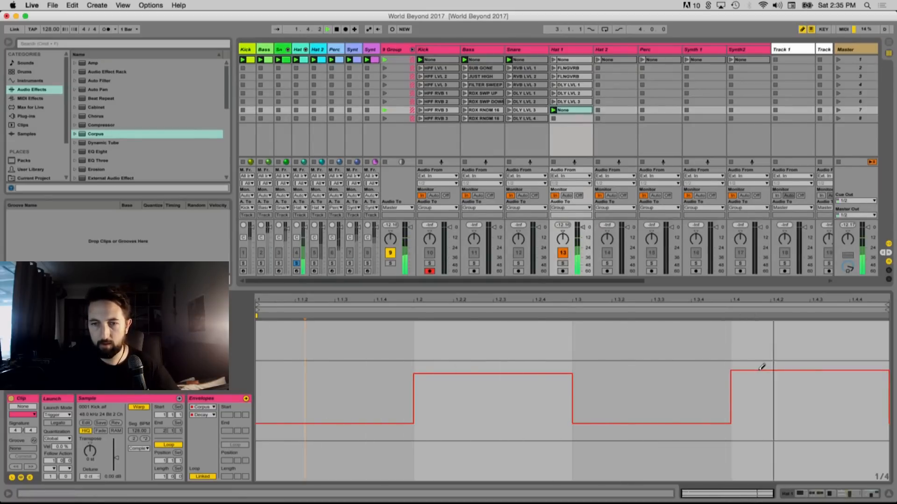
Rename the None variation clip with the Corpus Decay steps on the Hat 1 effects track as CRPS LVL 1
left_click(563, 60)
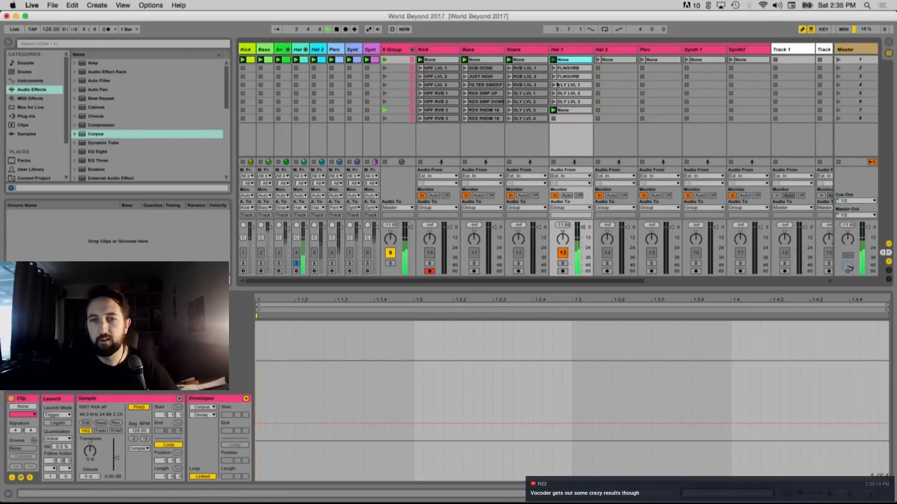
left_click(556, 111)
left_click(554, 111)
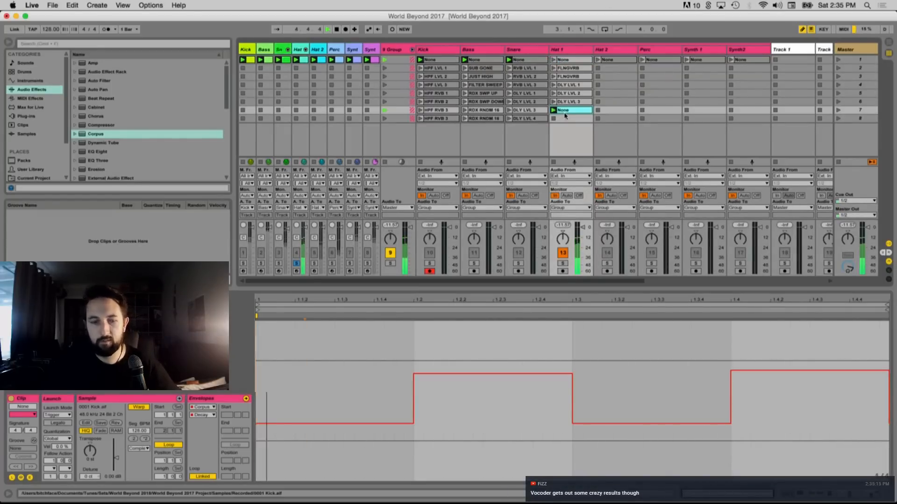
key("super+r")
type("Co")
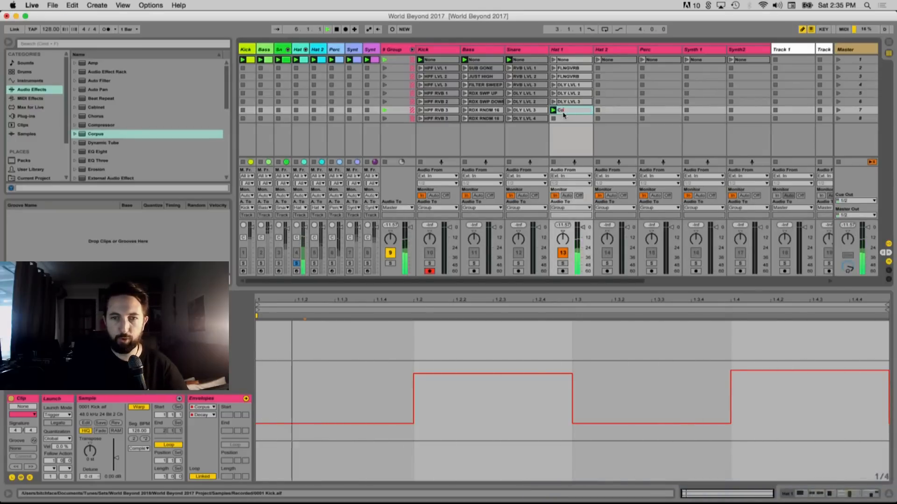
type("PS")
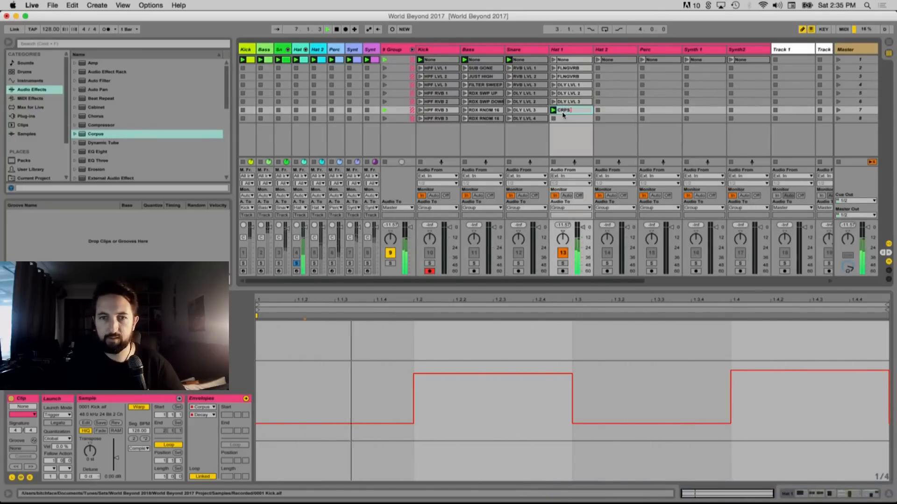
type(" LVL 1")
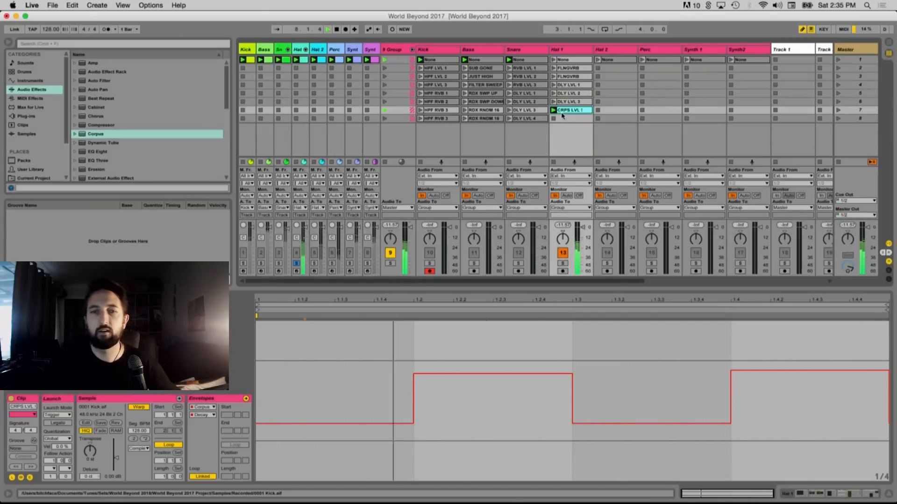
key("Return")
Duplicate the CRPS LVL 1 clip into the next slot and draw the copy's Corpus Decay envelope at maximum across the bar
left_click_drag(569, 120, 569, 118)
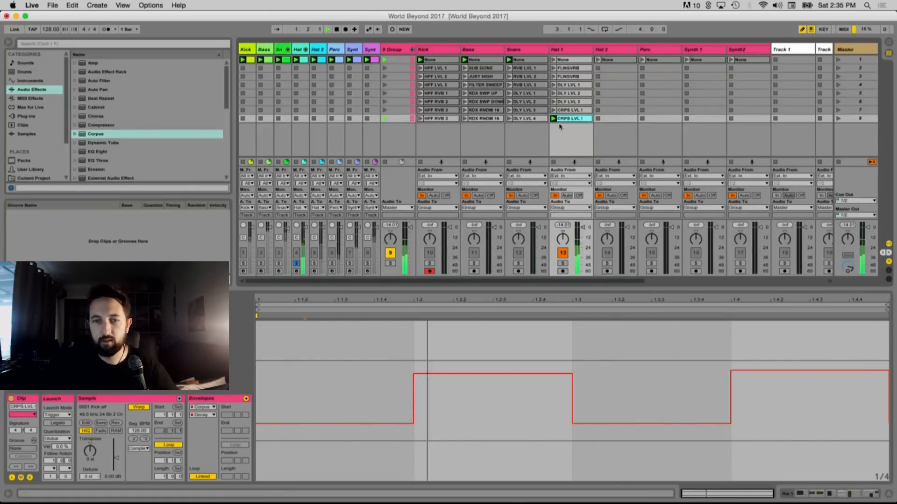
left_click_drag(342, 335, 885, 324)
key("space")
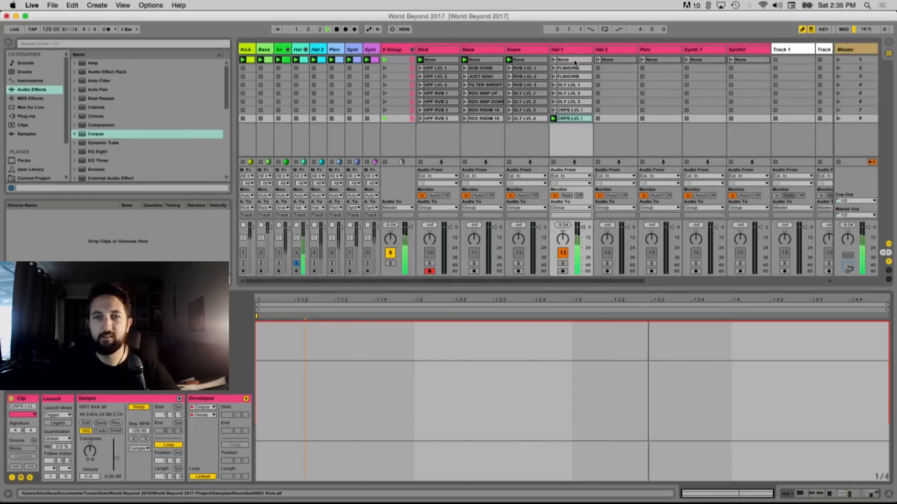
Raise the duplicated CRPS LVL 1 clip's Corpus LFO Sync Rate envelope to about 90% of full height
key("shift+Tab")
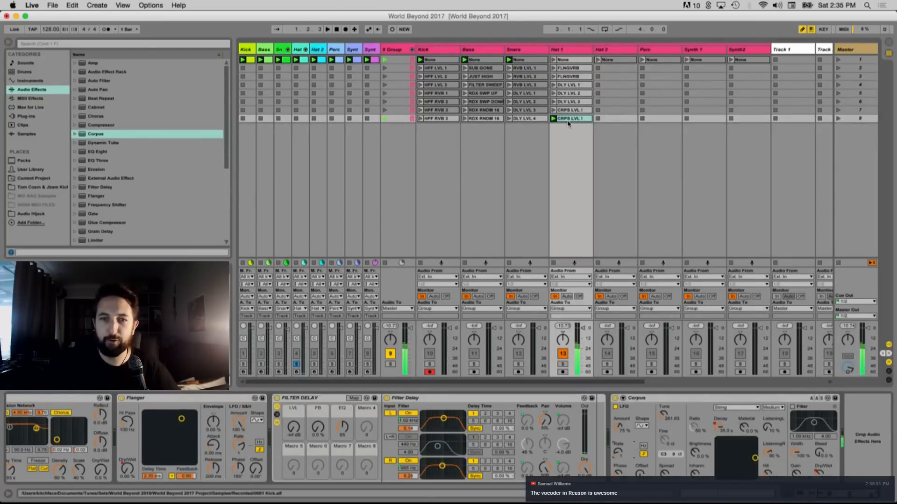
key("shift+Tab")
left_click_drag(276, 384, 276, 337)
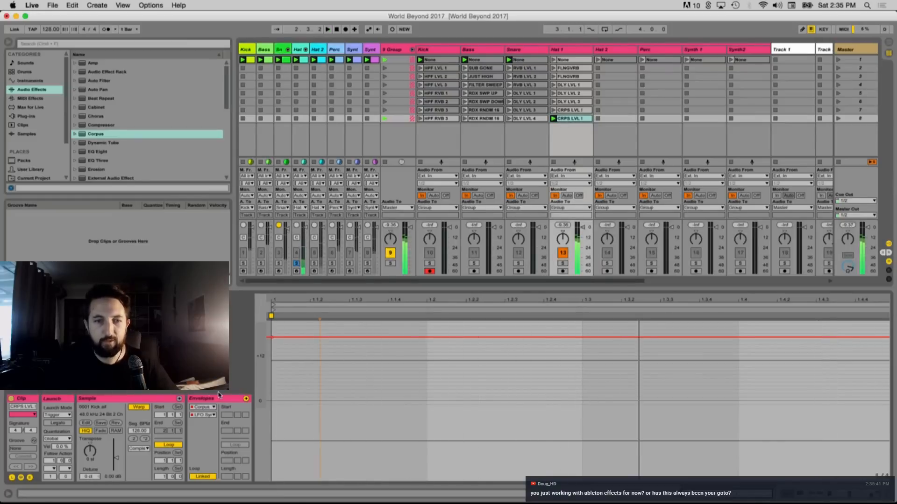
Lower the duplicated clip's Corpus Decay envelope to about 60% of full height and play it
left_click(209, 416)
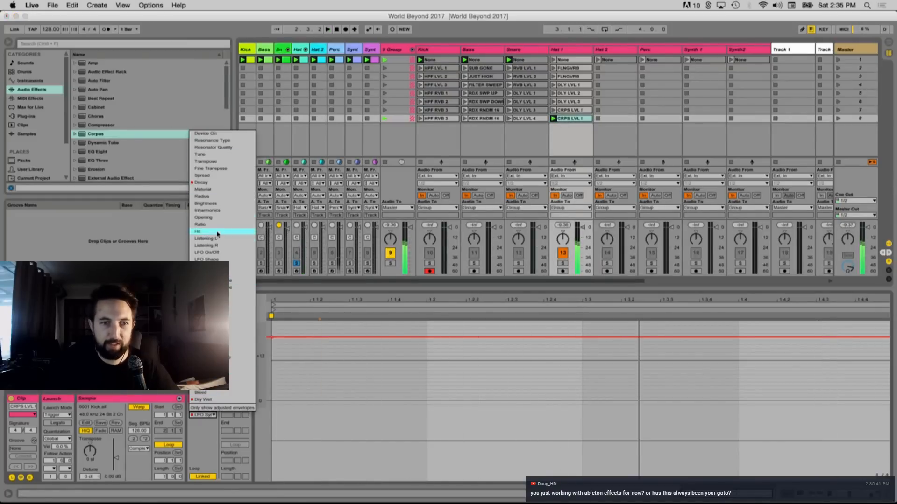
left_click(223, 182)
left_click_drag(275, 323, 262, 384)
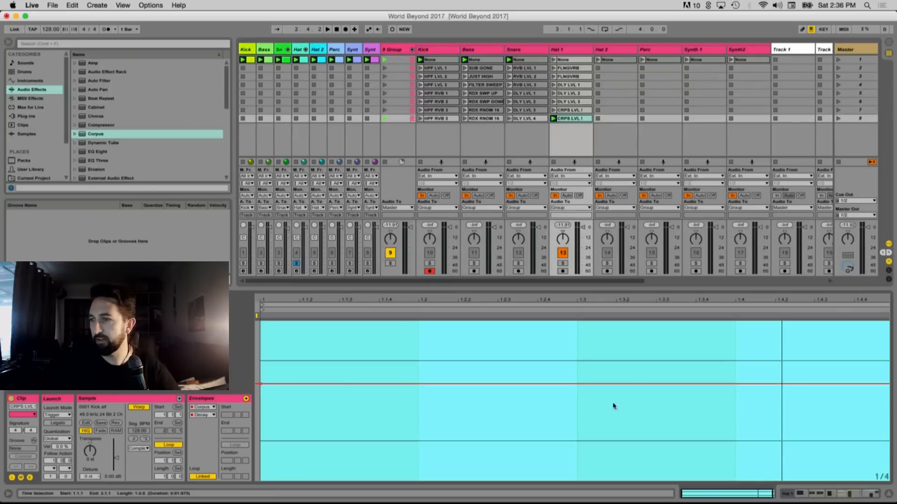
key("space")
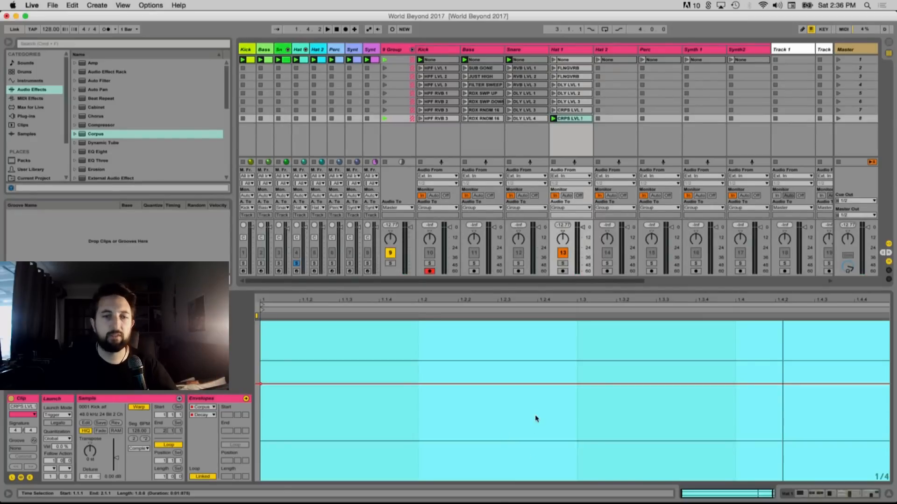
key("space")
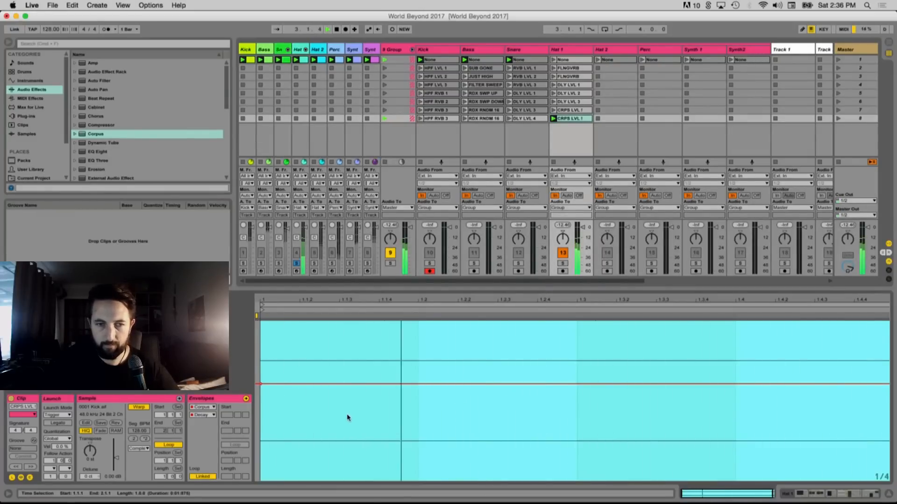
key("space")
Shape the duplicated clip's Corpus LFO Amount envelope into a ramp from zero at beat 1 to about 75% at beat 2
key("shift+Tab")
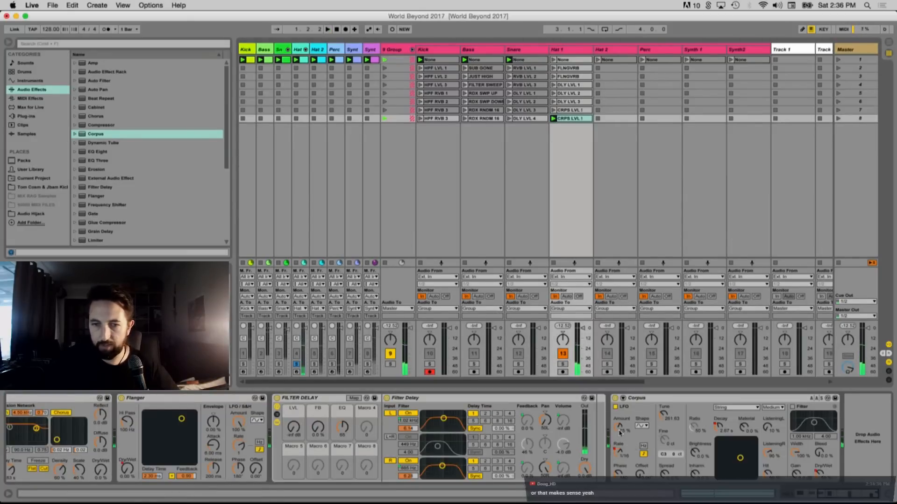
left_click(571, 118)
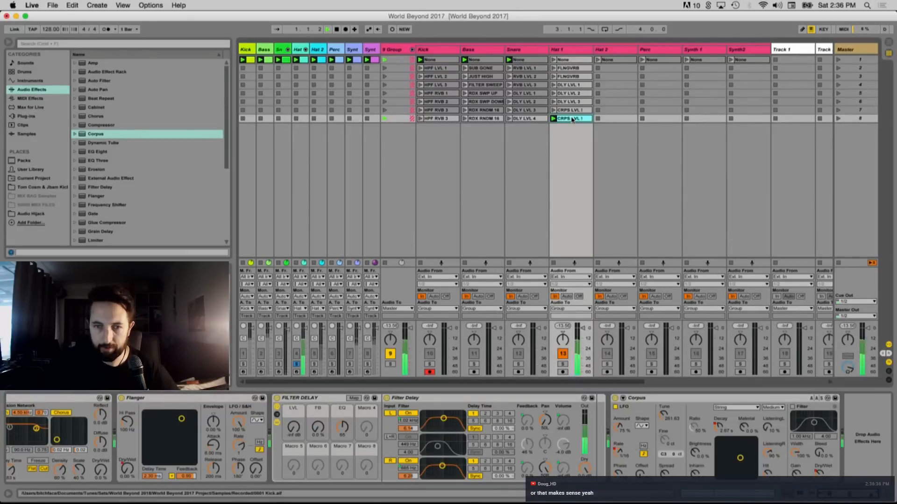
double_click(572, 118)
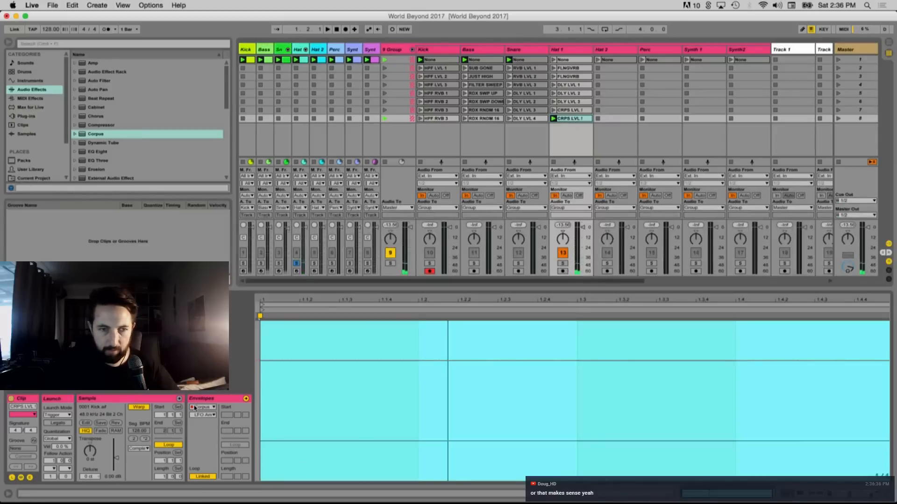
left_click(400, 375)
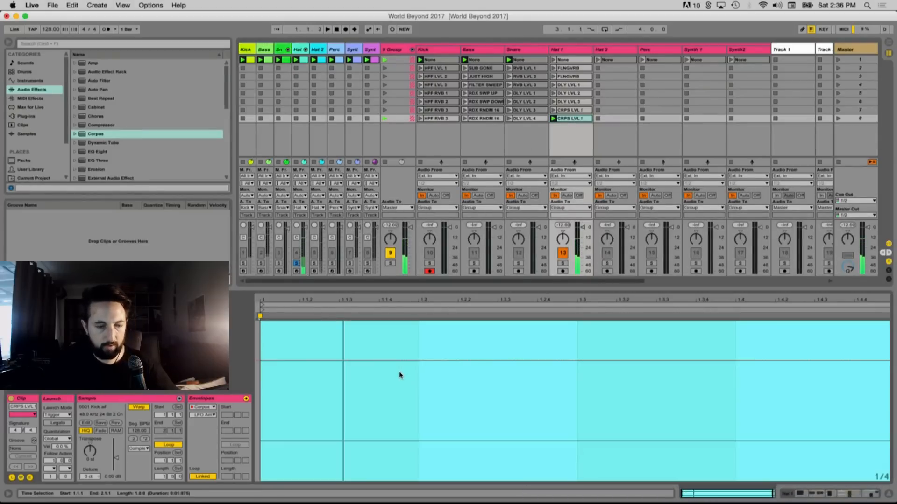
key("super+1")
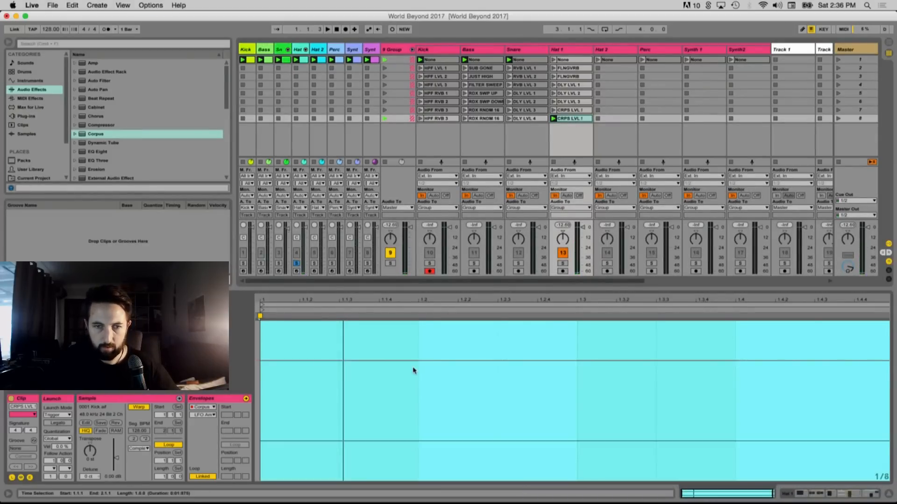
left_click(418, 360)
left_click_drag(307, 364, 385, 442)
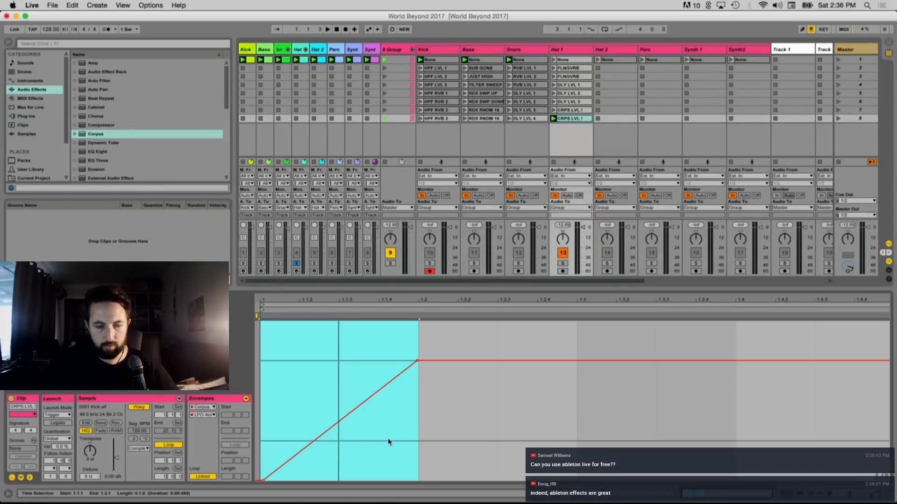
Duplicate the one-beat LFO Amount ramp across beats 2, 3 and 4 and play the clip
key("super+d")
key("super+d")
key("super+d")
key("space")
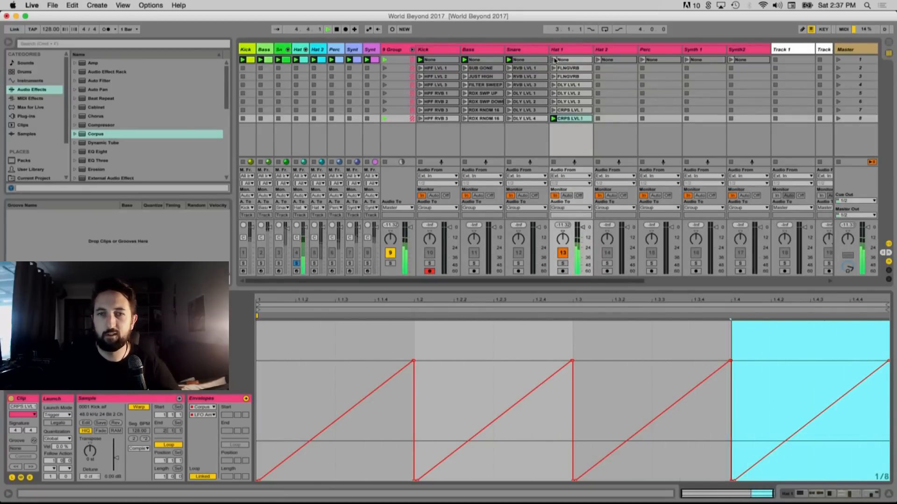
Launch Hat 1's None clip and set the follow action of its seven variation clips to First
left_click(553, 60)
left_click(570, 75)
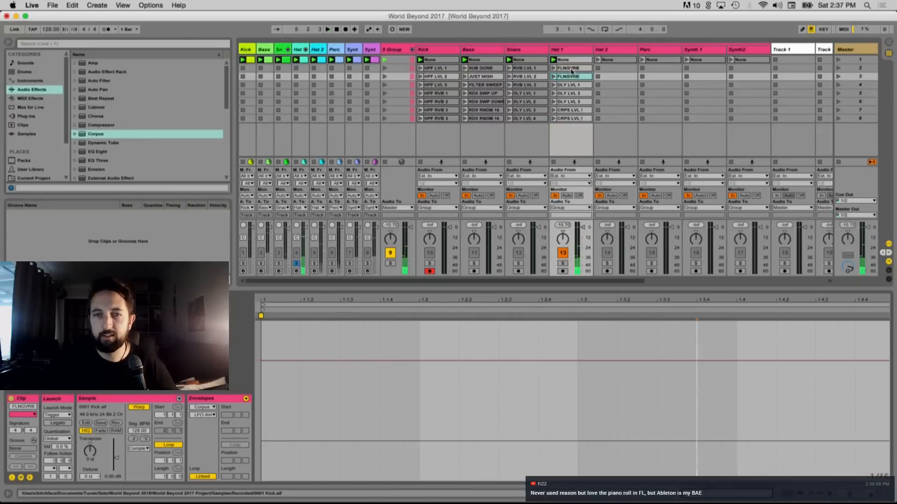
left_click(570, 68)
left_click(570, 118, "shift")
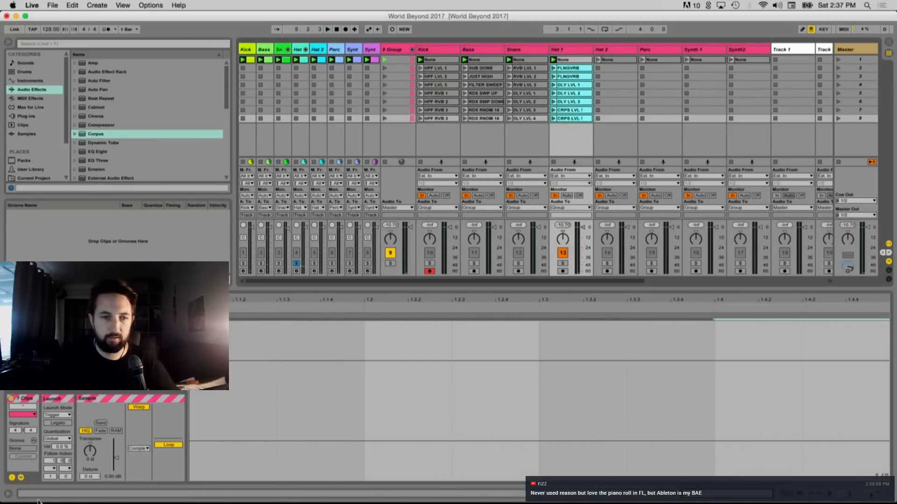
left_click(52, 469)
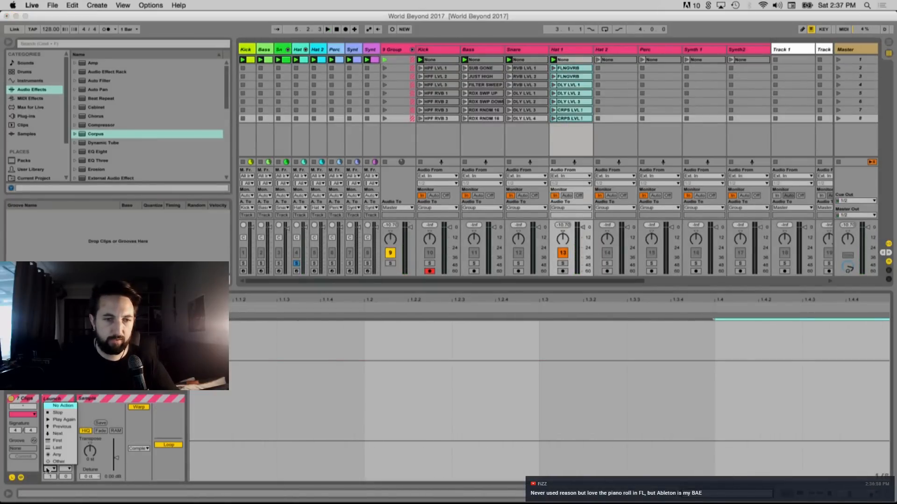
left_click(65, 440)
Turn off solo on the Hat 1 source track during playback, then stop the set
key("space")
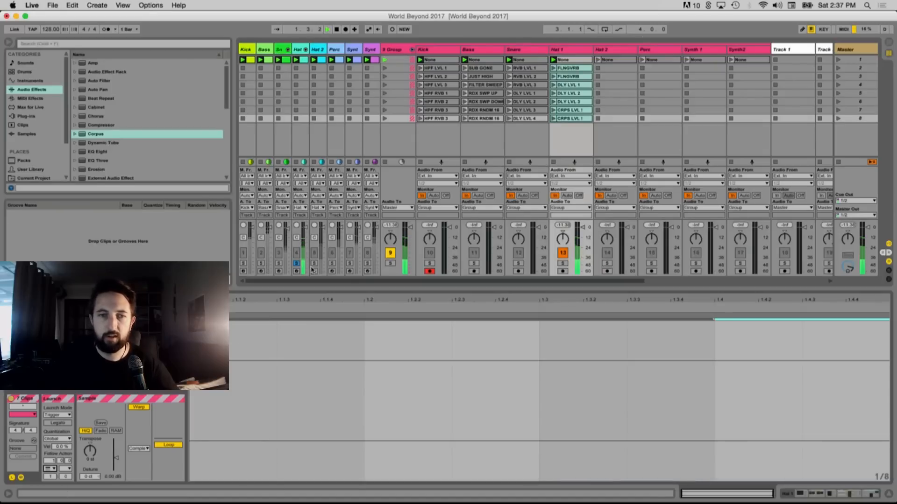
left_click(296, 264)
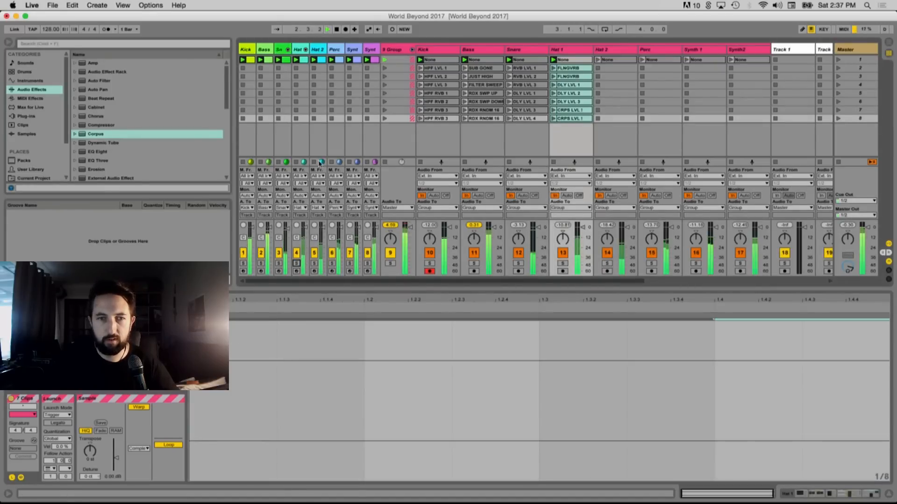
key("space")
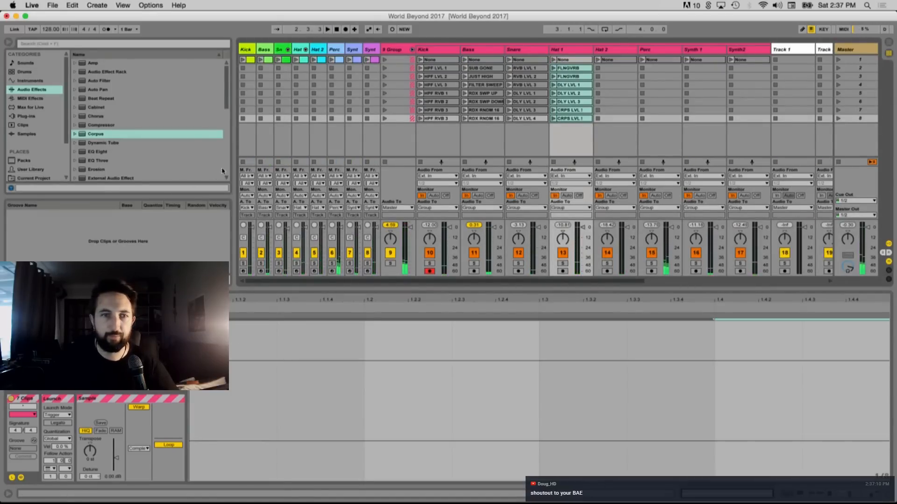
Launch the Kick, Bass, Snare and Hat 1 source clips and trigger the group's effect variations over them
left_click(242, 60)
left_click(260, 60)
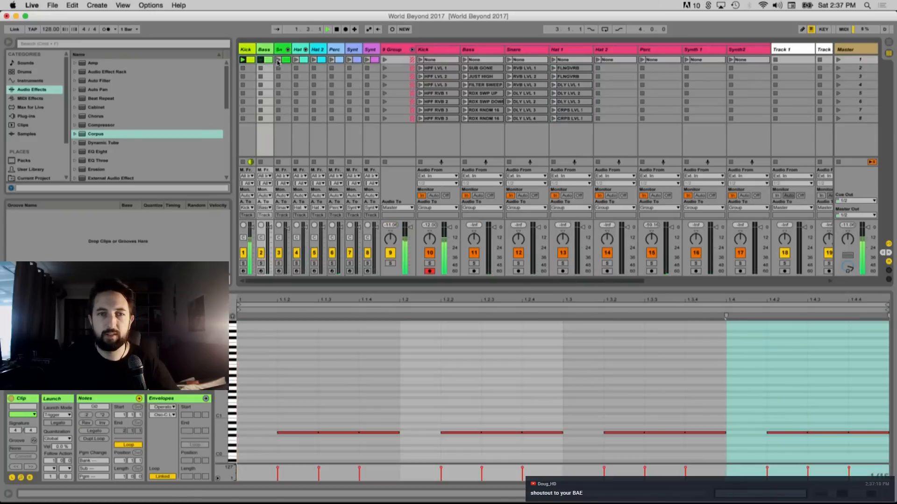
left_click(278, 60)
left_click(296, 60)
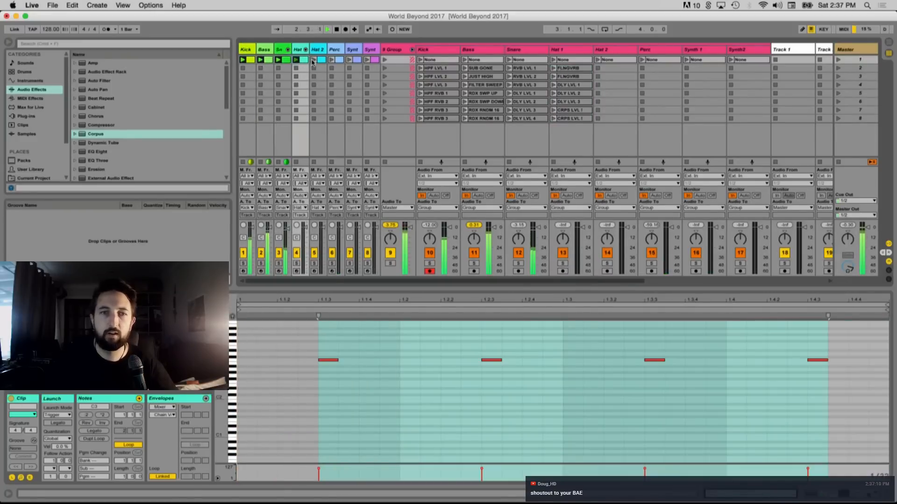
left_click(419, 85)
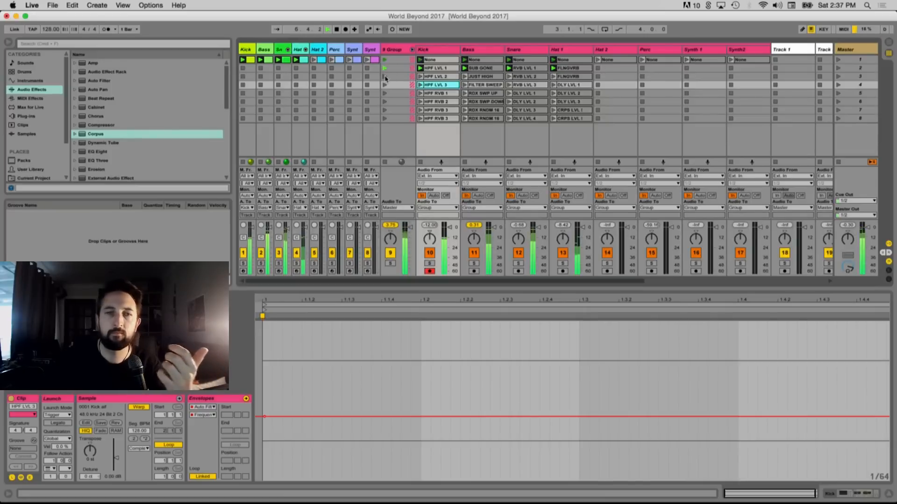
left_click(384, 103)
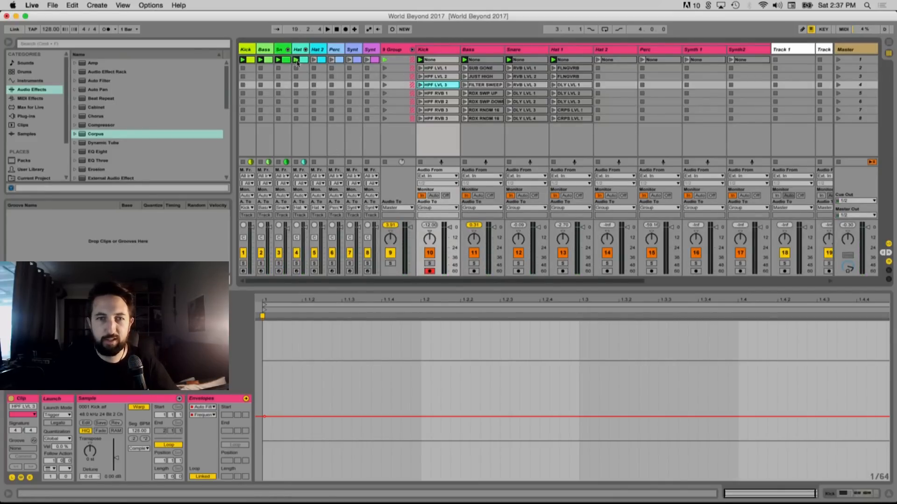
Launch the Hat 2 source clip soloed, show the Hat 2 effects track's empty device chain and audition the loop
left_click(312, 60)
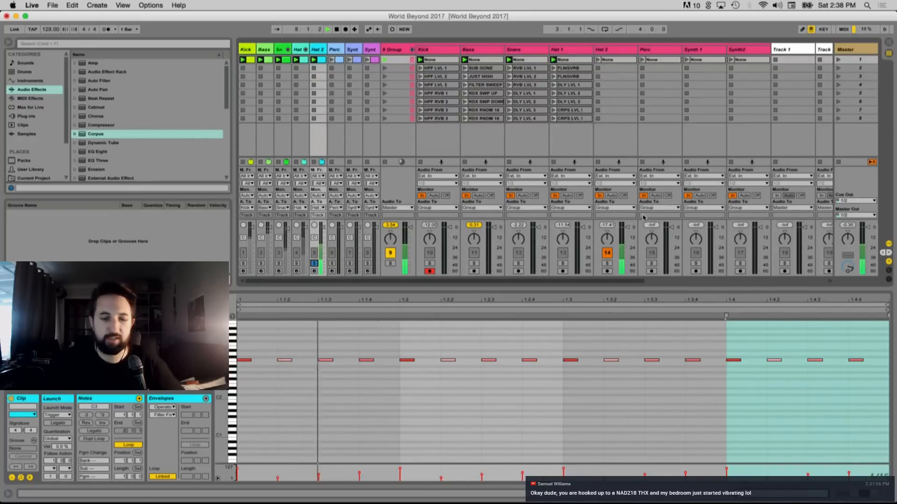
left_click(616, 49)
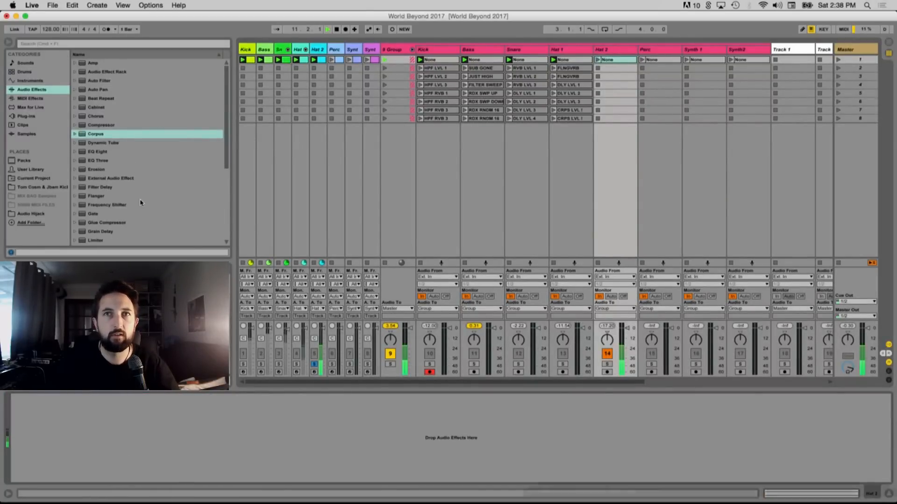
key("space")
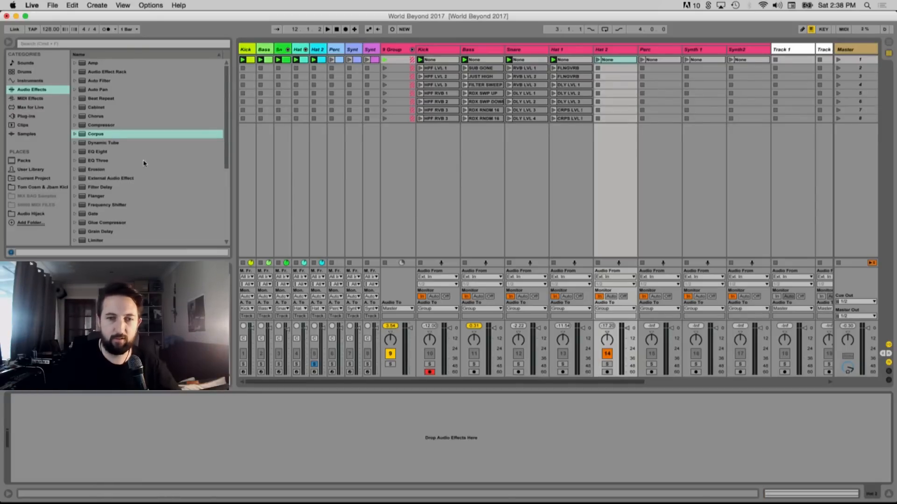
key("space")
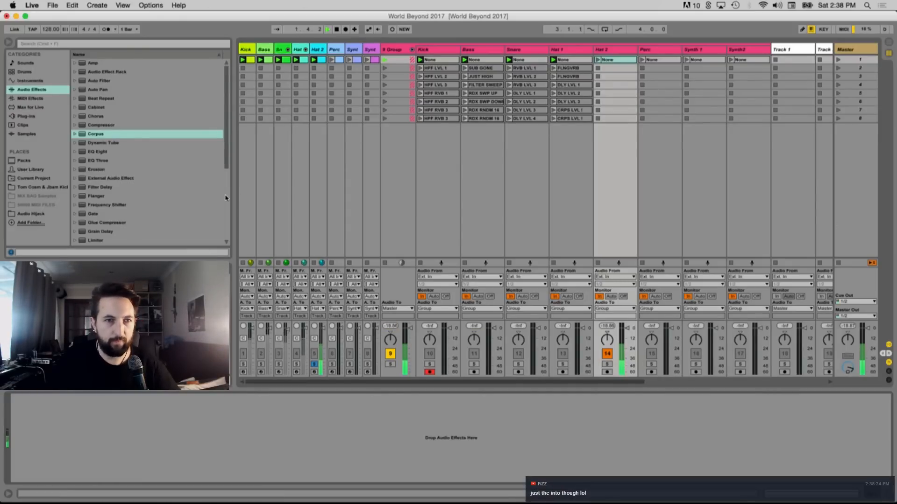
key("space")
Add a Phaser to the Hat 2 effects track, raise its feedback and frequency during playback, and set Dry/Wet to 0%
scroll(154, 191, "down", 8)
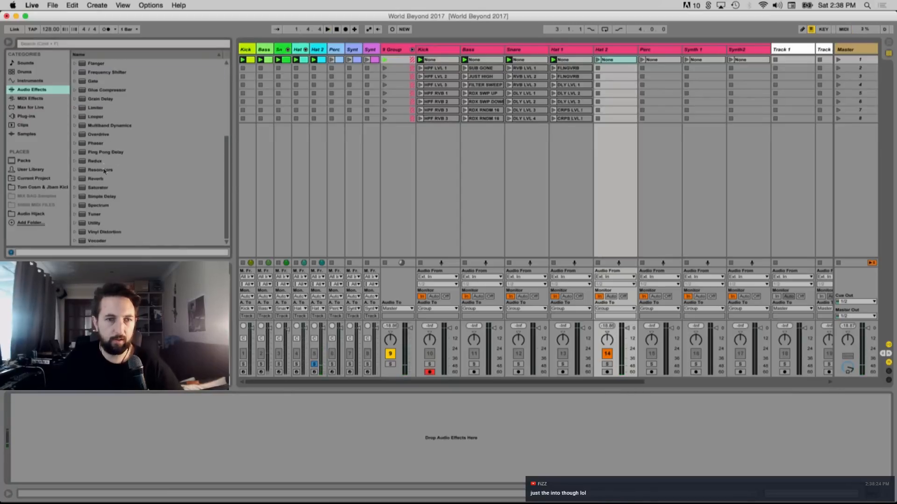
double_click(109, 146)
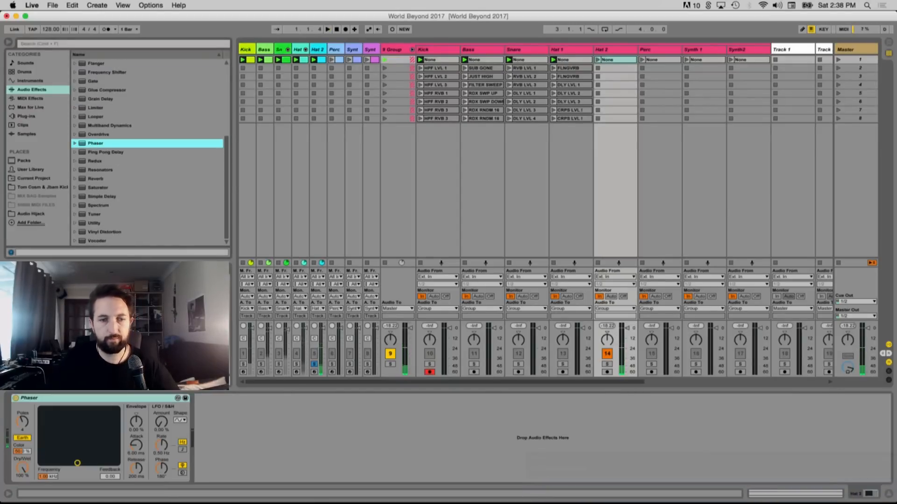
key("space")
left_click_drag(77, 463, 82, 409)
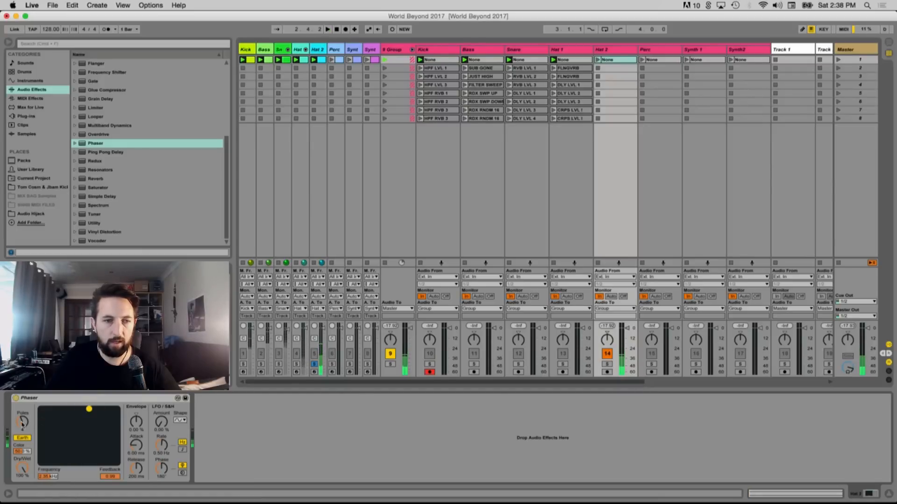
left_click_drag(89, 409, 91, 411)
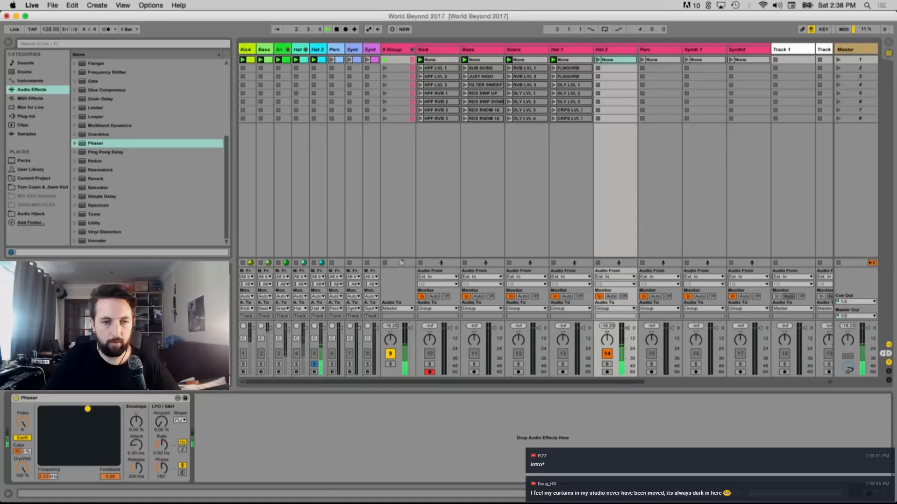
left_click_drag(108, 409, 94, 409)
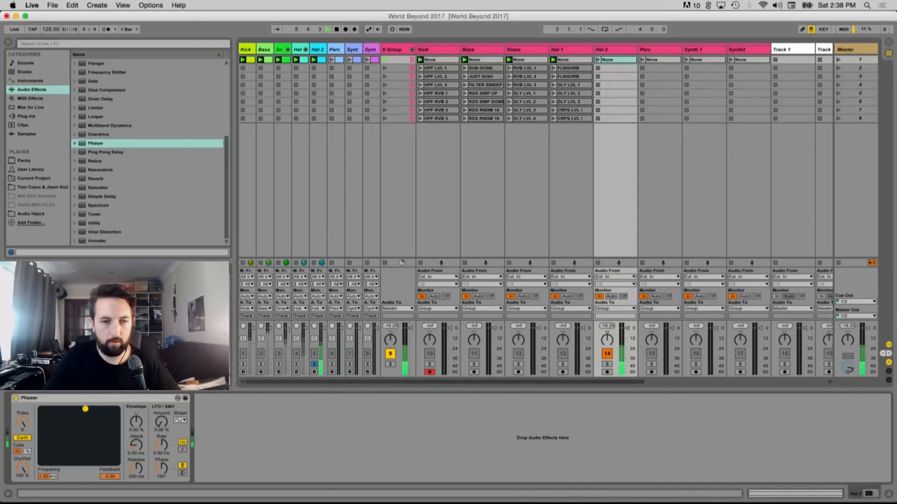
left_click(25, 472)
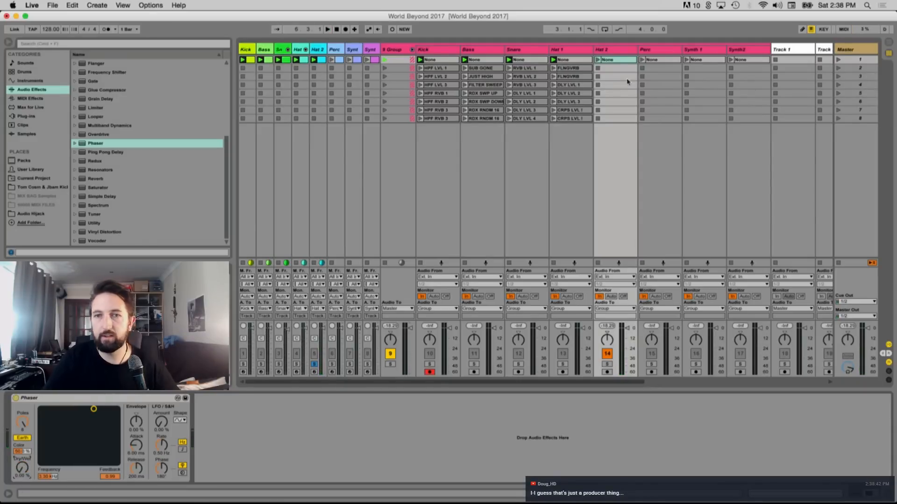
Duplicate Hat 2's None clip into the second slot, raise its Phaser Dry/Wet envelope to maximum and launch the copy
key("super+d")
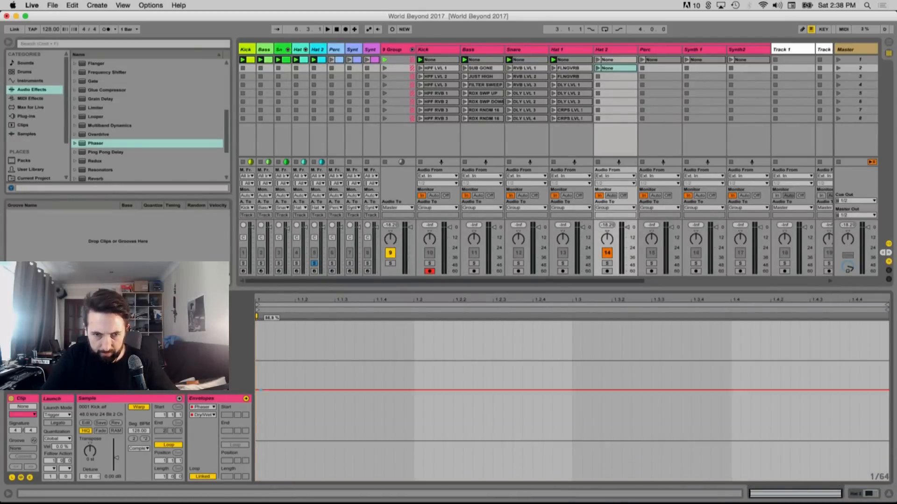
left_click_drag(261, 380, 261, 323)
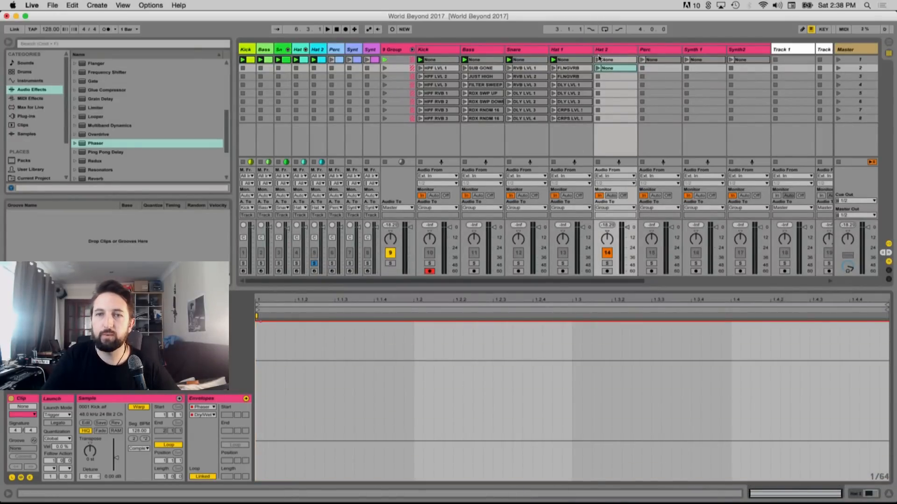
left_click(598, 69)
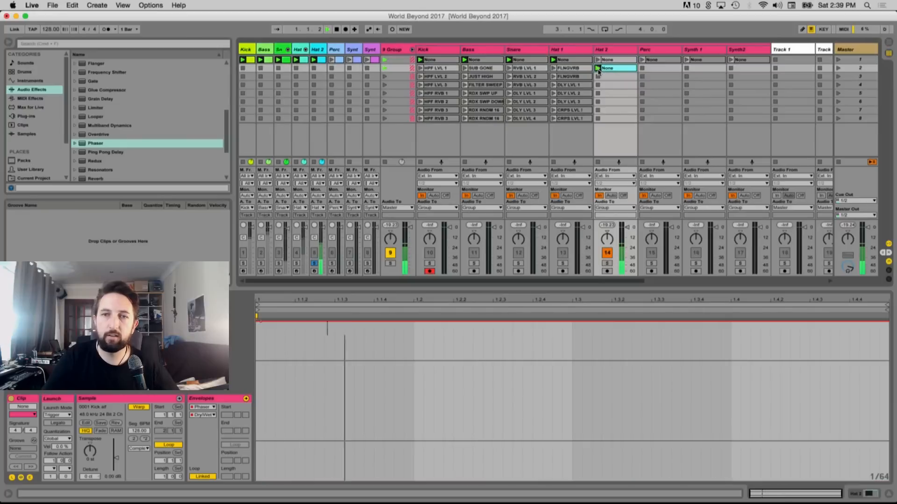
Automate the Phaser Frequency in Hat 2's second clip as a ramp falling to about 1.44 kHz and compare it with the first clip
left_click(608, 49)
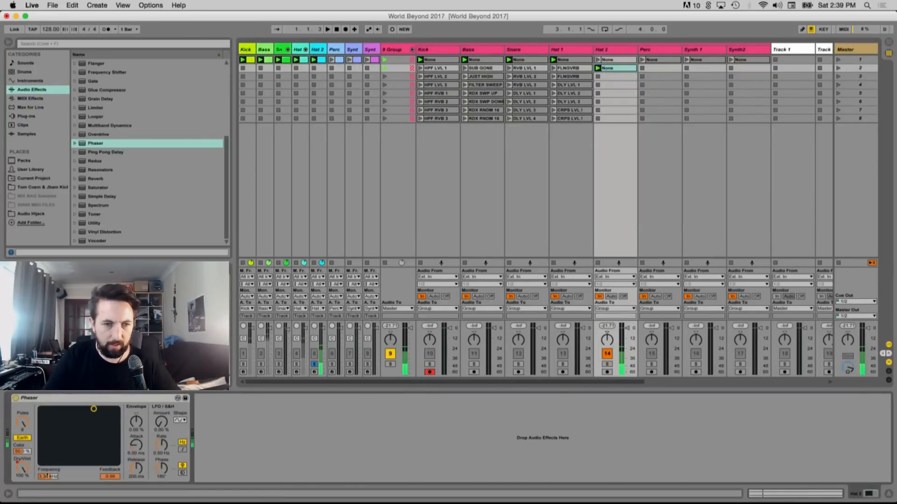
left_click(611, 71)
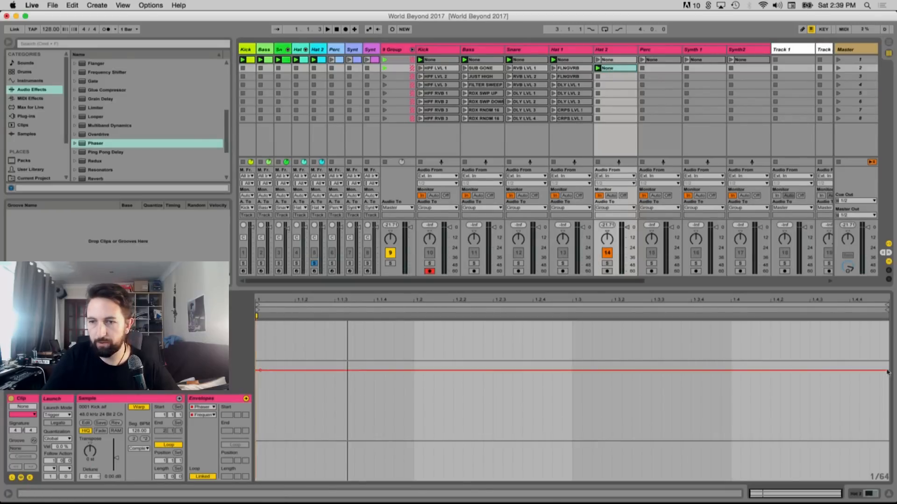
left_click_drag(880, 370, 883, 387)
key("space")
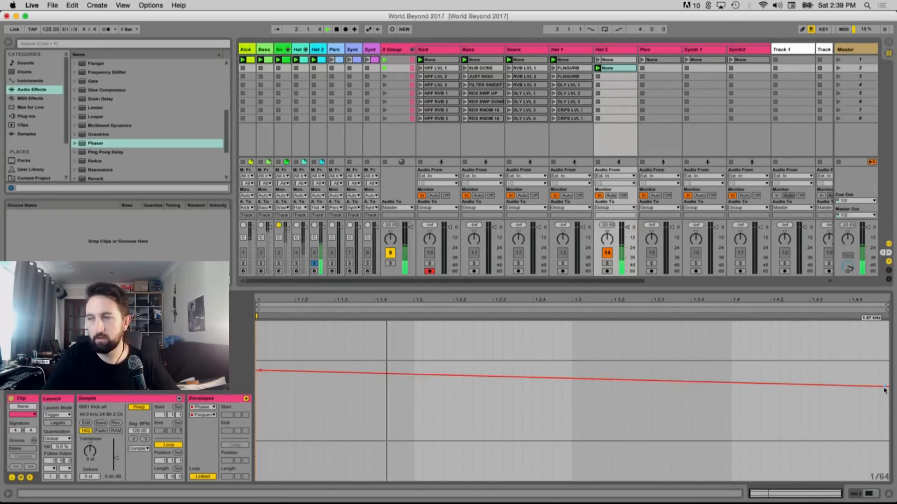
mouse_move(886, 390)
left_click_drag(885, 390, 885, 394)
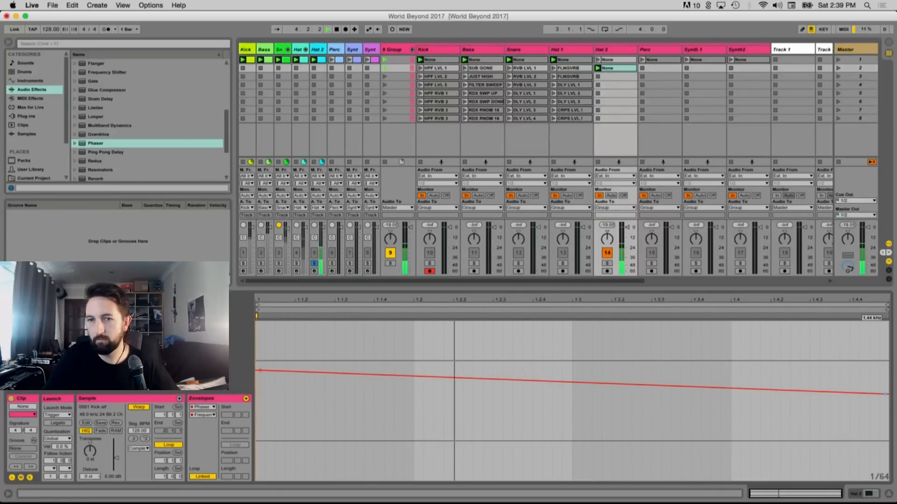
left_click(599, 59)
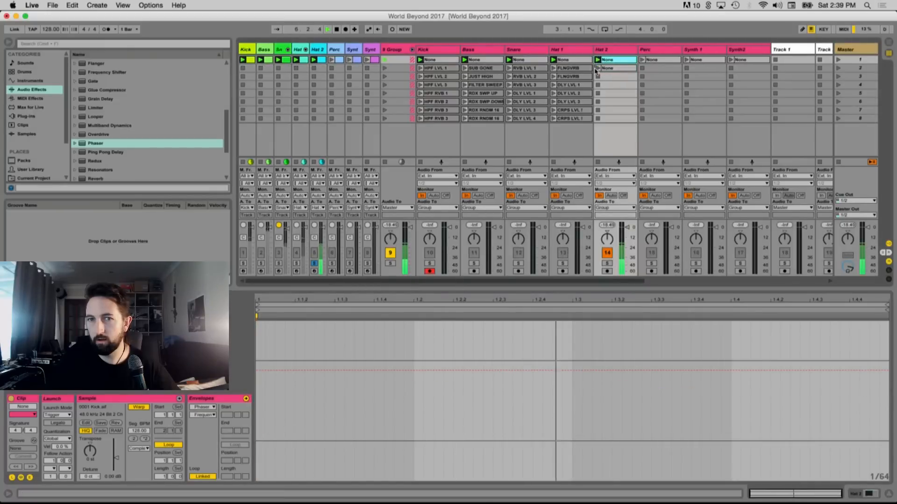
left_click(597, 69)
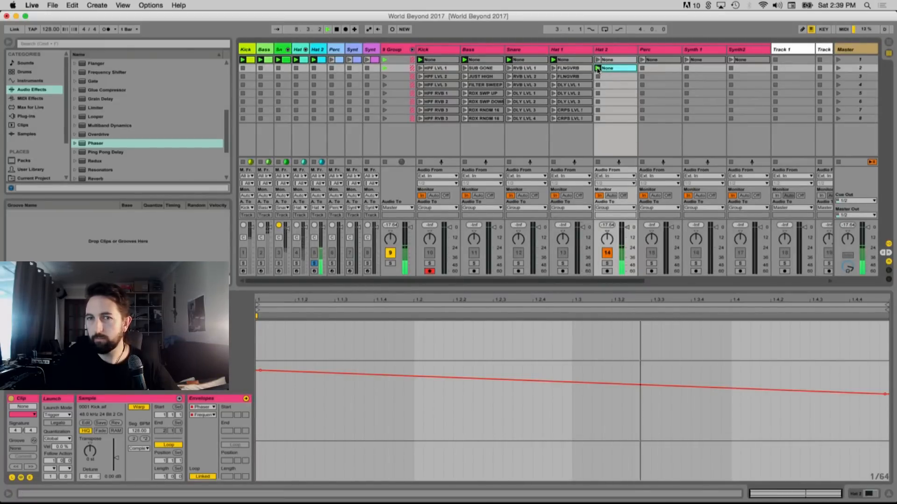
Add a Simple Delay to the Hat 2 effects track with linked channels, Time mode at 29.0 ms and 61% feedback
left_click(607, 49)
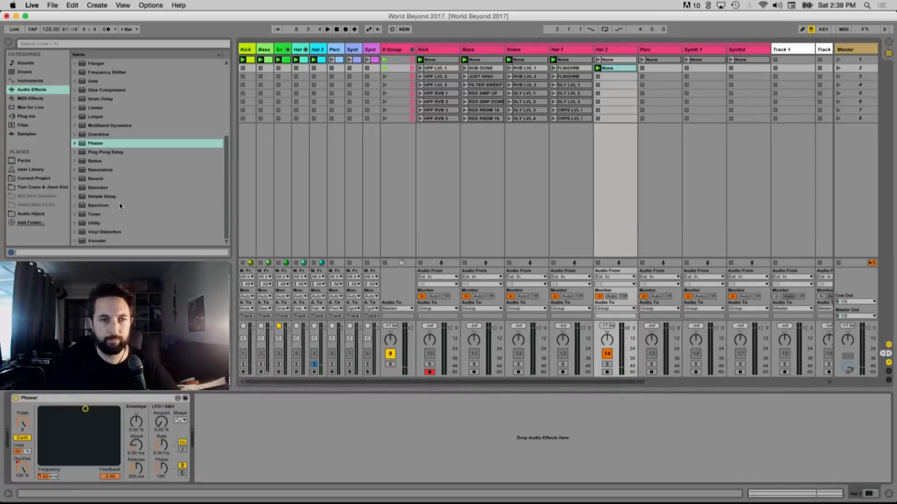
double_click(102, 197)
left_click(242, 407)
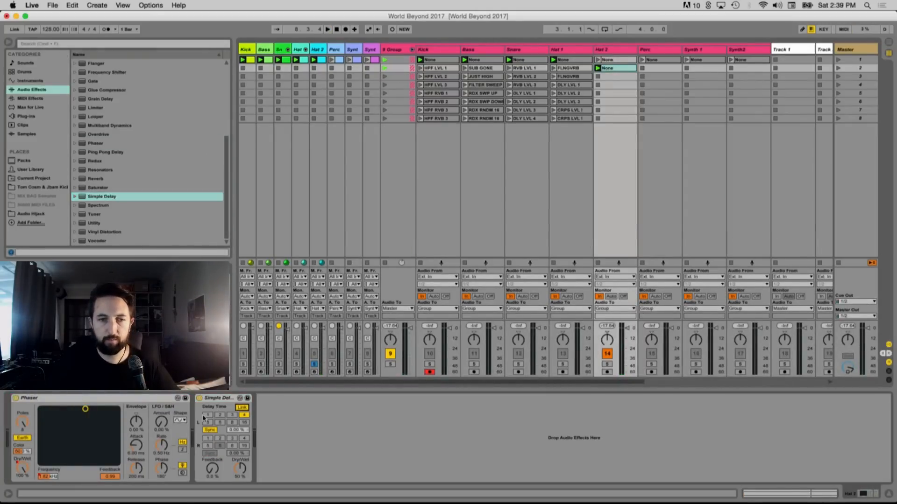
key("space")
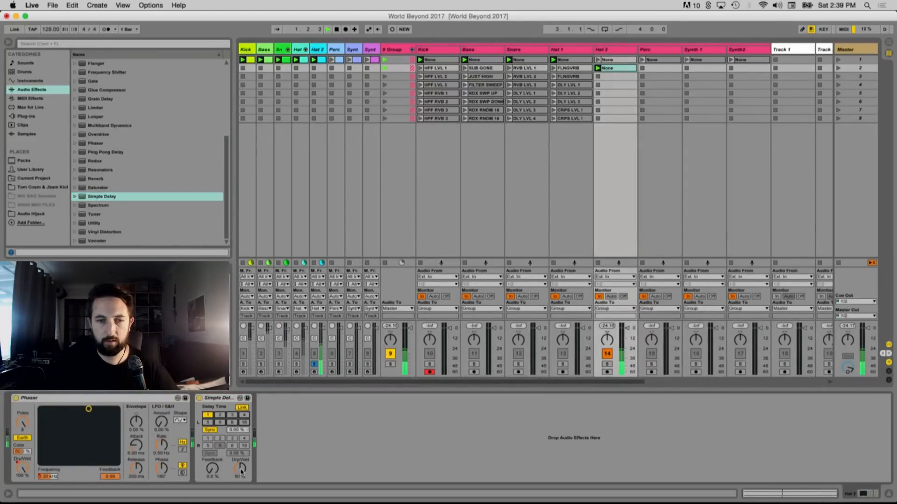
left_click(240, 470)
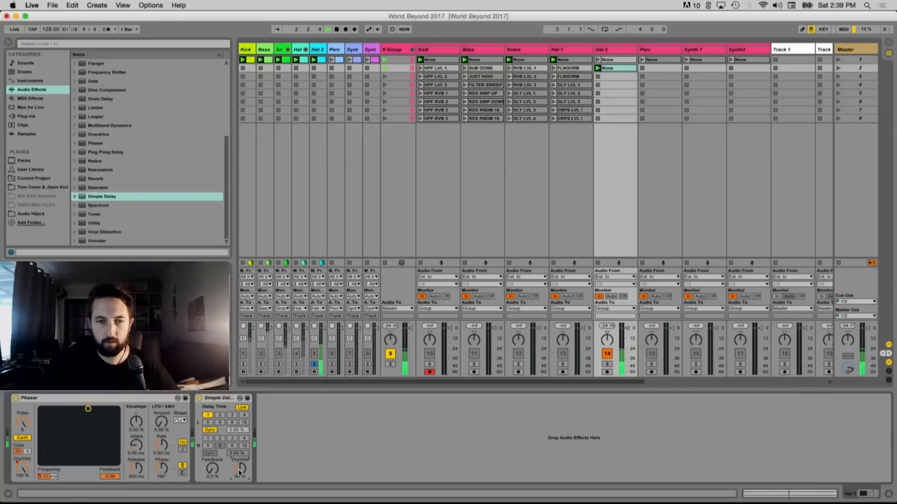
left_click(210, 430)
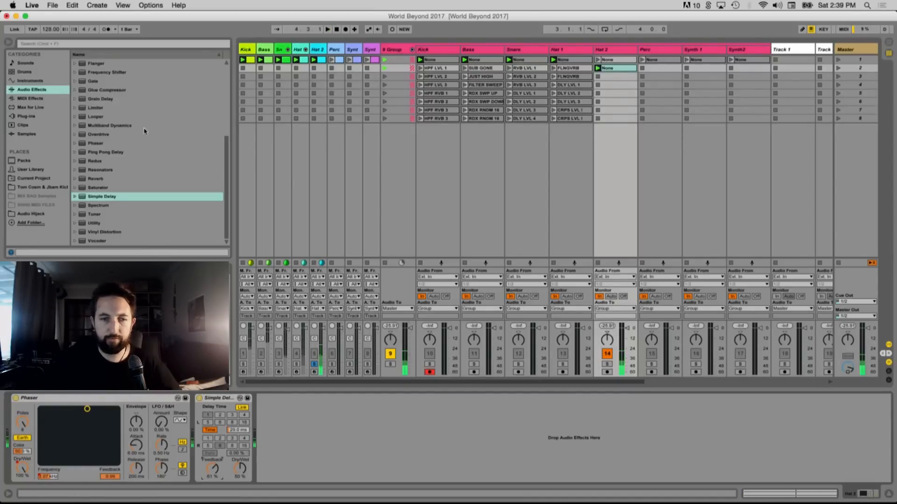
Add a Limiter after the Simple Delay, raise its Gain envelope in Hat 2's second clip to about 6 dB and compare both clips
left_click(99, 108)
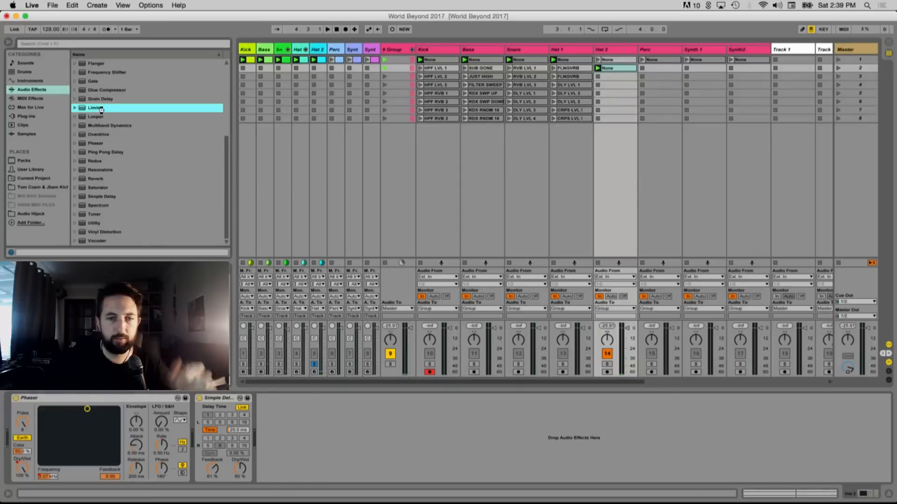
key("Return")
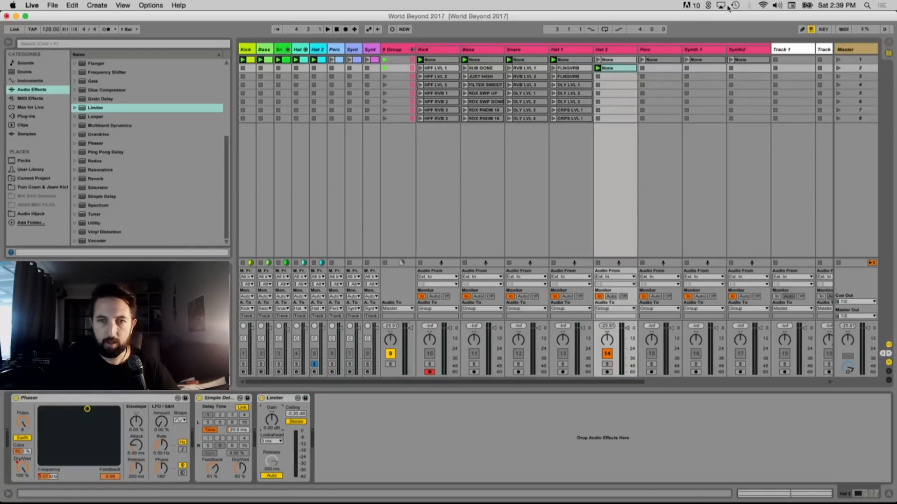
left_click(615, 69)
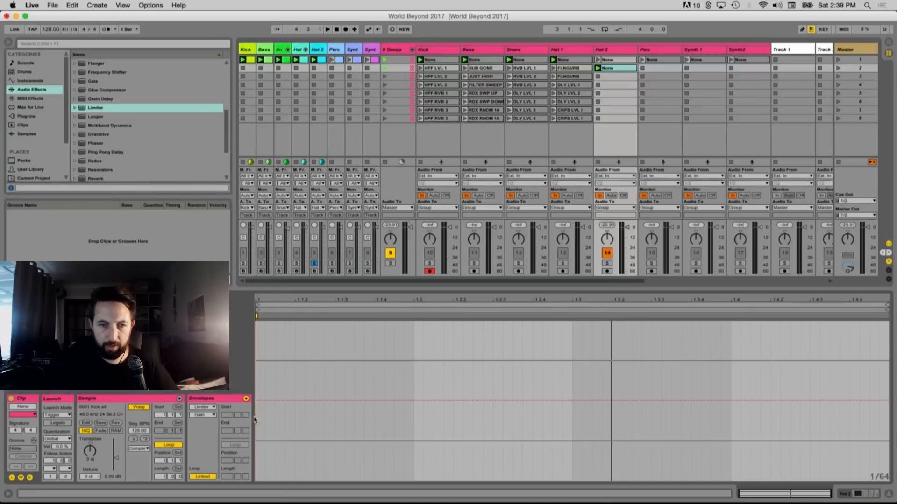
left_click_drag(258, 402, 259, 374)
key("space")
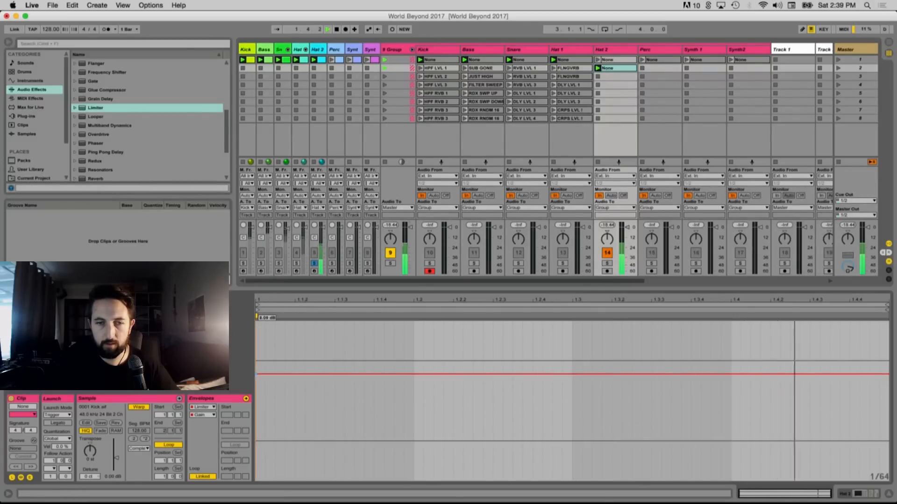
left_click(597, 60)
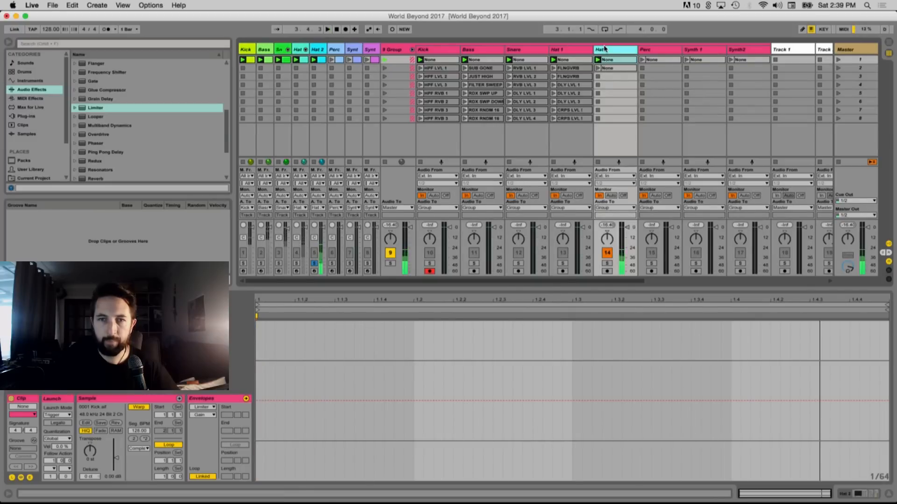
Set the Simple Delay Dry/Wet envelope in Hat 2's first clip to 0% and launch the second clip to compare
key("shift+Tab")
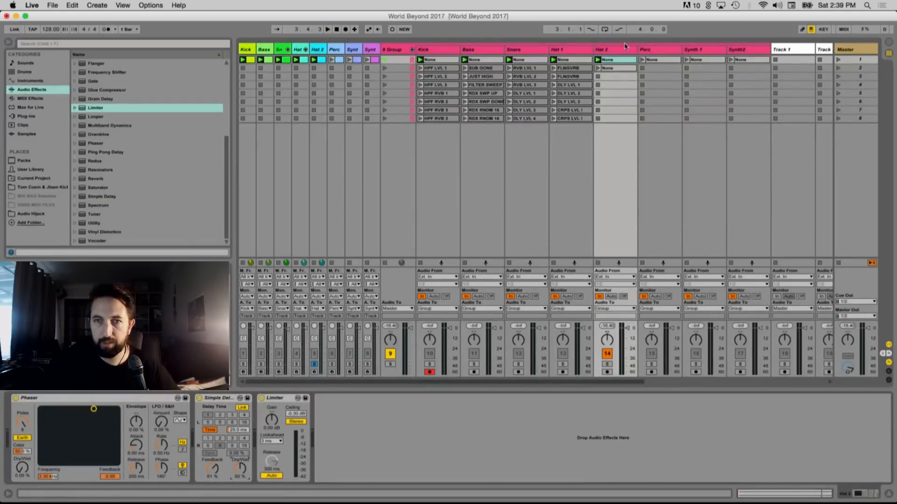
left_click(610, 67)
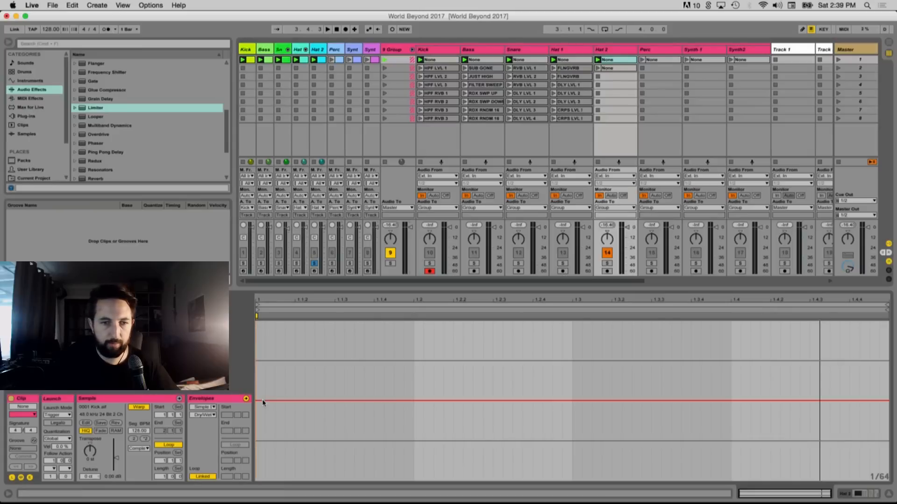
left_click_drag(289, 400, 286, 479)
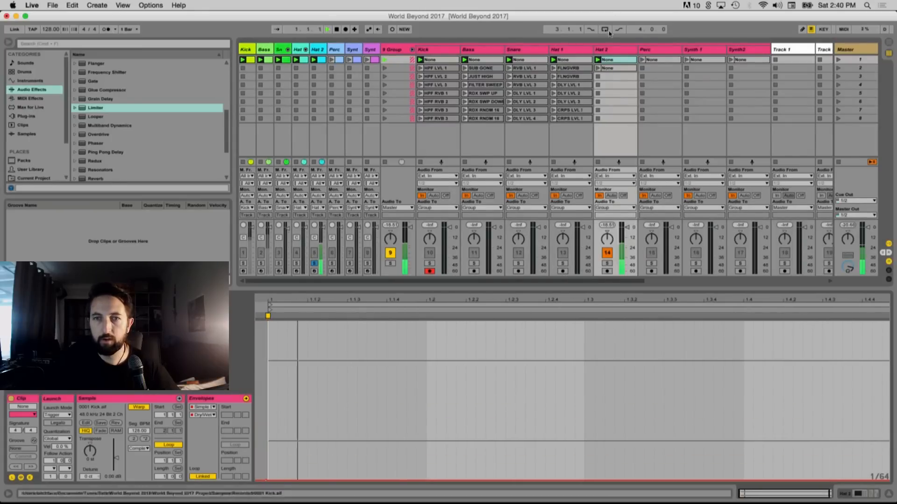
left_click(598, 68)
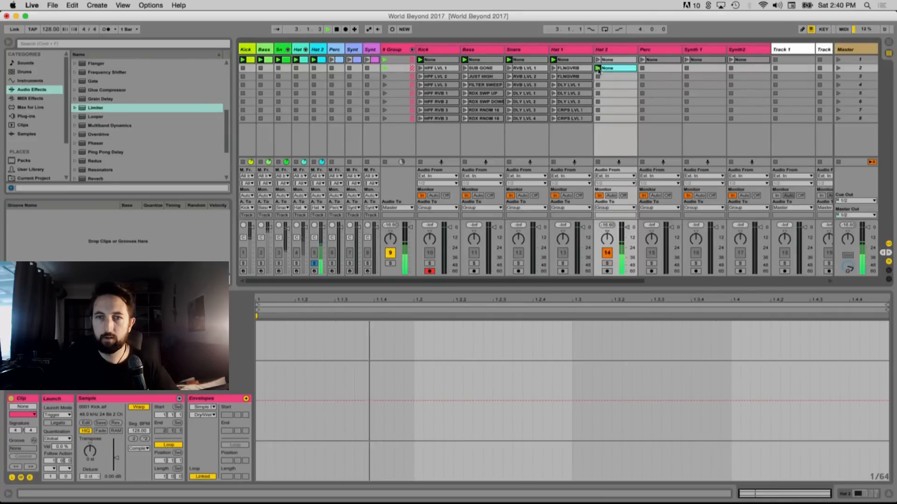
Rename Hat 2's second clip PHS DOWN, copy it into the third slot and launch the copy
key("Up")
left_click(611, 71)
key("super+r")
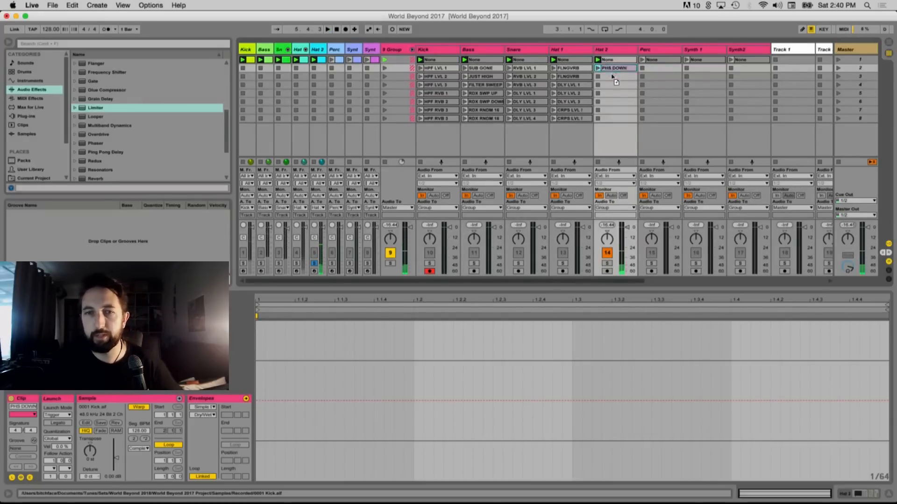
left_click_drag(614, 77, 614, 76)
key("Return")
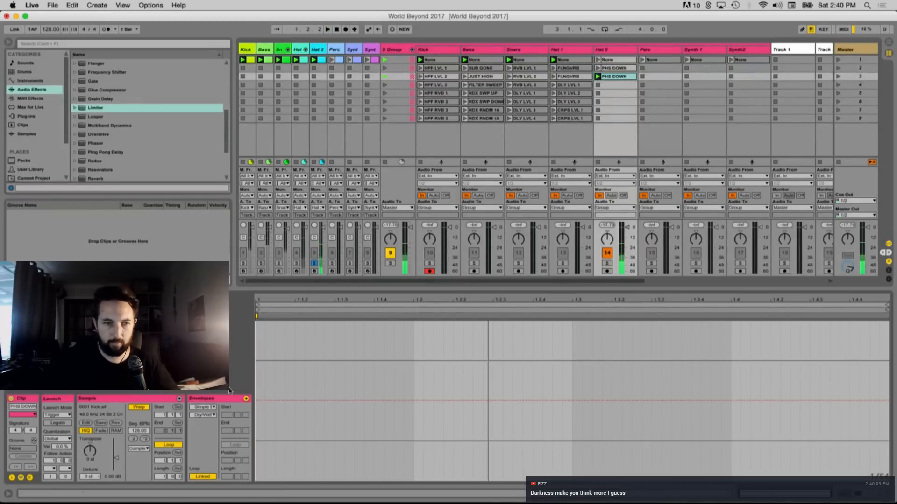
Reshape the Phaser Frequency envelope in Hat 2's third clip into a rising ramp and compare it with the second clip
left_click(204, 410)
left_click(216, 425)
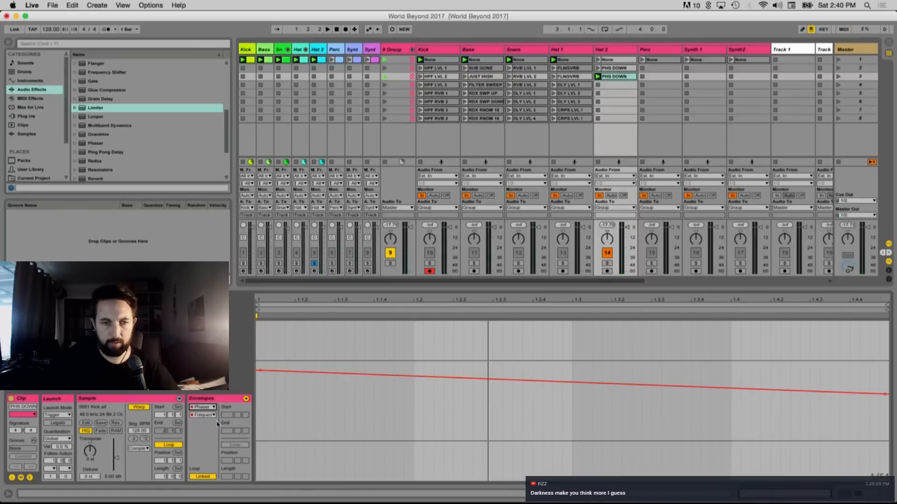
left_click_drag(262, 372, 262, 400)
left_click_drag(885, 395, 886, 362)
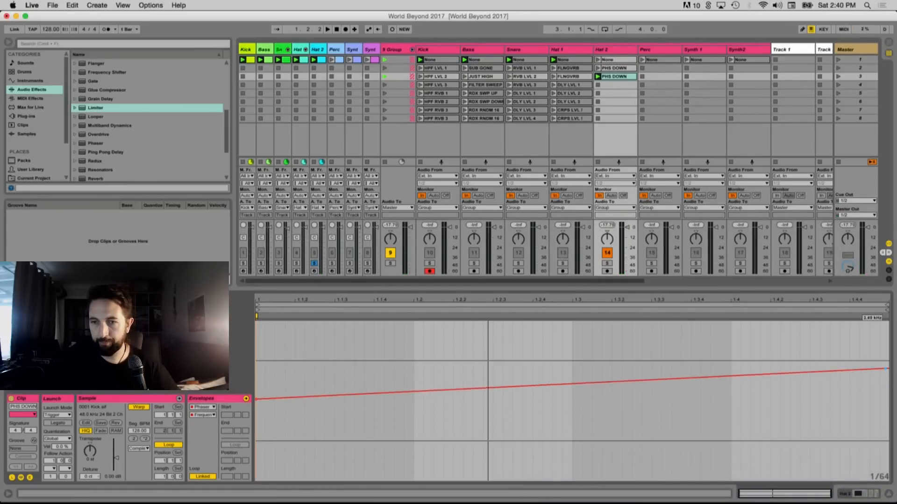
key("space")
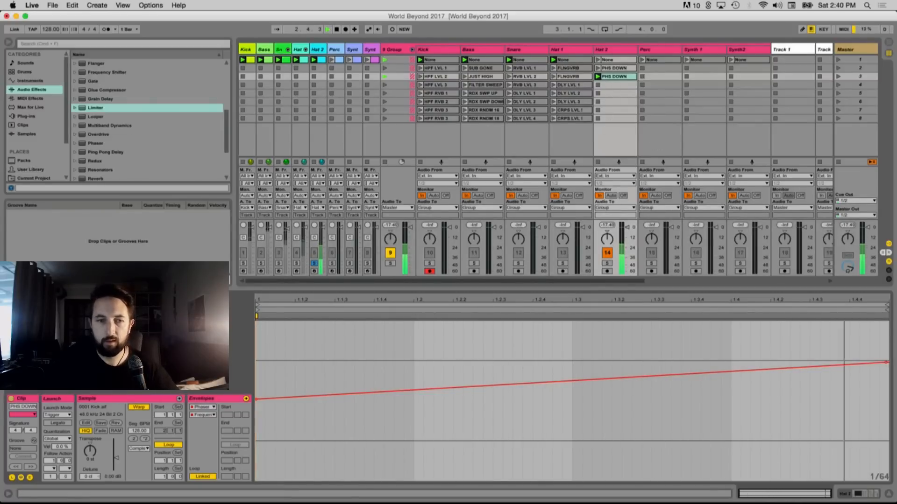
left_click(596, 69)
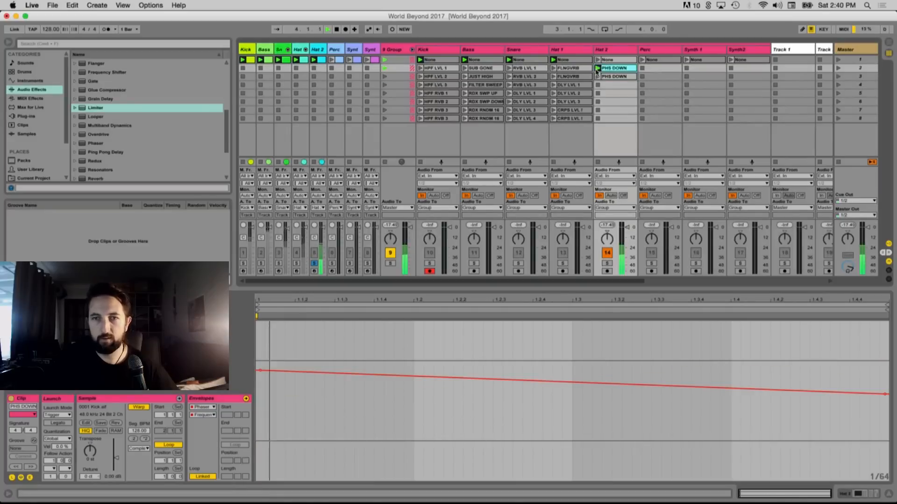
left_click(598, 77)
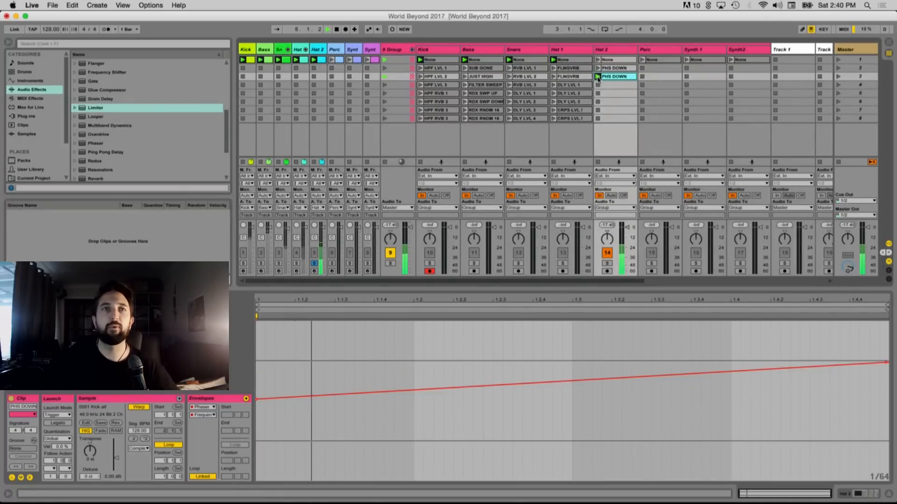
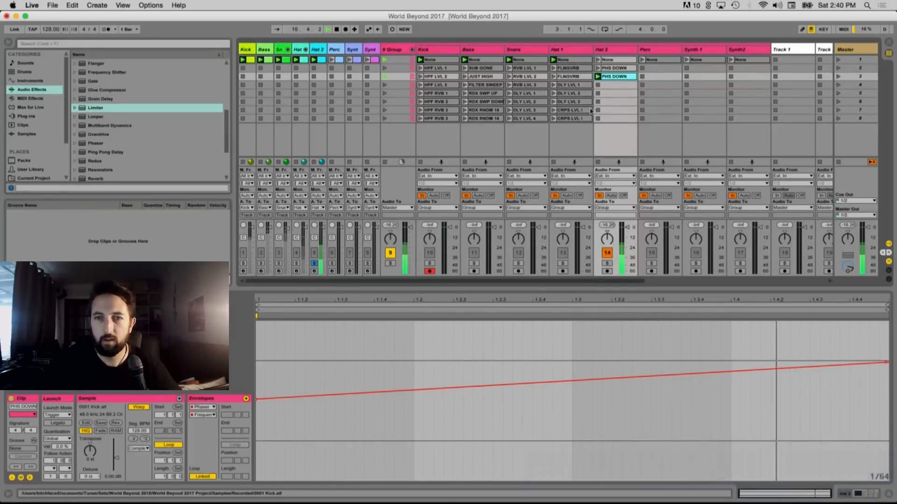
Launch Hat 2's first clip and add a Flanger after the Limiter on the Hat 2 effects track
left_click(601, 60)
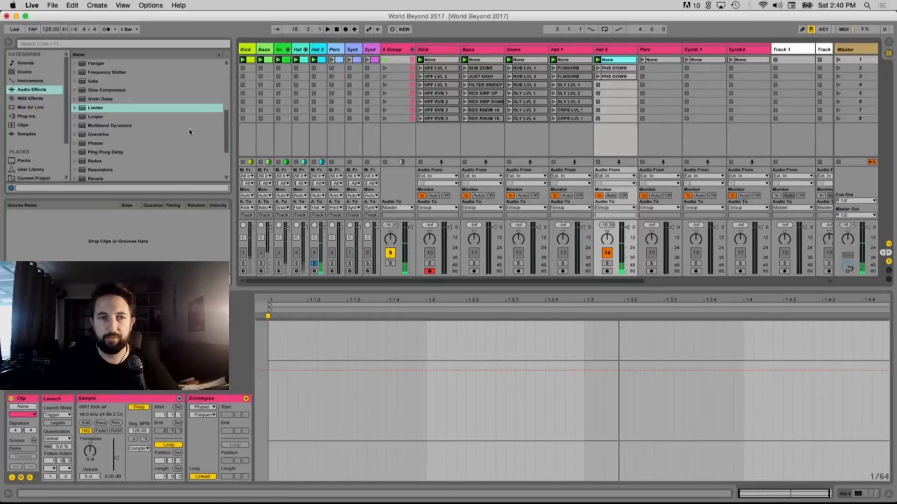
scroll(125, 149, "down", 3)
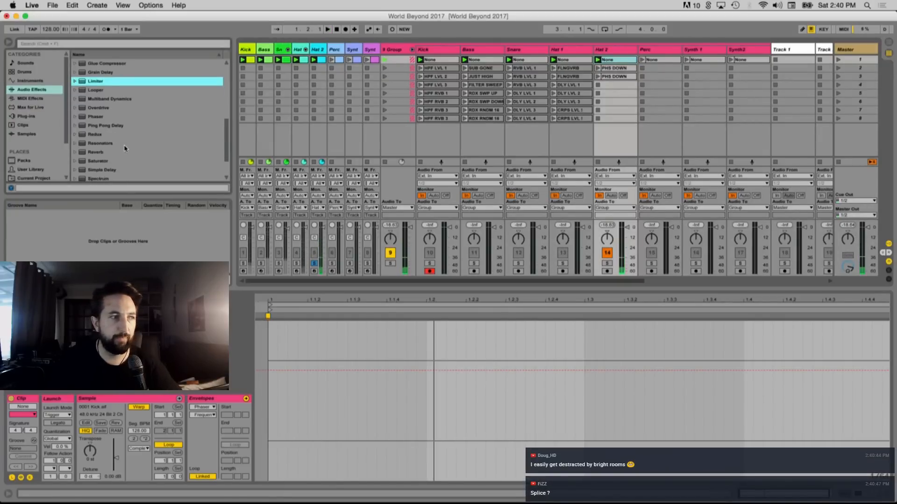
scroll(125, 149, "down", 2)
scroll(125, 149, "down", 2)
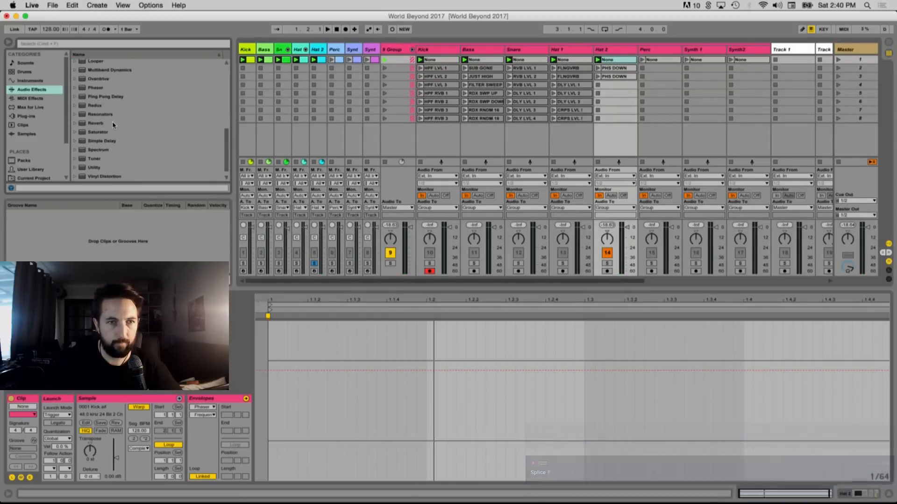
scroll(113, 125, "up", 2)
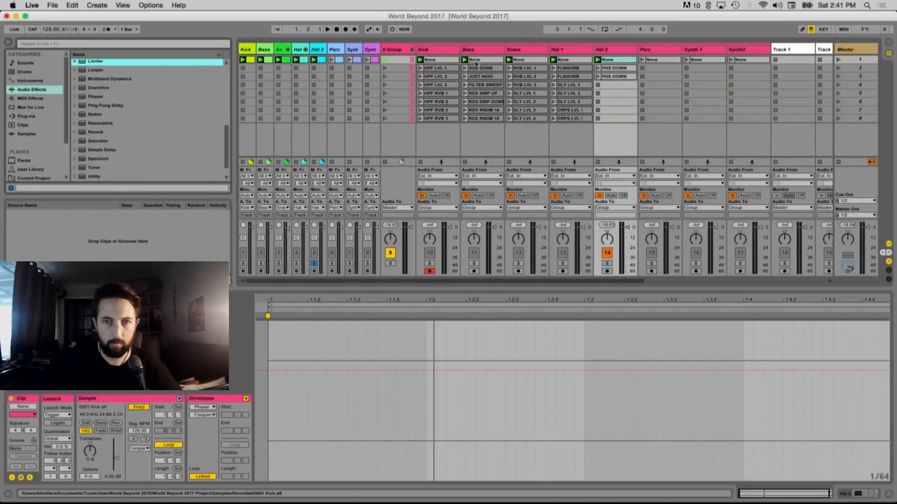
left_click(610, 51)
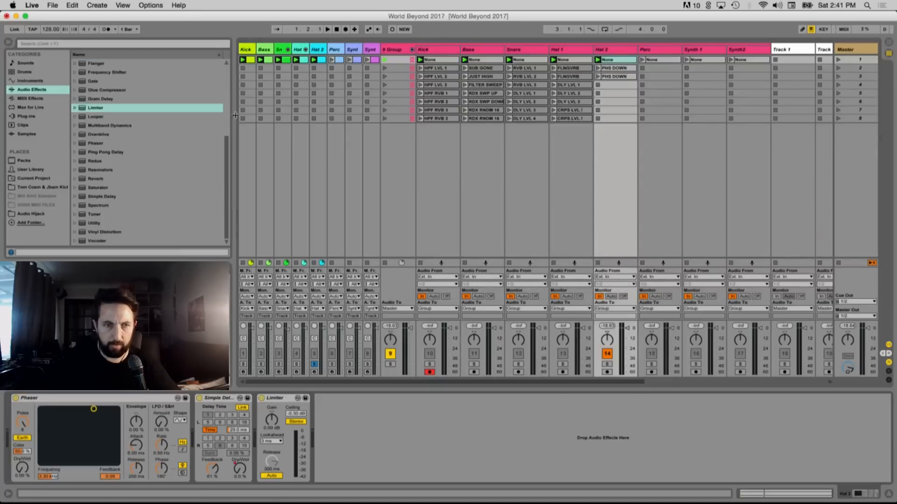
scroll(152, 157, "up", 4)
left_click_drag(107, 99, 441, 462)
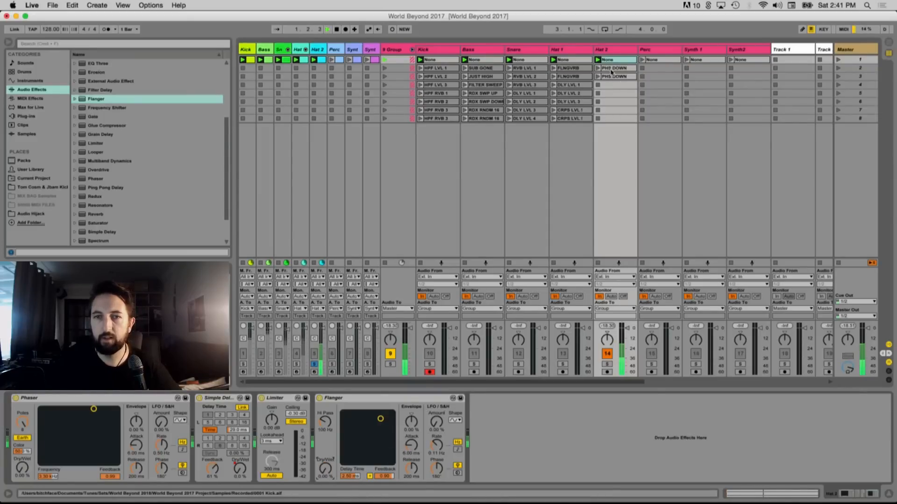
Place a copy of the None clip in Hat 2's fourth slot and play it with the Flanger Dry/Wet envelope at 100%
left_click(606, 86)
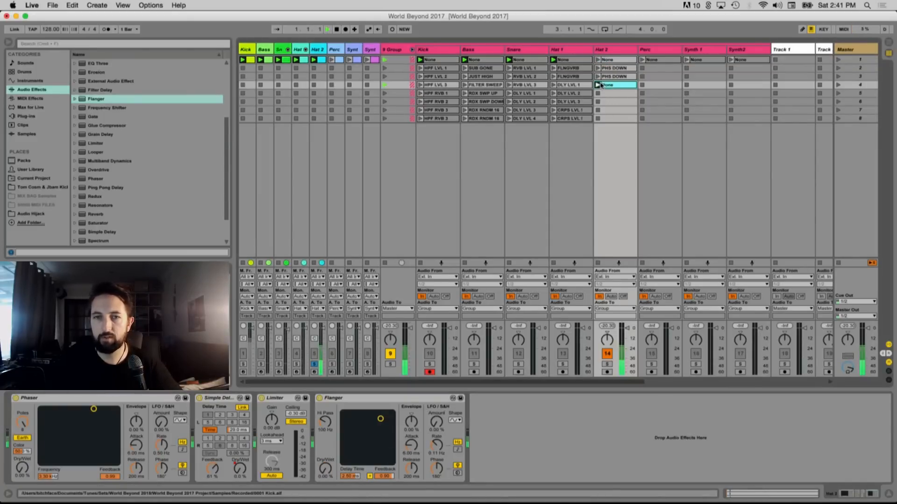
double_click(606, 85)
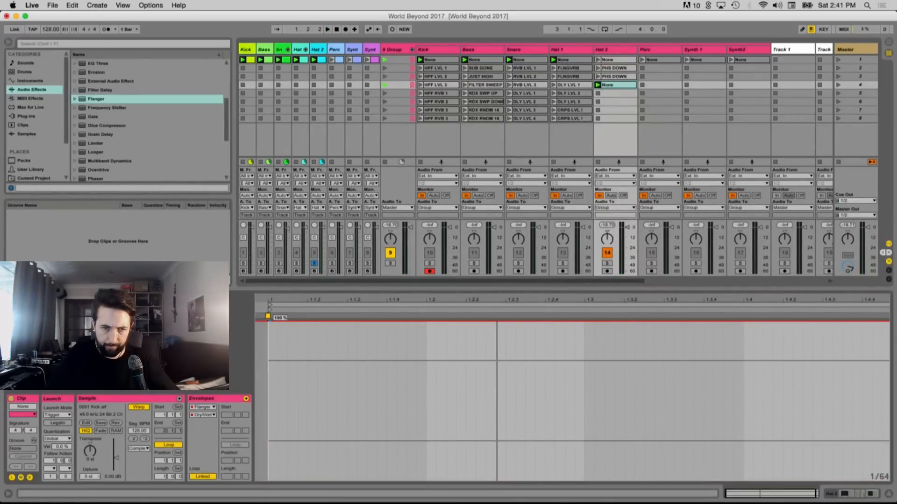
key("space")
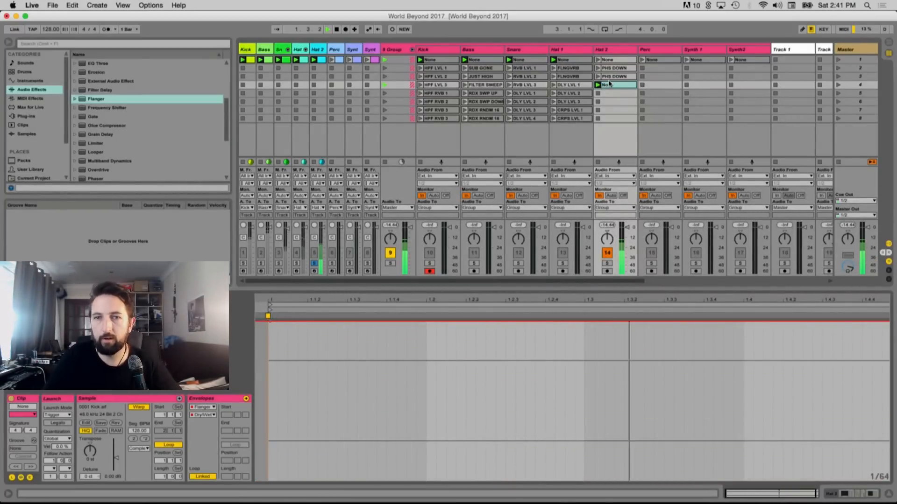
key("space")
Draw a rising ramp in the Flanger Delay Time envelope of Hat 2's fourth clip, auditioning it during playback
left_click(614, 50)
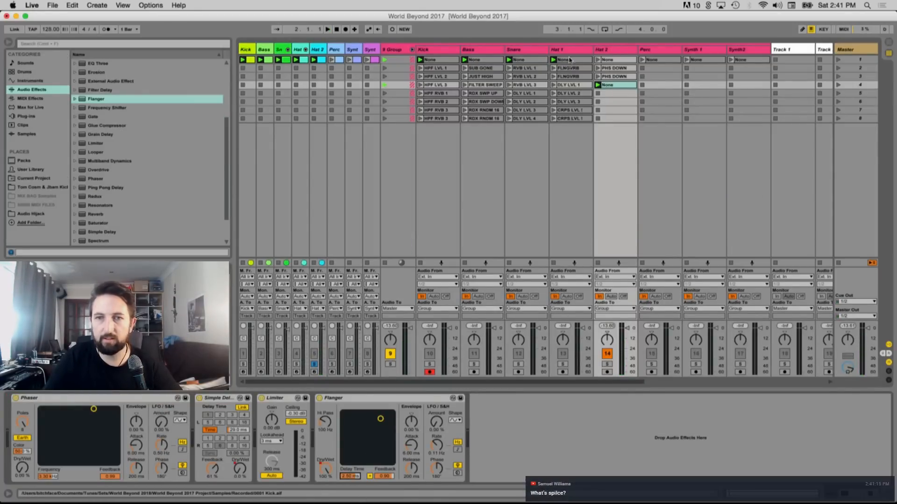
key("shift+Tab")
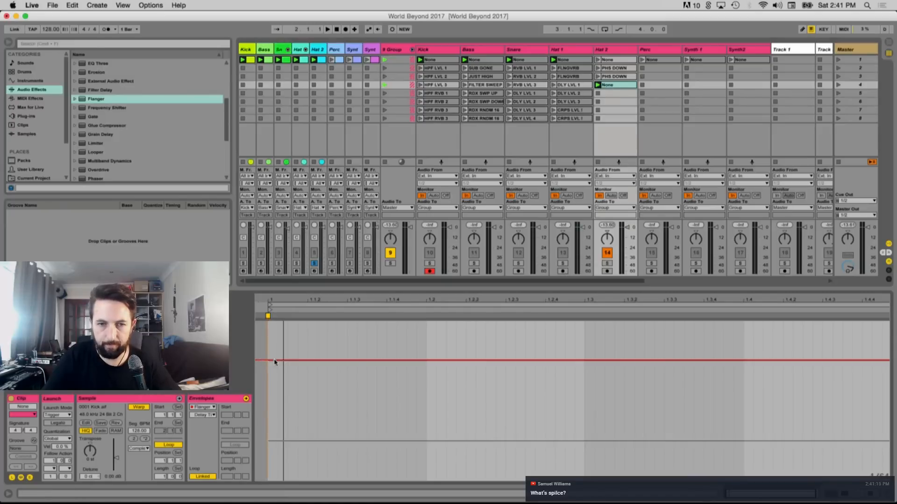
left_click_drag(270, 361, 888, 389)
key("space")
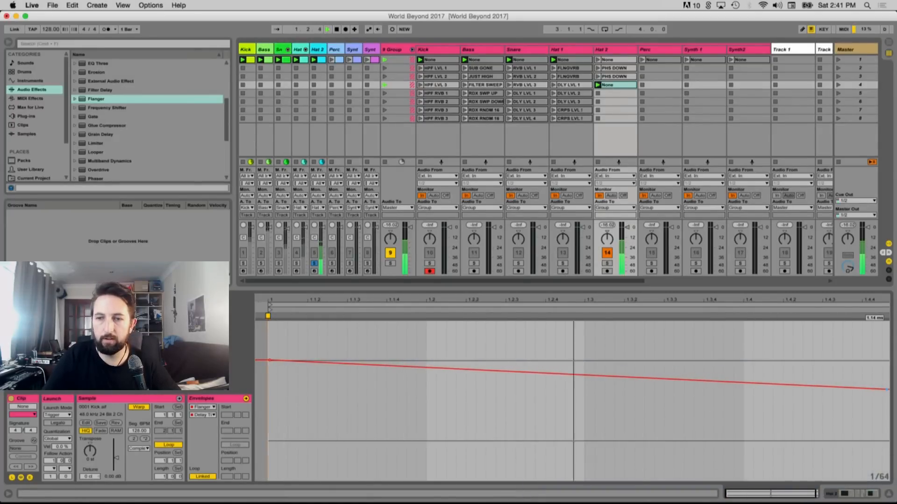
left_click_drag(887, 389, 888, 331)
Play Hat 2 with its effect devices displayed and compare the third and fourth clips
key("shift+Tab")
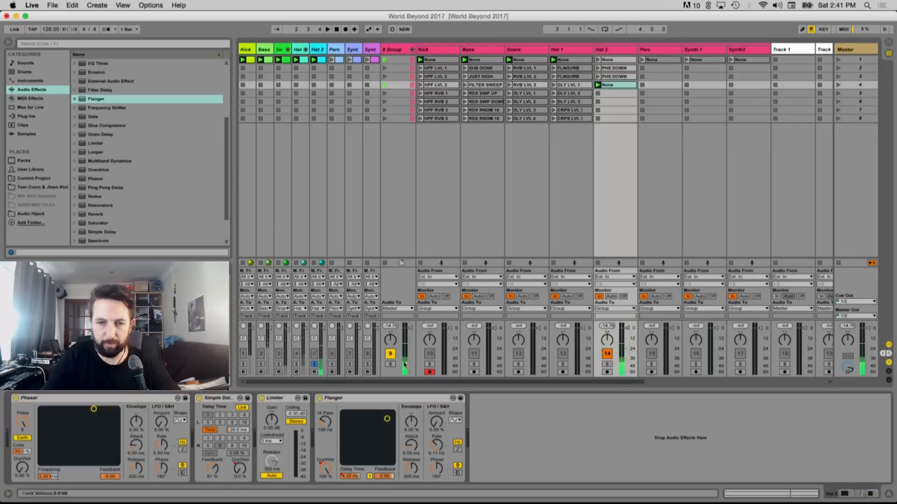
key("space")
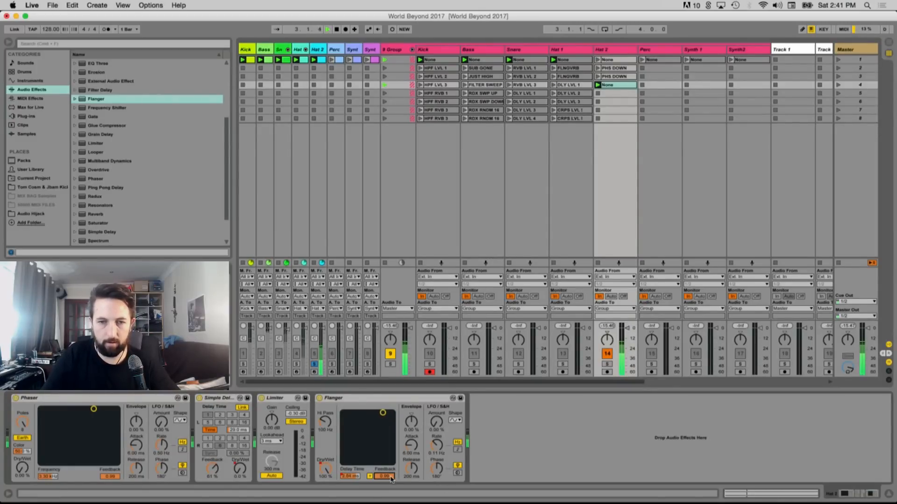
left_click(597, 76)
left_click(598, 85)
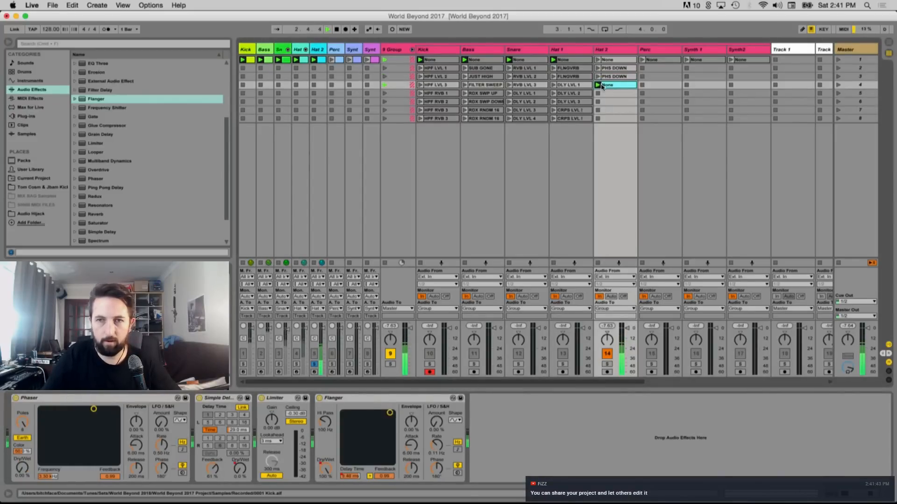
Lower the start point of the fourth clip's Flanger Delay Time envelope for a steeper rise and rename the clip FLNG DOWN
double_click(605, 87)
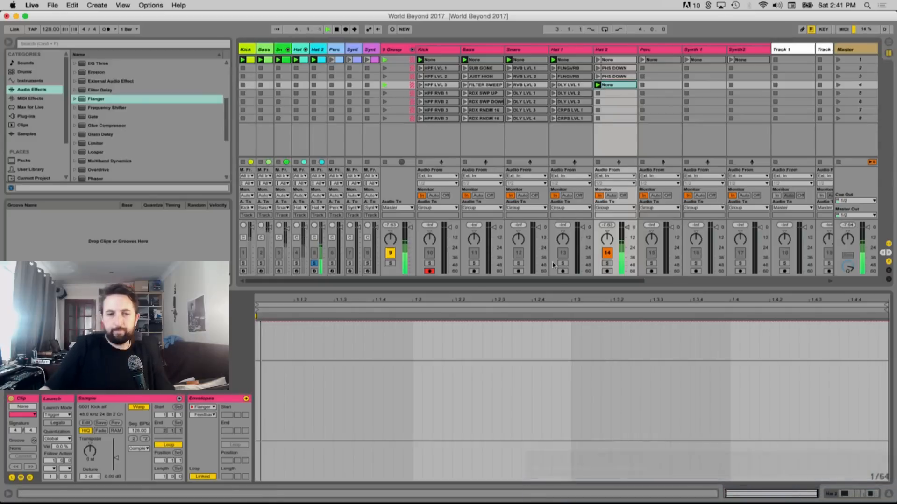
left_click(203, 414)
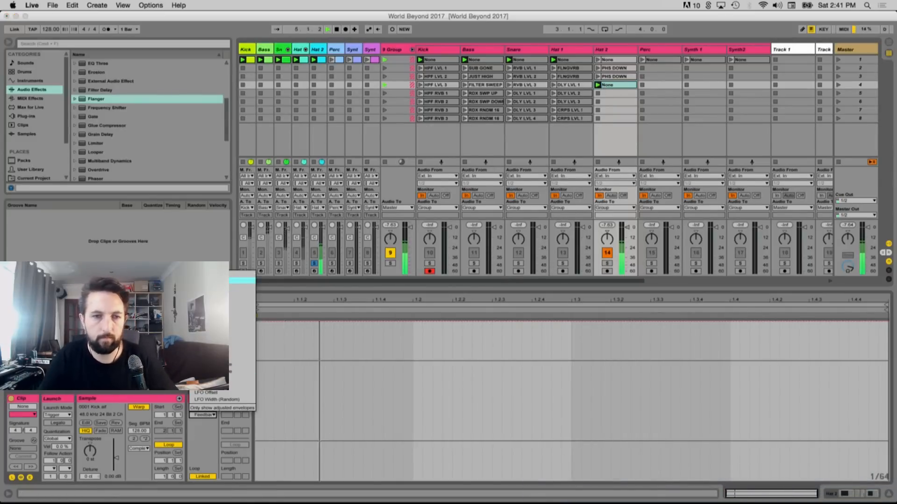
left_click(243, 284)
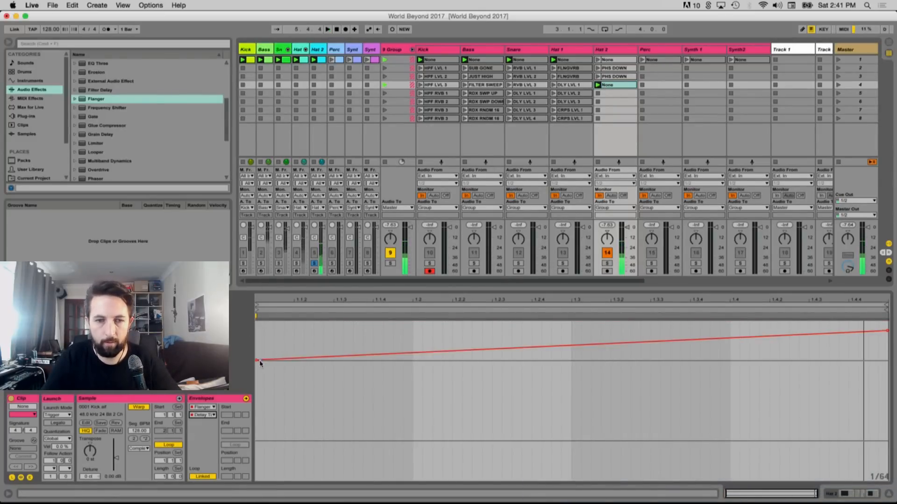
left_click_drag(255, 363, 257, 391)
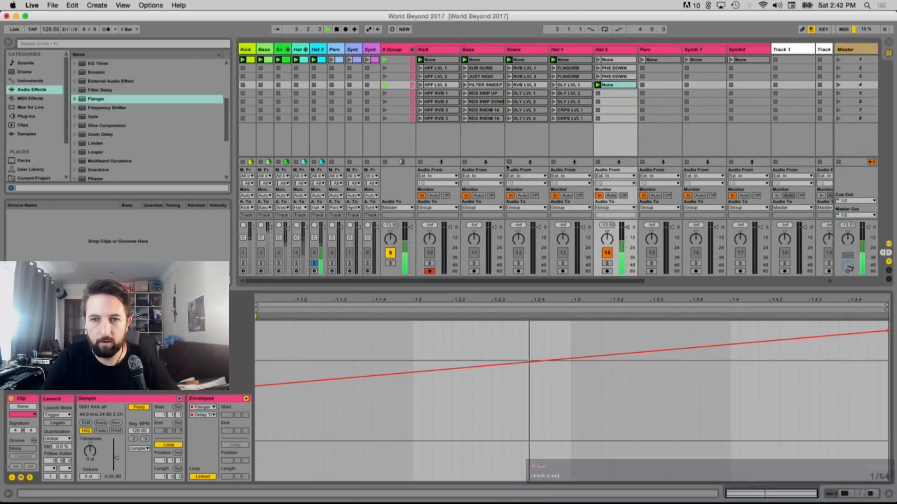
key("super+r")
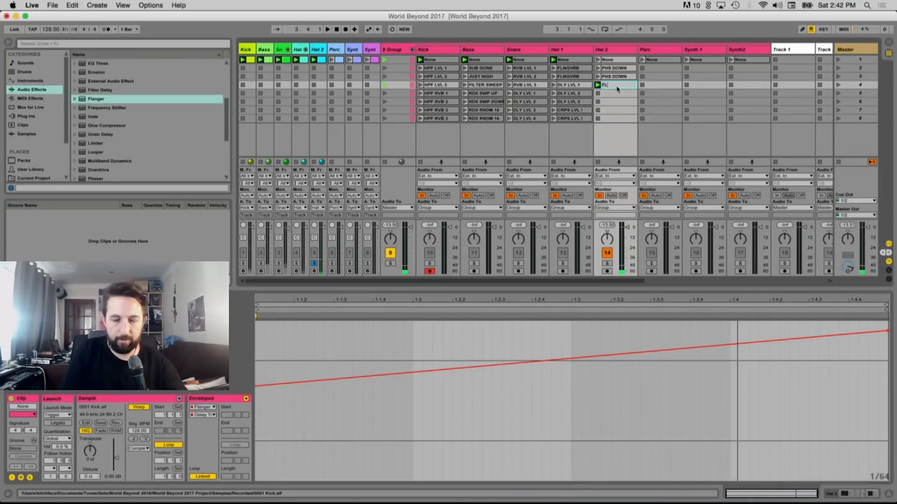
Raise the Limiter Gain envelope slightly across the whole FLNG DOWN clip and audition it
left_click(202, 408)
left_click(214, 435)
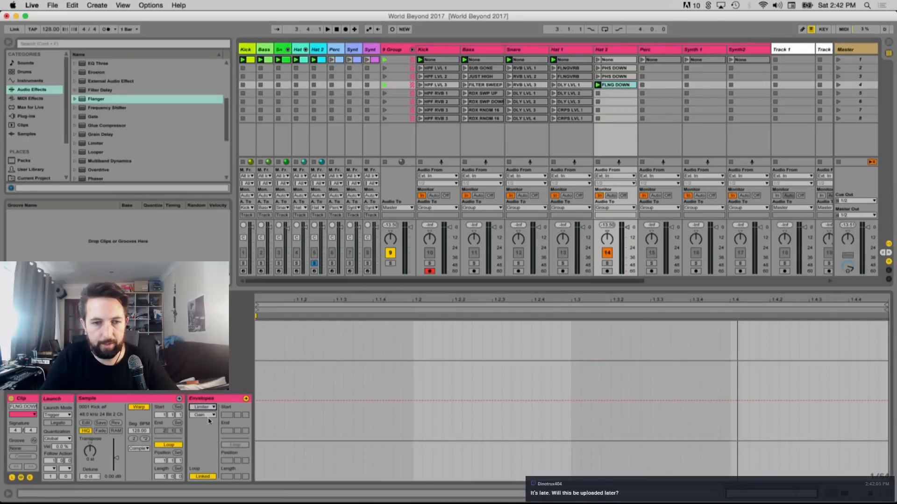
left_click_drag(260, 405, 256, 390)
key("space")
key("space")
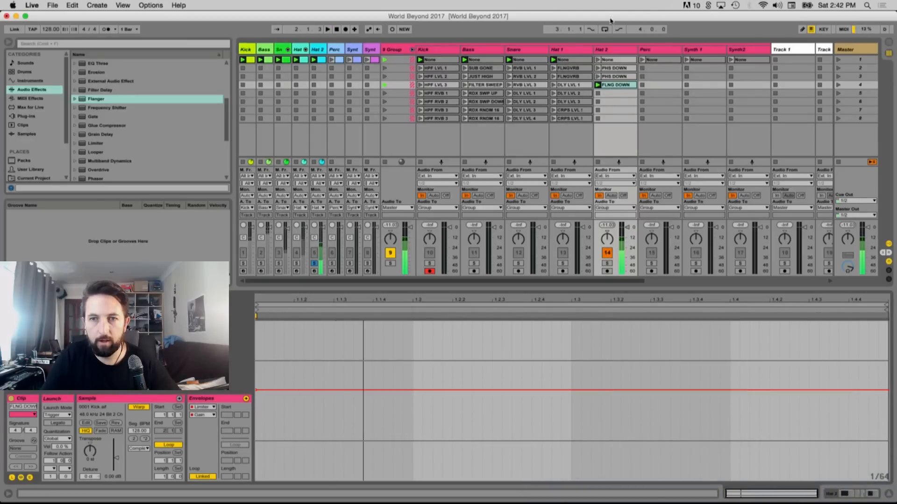
Duplicate FLNG DOWN into Hat 2's fifth slot as FLNG UP and rename the third clip PHS UP
key("super+d")
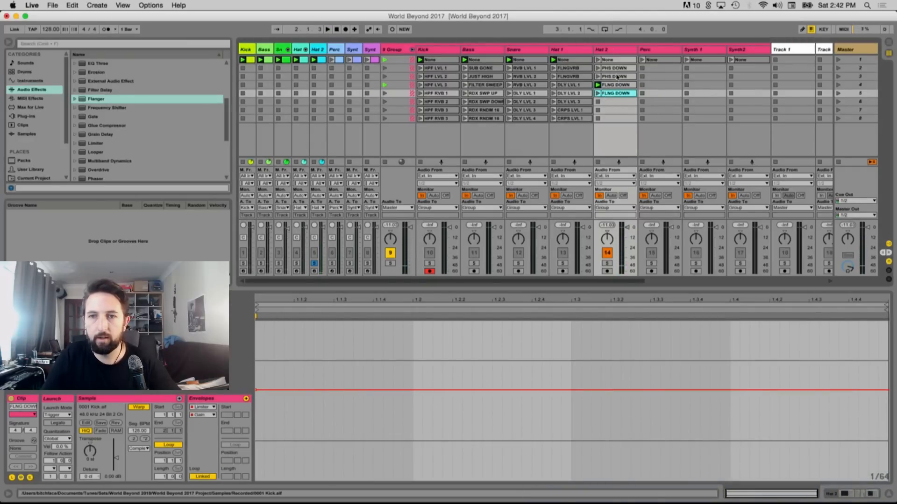
left_click(620, 77)
key("super+c")
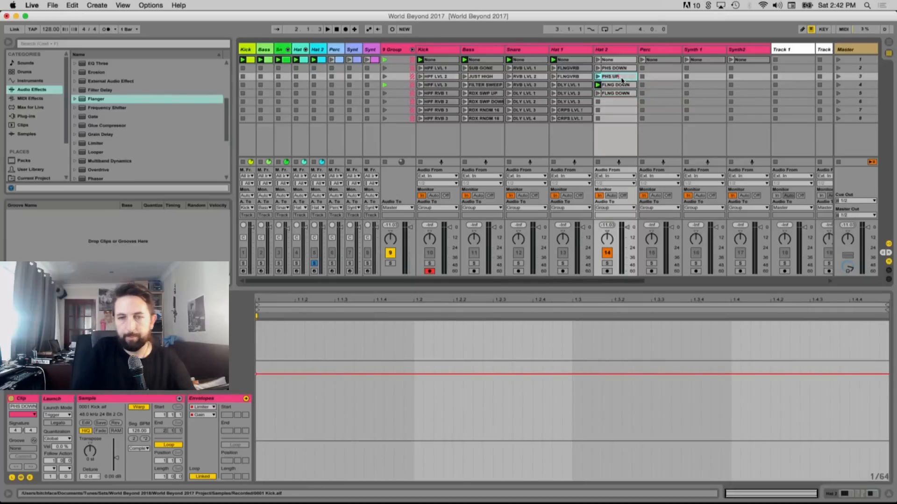
left_click(623, 93)
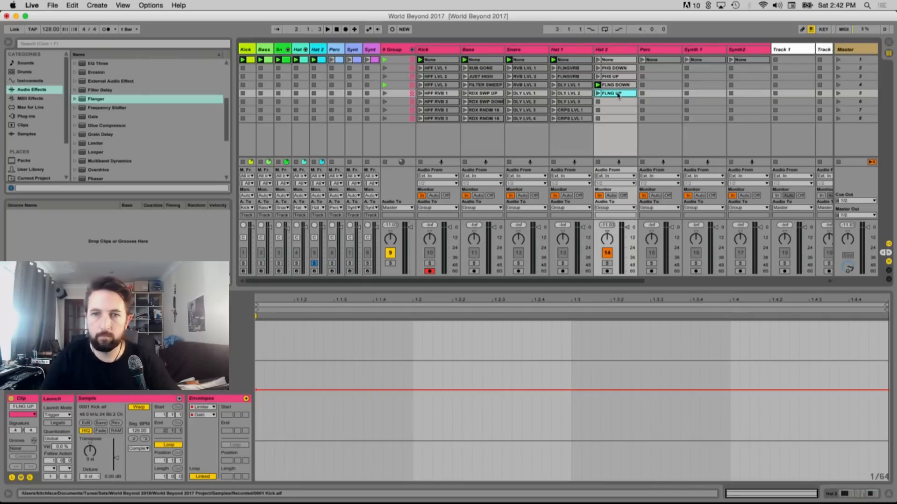
Check the fifth Hat 2 clip's Flanger Delay Time envelope and swap the flanger clips so FLNG UP is fourth and FLNG DOWN fifth
left_click(597, 94)
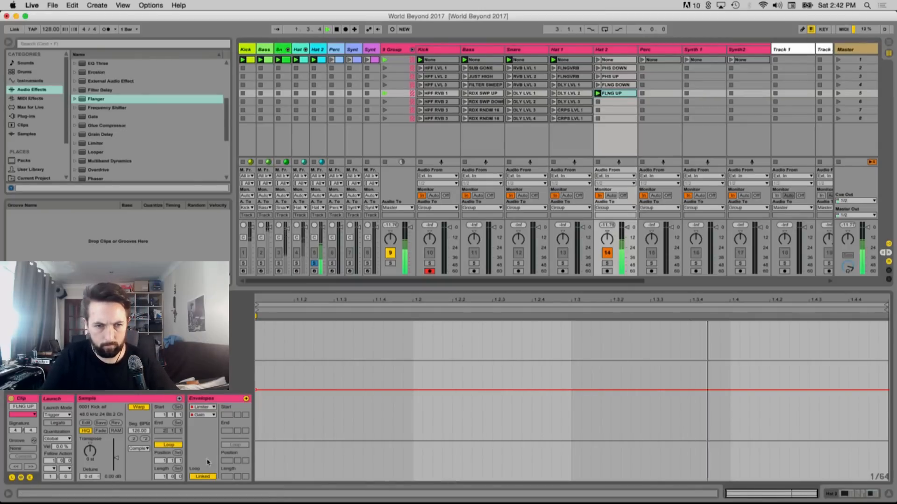
left_click(203, 407)
left_click(214, 441)
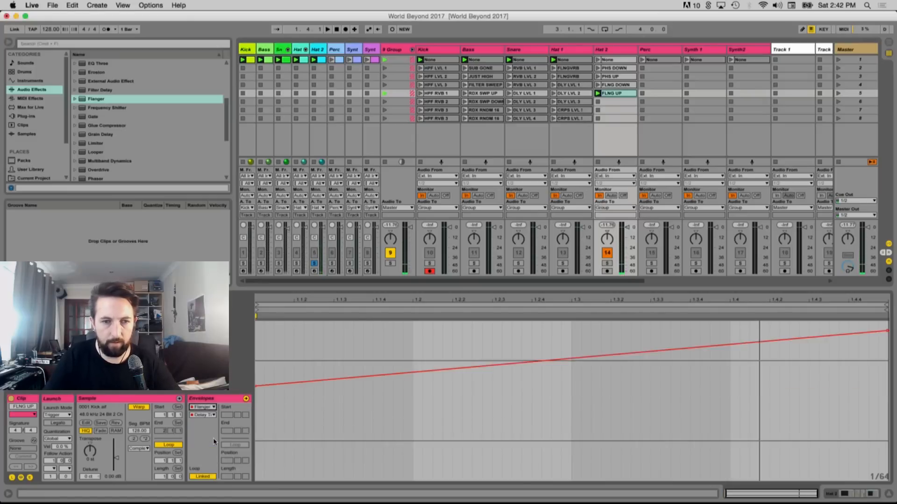
left_click(203, 415)
left_click(204, 410)
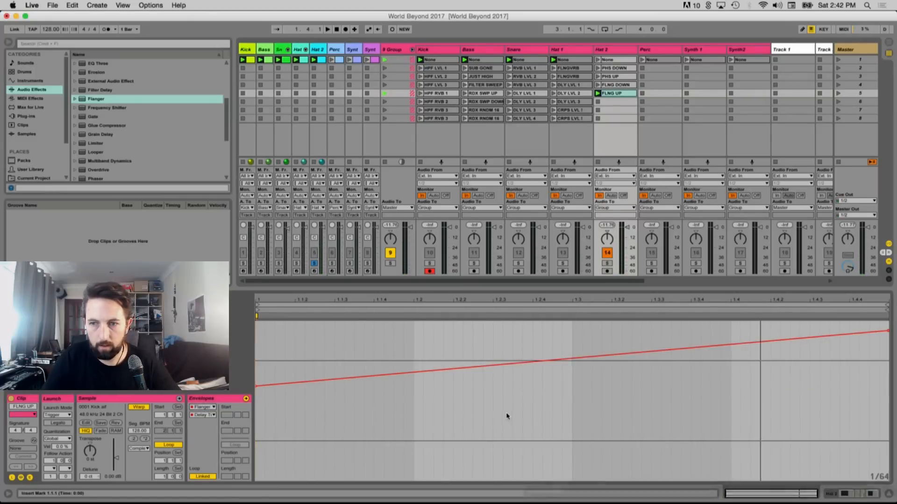
left_click(622, 87)
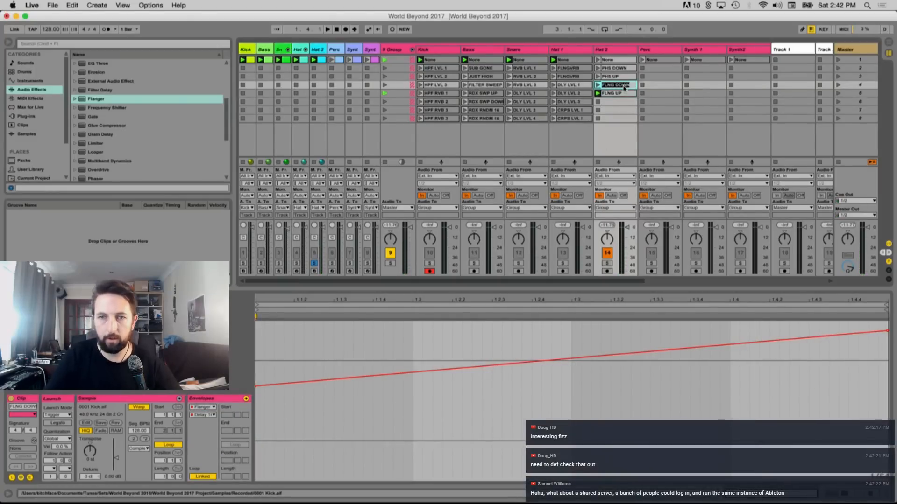
left_click_drag(624, 87, 613, 94)
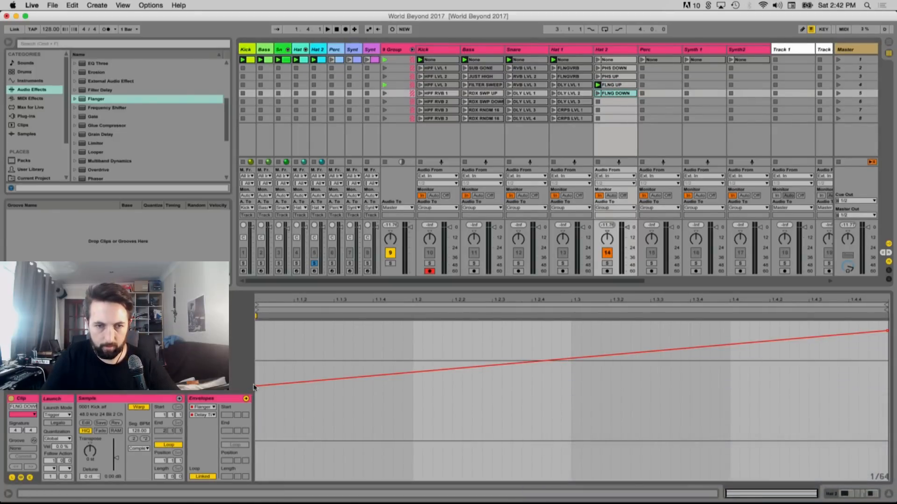
Reverse FLNG DOWN's Flanger Delay Time envelope into a steep falling ramp across the clip and audition it
left_click_drag(257, 386, 256, 337)
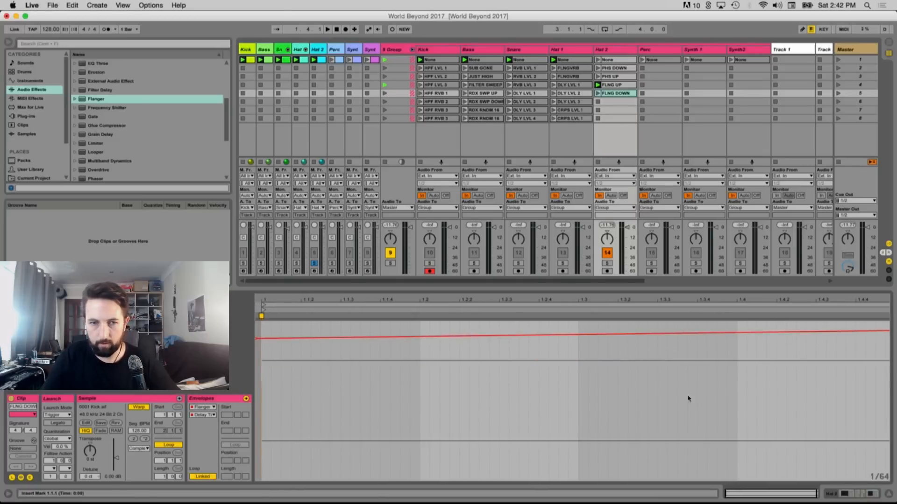
key("super+z")
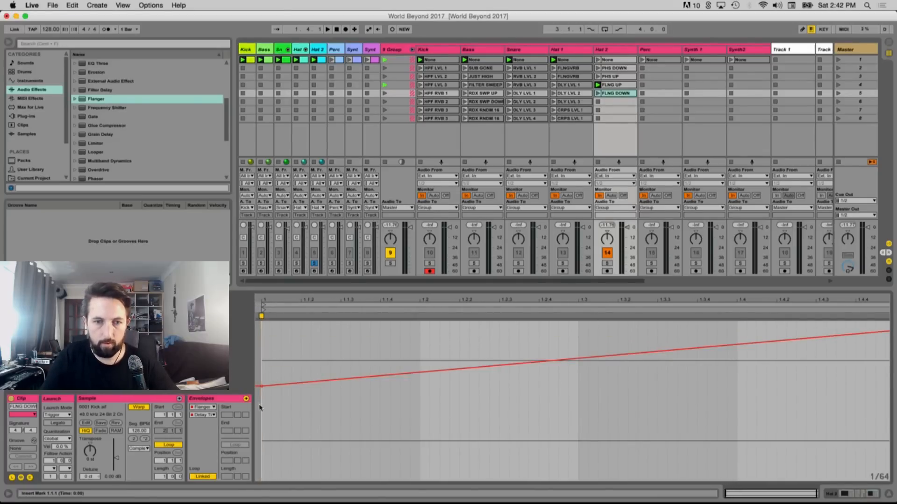
left_click_drag(257, 387, 257, 331)
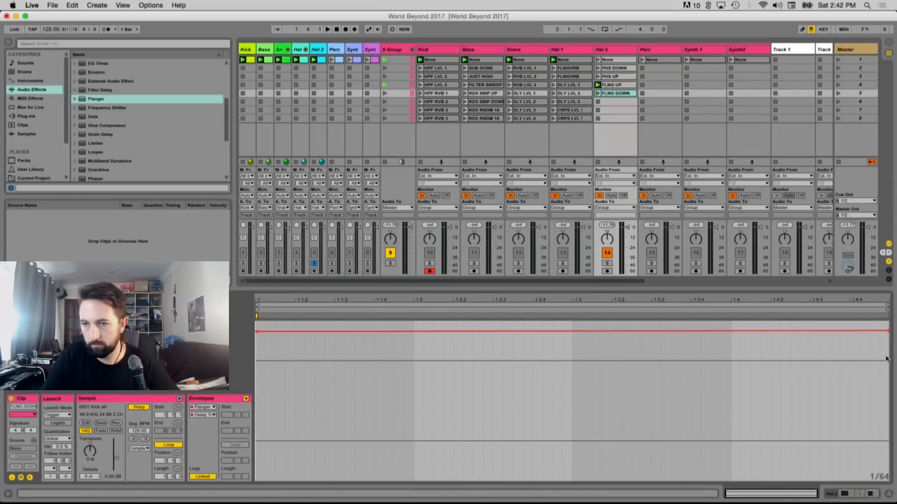
left_click_drag(888, 332, 884, 442)
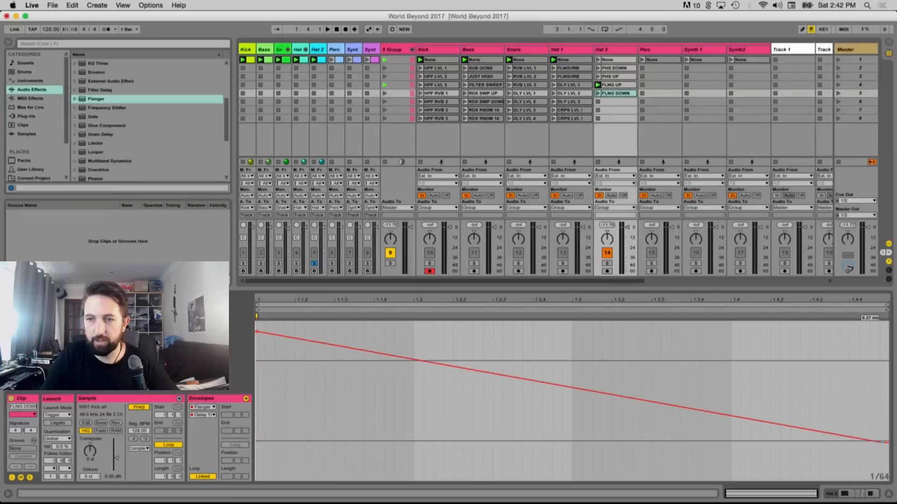
left_click(598, 93)
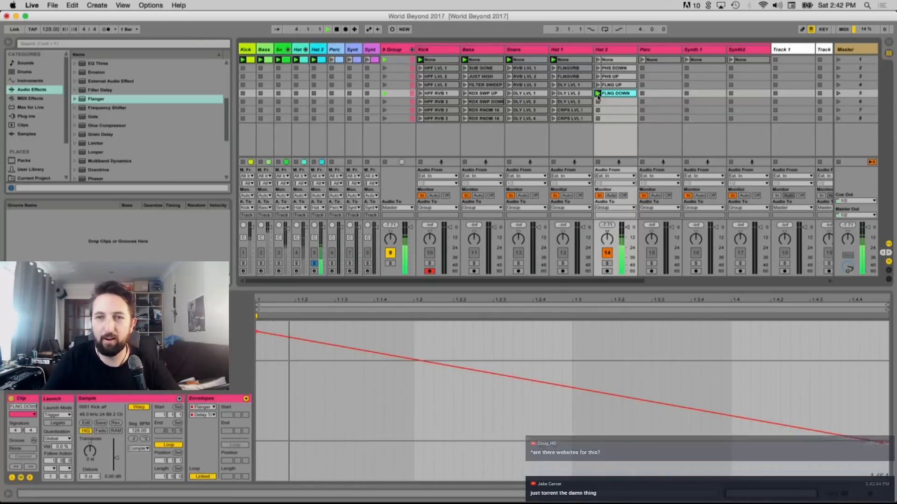
Lower the Limiter Gain envelope to about -0.07 dB across the whole FLNG DOWN clip while it plays
left_click(204, 416)
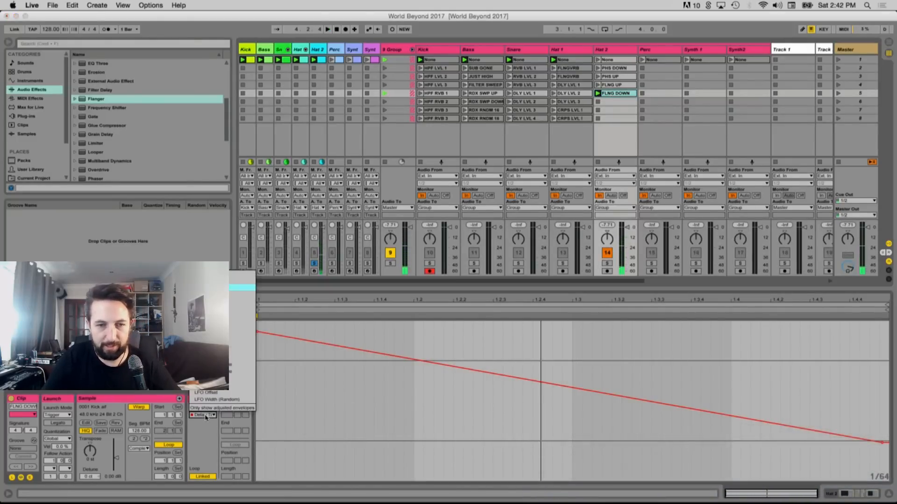
left_click(131, 397)
left_click(202, 407)
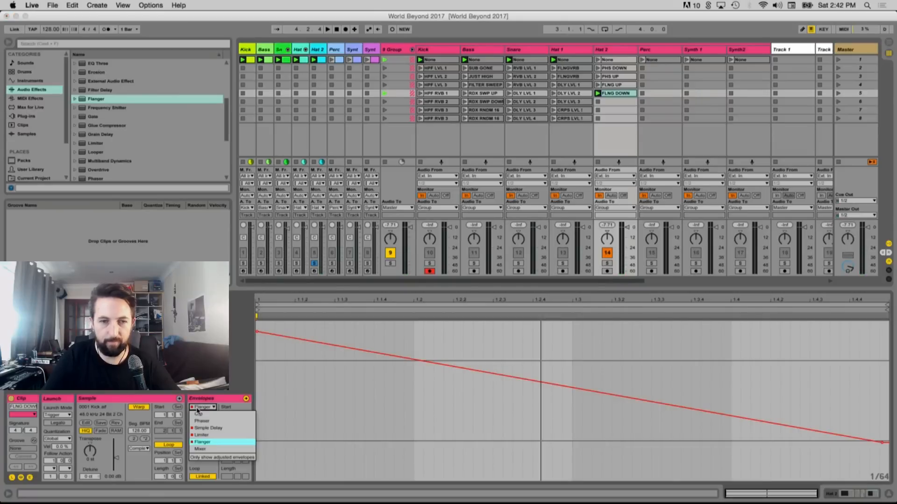
left_click(206, 436)
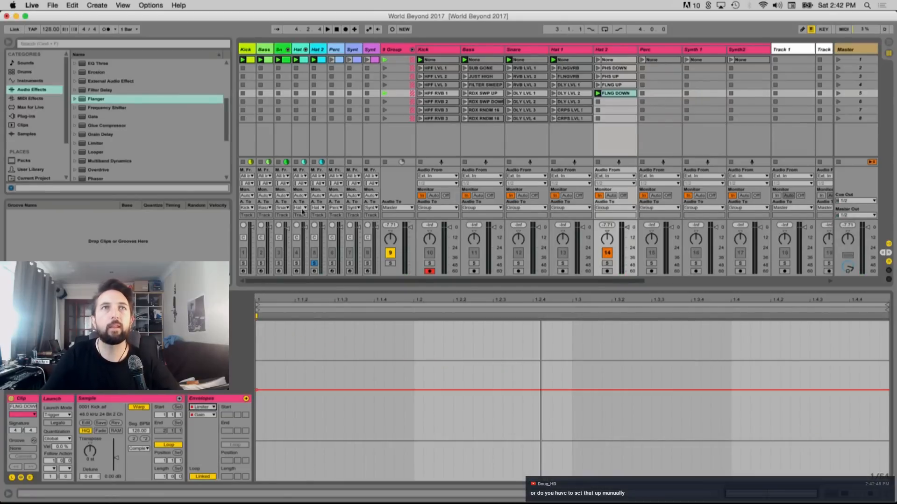
key("space")
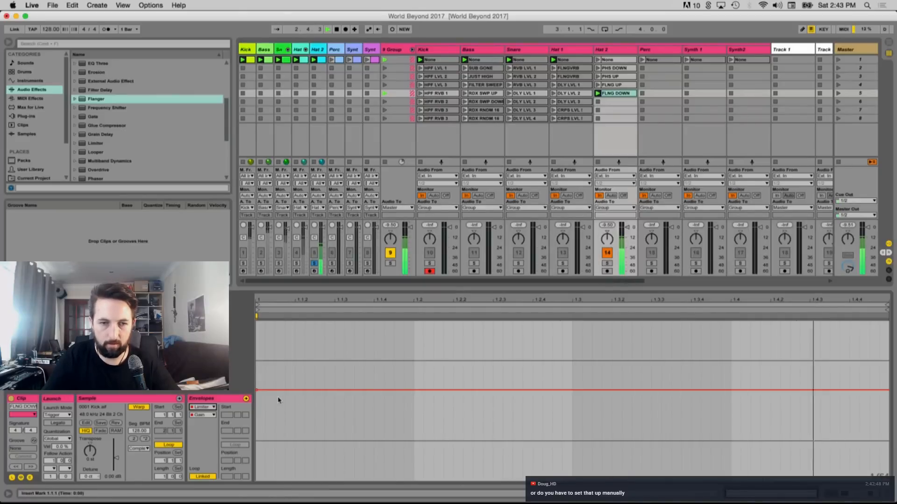
left_click_drag(276, 391, 258, 401)
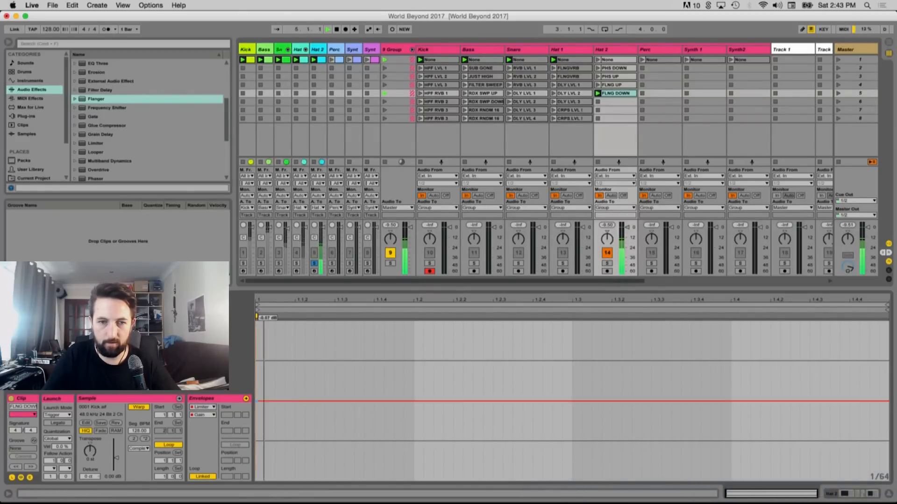
Move the Flanger between the Phaser and Simple Delay in Hat 2's effect chain and play the track
left_click(609, 50)
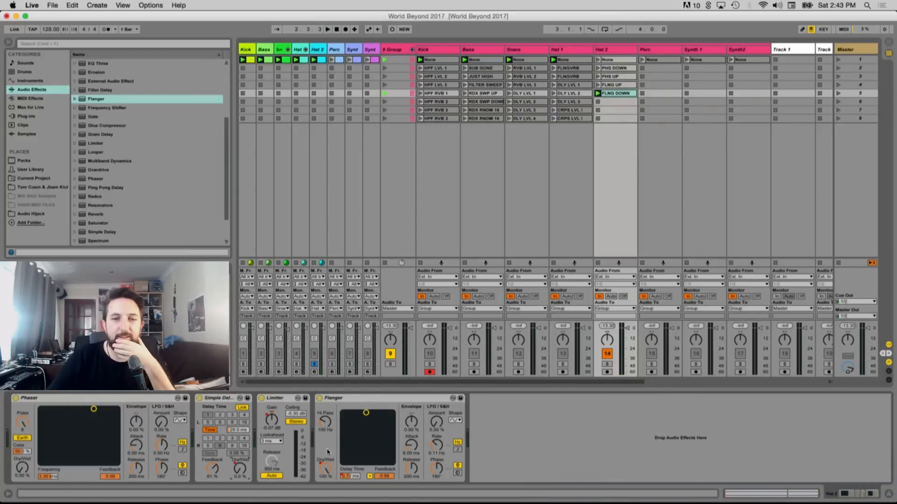
left_click_drag(342, 399, 274, 395)
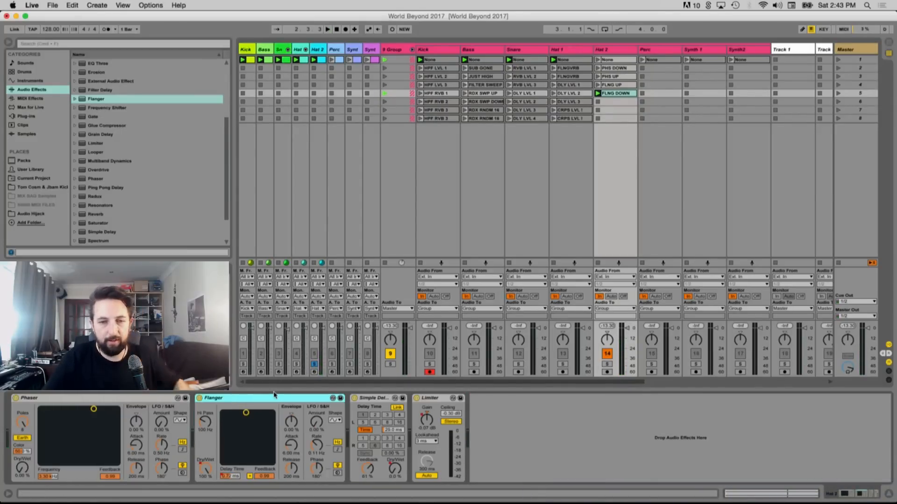
key("space")
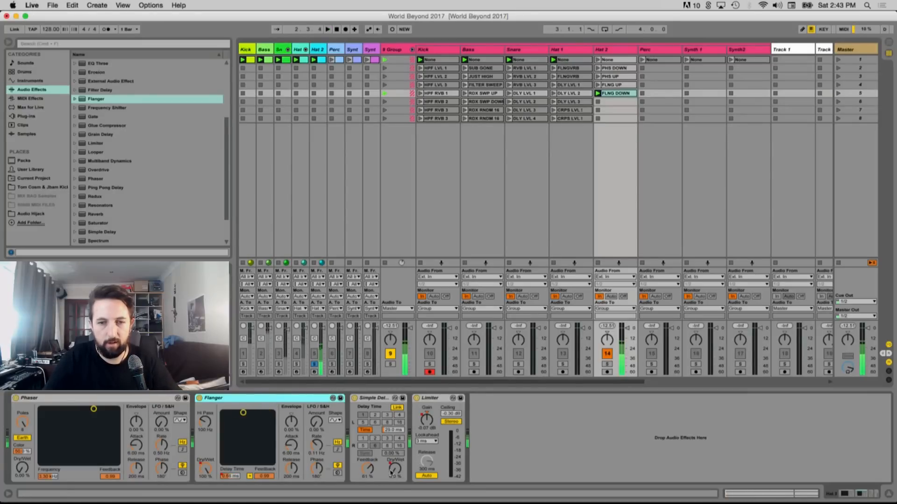
Flatten FLNG DOWN's Simple Delay Dry/Wet envelope to zero and draw a raised 1/8 block at the clip's start
left_click(477, 386)
left_click(619, 94)
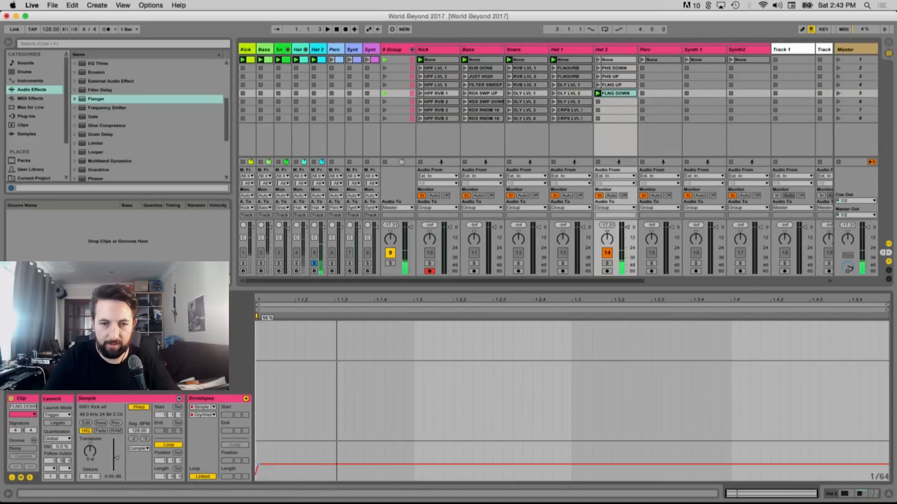
key("super+1")
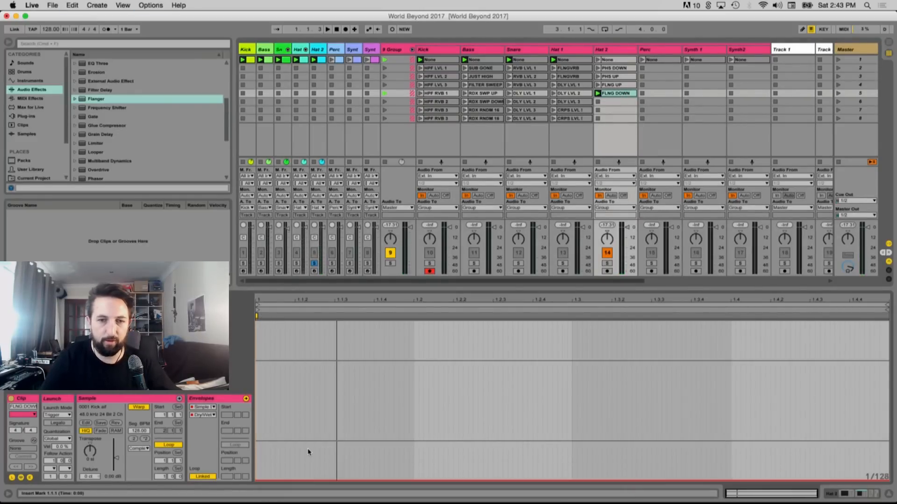
key("super+2")
key("super+2")
key("super+b")
left_click(305, 388)
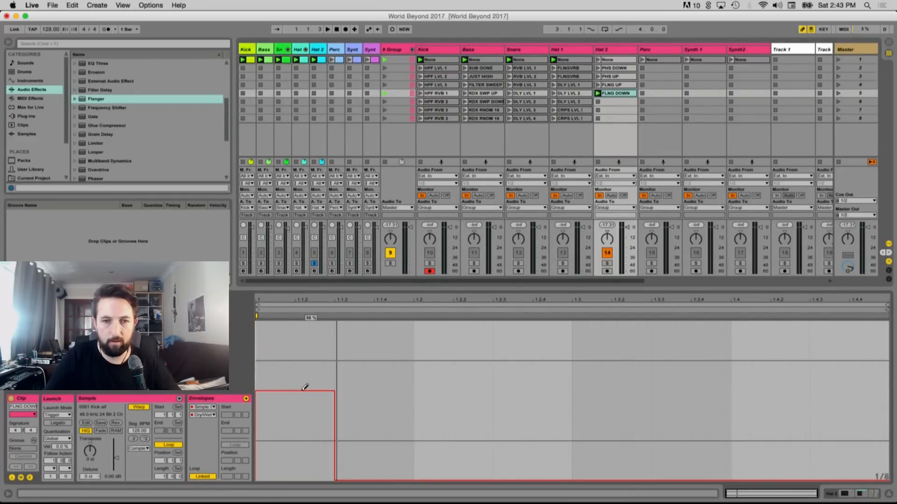
mouse_move(306, 381)
left_mouse_down()
mouse_move(304, 356)
mouse_move(304, 371)
left_mouse_up()
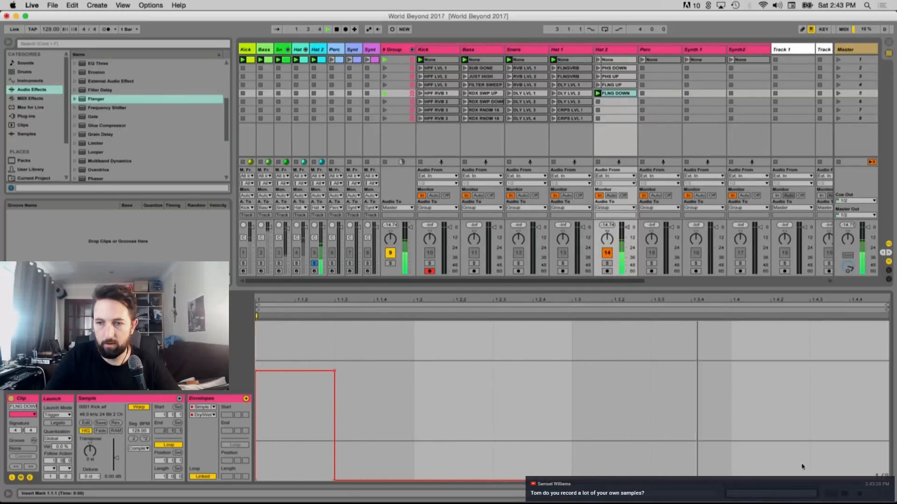
Shape FLNG DOWN's Simple Delay L Time envelope to fall to the minimum over the first beat and stay flat, playing the clip
left_click(204, 415)
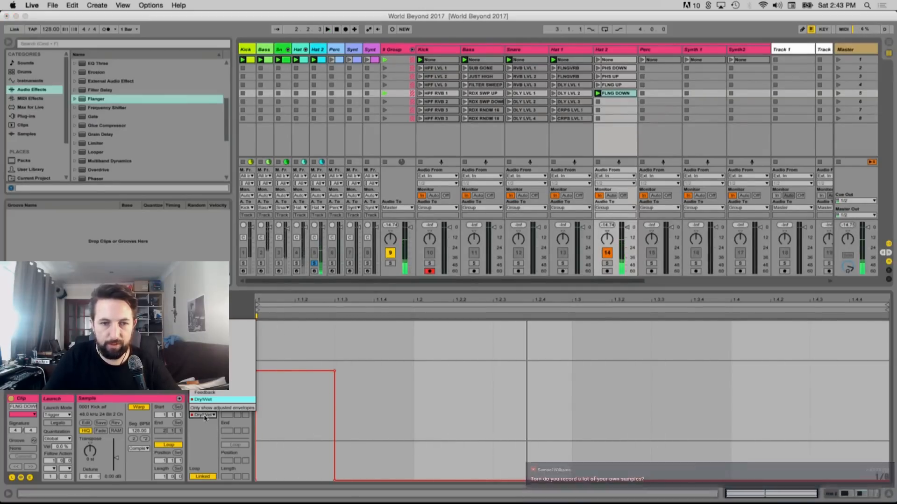
left_click(204, 400)
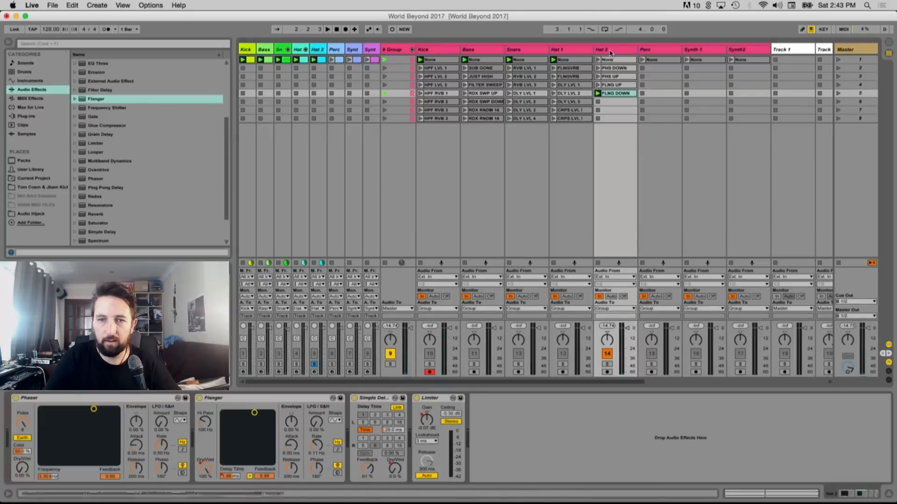
key("shift+Tab")
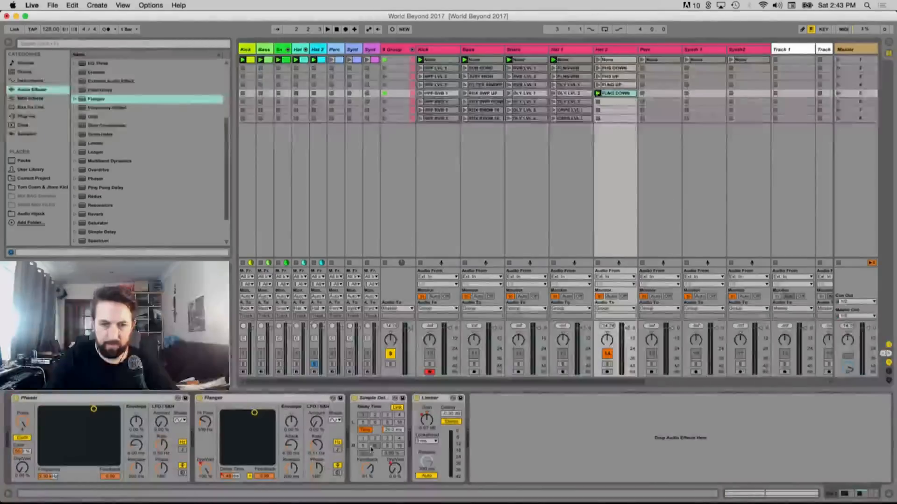
left_click(616, 93)
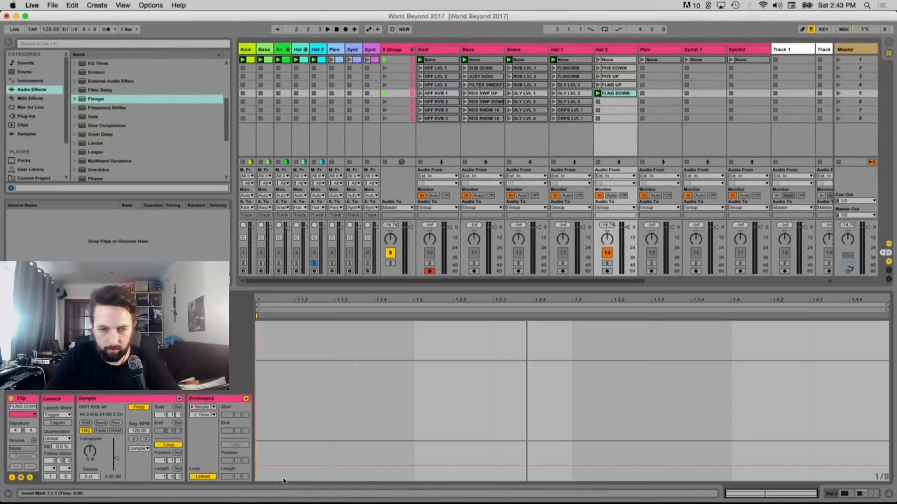
mouse_move(271, 466)
left_mouse_down()
mouse_move(271, 403)
mouse_move(271, 440)
mouse_move(258, 462)
left_mouse_up()
key("space")
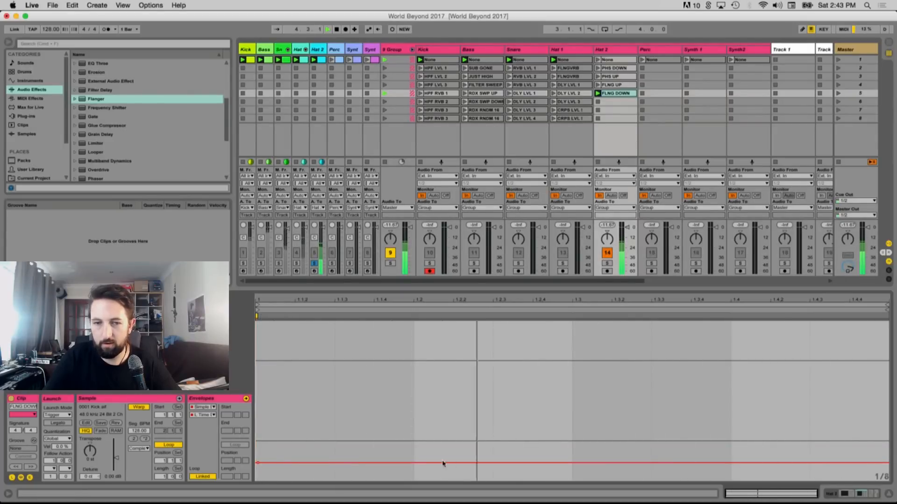
left_click_drag(423, 464, 410, 480)
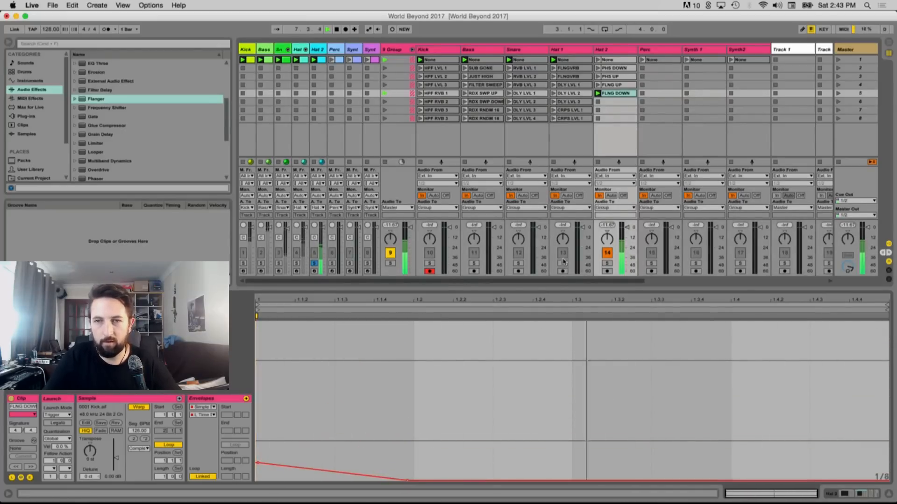
Switch the Flanger LFO rate on Hat 2 to tempo sync and raise the LFO Amount while auditioning FLNG DOWN
key("shift+Tab")
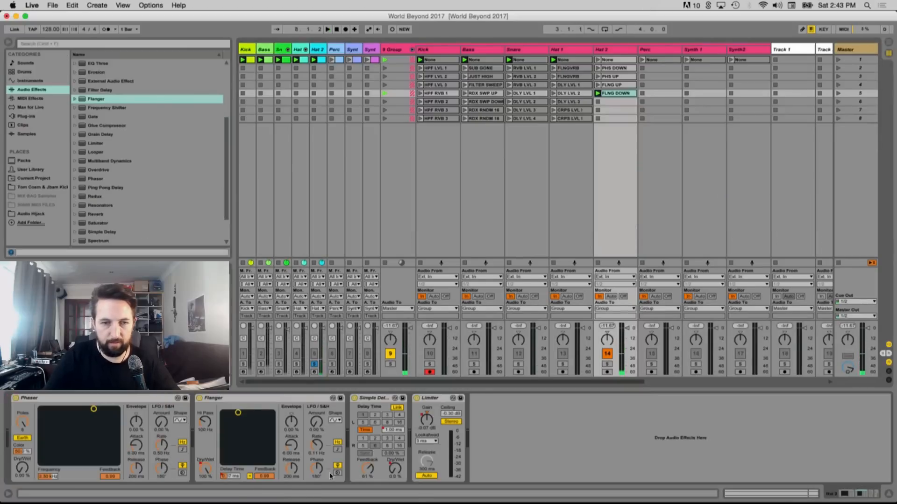
key("space")
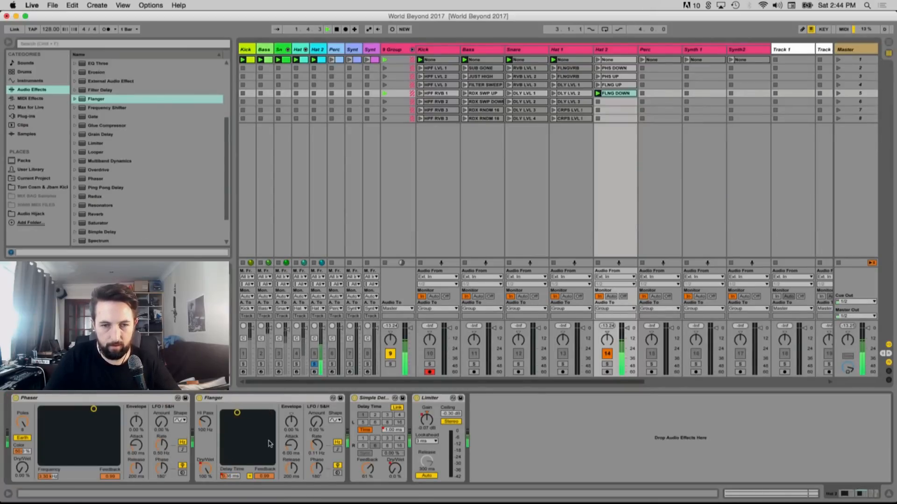
left_click(338, 450)
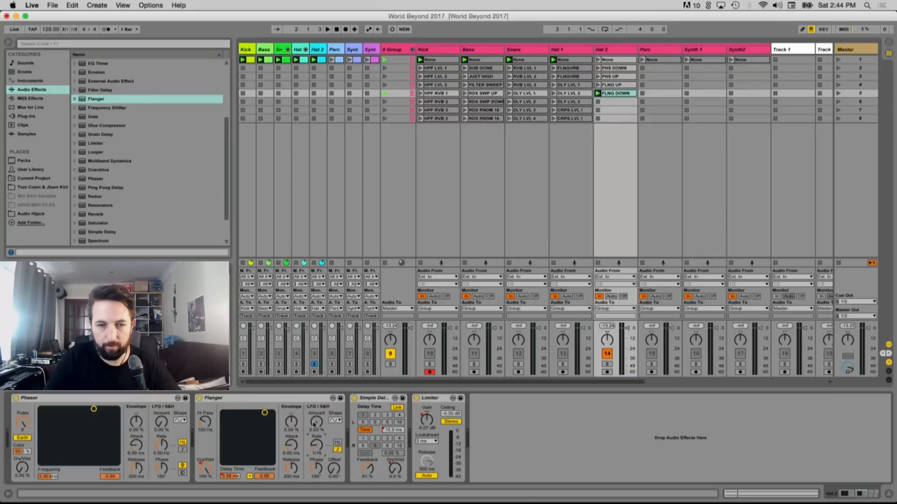
key("space")
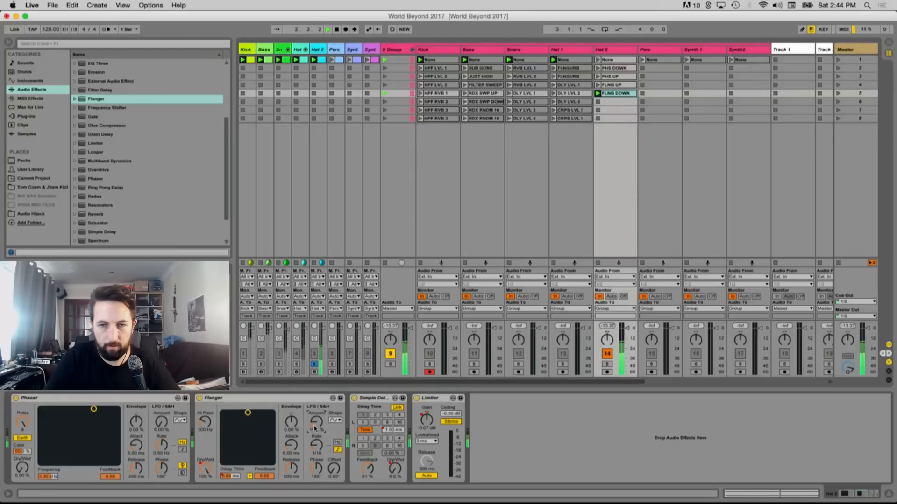
Alternate between the FLNG UP and FLNG DOWN clips to compare the sweeps, soloing the Kick track alongside Hat 2
left_click(601, 84)
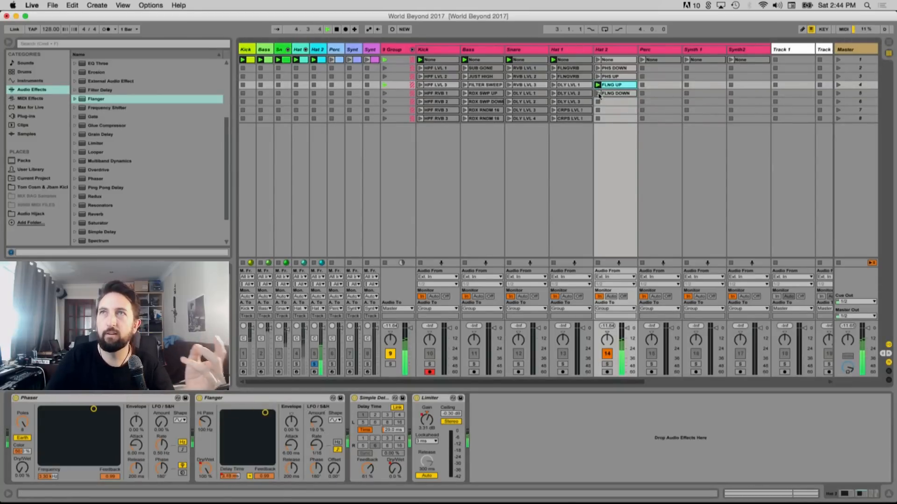
left_click(599, 94)
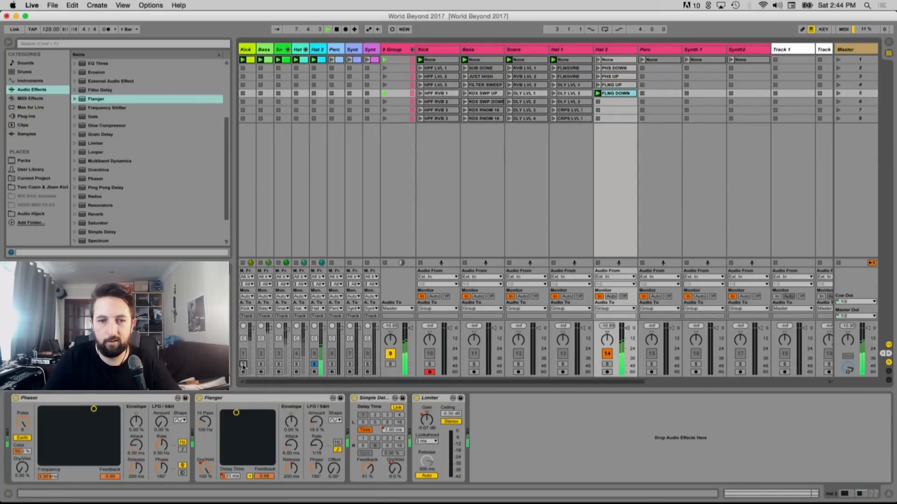
left_click(599, 85)
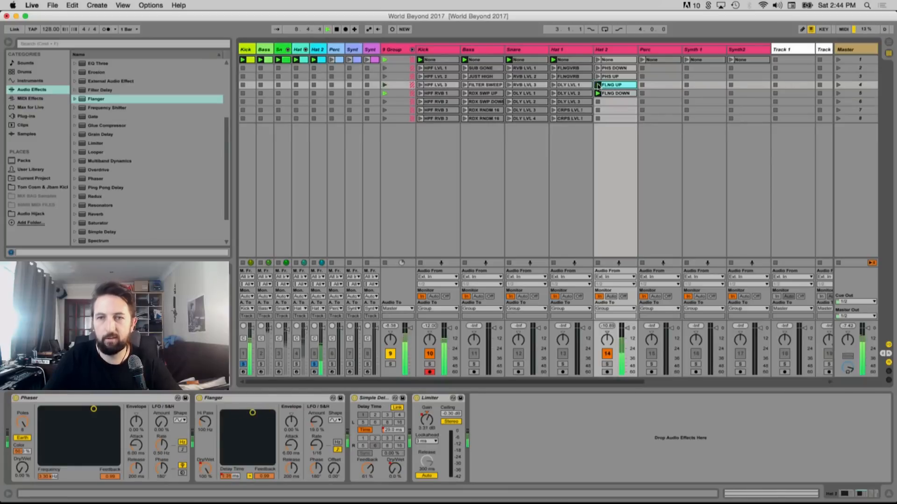
Audition Hat 2's PHS UP, PHS DOWN, None, FLNG UP and FLNG DOWN clips, bringing in Hat 1 with its second FLNGVRB clip
left_click(598, 77)
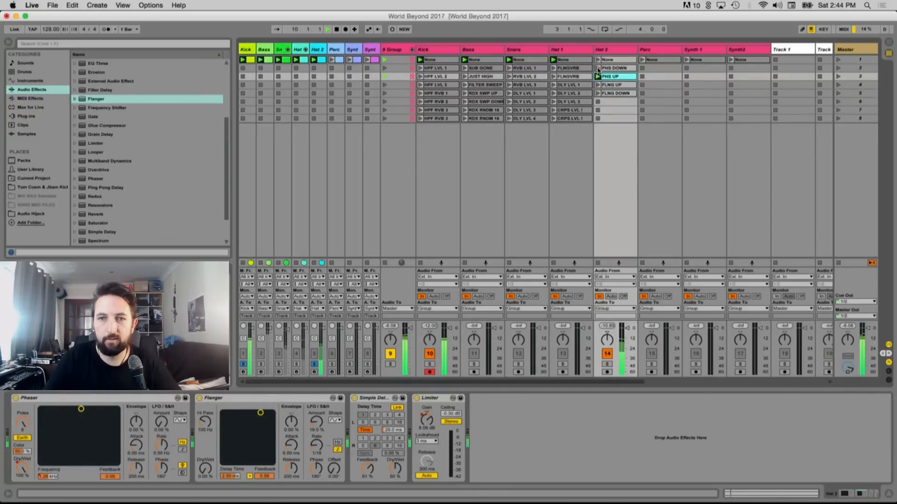
left_click(597, 69)
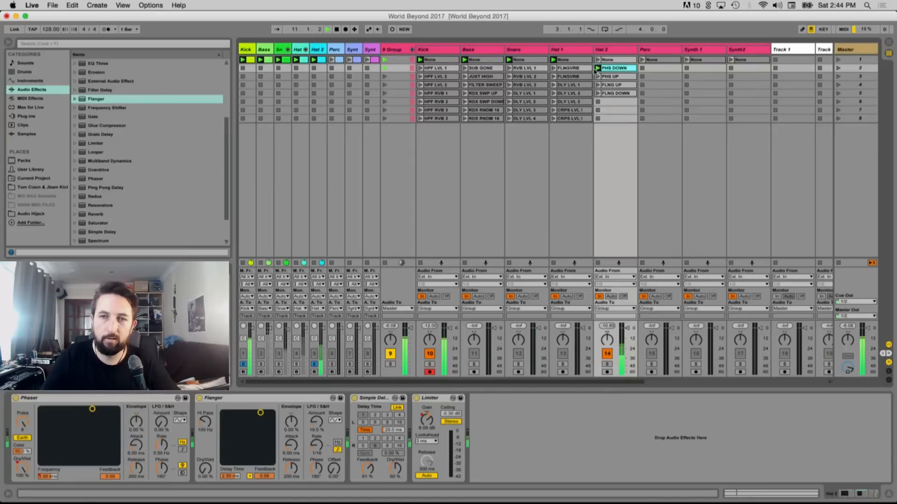
left_click(598, 59)
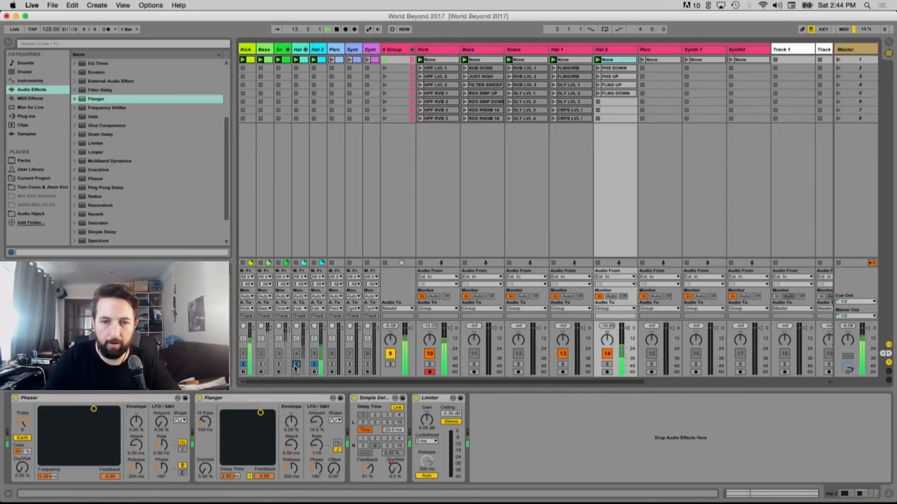
left_click(598, 85)
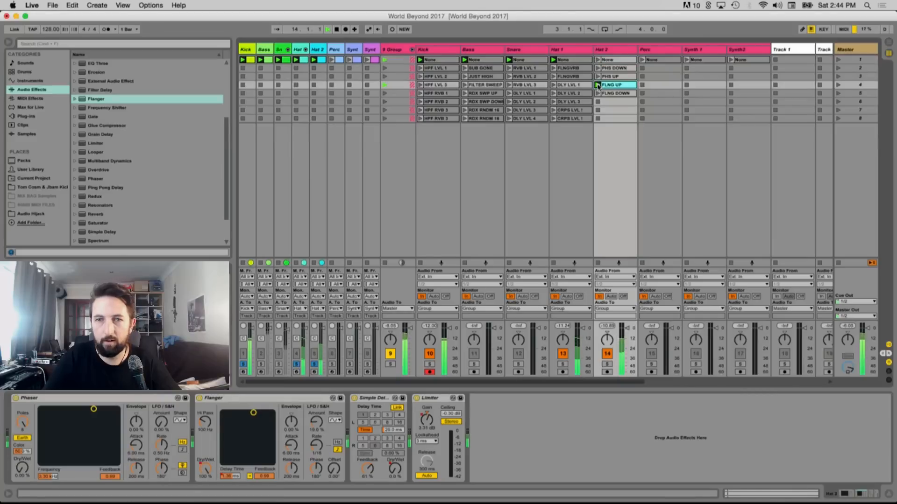
left_click(553, 77)
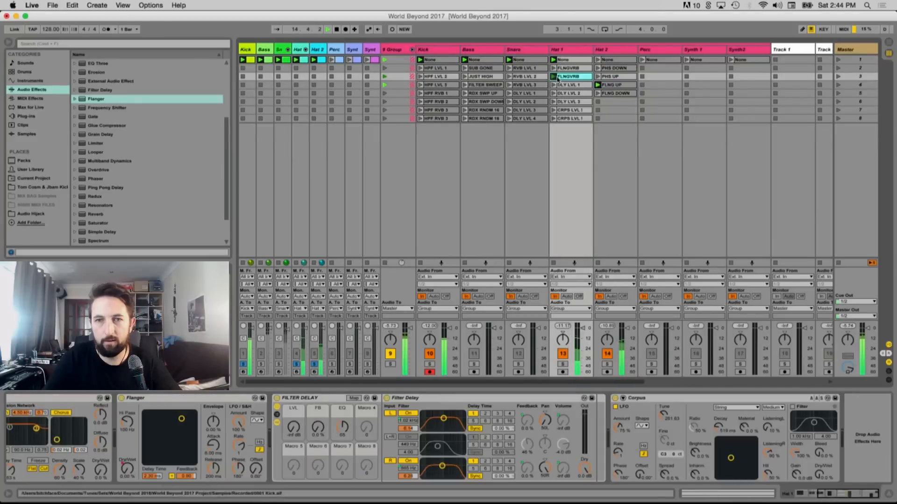
left_click(598, 93)
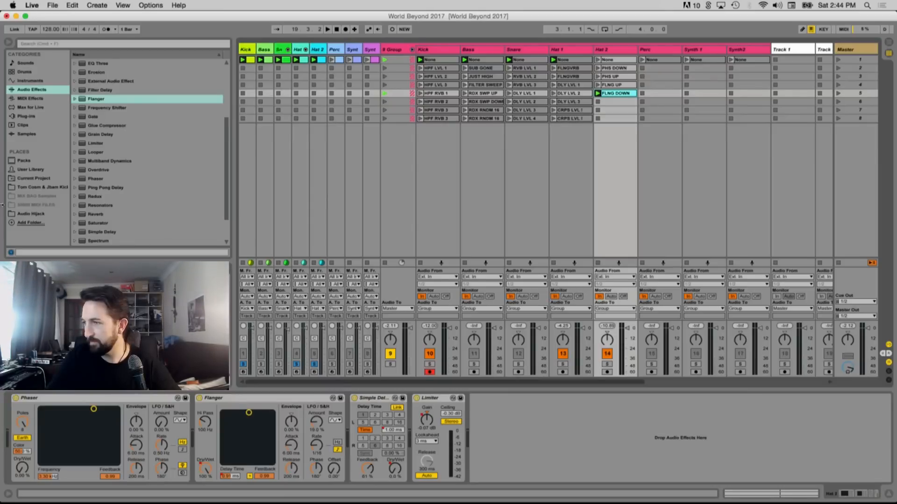
key("space")
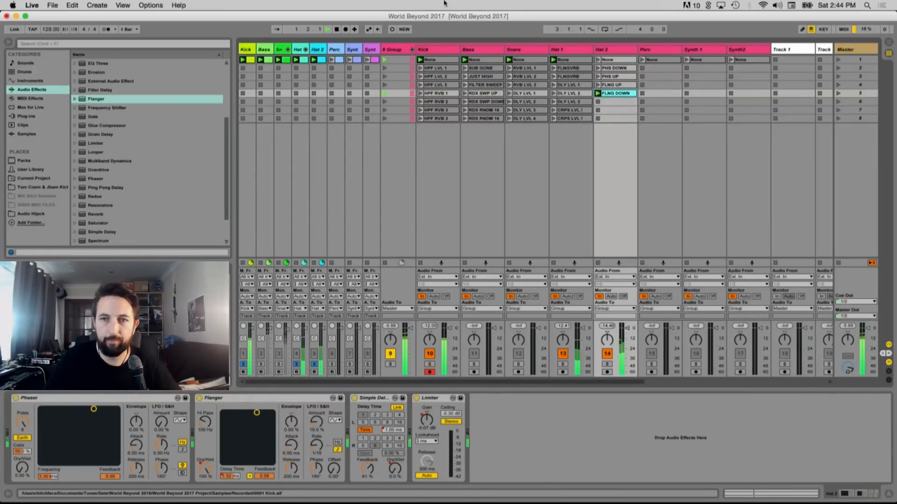
Solo only Hat 2 with its None clip playing, and insert Redux between Simple Delay and the Limiter in its chain
left_click(314, 365)
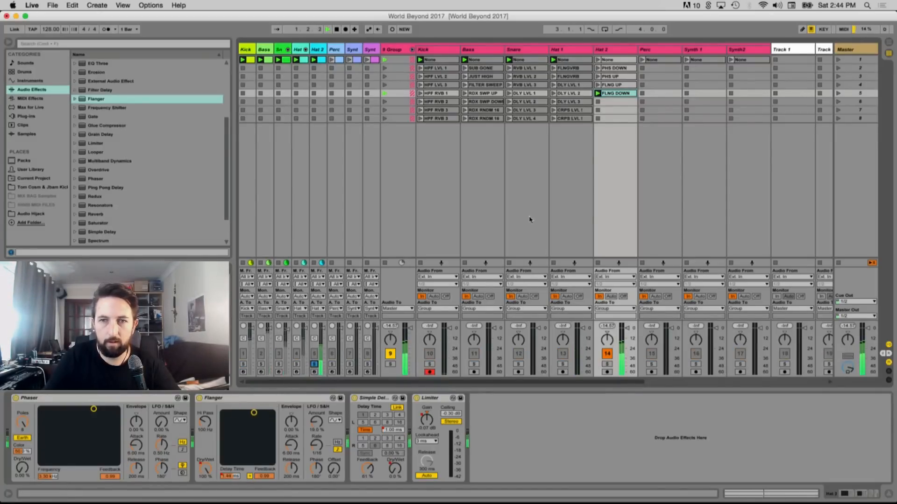
left_click(599, 60)
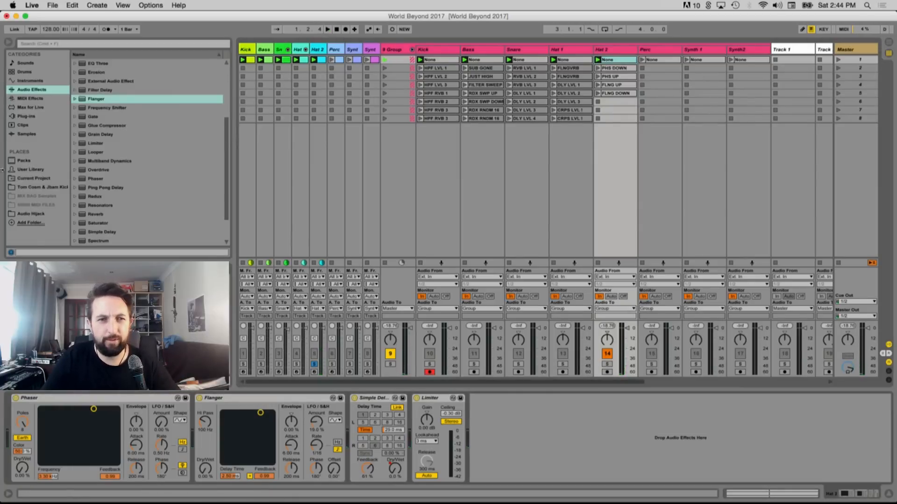
key("space")
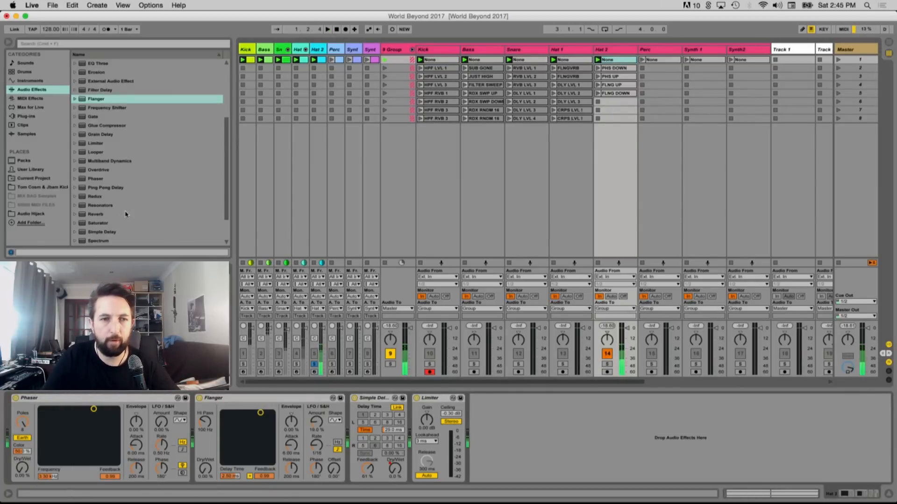
double_click(112, 200)
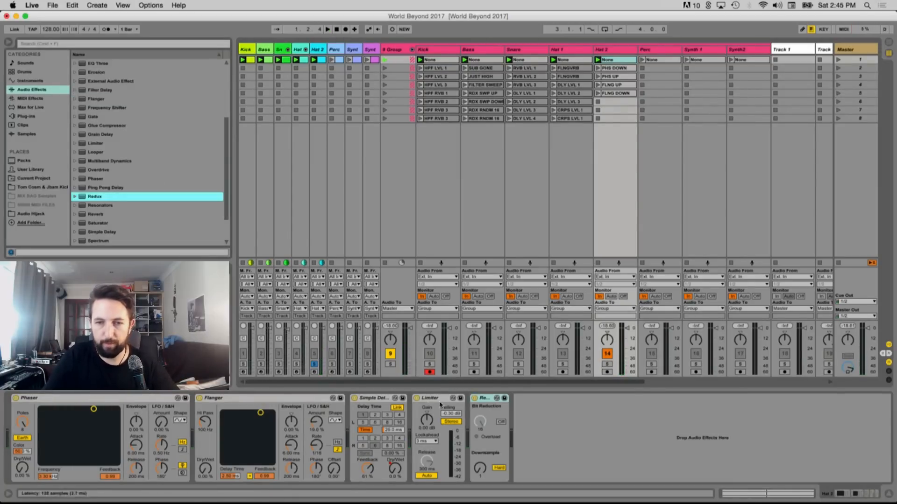
left_click_drag(484, 398, 426, 409)
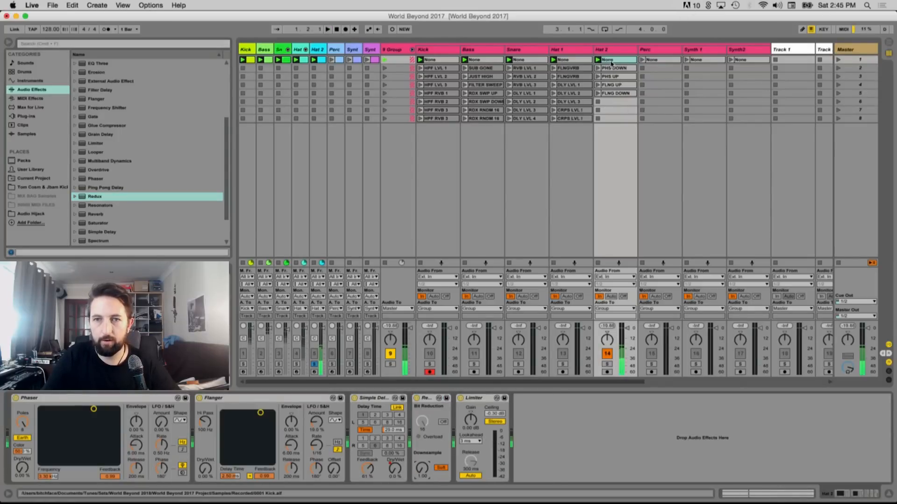
Copy Hat 2's None clip into the slot below FLNG DOWN, and duplicate FLNG DOWN directly above that copy and launch it
left_click(608, 102)
left_click(608, 102)
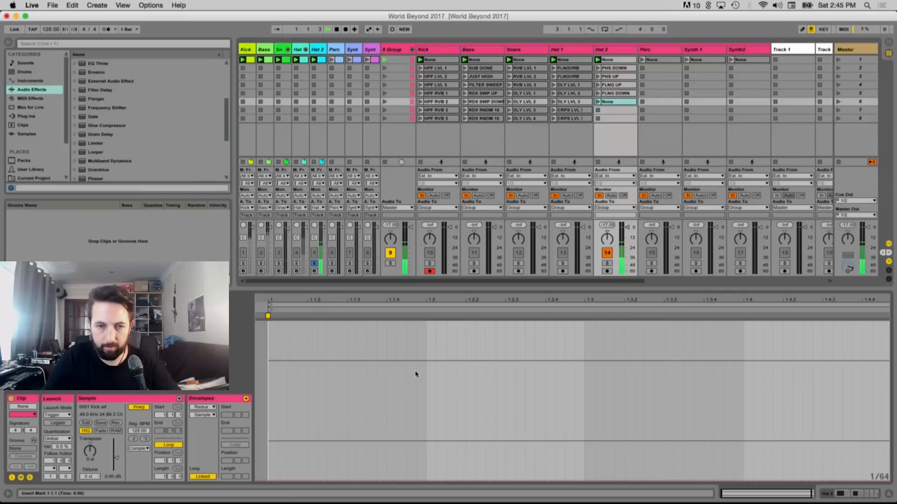
key("space")
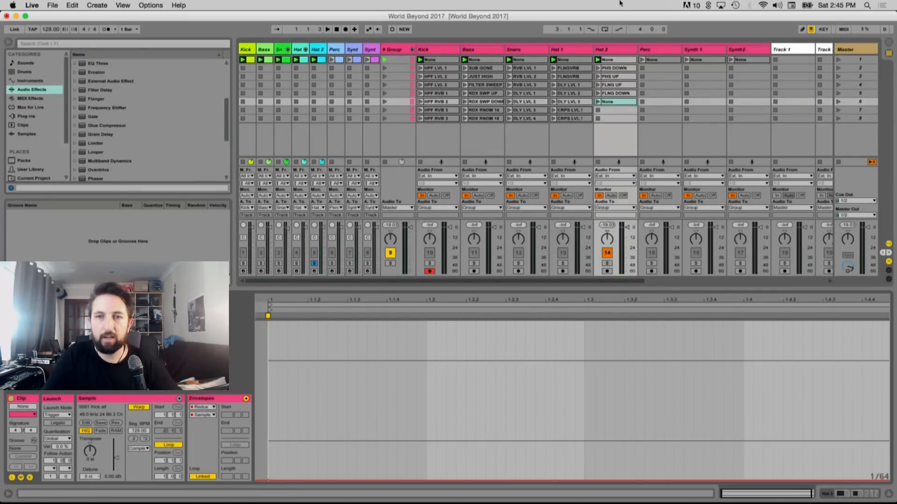
mouse_move(613, 102)
left_mouse_down()
mouse_move(614, 112)
mouse_move(608, 102)
left_mouse_up()
key("Return")
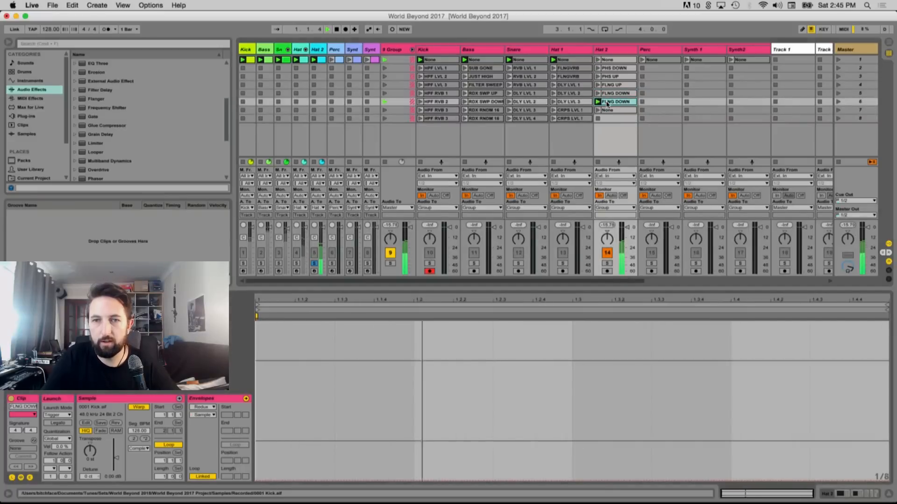
Clear the descending Flanger Delay Time envelope from the duplicated FLNG DOWN clip
left_click(199, 408)
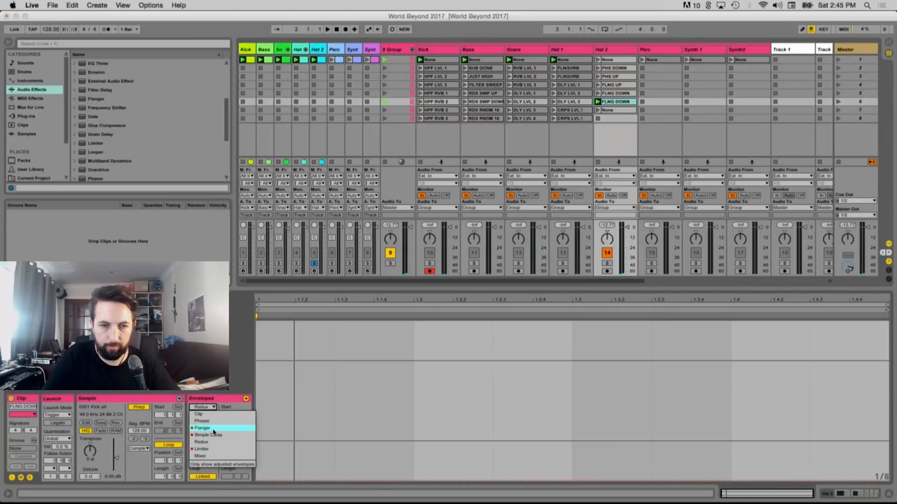
left_click(213, 430)
left_click(204, 415)
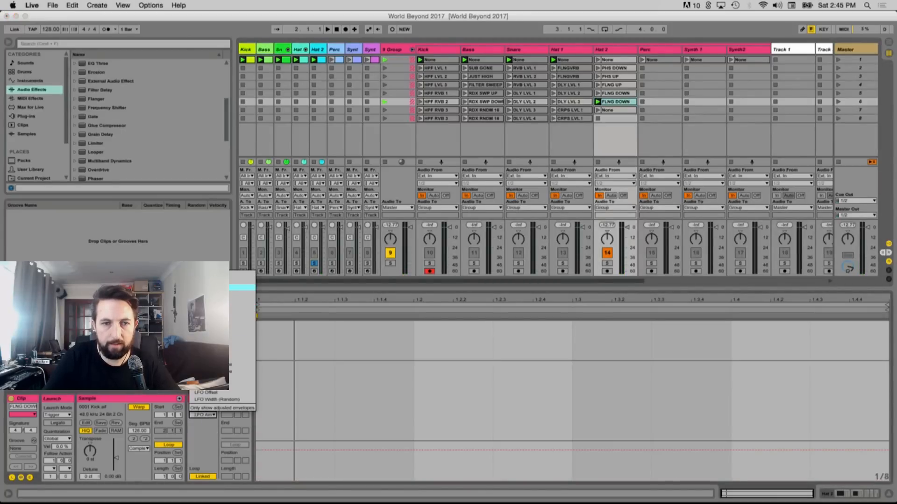
left_click(243, 287)
left_click(341, 427)
key("super+a")
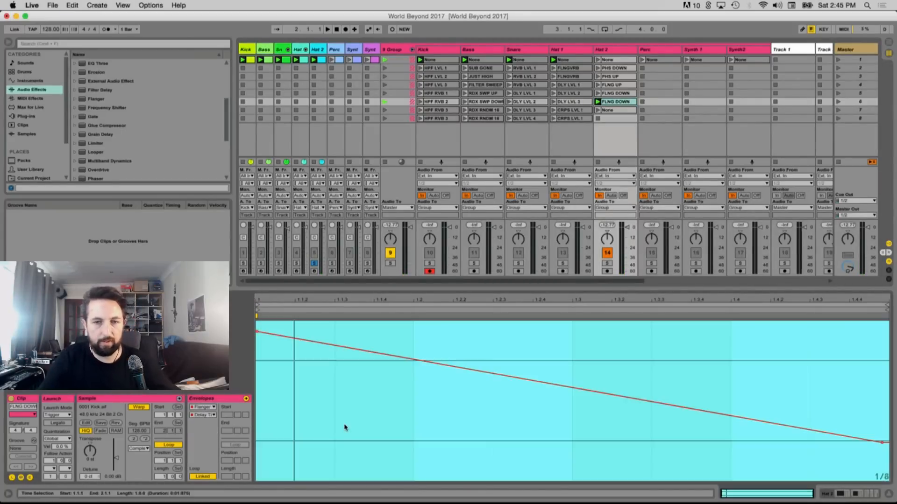
key("Delete")
left_click(337, 409)
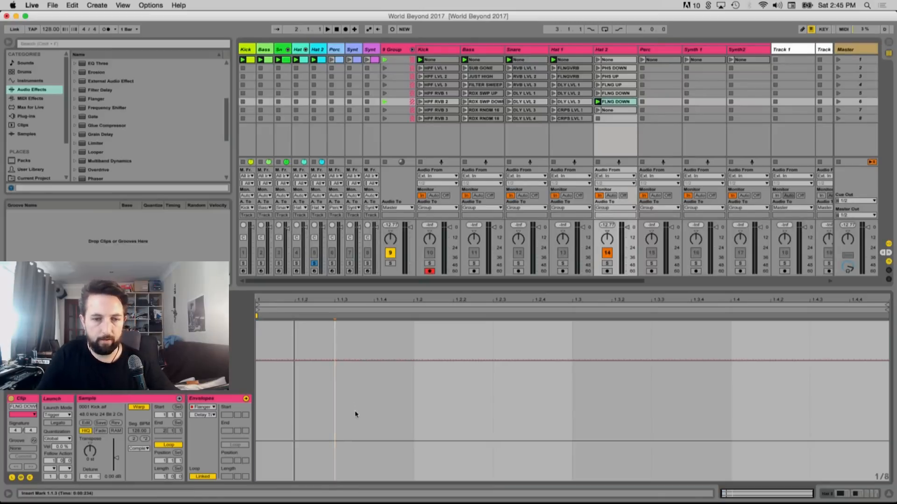
Draw an irregular stepped Flanger Delay Time envelope on a 1/16 grid across the duplicated clip's bar, and play it
key("space")
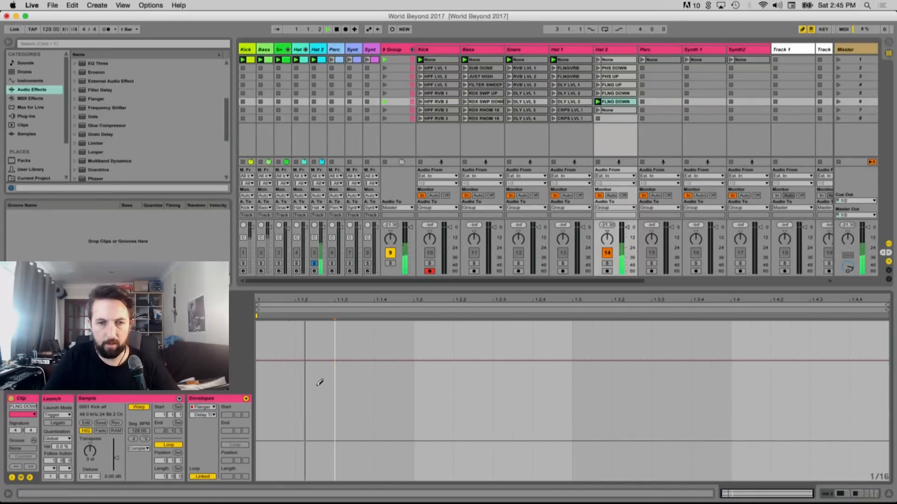
key("b")
mouse_move(308, 402)
left_mouse_down()
mouse_move(395, 383)
mouse_move(439, 450)
left_mouse_up()
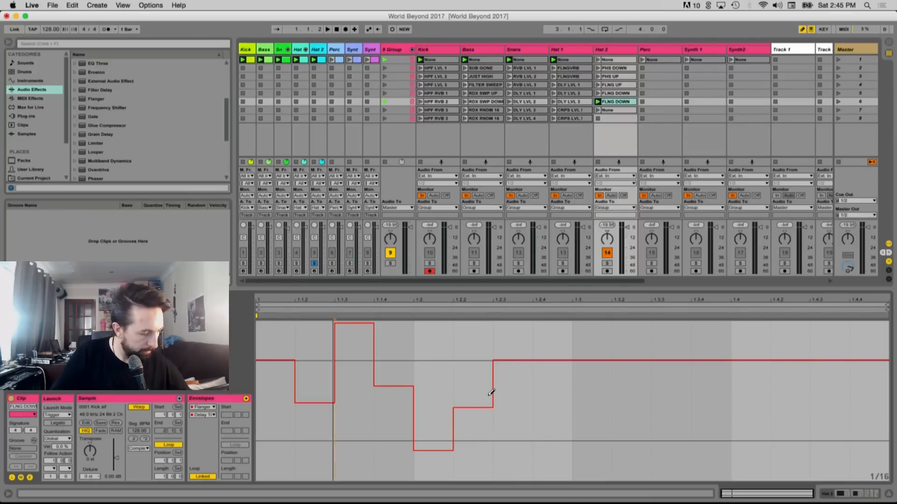
mouse_move(495, 429)
left_mouse_down()
mouse_move(525, 424)
mouse_move(566, 368)
mouse_move(589, 396)
left_mouse_up()
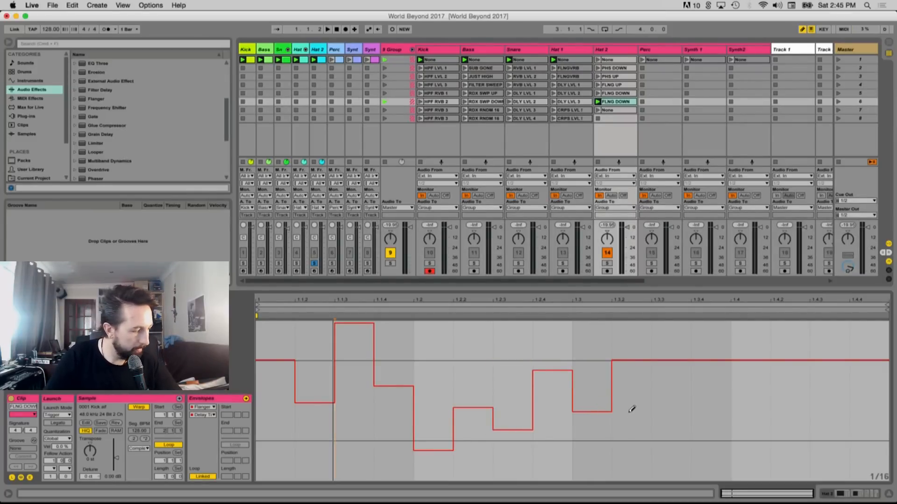
mouse_move(647, 383)
left_mouse_down()
mouse_move(633, 393)
mouse_move(675, 440)
left_mouse_up()
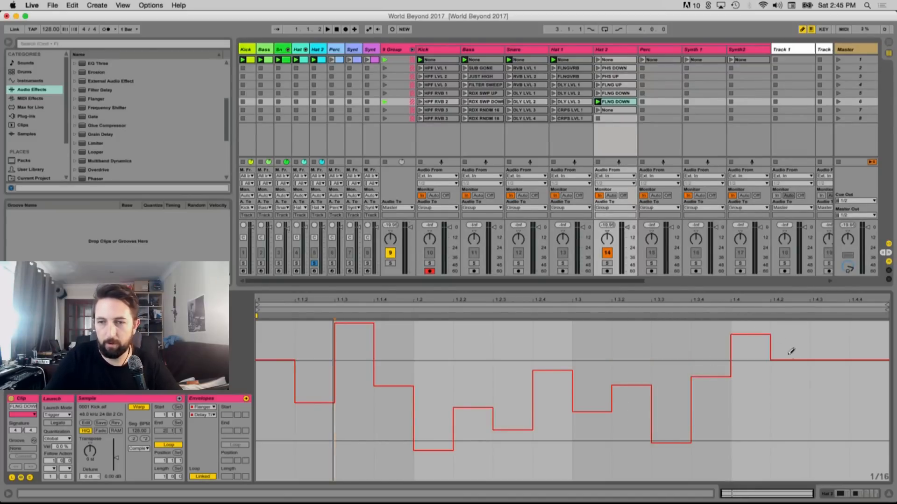
left_click_drag(794, 377, 820, 411)
left_click_drag(884, 432, 876, 456)
key("space")
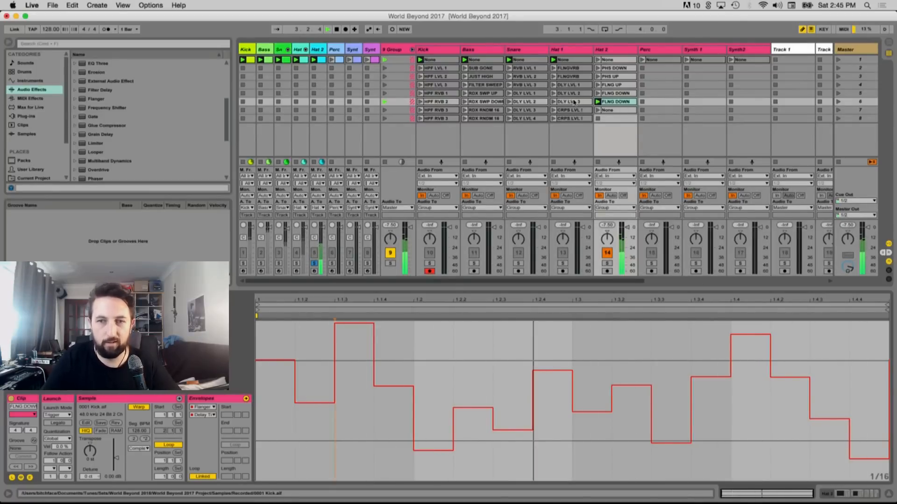
Raise the duplicated clip's Simple Delay Dry/Wet envelope to the height of its opening block across the whole bar
left_click(201, 406)
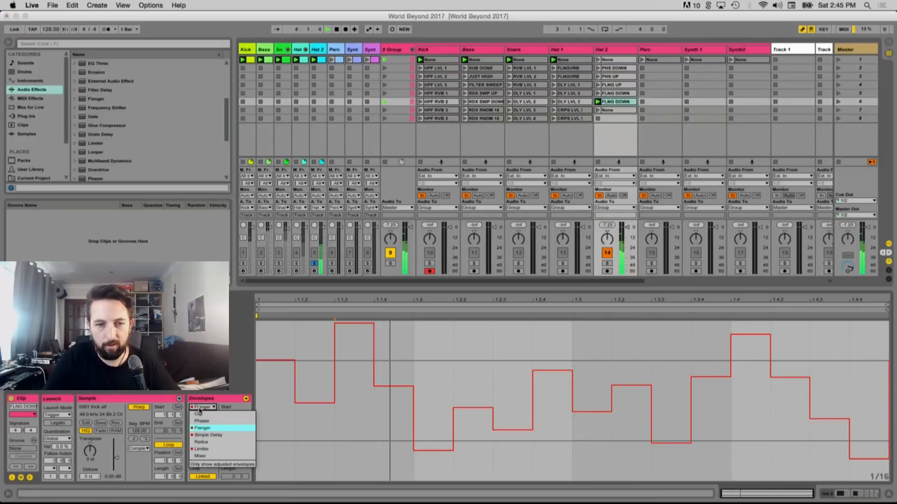
left_click(213, 435)
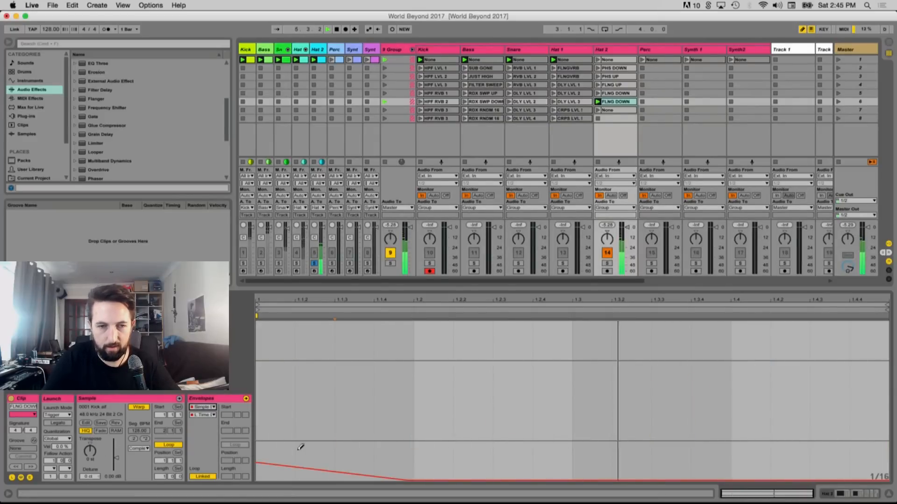
left_click(210, 415)
left_click(203, 400)
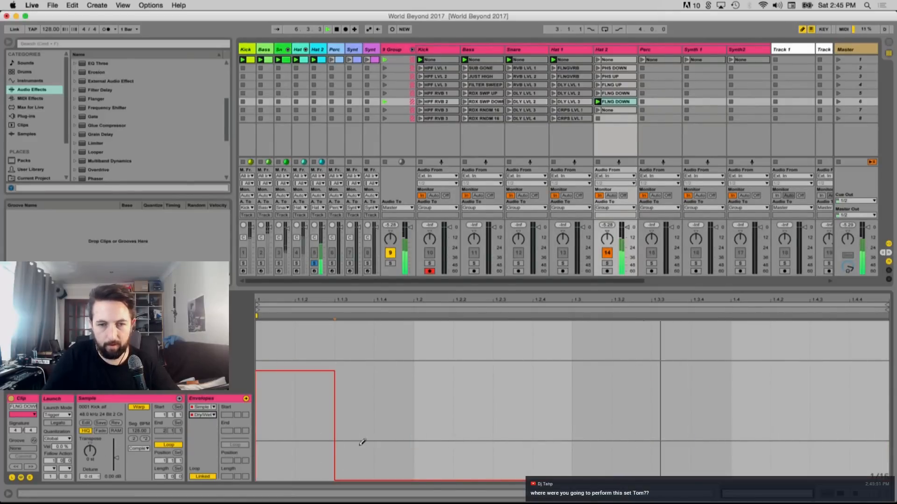
left_click_drag(360, 479, 346, 372)
left_click_drag(890, 369, 234, 366)
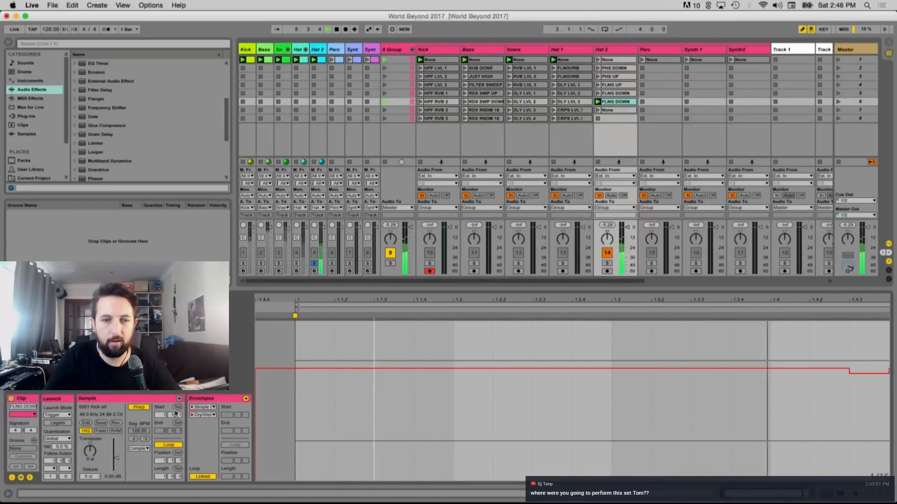
Coarsen the grid to 1/2 and even out the first half of the Simple Delay Dry/Wet envelope at the raised level
left_click(205, 407)
left_click(208, 415)
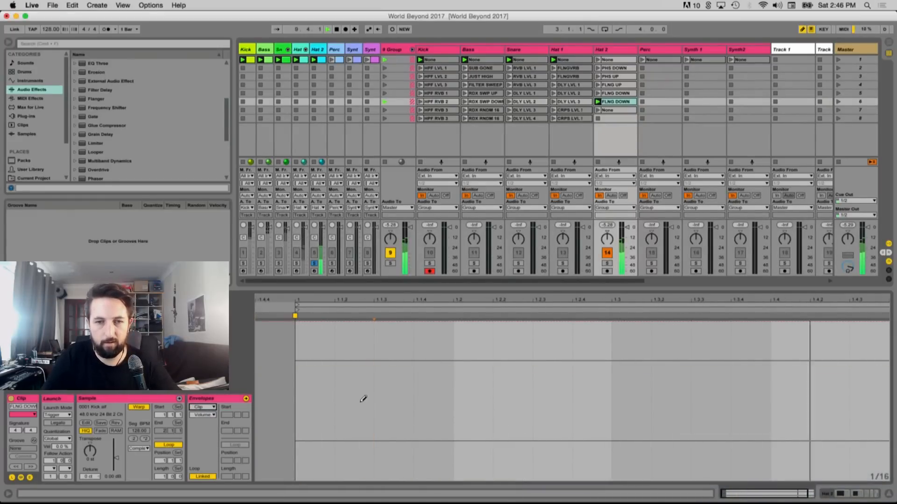
left_click(203, 407)
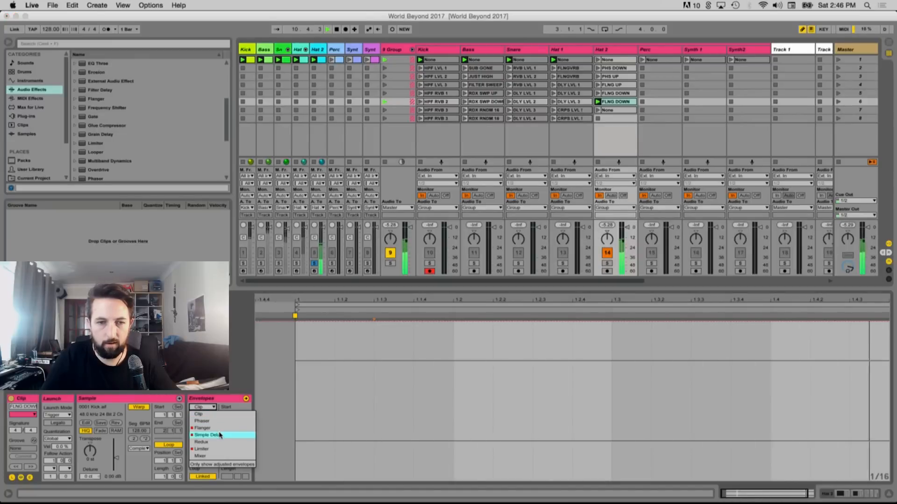
left_click(205, 434)
mouse_move(359, 378)
left_mouse_down()
mouse_move(320, 374)
mouse_move(430, 377)
left_mouse_up()
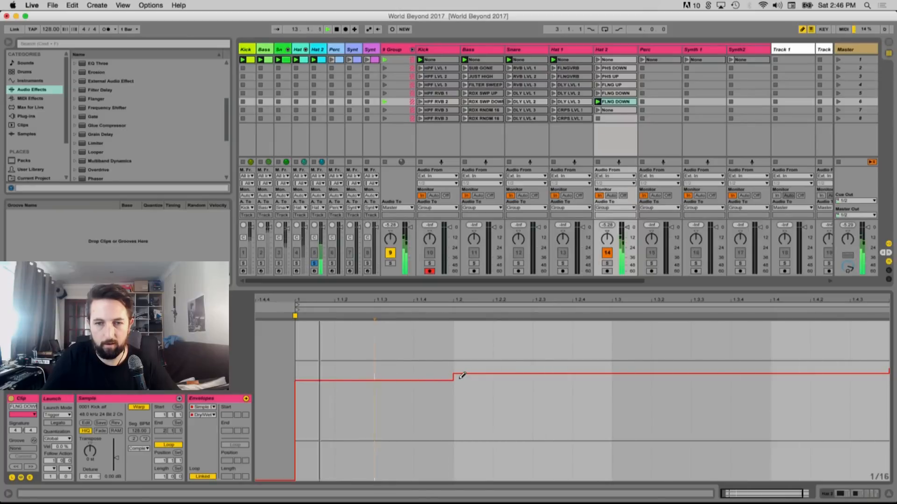
key("super+2")
key("super+2")
key("super+2")
left_click(430, 372)
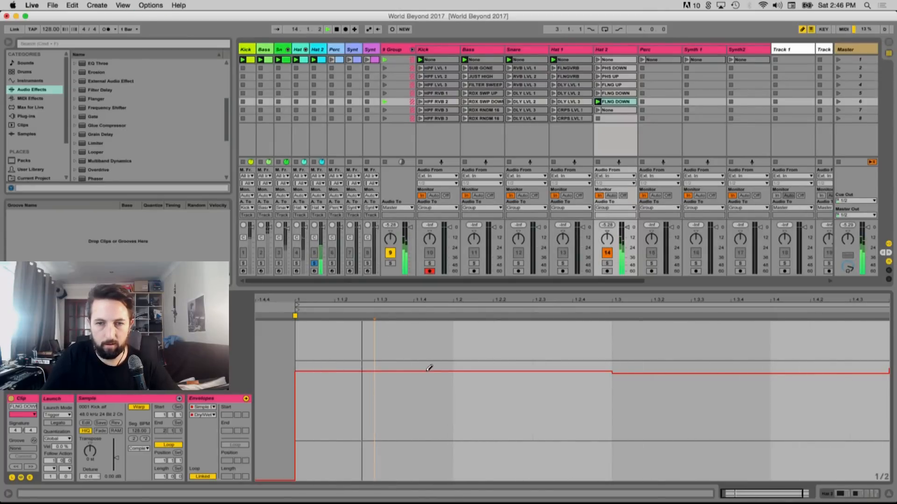
Draw the Simple Delay L Time envelope as two half-bar steps, near the minimum first and higher in the second half
left_click(202, 414)
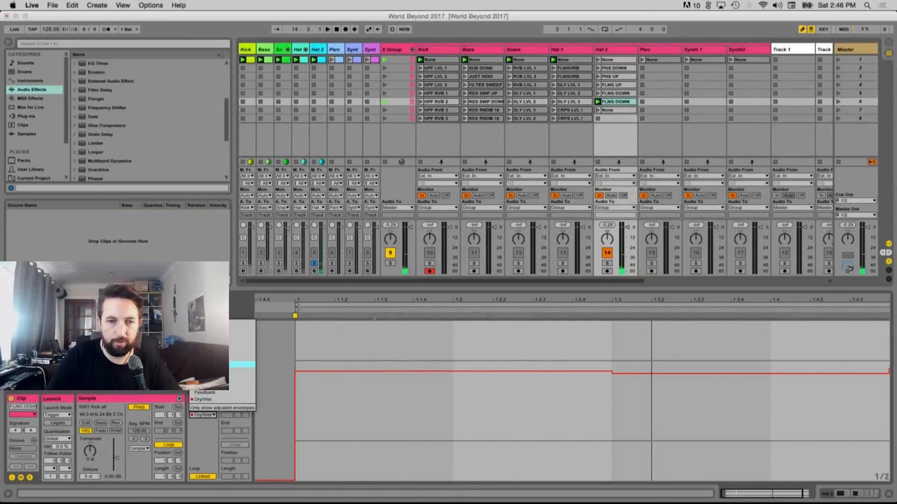
left_click(243, 359)
mouse_move(380, 458)
left_mouse_down()
mouse_move(772, 439)
mouse_move(813, 446)
mouse_move(820, 430)
left_mouse_up()
key("space")
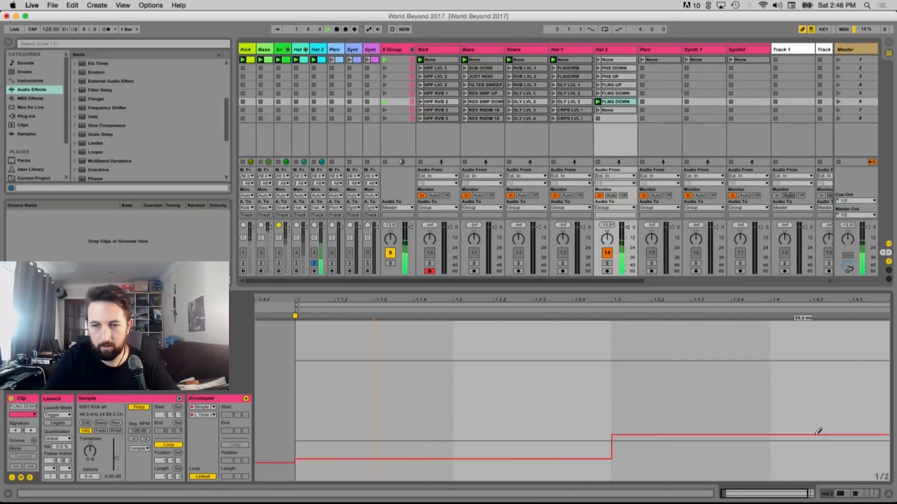
left_click_drag(464, 435, 457, 470)
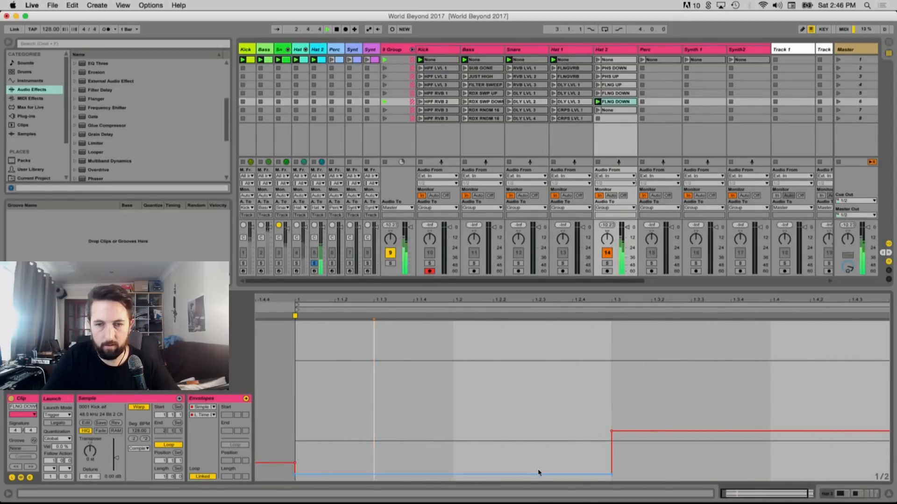
Reshape the Simple Delay L Time envelope into a ramp rising from the minimum, through a lowered mid-bar point, to a slightly higher end
key("super+b")
left_click(612, 474)
left_click_drag(308, 482, 309, 486)
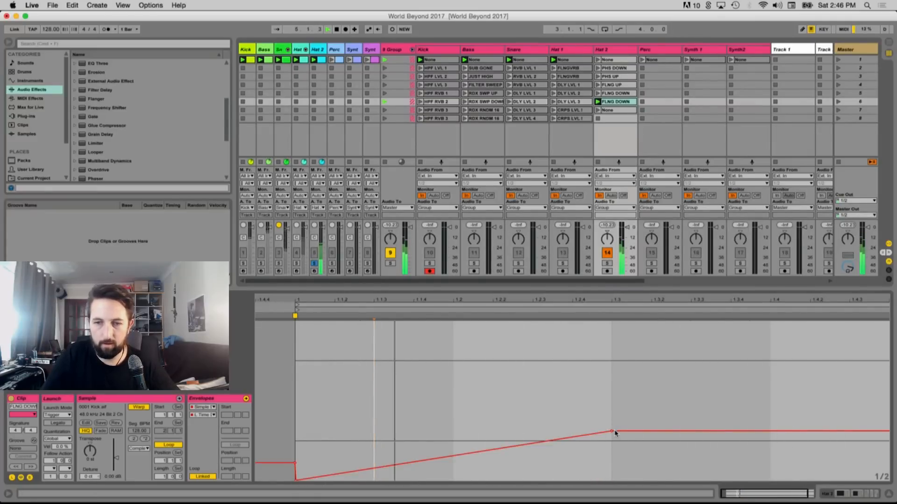
left_click_drag(613, 431, 613, 453)
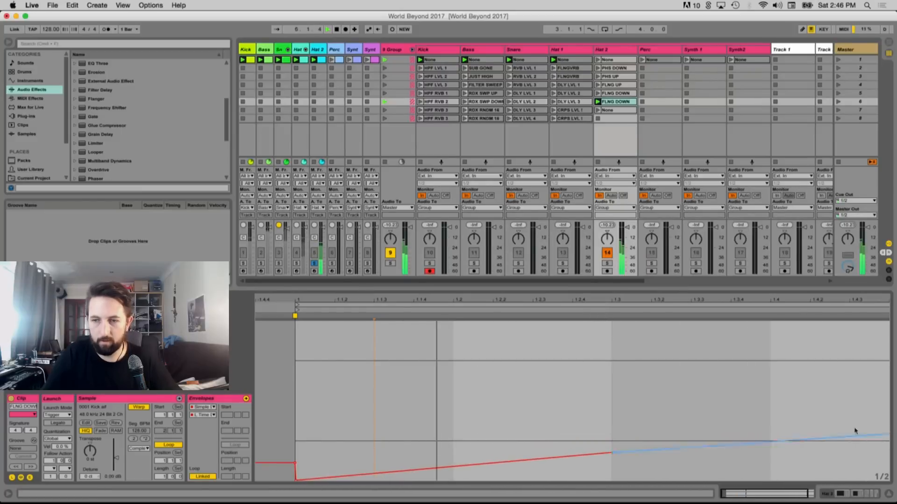
scroll(834, 441, "right", 2)
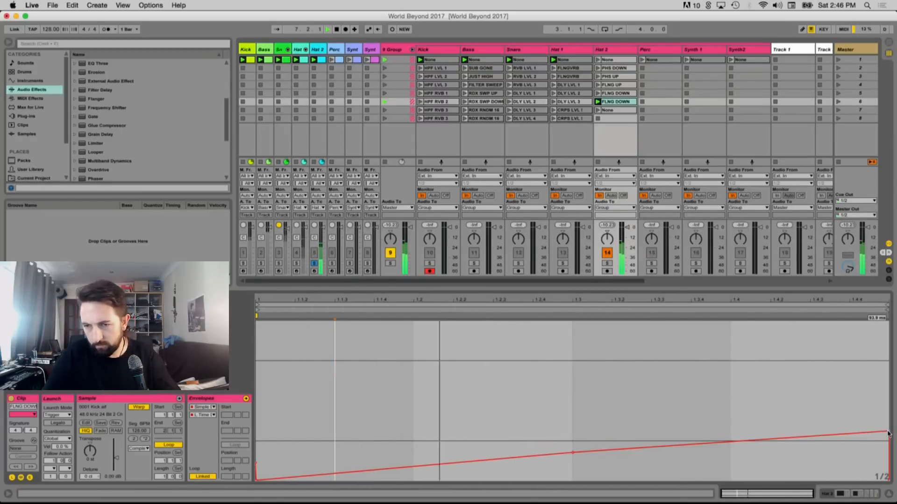
left_click_drag(887, 436, 889, 441)
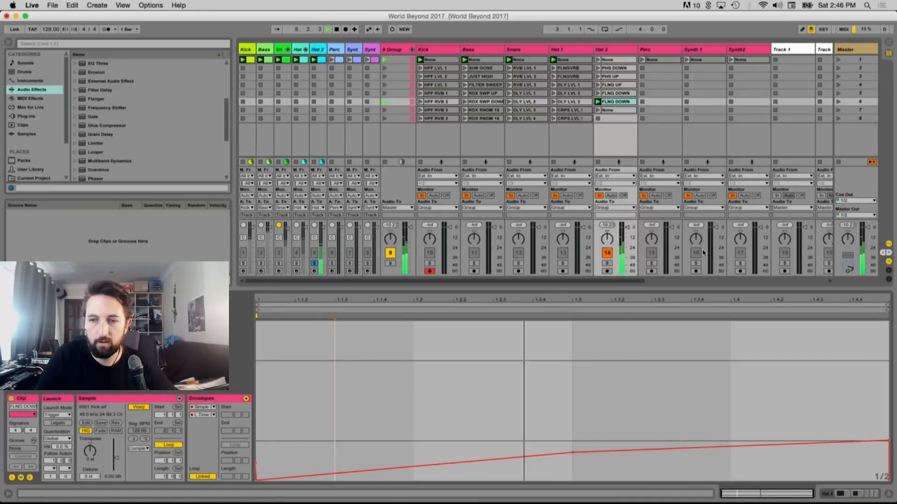
Clear the whole Simple Delay Dry/Wet envelope of the duplicated Hat 2 flanger clip
left_click(201, 416)
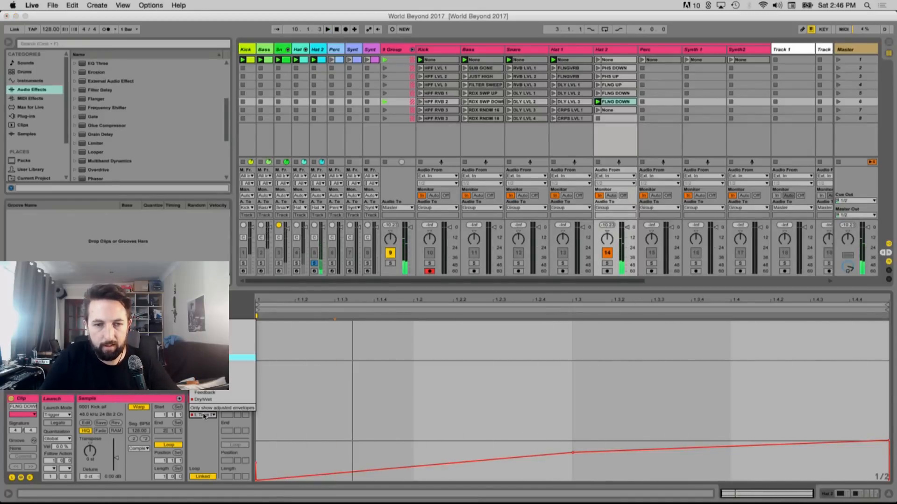
left_click(219, 402)
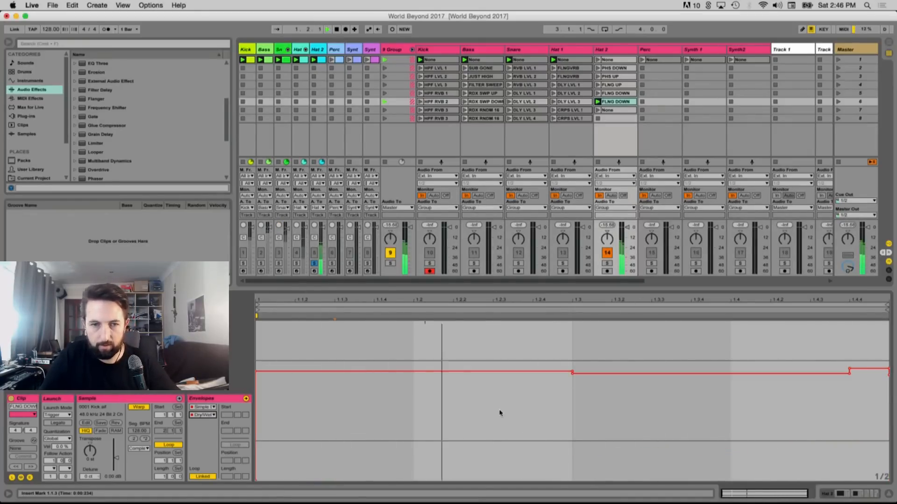
key("super+a")
key("Delete")
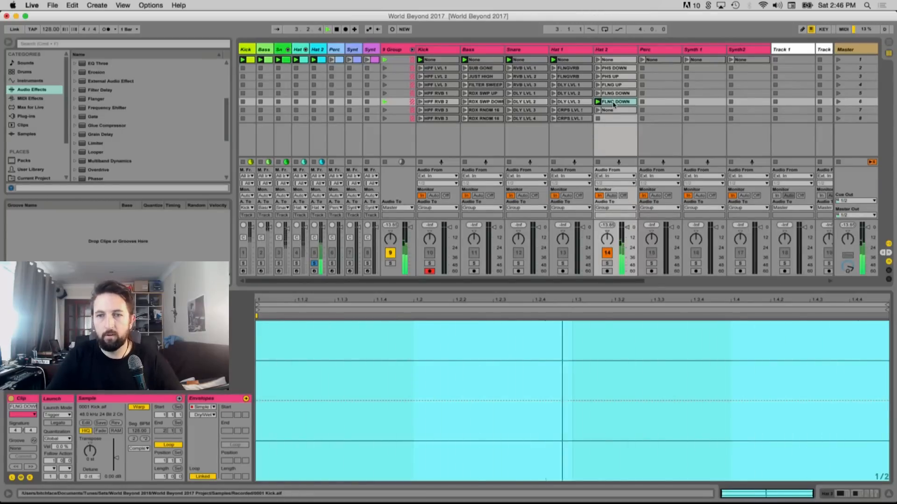
Raise the end of the clip's Limiter Gain envelope so the gain climbs gradually across the bar
left_click(207, 408)
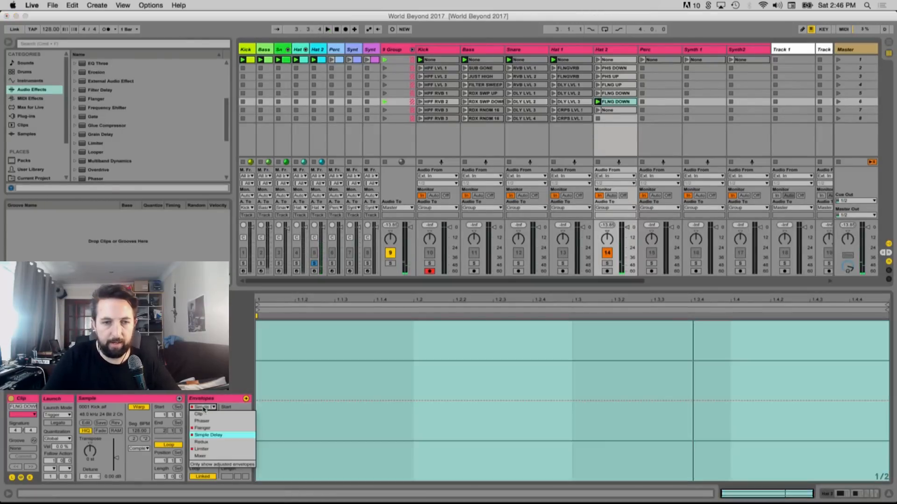
left_click(212, 452)
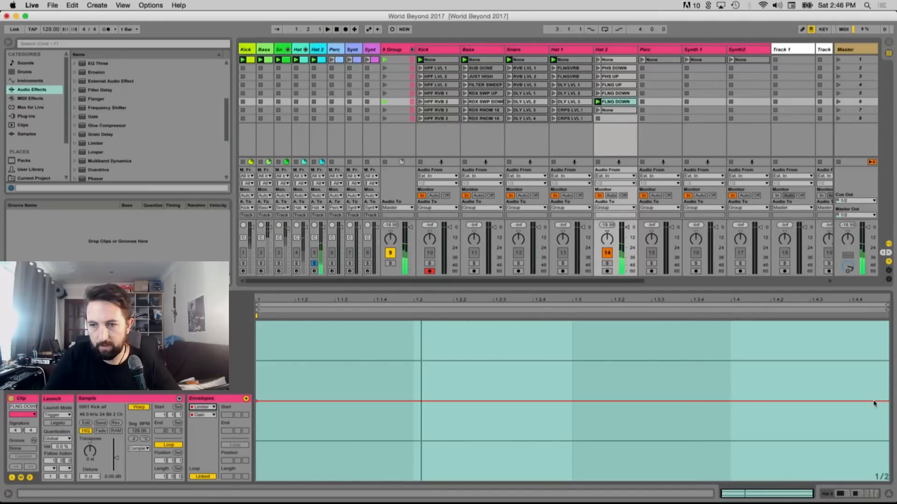
left_click_drag(827, 400, 827, 385)
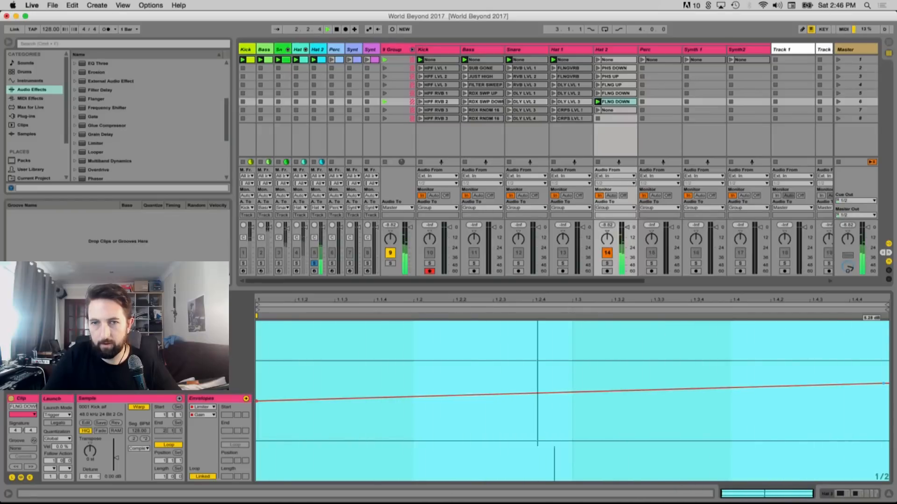
Draw a Redux downsample envelope in Hat 2's row 7 clip, rising from minimum to maximum mid-bar and falling back, and play it
left_click(607, 111)
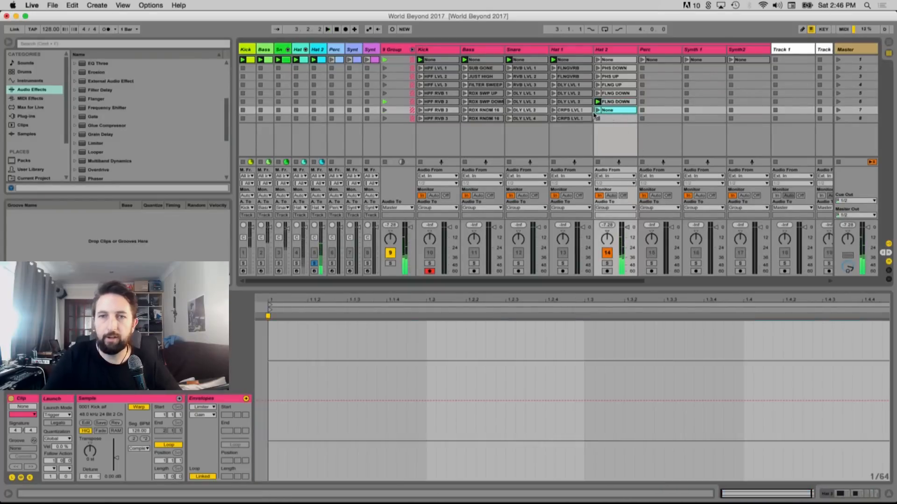
left_click(598, 111)
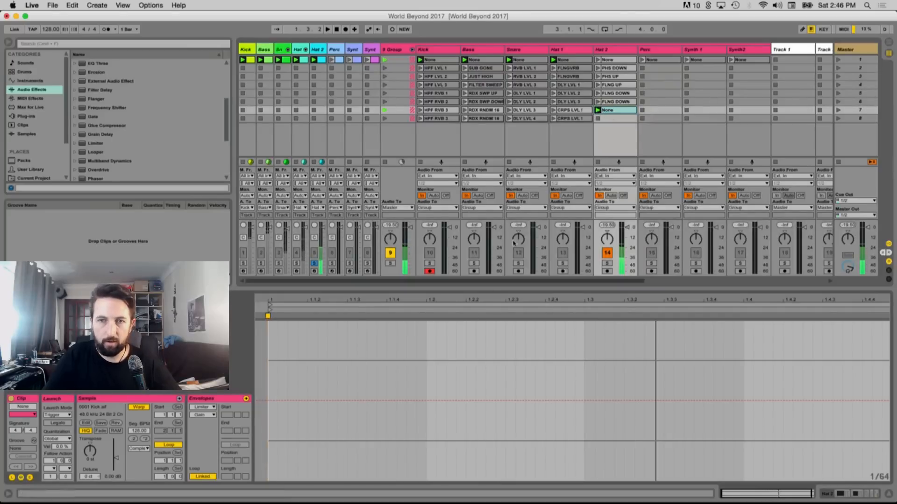
left_click(609, 49)
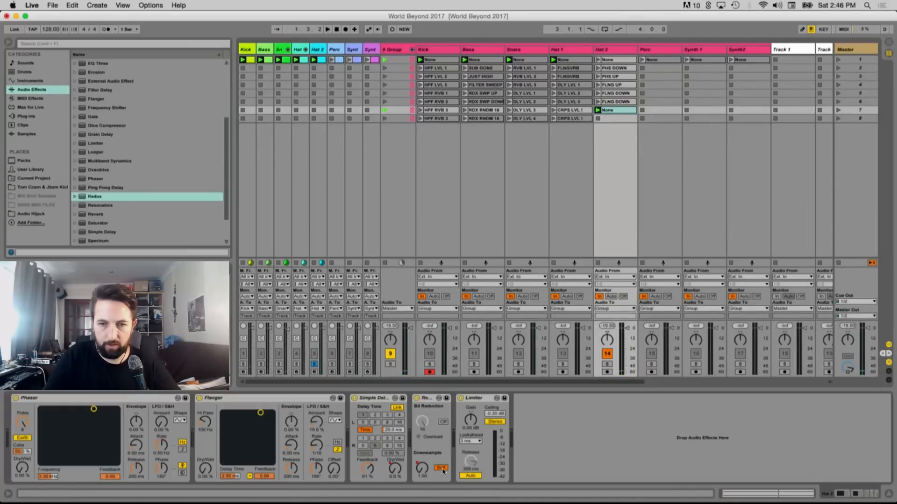
left_click(613, 108)
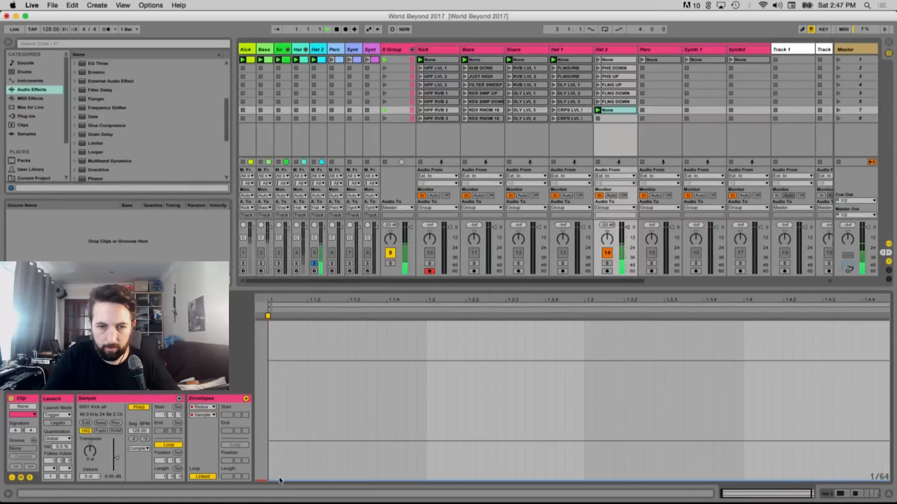
left_click_drag(796, 481, 585, 321)
left_click_drag(772, 321, 885, 481)
left_click(598, 111)
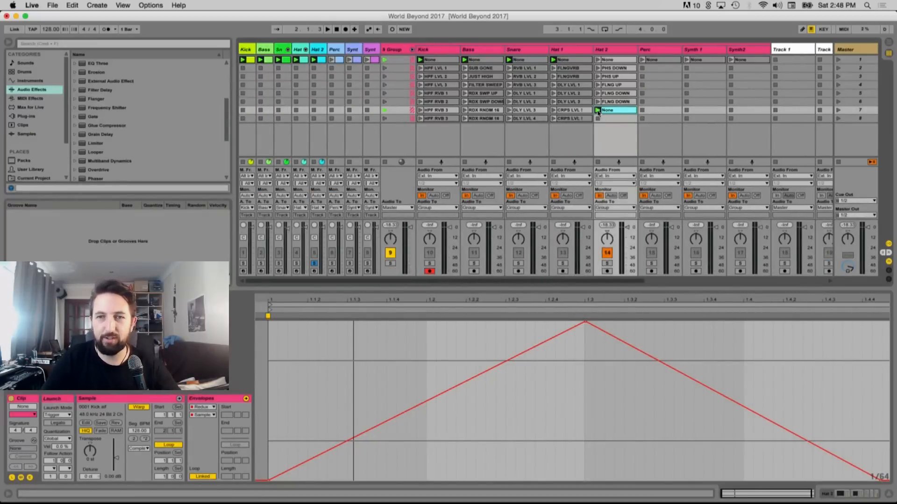
left_click(598, 110)
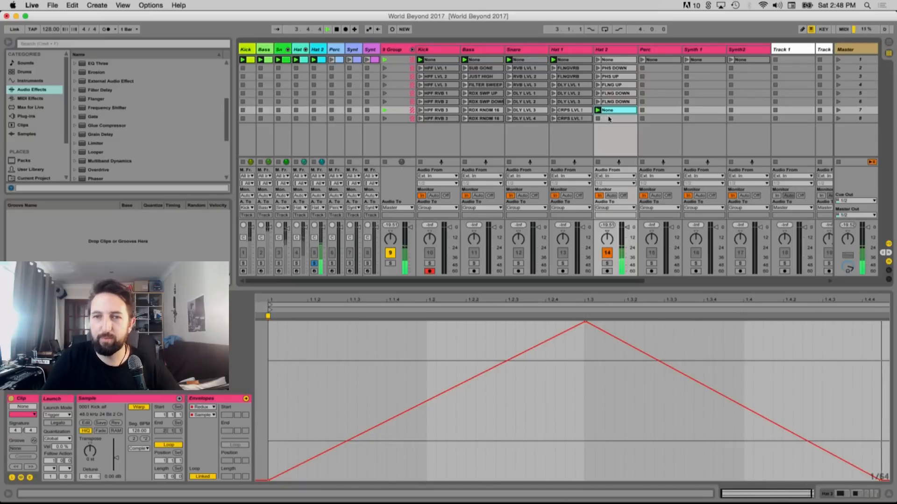
Rename the Redux clip RDX SWEEP and duplicate it into the empty Hat 2 slot below
key("super+r")
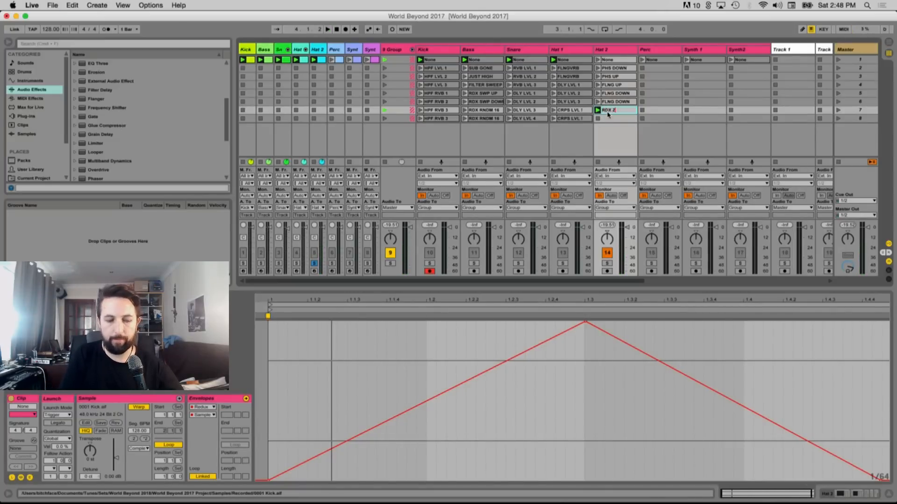
type("RDX SWEEP")
key("Return")
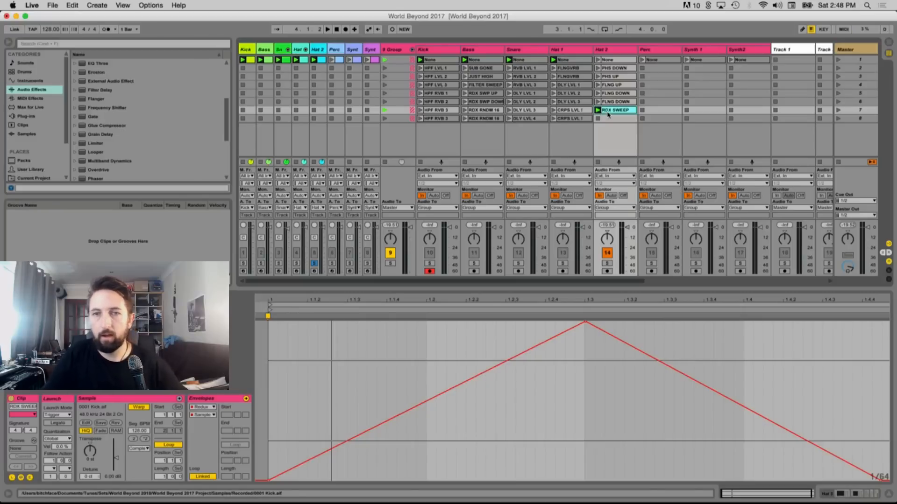
left_click_drag(609, 120, 609, 118)
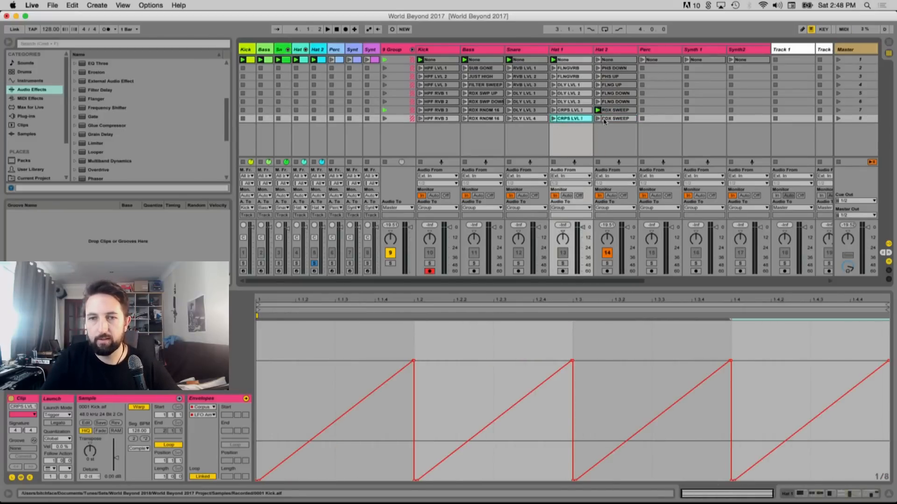
Clear the duplicated clip's Redux downsample envelope, coarsen the grid to 1/16, and play the clip ready for drawing
key("super+a")
key("Delete")
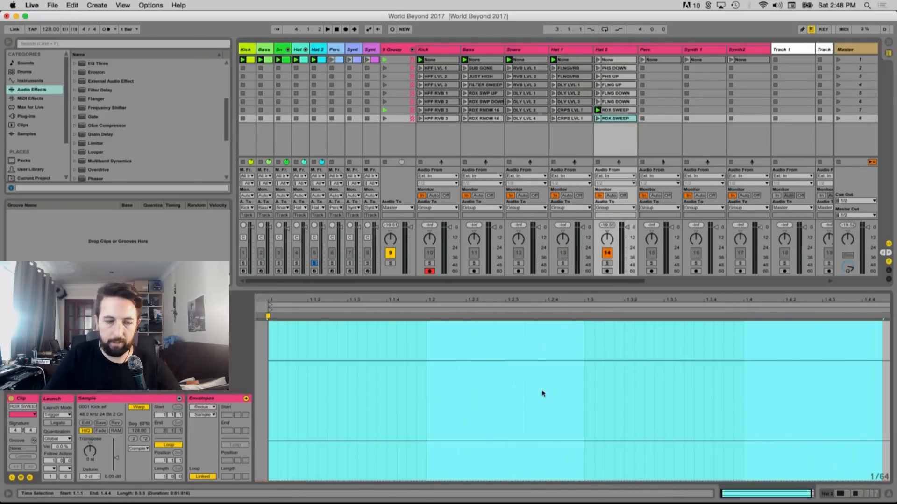
key("space")
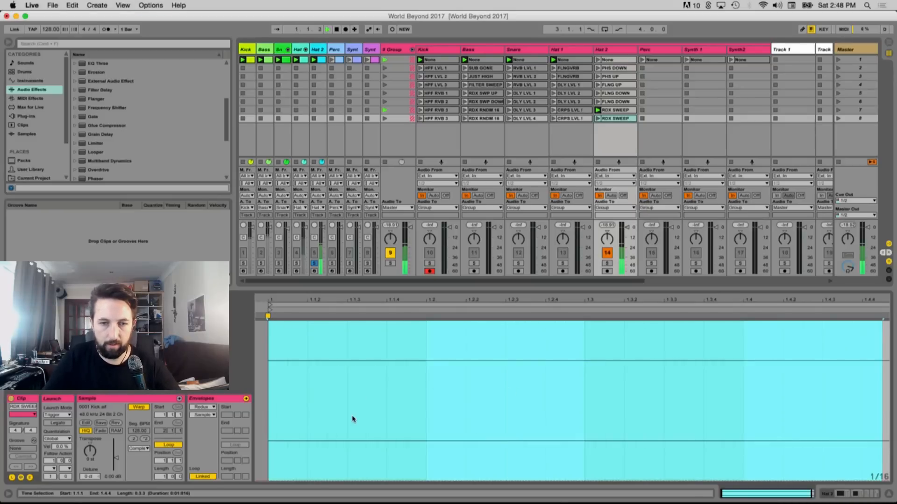
left_click(334, 436)
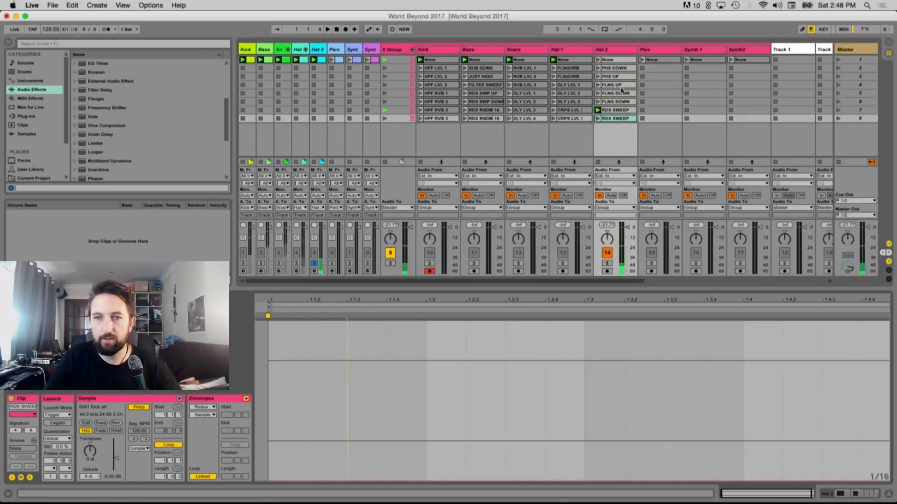
key("b")
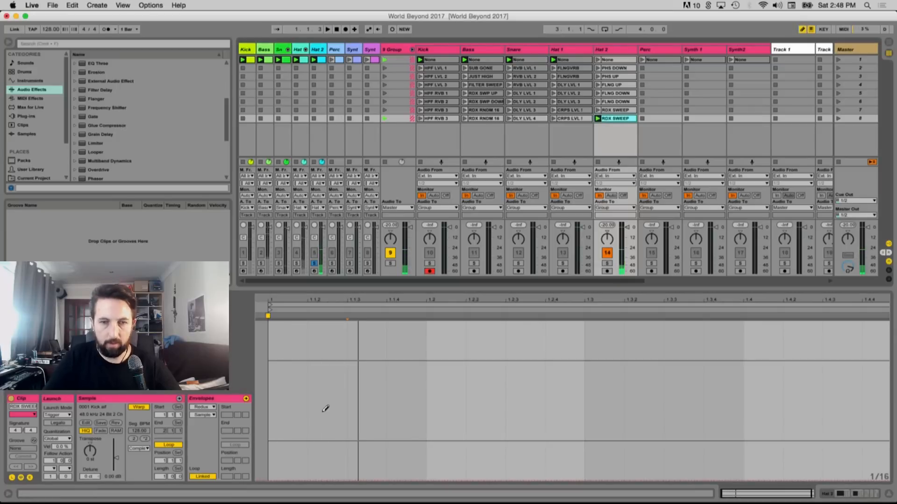
Draw an irregular stepped Redux downsample envelope across the duplicated clip's bar, starting near the maximum and ending at the maximum
left_click(326, 407)
mouse_move(358, 403)
left_mouse_down()
mouse_move(396, 356)
mouse_move(472, 353)
mouse_move(710, 392)
mouse_move(658, 455)
mouse_move(762, 401)
mouse_move(786, 374)
mouse_move(510, 390)
mouse_move(574, 452)
mouse_move(649, 336)
mouse_move(693, 369)
left_mouse_up()
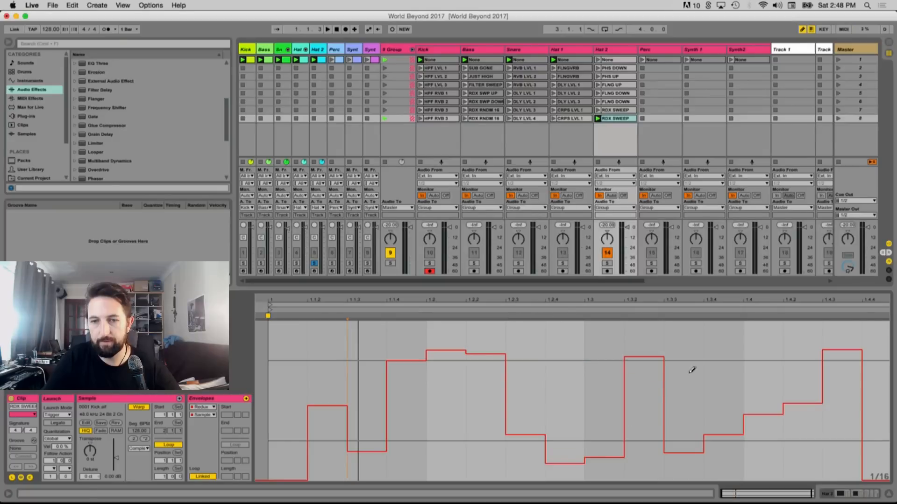
left_click(728, 350)
left_click(484, 419)
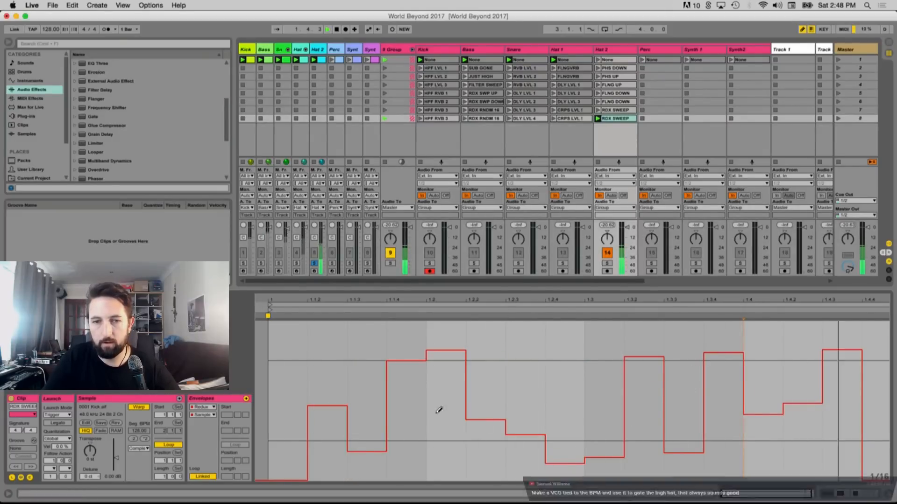
left_click(420, 353)
mouse_move(421, 353)
left_mouse_down()
mouse_move(320, 371)
mouse_move(344, 457)
mouse_move(407, 377)
mouse_move(423, 384)
left_mouse_up()
left_click(473, 401)
left_click(290, 328)
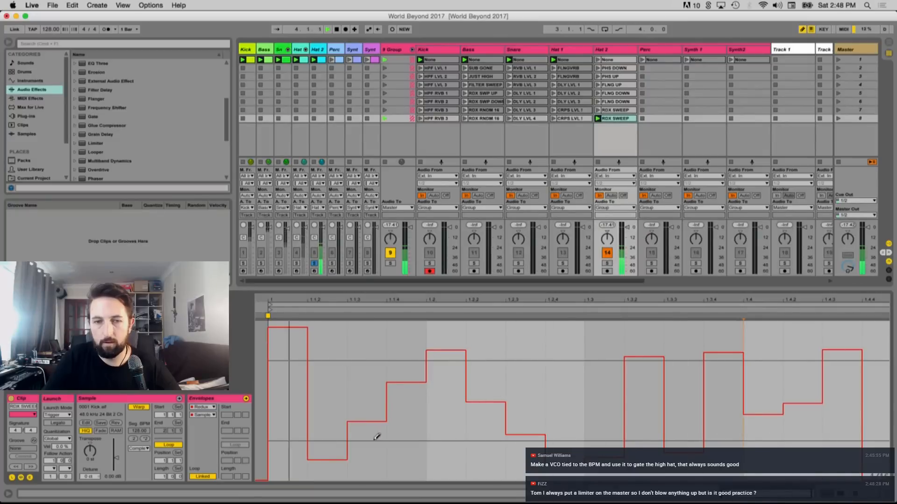
left_click(532, 395)
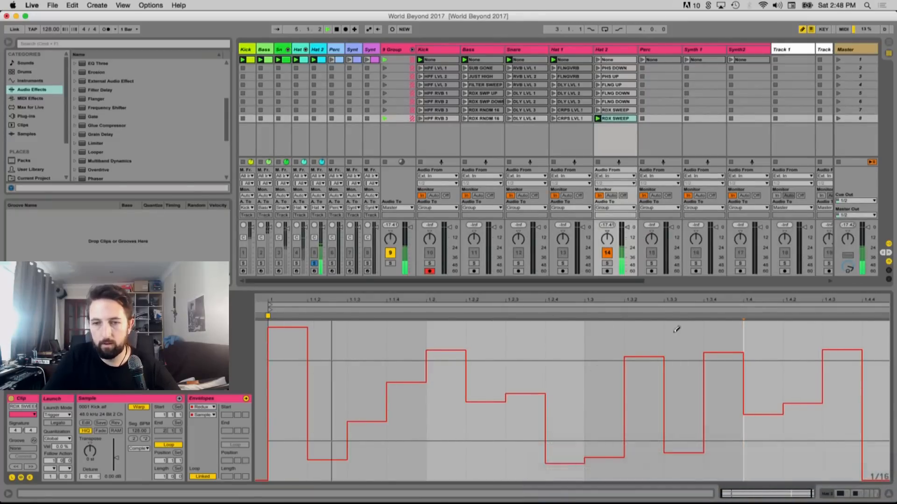
mouse_move(812, 363)
left_mouse_down()
mouse_move(806, 354)
mouse_move(843, 502)
left_mouse_up()
left_click(877, 322)
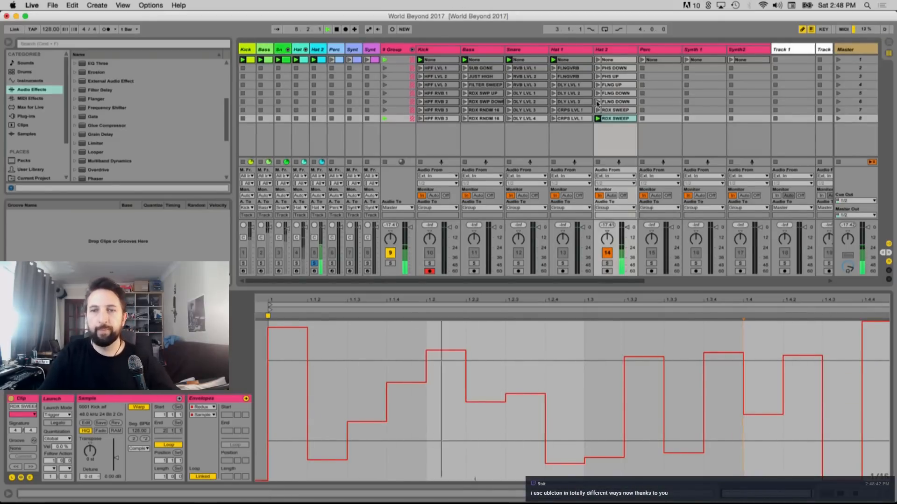
Assign a Follow Action to all seven Hat 2 effect clips from PHS DOWN to the last RDX SWEEP
left_click(614, 67)
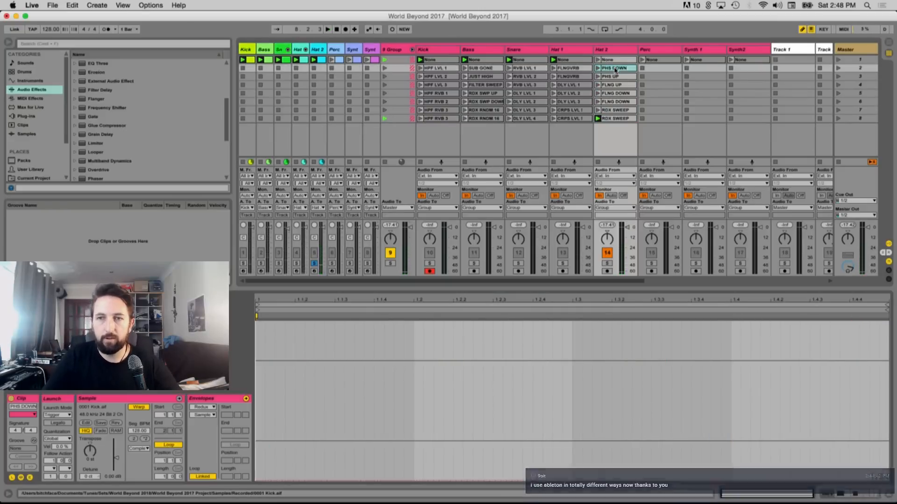
left_click(615, 118, "shift")
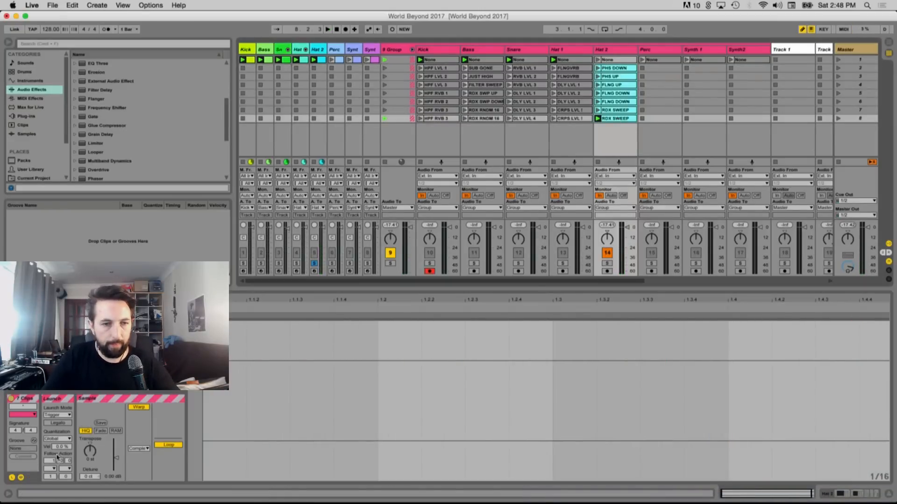
left_click(51, 468)
left_click(55, 443)
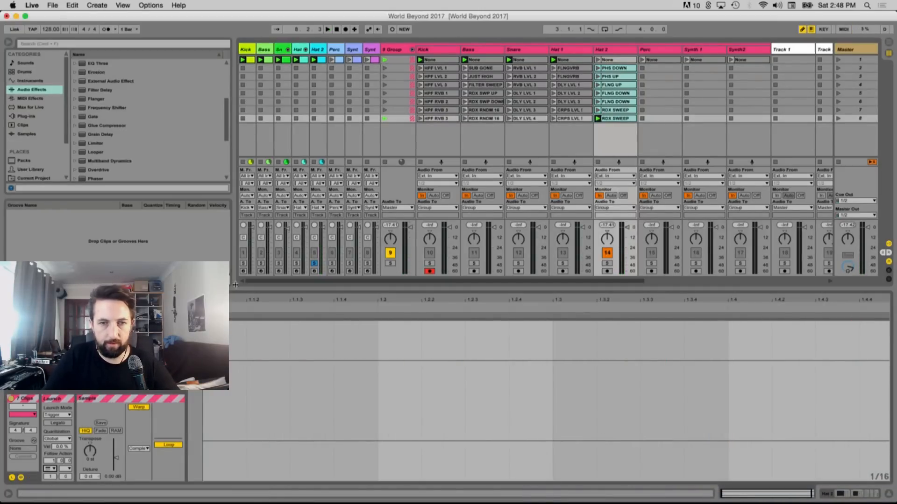
Solo Kick, Bass, Snare and Hat 1 alongside Hat 2, and play the group's row 8 effect clips together
left_click(297, 264)
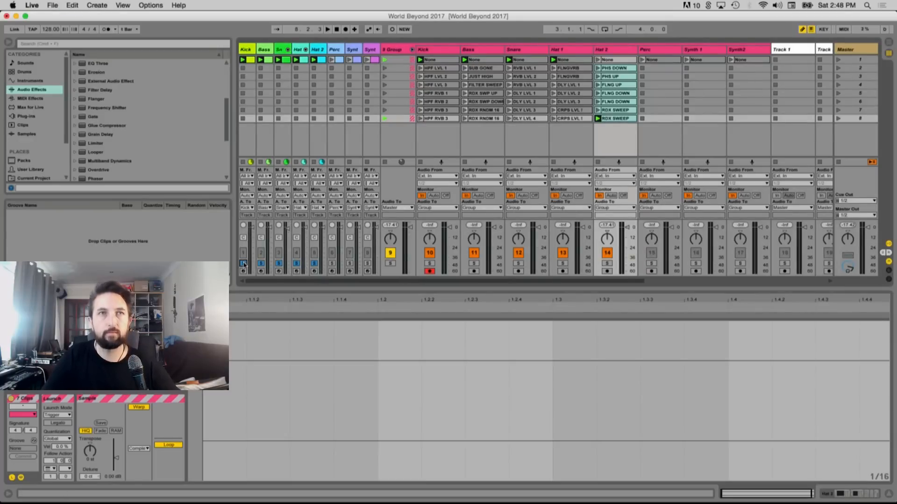
key("space")
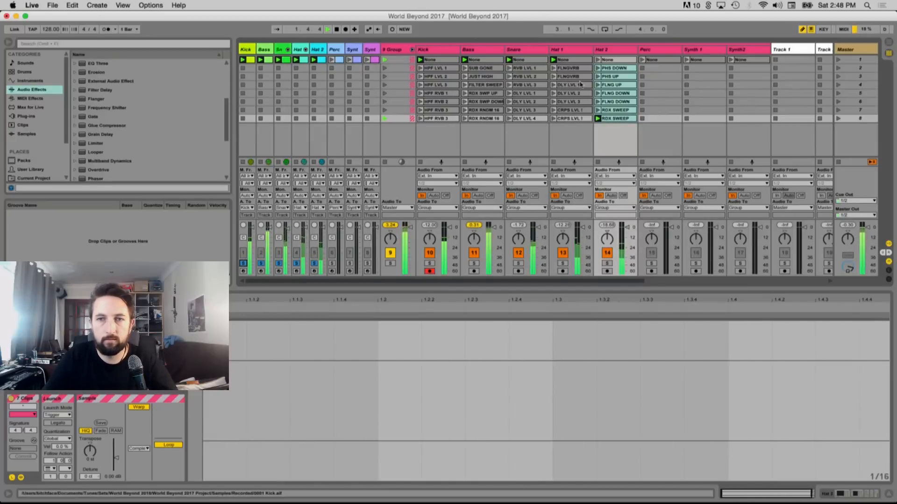
left_click(384, 101)
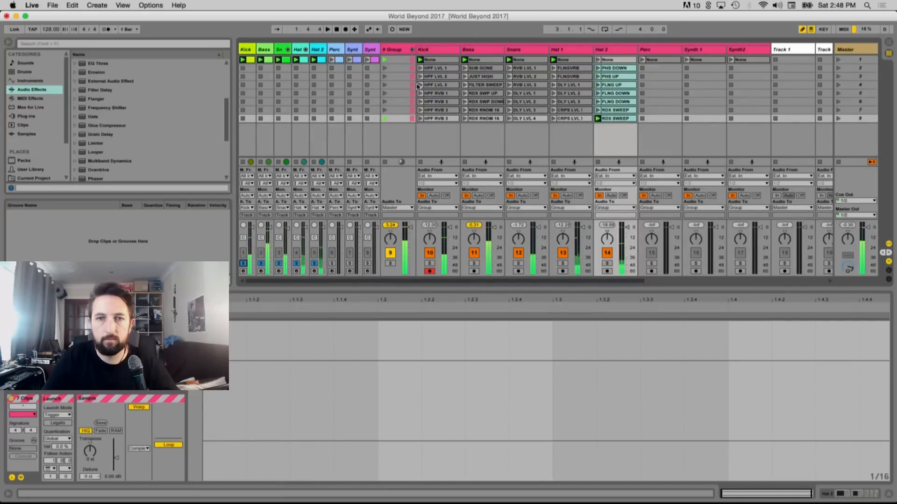
left_click(384, 118)
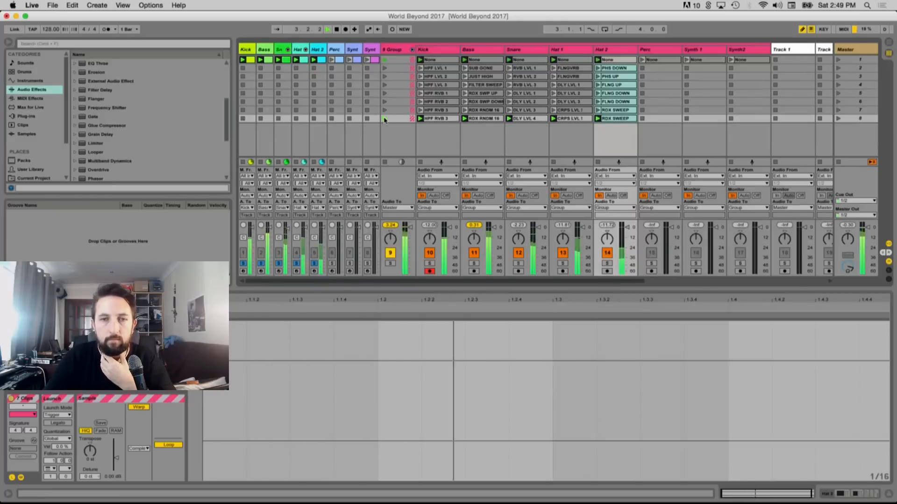
Audition the group's effect clip rows one after another, working upward from row 7 to row 2
left_click(384, 109)
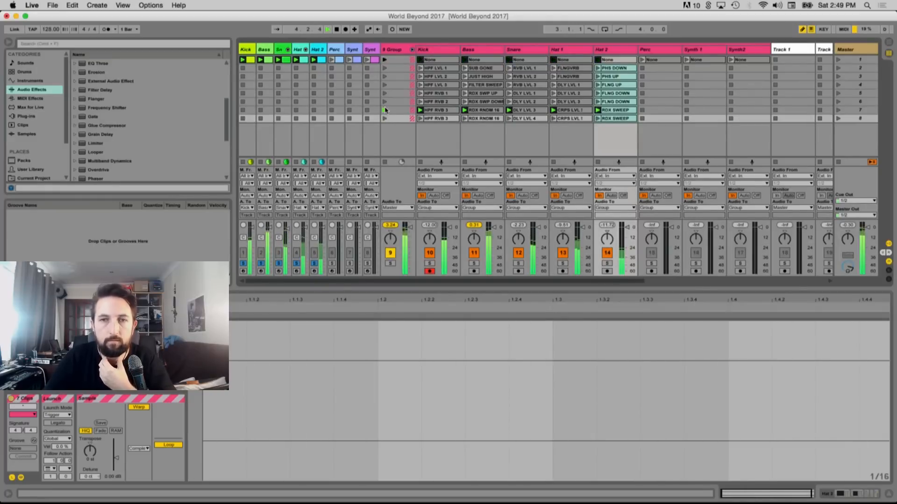
left_click(385, 101)
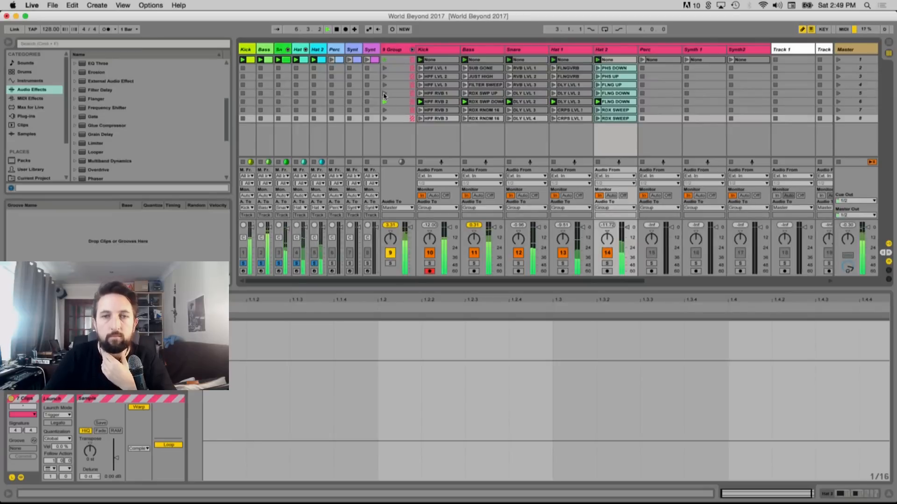
left_click(384, 94)
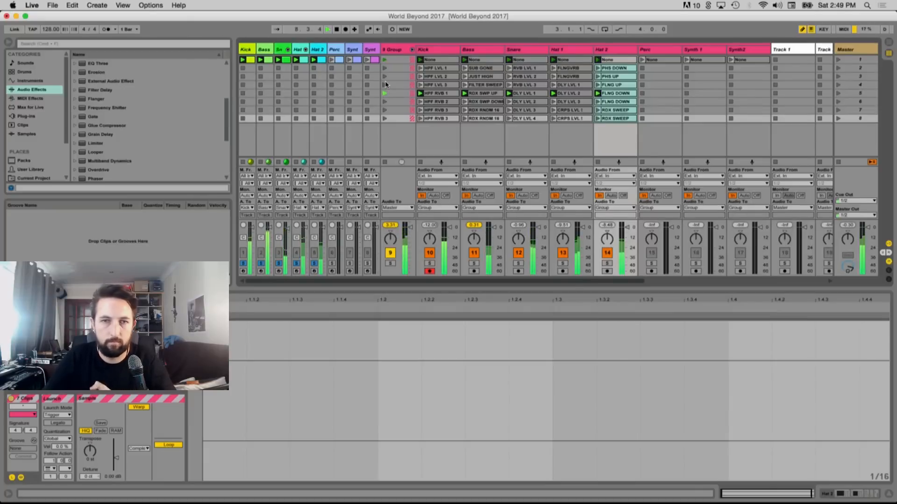
left_click(385, 85)
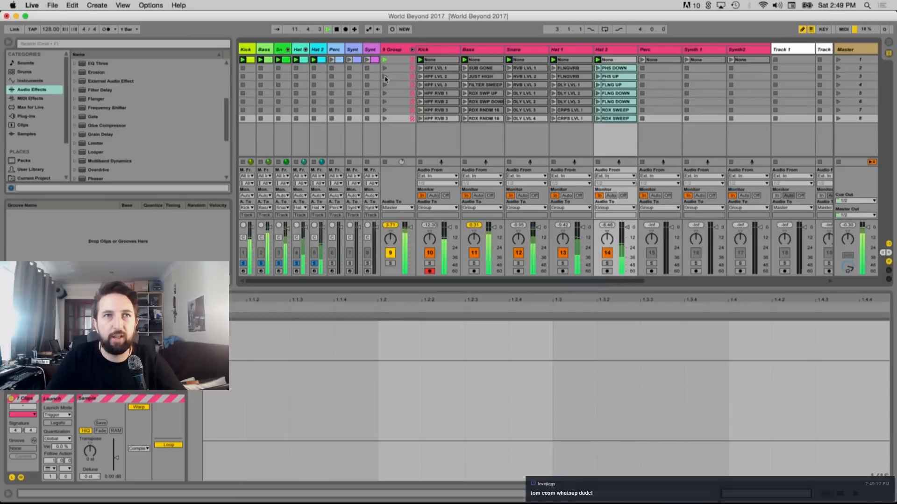
left_click(385, 77)
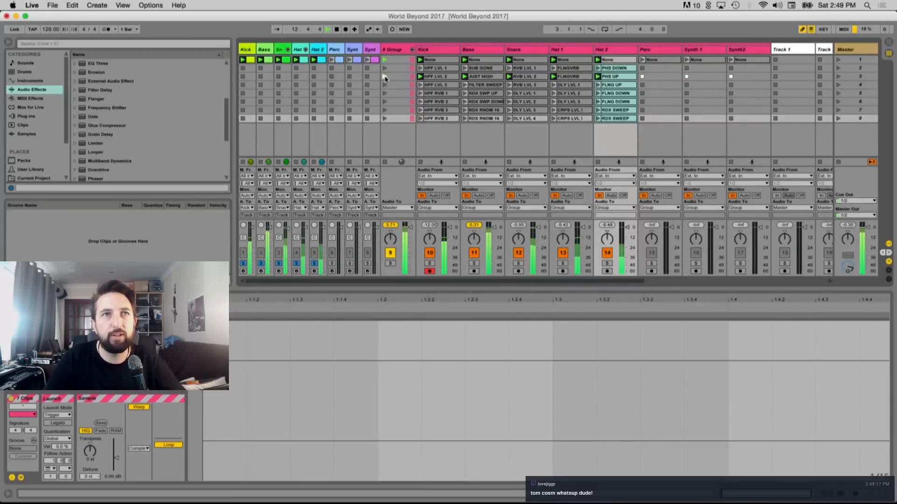
left_click(384, 68)
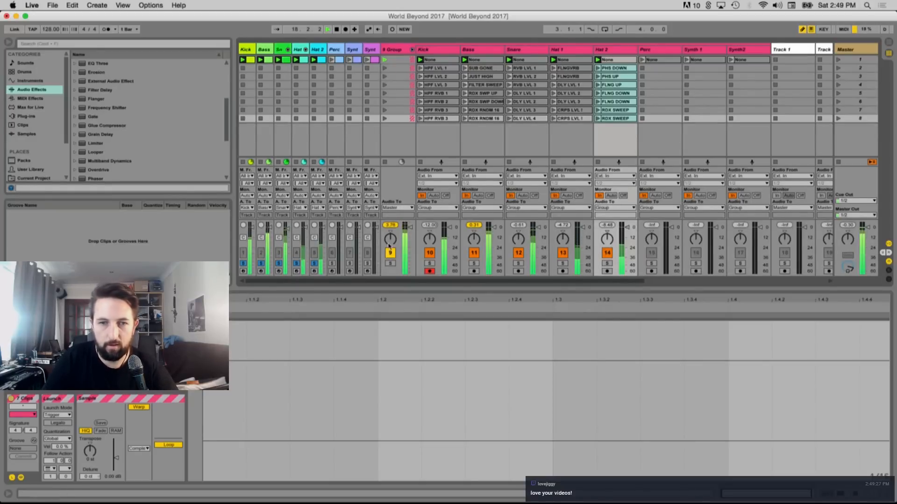
Solo the source Perc track, show its devices, and play its first clip on its own
left_click(331, 264)
left_click(333, 49)
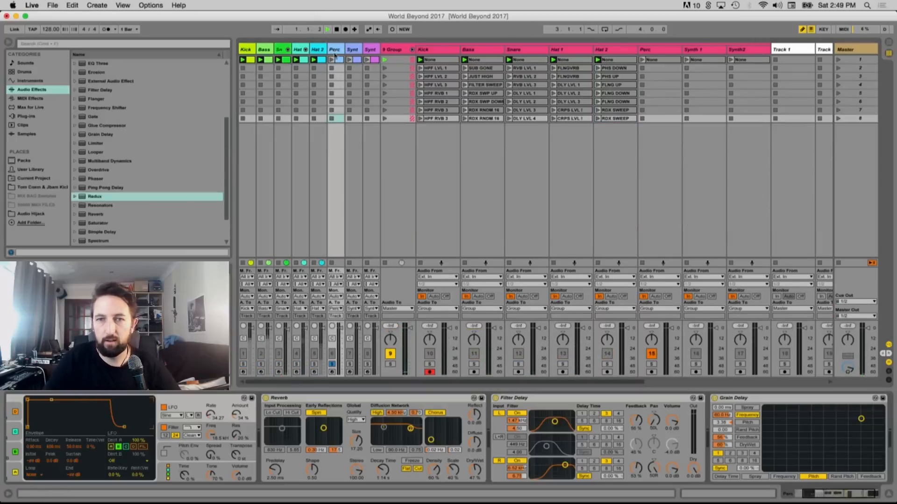
left_click(332, 60)
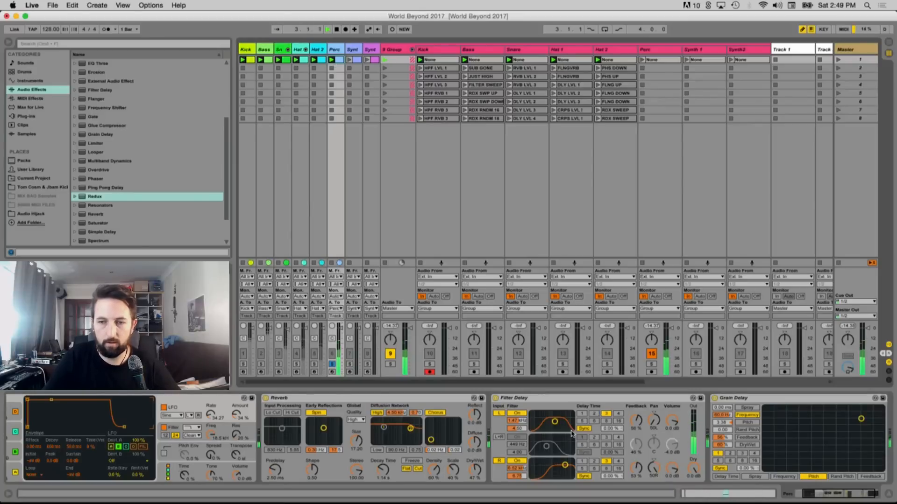
Examine the Perc track's existing Reverb, Filter Delay and Grain Delay devices at the end of its chain
scroll(565, 439, "right", 3)
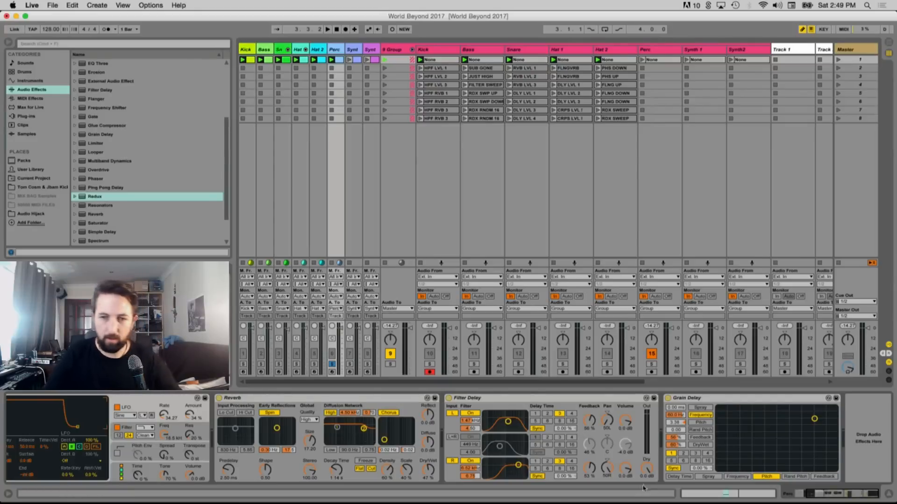
left_click(304, 400)
left_click(456, 401)
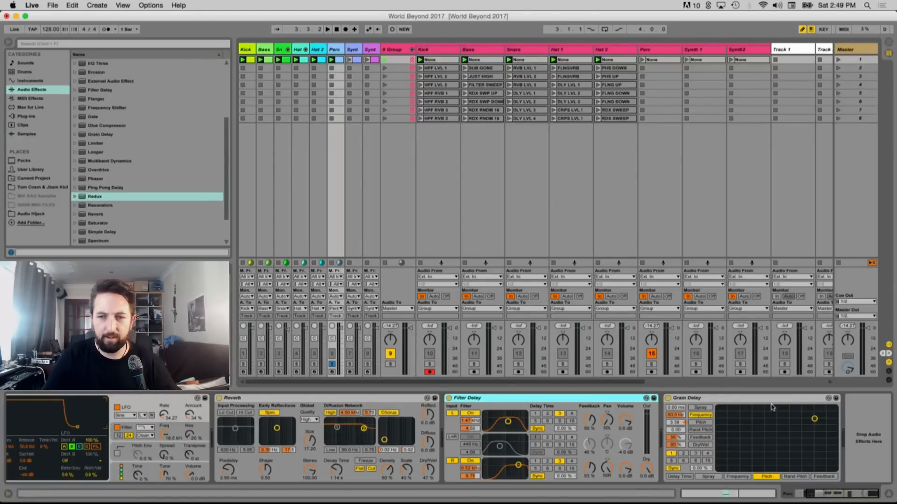
left_click(736, 400)
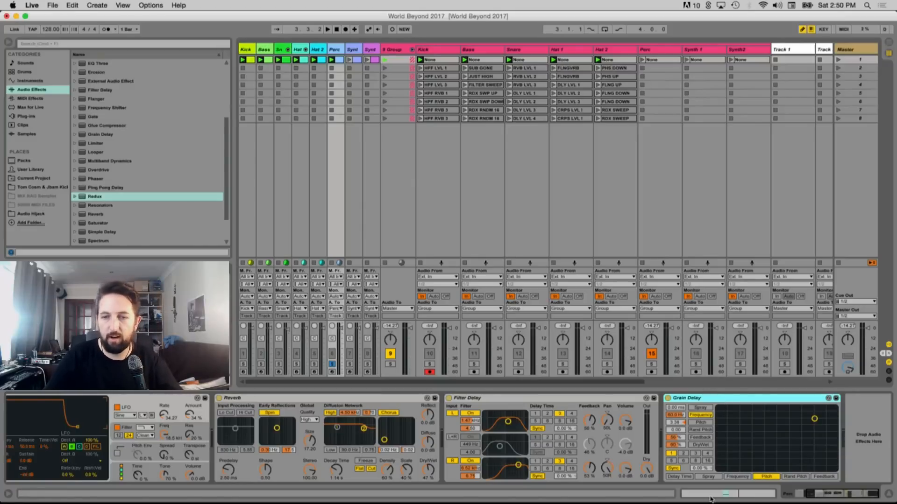
left_click(502, 404)
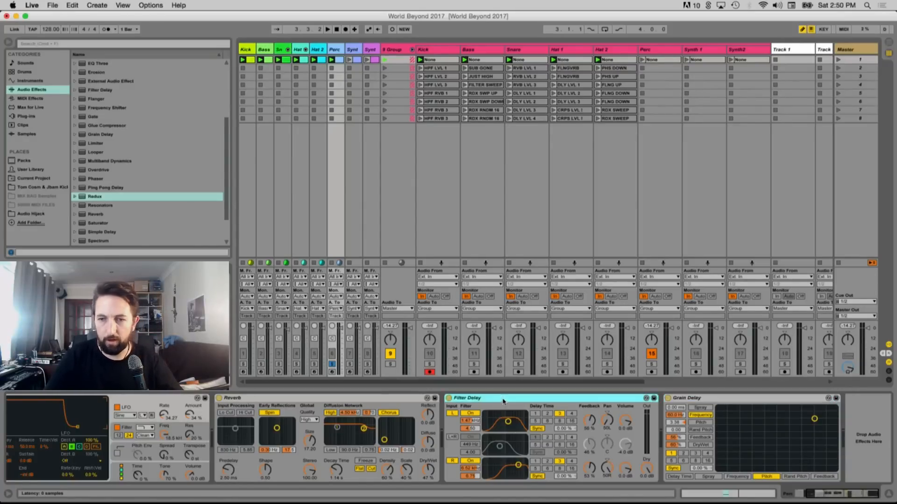
left_click(691, 399)
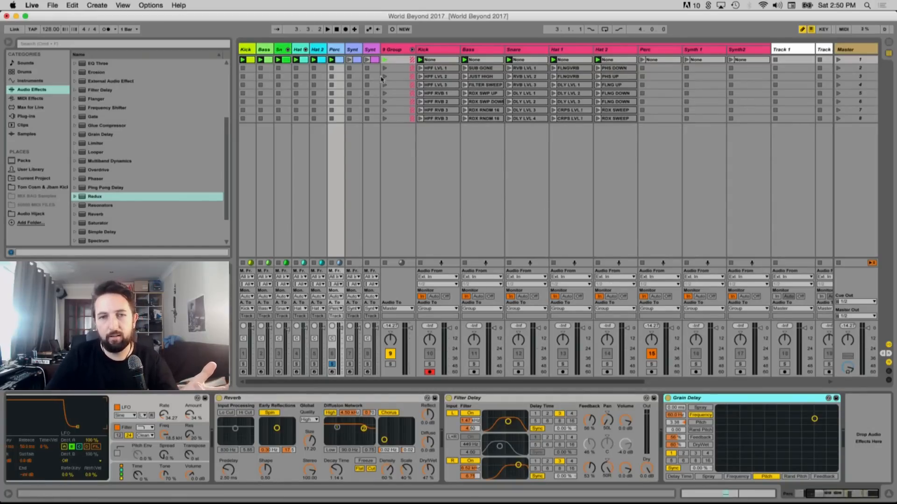
Unsolo the Perc track and play the group's effect clip rows 5 and 4 with all tracks sounding
left_click(332, 364)
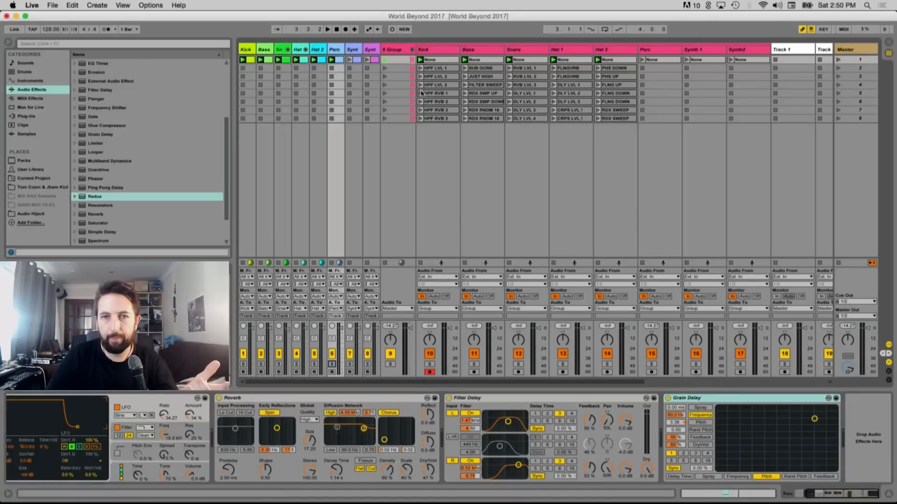
left_click(384, 93)
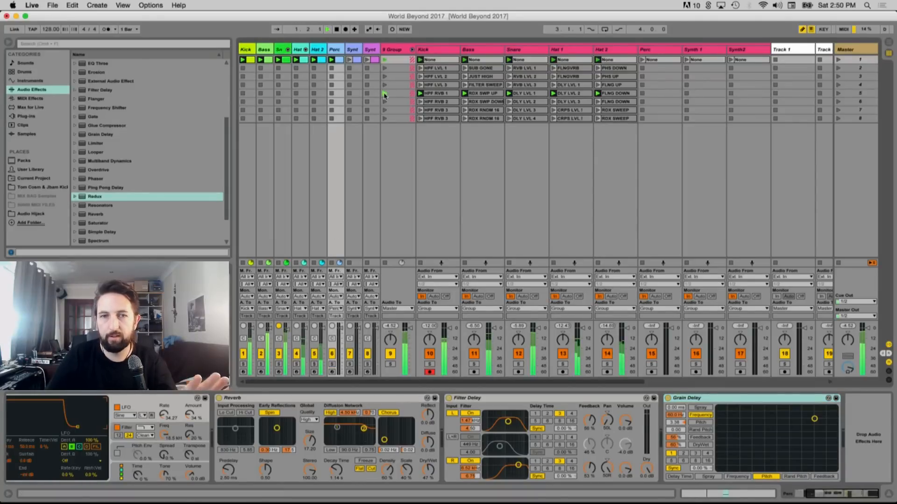
left_click(385, 85)
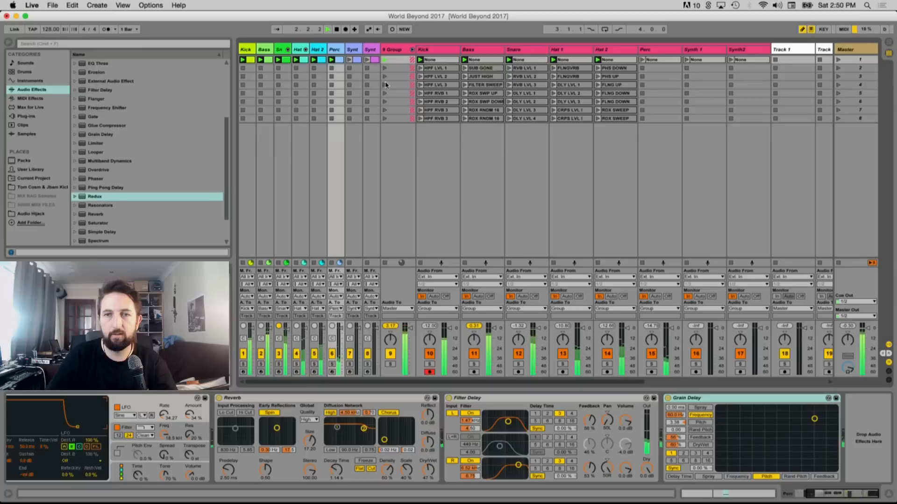